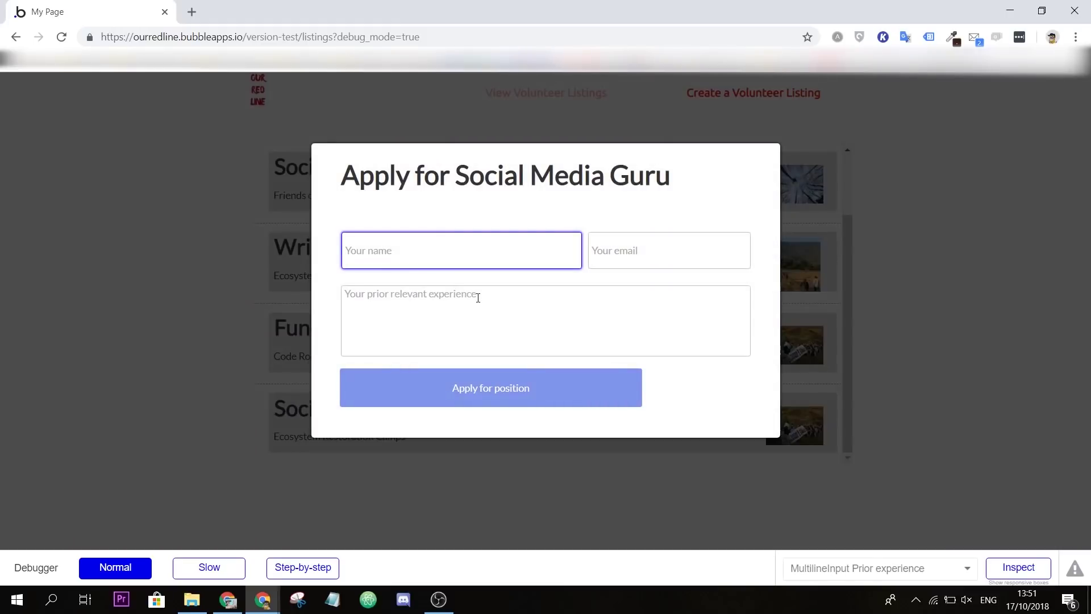
Step: Fill in the e-mail field, then type 'I have any kind of' in the experience box
key(Tab)
text(I have any kind of)
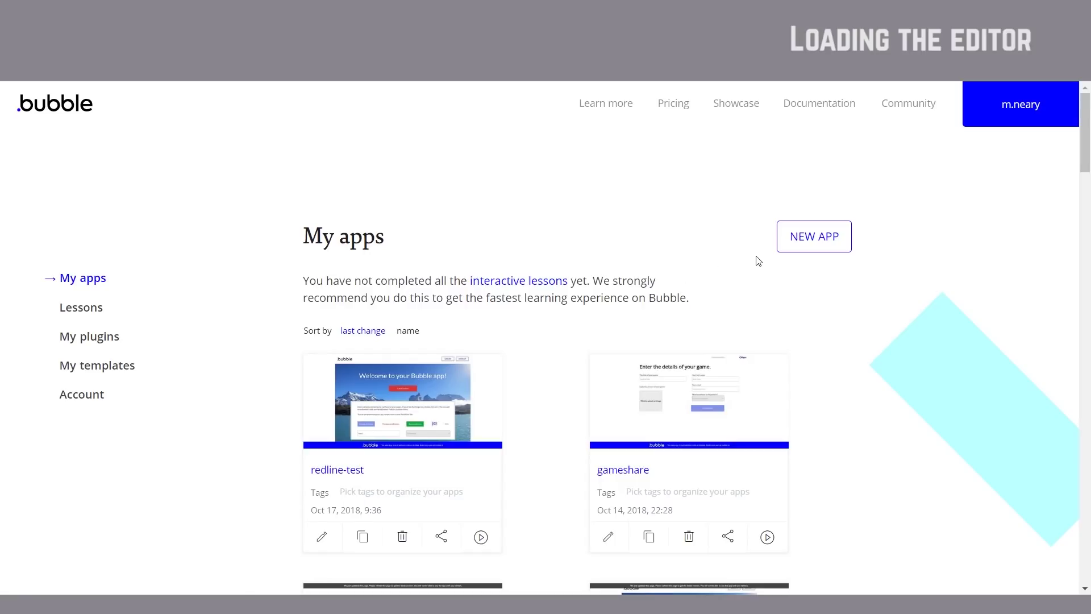
Step: Create a new app named 'ourredline', correcting the accented first letter of the name
click(825, 241)
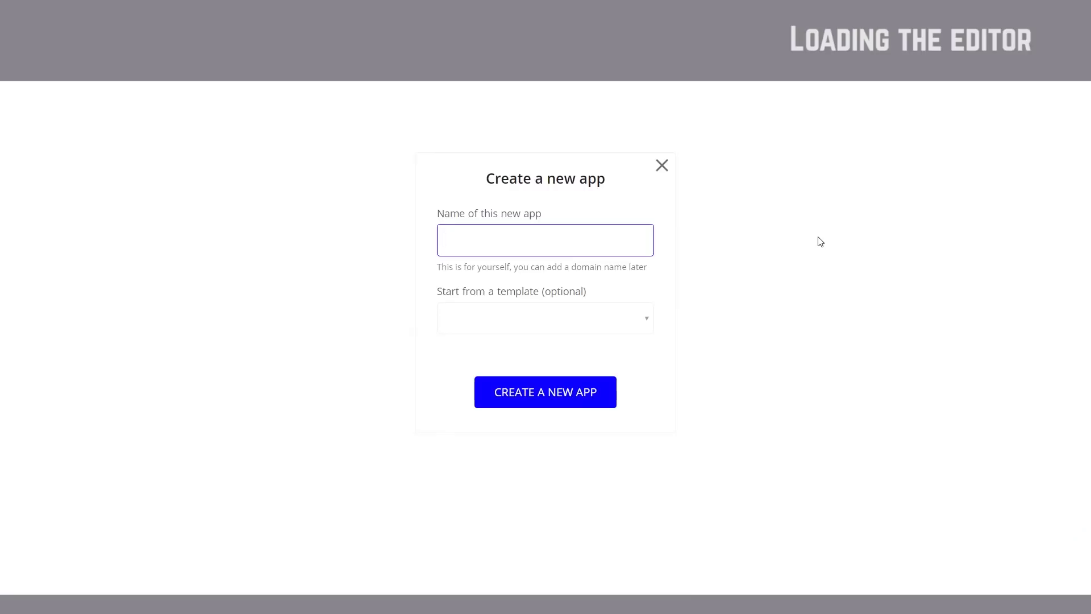
text(òur)
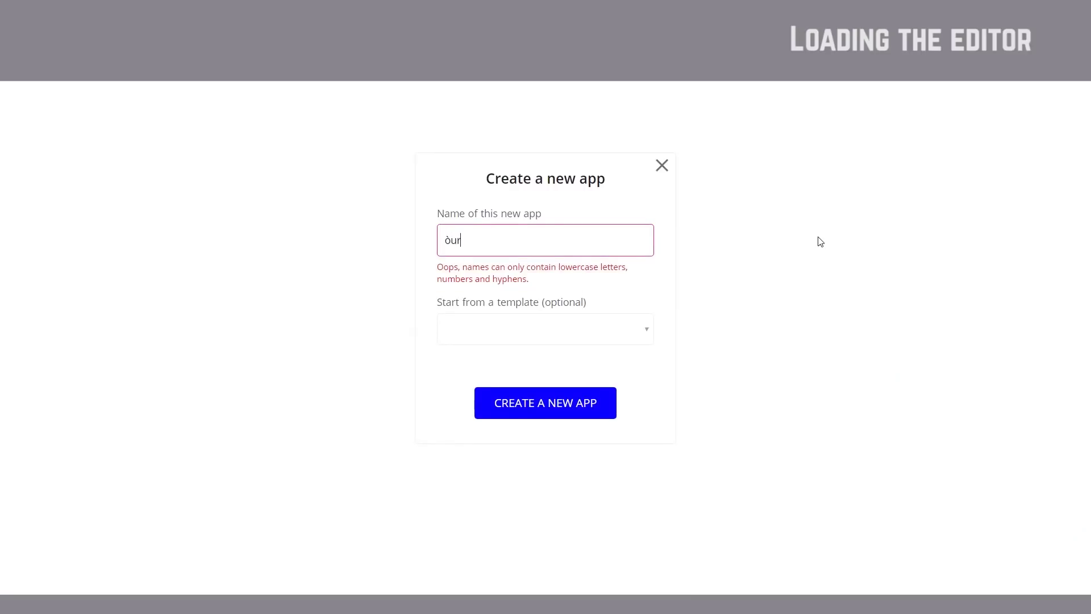
text(redline)
key(Delete)
text(o)
click(537, 404)
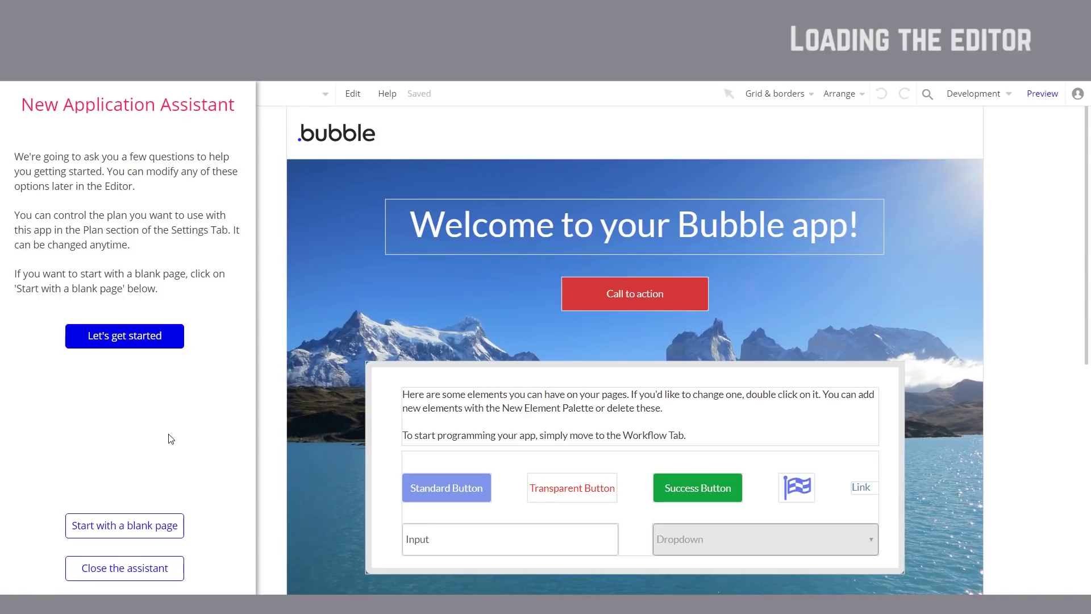
Step: Switch to a blank index page and close the New Application Assistant
click(144, 529)
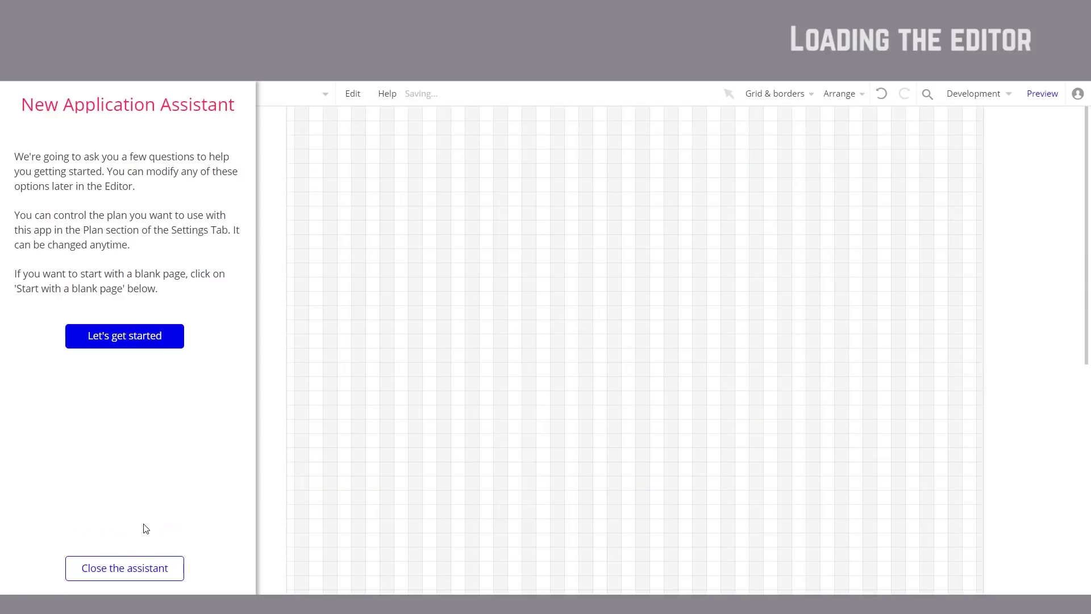
click(132, 570)
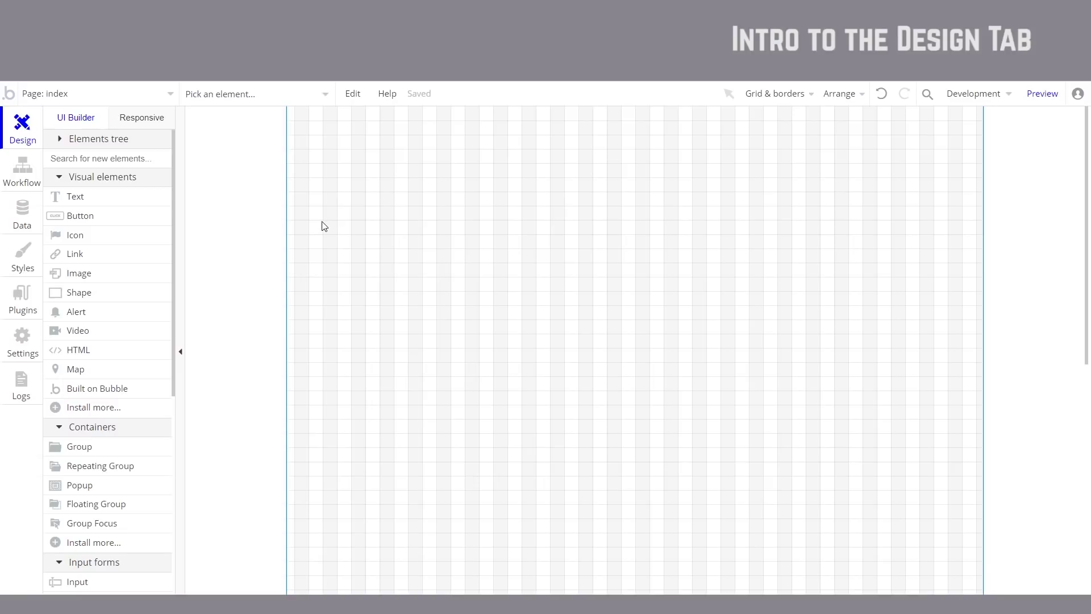
Step: Draw a wide text box near the page top and replace its placeholder with 'Our Red Line'
click(91, 199)
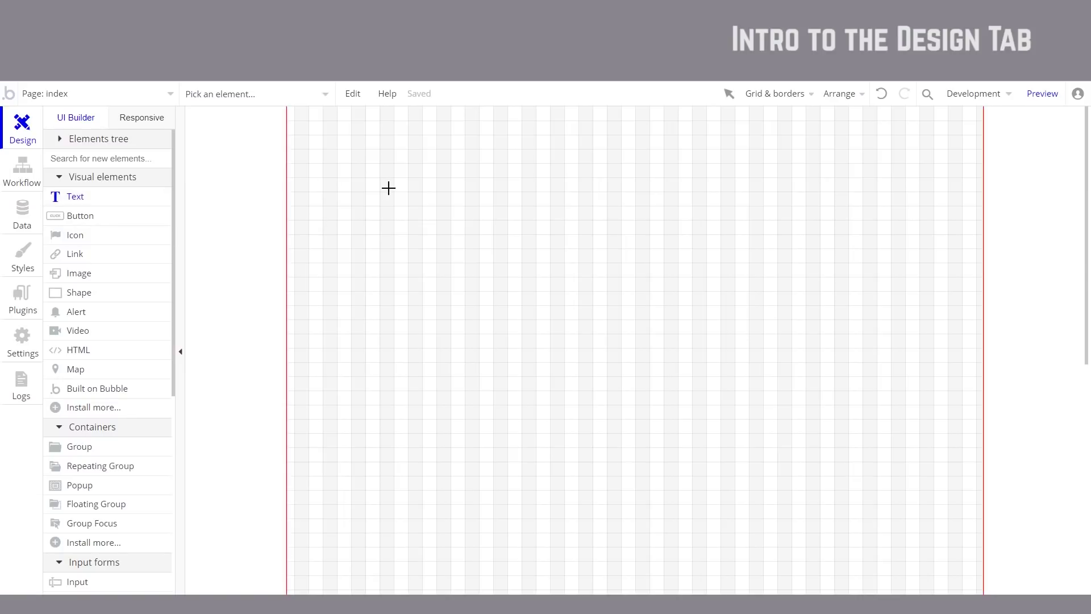
drag(351, 189, 793, 250)
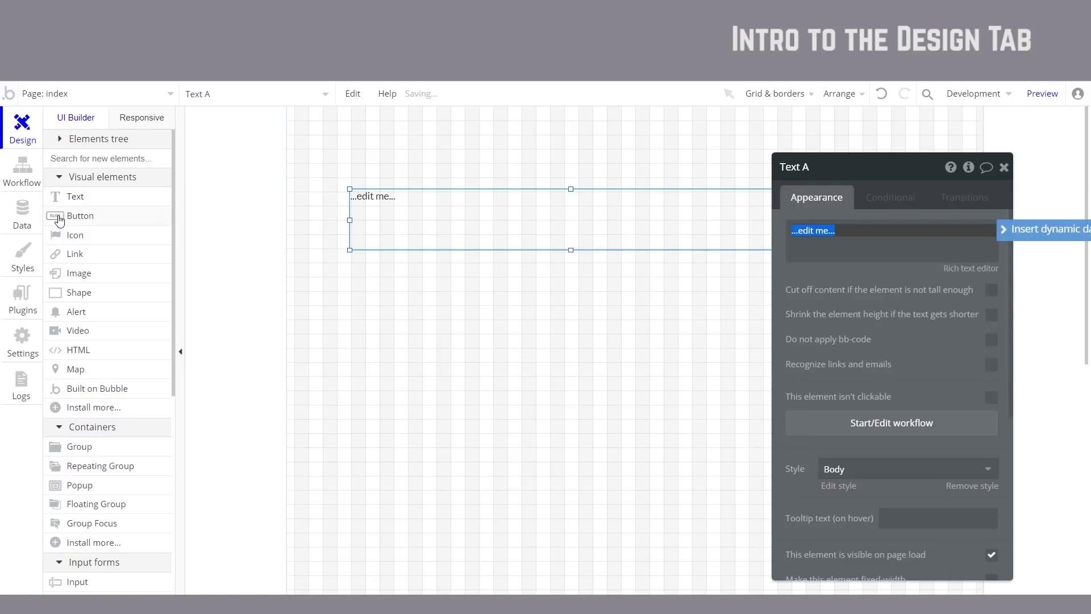
drag(404, 224, 409, 228)
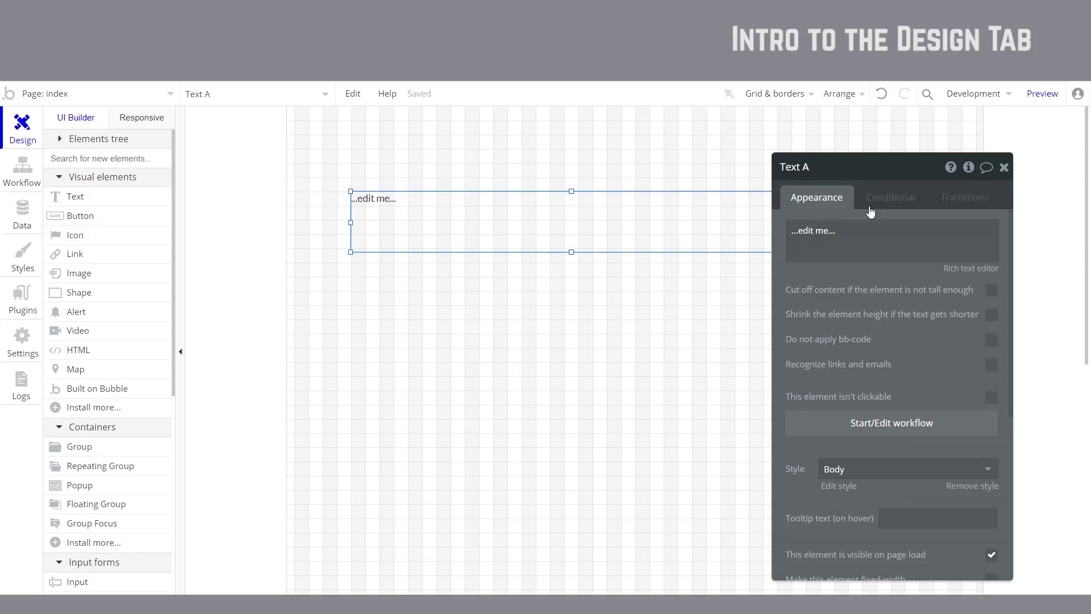
click(886, 233)
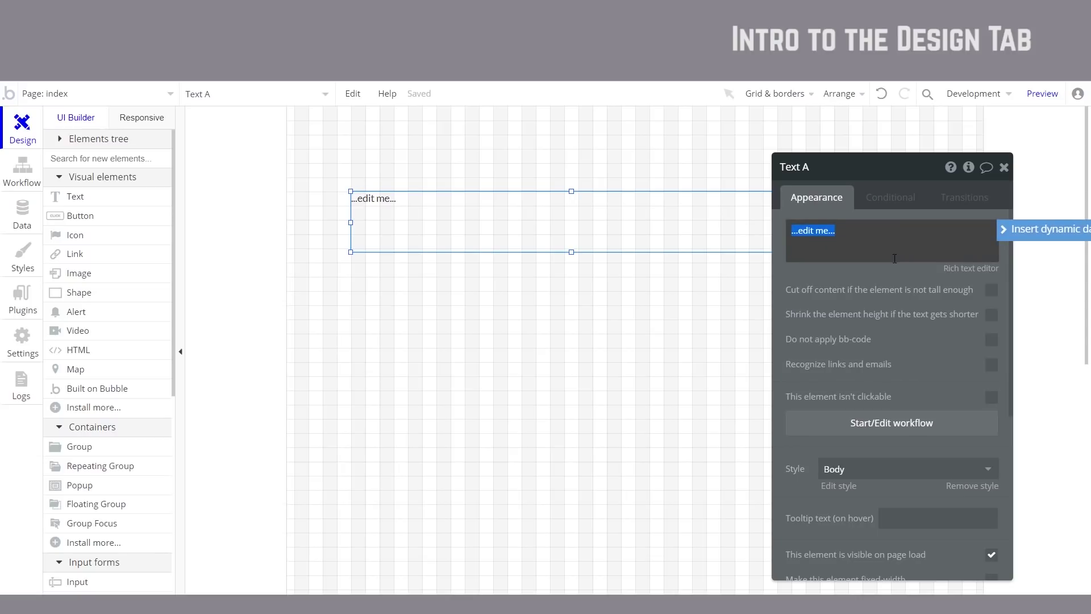
text(Our Red Line)
drag(911, 352, 932, 300)
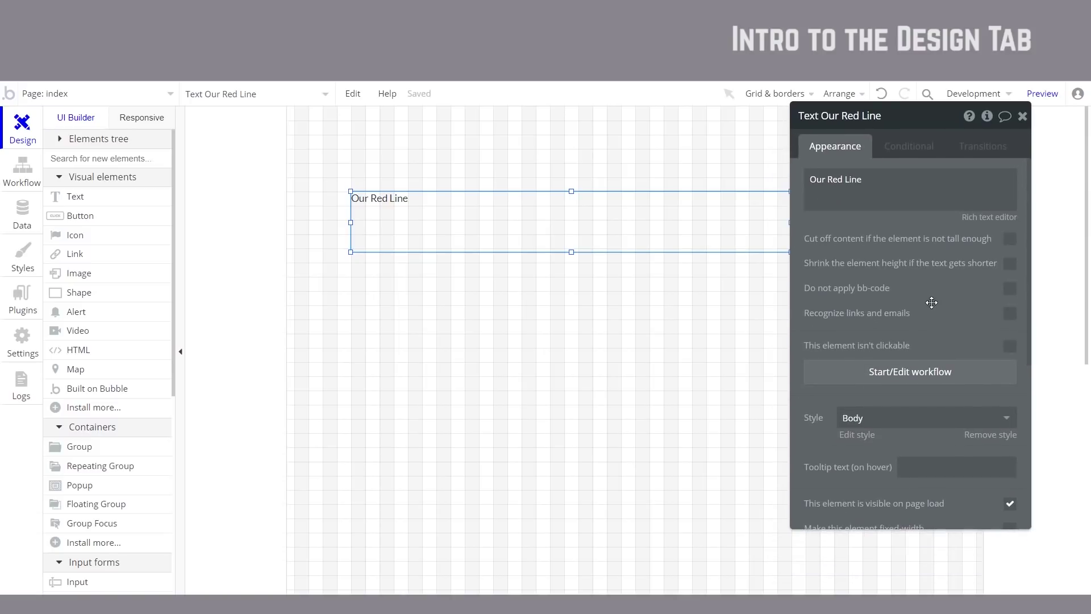
Step: Apply the Heading 1 style to the text, then clear the style to allow direct font edits
click(900, 409)
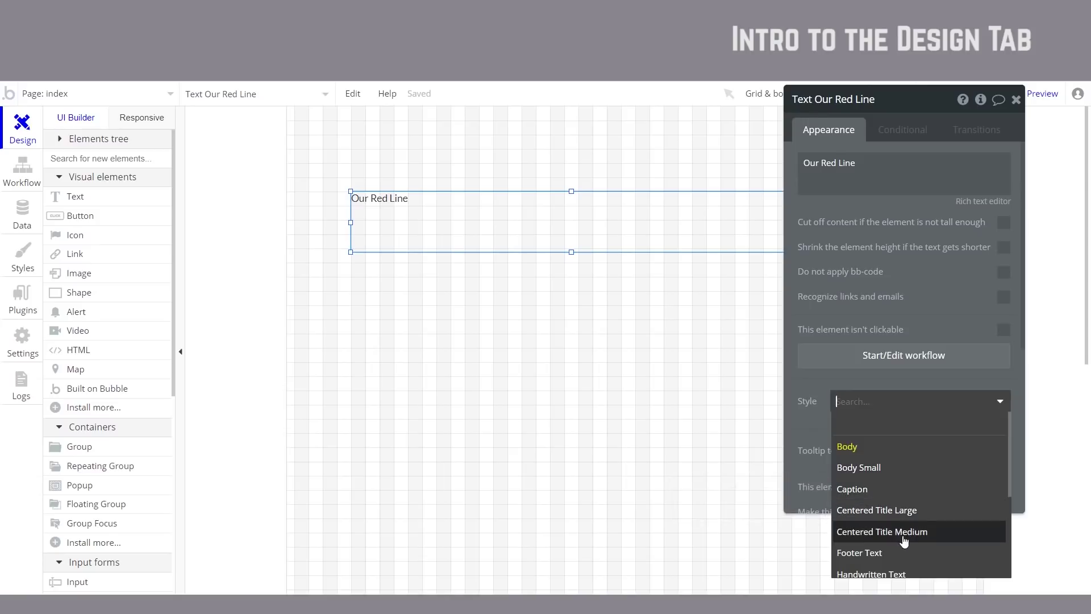
scroll(906, 531, down, 2)
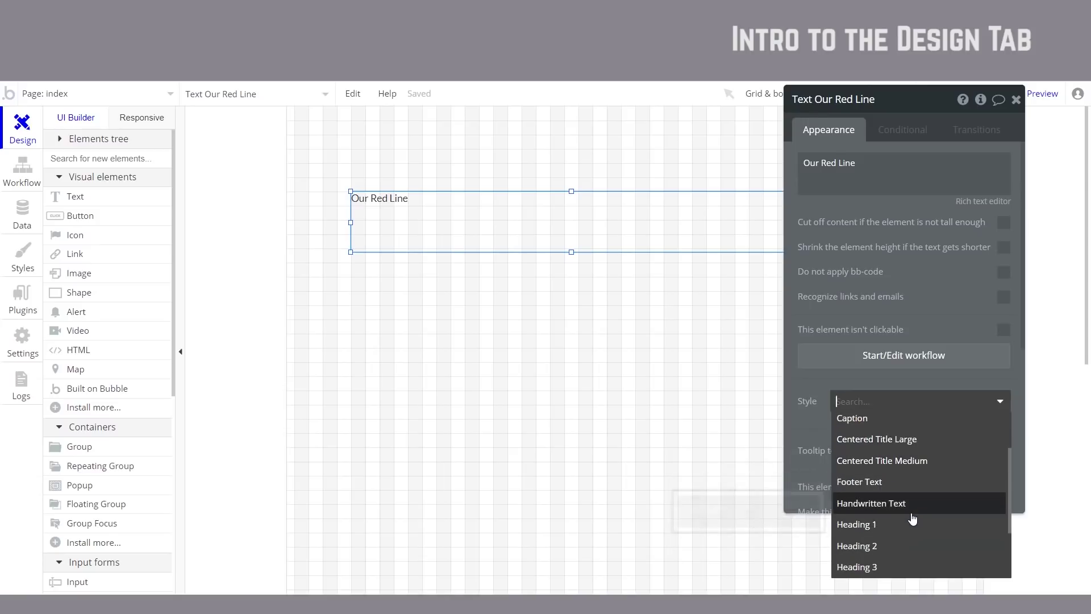
scroll(912, 519, down, 2)
click(928, 457)
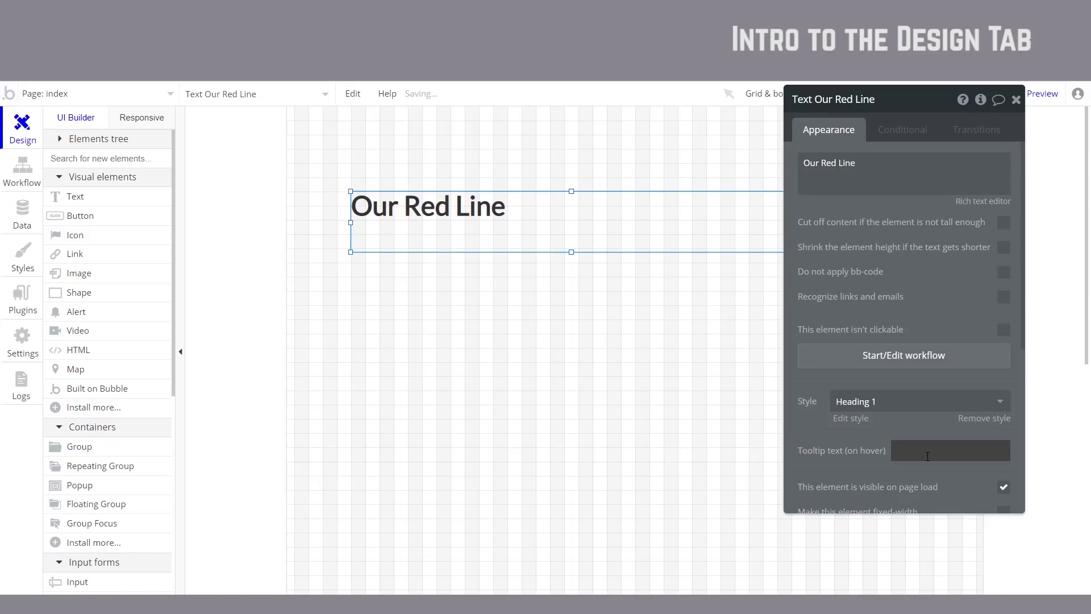
click(896, 405)
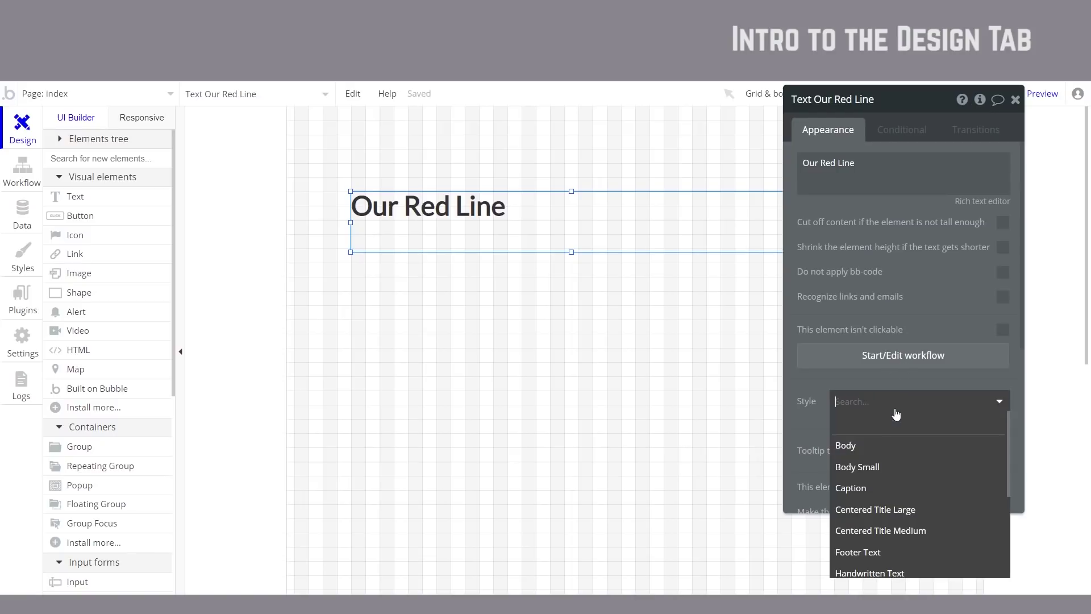
click(915, 430)
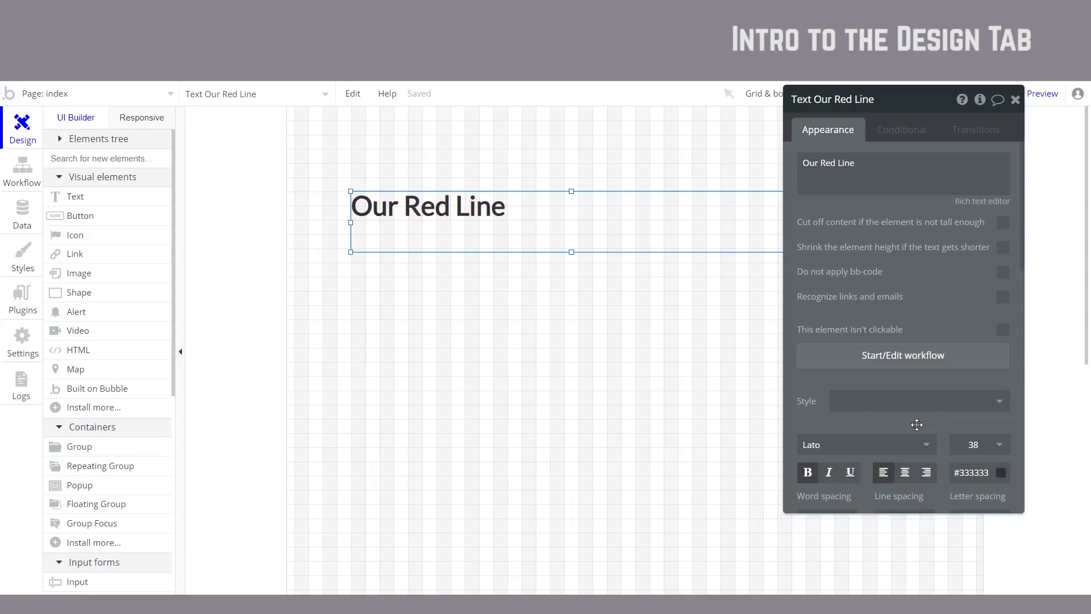
Step: Review the font list and keep the heading in bold Lato at size 38
scroll(903, 403, down, 3)
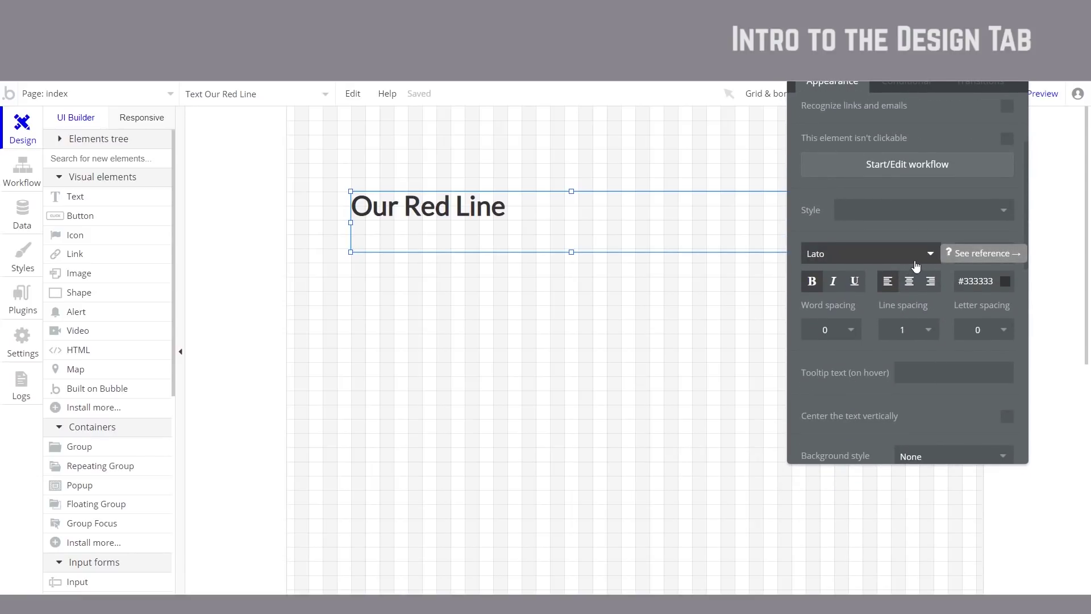
click(910, 259)
click(931, 255)
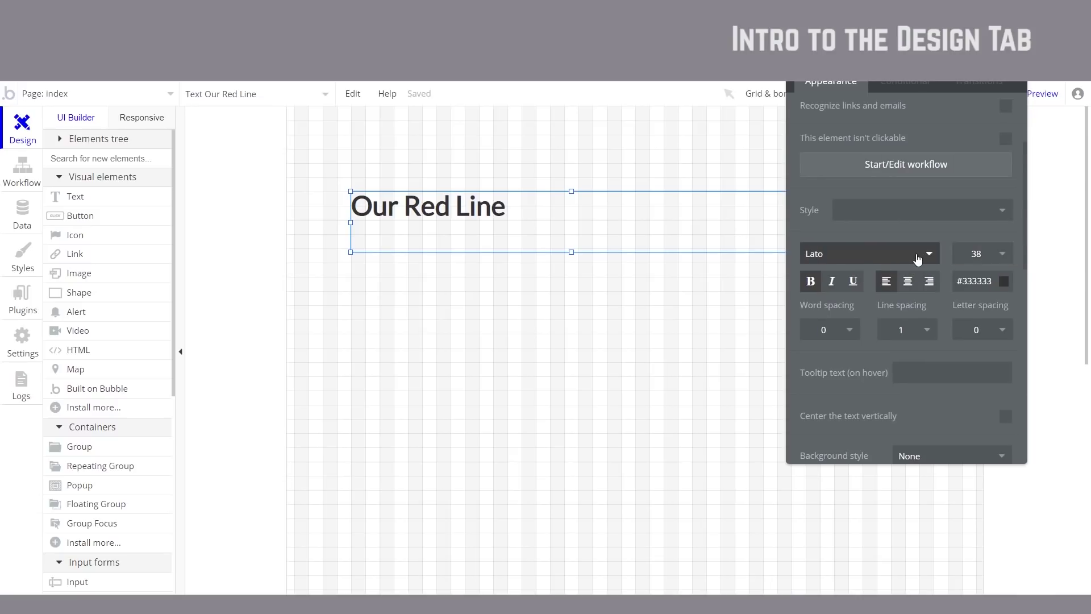
click(926, 257)
click(928, 257)
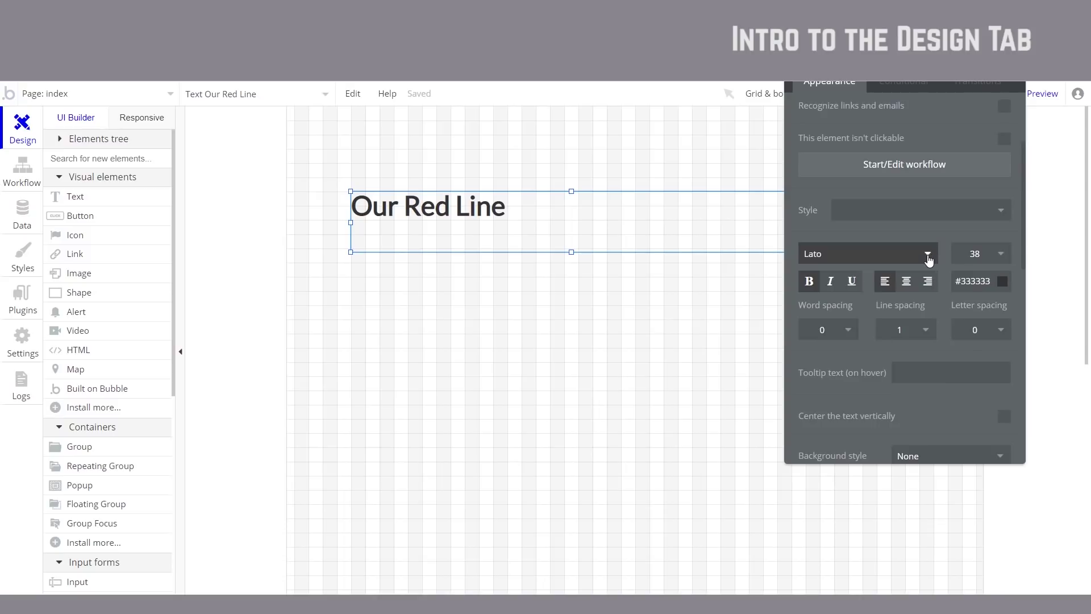
click(929, 259)
click(914, 227)
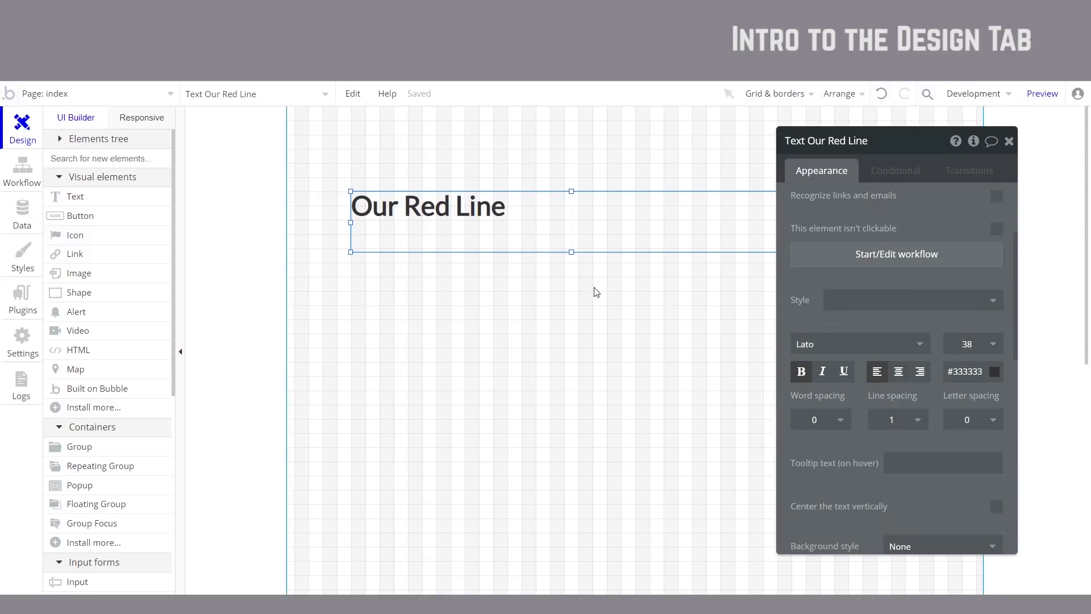
Step: Shrink the heading box to fit its text and launch the page preview
drag(572, 252, 570, 167)
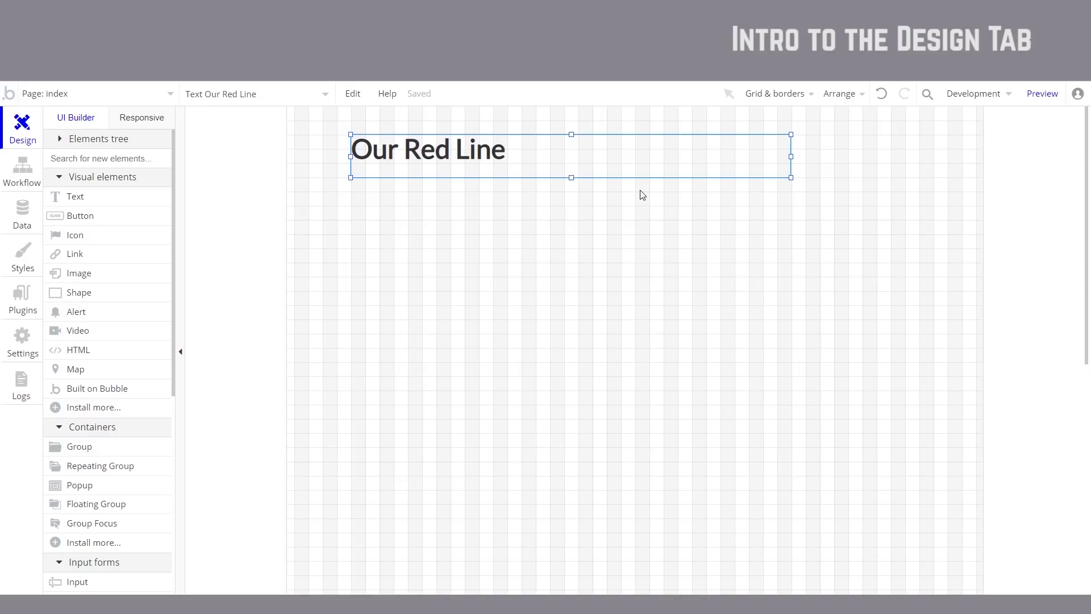
click(1044, 95)
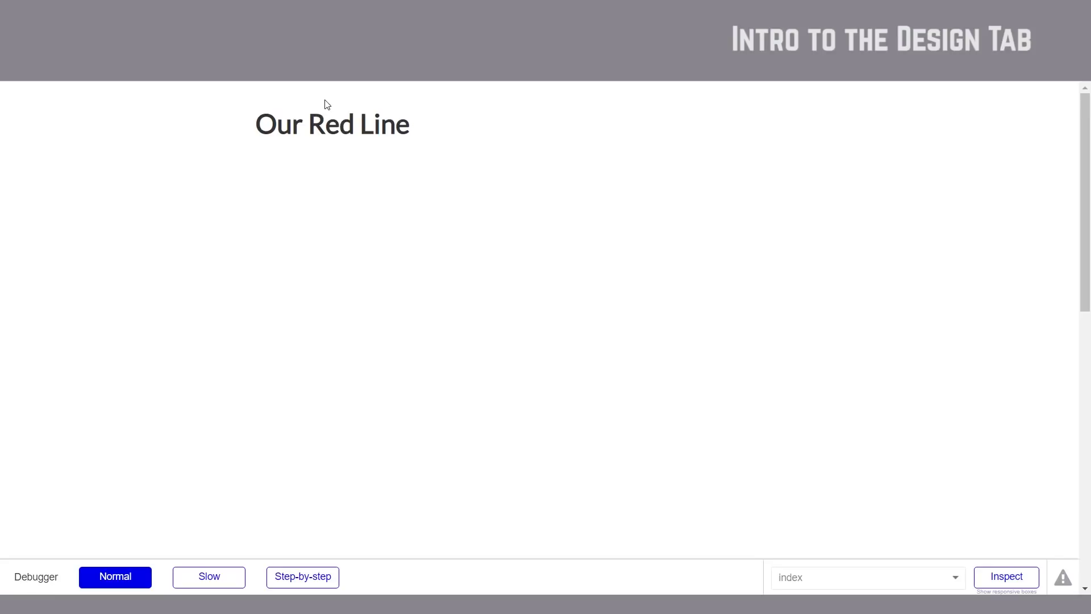
Step: Close the preview tab with Ctrl+W to get back to the editor
key(ctrl+w)
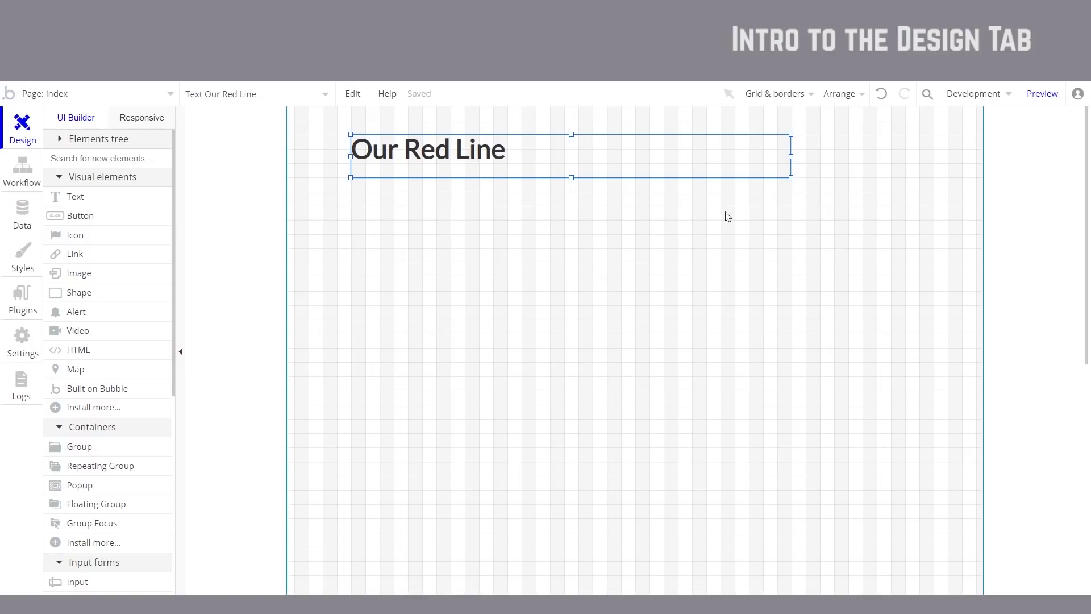
Step: Draw a trial grey rectangle below the heading and make the heading box slightly taller
click(811, 95)
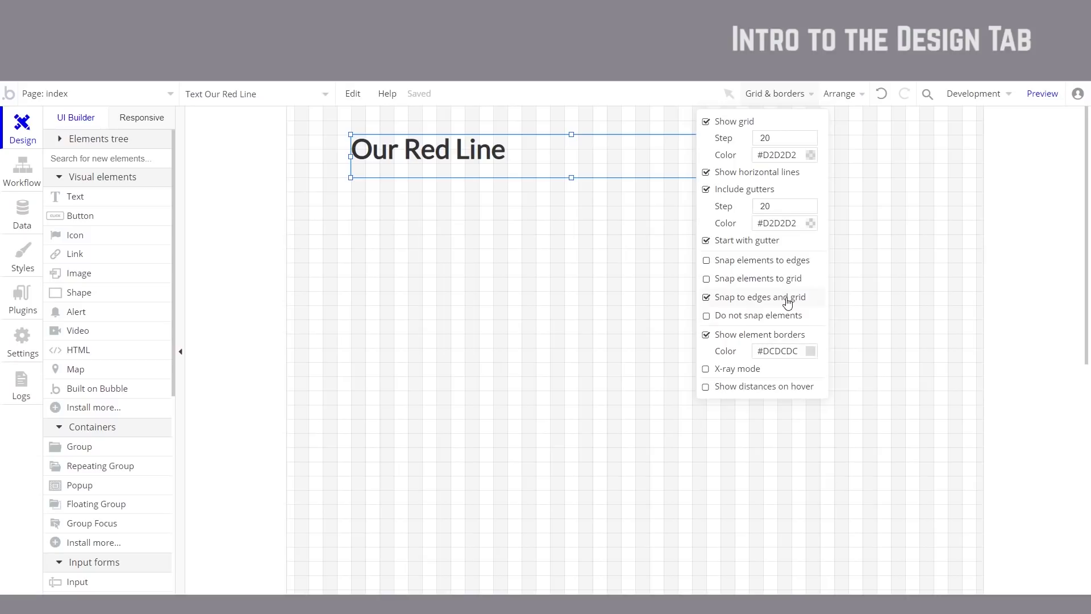
click(62, 294)
drag(457, 279, 565, 377)
mouse_move(448, 302)
mouse_down()
mouse_move(480, 326)
mouse_move(466, 309)
mouse_move(507, 313)
mouse_move(532, 281)
mouse_up()
double_click(532, 281)
click(591, 171)
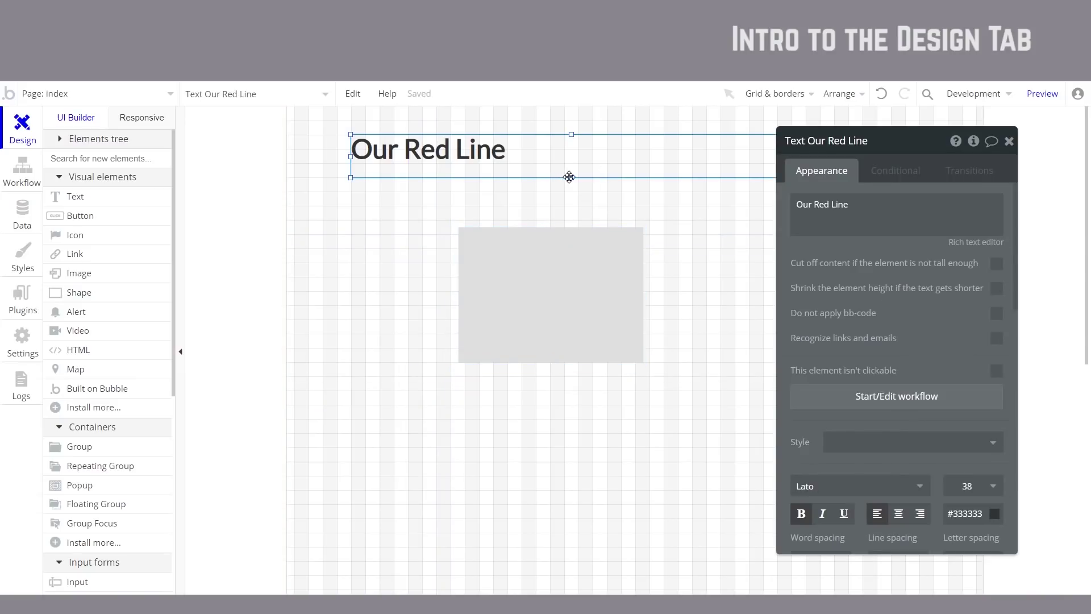
drag(572, 176, 570, 183)
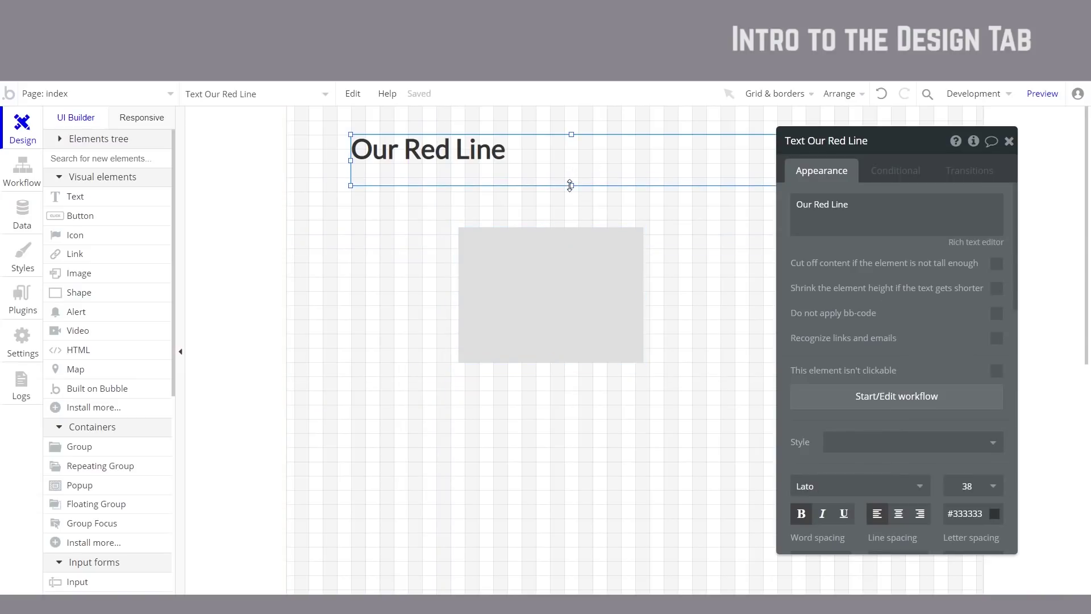
drag(551, 290, 469, 343)
Step: Delete the grey rectangle and change the grid step to 40 with the grid shown
key(Delete)
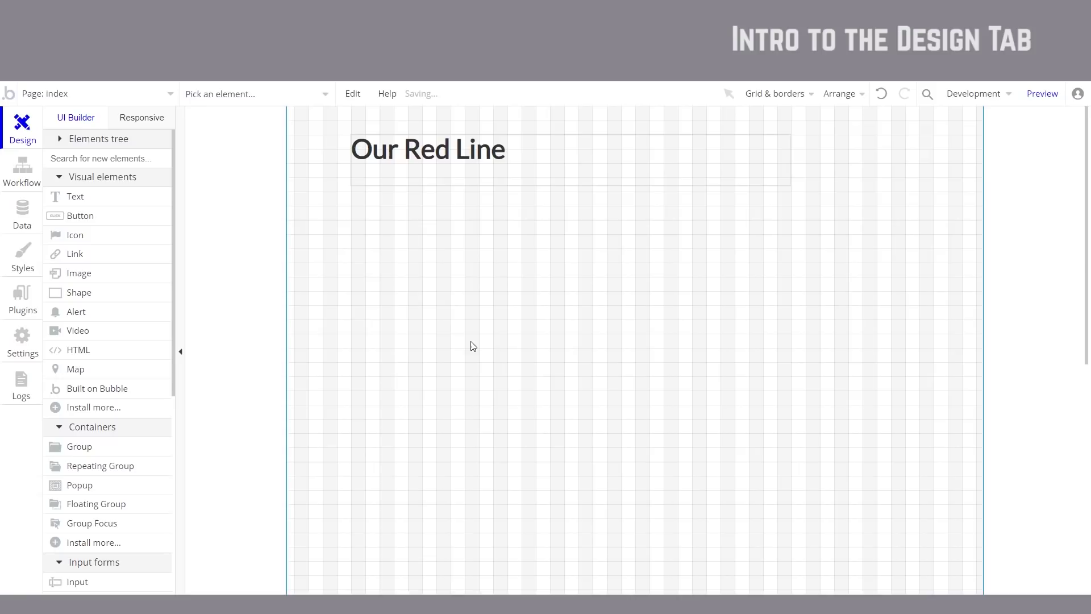
click(775, 99)
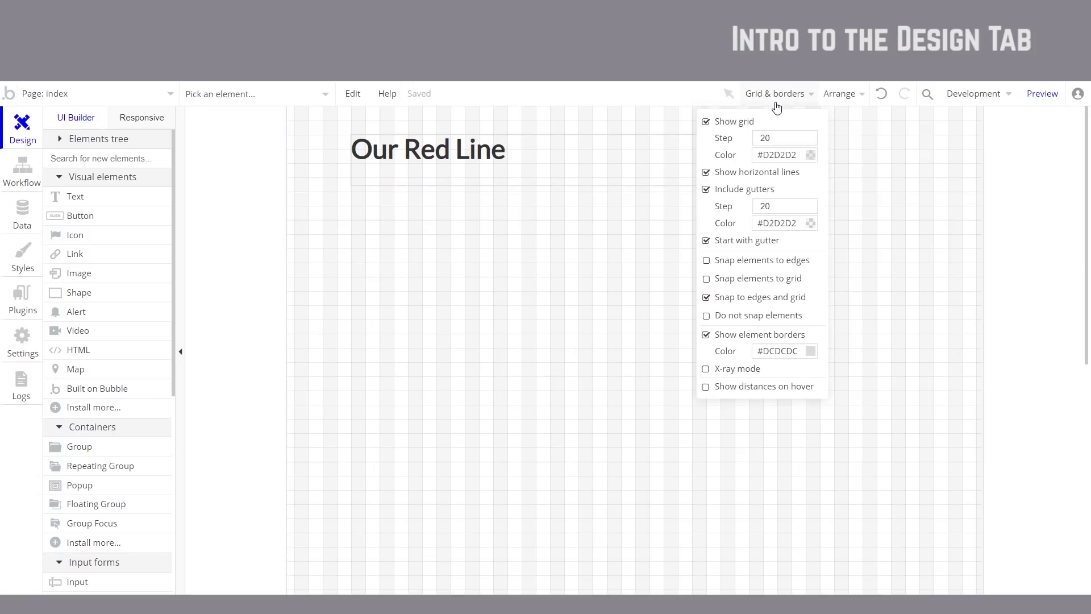
click(739, 122)
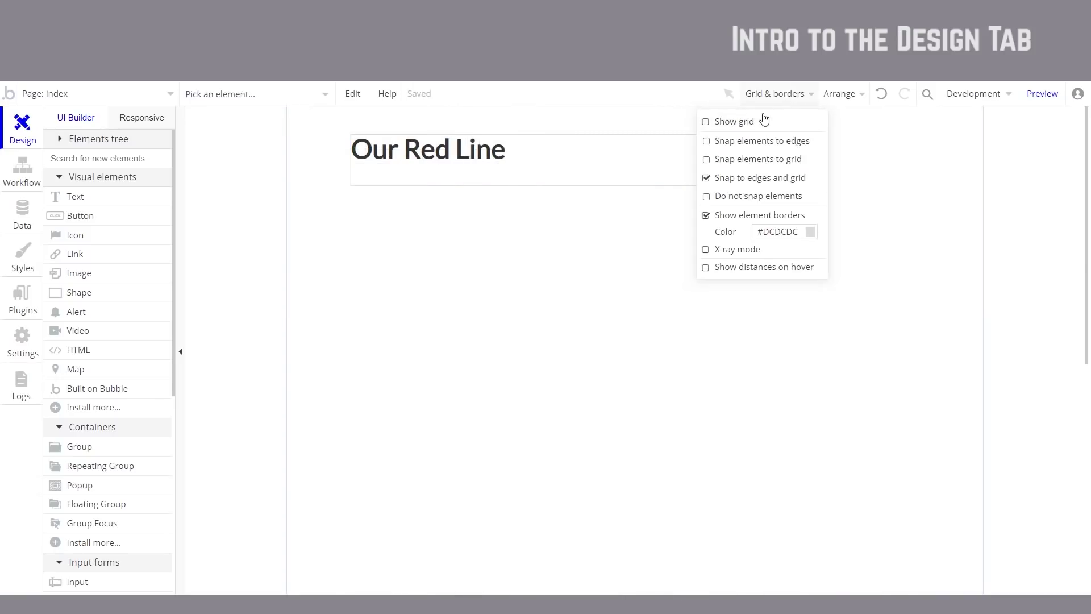
click(764, 120)
drag(776, 135, 731, 142)
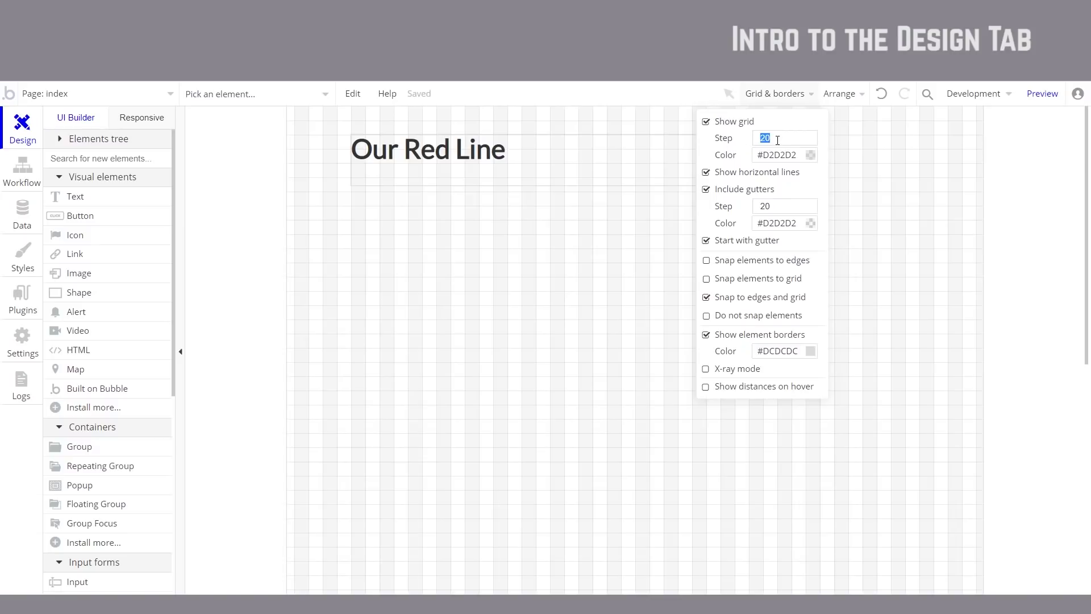
text(40)
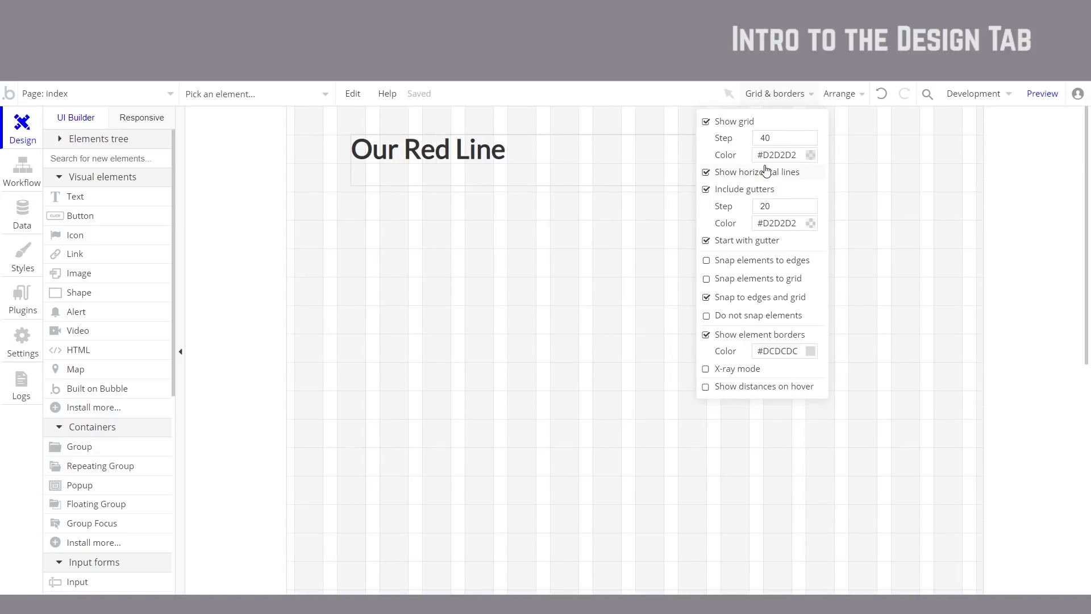
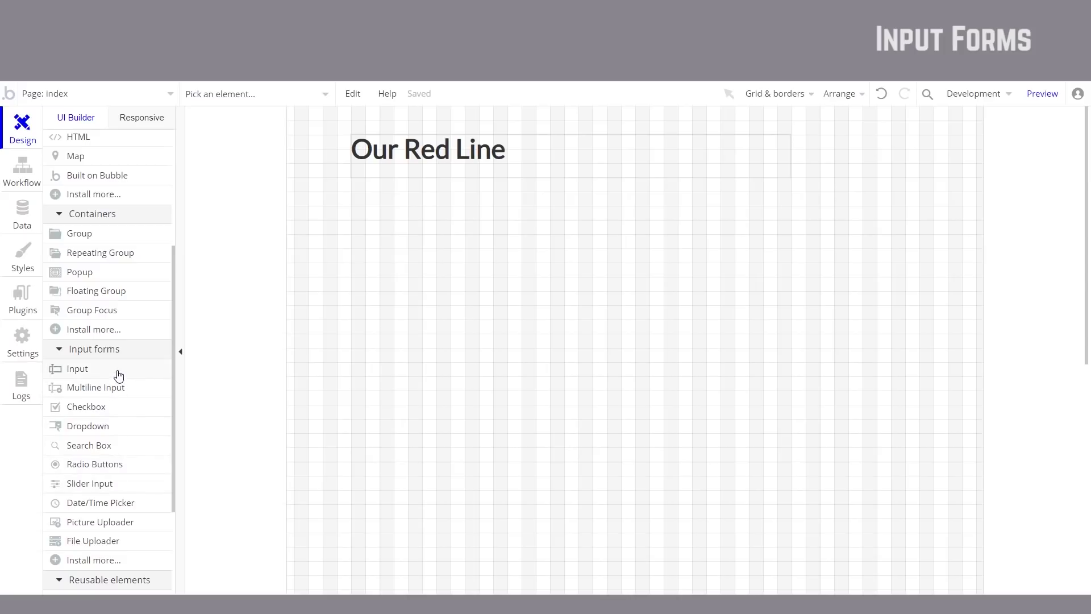
Step: Draw a text input from Input forms just below the Our Red Line heading
click(76, 369)
mouse_move(351, 218)
mouse_down()
mouse_move(499, 258)
mouse_move(633, 246)
mouse_up()
drag(455, 229, 451, 231)
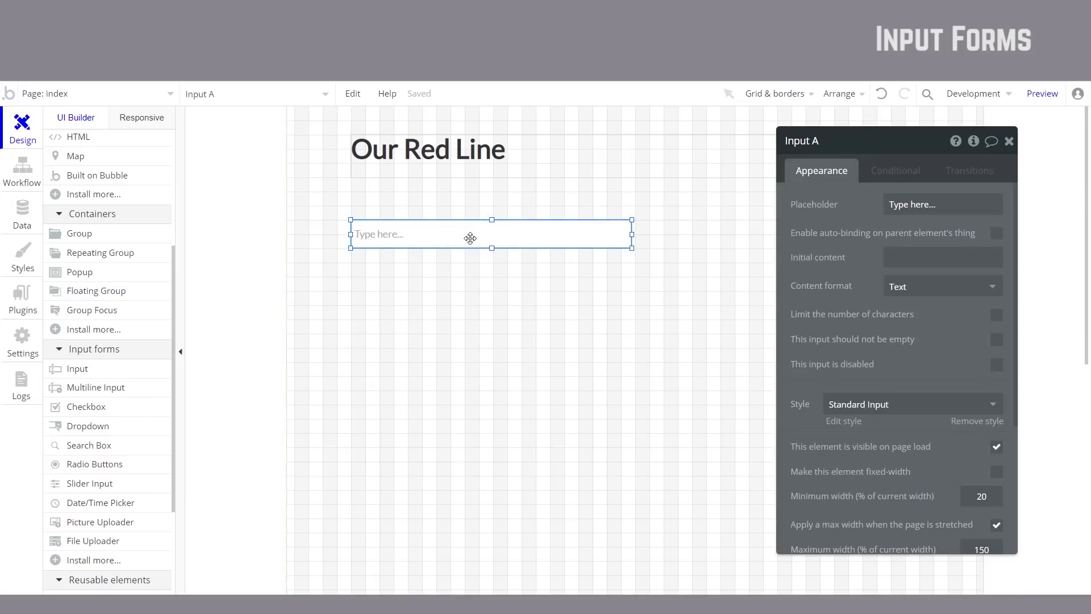
Step: Preview the page and type then delete test text in the new input
click(1038, 91)
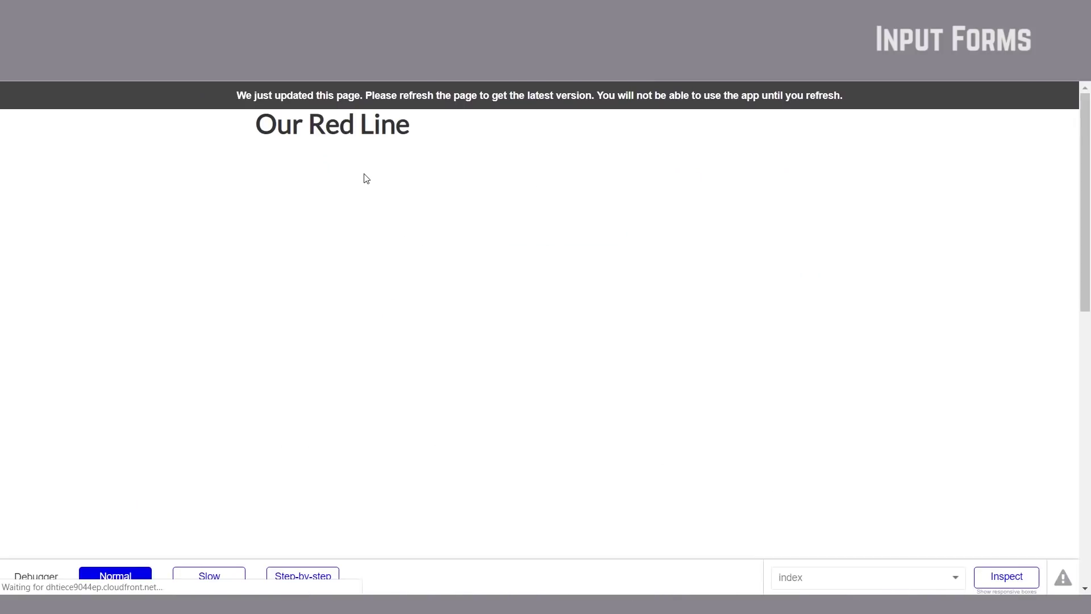
click(327, 209)
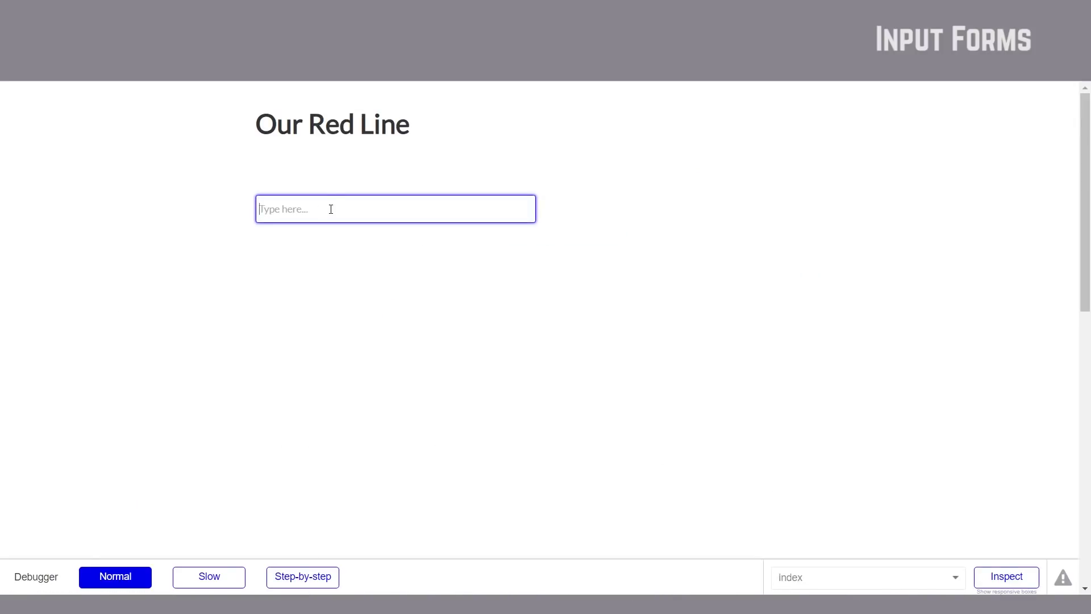
text(sdfsfsdfsf)
key(BackSpace)
key(BackSpace)
key(BackSpace)
key(BackSpace)
key(BackSpace)
key(BackSpace)
key(BackSpace)
key(BackSpace)
key(BackSpace)
key(BackSpace)
key(BackSpace)
text(j)
key(BackSpace)
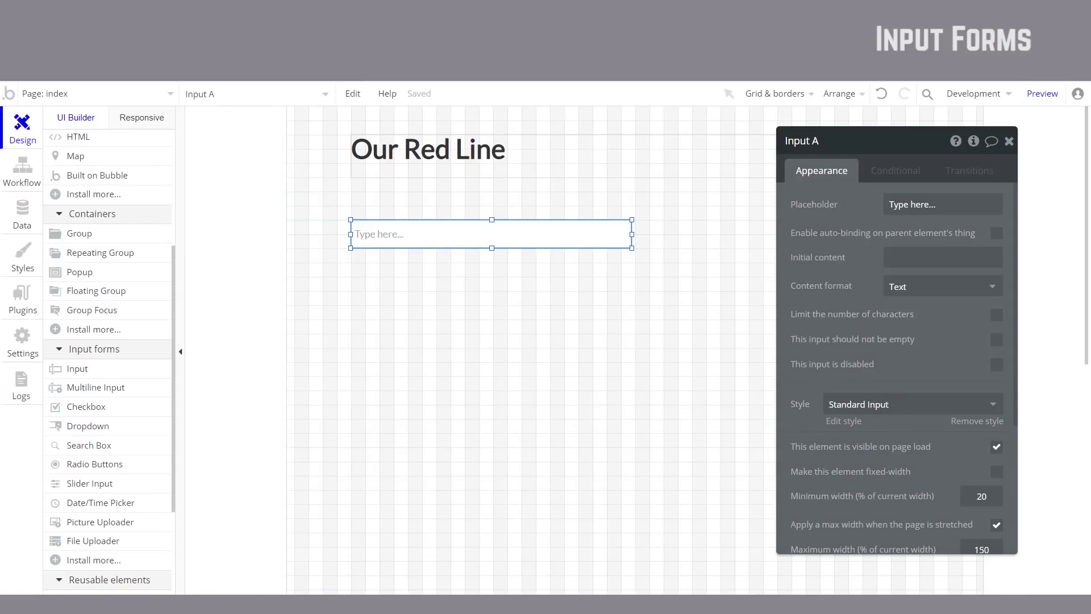
Step: Set Input A's placeholder to 'Position title'
click(928, 206)
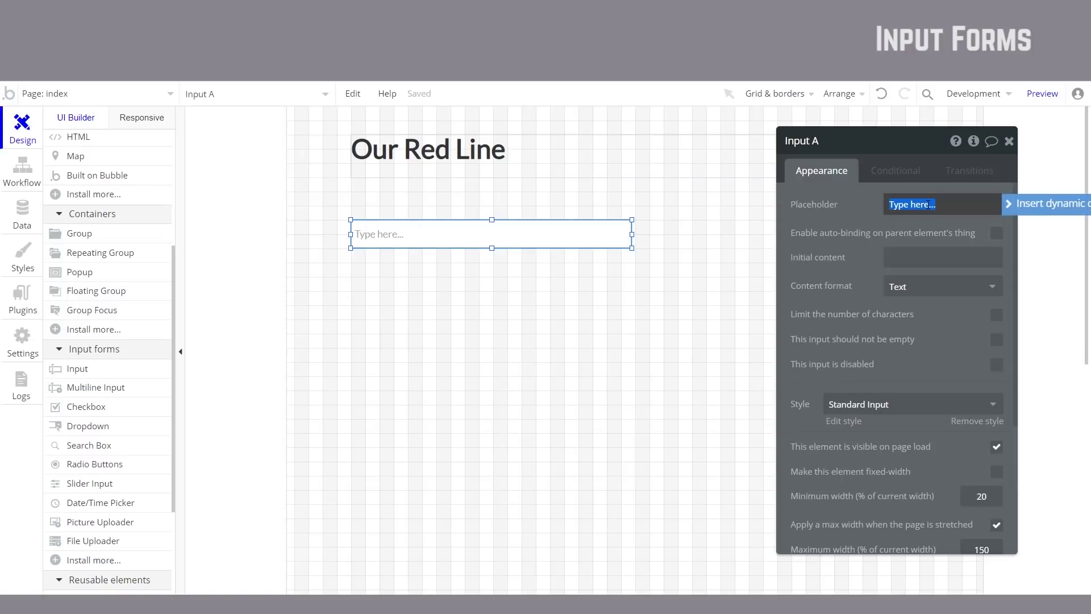
text(Position title)
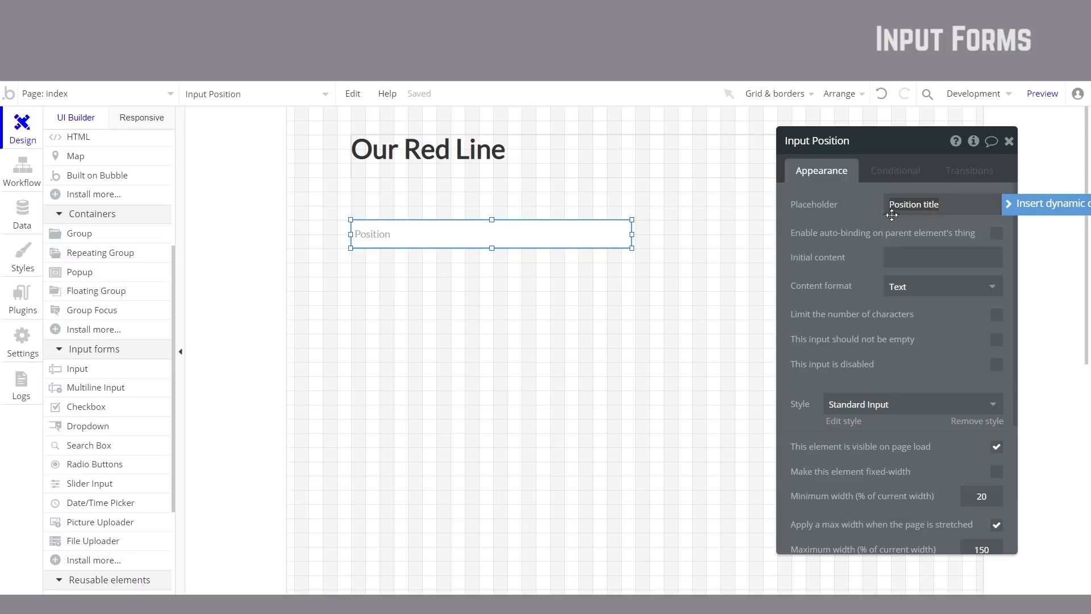
click(845, 224)
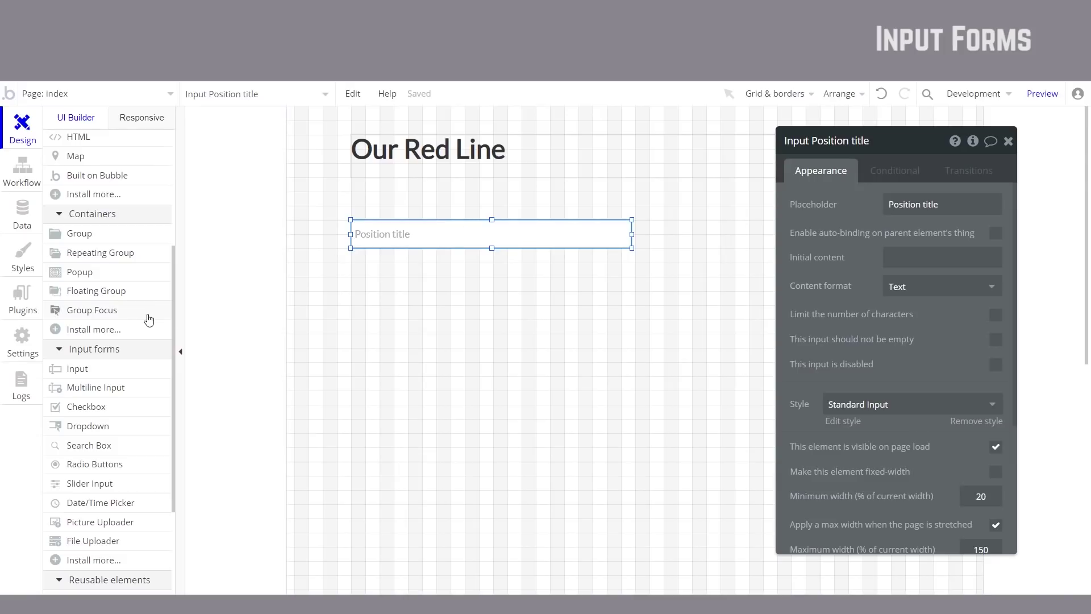
scroll(149, 320, up, 1)
Step: Add a text label 'What's the name of the position' above the input and widen it
scroll(149, 319, up, 4)
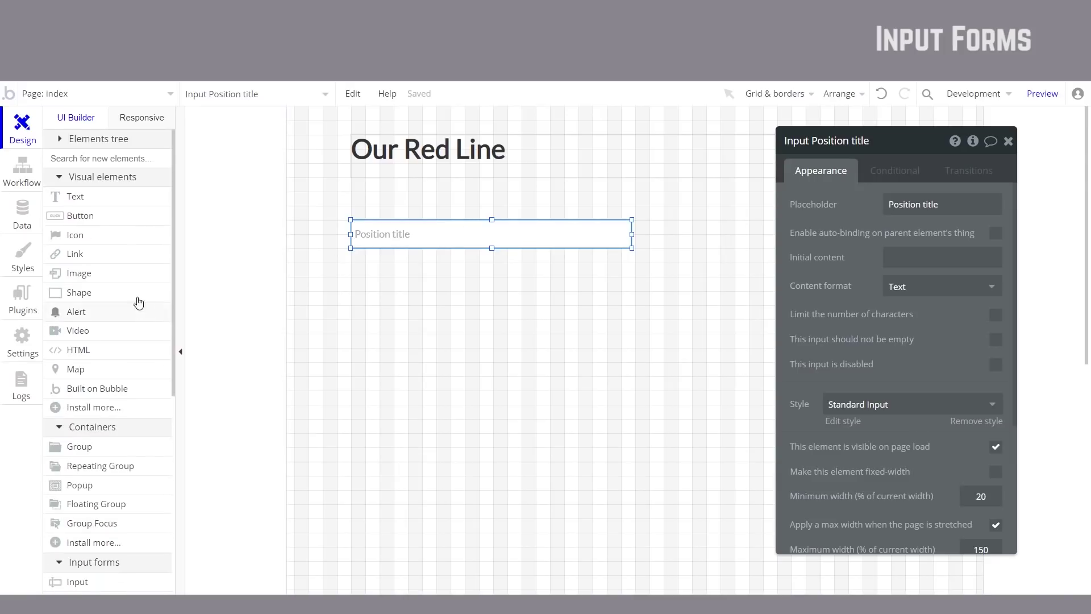
click(94, 203)
mouse_move(346, 198)
mouse_down()
mouse_move(452, 214)
mouse_move(419, 216)
mouse_up()
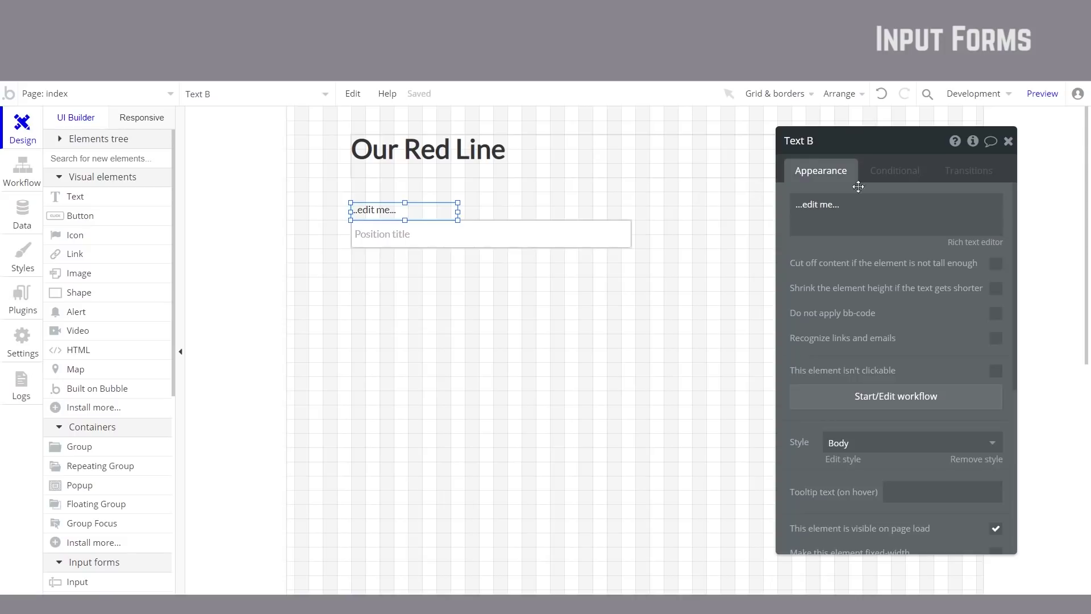
triple_click(863, 207)
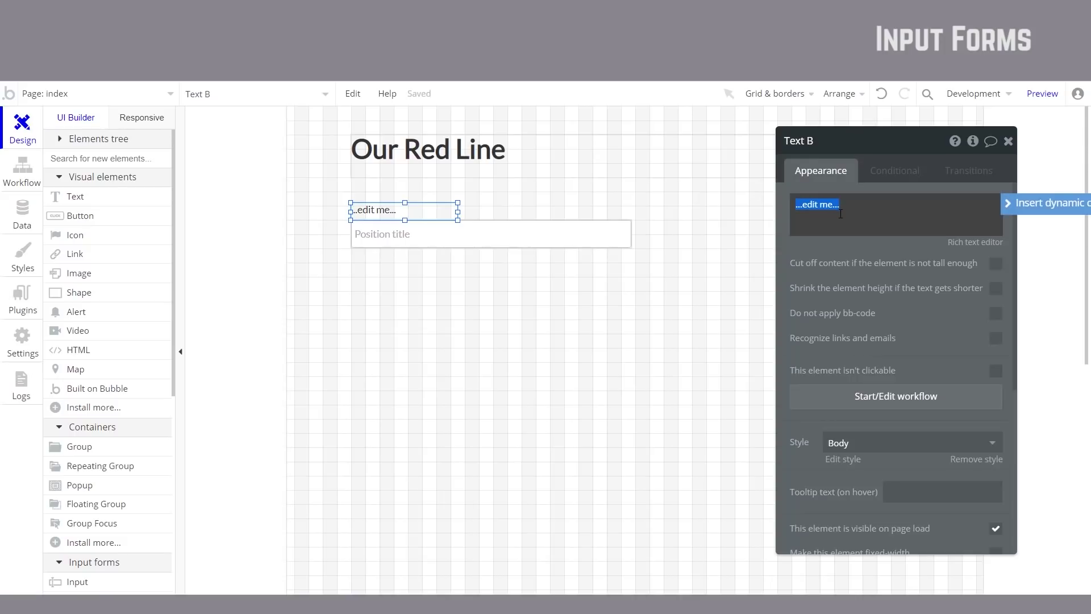
text(Po)
text(What's the name)
text( of the p)
text(osition?)
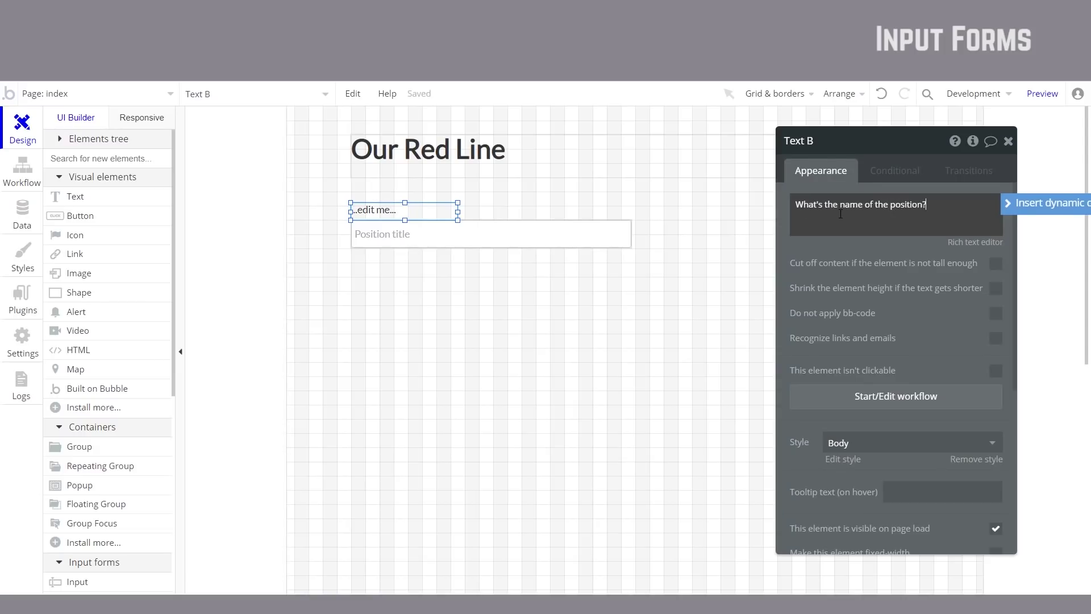
key(Escape)
click(453, 210)
drag(460, 212, 625, 212)
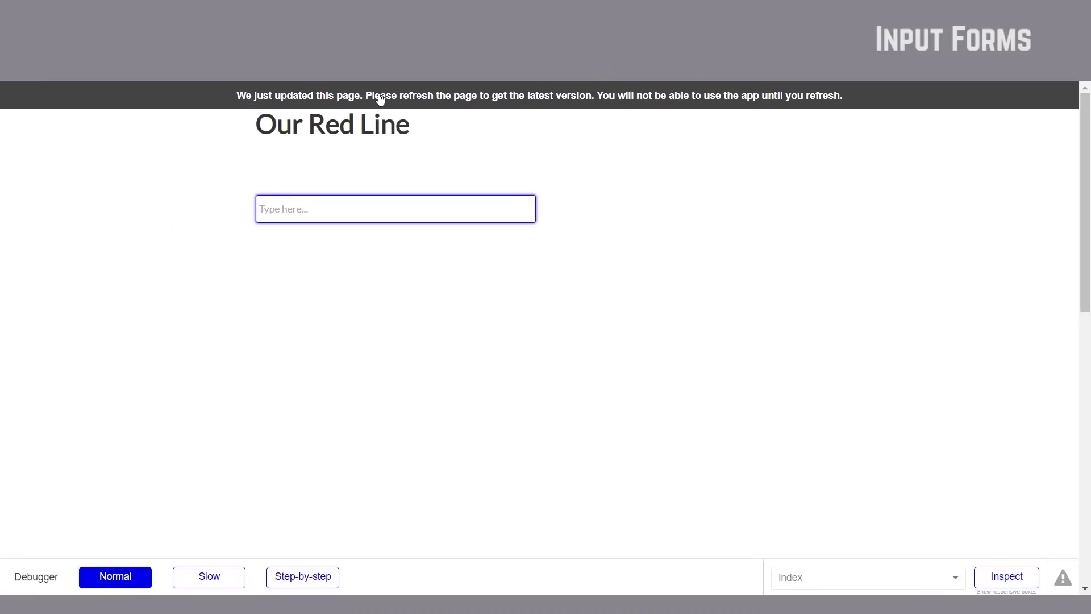
Step: Refresh the live page, try the Position title field, and return to the editor
click(445, 100)
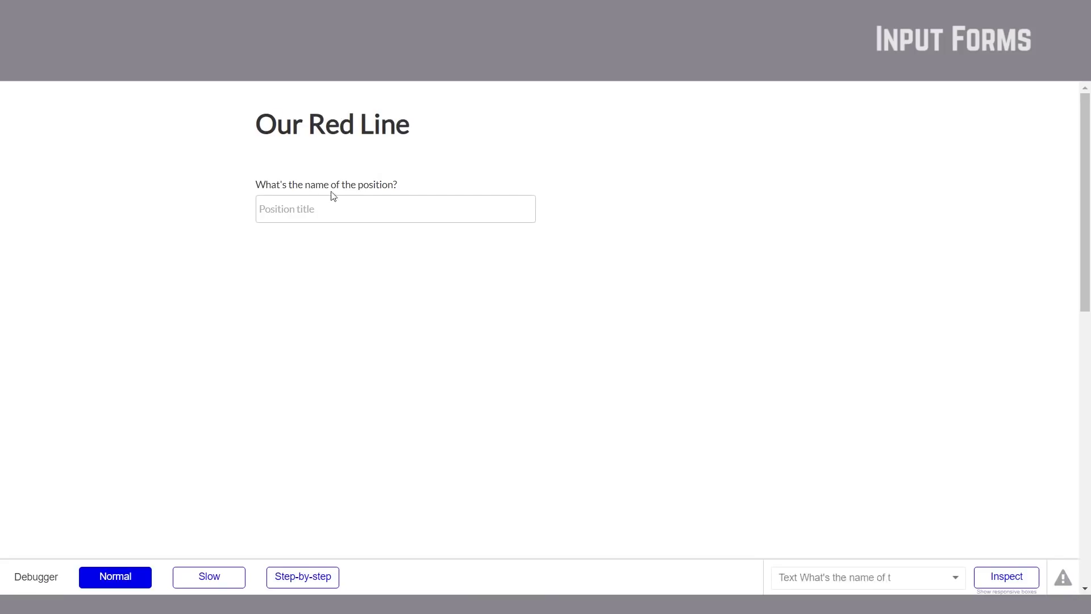
click(305, 207)
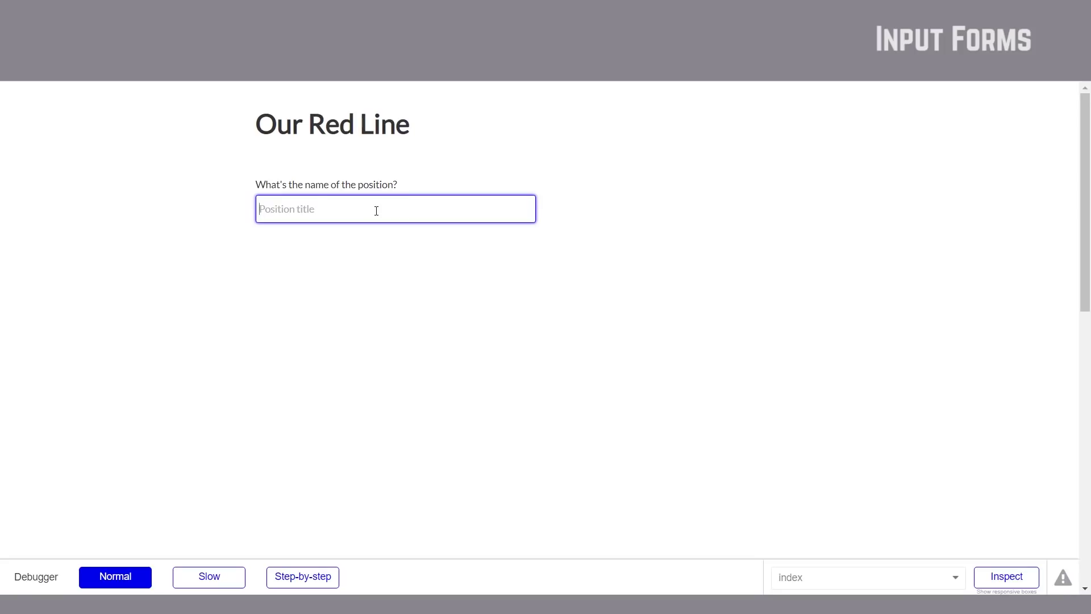
click(262, 176)
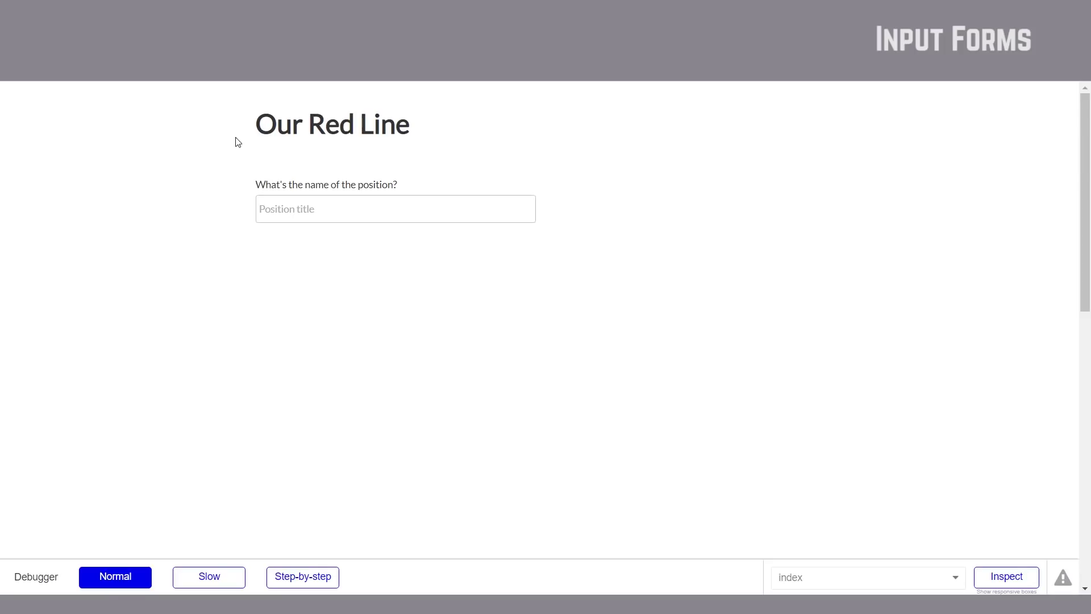
key(ctrl+Tab)
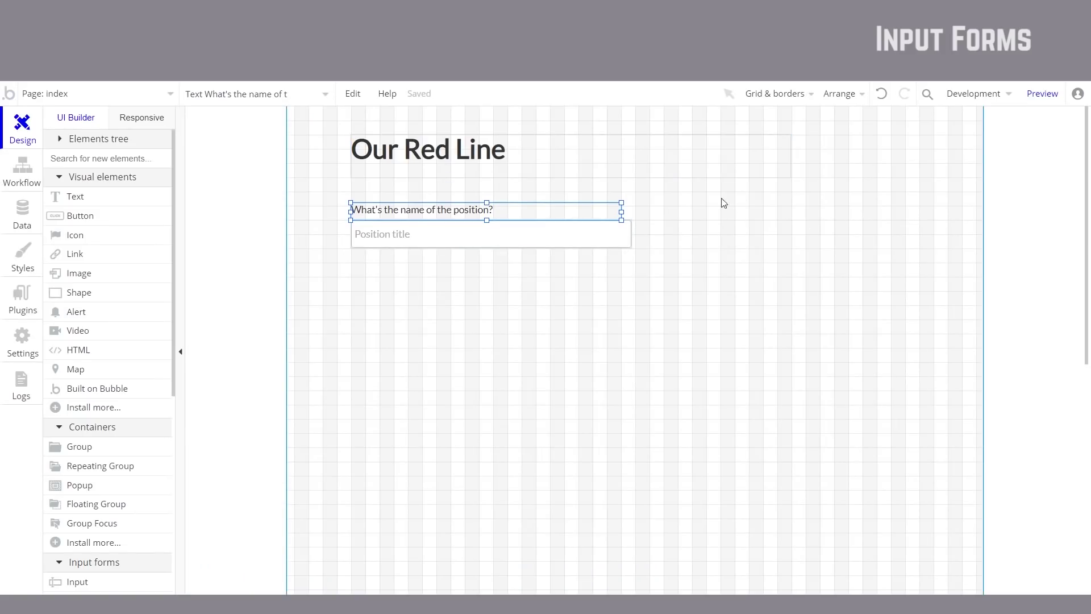
Step: Paste a copy of the input to the right with placeholder 'Organisation'
click(497, 247)
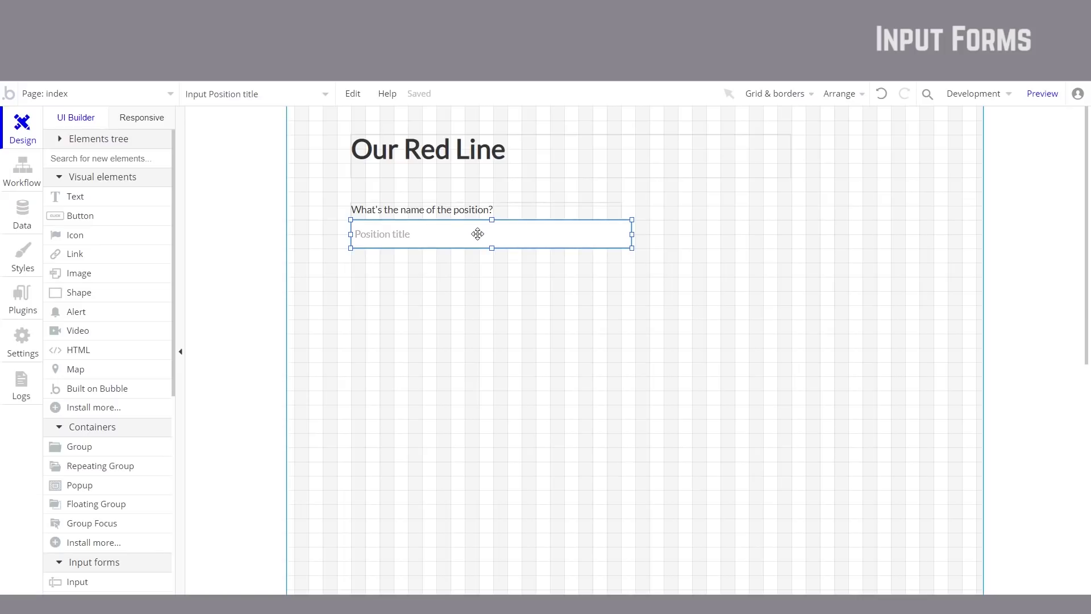
key(ctrl+v)
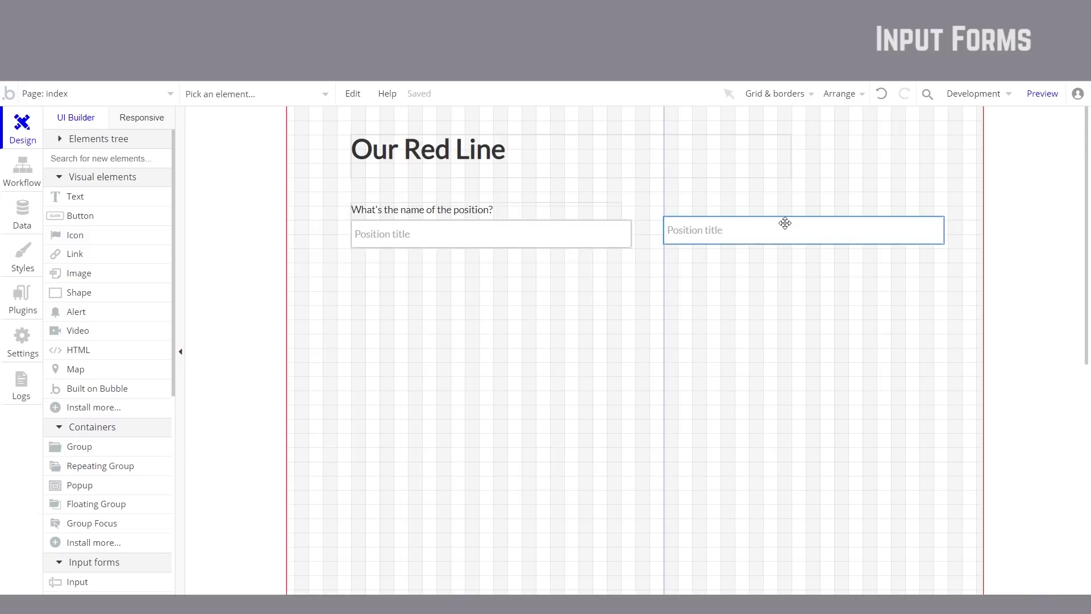
click(784, 226)
double_click(757, 238)
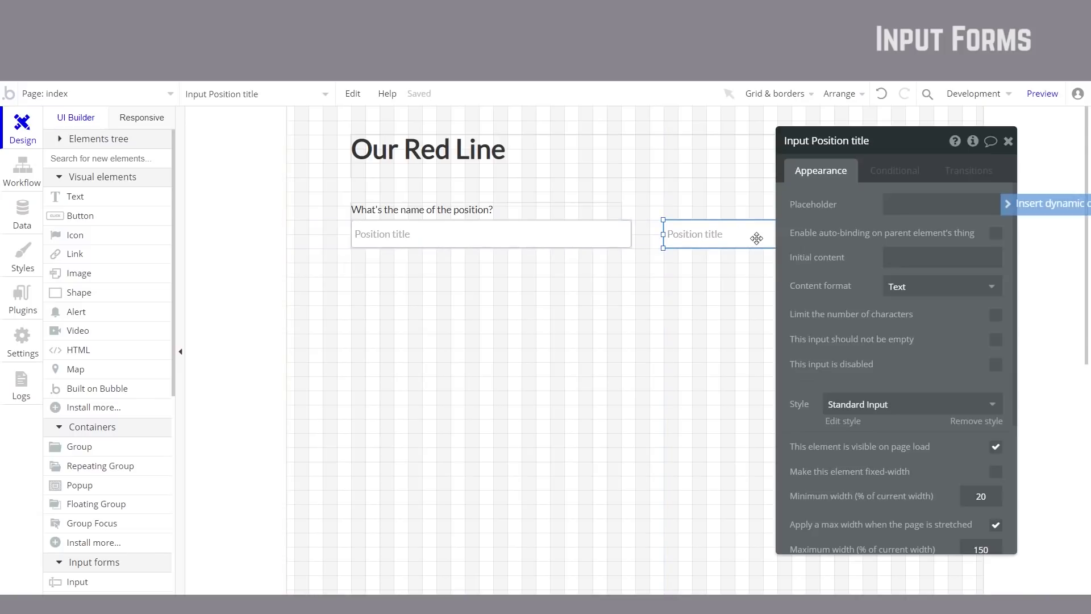
click(905, 197)
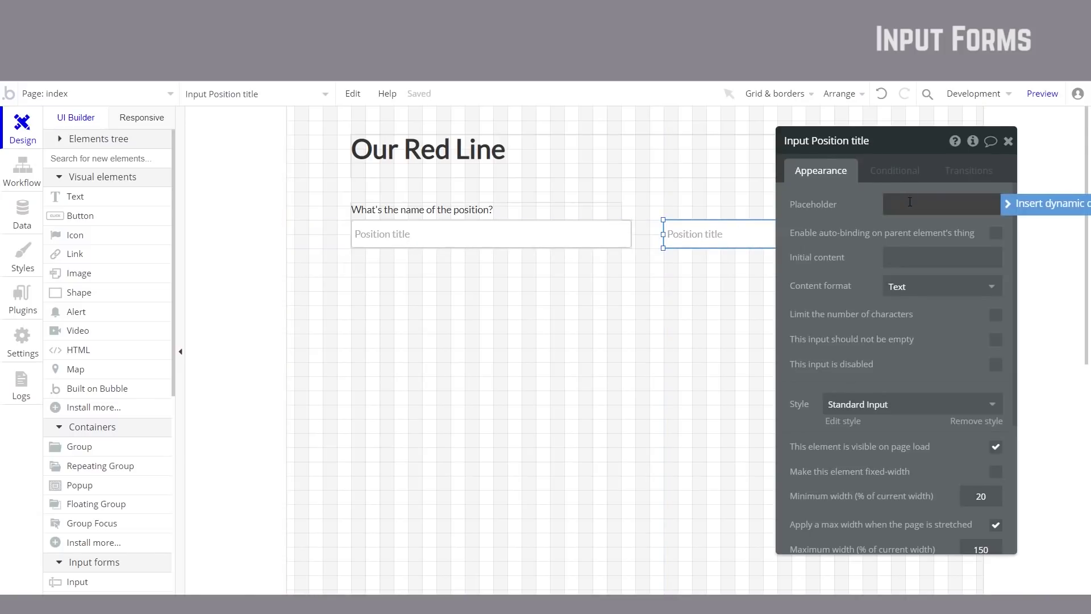
triple_click(943, 202)
key(BackSpace)
text(Org)
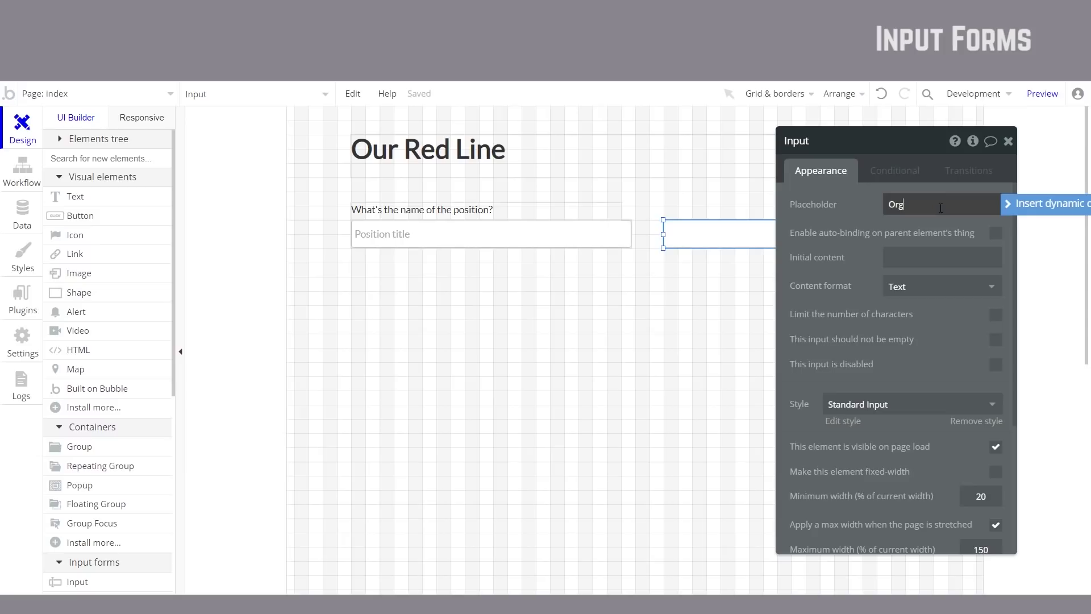
text(anisation)
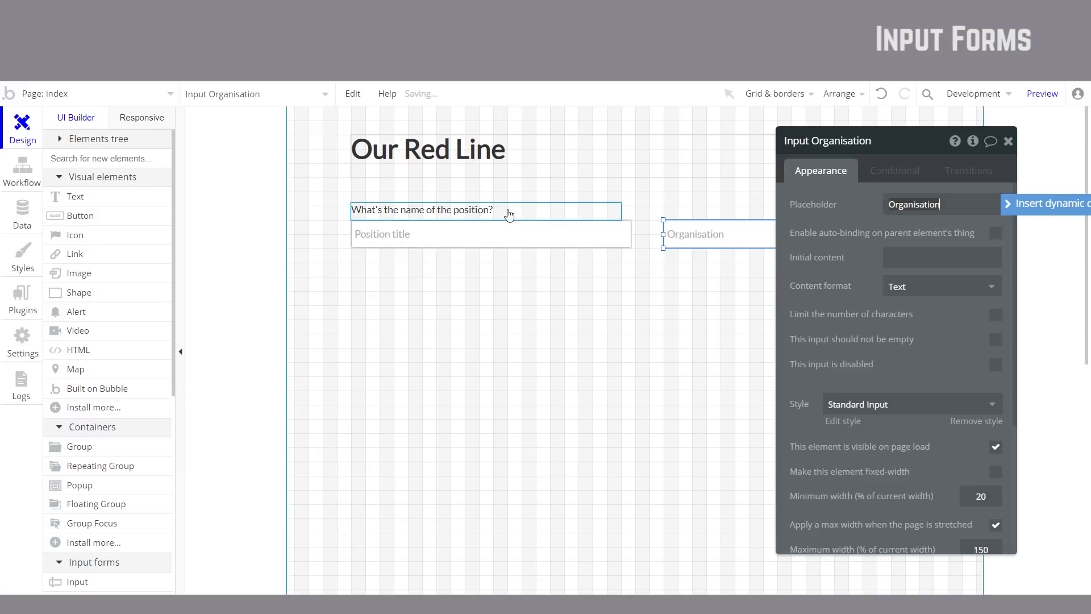
Step: Copy the question label above it, reading 'What's the name of your ogranisation'
click(508, 213)
key(Escape)
click(514, 216)
key(ctrl+c)
key(ctrl+v)
click(814, 202)
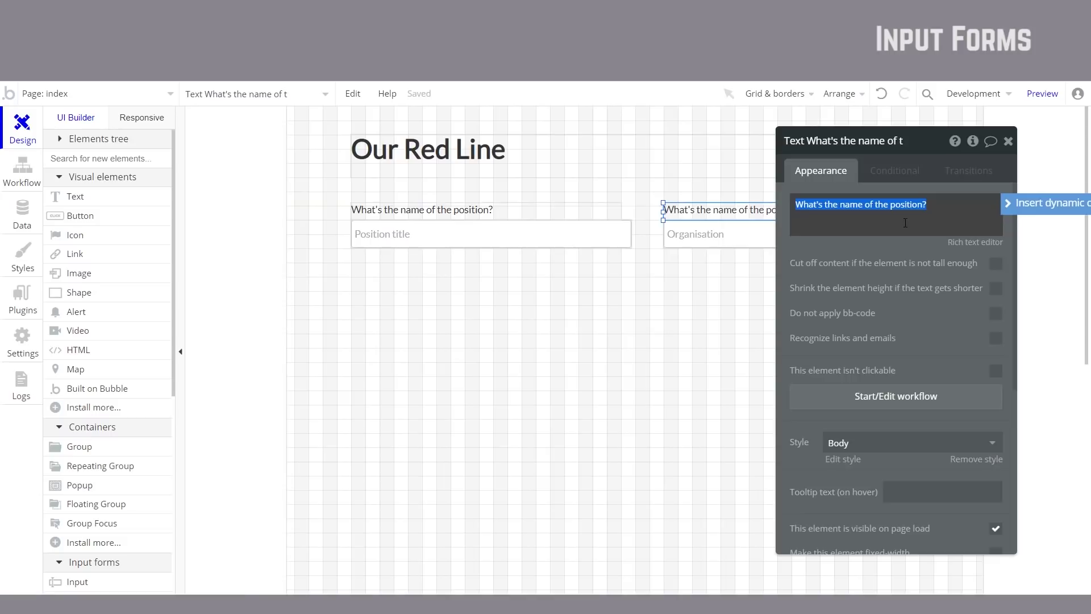
text(What's the name of your ogr)
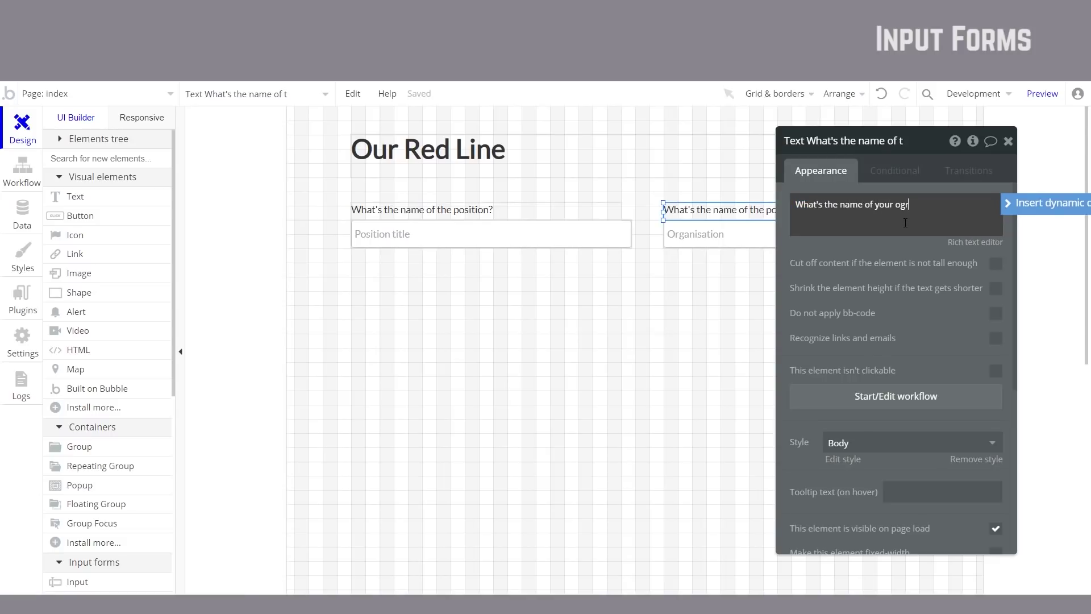
key(BackSpace)
key(BackSpace)
text(rganisation?)
click(882, 244)
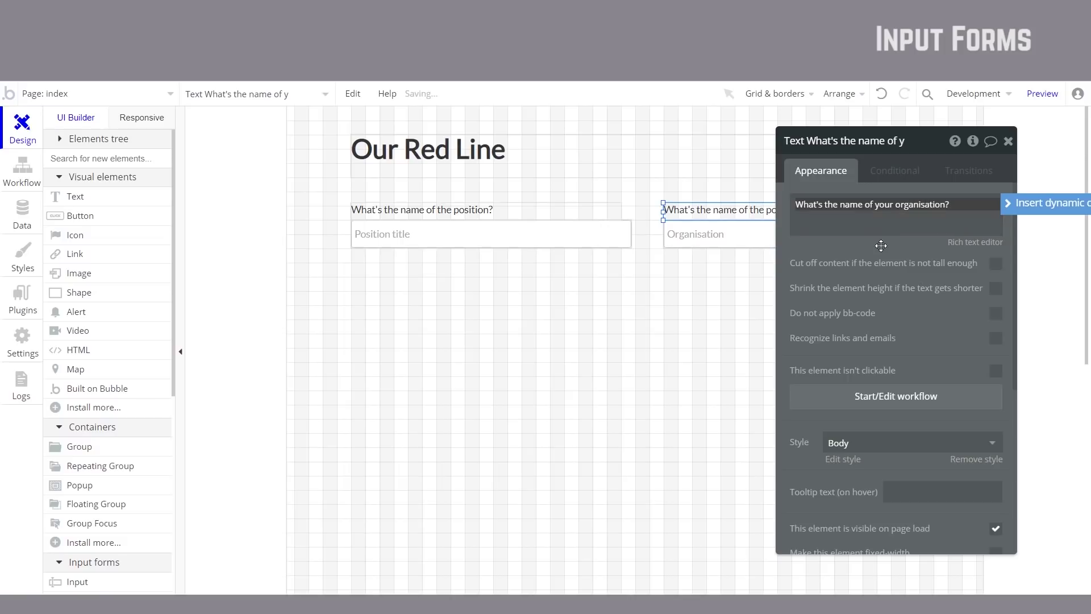
key(Escape)
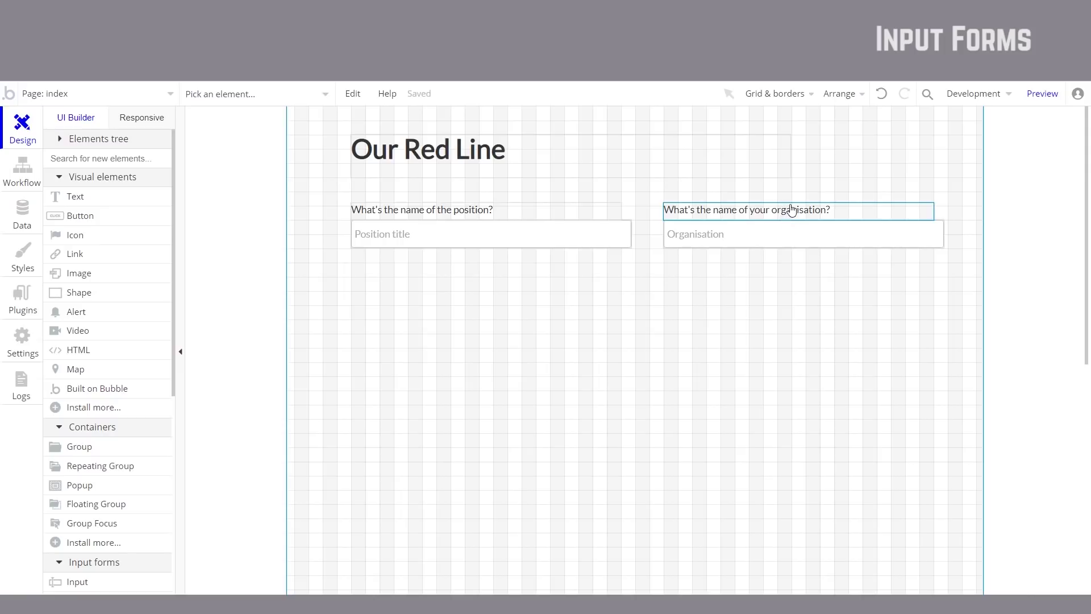
Step: Place a label 'What tasks does this position entai' under the first field
drag(791, 211, 470, 278)
double_click(470, 278)
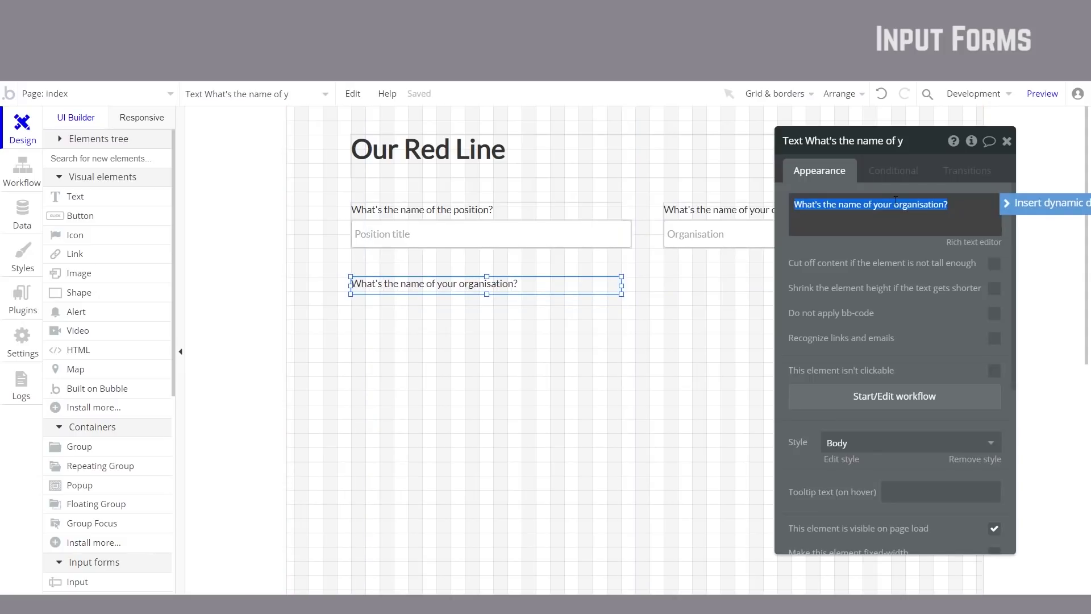
text(What)
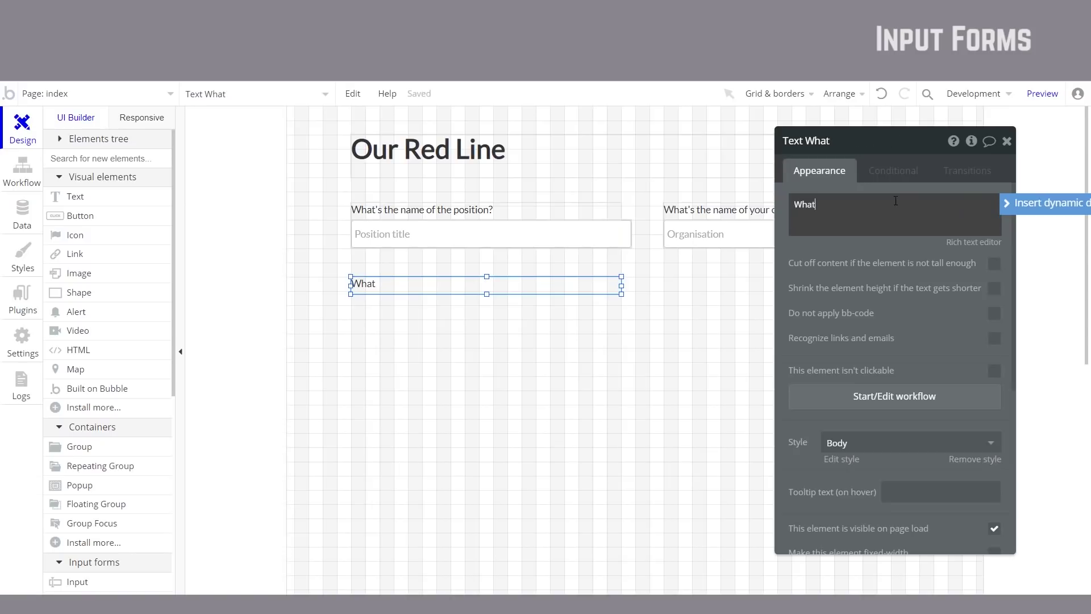
text( tasks does this position entai)
key(Escape)
Step: Copy the input below it with placeholder 'List all of the various things you need someone to do'
click(532, 240)
key(Escape)
drag(528, 241, 516, 305)
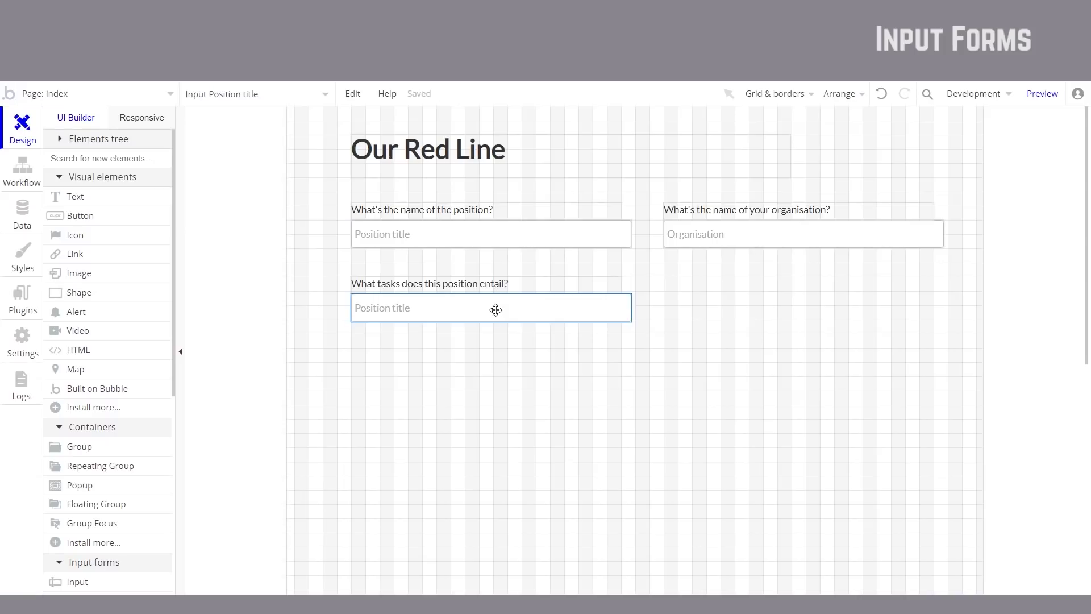
double_click(556, 301)
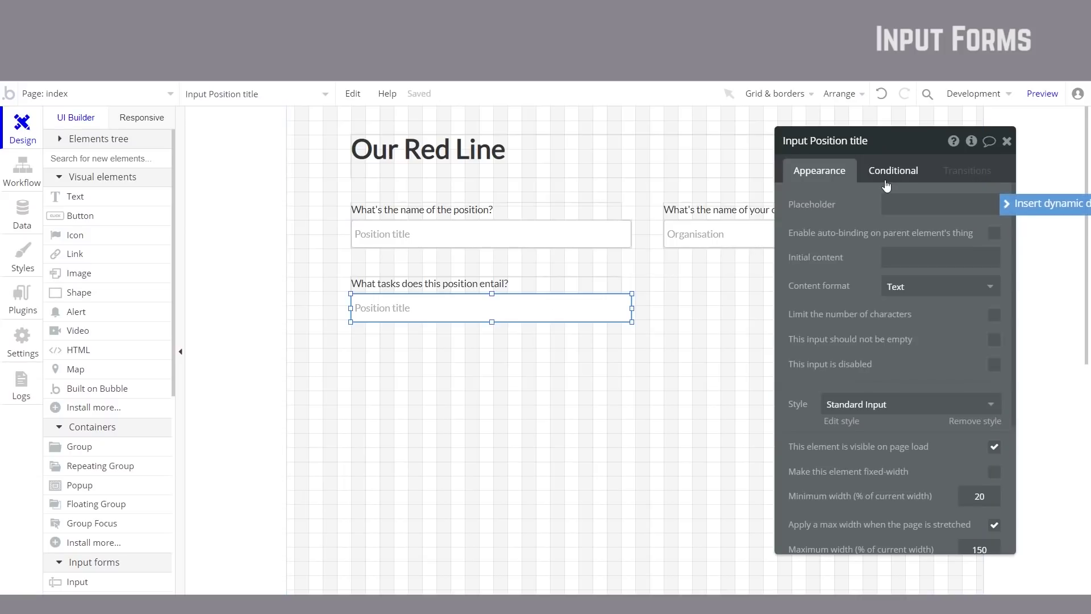
key(ctrl+v)
triple_click(935, 202)
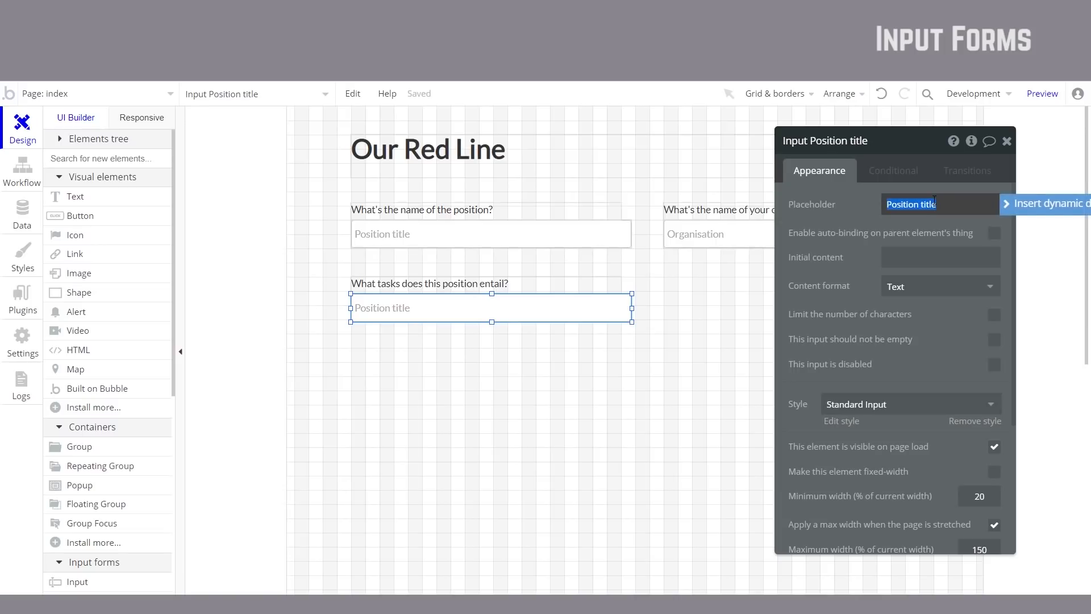
text(List all of the various things a)
key(BackSpace)
text(you need)
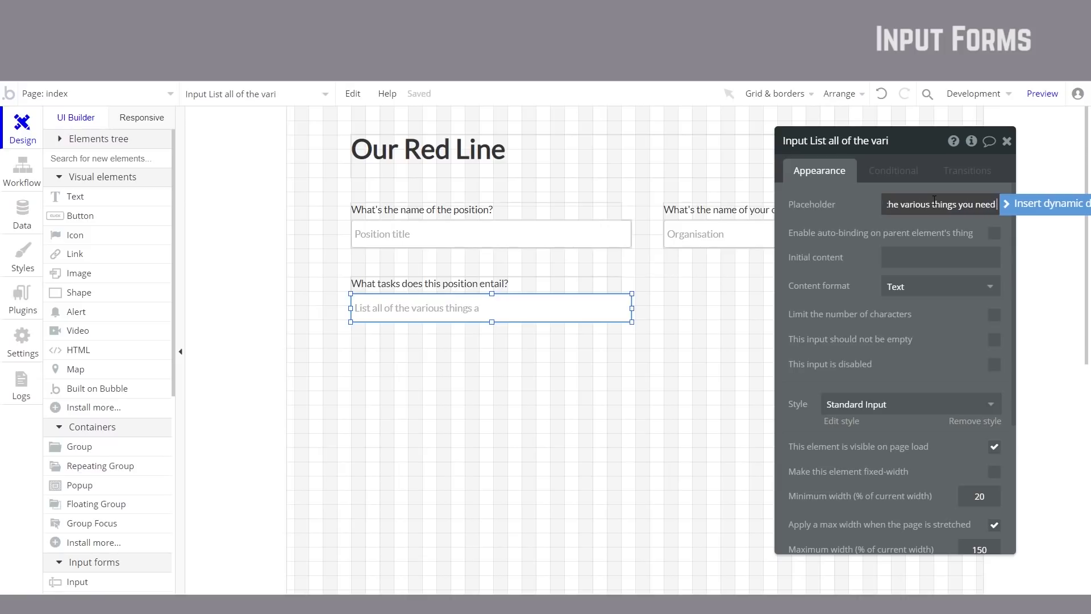
text( someone to do)
key(Escape)
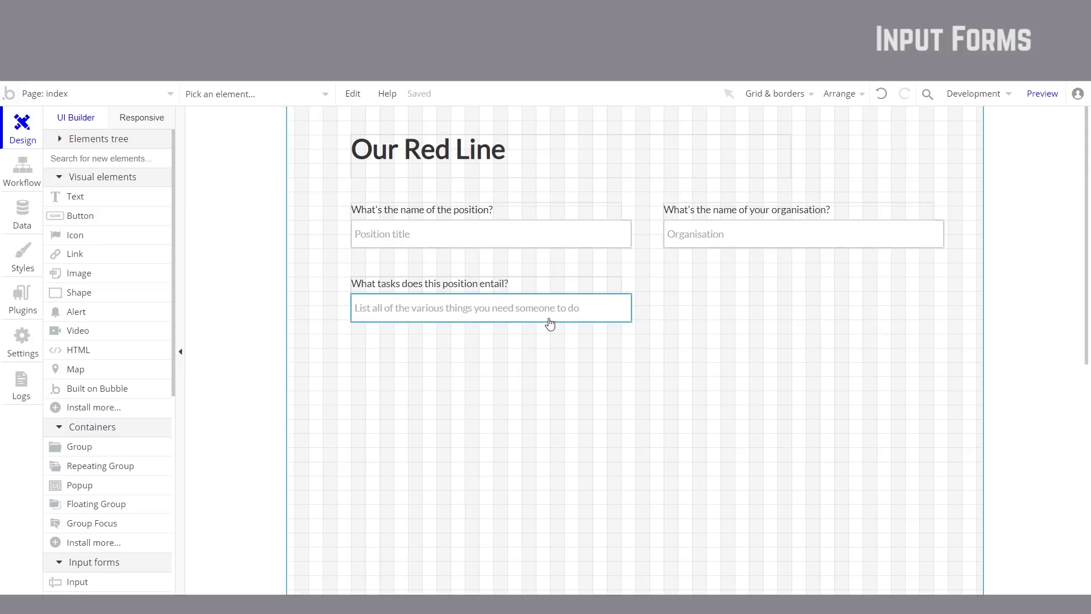
Step: Draw a large Multiline Input box below the tasks input
click(503, 306)
scroll(146, 444, down, 4)
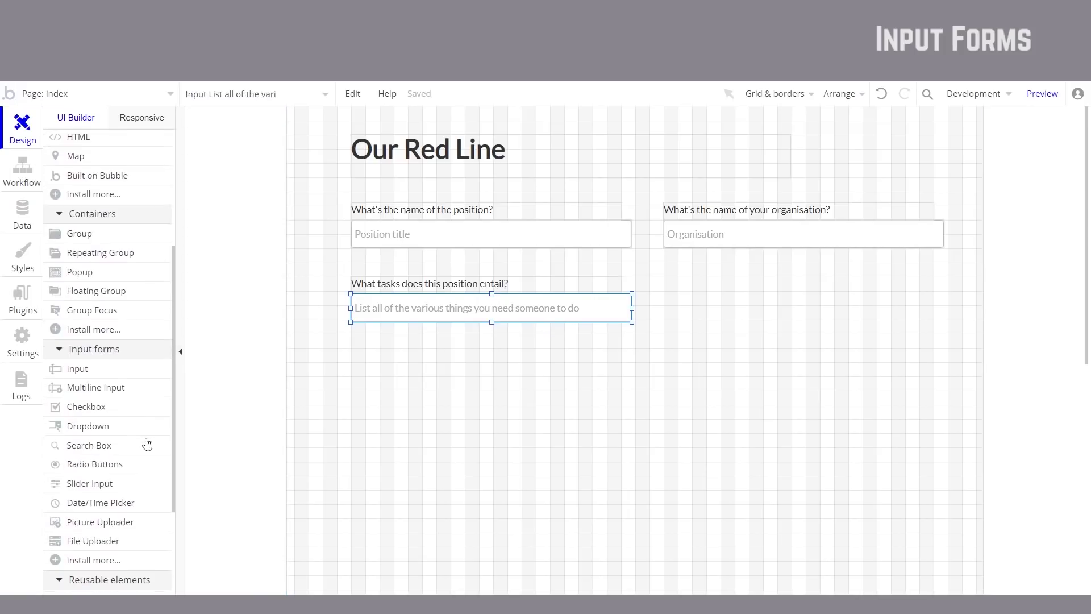
click(116, 391)
mouse_move(344, 348)
mouse_down()
mouse_move(689, 458)
mouse_move(668, 459)
mouse_up()
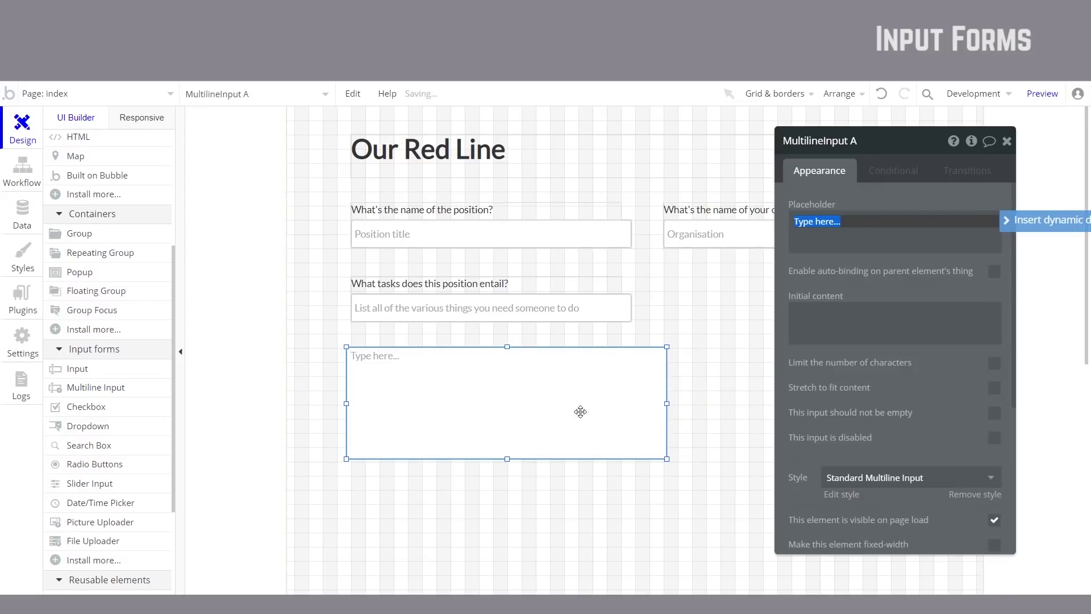
Step: Test typing in the tasks field and multiline box in a refreshed preview, then nudge the box
click(1042, 97)
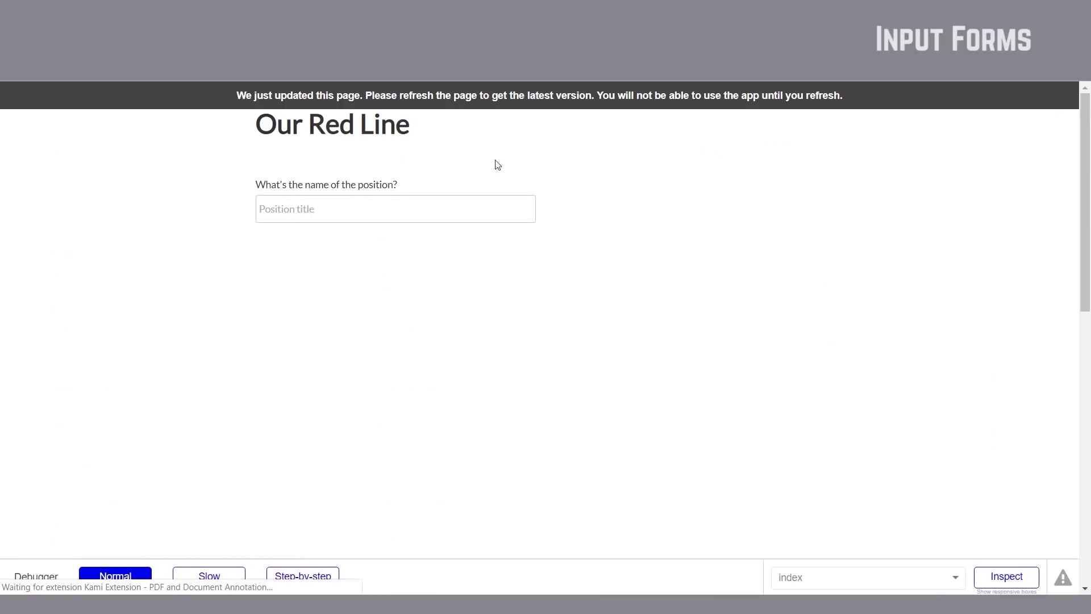
key(F5)
click(402, 274)
text(sffd)
text(sdsfsdfsdhfsdjkfdskfsdjkfsdklfjhdskfdskfhdsfhkdhfsdhfkjsdhf)
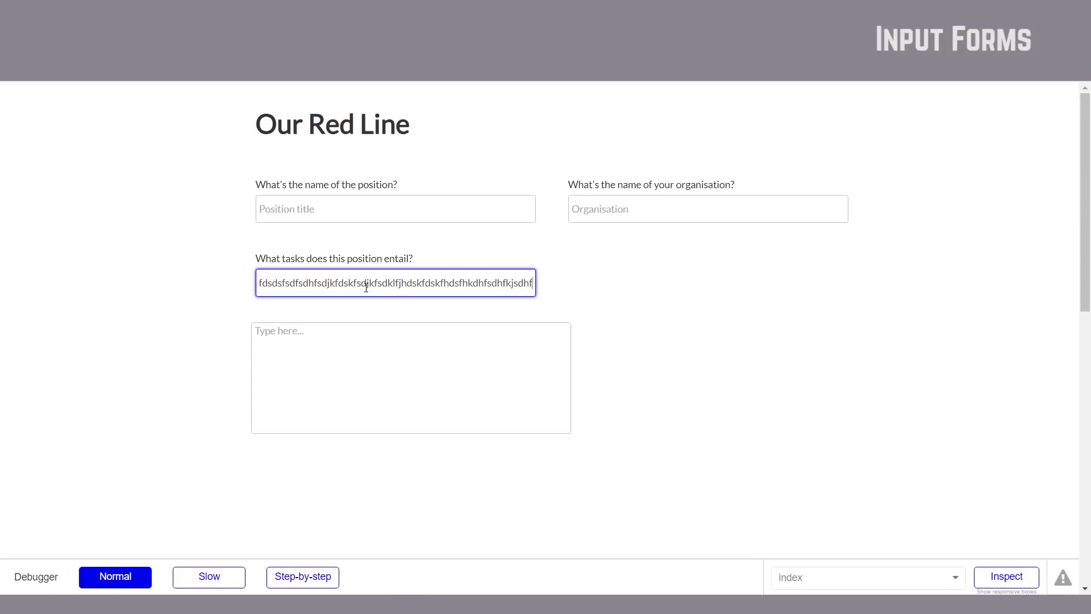
click(377, 348)
text(sdfsdfsdfsdfdhfshfksdhjfksdhfkjsdhfksdhfjsdhfksdj)
key(Return)
text(sdfsdf)
key(Return)
key(Return)
text(dsfsdfksdjfksdfsdf)
click(483, 285)
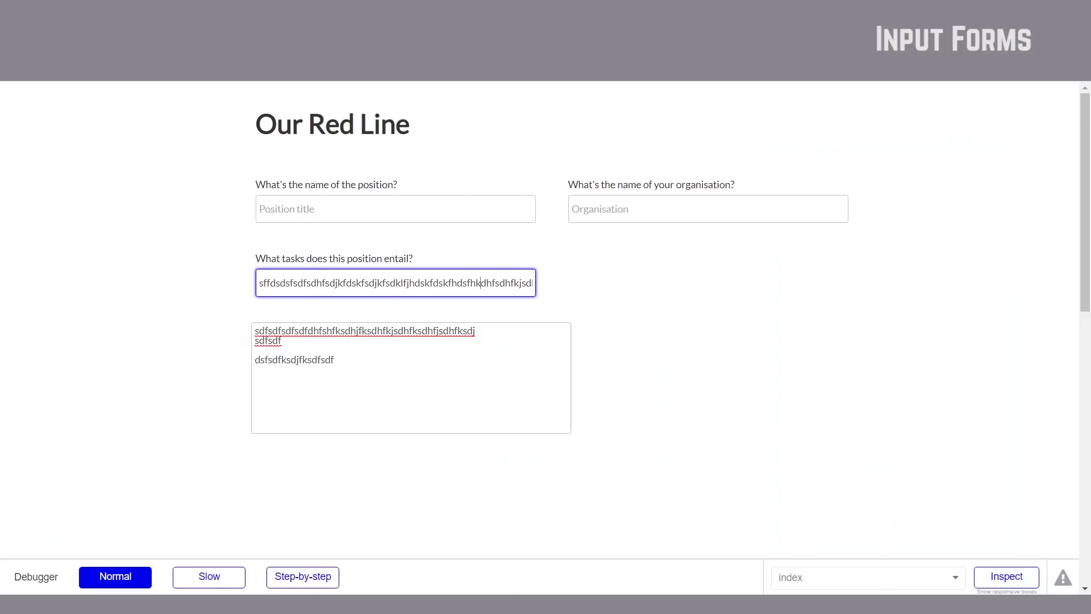
key(ctrl+w)
drag(459, 387, 453, 380)
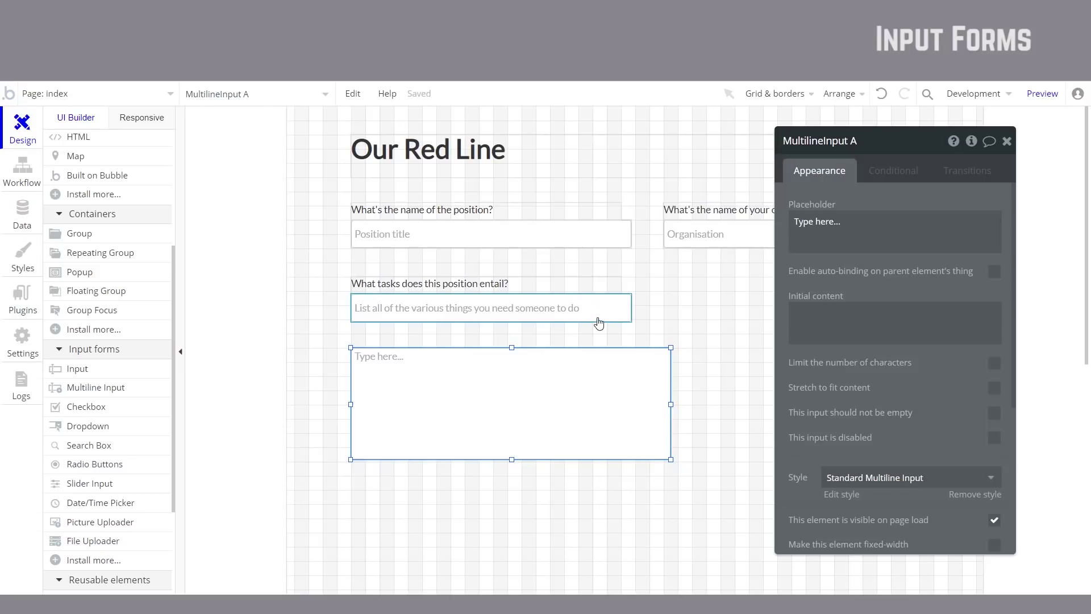
Step: Replace the tasks input with a Multiline Input via Replace by another element
click(596, 316)
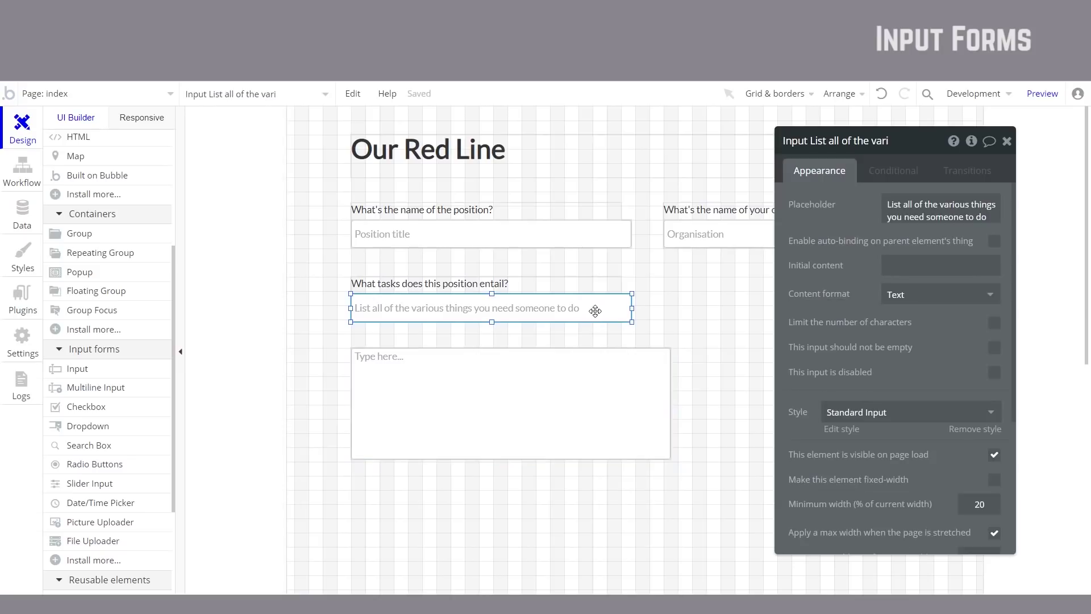
right_click(597, 314)
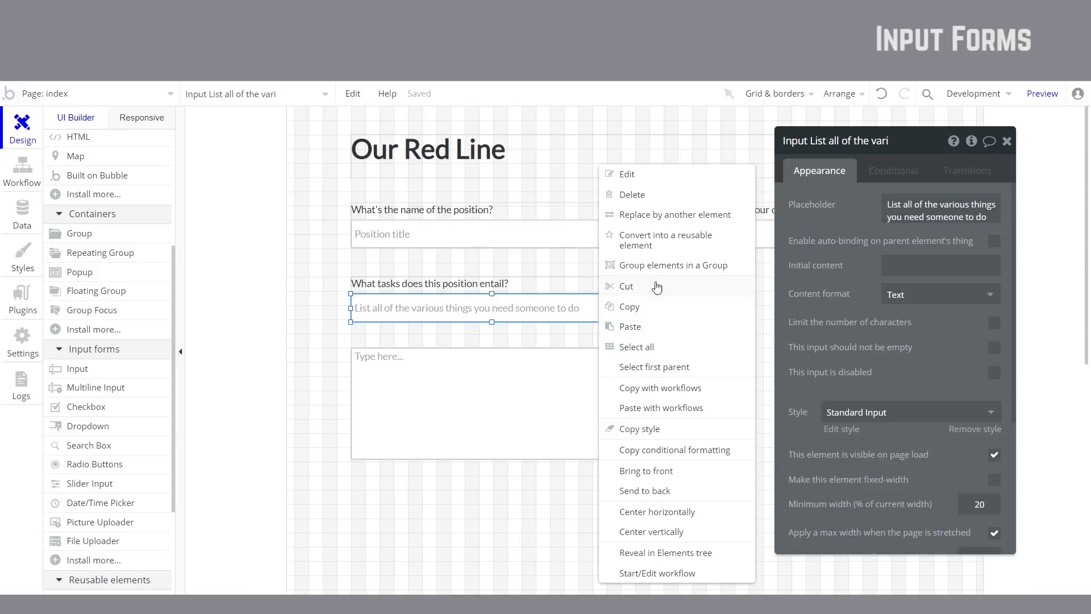
click(709, 216)
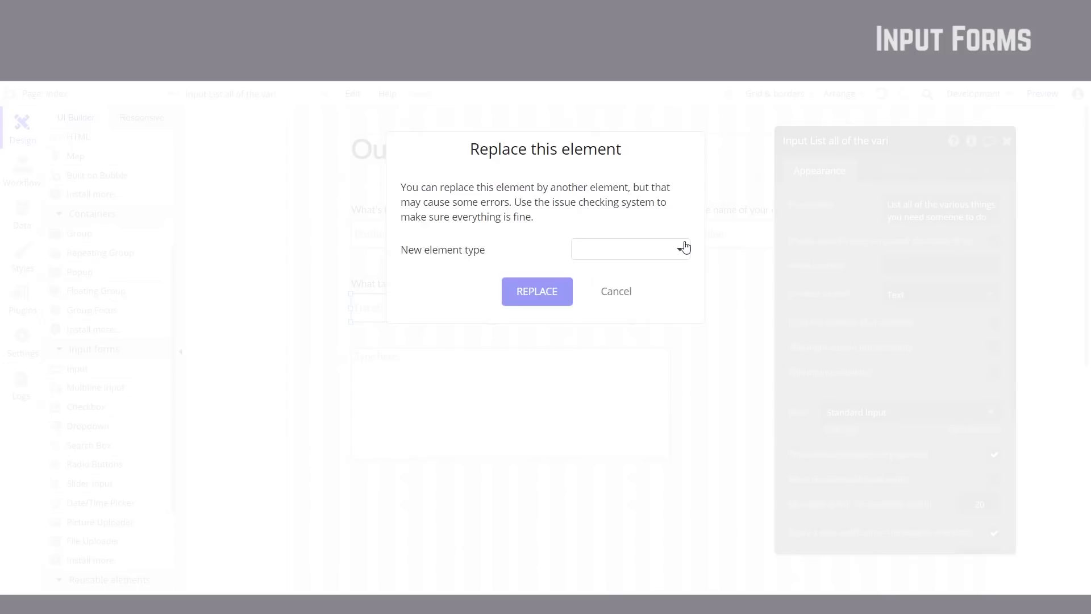
click(677, 250)
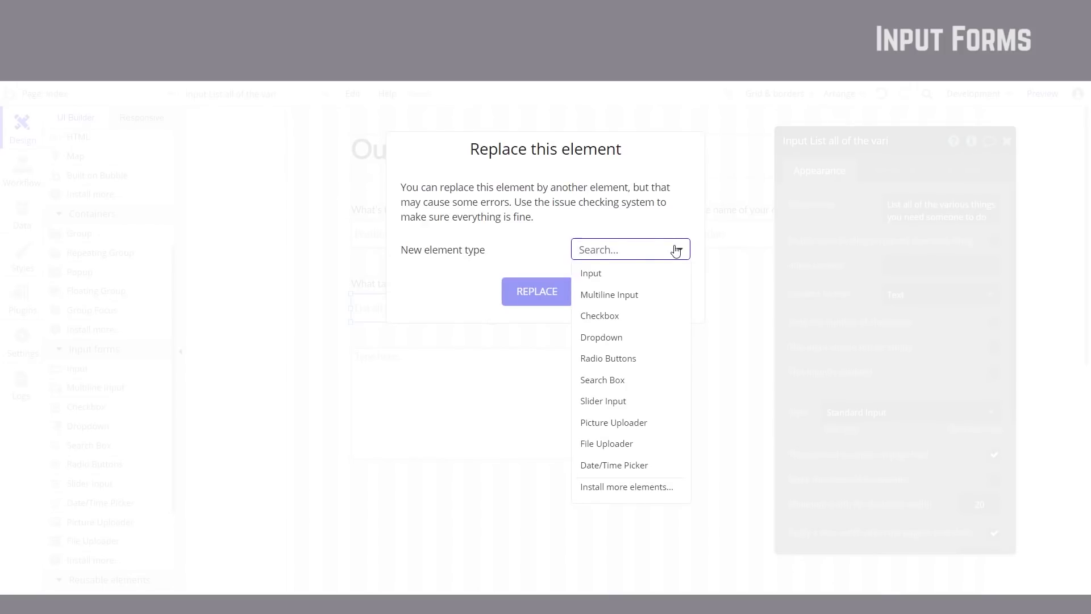
click(635, 299)
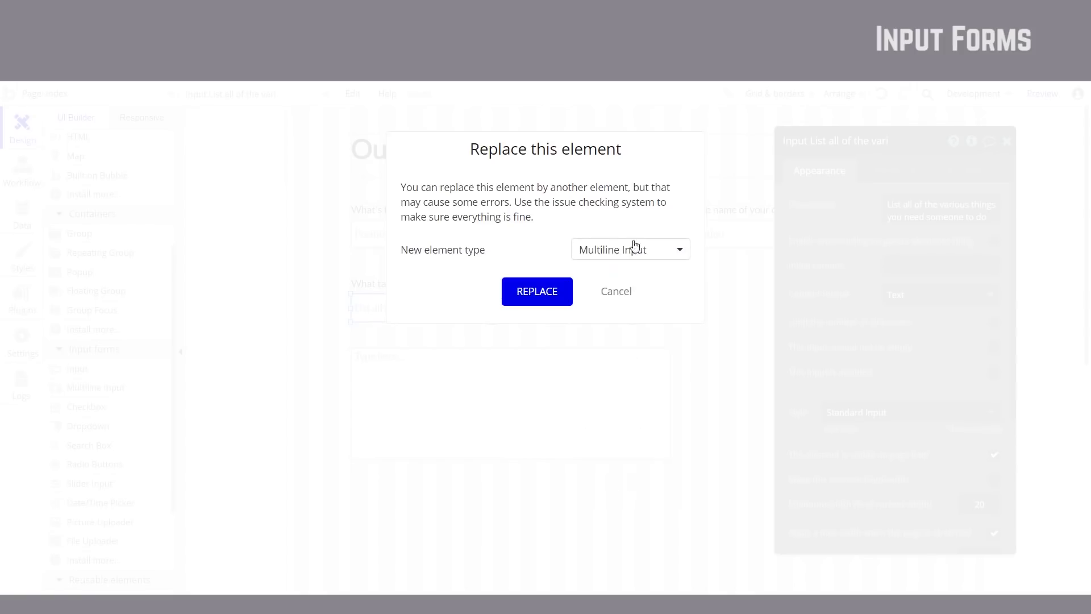
click(537, 291)
double_click(469, 360)
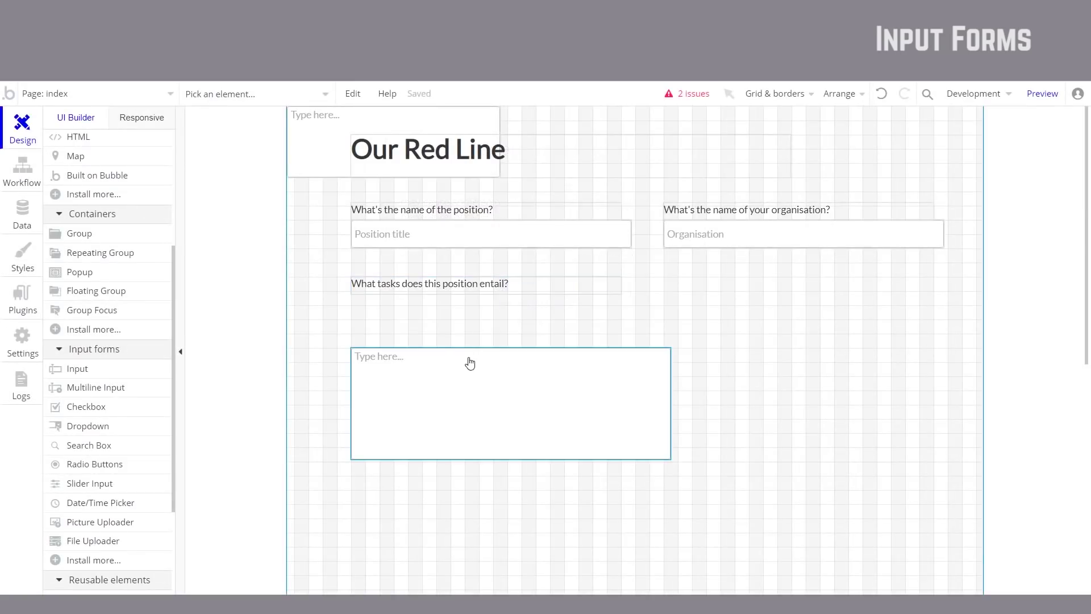
Step: Delete the spare MultilineInput A and move MultilineInput B under the tasks label
key(Delete)
drag(312, 146, 377, 326)
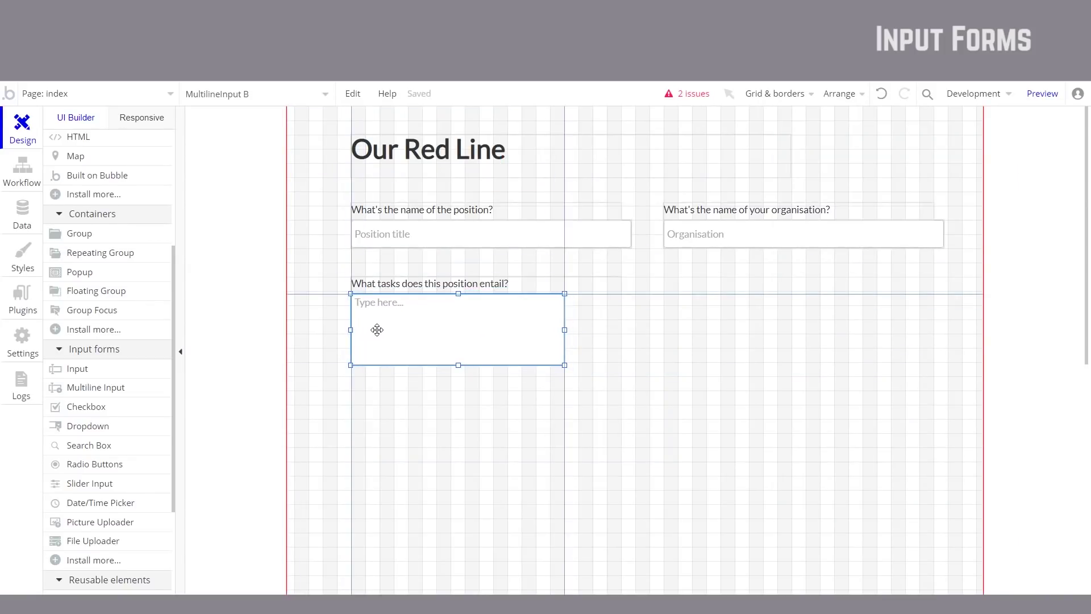
double_click(407, 329)
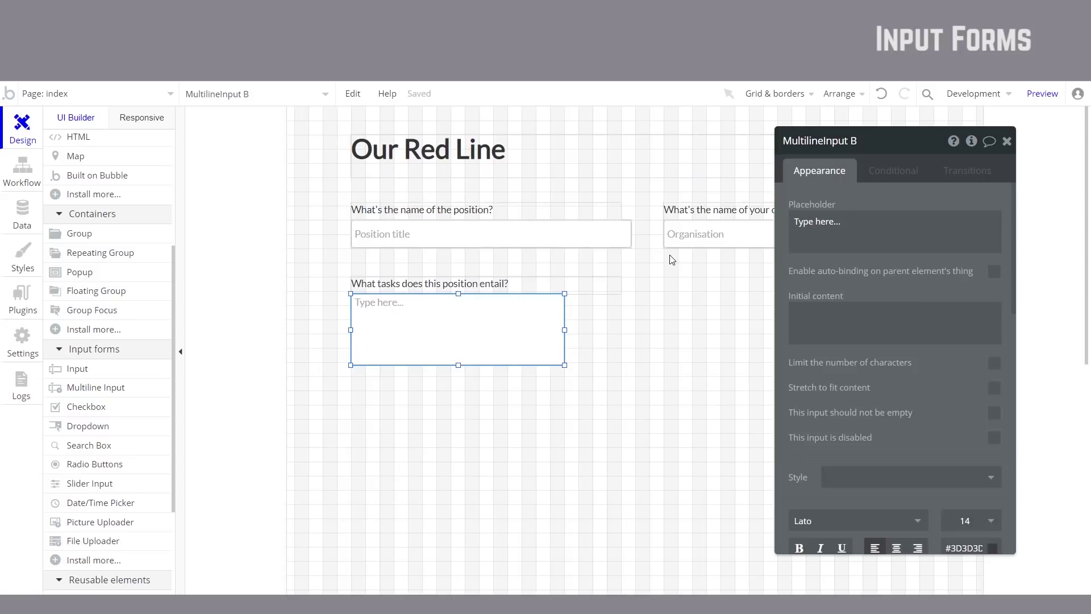
key(ctrl+z)
key(ctrl+z)
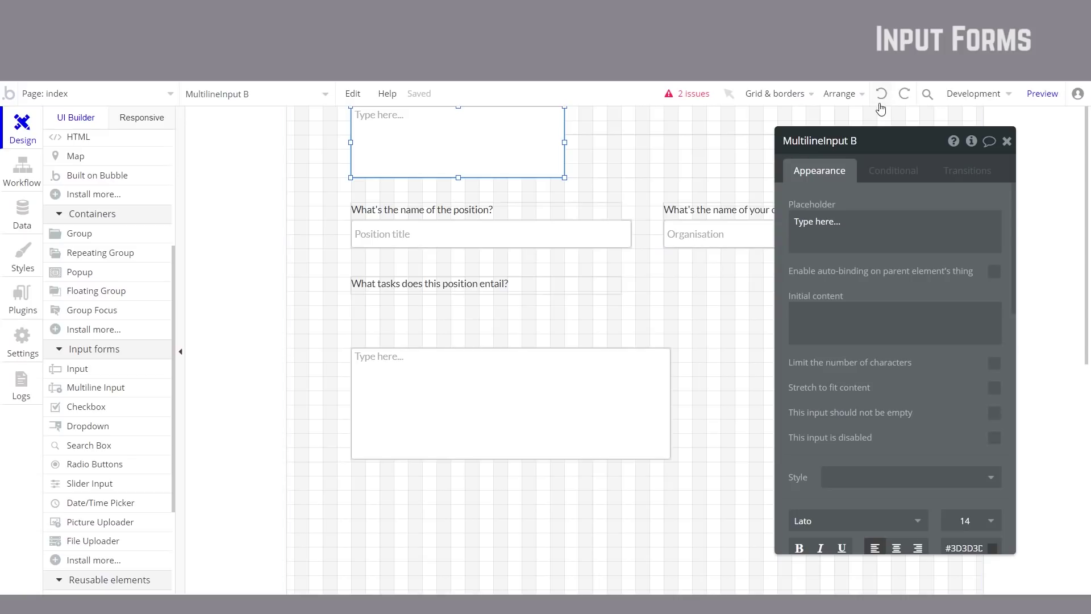
click(904, 94)
click(903, 94)
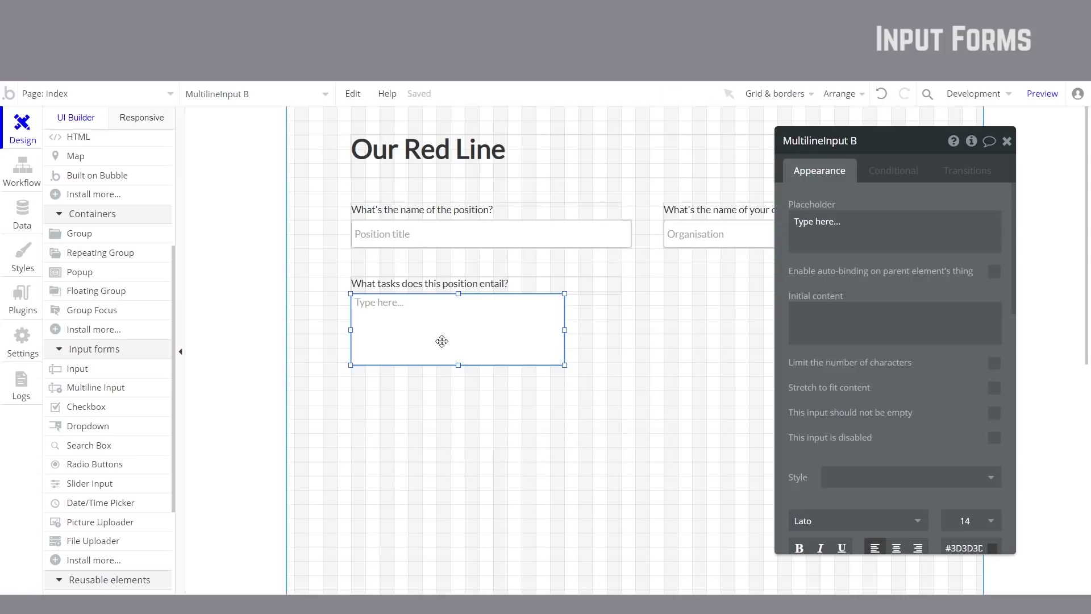
Step: Set the box placeholder to 'What are all the things you wont someone in this position to do', widen it, copy the label right
click(862, 223)
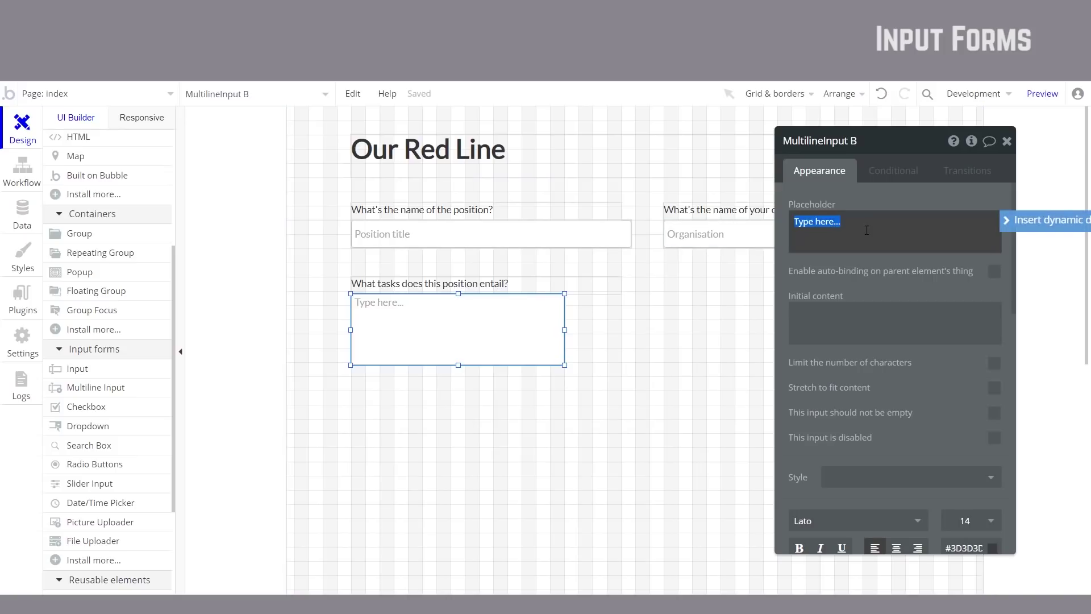
text(What)
text( are all th)
text(e things)
text( you won)
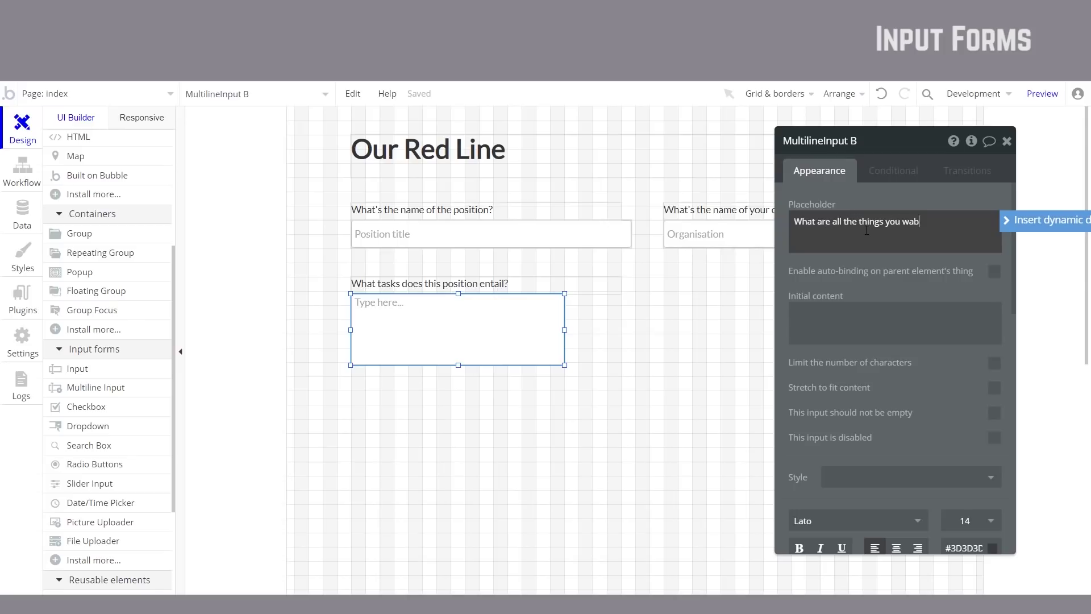
text(t someone in this position to do?)
key(Escape)
drag(564, 330, 632, 327)
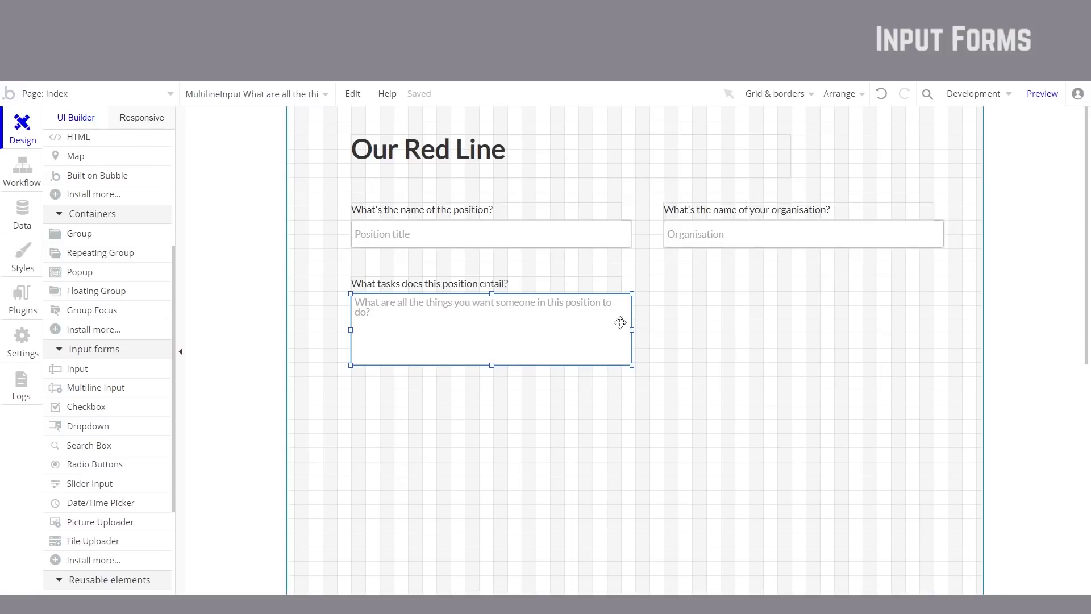
click(537, 286)
drag(531, 286, 827, 278)
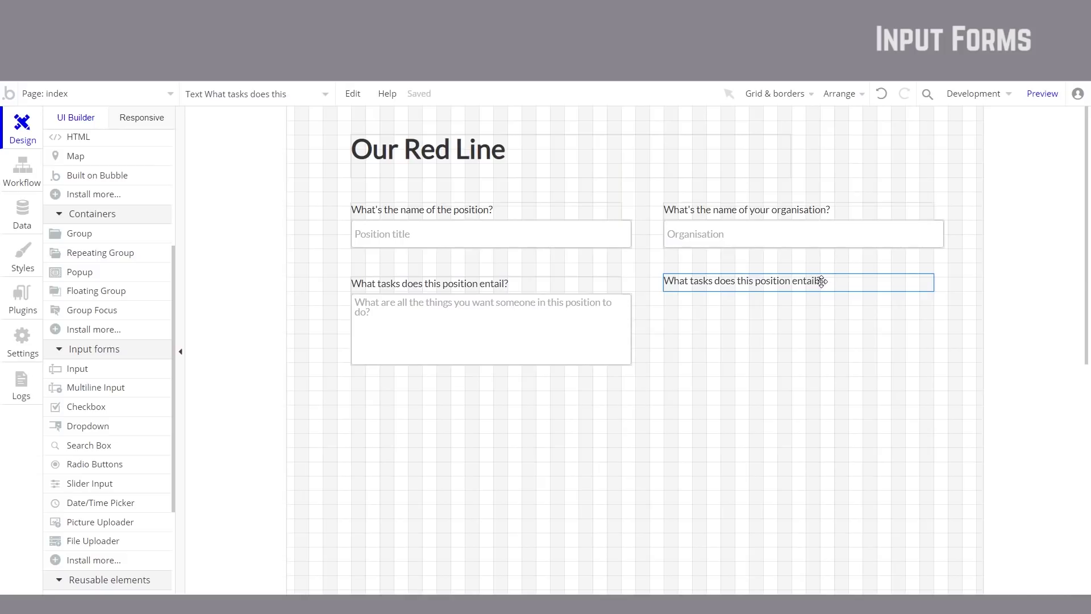
Step: Change the copied right-column label to 'How many hours does this position'
double_click(821, 282)
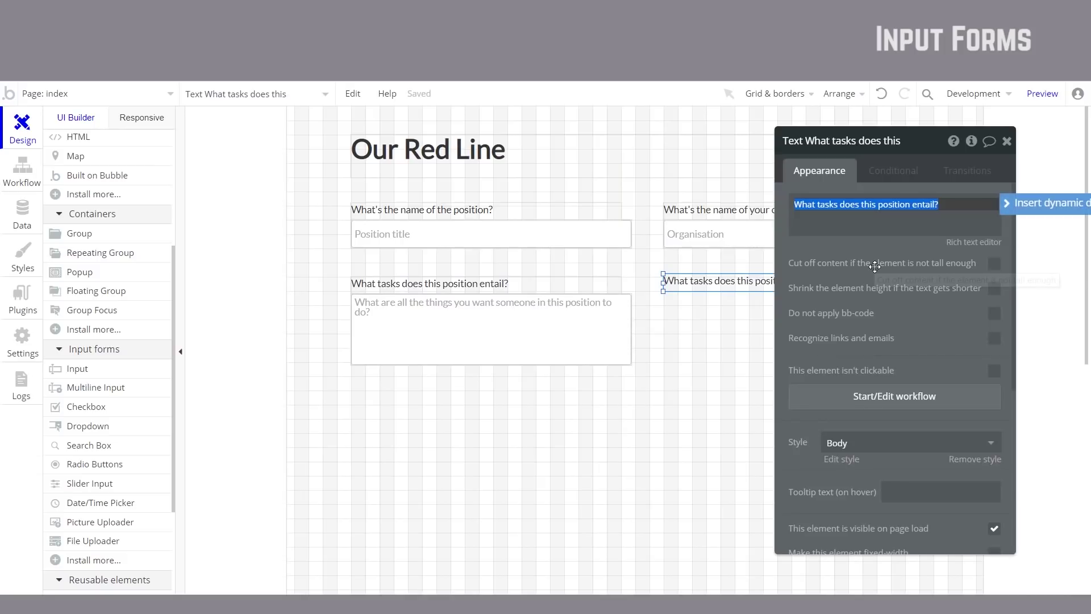
text(How many ho)
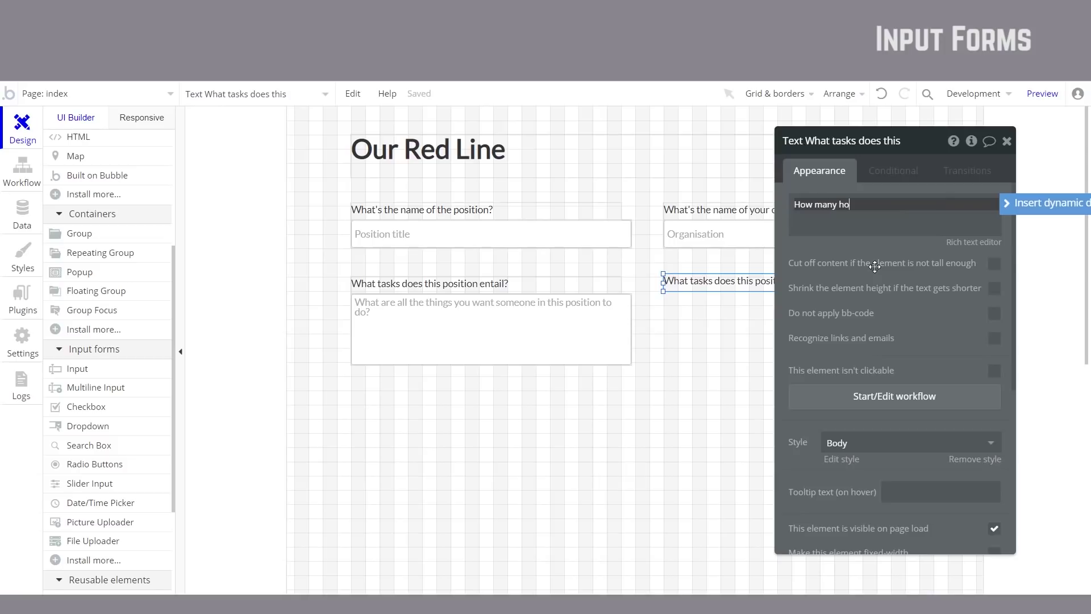
text(urs does this position require?)
key(Escape)
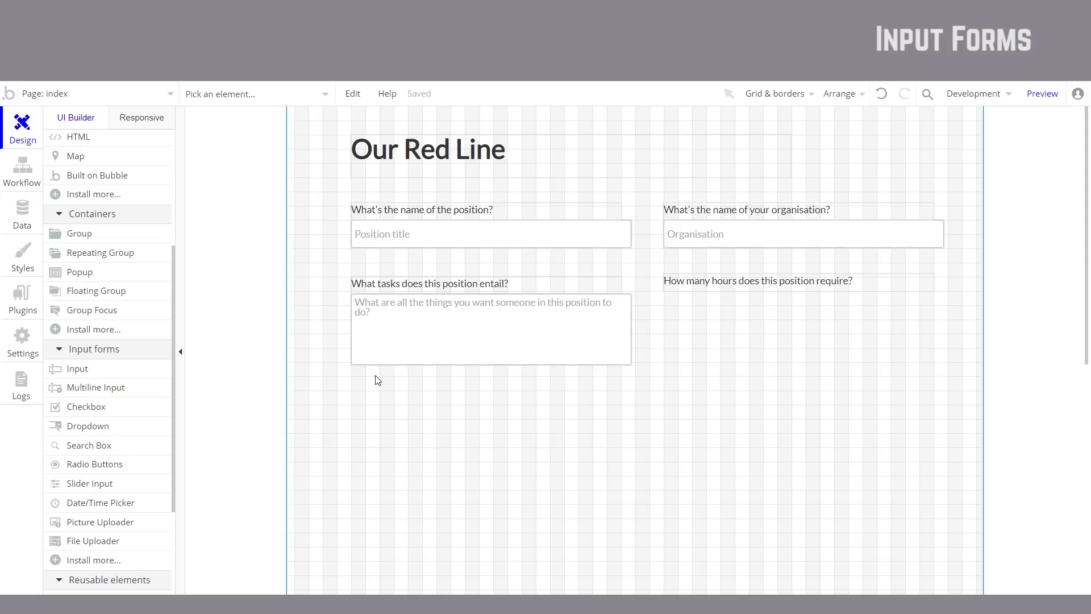
click(118, 430)
Step: Draw Dropdown A under the hours label and set it to use static choices
drag(665, 294, 939, 323)
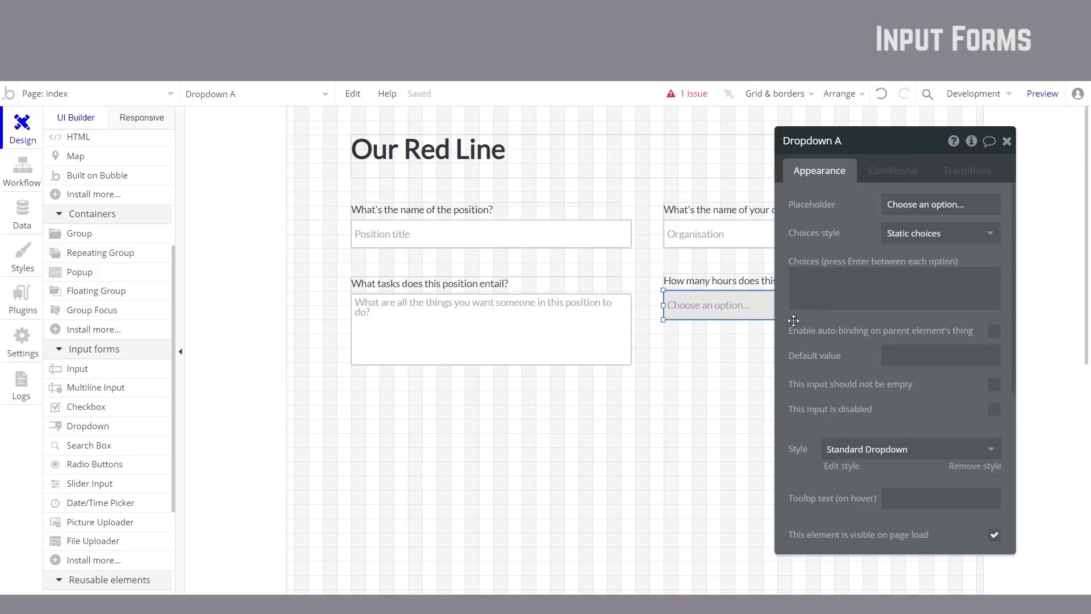
key(Escape)
double_click(766, 319)
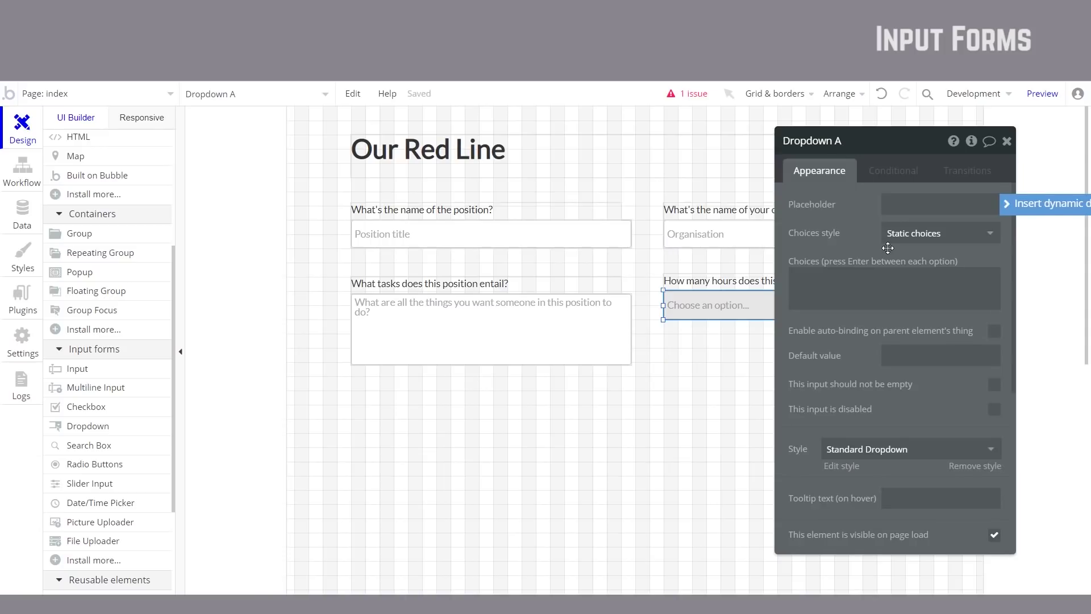
click(846, 279)
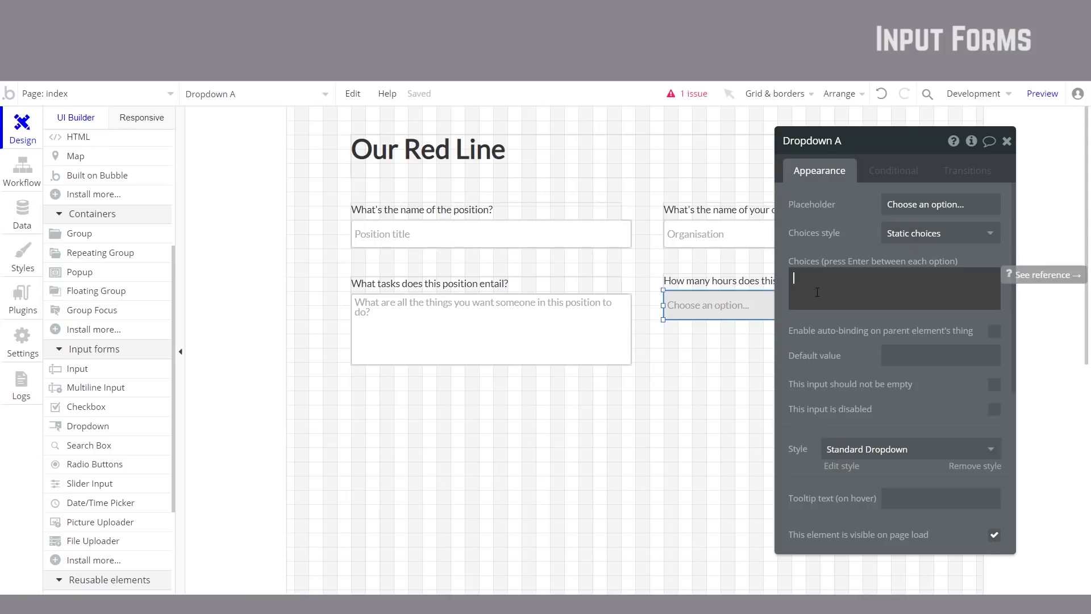
click(953, 234)
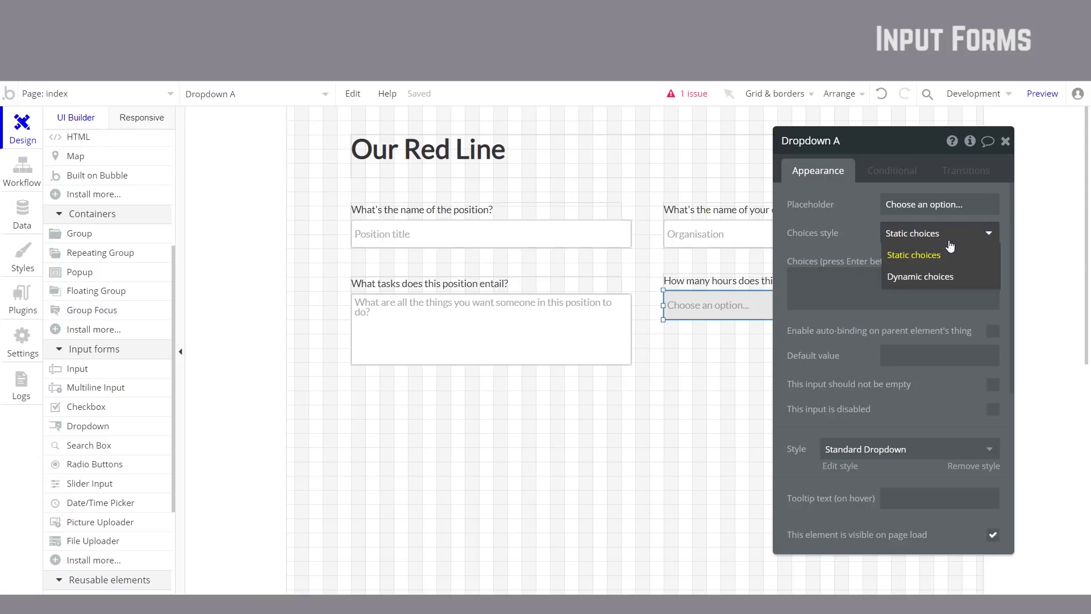
click(926, 255)
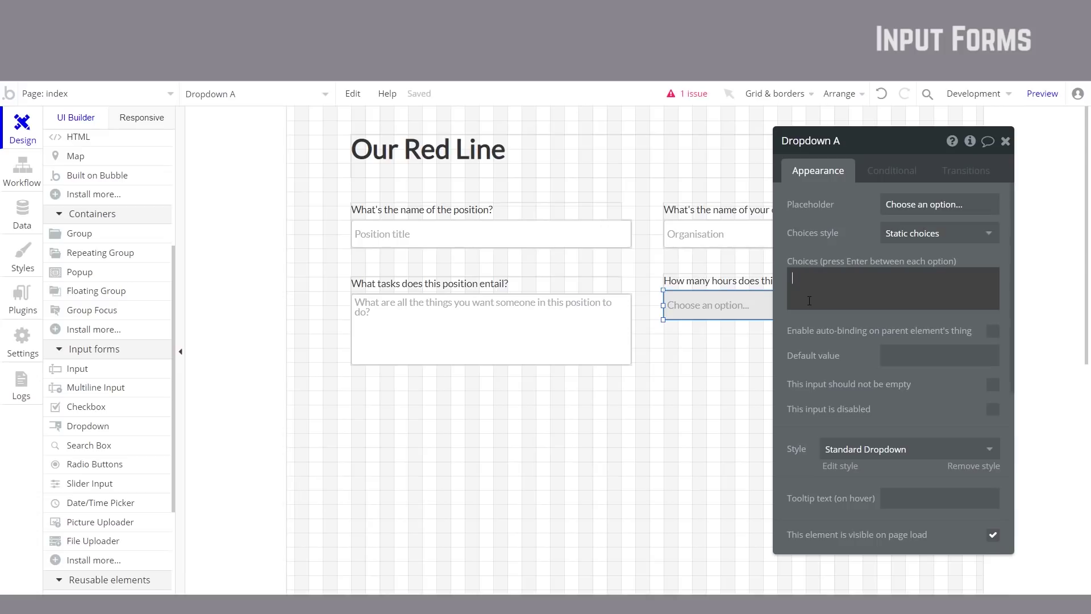
Step: Enter choices 'Less than 3 hours a week', 'Between 3 - 10 hours', 10-20 a week, '3-6 hours a month', then preview
text(Les)
text(s tha)
text(n 3 hours a week )
text(Between 3 -)
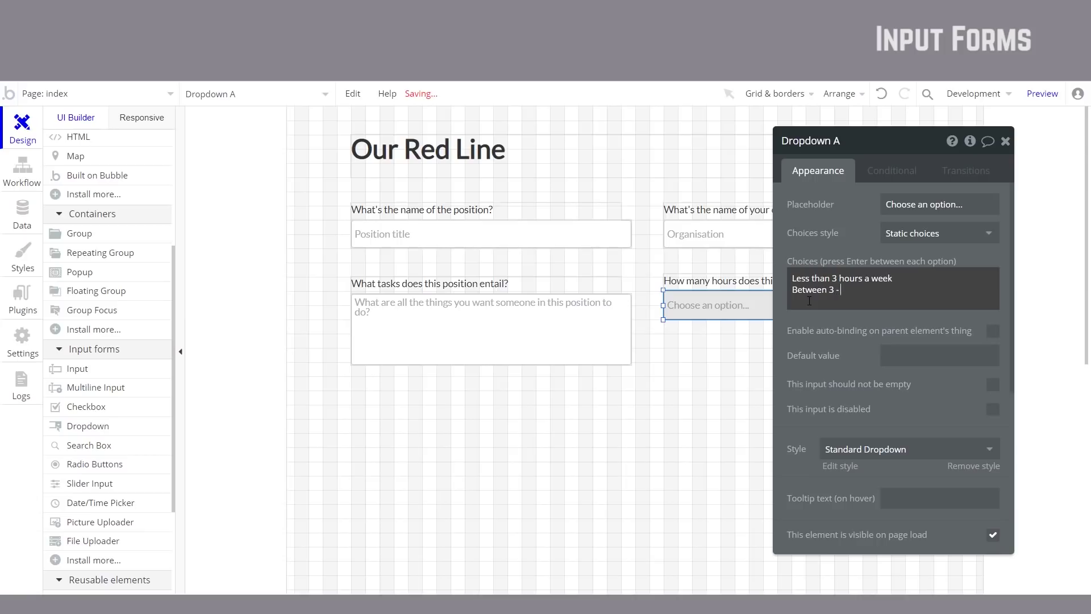
text(ho)
click(837, 292)
key(Delete)
text(10)
key(Return)
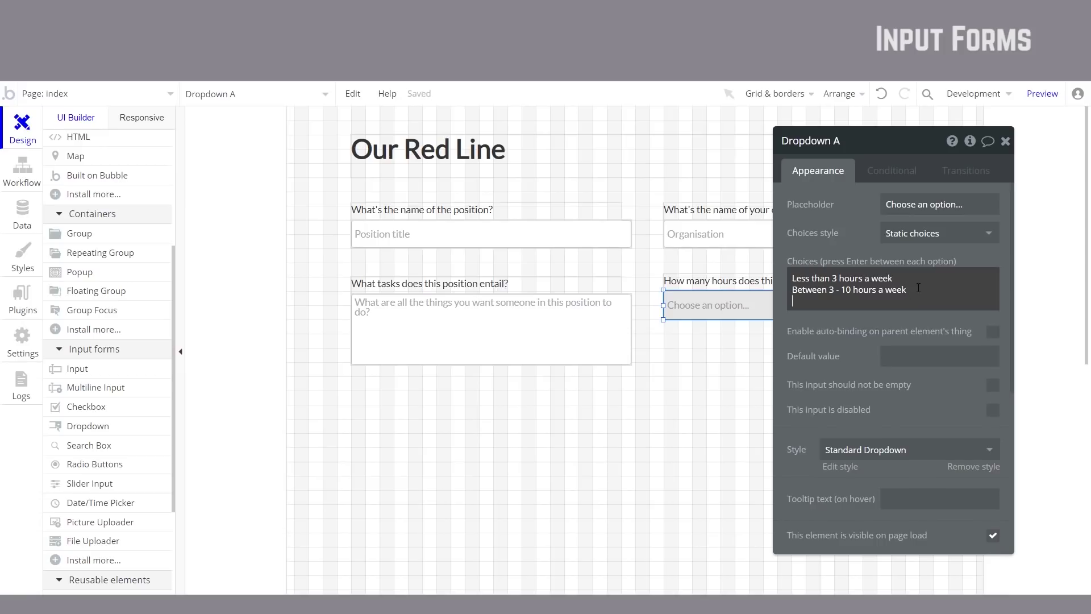
text(Between 10-20 a week.)
key(Return)
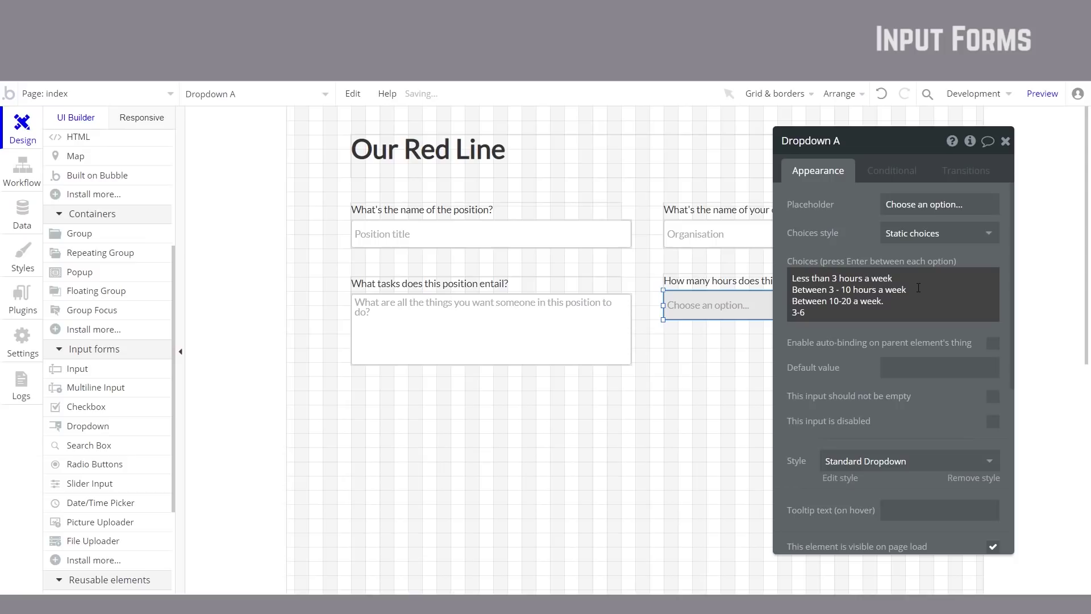
text(3-6 hours a mn)
key(Escape)
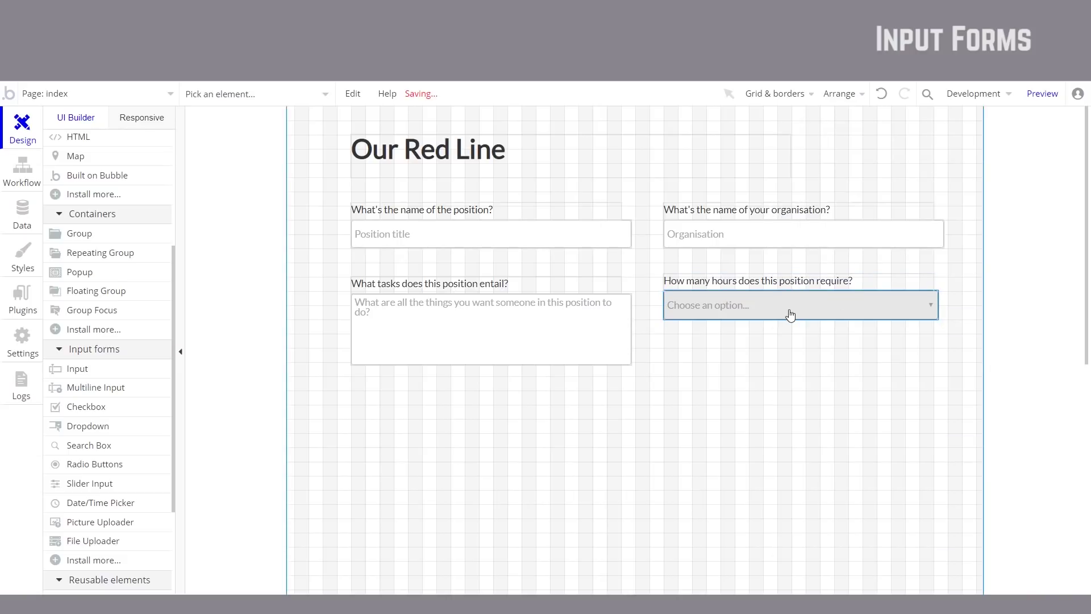
click(1042, 93)
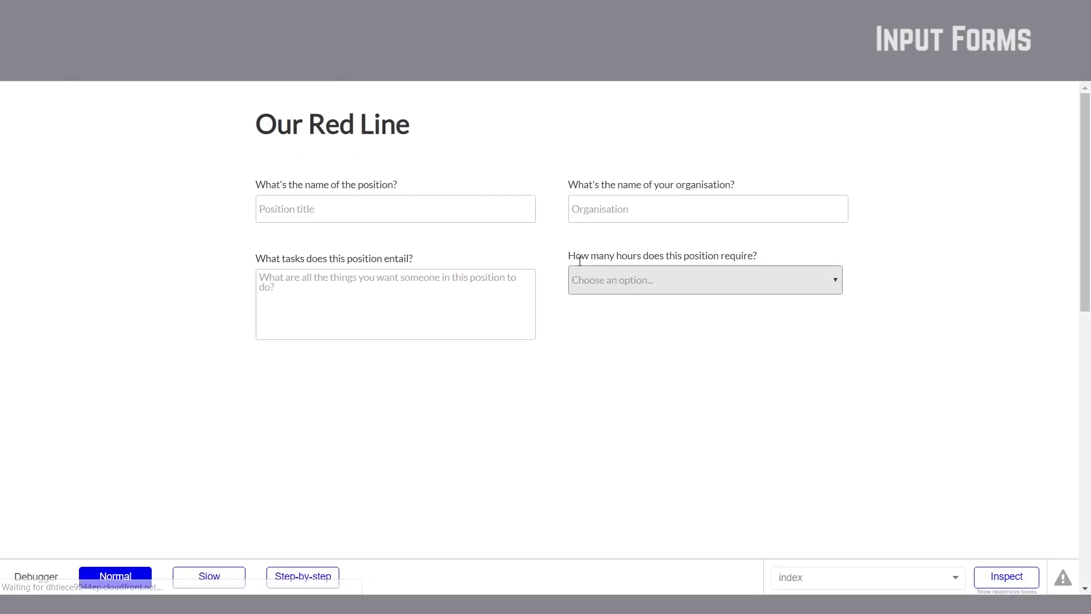
click(806, 279)
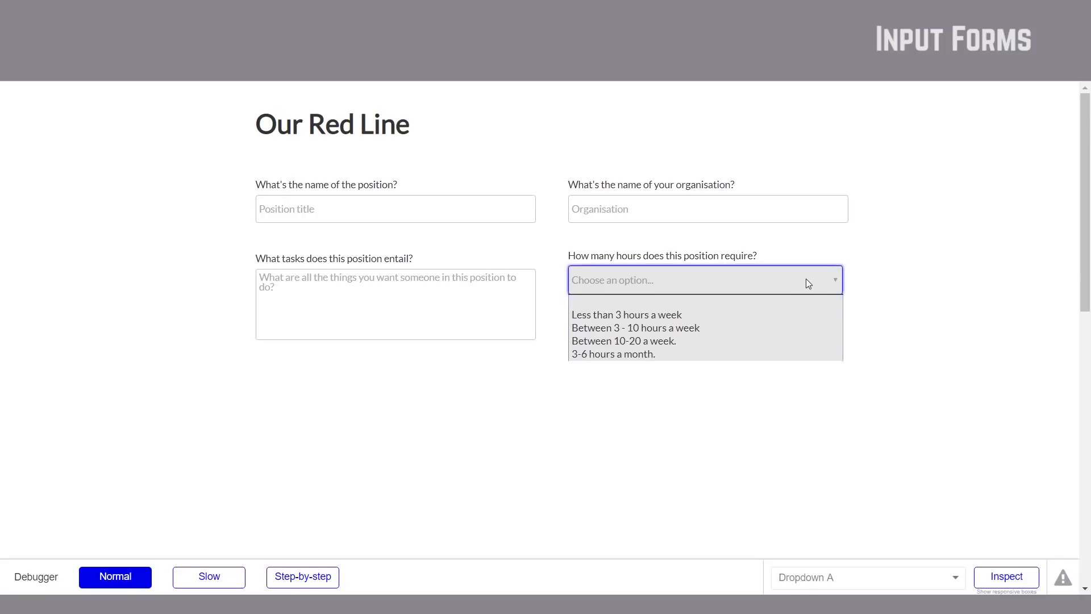
click(704, 329)
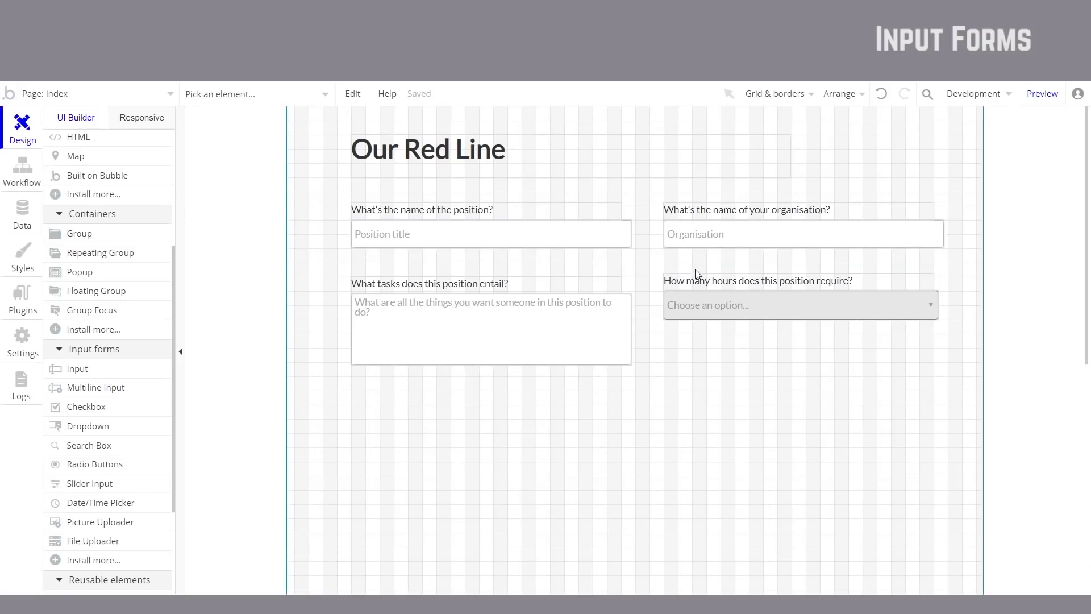
click(723, 280)
key(Escape)
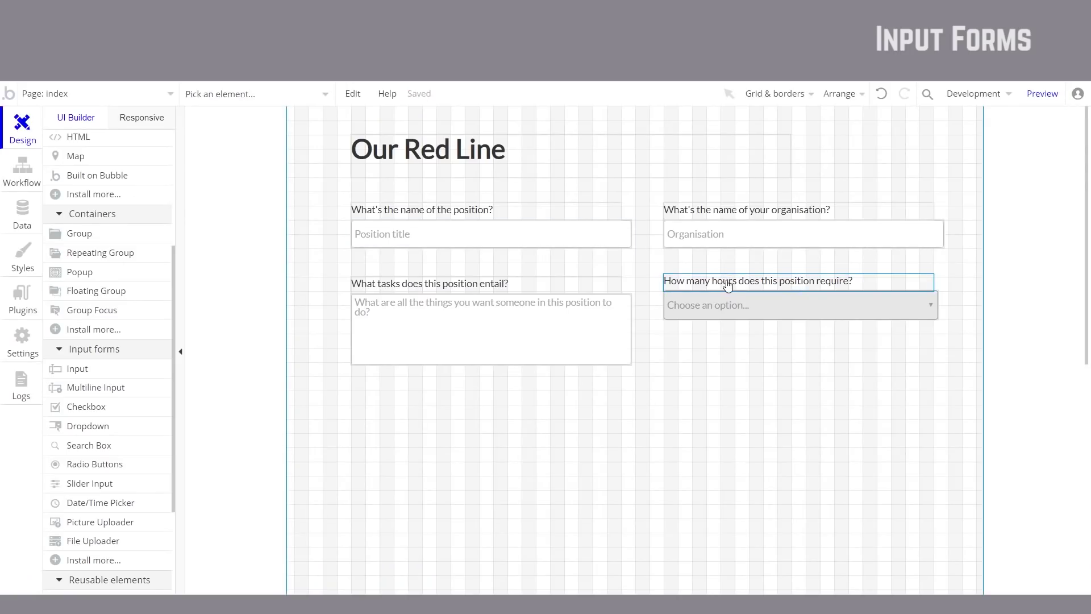
scroll(739, 256, down, 2)
Step: Copy the tasks label below the multiline input and retype it as 'Add an image to your post.'
scroll(751, 221, up, 1)
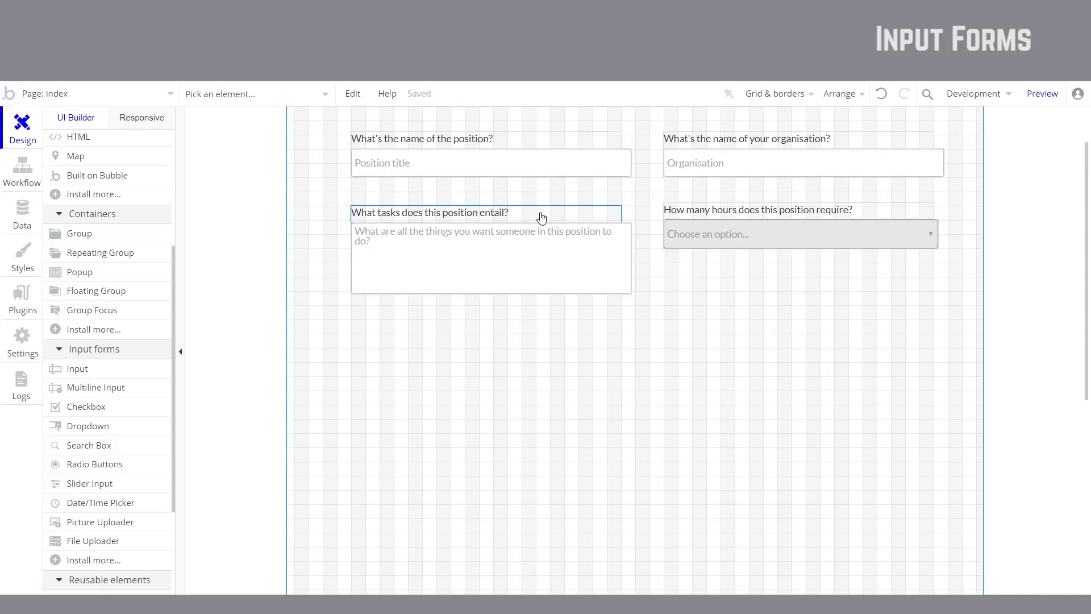
click(487, 217)
scroll(505, 227, up, 1)
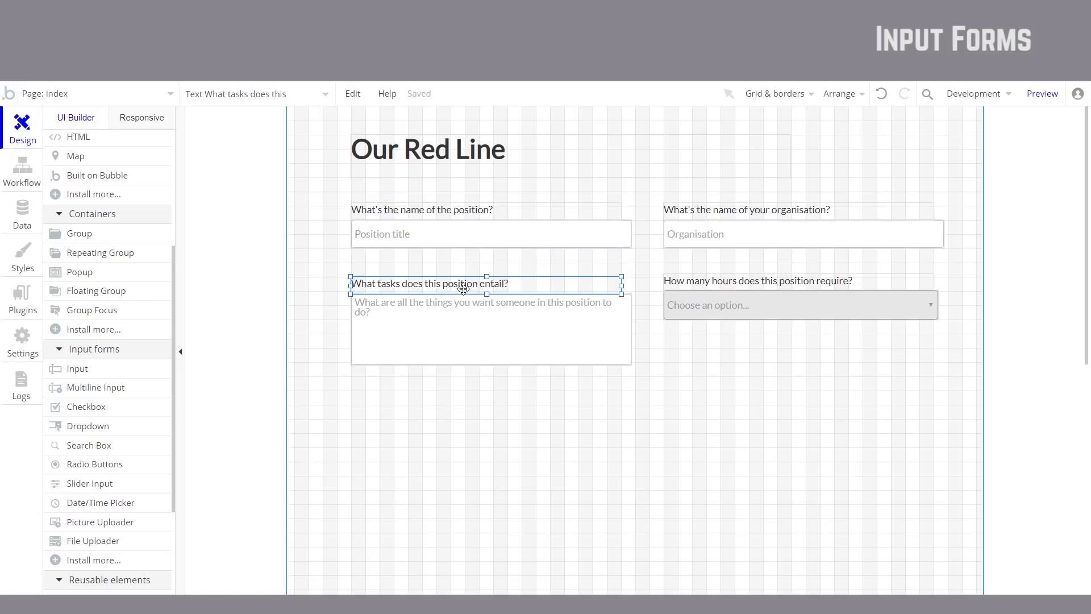
scroll(458, 261, down, 1)
drag(459, 216, 455, 325)
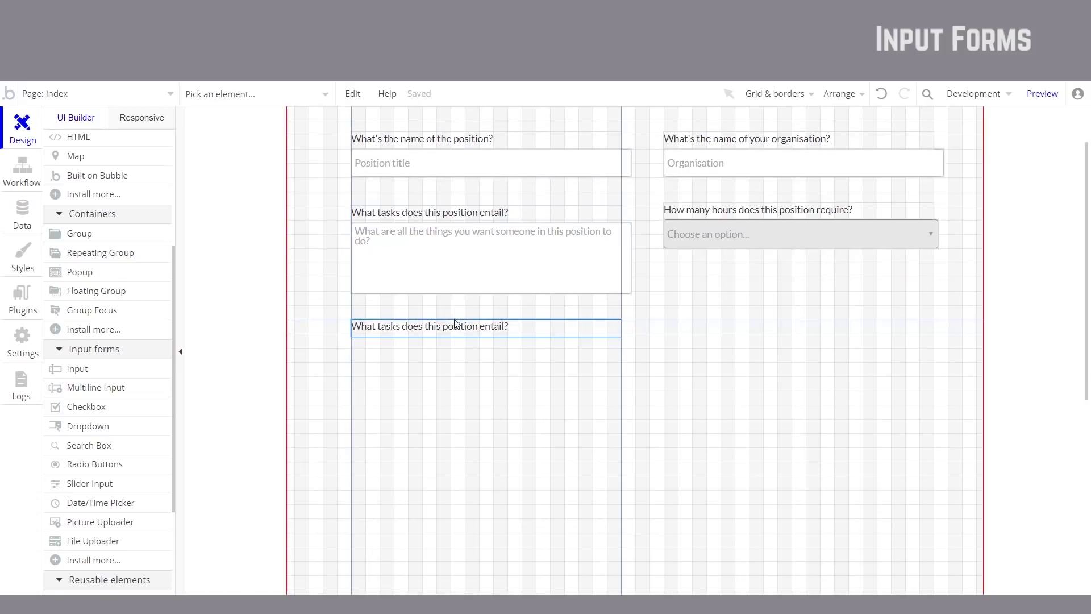
double_click(456, 328)
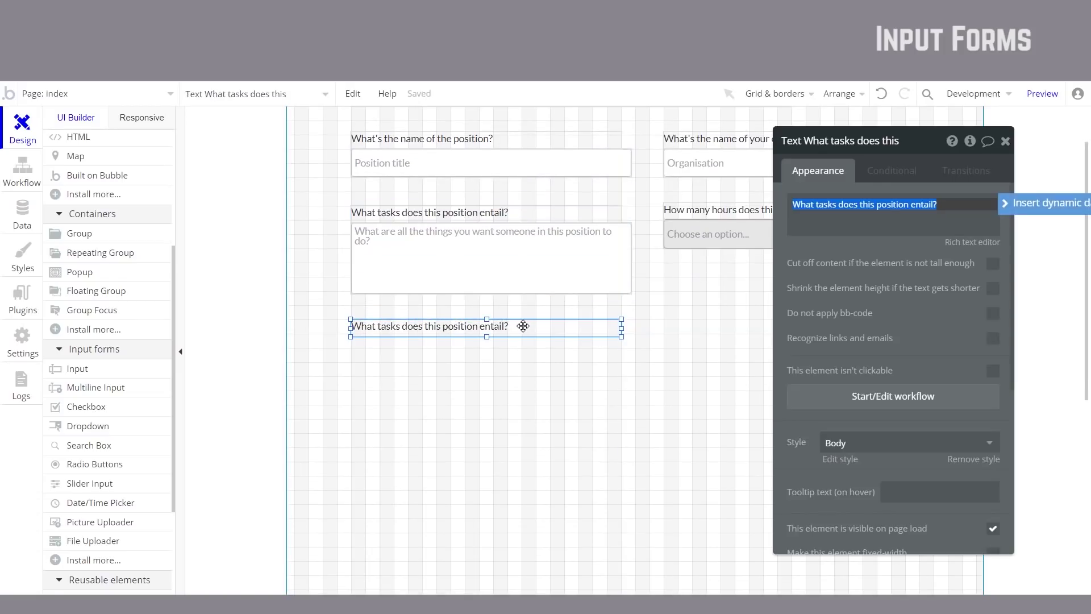
text(Add an image to your post.)
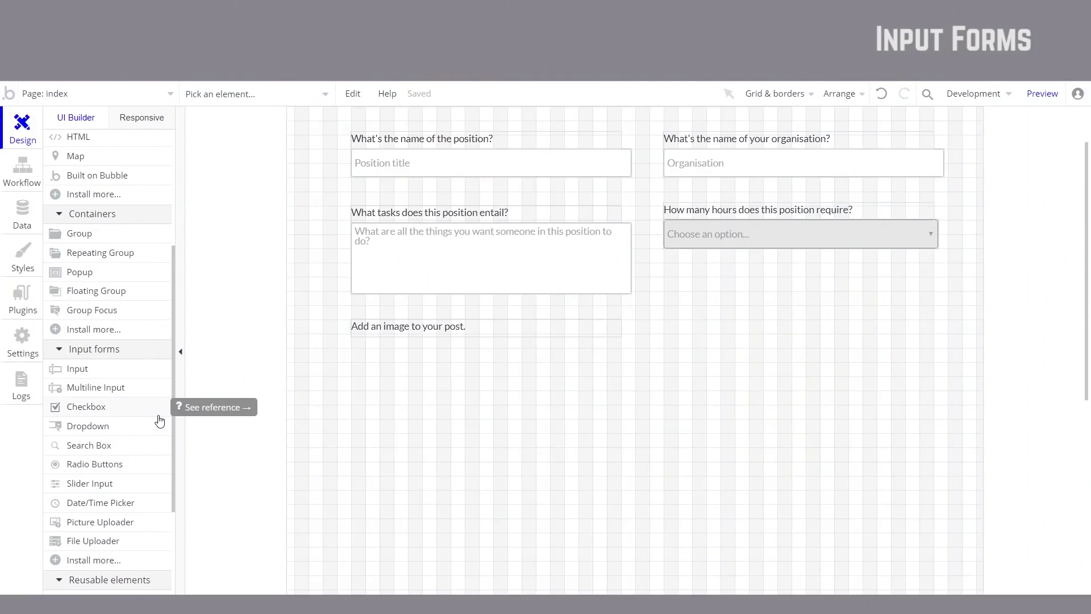
Step: Draw an aligned Picture Uploader beneath the new label and preview the page
scroll(150, 414, down, 1)
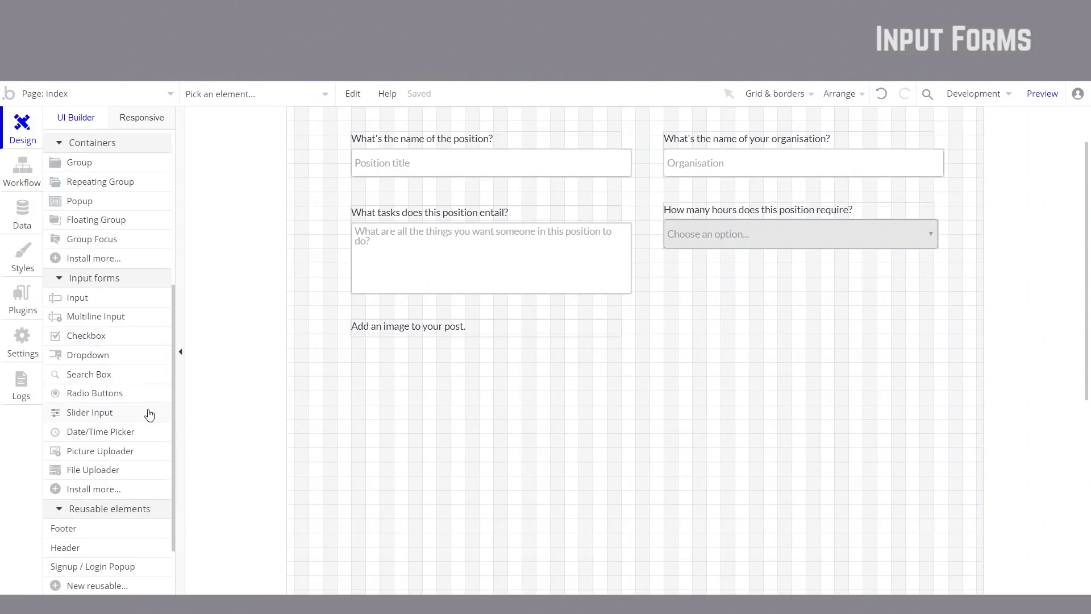
click(134, 452)
drag(351, 347, 488, 461)
drag(425, 405, 419, 387)
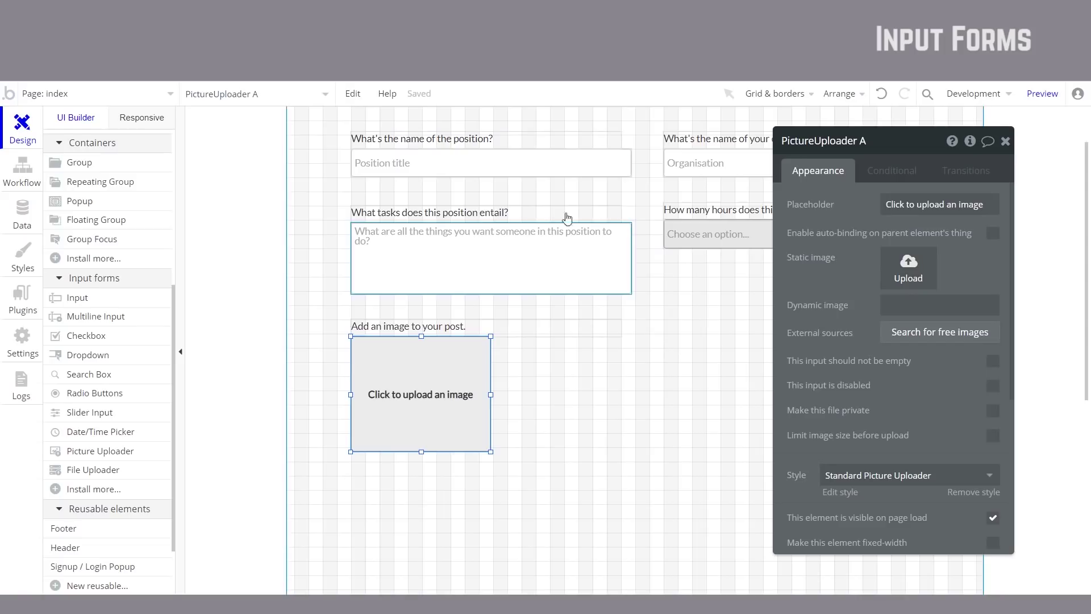
click(1044, 92)
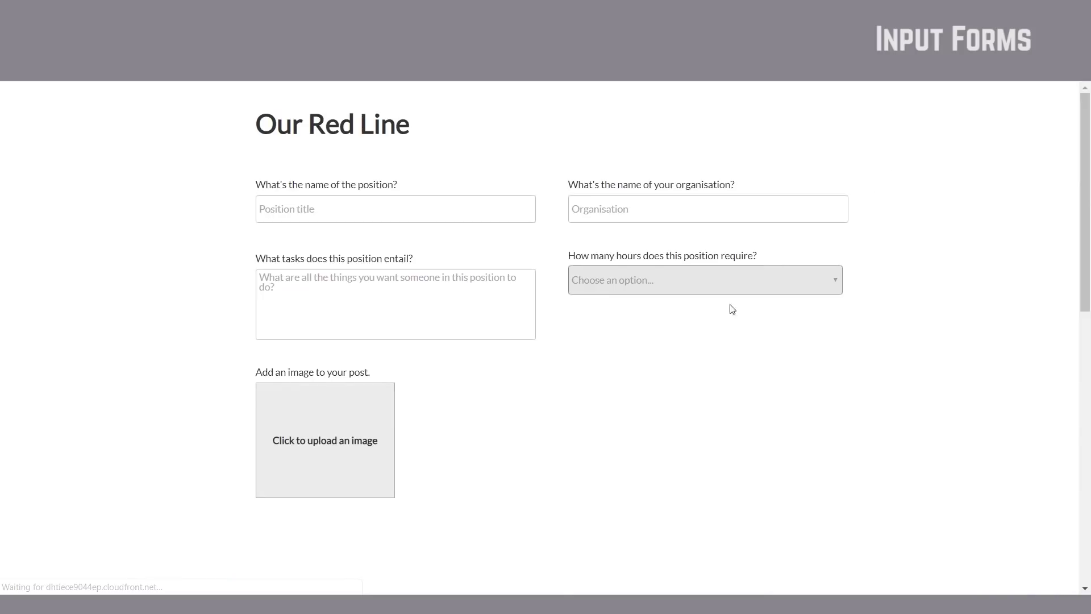
Step: Test the preview's image uploader by opening and cancelling its file picker, then close PictureUploader A's settings
click(341, 433)
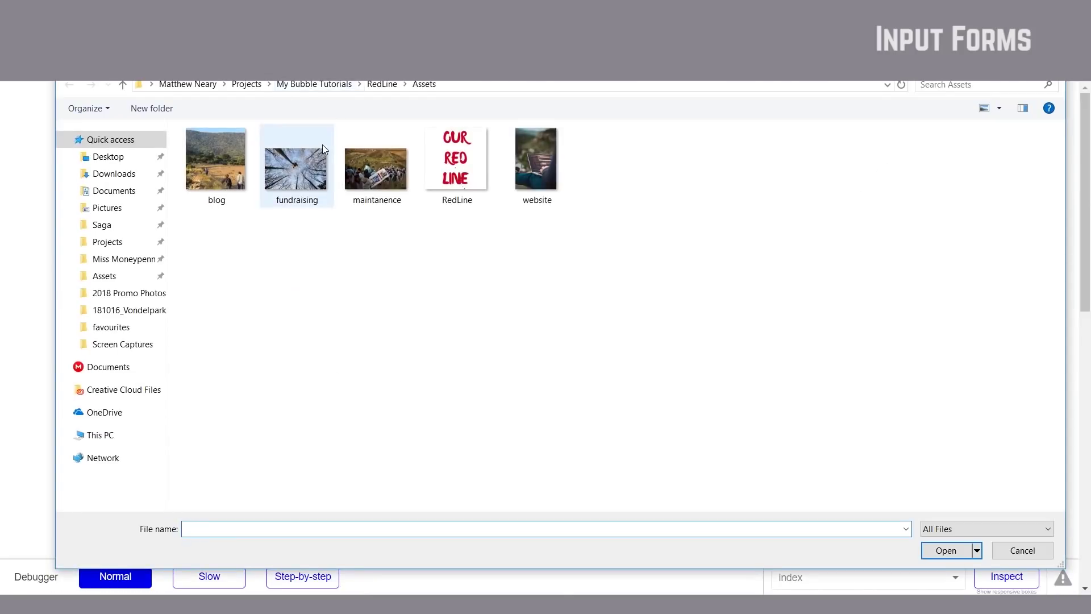
click(1043, 551)
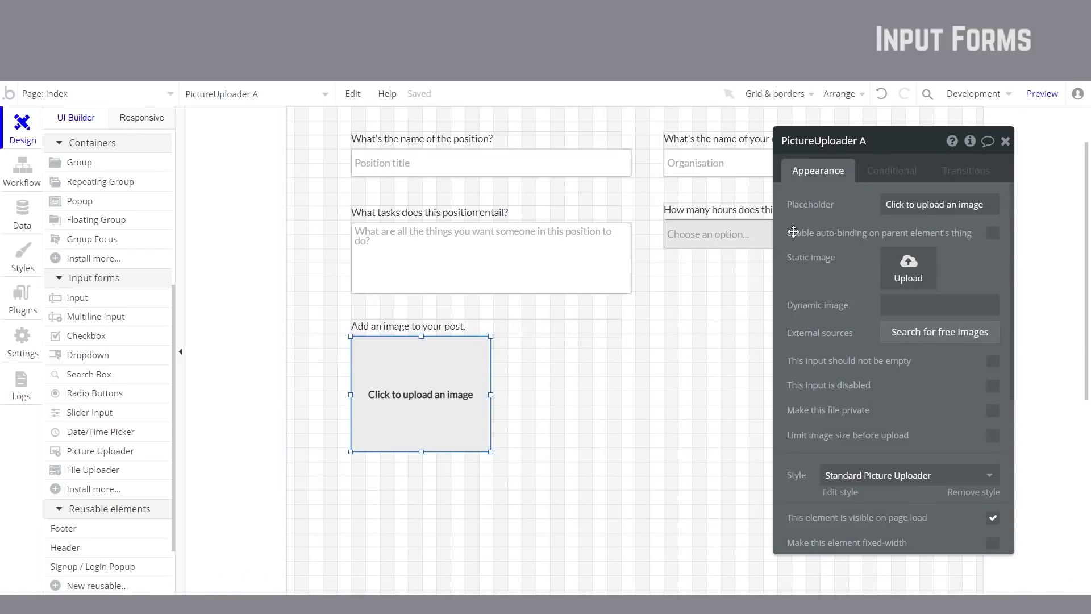
click(706, 267)
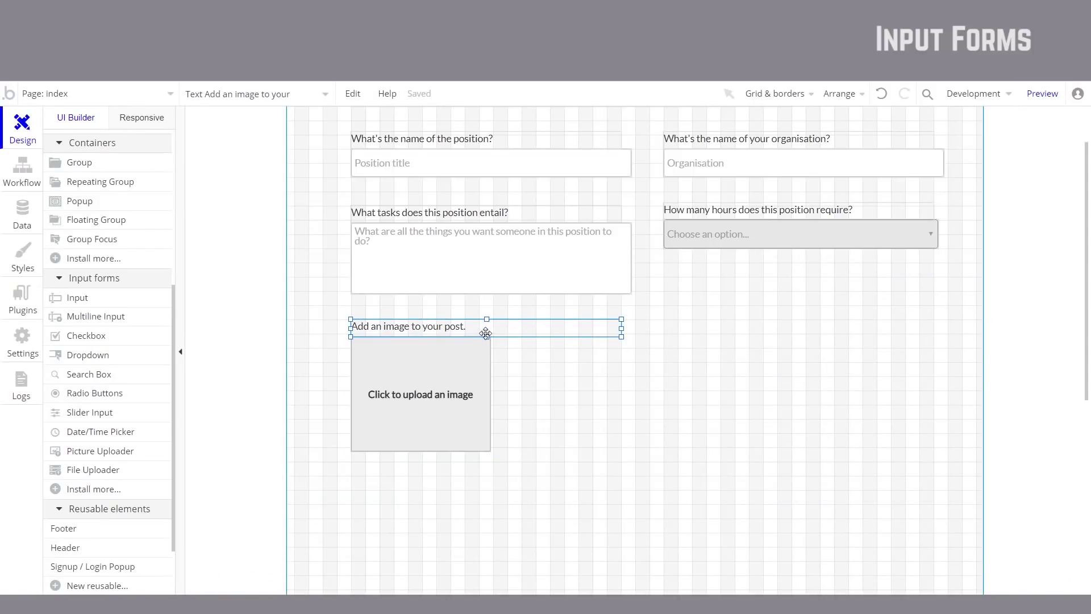
Step: Copy the image label to the right column and change it to 'Where is this volunteering opportunity located?'
drag(480, 338, 789, 325)
scroll(789, 332, up, 1)
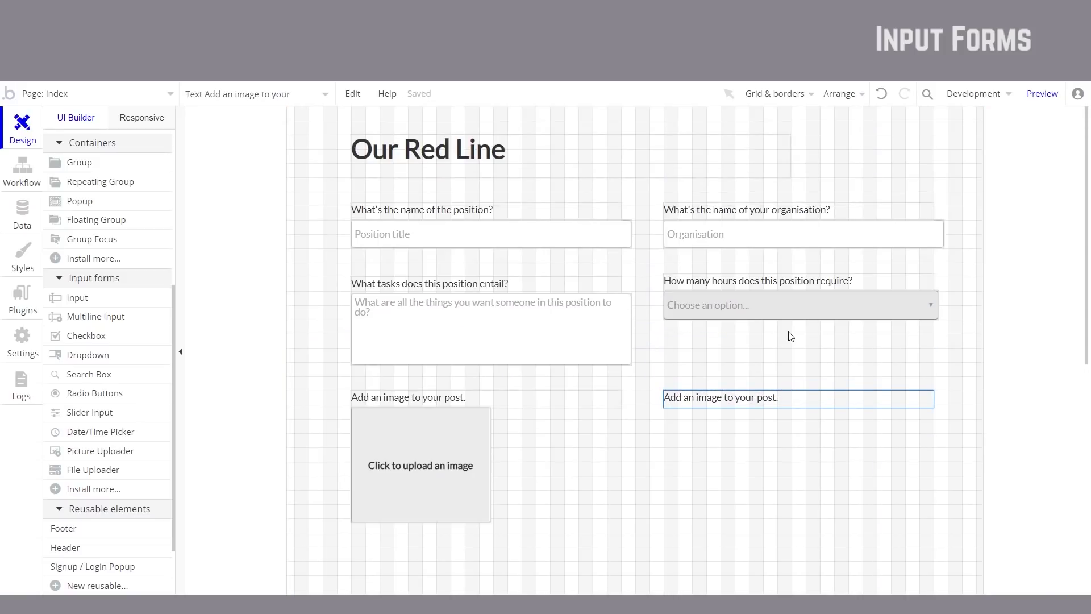
scroll(789, 332, down, 1)
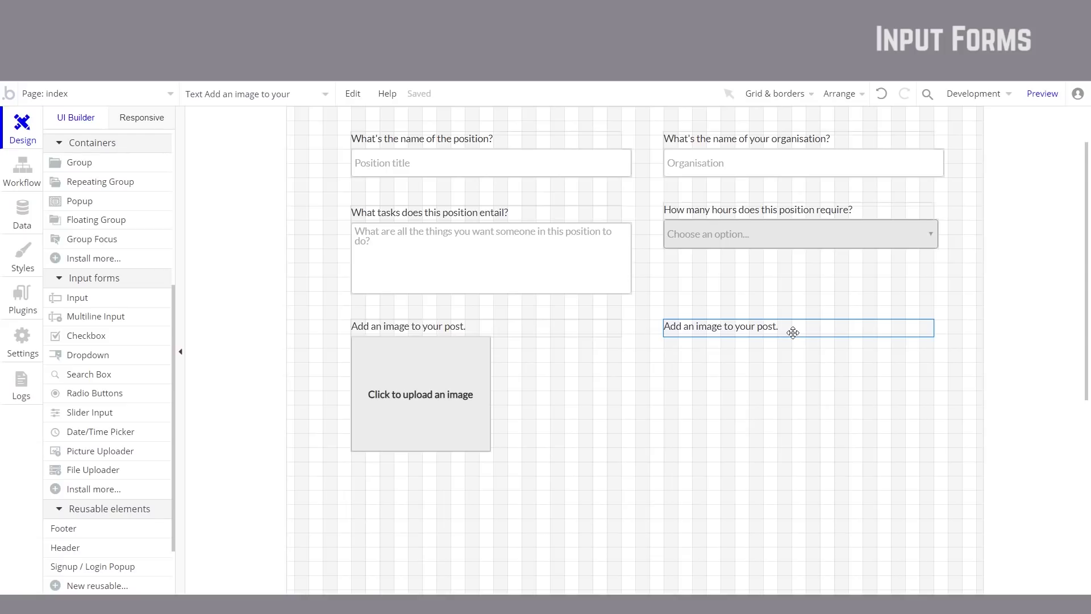
double_click(793, 328)
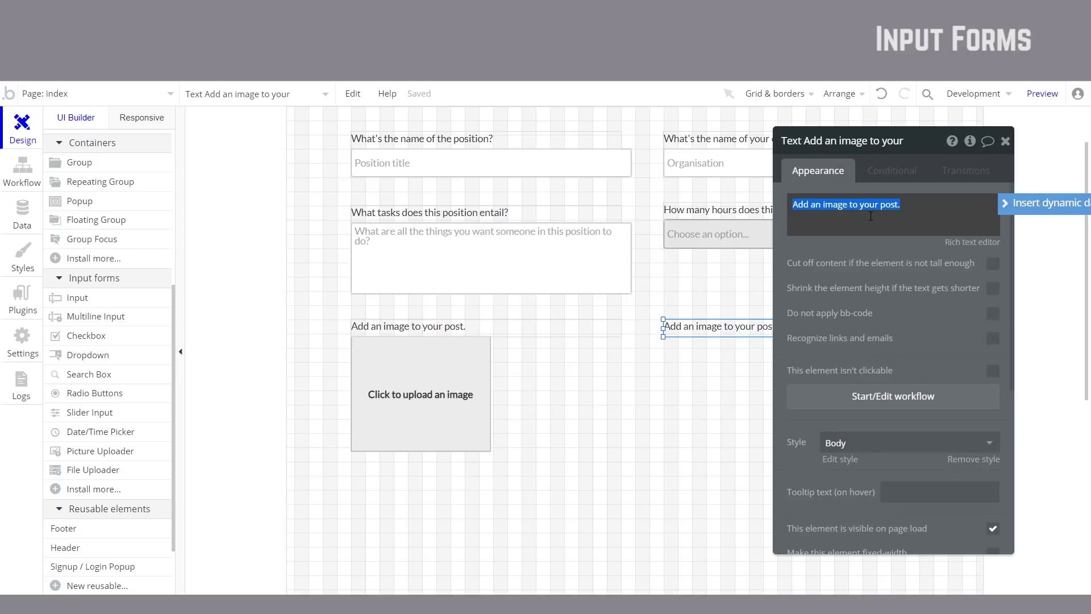
text(WHere is)
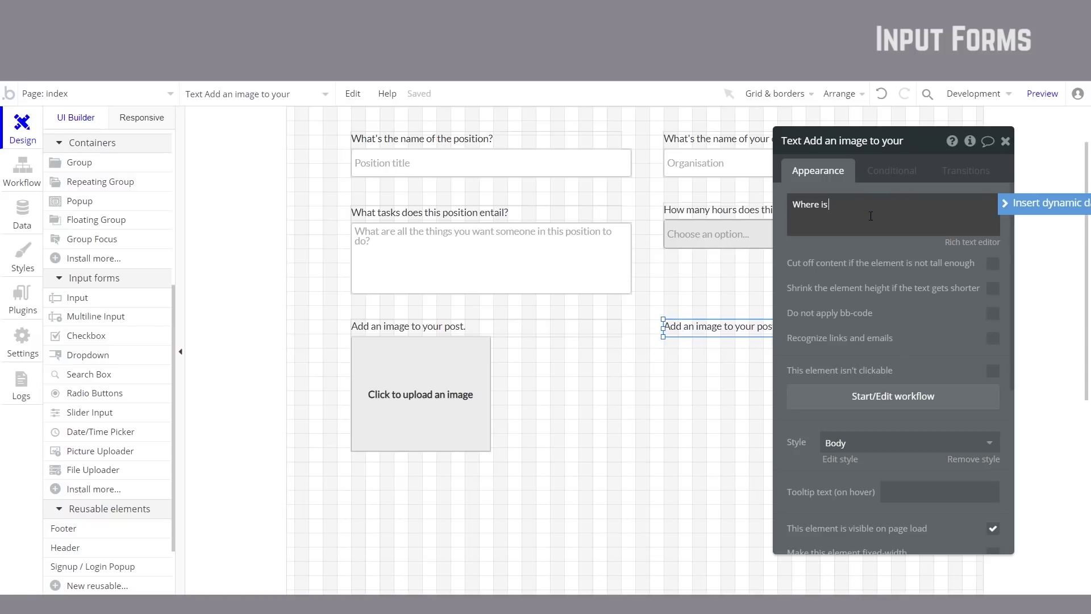
text( this opportunity located?)
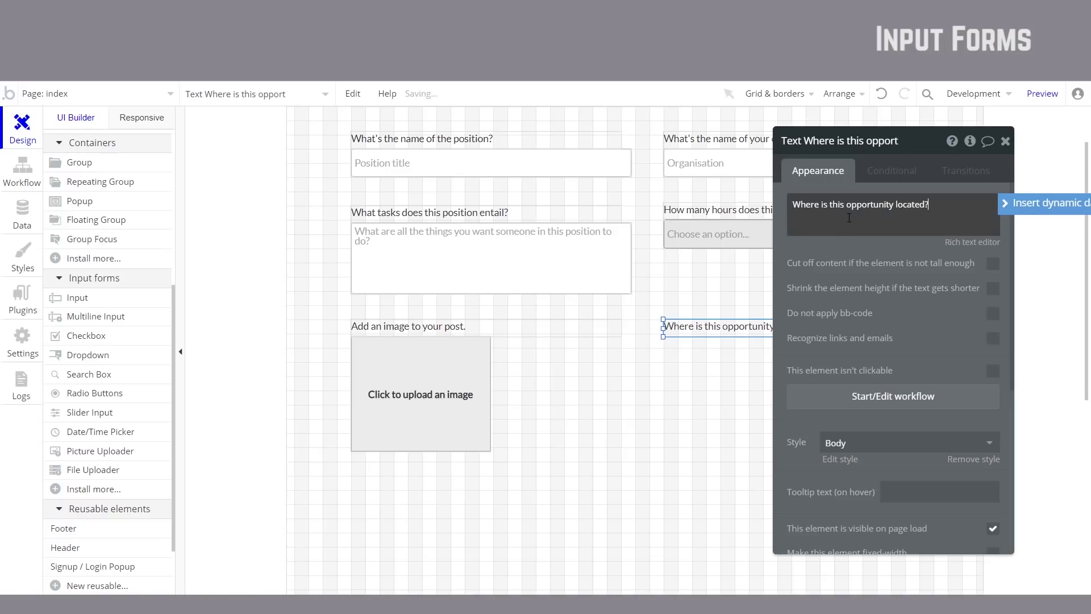
text(volunteering)
key(Escape)
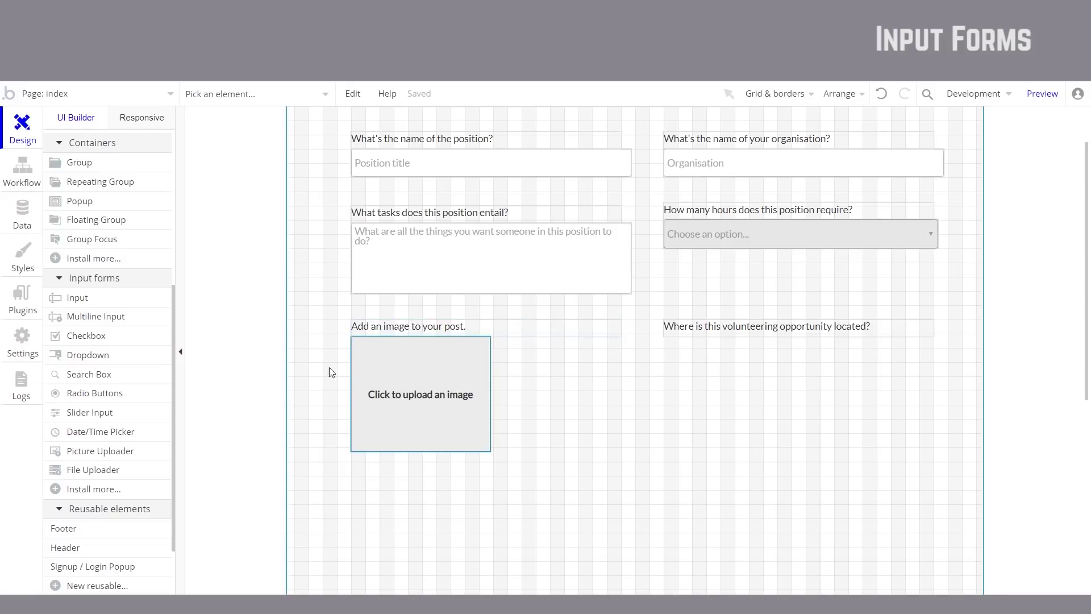
Step: Draw an aligned Search Box under the location question
click(111, 375)
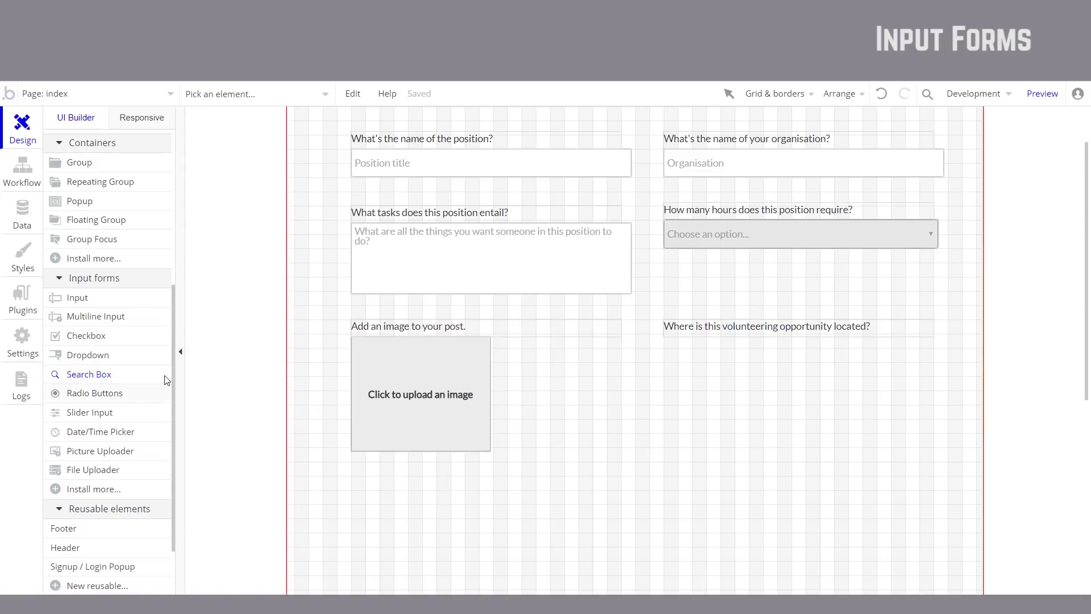
mouse_move(665, 342)
mouse_down()
mouse_move(691, 354)
mouse_move(892, 356)
mouse_move(938, 374)
mouse_up()
drag(731, 359, 730, 353)
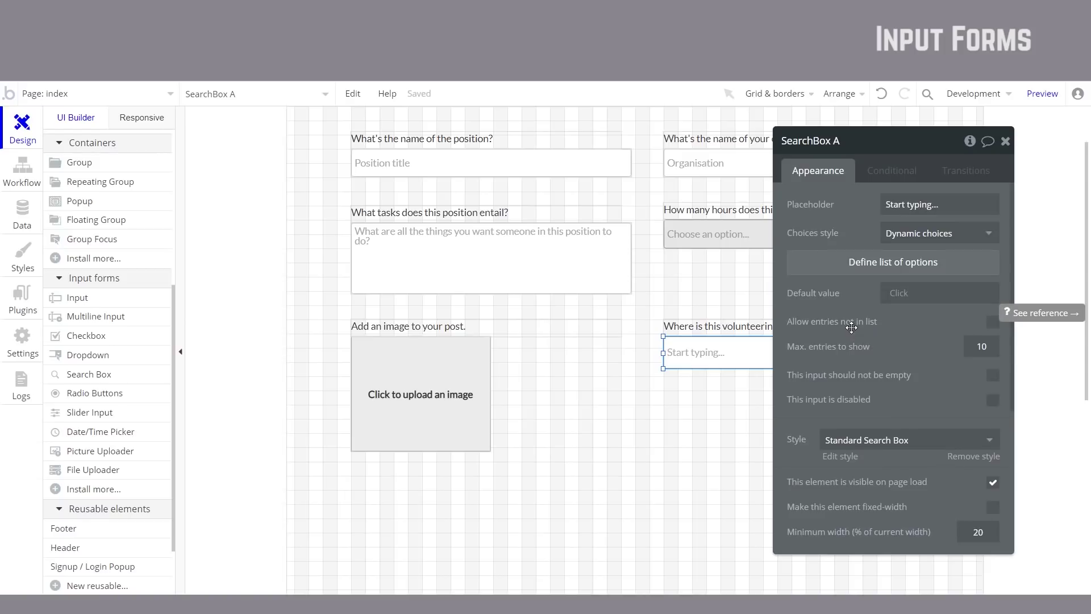
Step: Set the search box's choices style to Geographic places and preview the page
drag(852, 327, 988, 363)
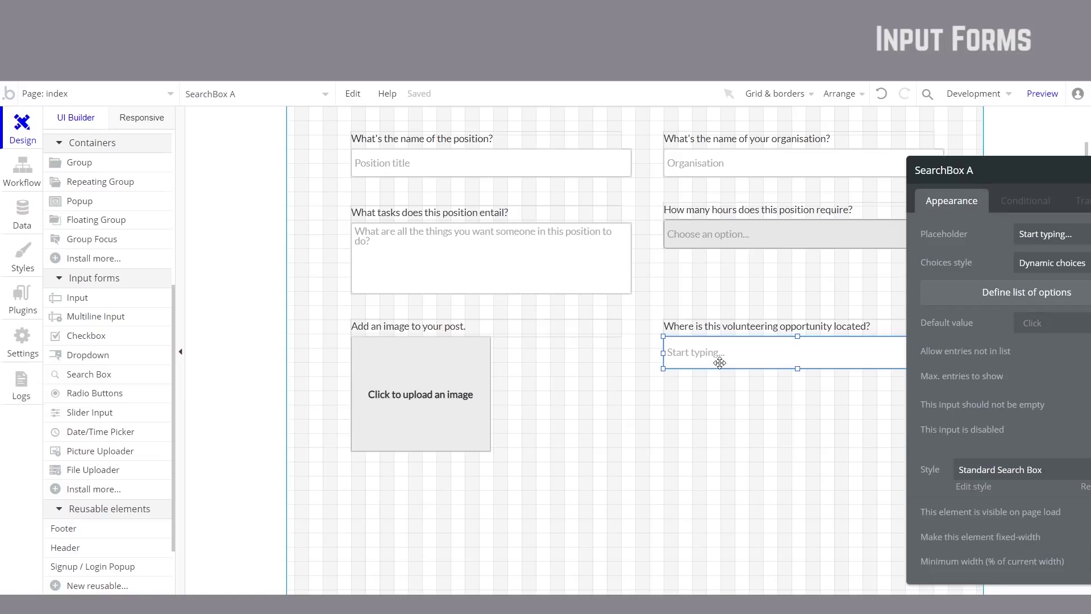
double_click(719, 362)
drag(709, 358, 502, 371)
click(549, 261)
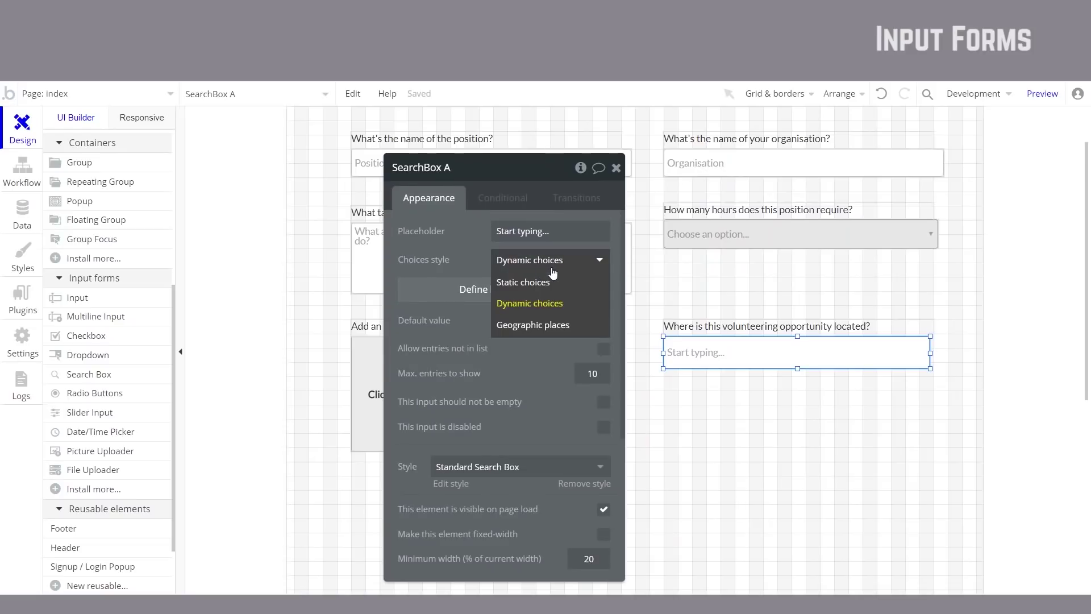
click(551, 328)
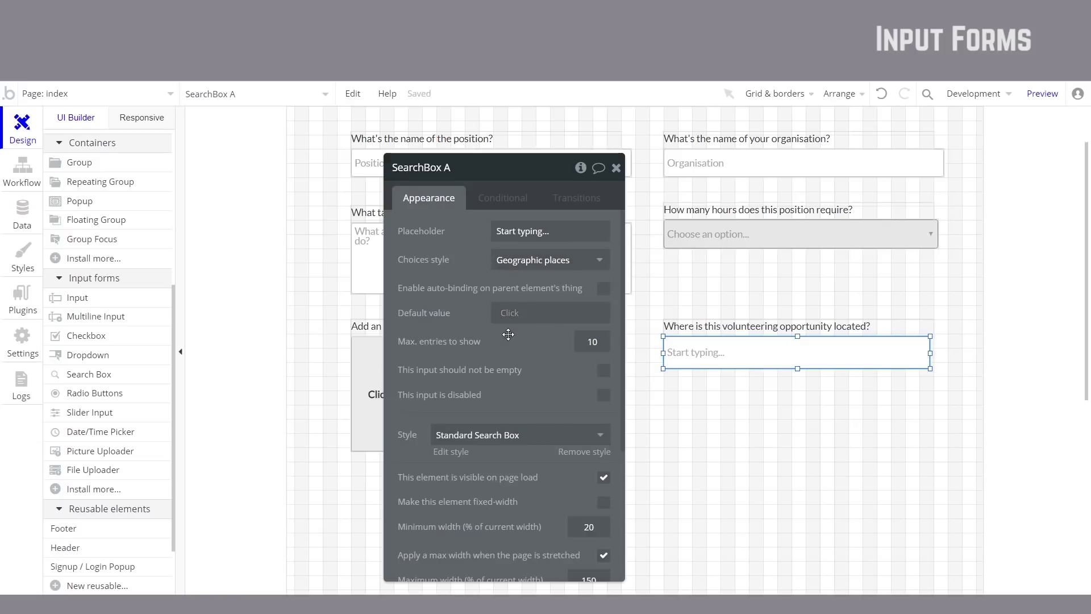
click(1042, 94)
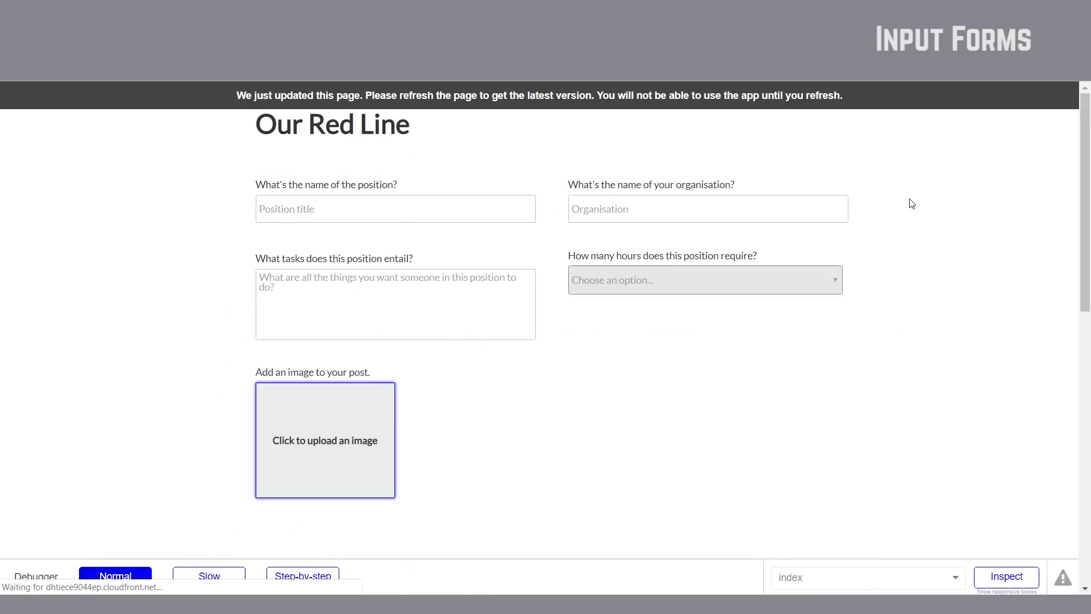
Step: In the live preview, type 'A' in the location box and pick 'Amsterdam, Netherlands'
click(673, 396)
text(Amsterdam)
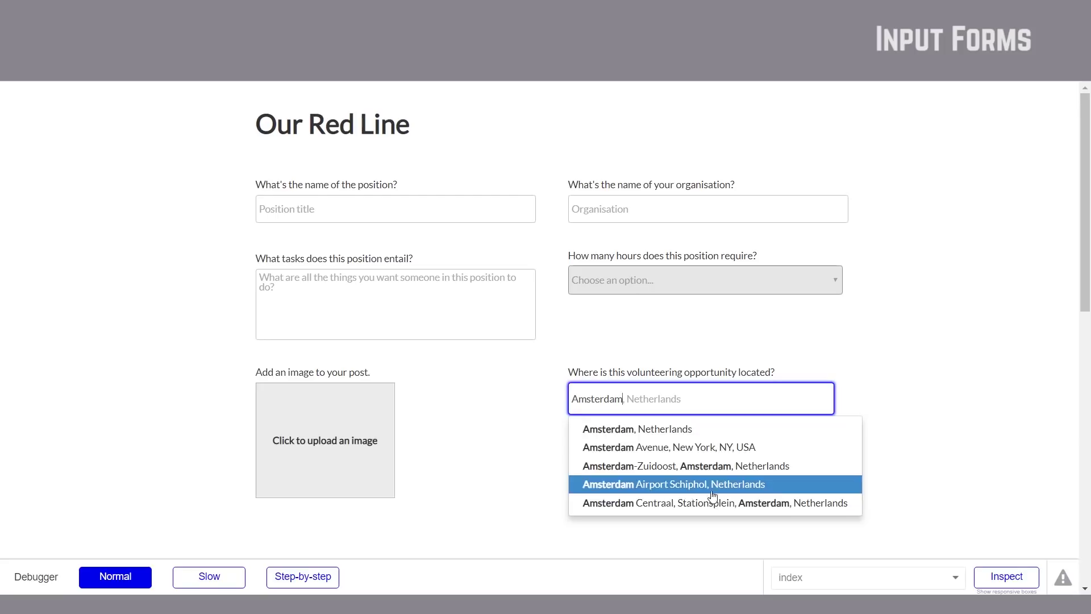
scroll(738, 474, down, 3)
scroll(761, 349, up, 3)
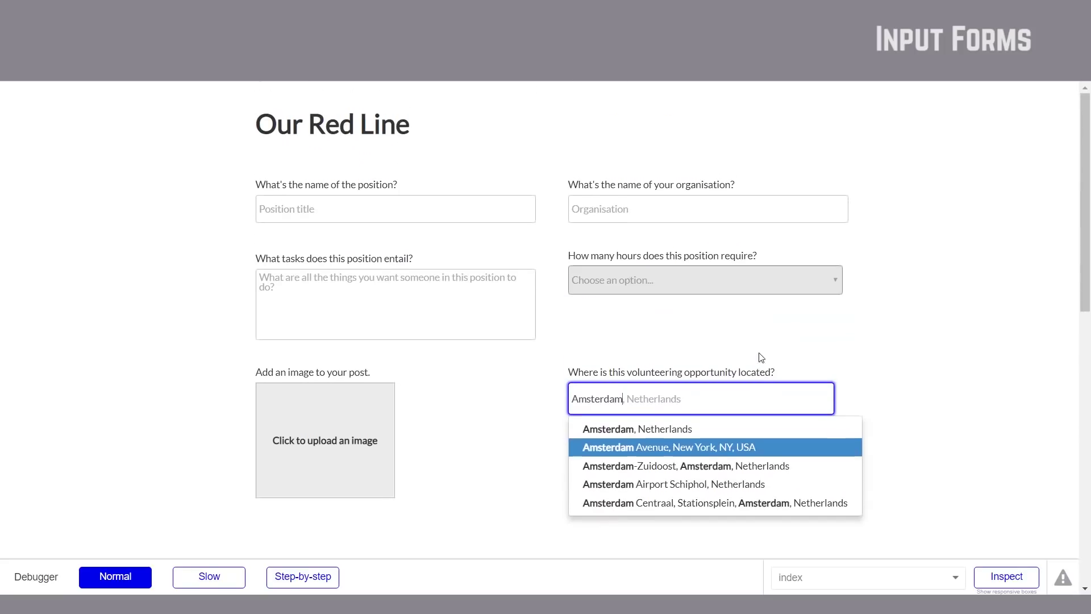
click(704, 437)
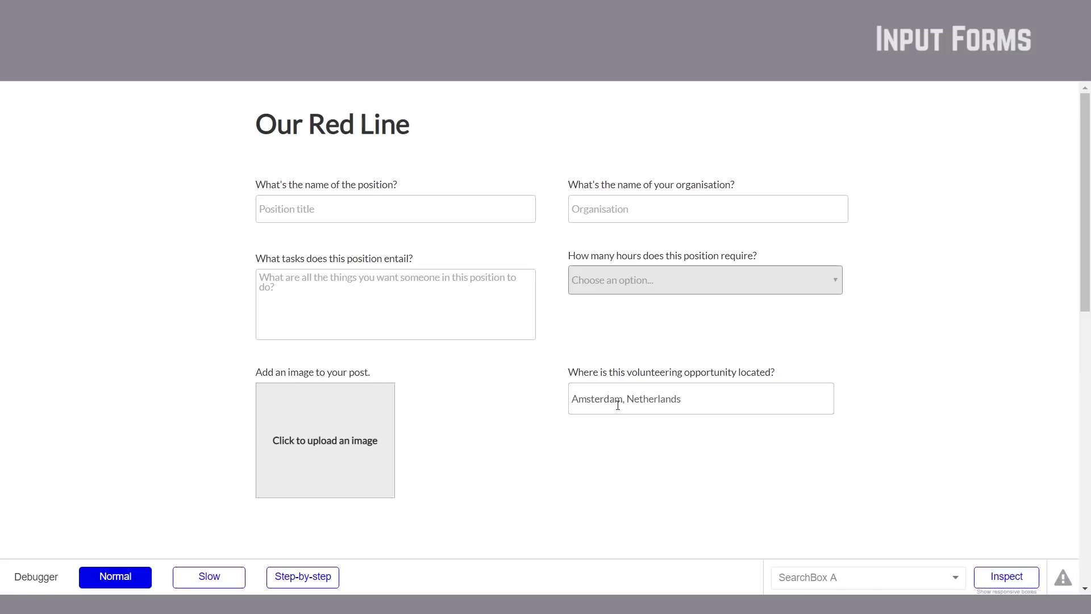
click(713, 398)
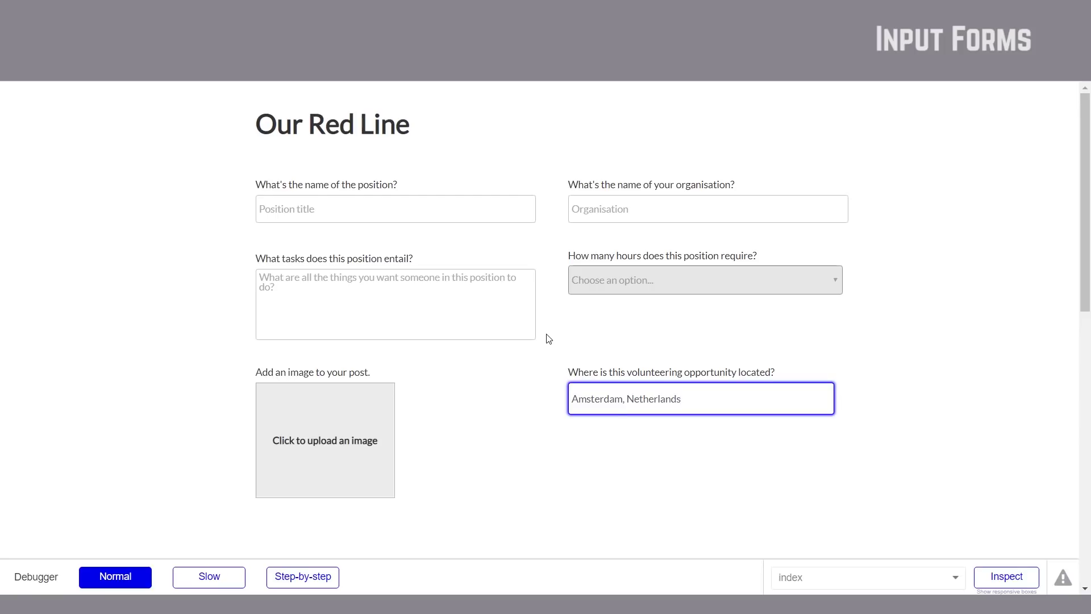
click(614, 433)
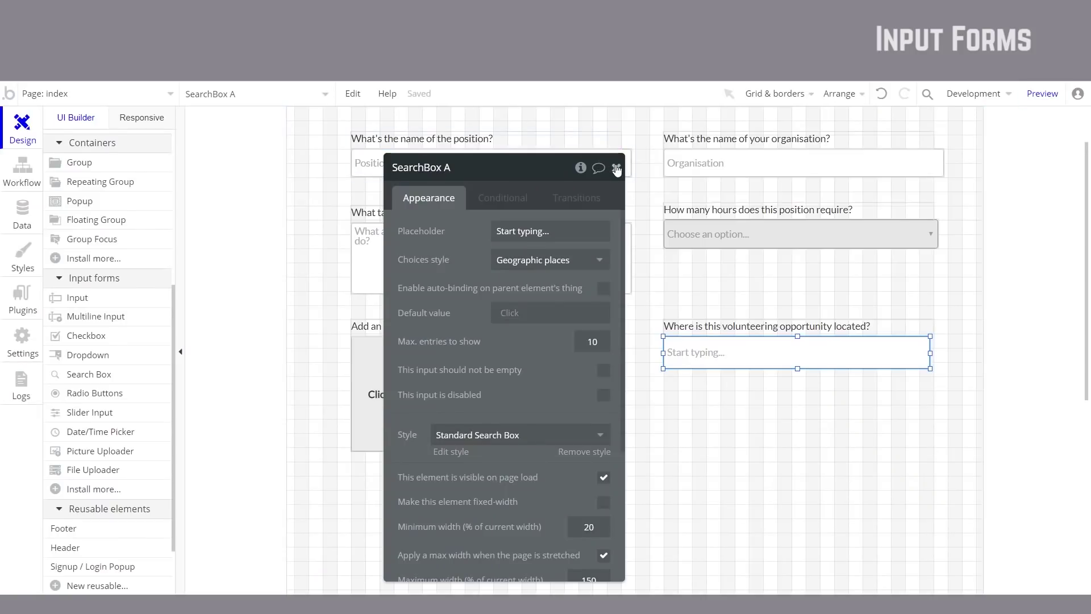
Step: Close SearchBox A's settings and show the Elements tree of the index page
click(615, 167)
scroll(592, 304, up, 3)
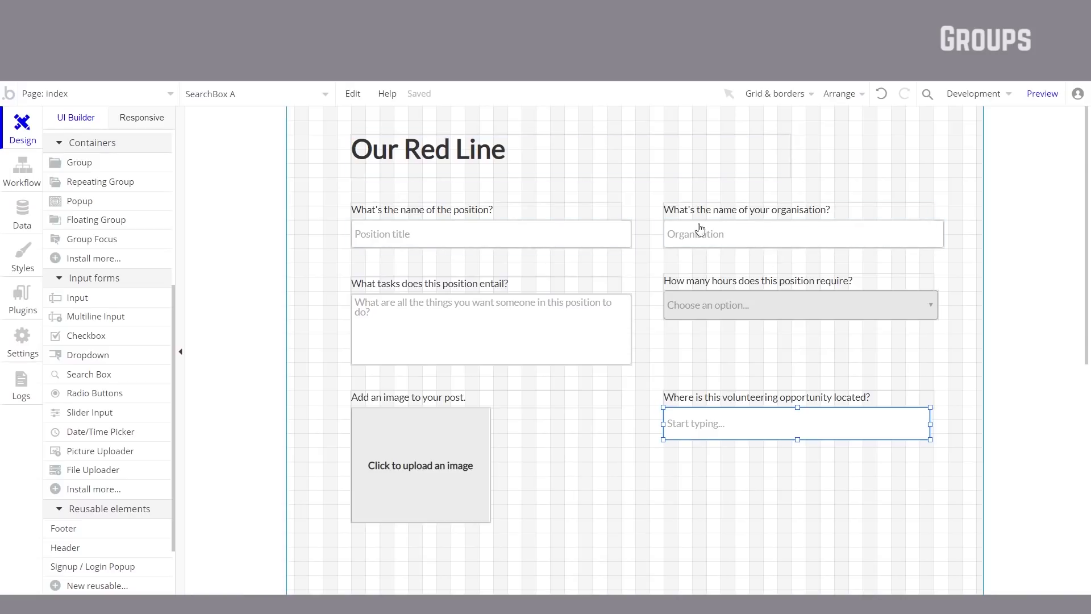
scroll(139, 287, up, 5)
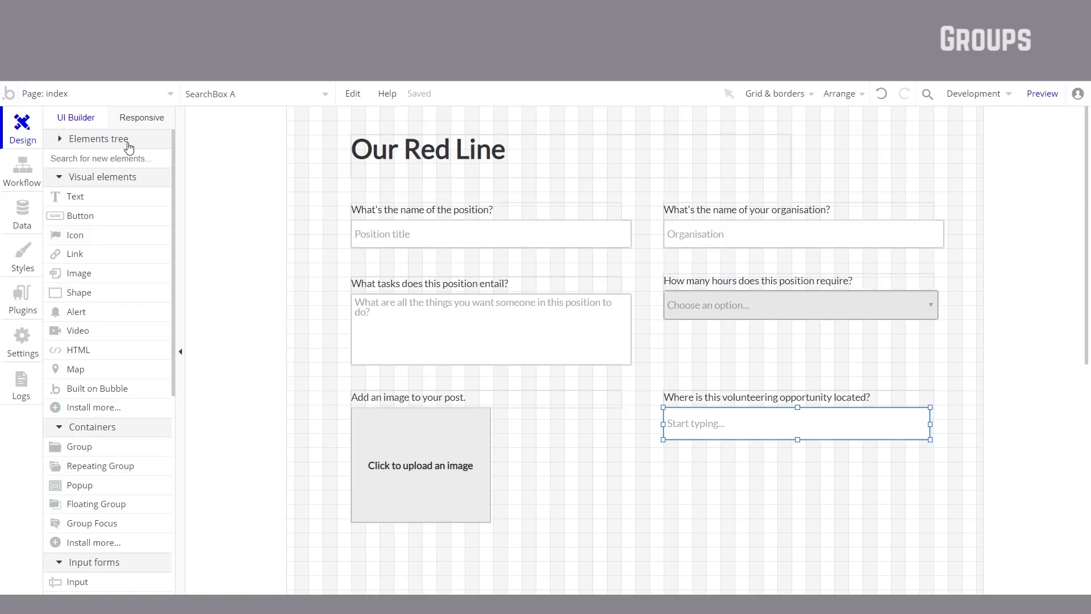
click(60, 139)
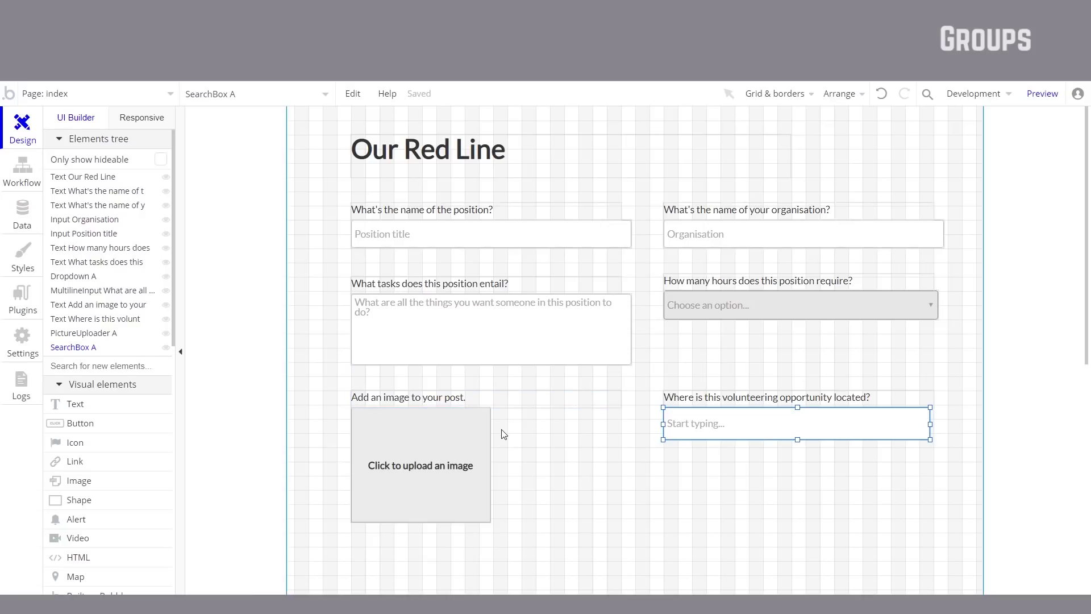
scroll(460, 449, down, 4)
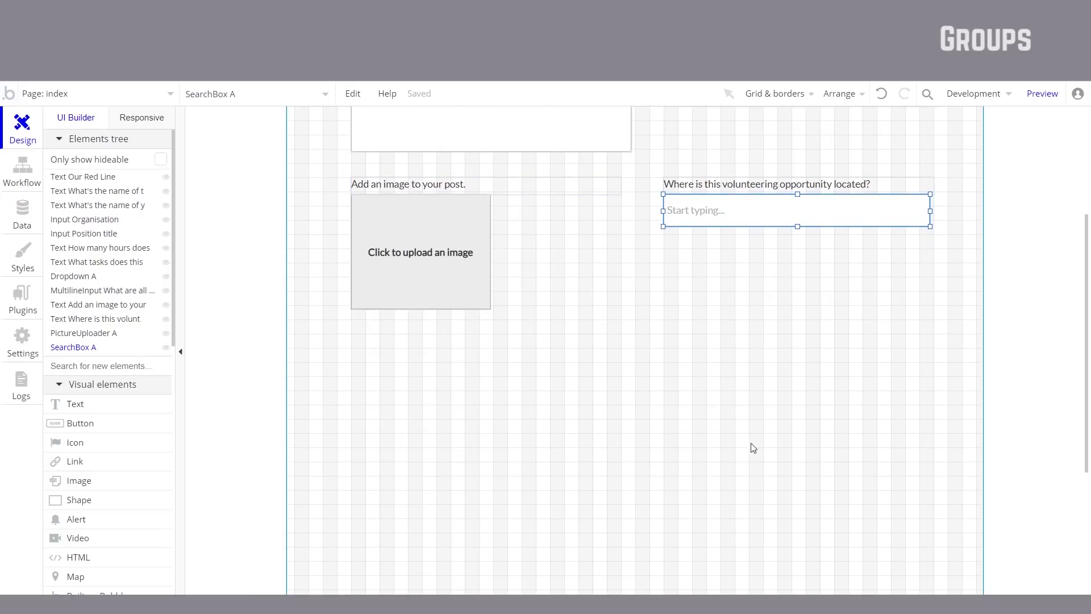
scroll(541, 395, up, 4)
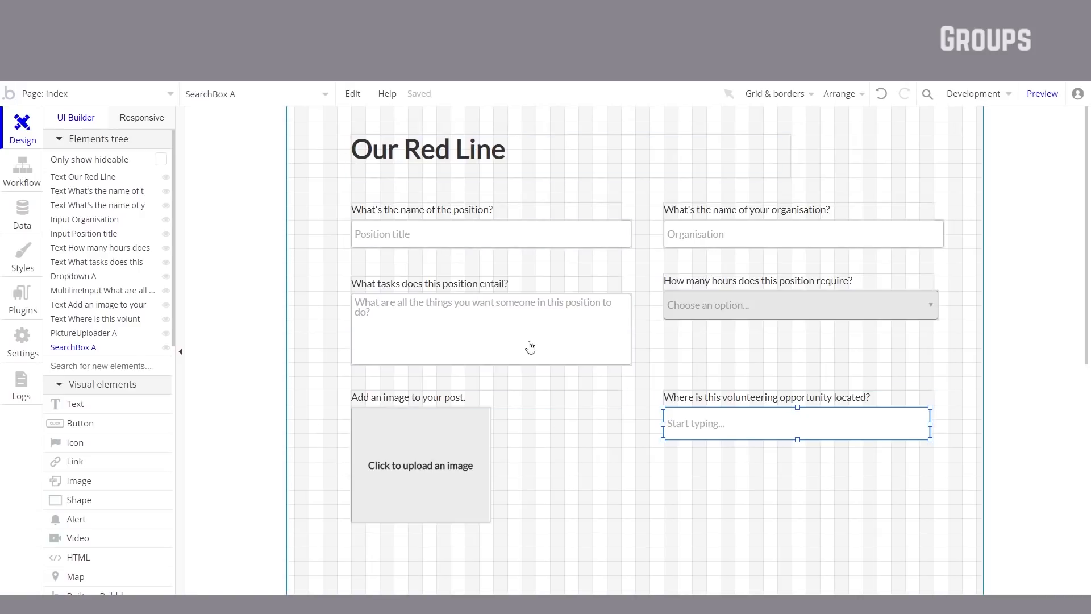
Step: Multi-select the left-column fields and labels, drag them up, then undo the move and deselect
click(404, 460)
shift+click(527, 405)
shift+click(580, 319)
shift+click(585, 289)
shift+click(585, 234)
shift+click(582, 212)
drag(582, 207, 585, 127)
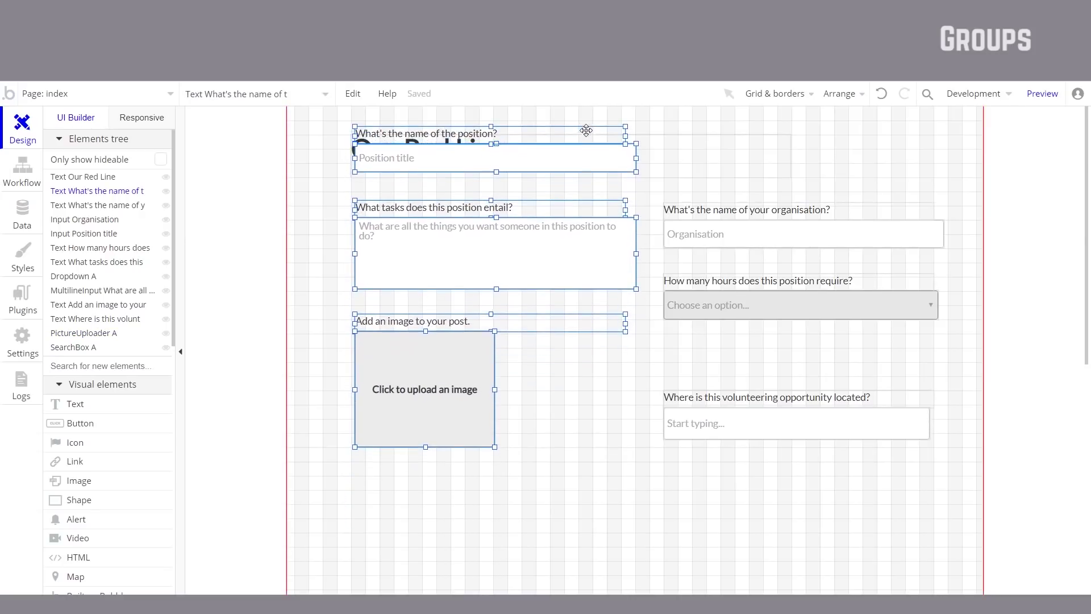
key(ctrl+z)
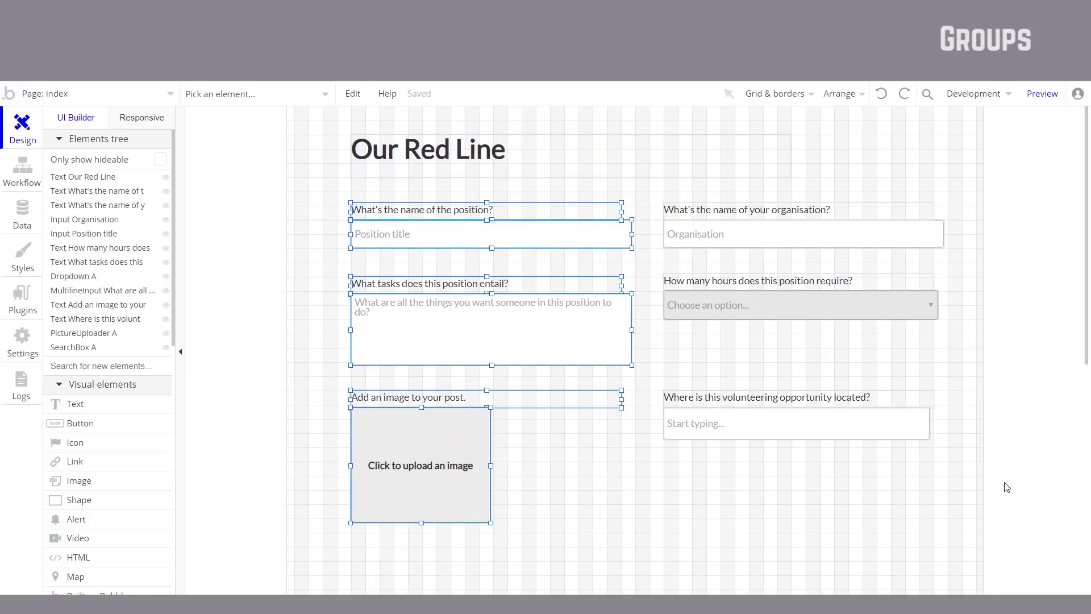
click(973, 494)
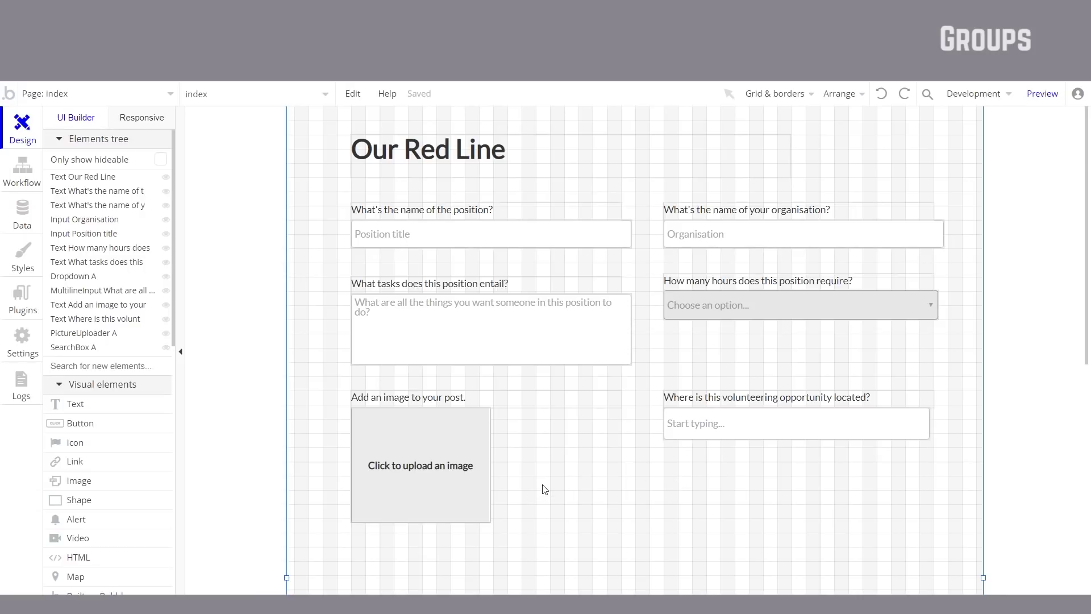
scroll(128, 470, down, 5)
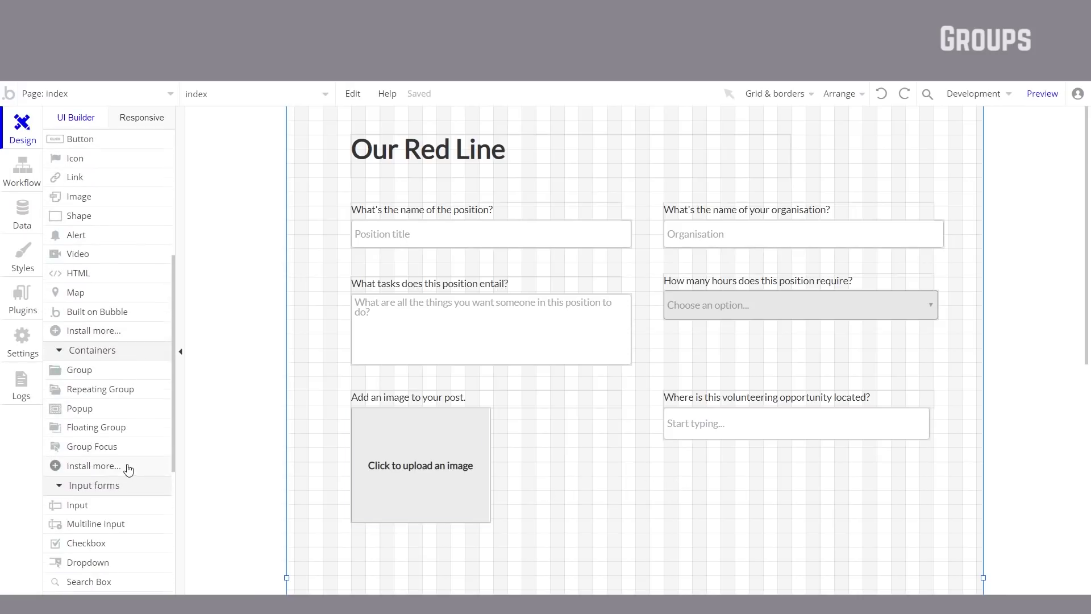
Step: Draw a new Group container below the form and close its settings
scroll(128, 468, down, 3)
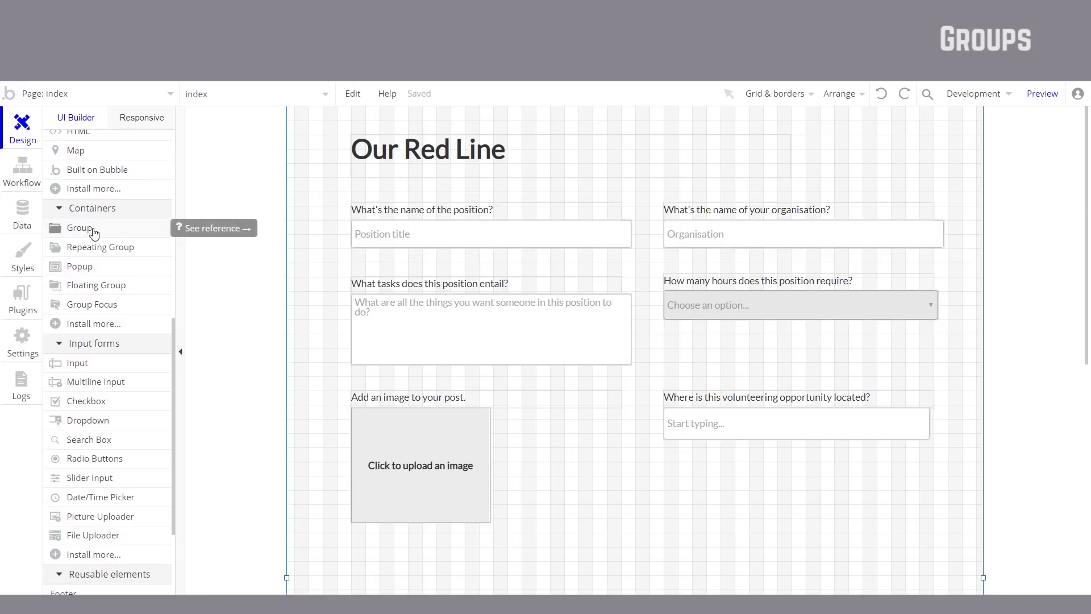
click(101, 229)
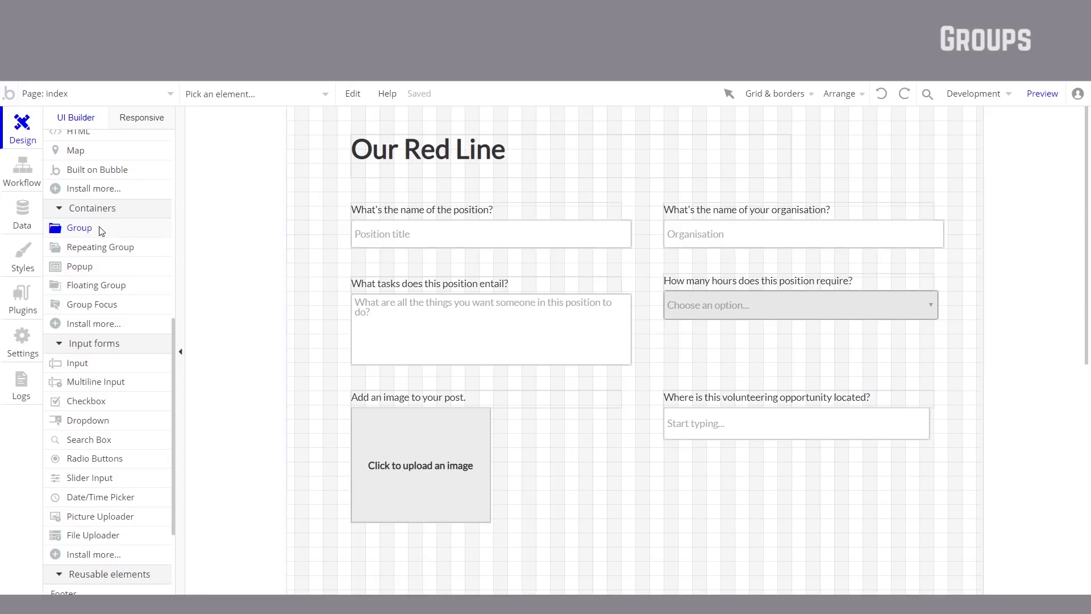
scroll(490, 441, down, 3)
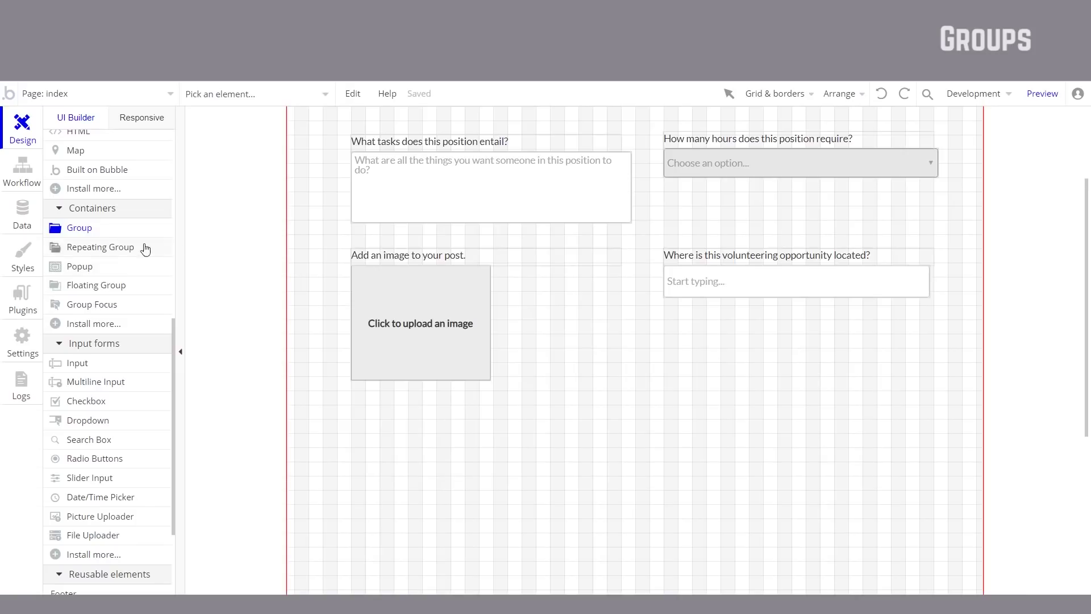
drag(364, 416, 887, 584)
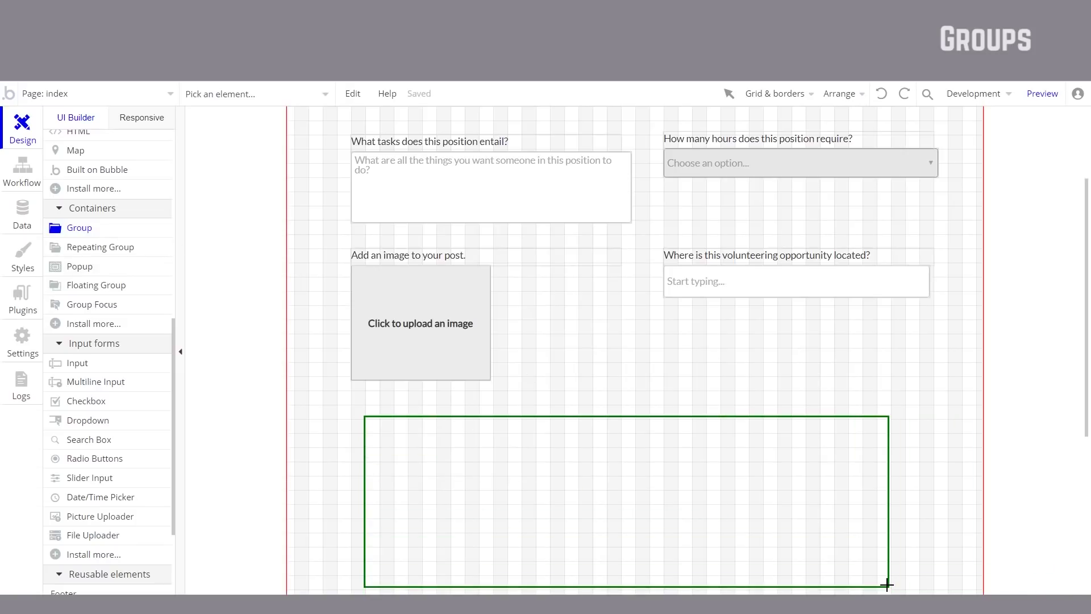
scroll(691, 241, down, 3)
click(616, 168)
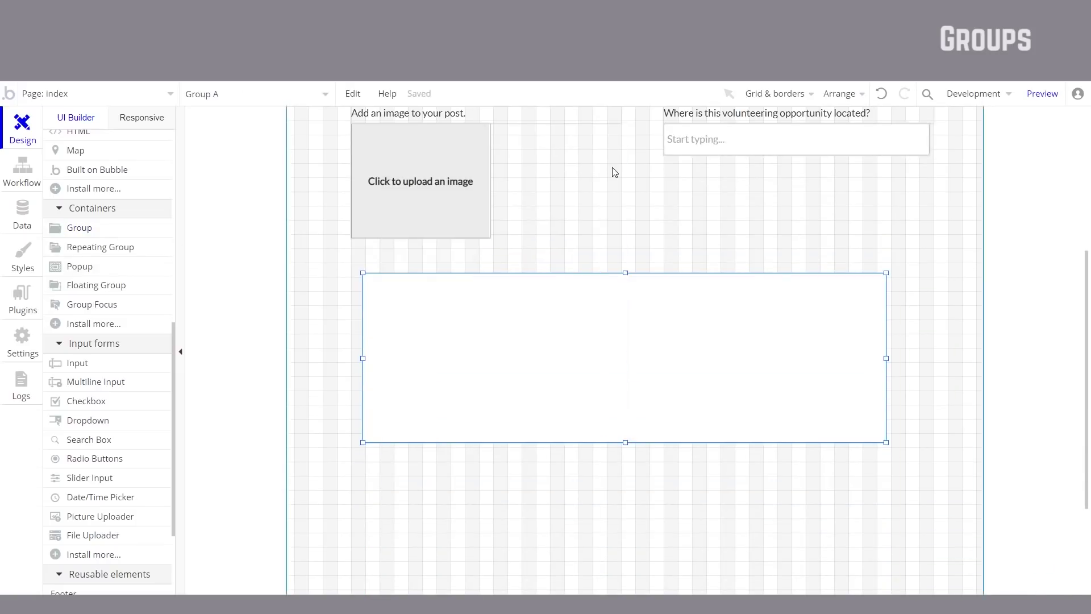
Step: Move the image uploader and 'Add an image to your post.' label into Group A and reposition it
scroll(622, 332, up, 1)
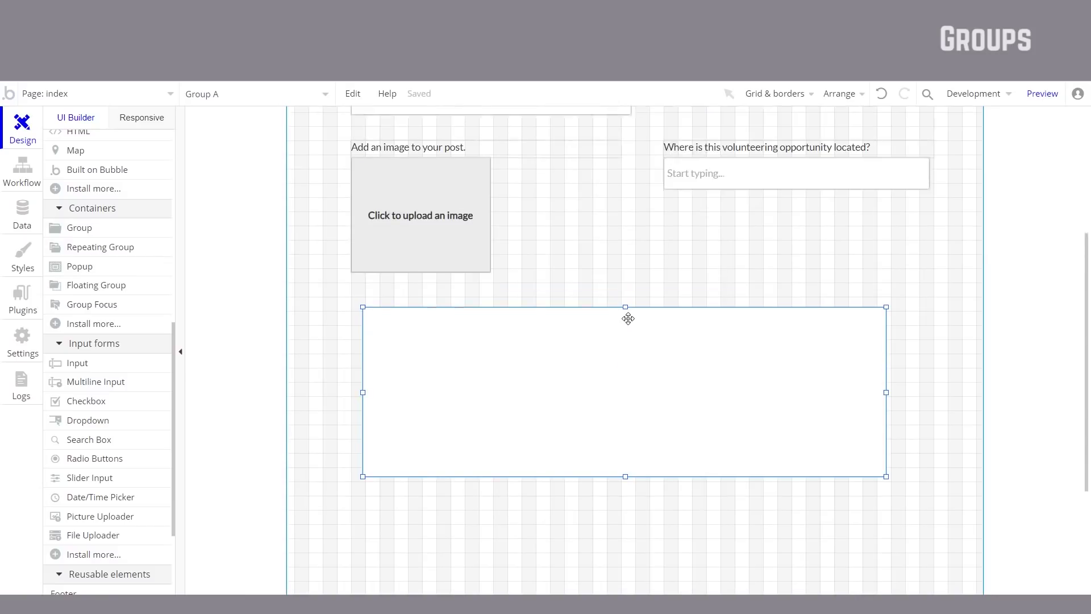
drag(436, 248, 564, 423)
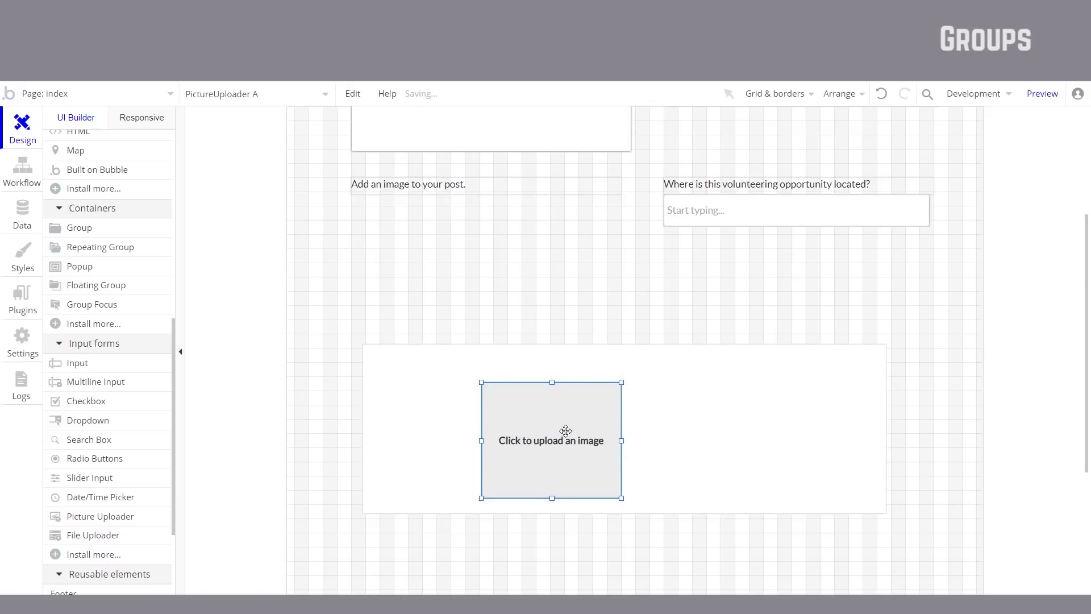
drag(427, 193, 513, 367)
drag(744, 459, 757, 422)
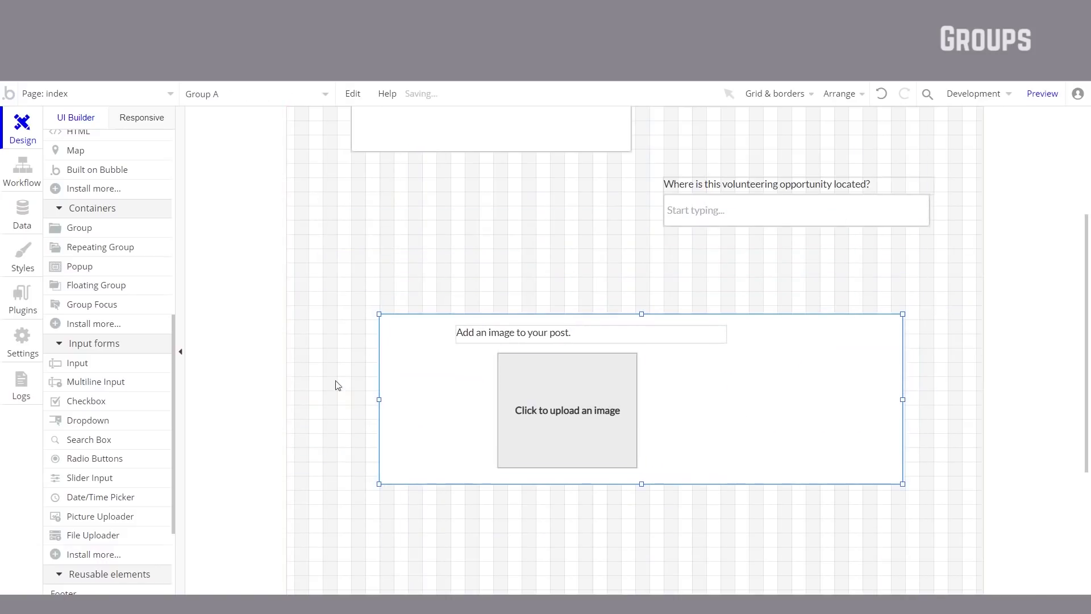
scroll(155, 382, up, 7)
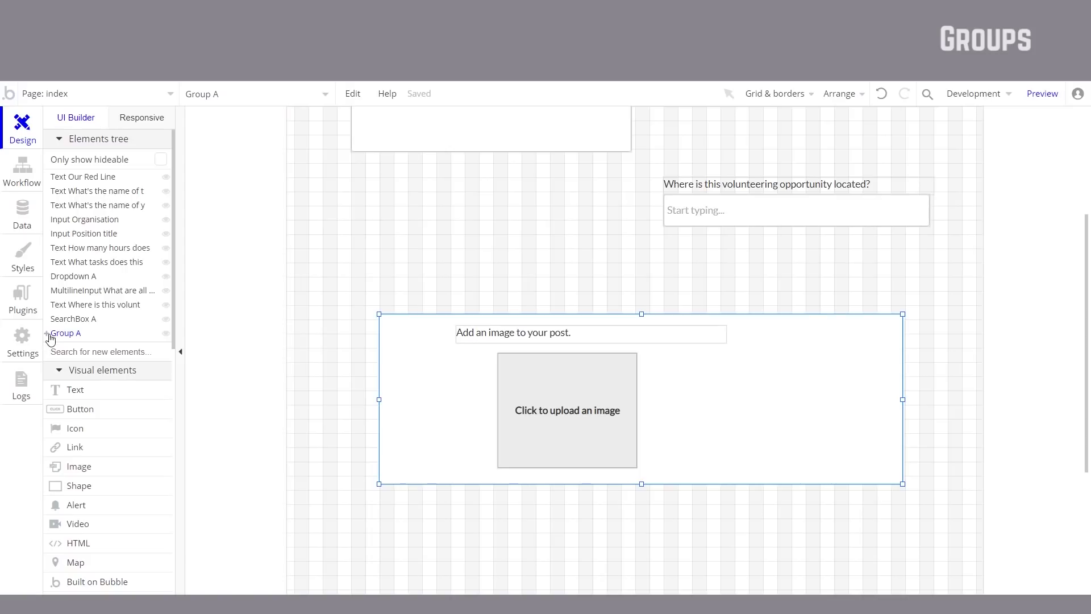
mouse_move(55, 339)
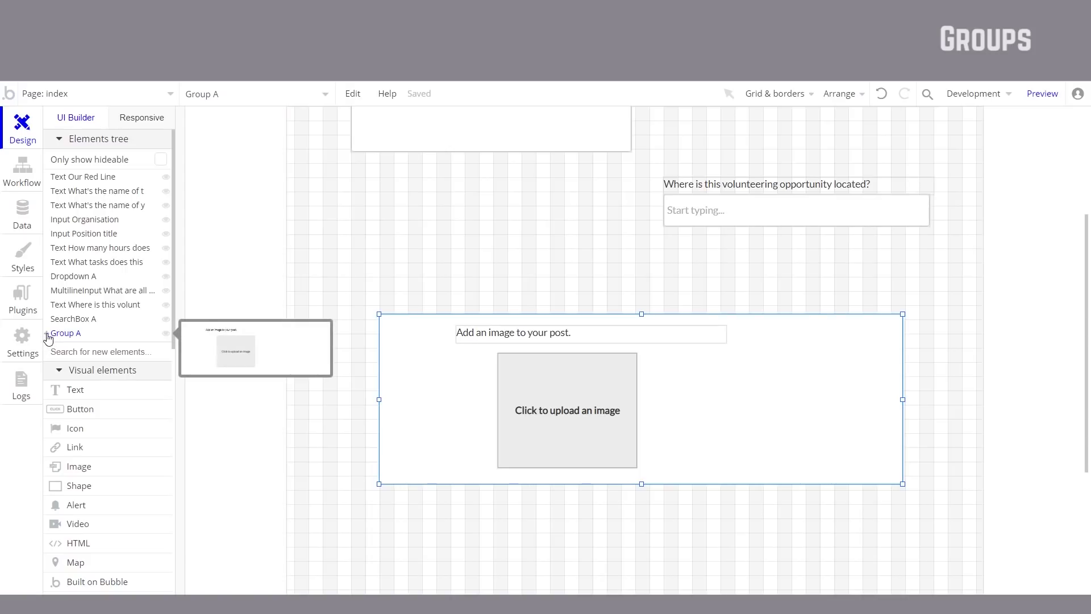
click(47, 334)
click(47, 335)
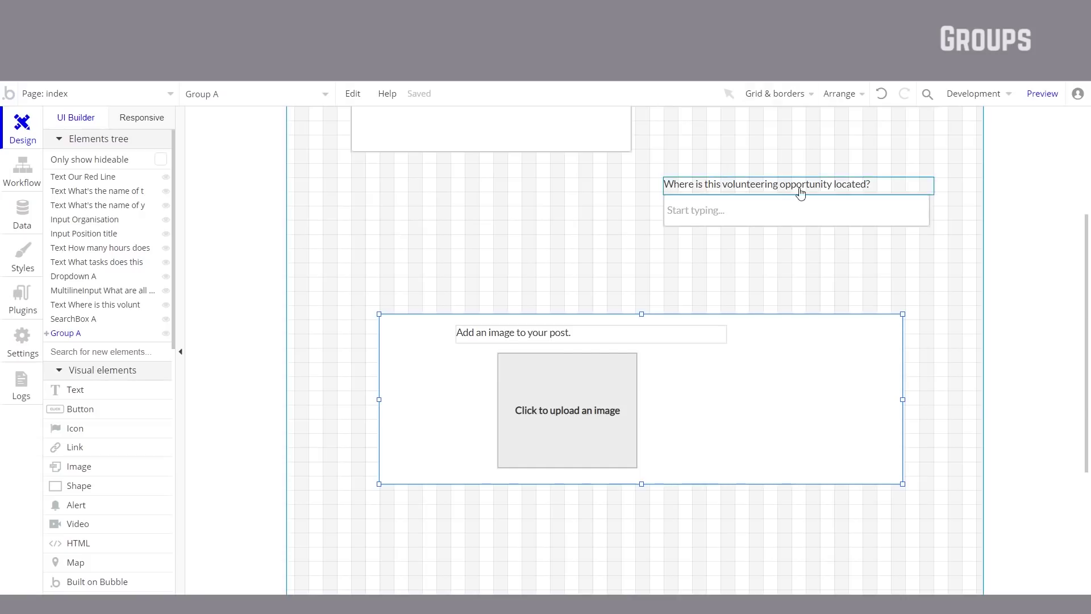
Step: Inspect and close Group A's settings, then undo moving the image label into the group
double_click(463, 374)
drag(453, 259, 828, 277)
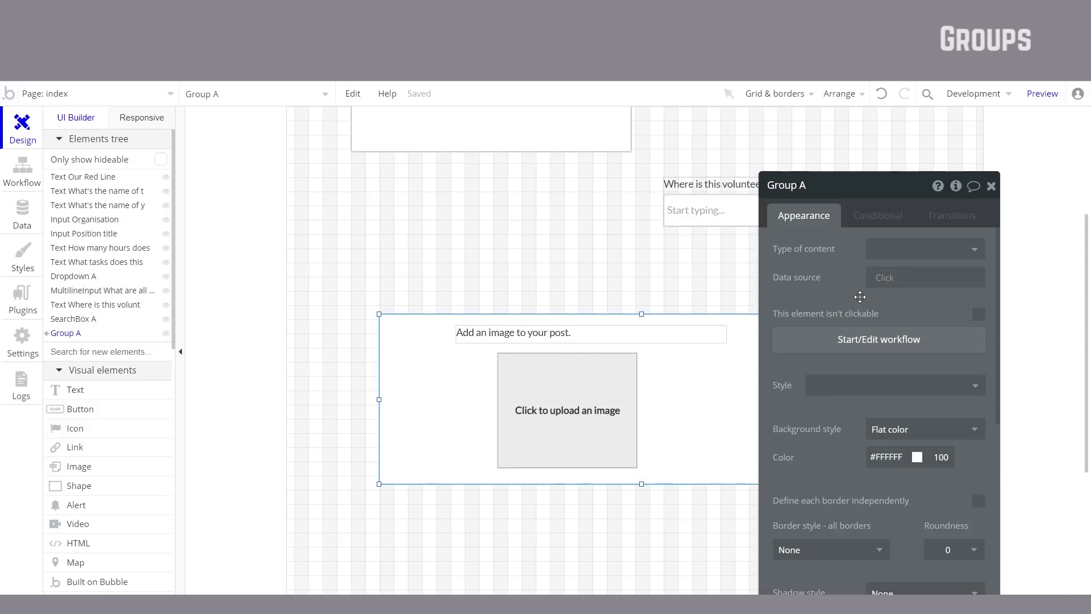
key(Escape)
scroll(743, 370, up, 3)
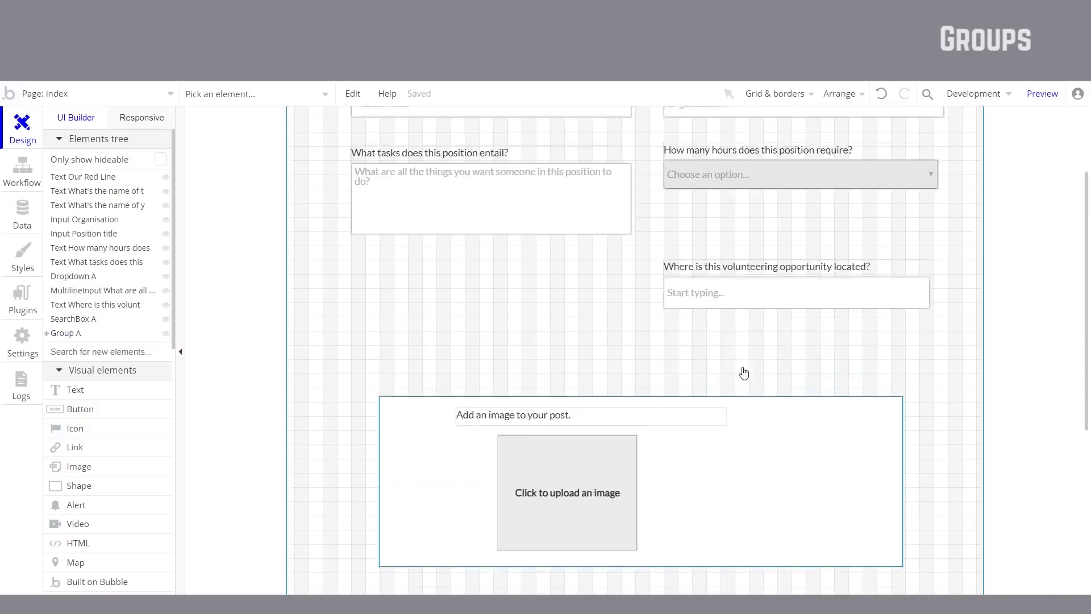
scroll(744, 371, down, 1)
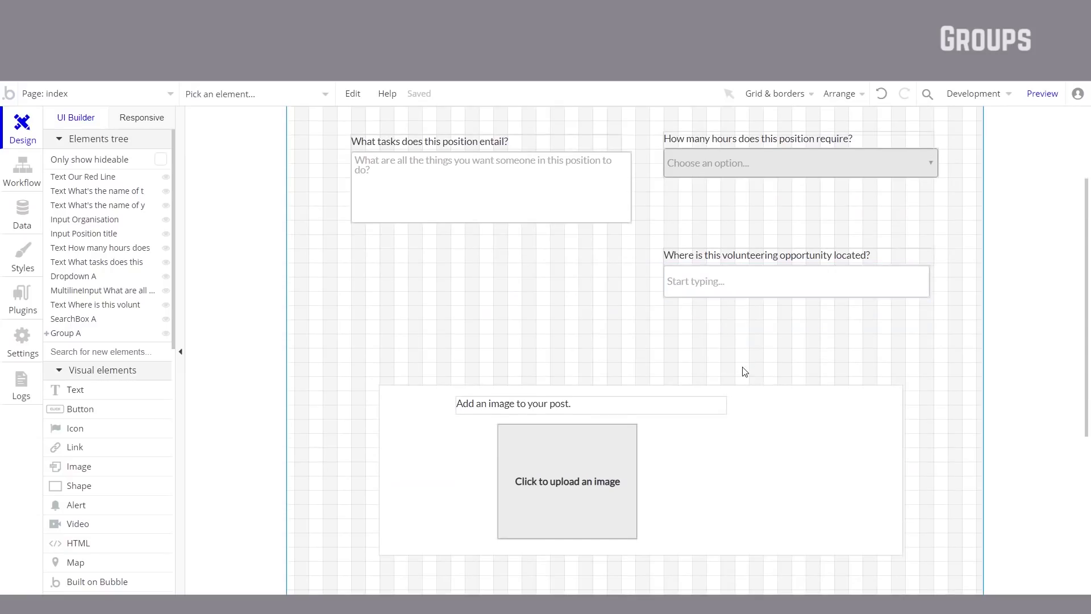
click(880, 93)
Step: Undo the remaining grouping steps, then select the image uploader and its label together
click(880, 93)
click(880, 93)
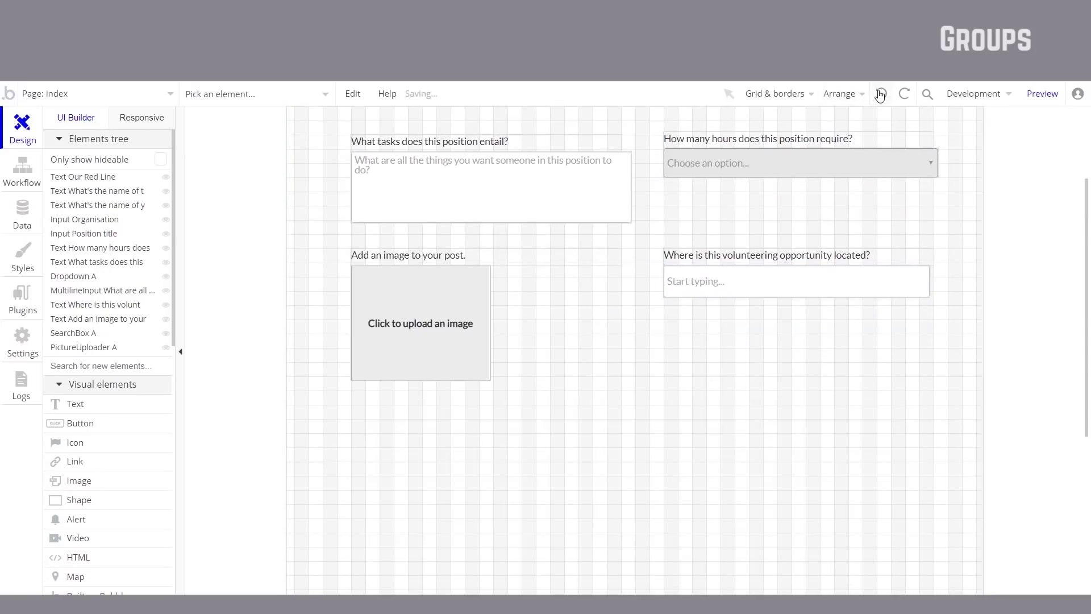
scroll(368, 466, up, 3)
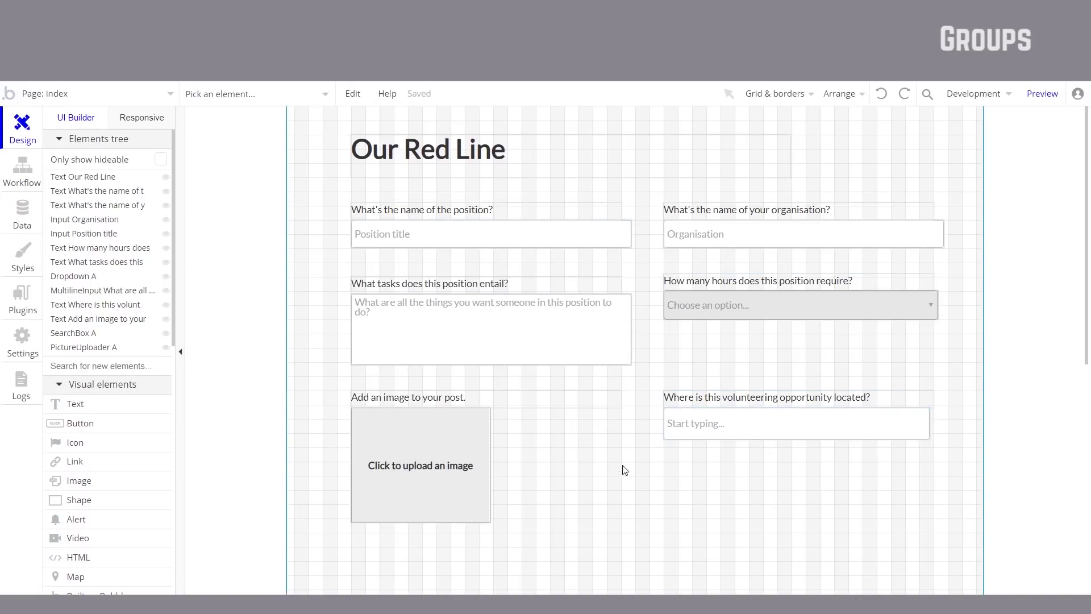
click(471, 460)
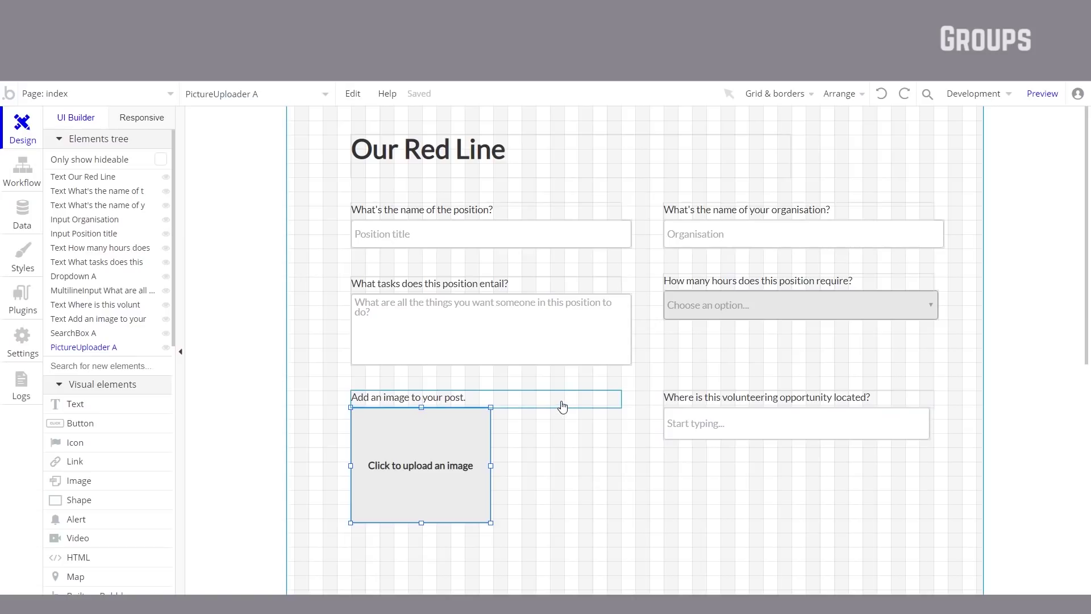
shift+click(534, 407)
scroll(530, 407, down, 1)
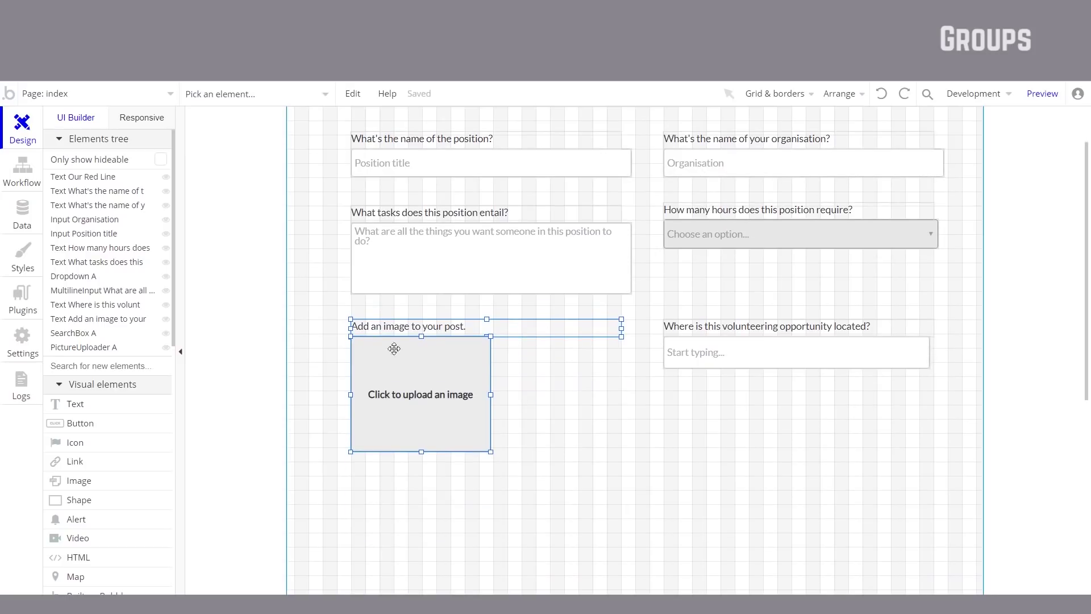
Step: Group the image label and uploader with 'Group elements in a Group', undoing an accidental move
right_click(462, 365)
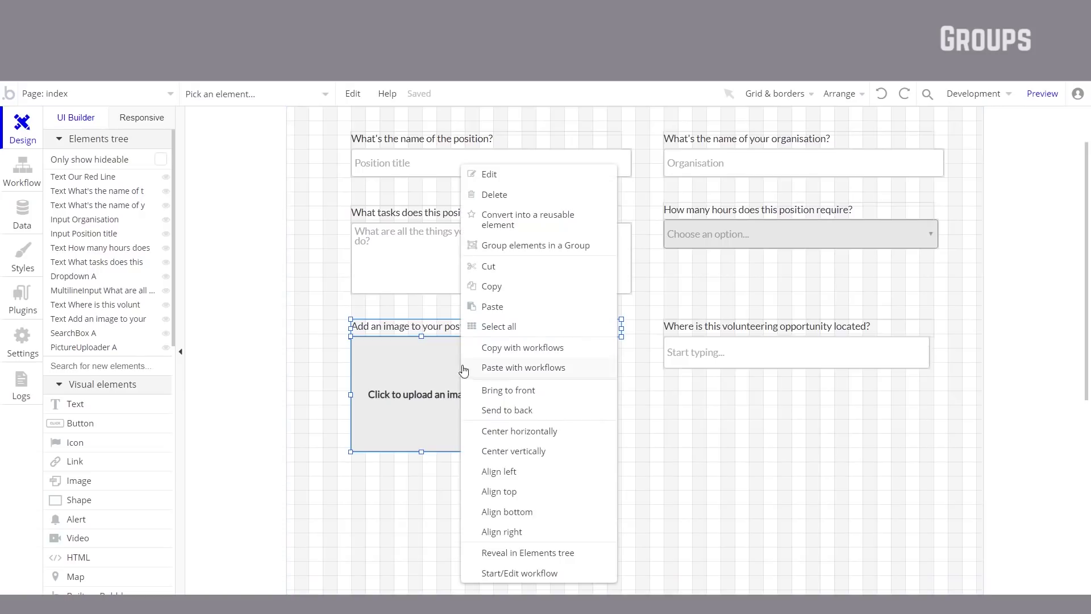
click(596, 247)
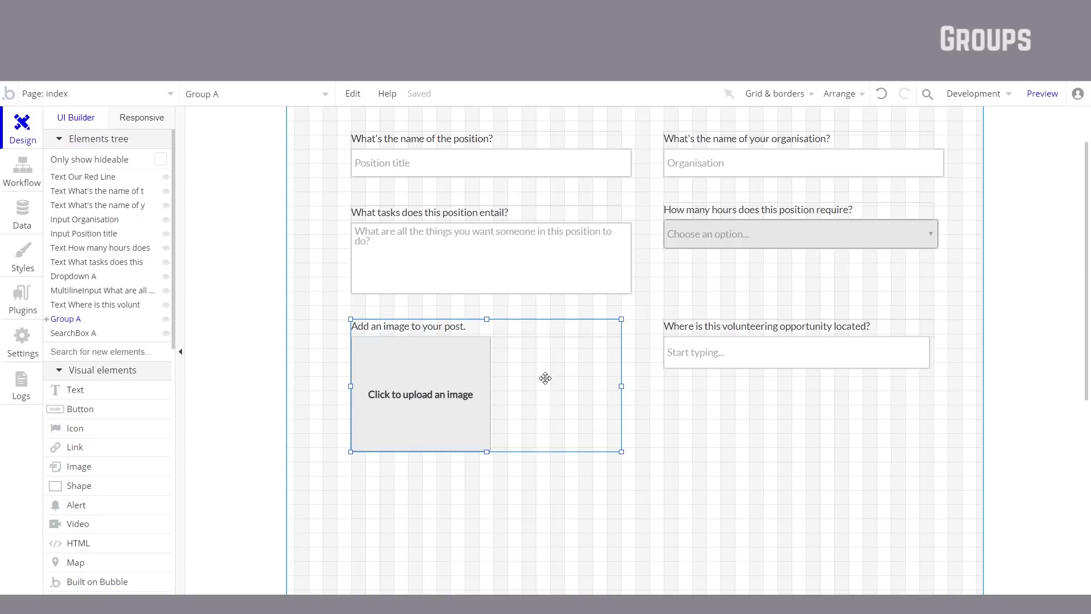
drag(553, 365, 575, 405)
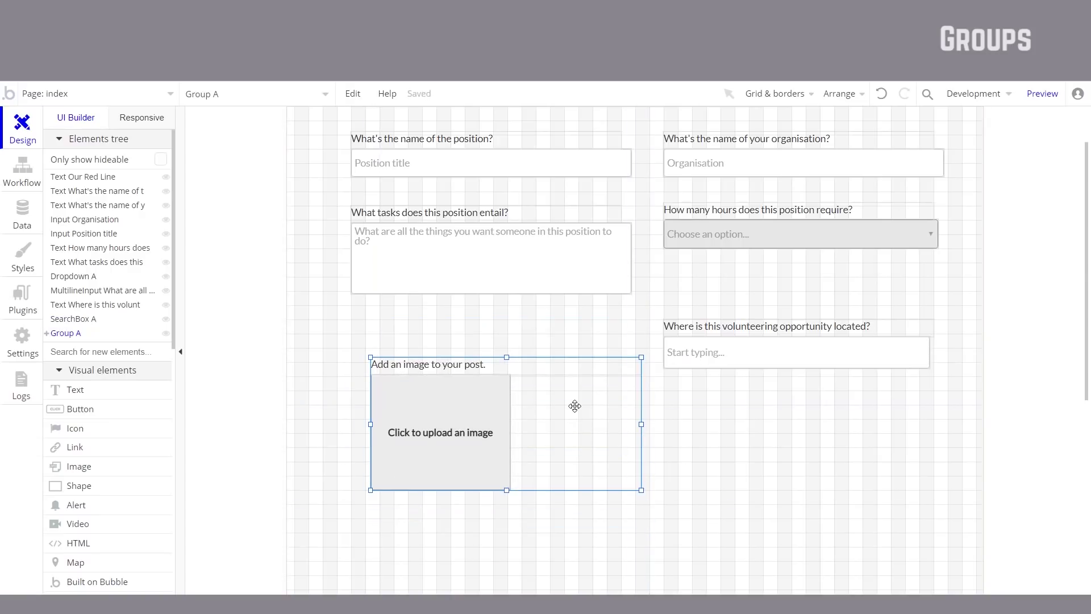
key(ctrl+z)
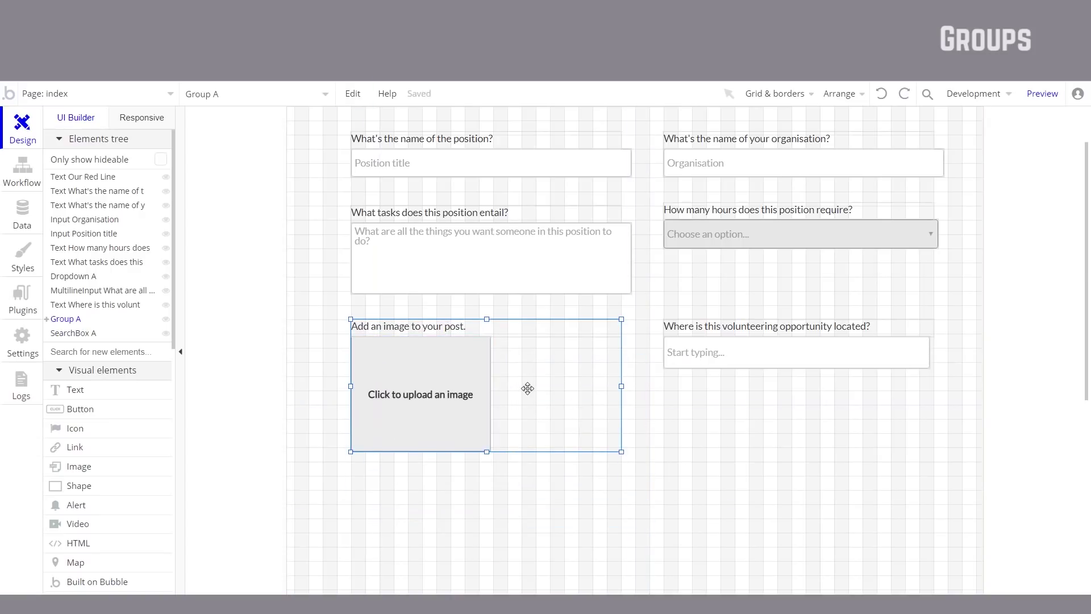
scroll(535, 389, up, 2)
Step: Group the tasks label/input pair and the position title label/input pair
click(585, 347)
shift+click(611, 287)
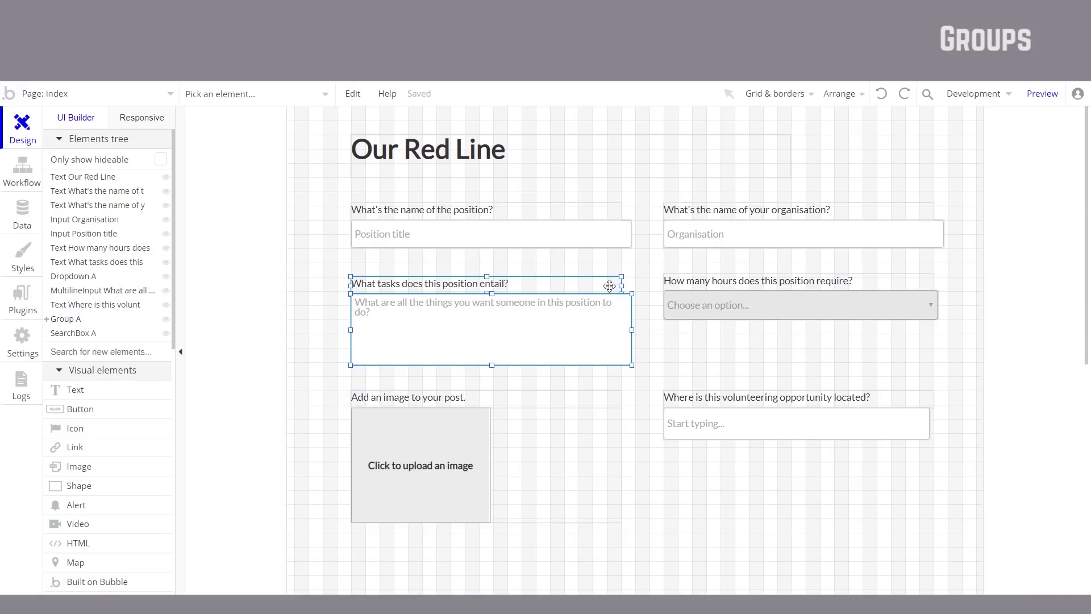
right_click(611, 287)
click(613, 244)
shift+click(598, 213)
right_click(599, 216)
click(640, 245)
Step: Group the organisation pair and the hours label/dropdown pair, then select the location label
click(733, 210)
shift+click(751, 233)
right_click(755, 245)
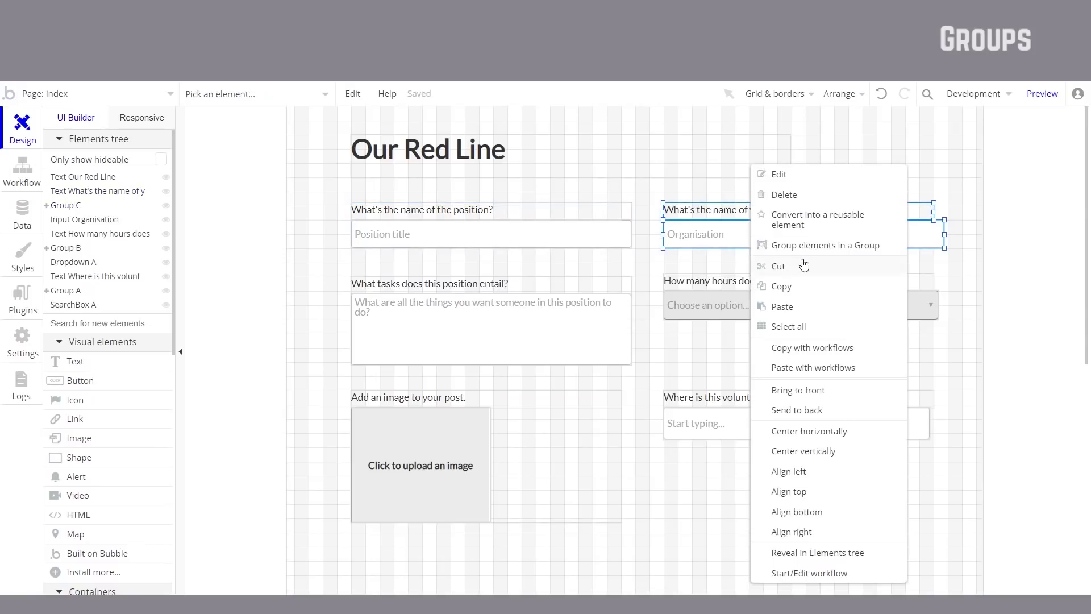
click(812, 246)
click(797, 285)
shift+click(783, 320)
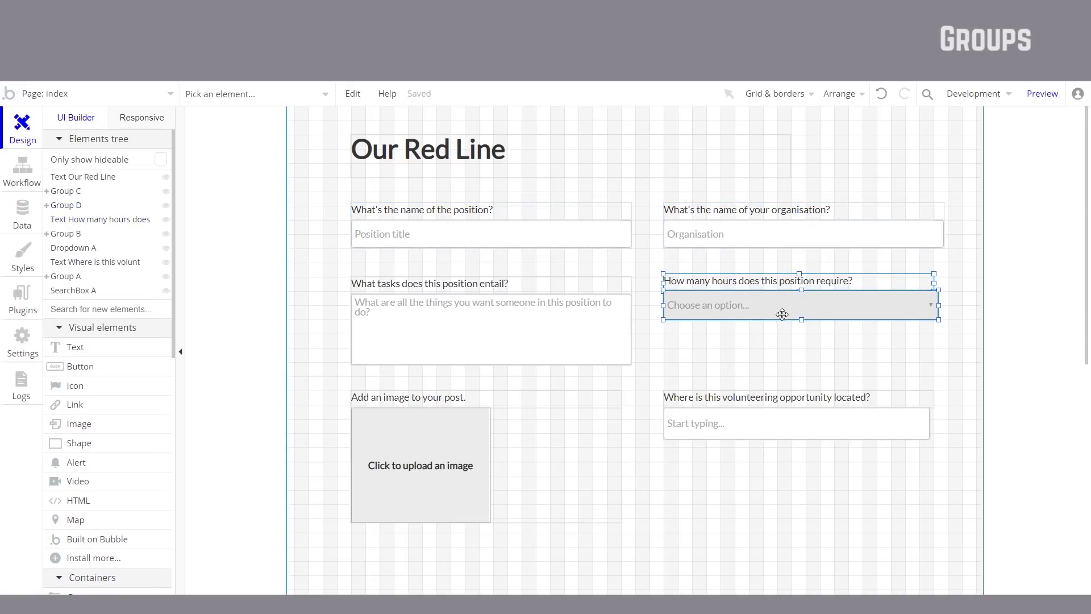
right_click(787, 320)
click(850, 245)
click(785, 396)
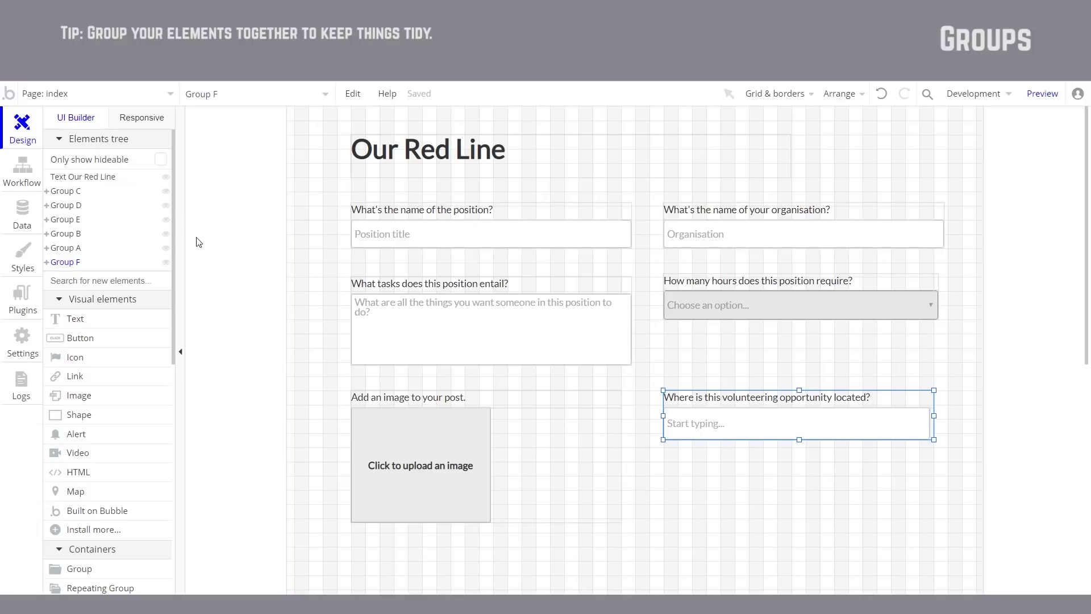
Step: Select the Our Red Line title and the position, organisation, hours, location, image upload and tasks groups, then group them into Group G
click(483, 158)
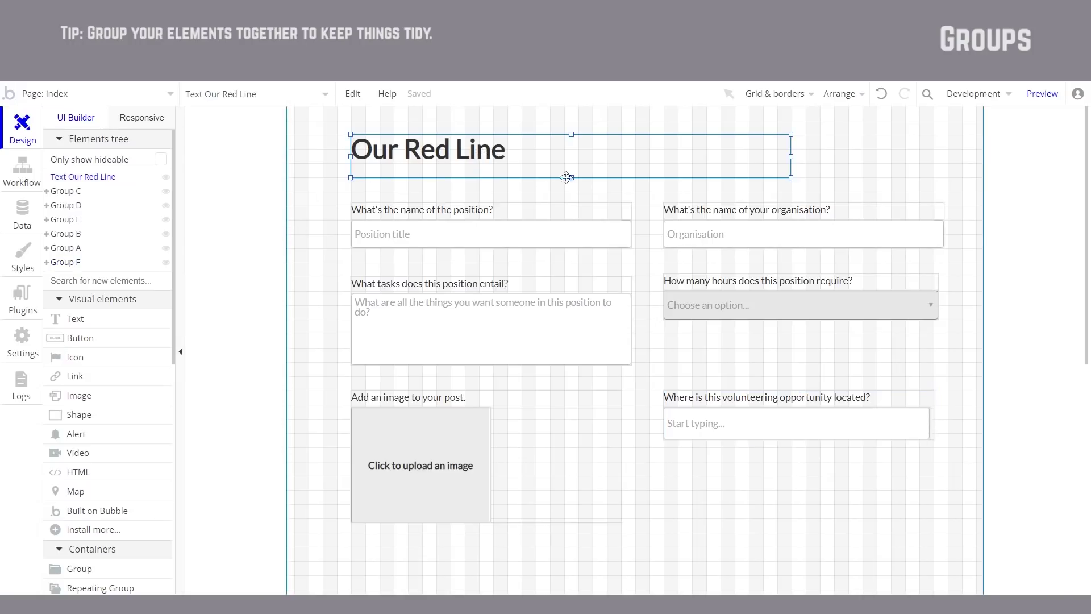
click(627, 216)
shift+click(653, 162)
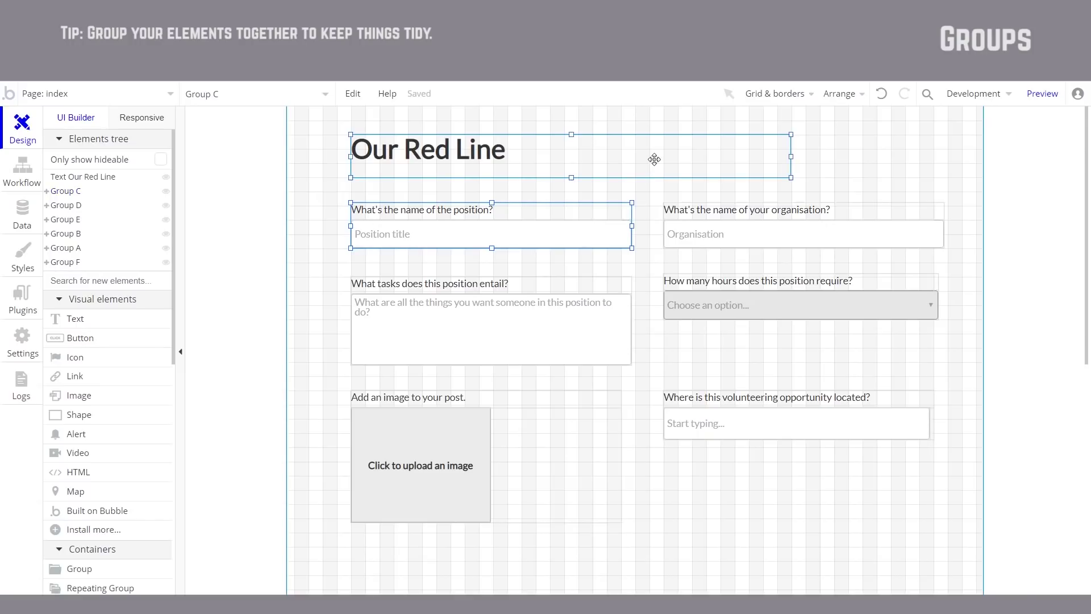
shift+click(940, 226)
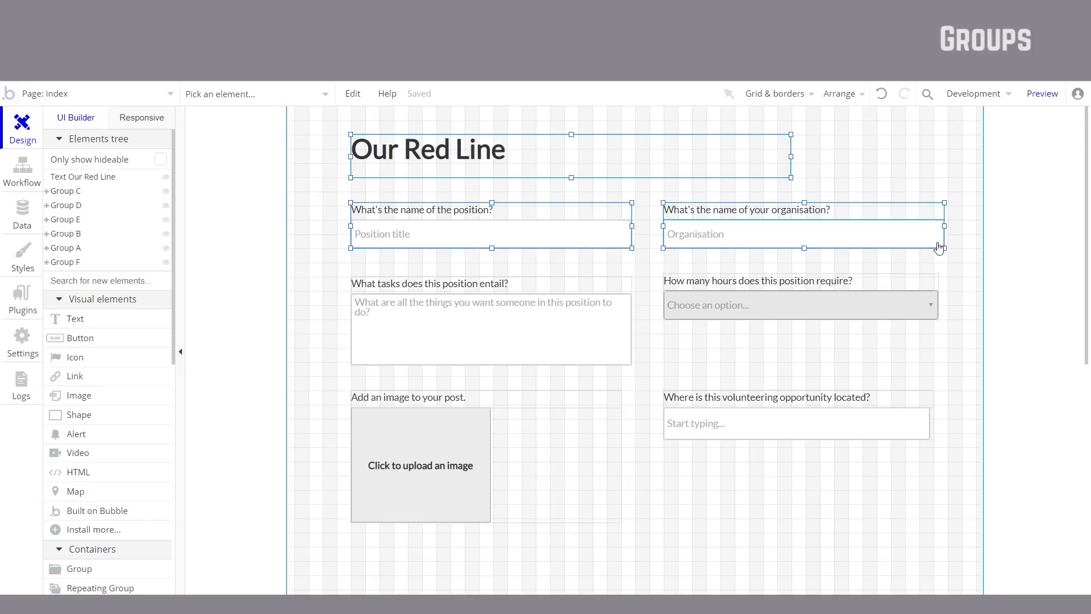
shift+click(939, 287)
shift+click(929, 398)
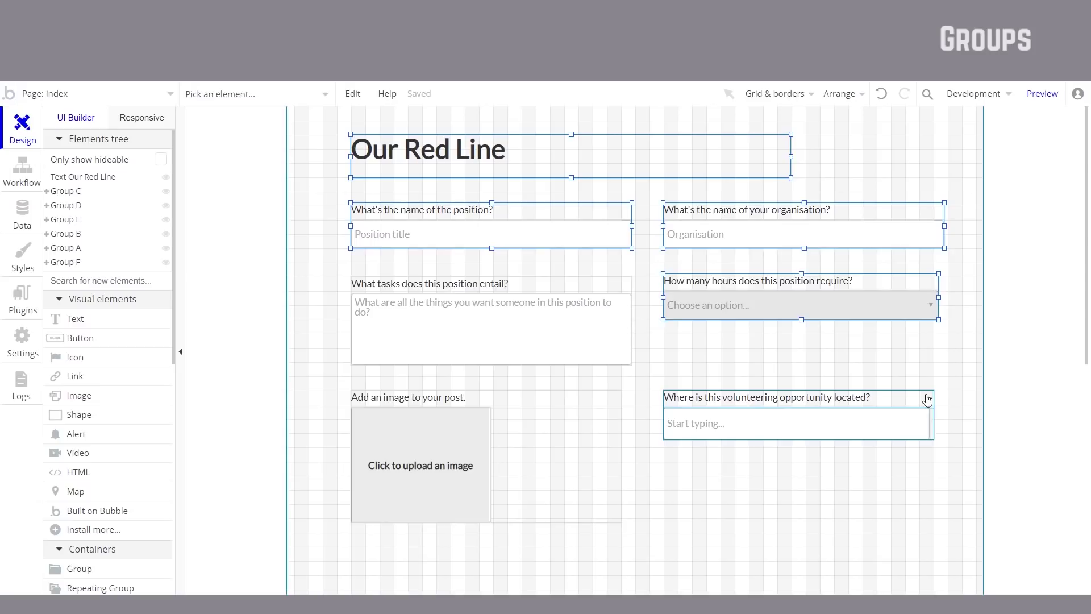
shift+click(528, 424)
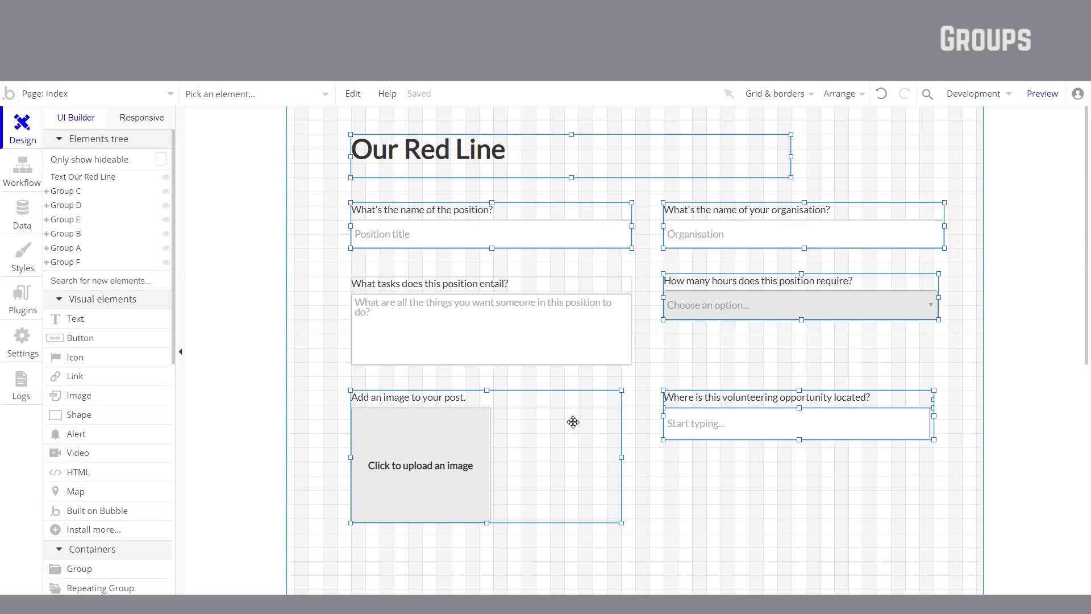
shift+click(625, 291)
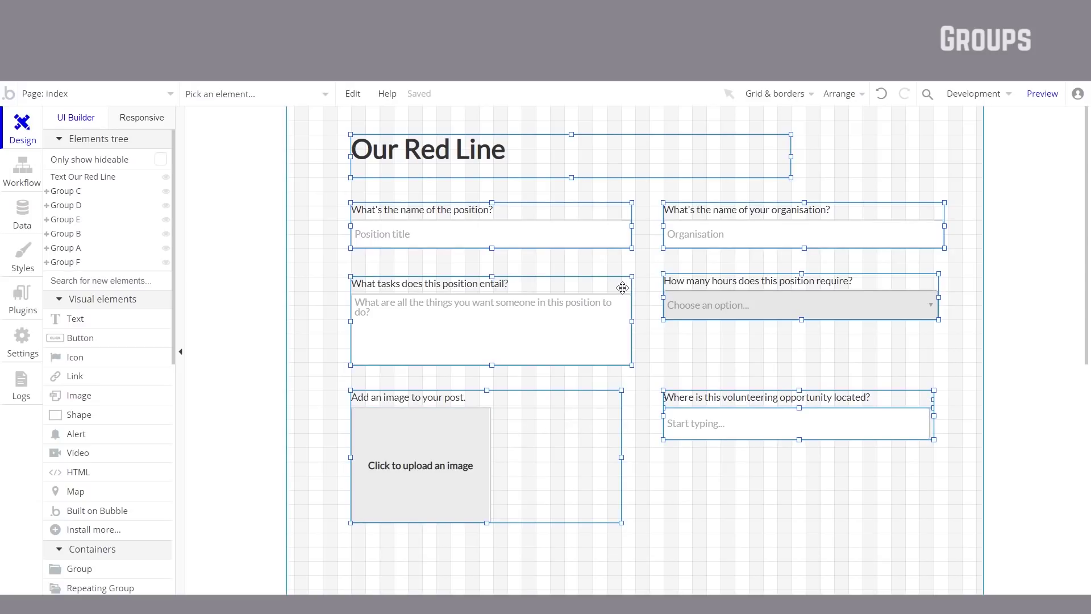
right_click(623, 287)
click(695, 207)
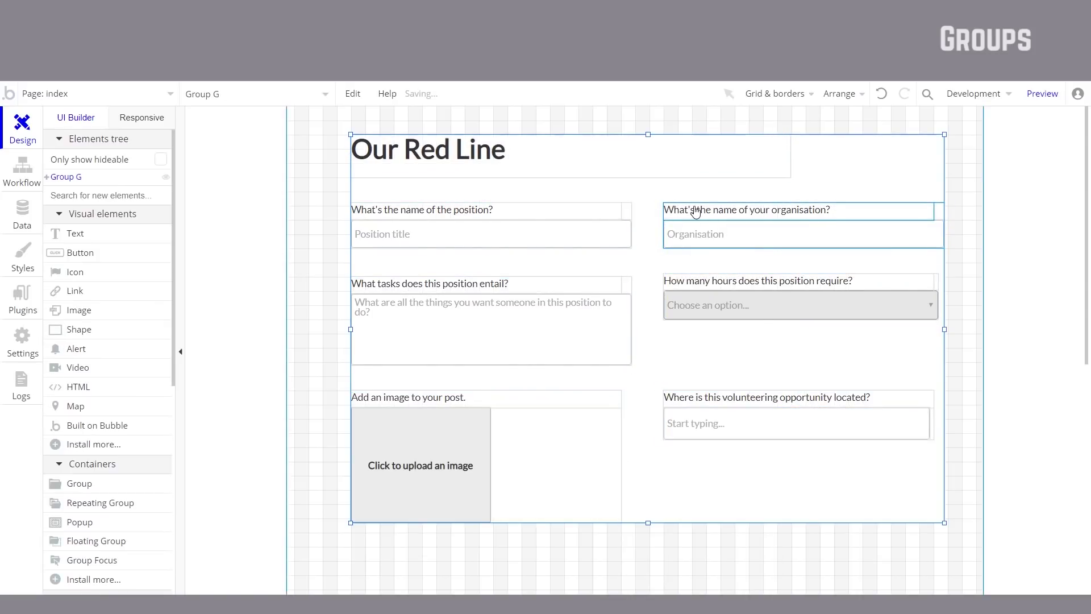
mouse_move(79, 183)
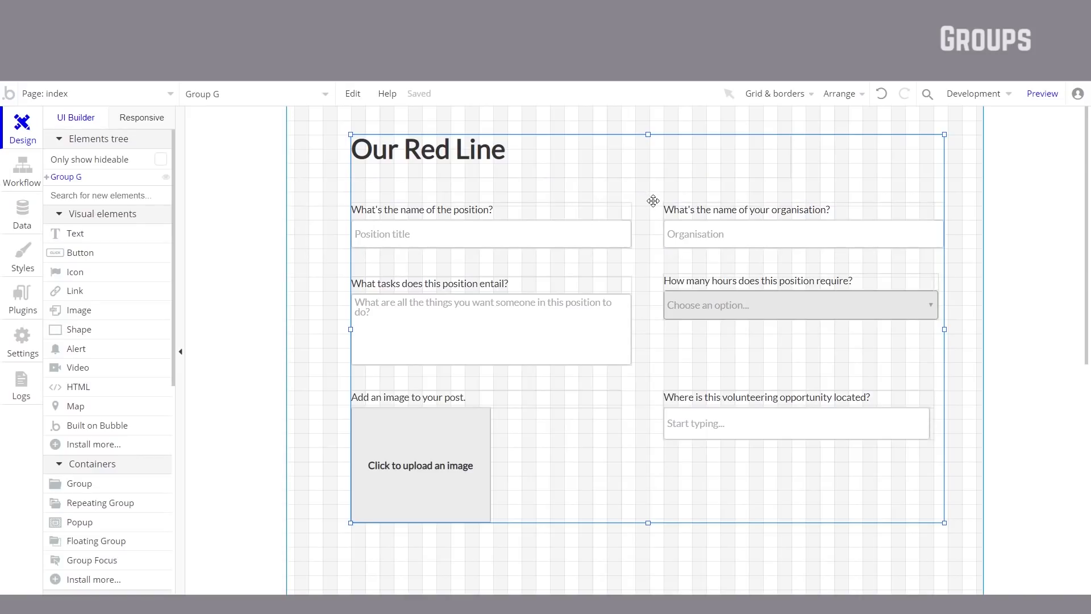
Step: Rename the enclosing Group G to MAIN
double_click(652, 197)
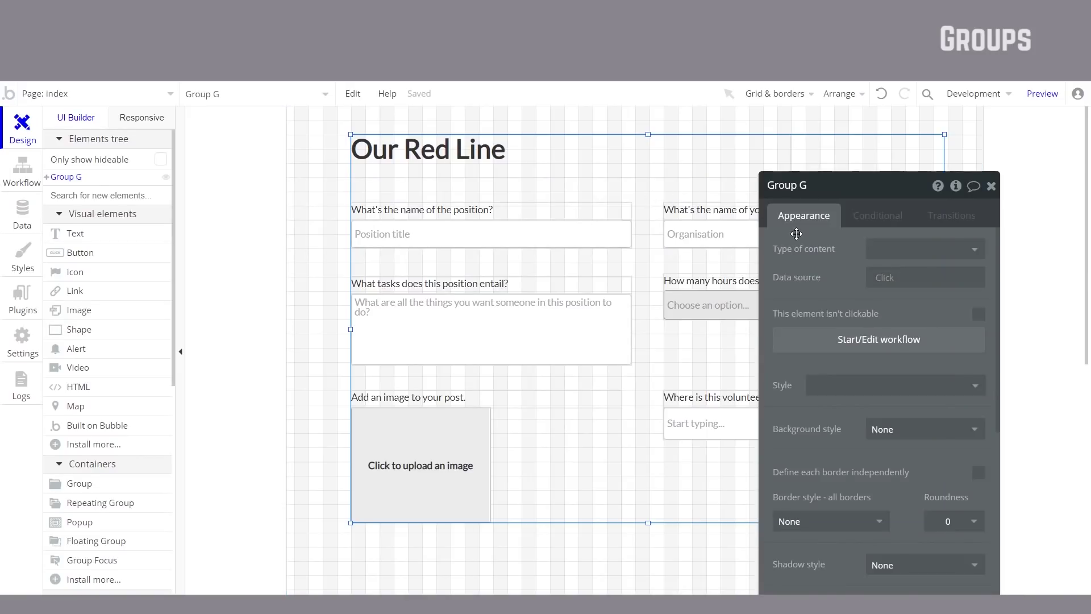
drag(855, 193, 874, 205)
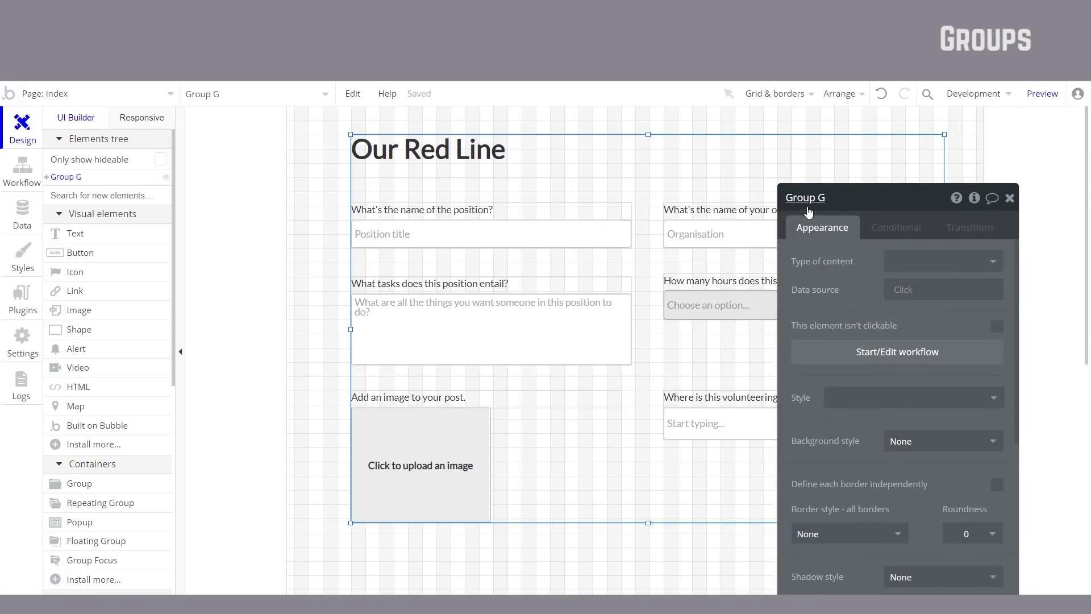
click(822, 199)
key(BackSpace)
key(BackSpace)
key(BackSpace)
text(MAIN)
click(824, 259)
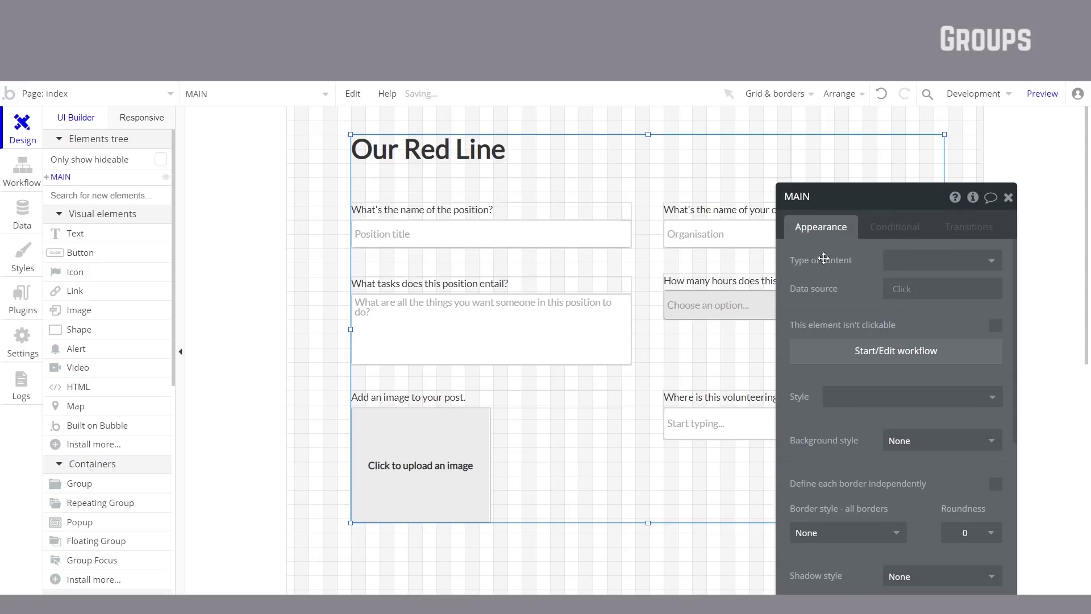
key(Escape)
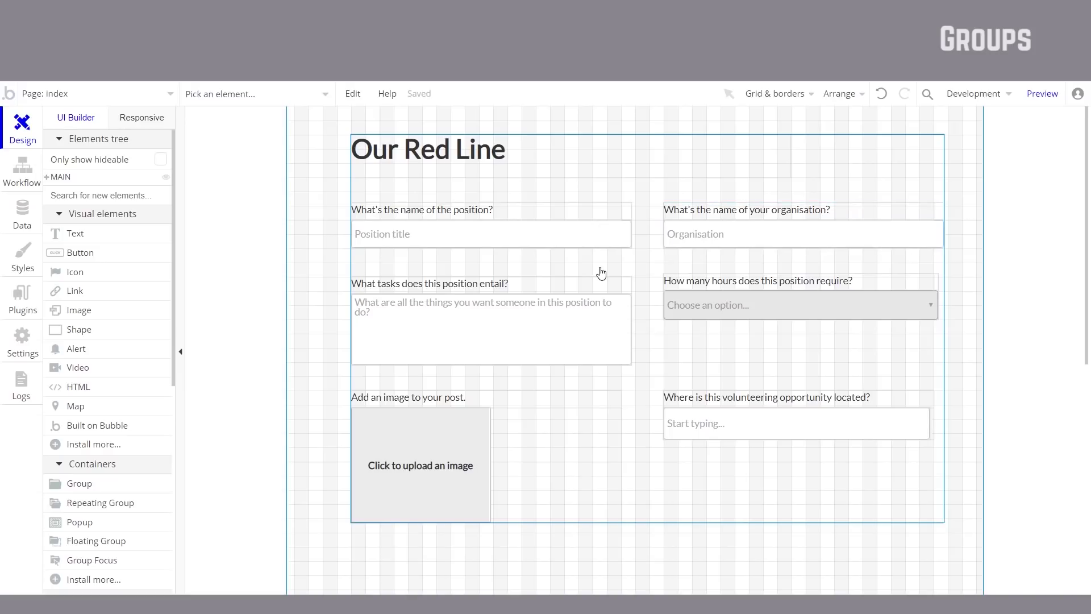
Step: Reselect the MAIN group, then bring up the index page's settings (width 980, height 1325)
click(655, 237)
double_click(638, 261)
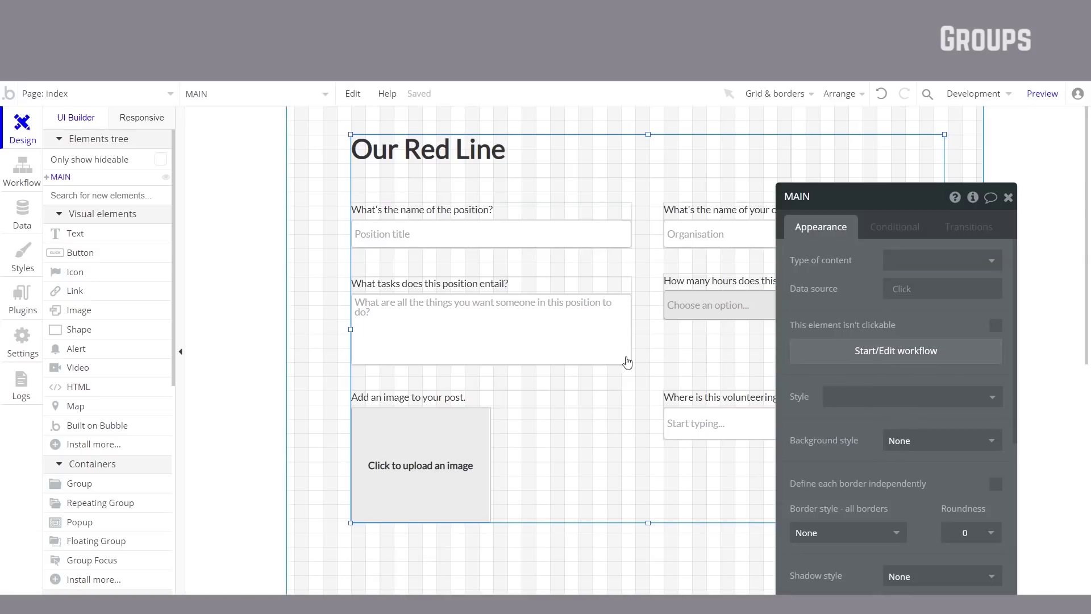
click(314, 348)
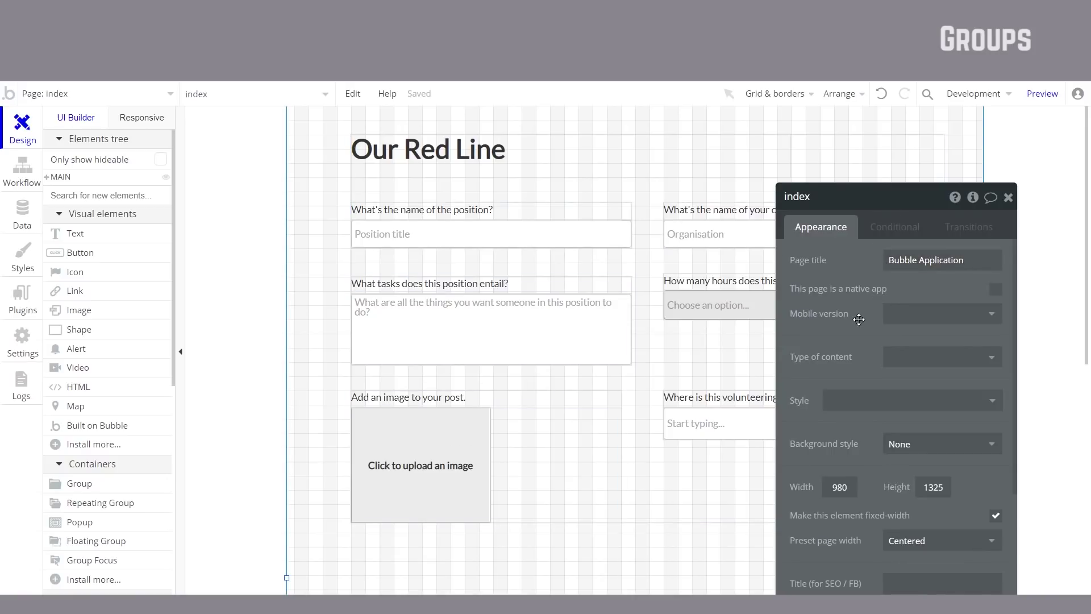
Step: Close the index page settings and draw a new button, Button A, below the location field
mouse_move(838, 354)
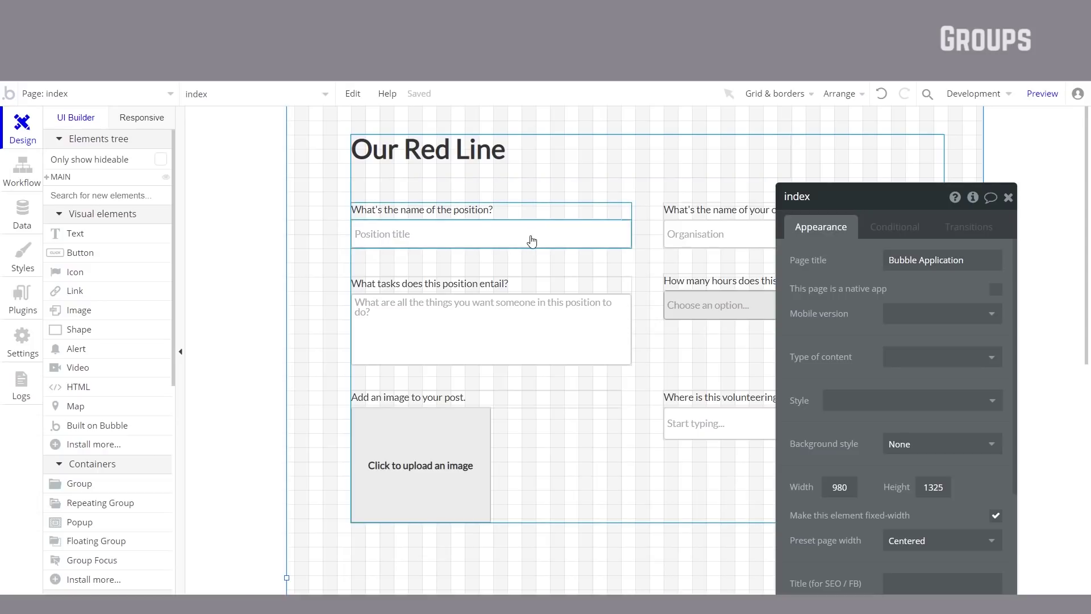
key(Escape)
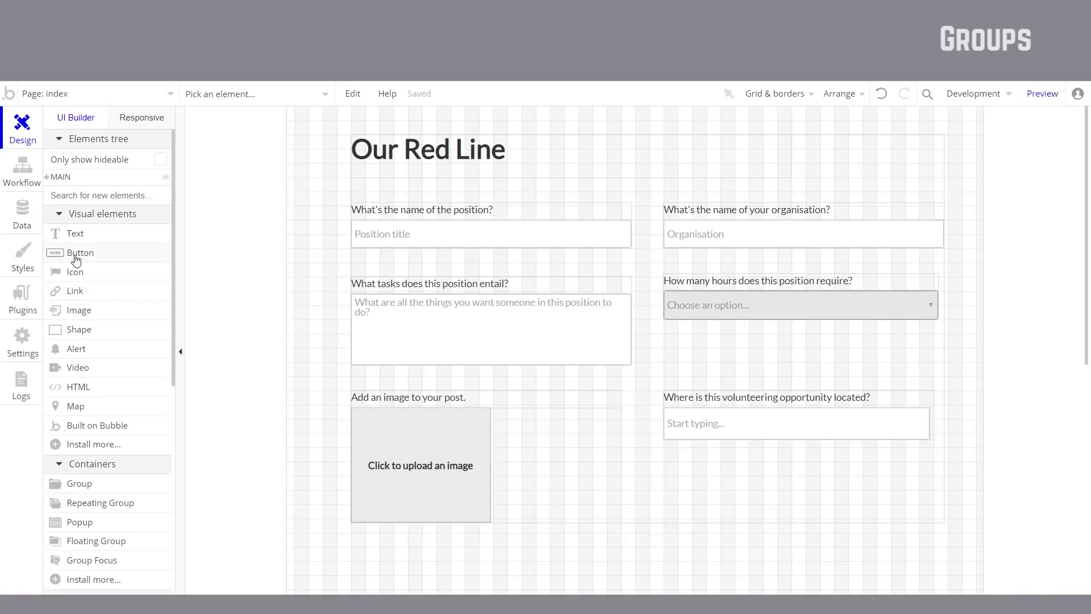
click(76, 254)
scroll(673, 390, down, 3)
mouse_move(662, 319)
mouse_down()
mouse_move(724, 347)
mouse_move(920, 362)
mouse_up()
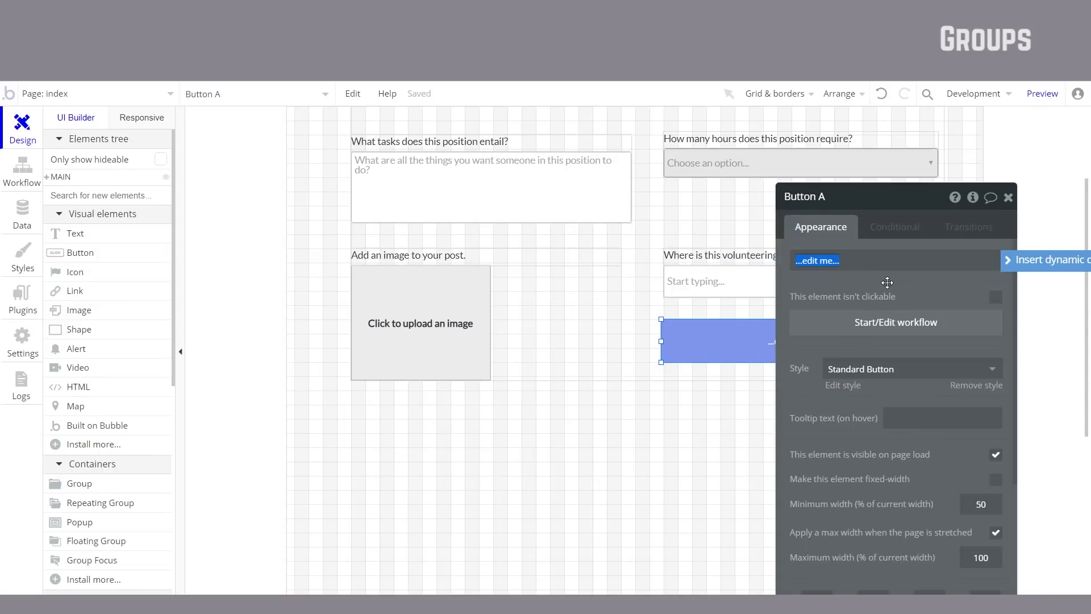
Step: Change Button A's label from '...edit me...' to 'Create Volunteer Listing'
text(Create Volunteer Listing)
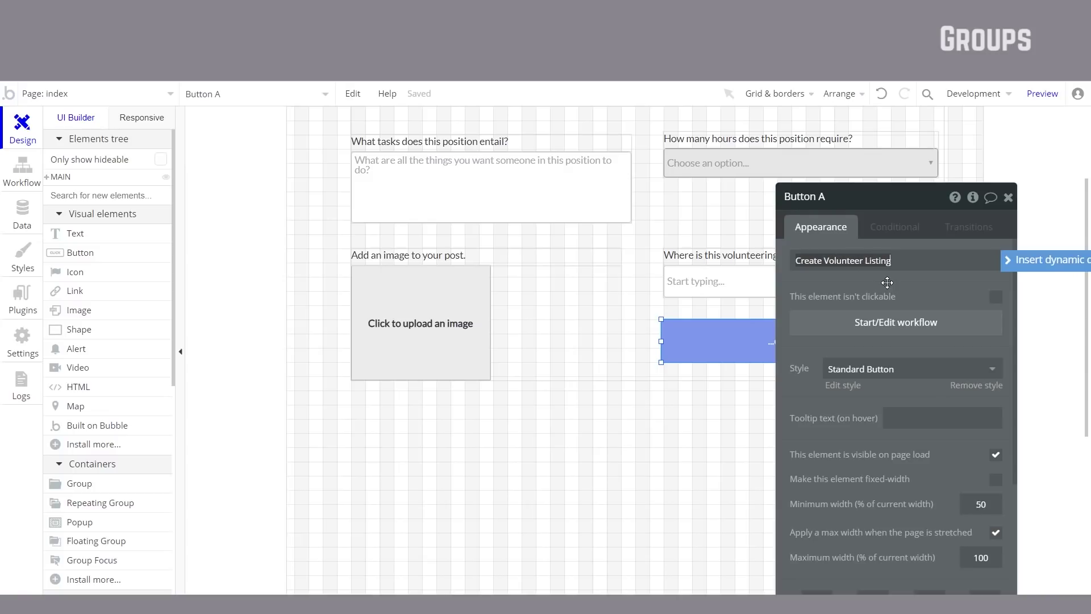
key(Escape)
scroll(885, 321, up, 3)
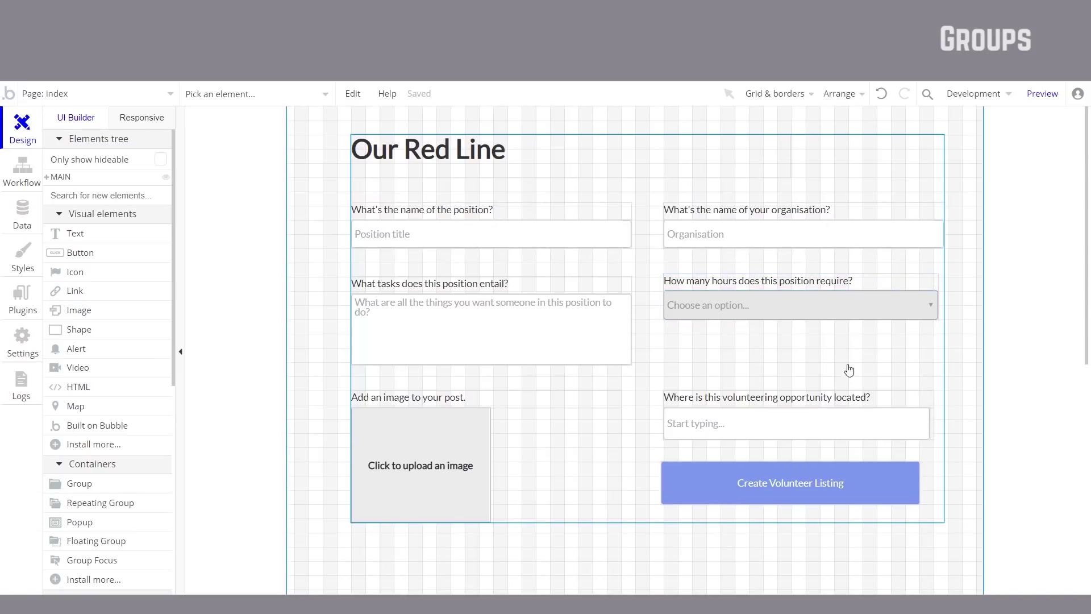
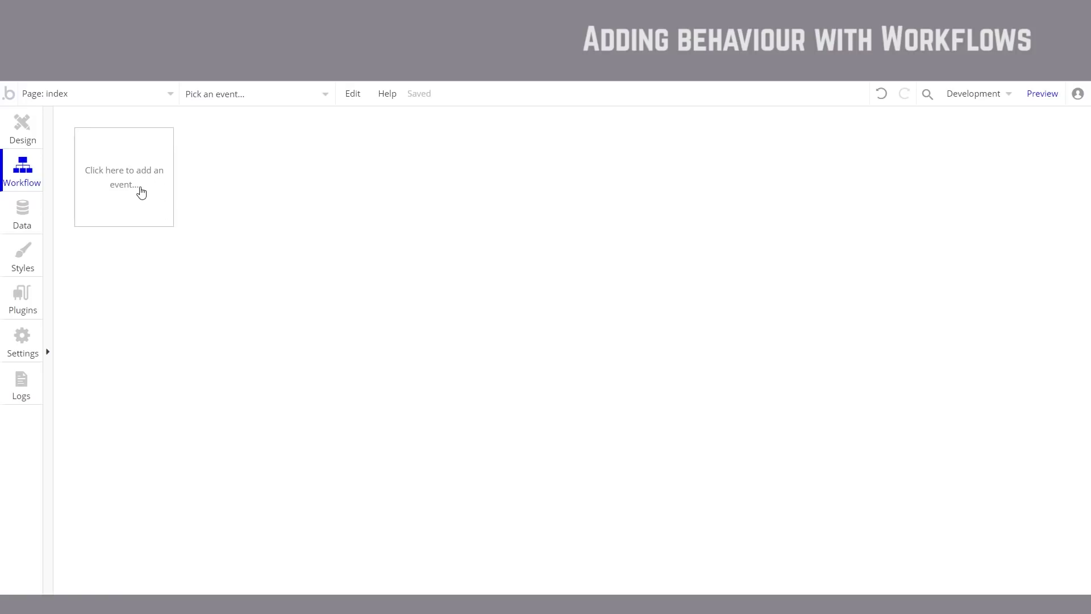
Step: Create an 'An element is clicked' event whose element is the Create Volunteer Listing button
click(140, 193)
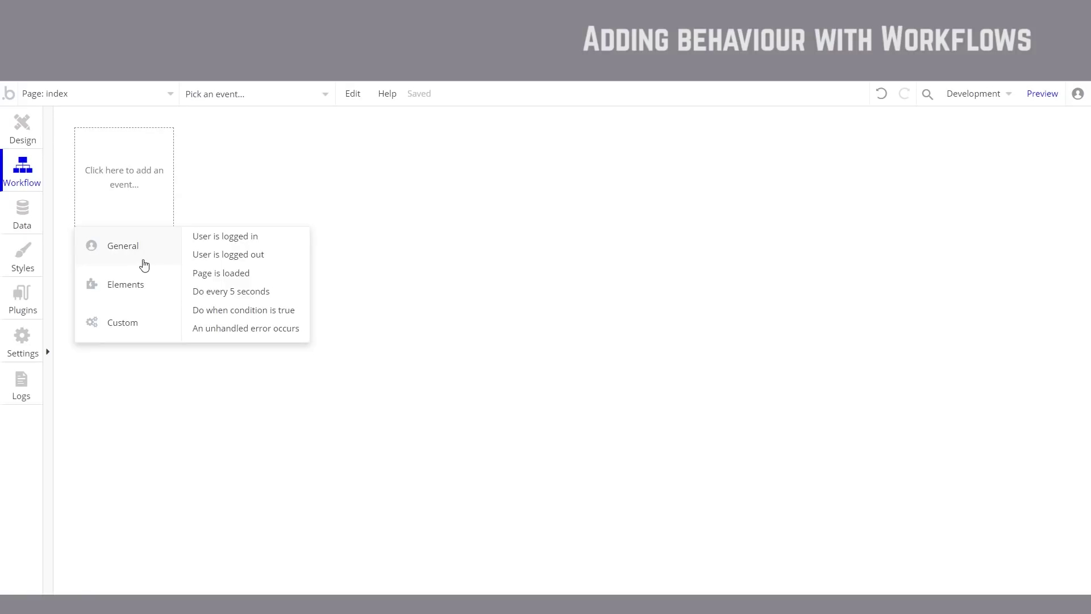
mouse_move(137, 288)
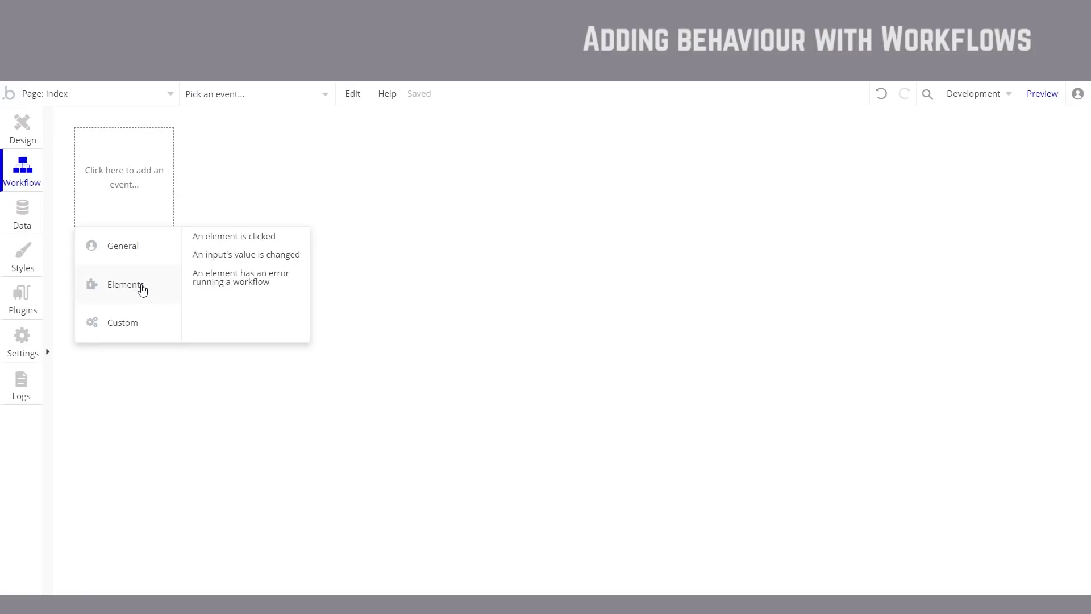
click(290, 241)
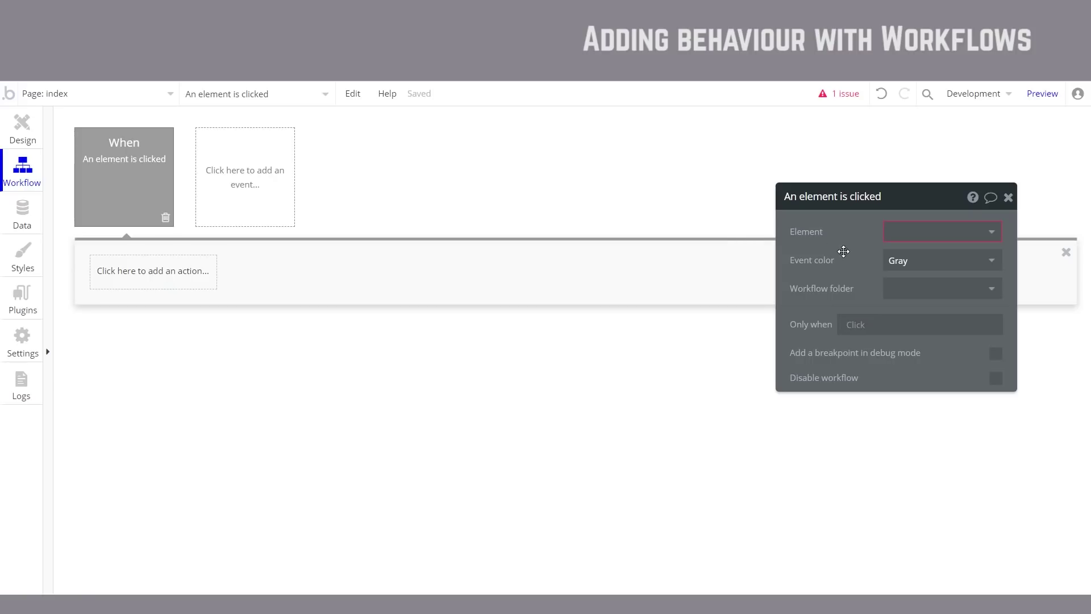
click(941, 232)
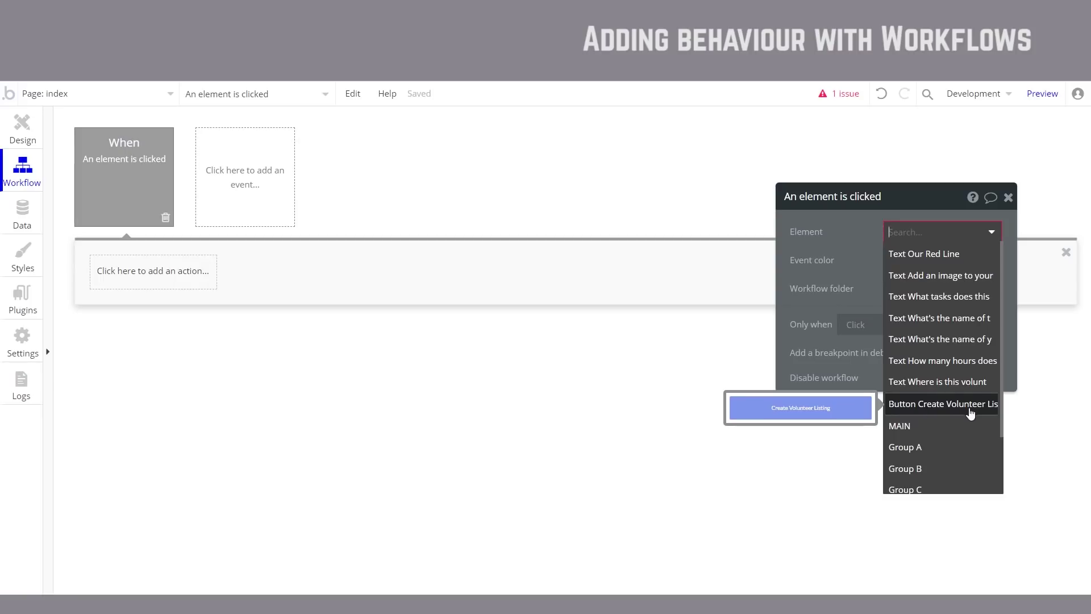
click(956, 410)
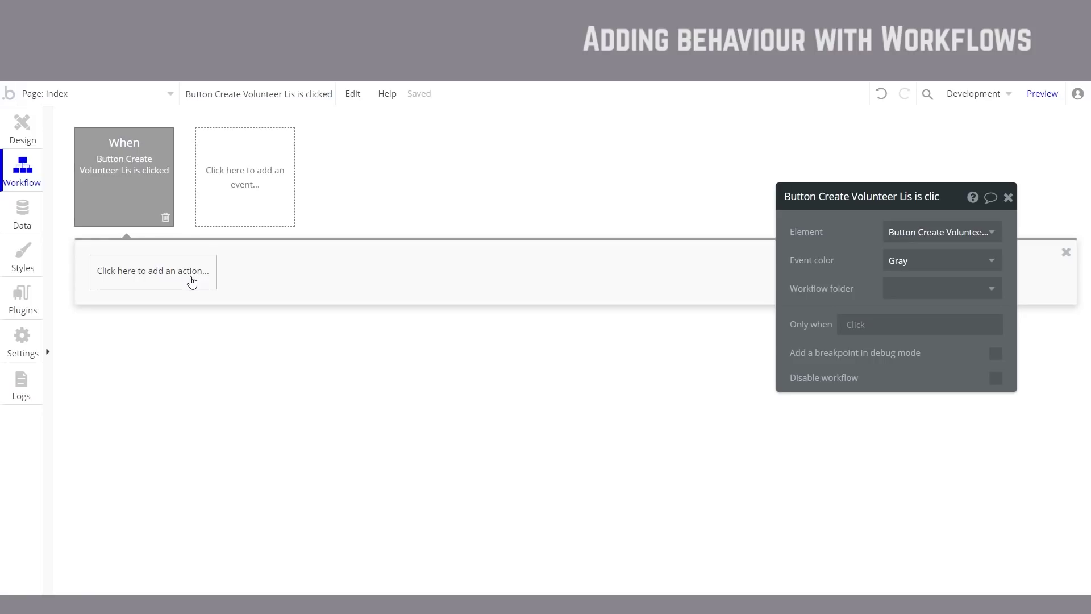
mouse_move(150, 202)
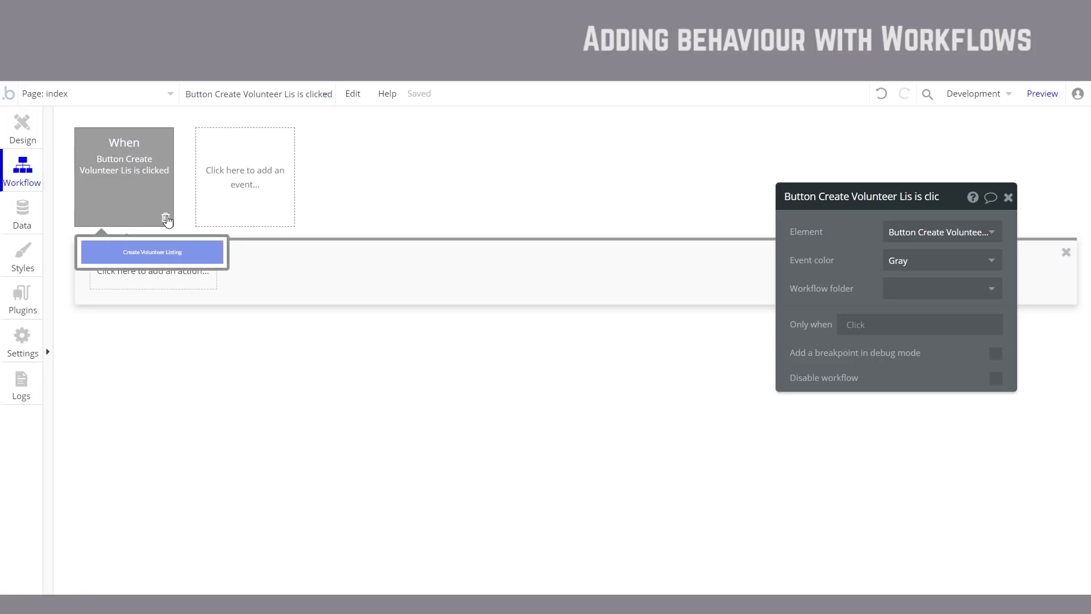
click(166, 219)
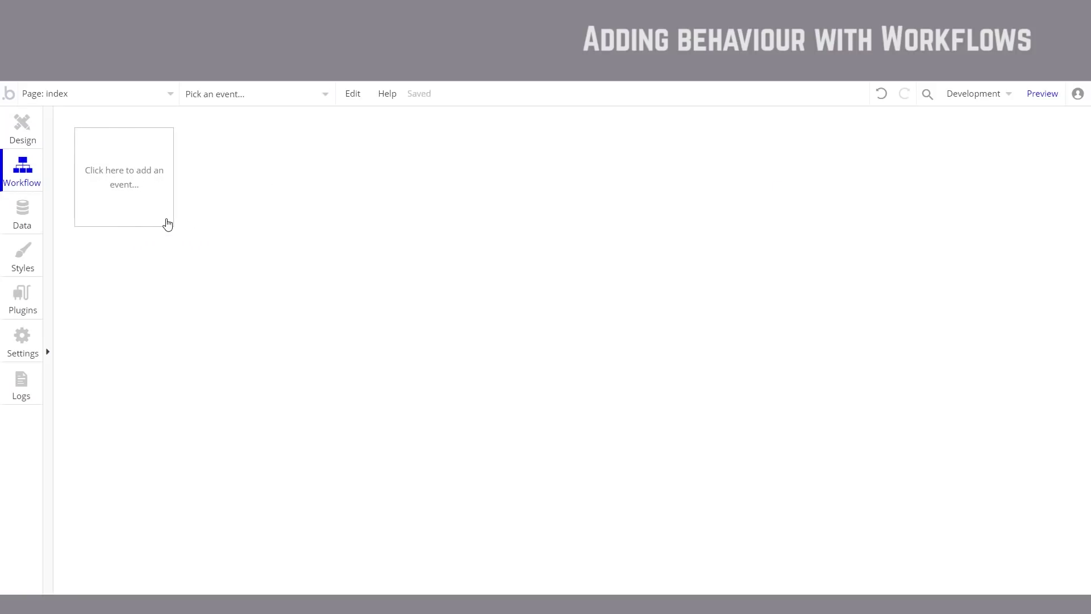
click(26, 134)
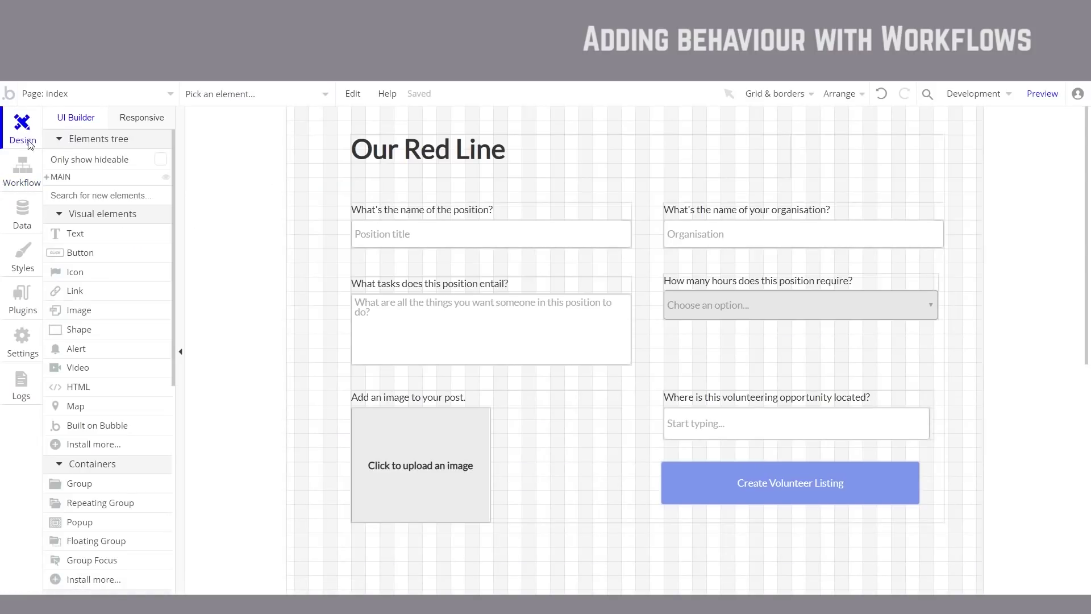
click(839, 484)
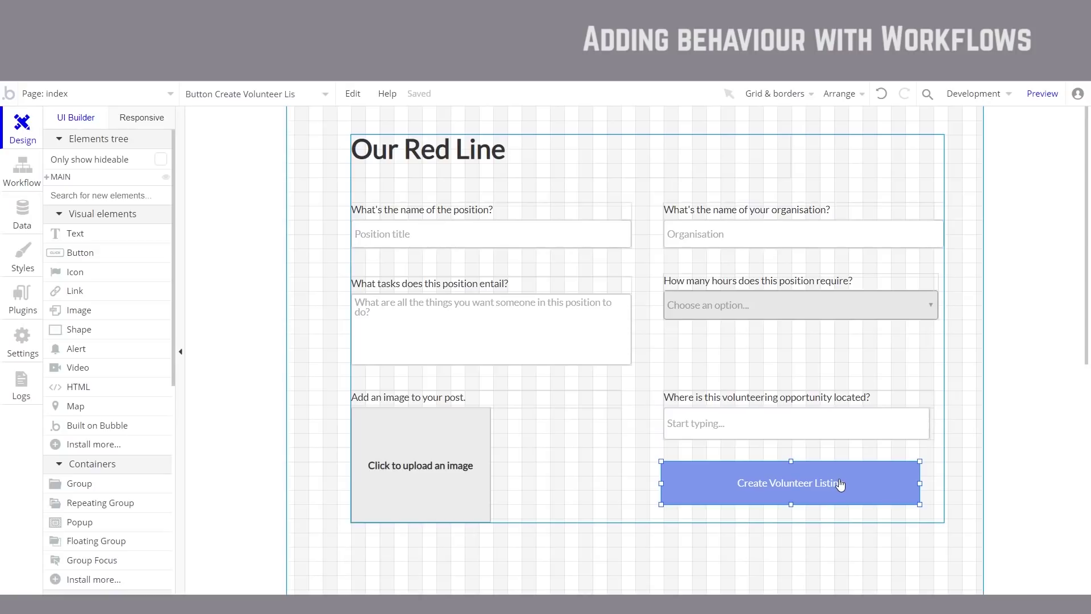
double_click(802, 484)
drag(955, 207, 511, 184)
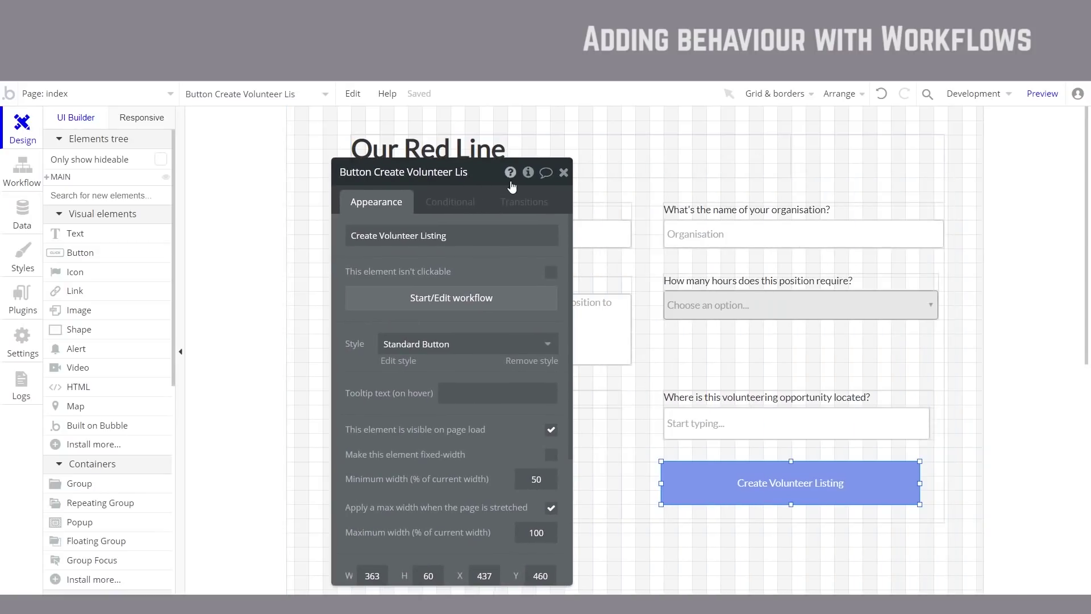
click(492, 305)
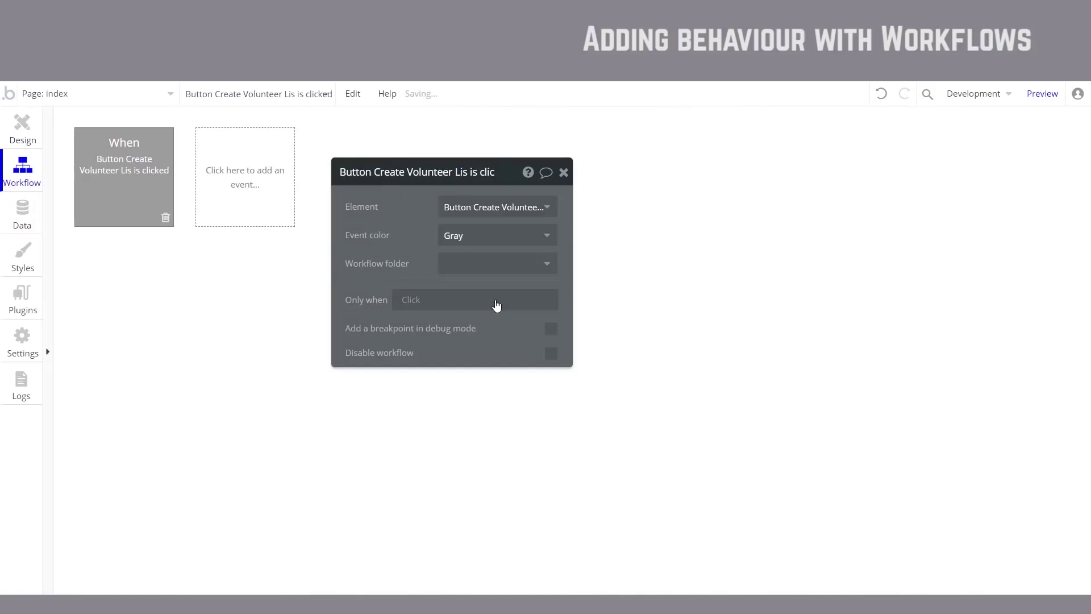
mouse_move(154, 186)
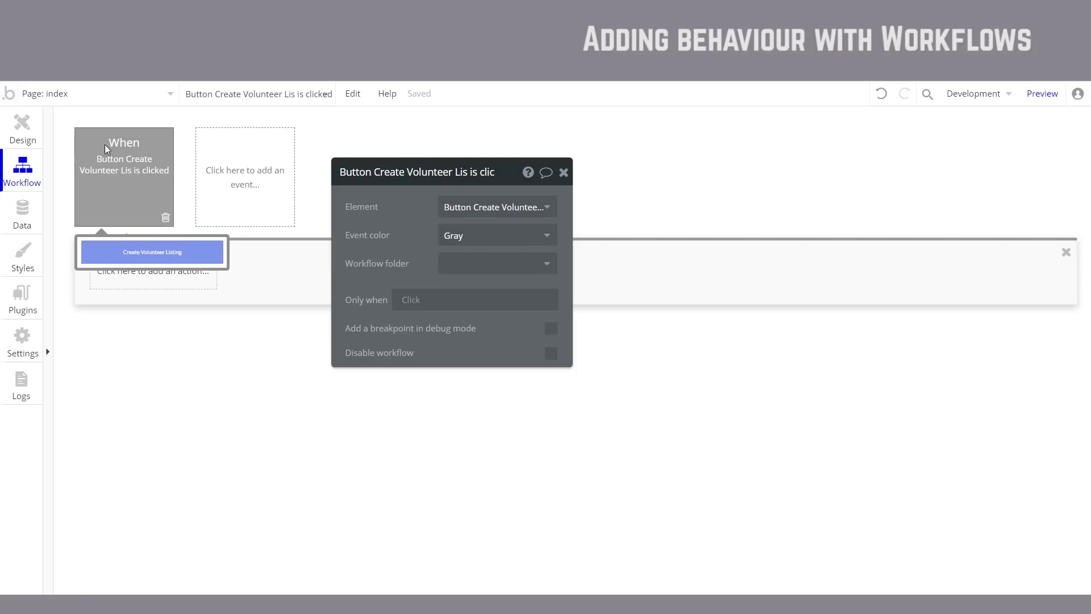
click(161, 283)
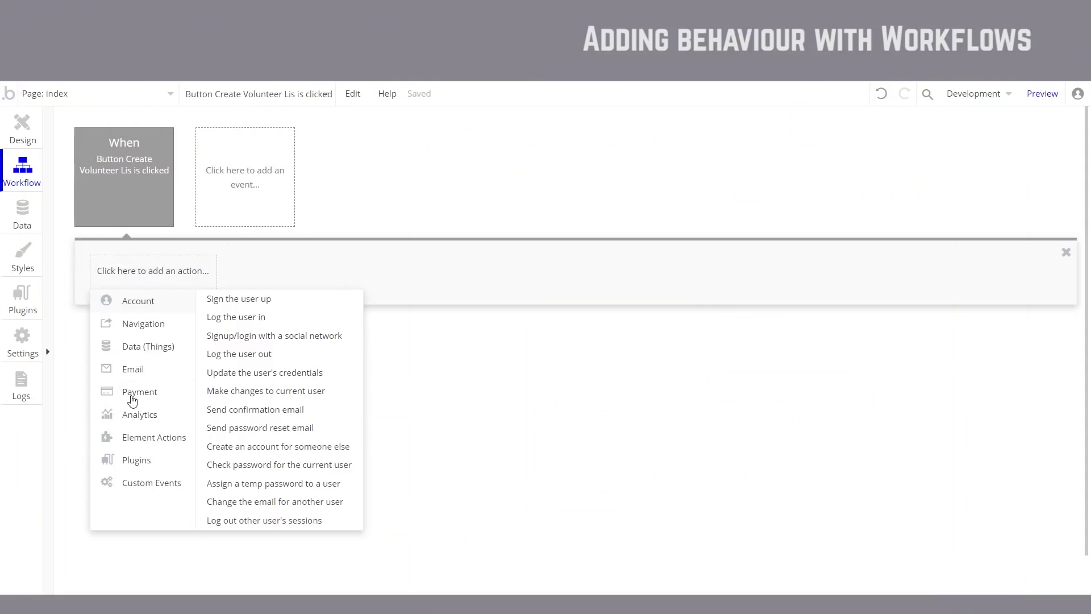
Step: Add a 'Create a new thing' action with type listing, then preview the app
mouse_move(168, 352)
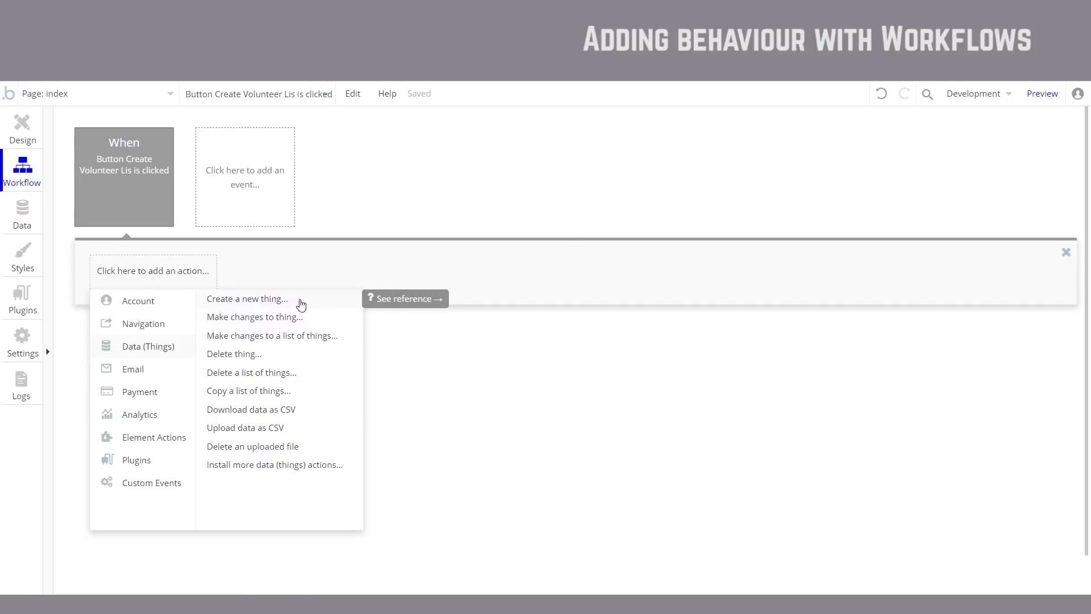
click(301, 305)
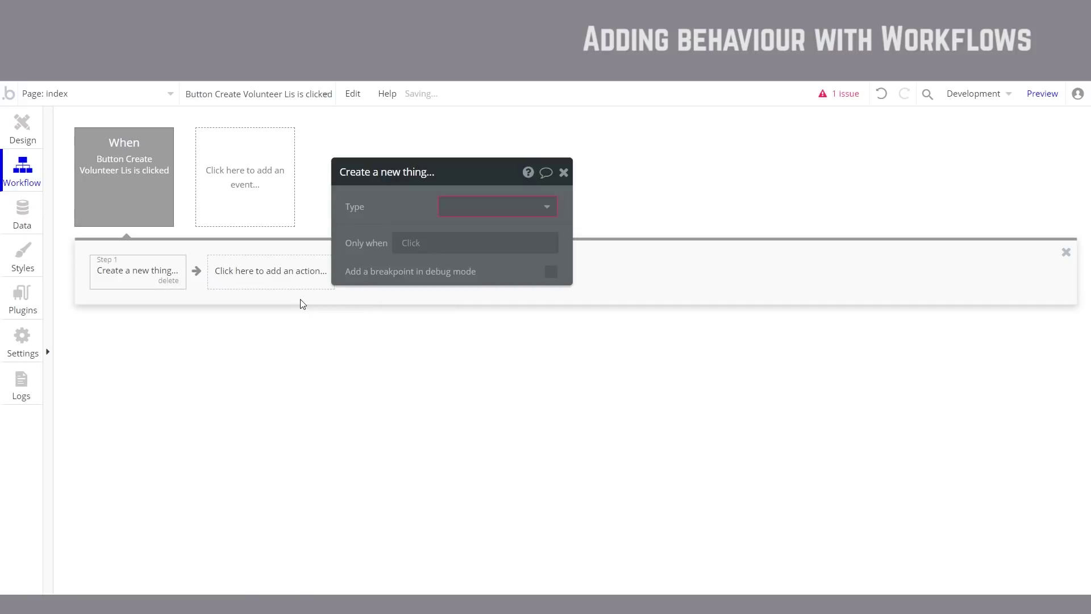
click(549, 208)
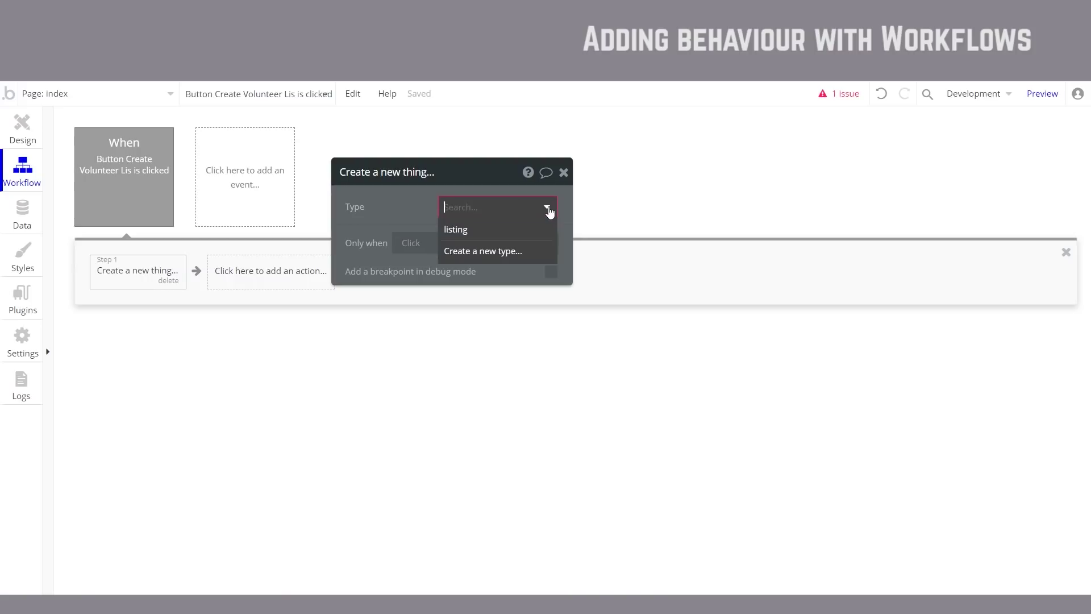
click(489, 236)
drag(408, 220, 589, 241)
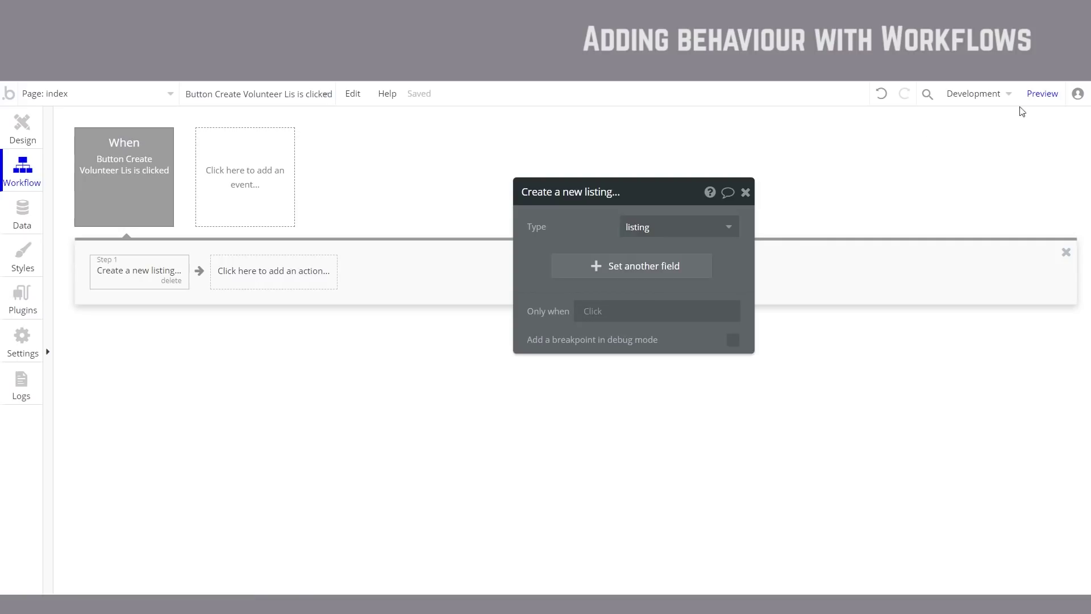
click(1042, 98)
Step: In Data > App data, show All listings and edit the one entry created Oct 17, 2018
click(18, 213)
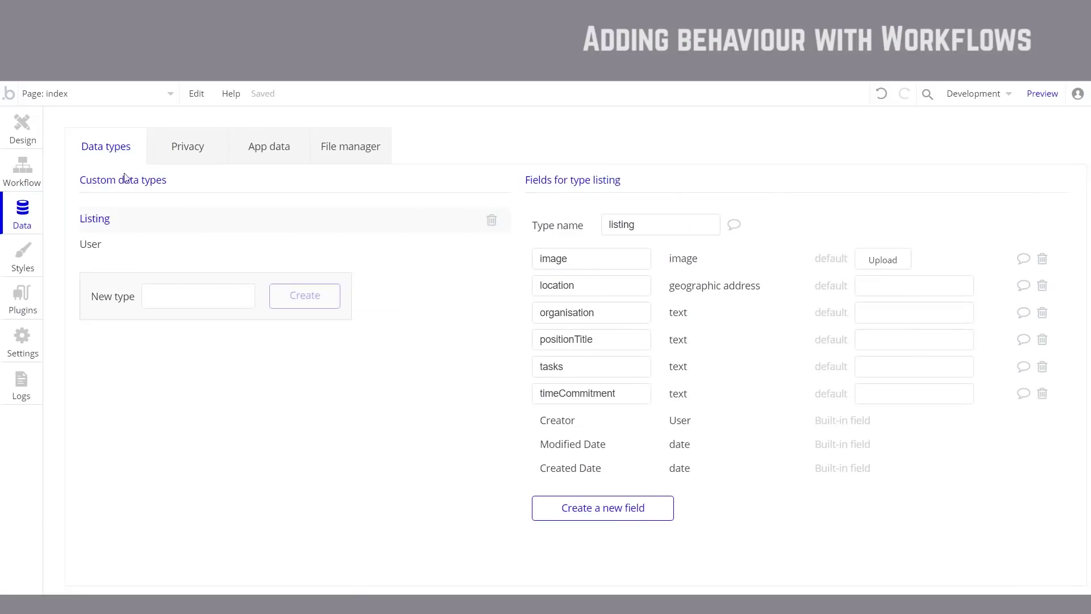
click(281, 159)
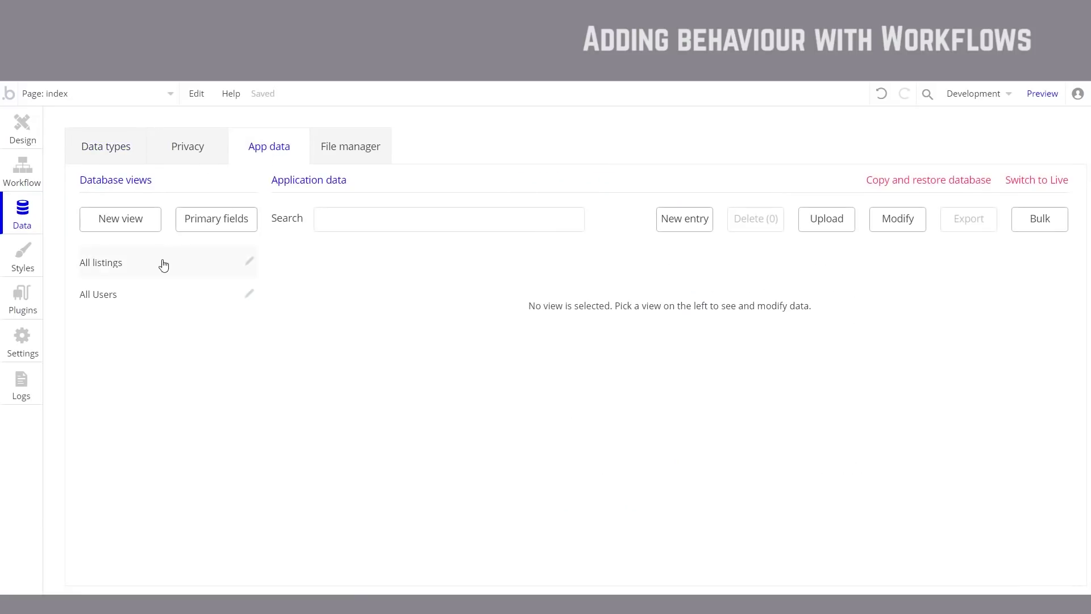
click(121, 263)
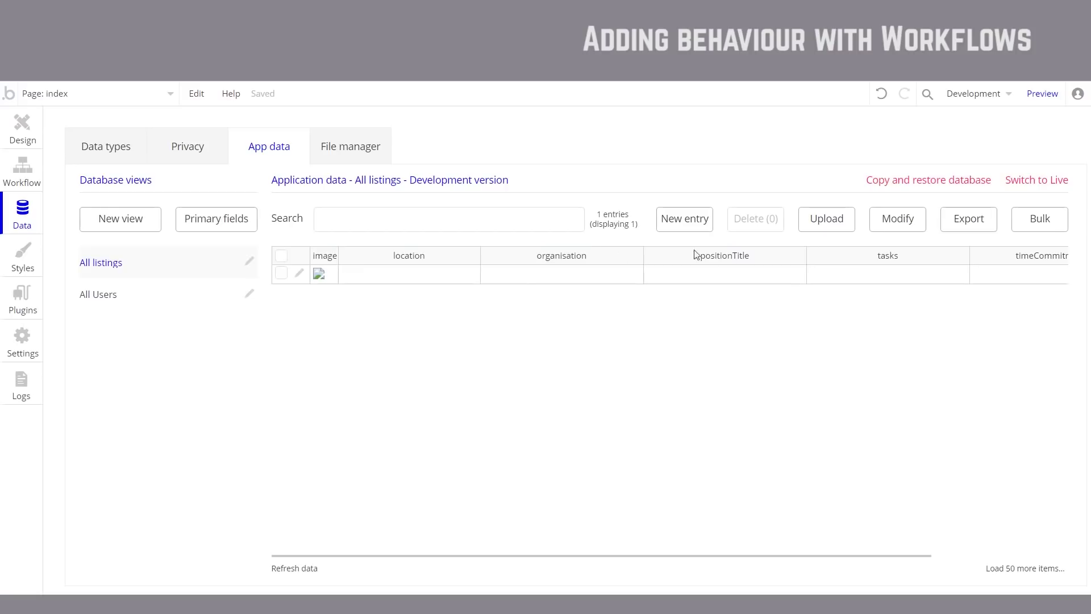
click(300, 278)
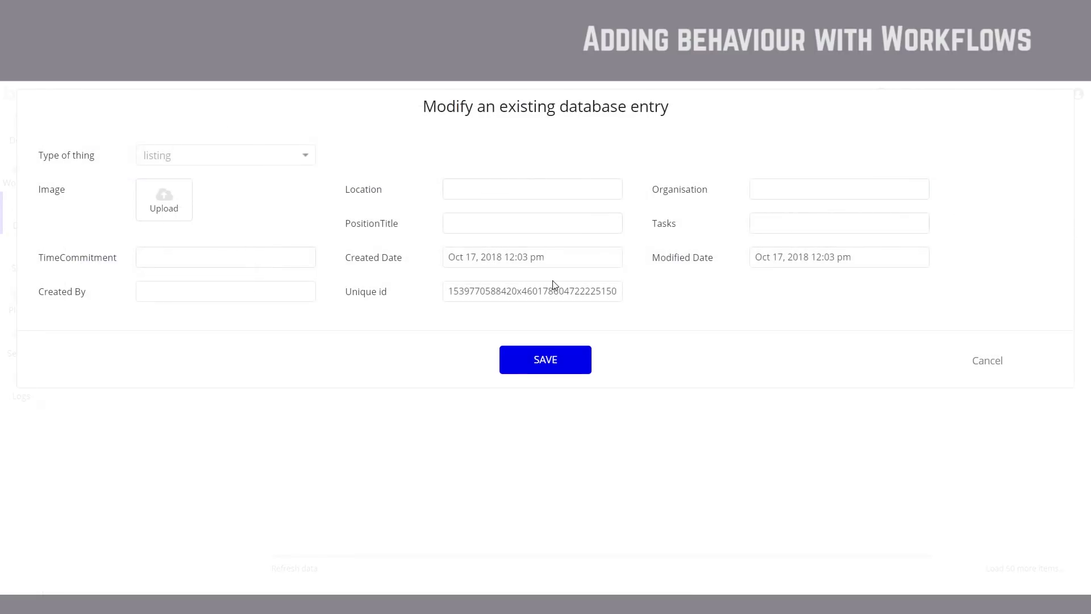
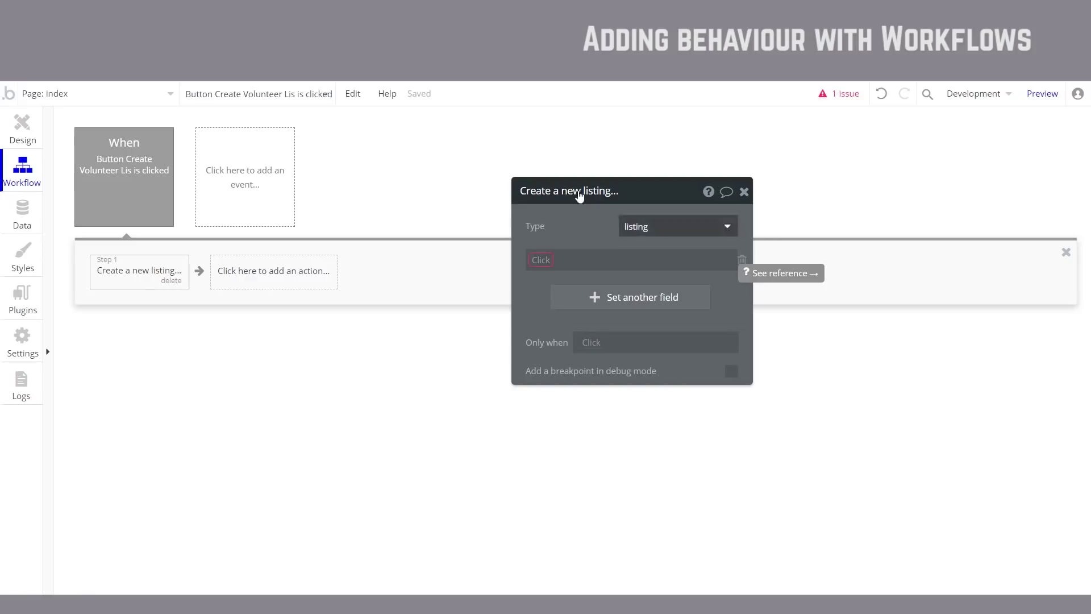
Step: Map the new listing's positionTitle field to Input Position title's value
click(545, 260)
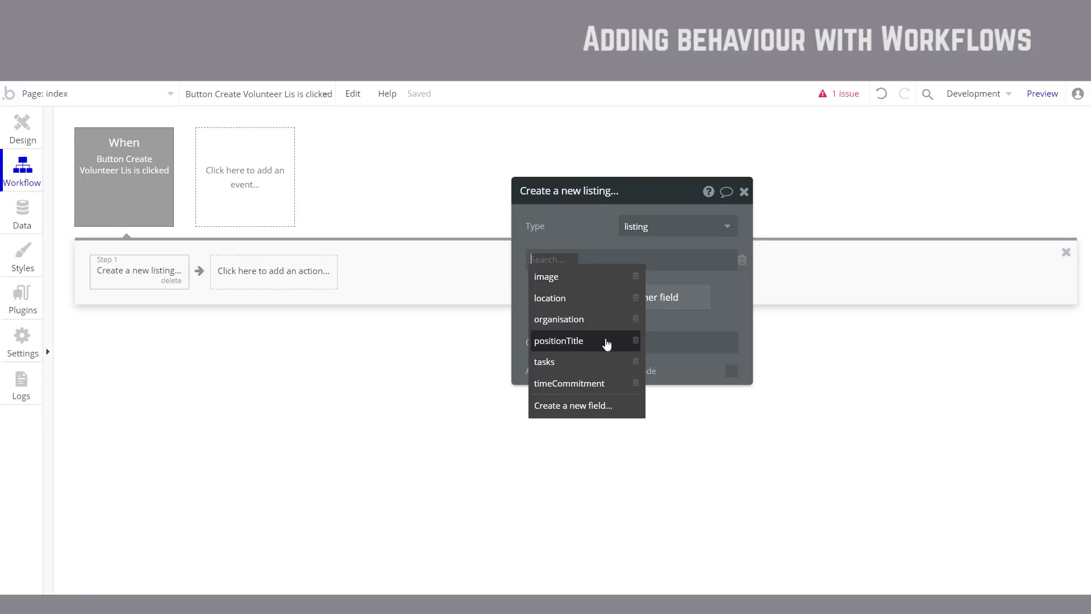
click(578, 343)
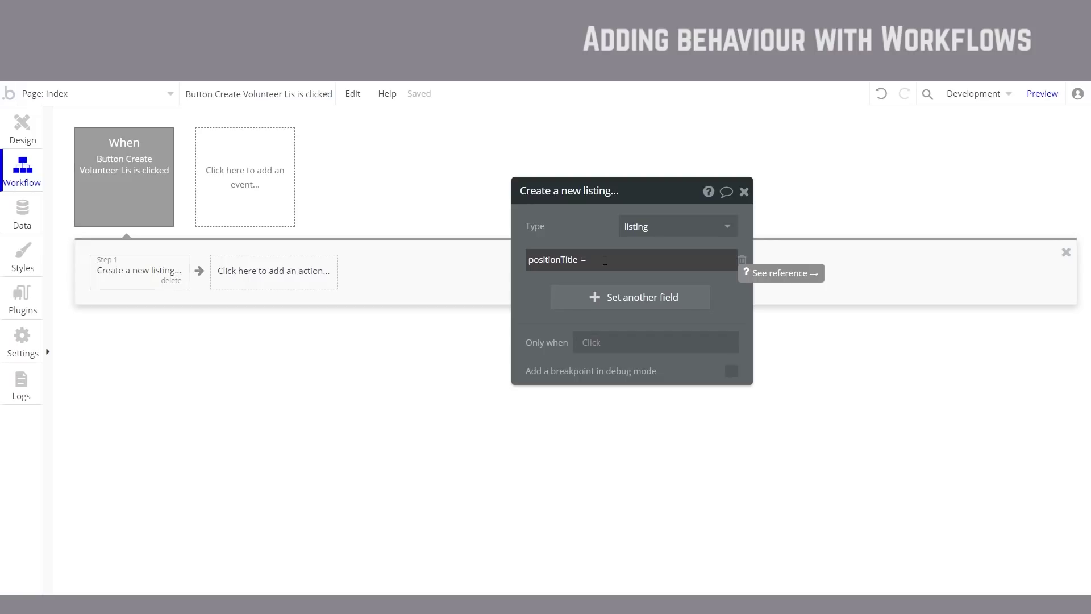
click(604, 261)
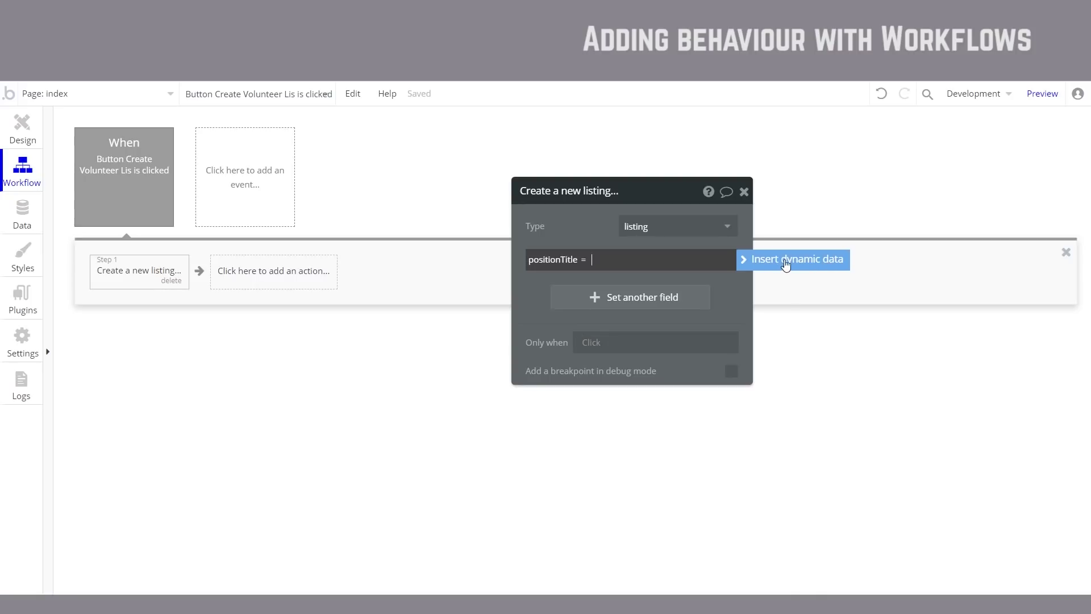
text(hghfgh)
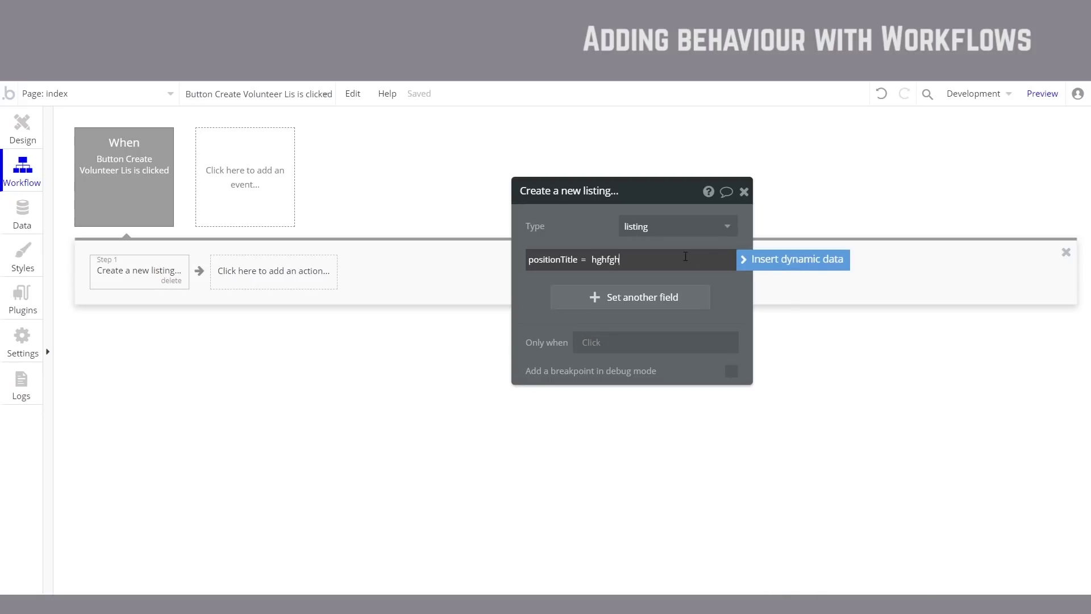
key(BackSpace)
key(BackSpace)
key(BackSpace)
key(BackSpace)
key(BackSpace)
click(763, 265)
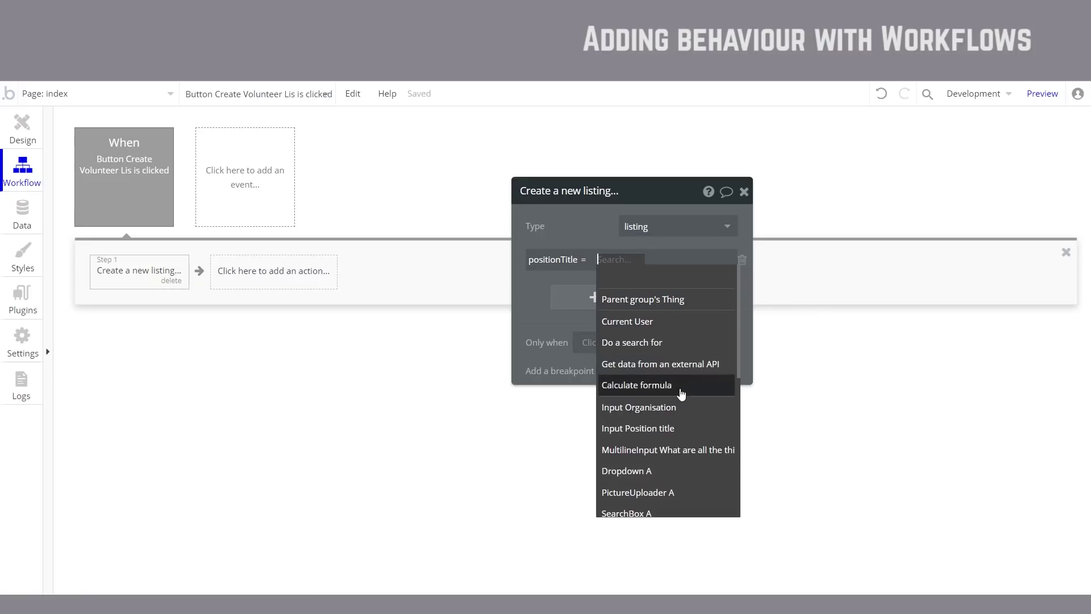
scroll(675, 414, down, 2)
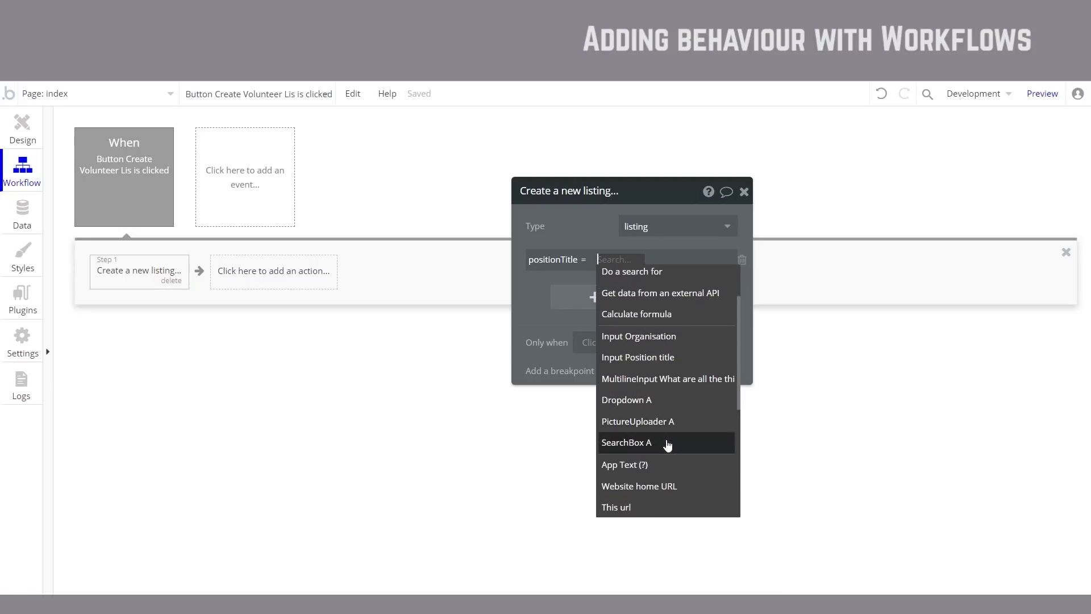
click(674, 360)
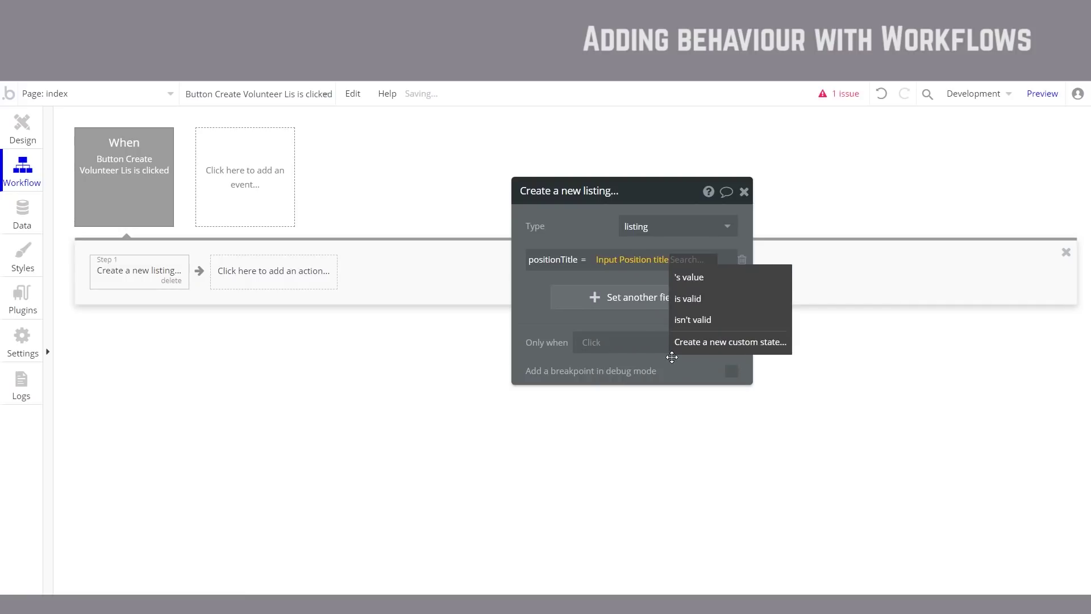
click(724, 284)
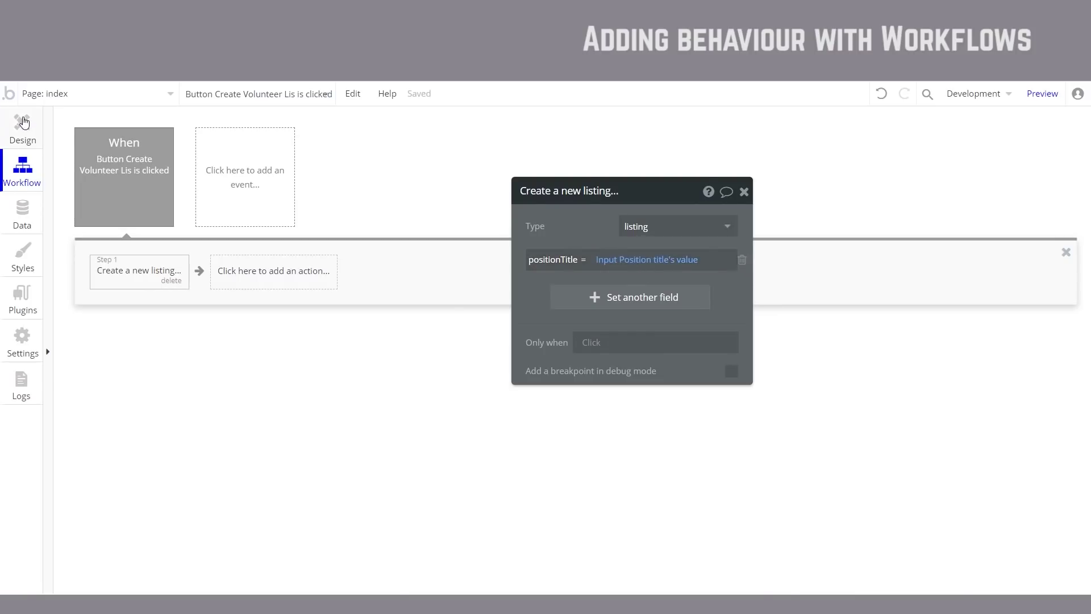
Step: On the Design tab, inspect the Position title input's placeholder text
click(22, 130)
click(464, 250)
drag(574, 272, 702, 287)
click(790, 268)
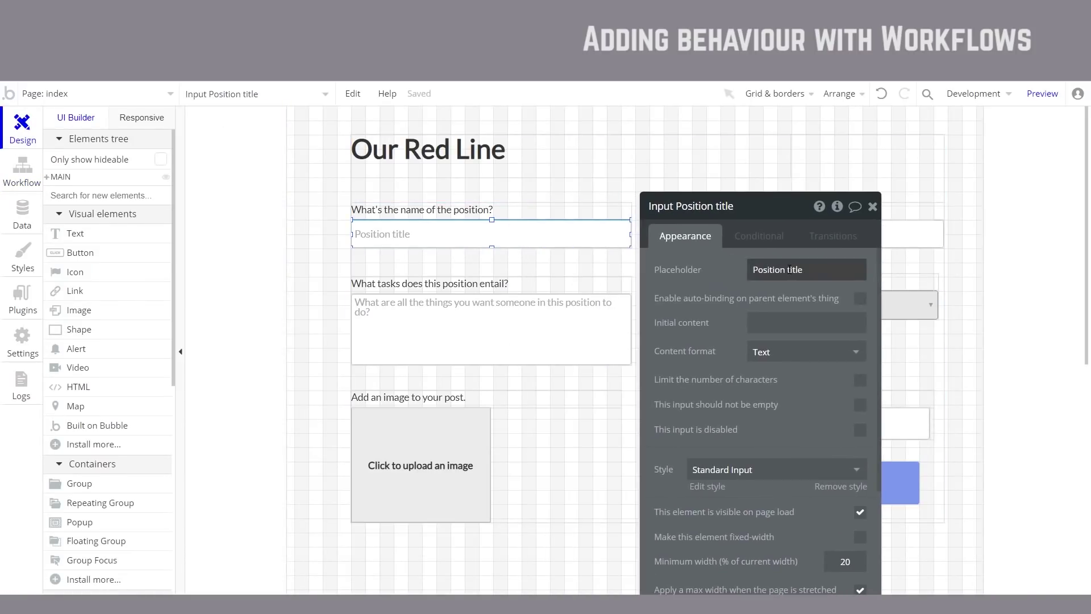
drag(804, 269, 744, 271)
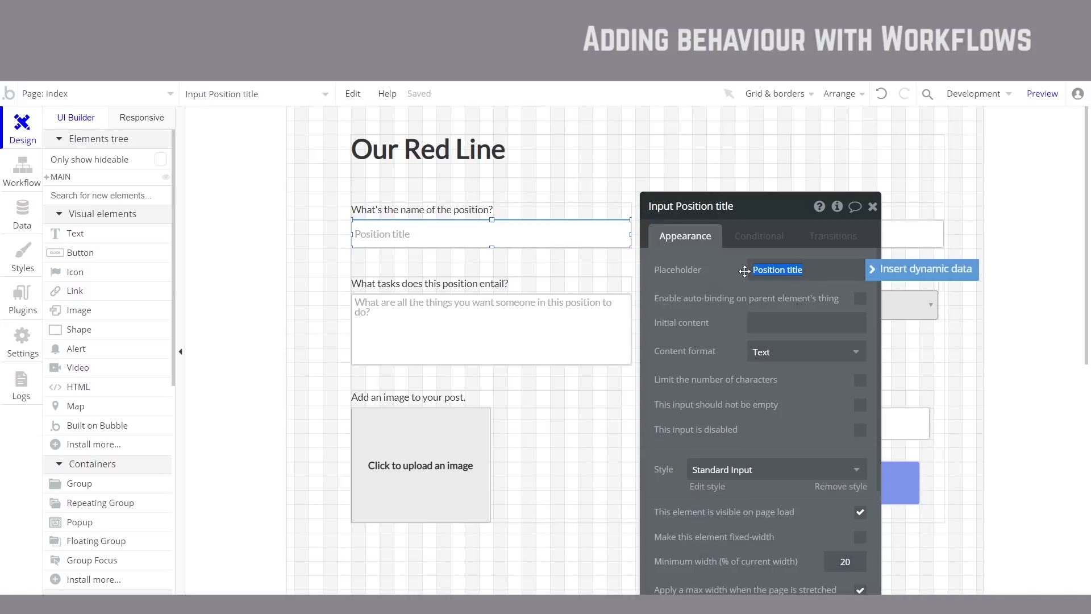
Step: Draw a test text input beside the form title, then delete it
scroll(107, 500, down, 4)
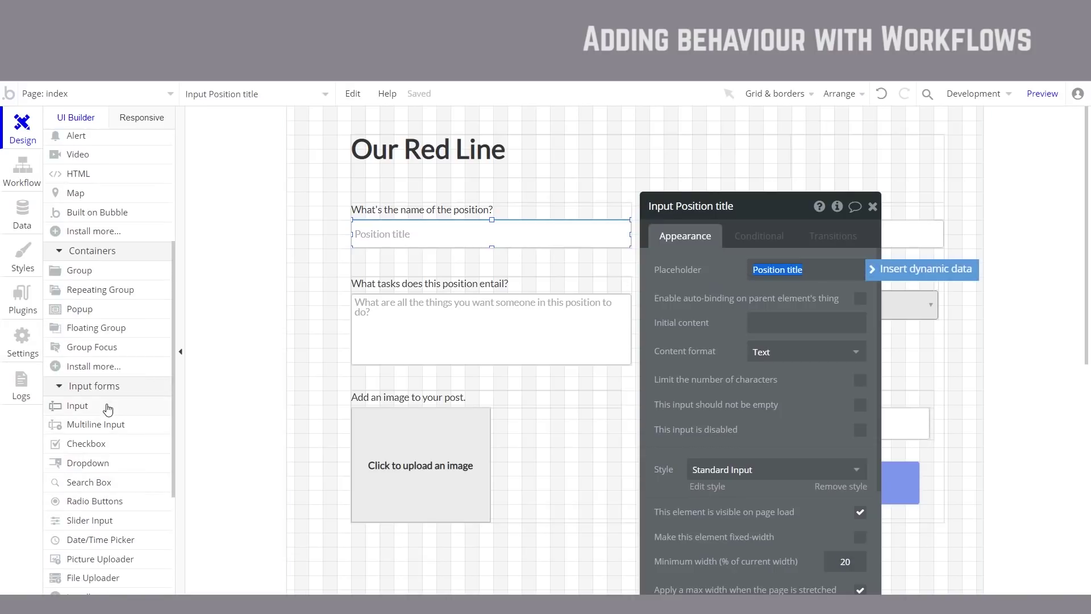
click(108, 409)
drag(611, 165, 779, 191)
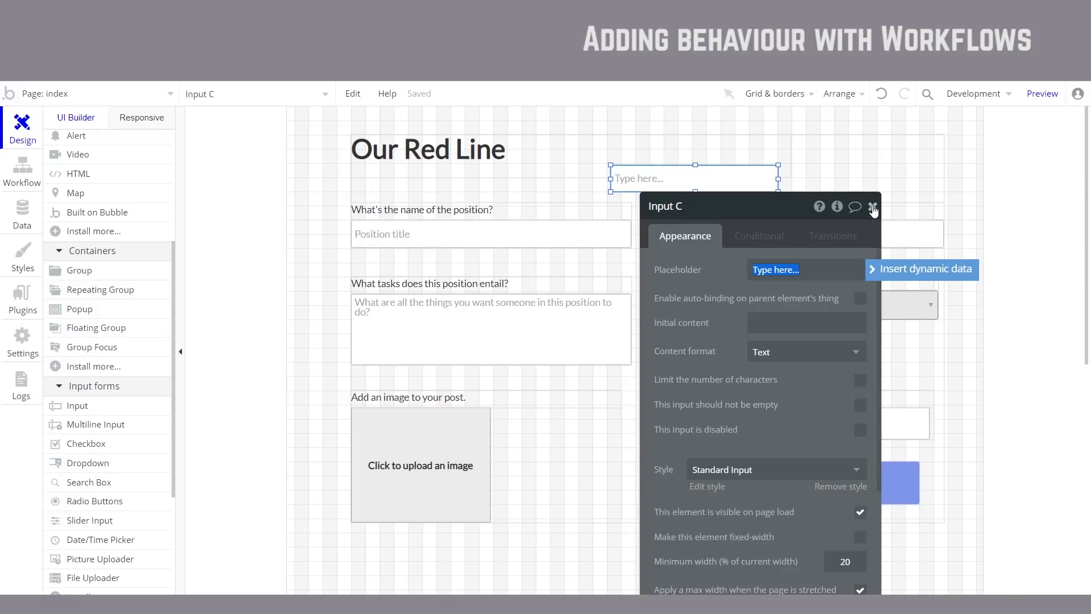
click(873, 207)
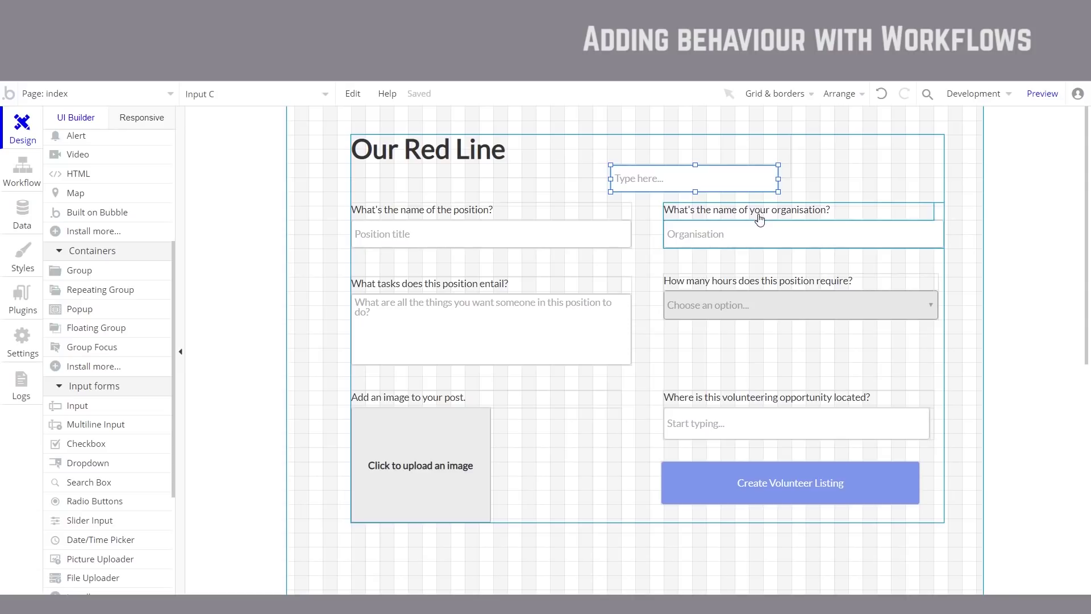
key(Delete)
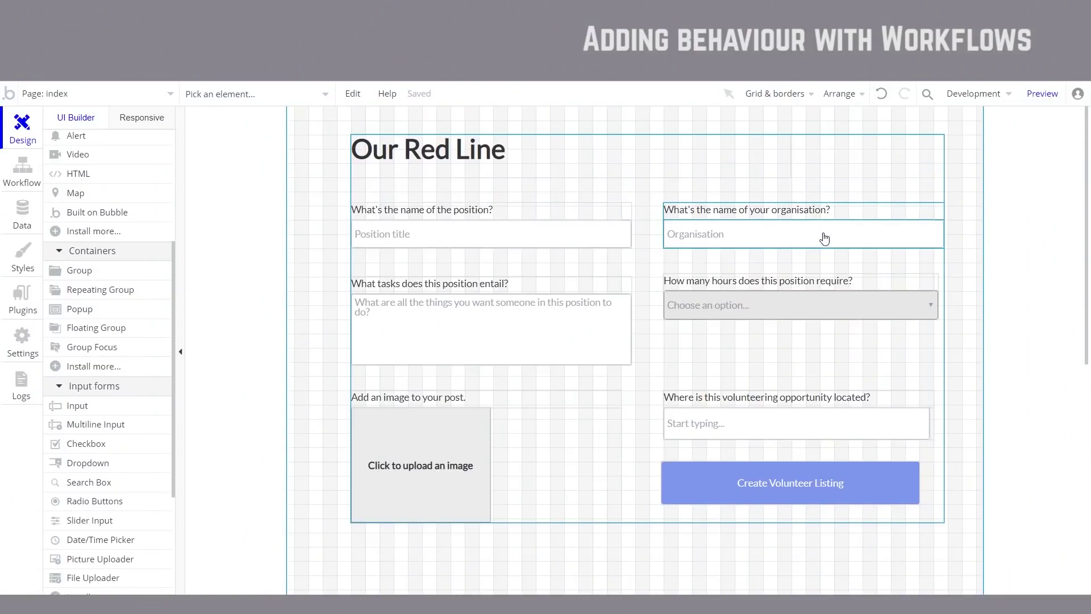
Step: Check the Organisation input, then rename the tasks multiline input to MultilineInput Tasks
double_click(825, 238)
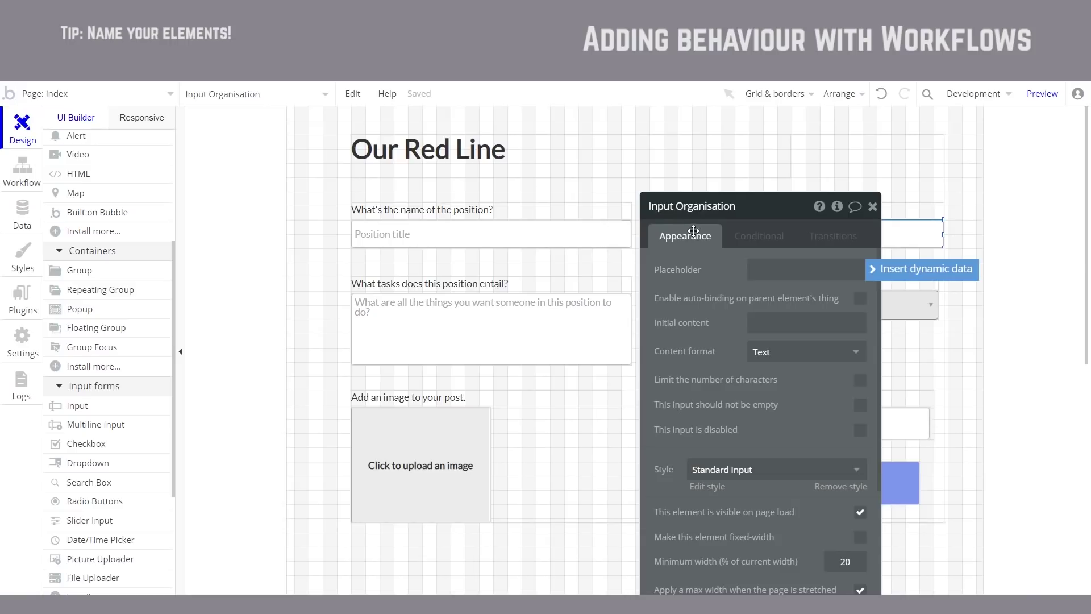
click(873, 208)
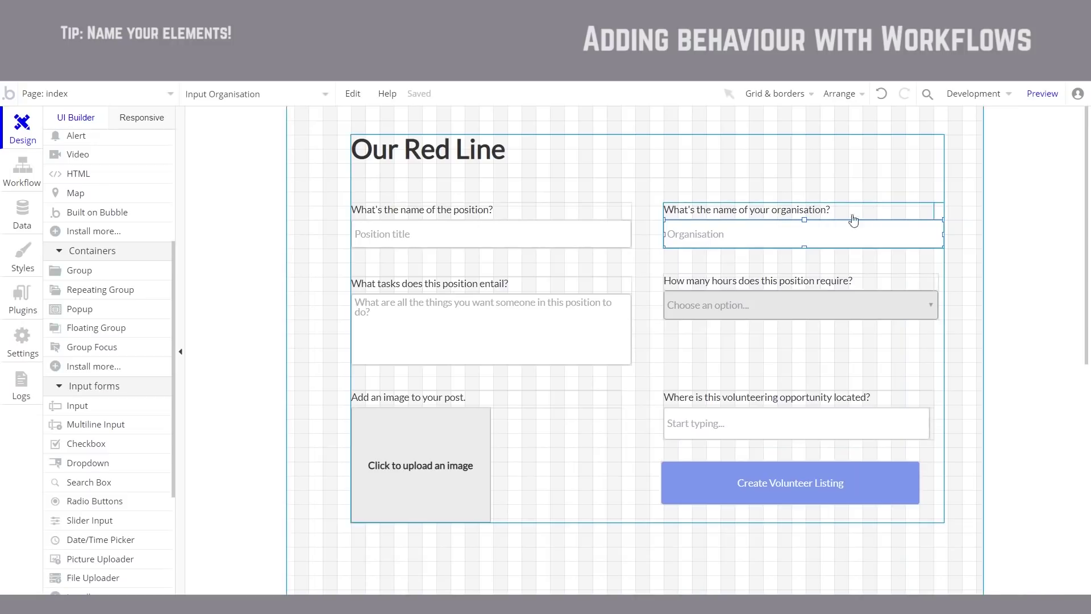
double_click(563, 321)
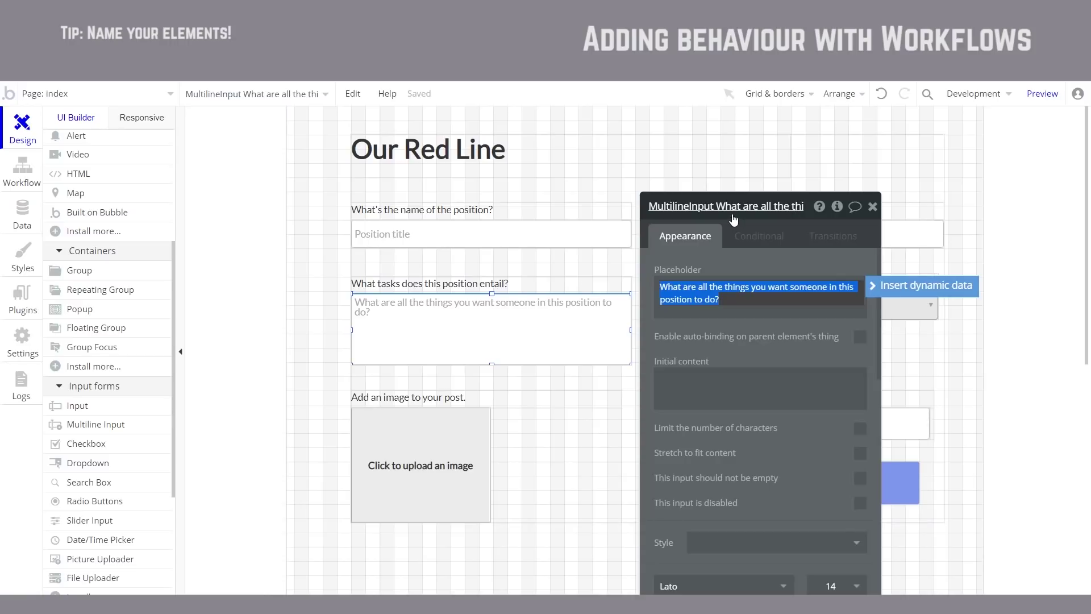
click(729, 211)
click(712, 212)
drag(715, 206, 907, 206)
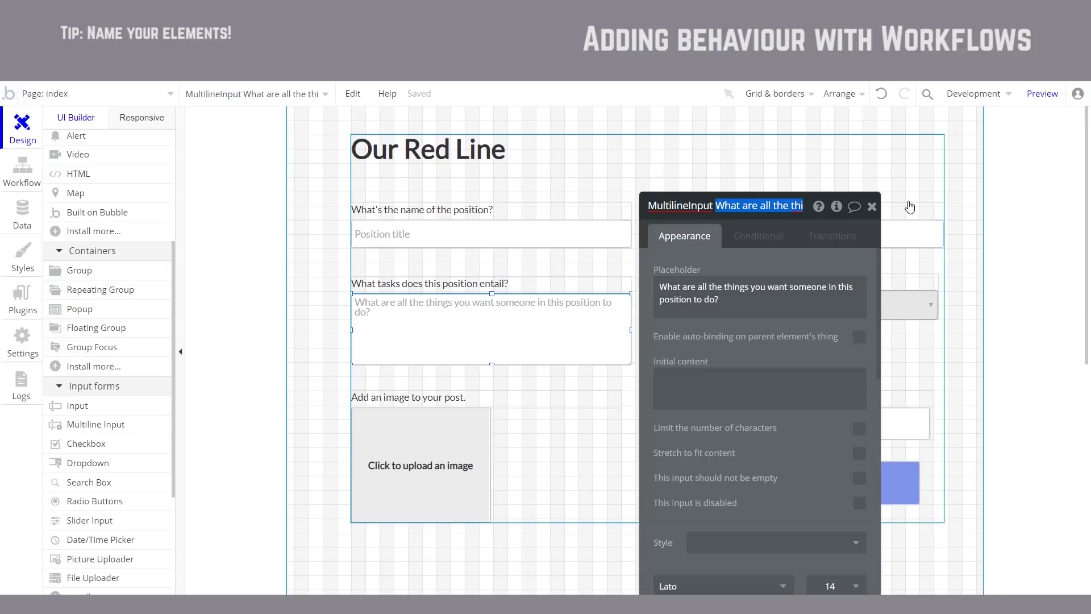
key(BackSpace)
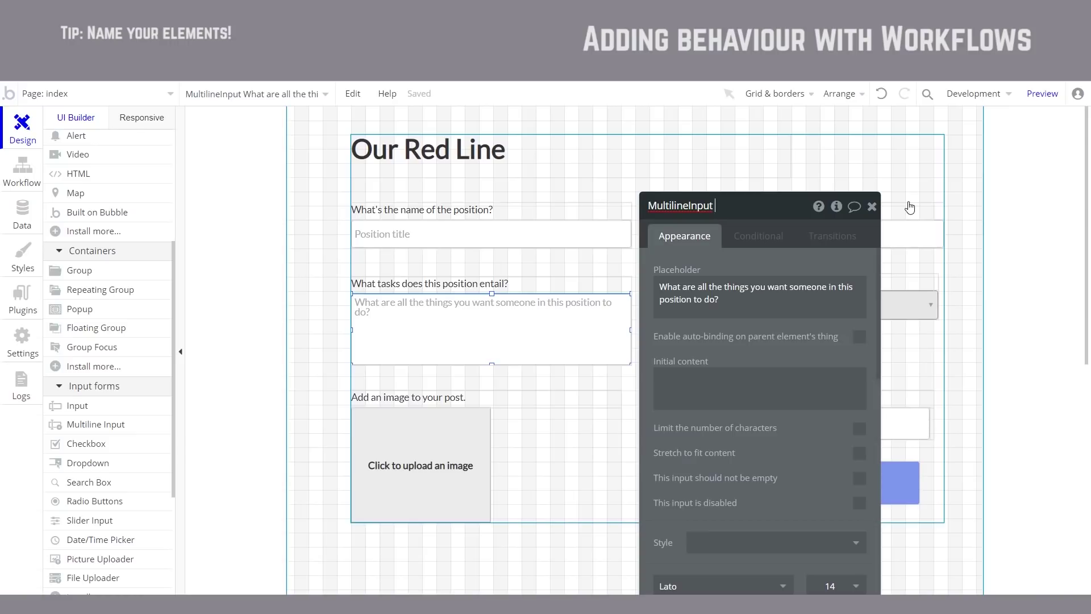
text(Tasks)
key(Escape)
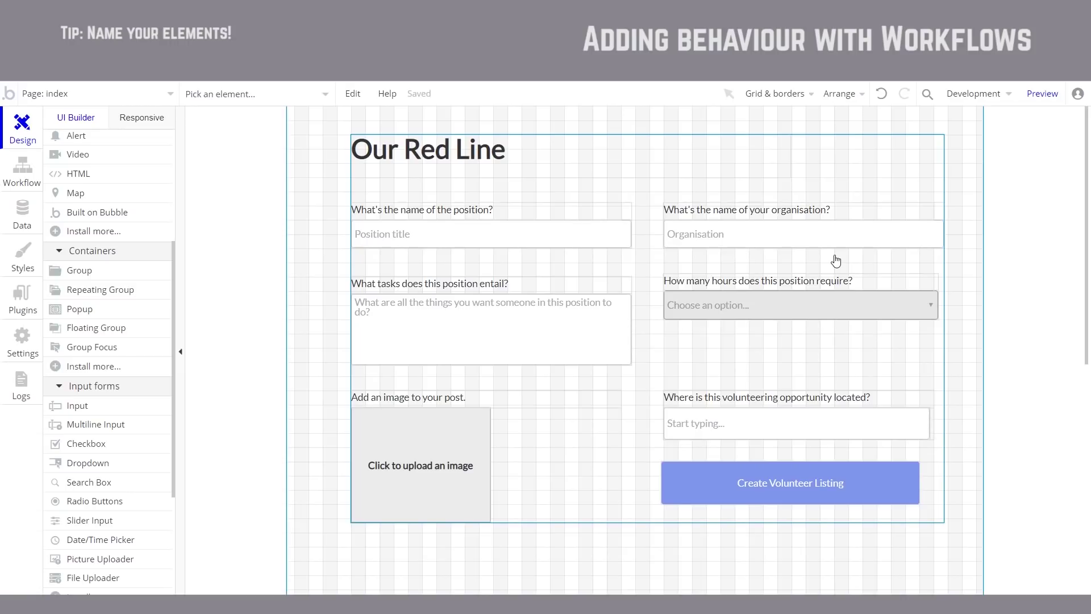
Step: Rename the hours dropdown to Dropdown Time Commitment and the uploader to PictureUploader Listing Image
double_click(770, 305)
click(731, 209)
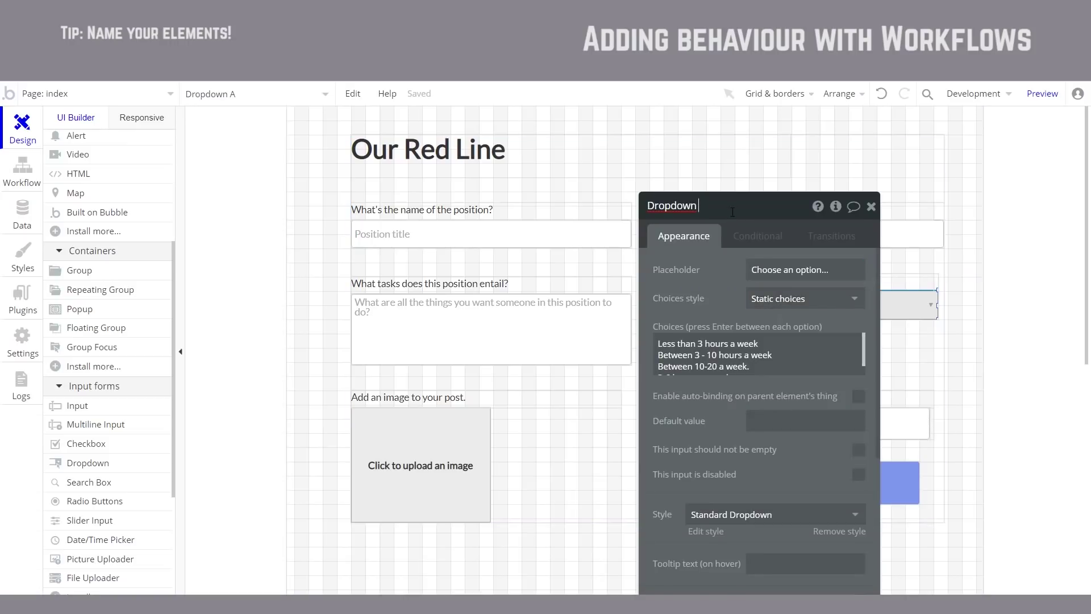
text(Time Commitment)
click(398, 449)
drag(756, 219, 742, 213)
click(722, 208)
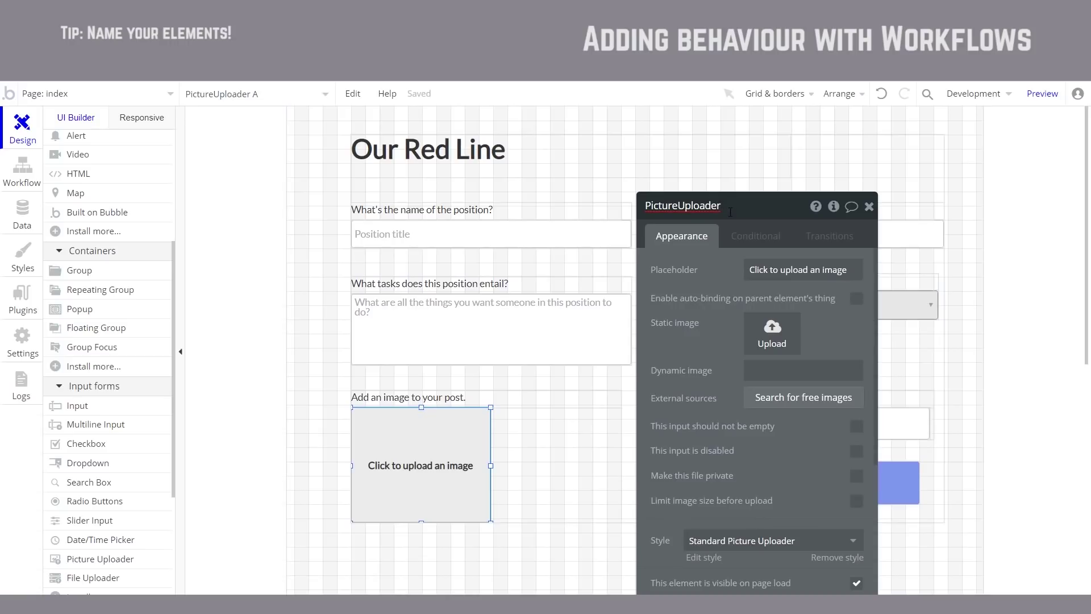
text(Listing Image)
key(Escape)
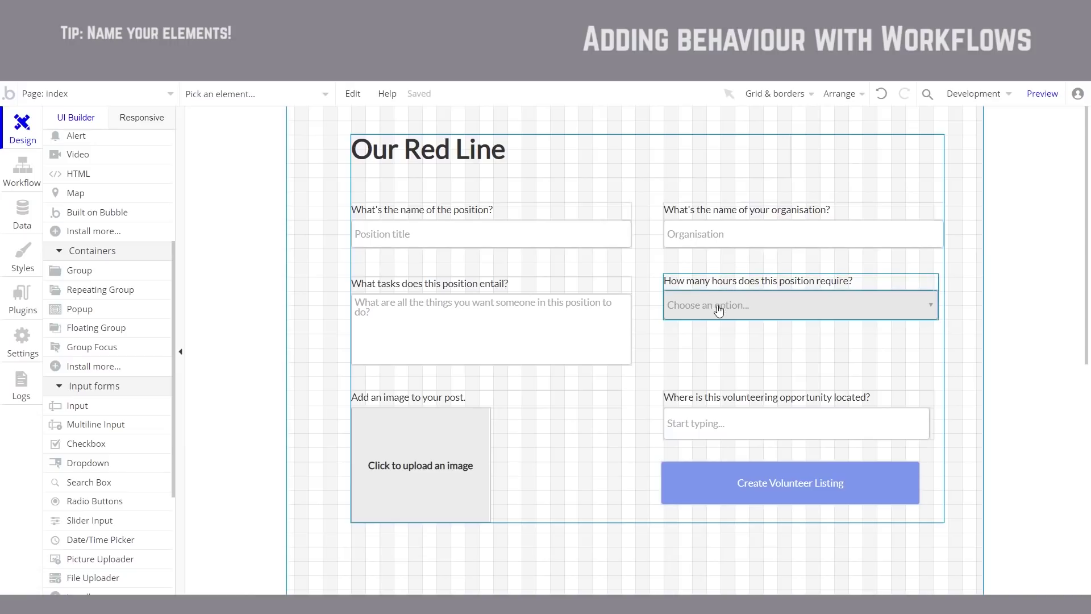
Step: Rename the location search box to SearchBox Location
click(738, 422)
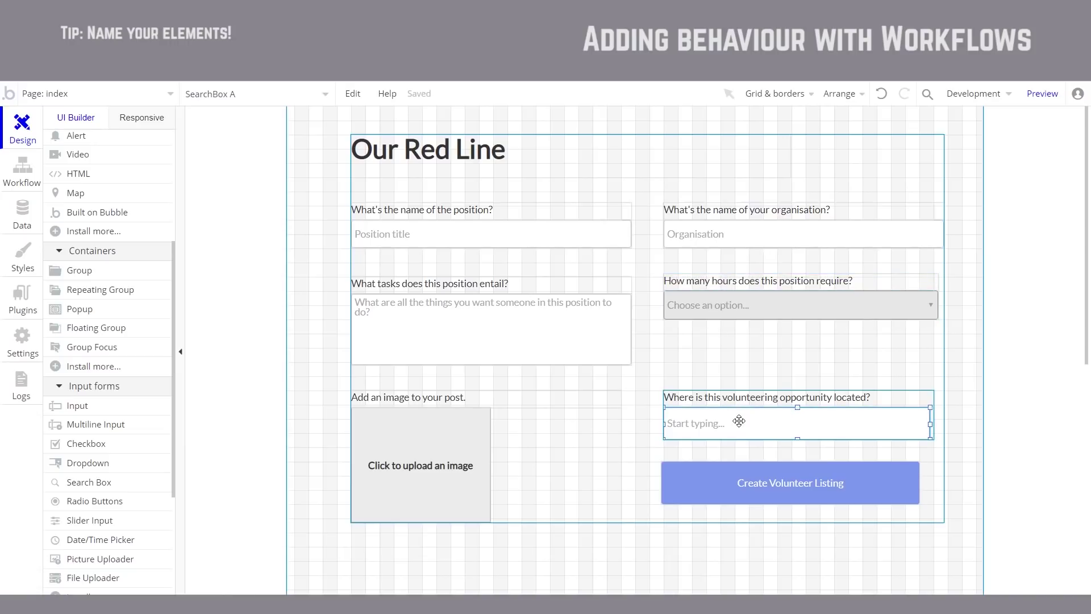
double_click(739, 421)
click(705, 206)
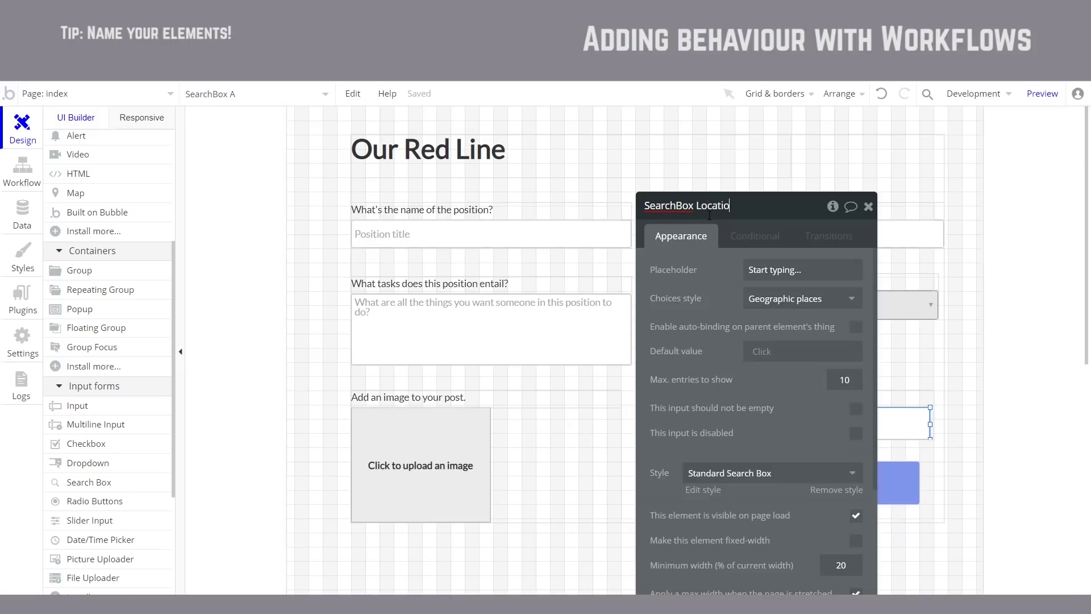
click(707, 257)
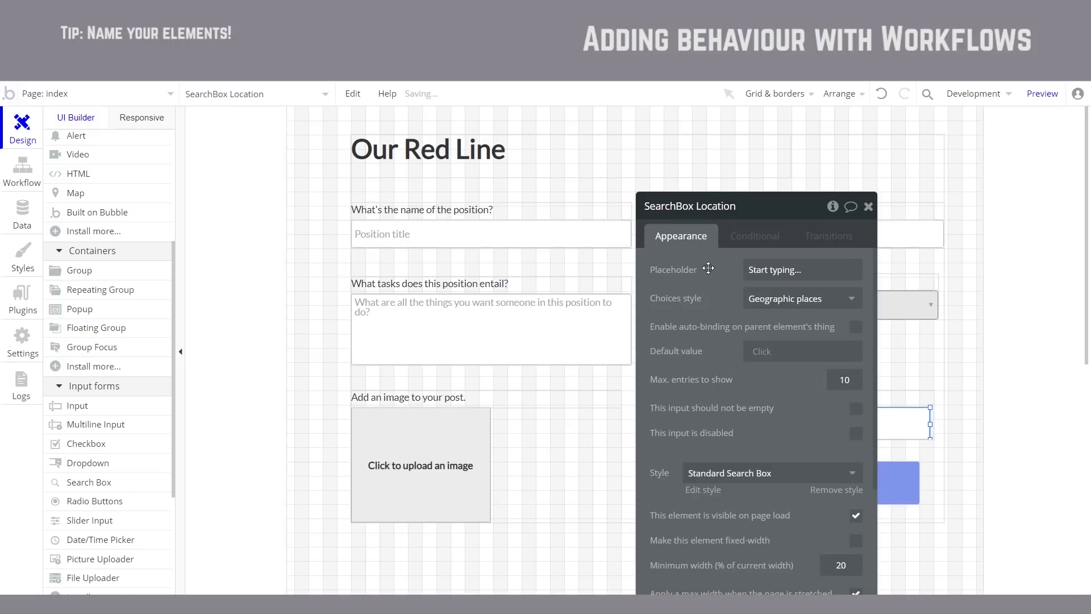
key(Escape)
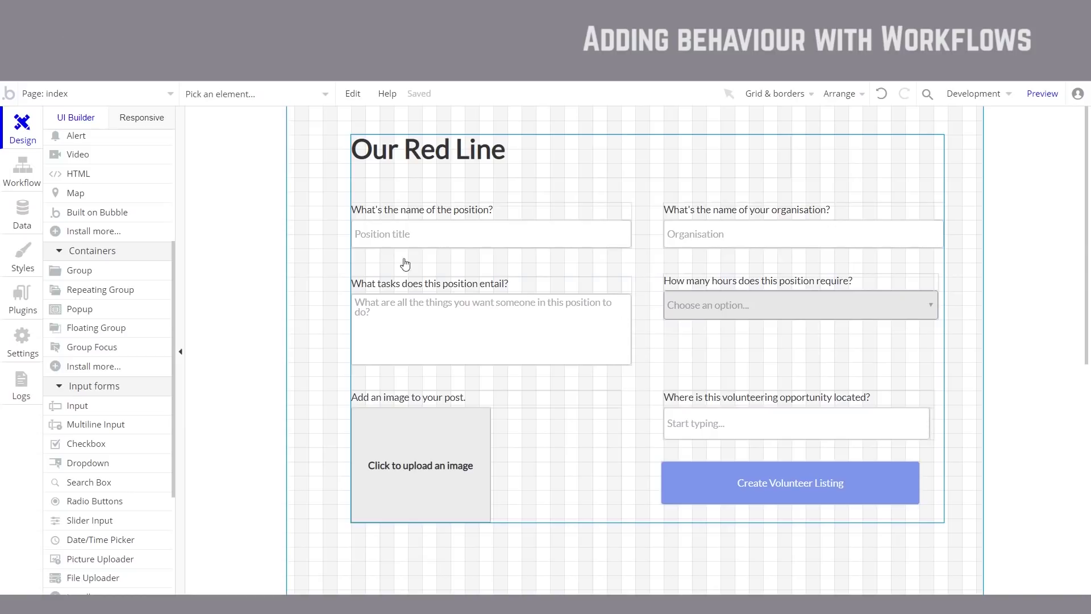
Step: In the Create Volunteer Listing workflow, map organisation to Input Organisation's value
click(22, 181)
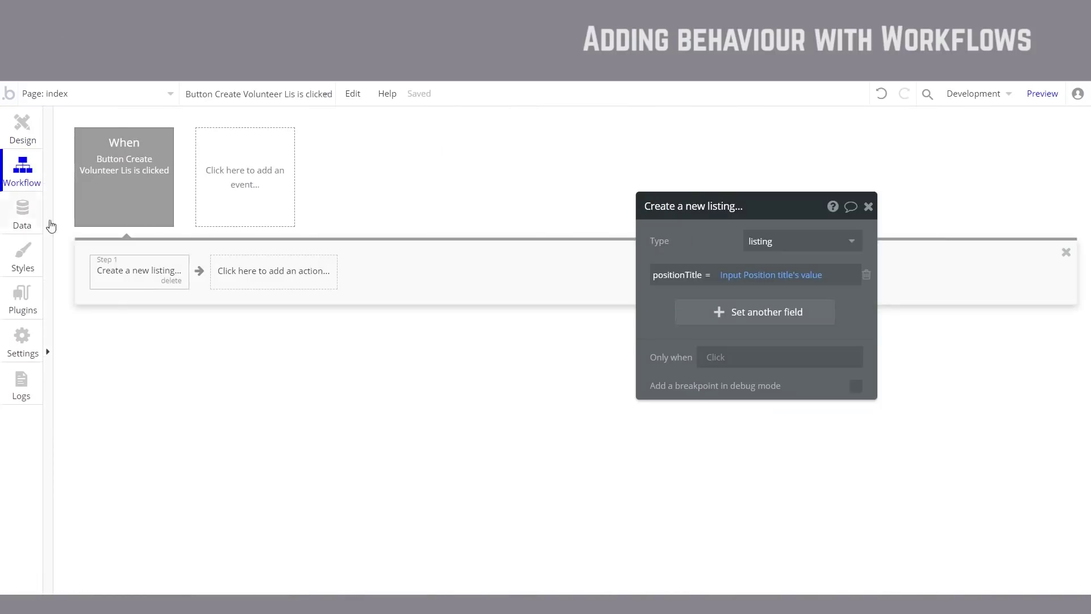
click(717, 311)
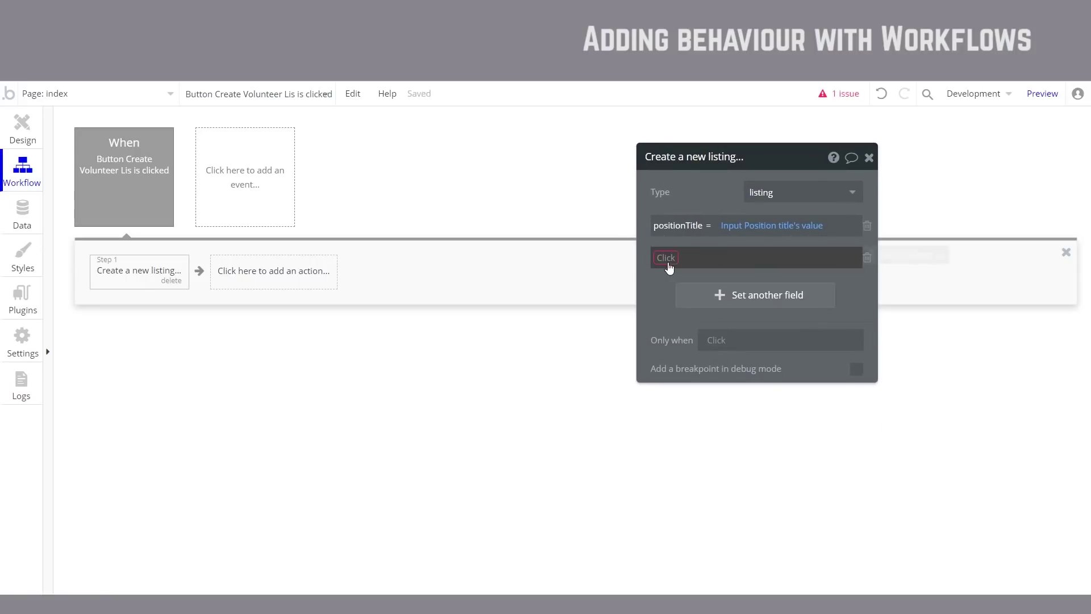
click(666, 260)
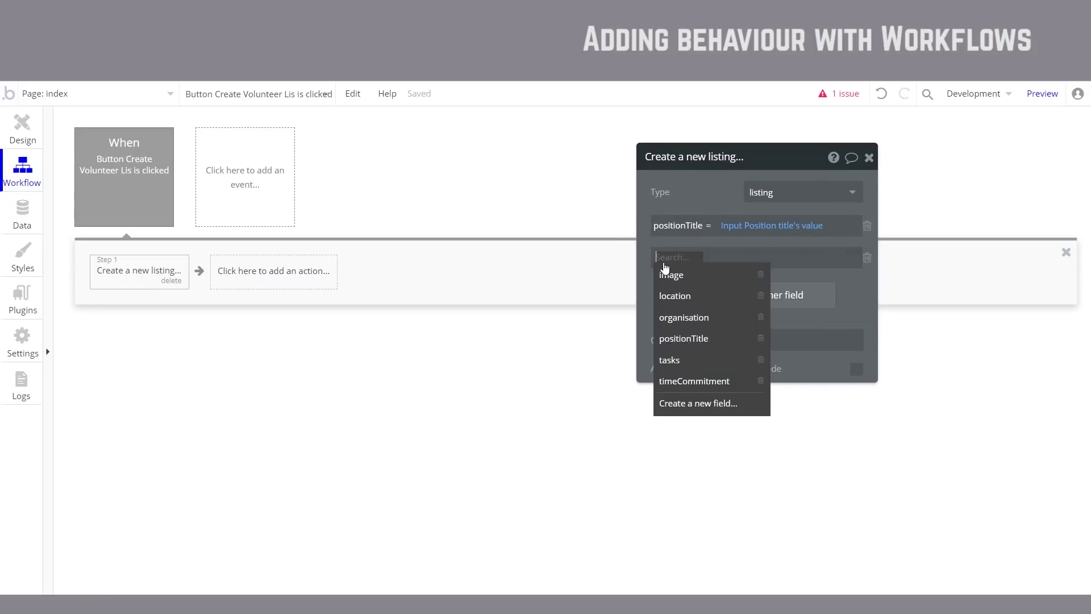
click(703, 319)
click(728, 264)
click(910, 258)
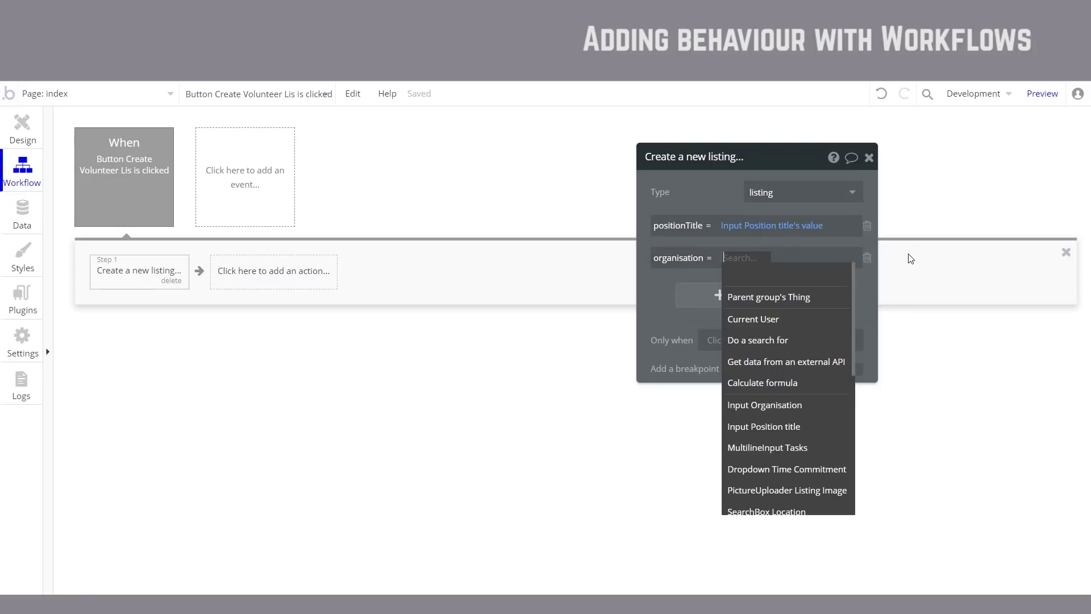
click(815, 412)
click(843, 277)
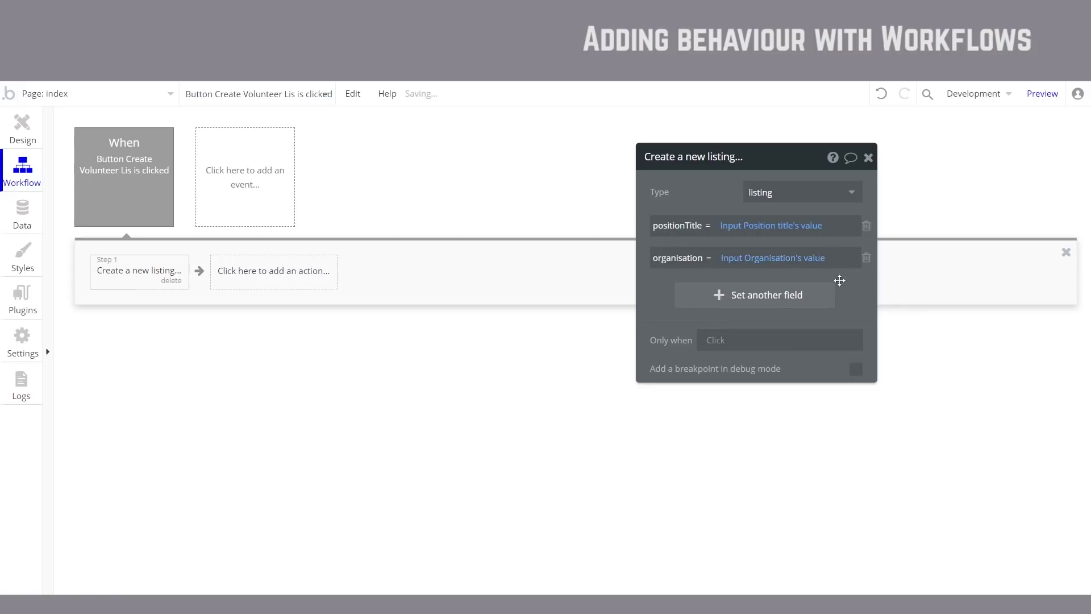
Step: Map the listing's image field to PictureUploader Listing Image's value
click(720, 295)
click(668, 290)
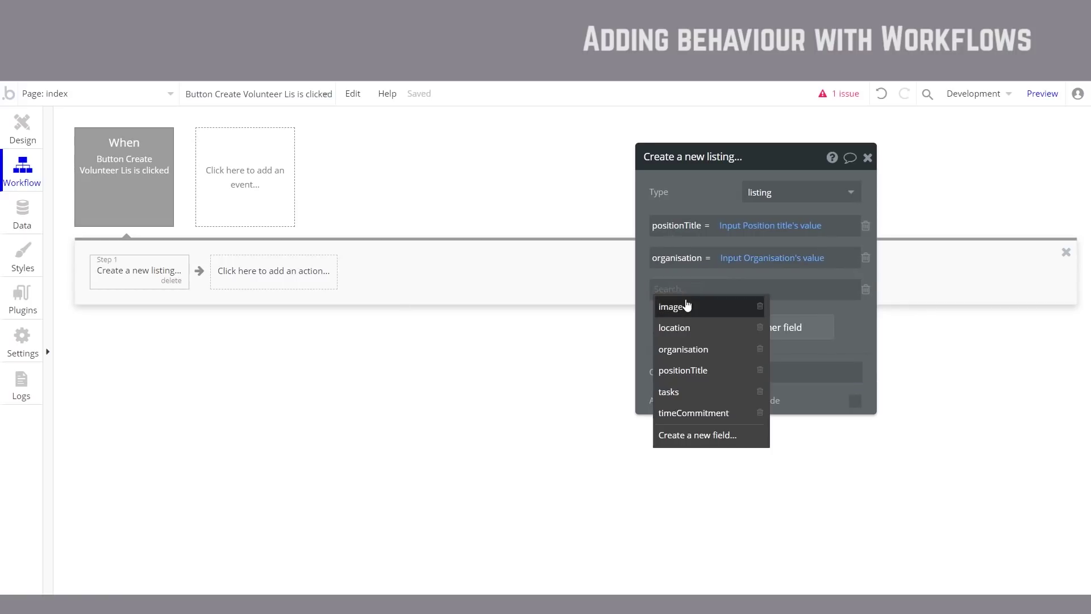
click(688, 305)
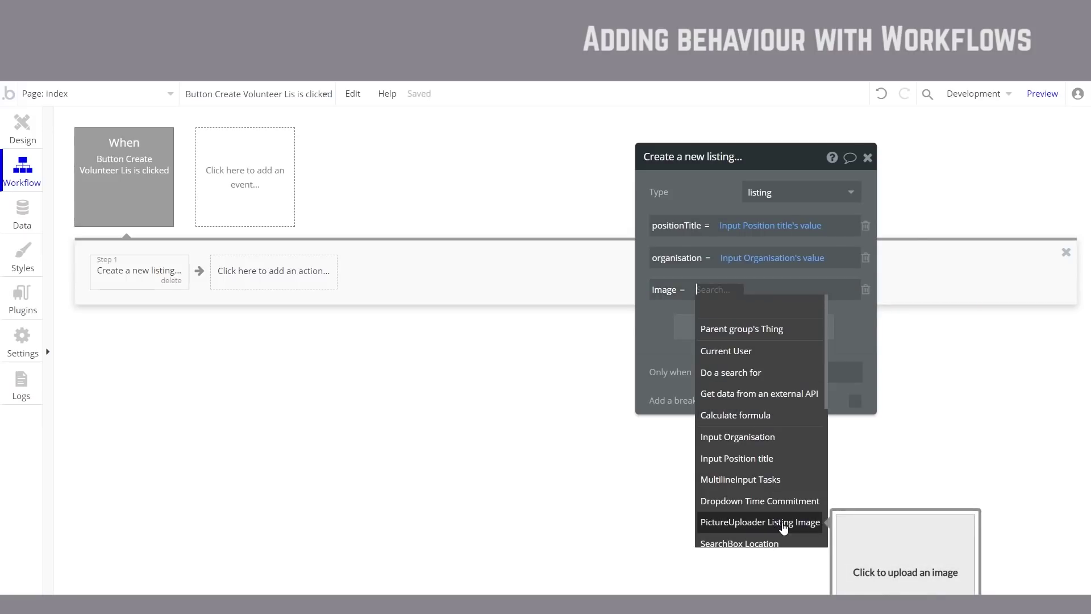
click(783, 528)
click(721, 323)
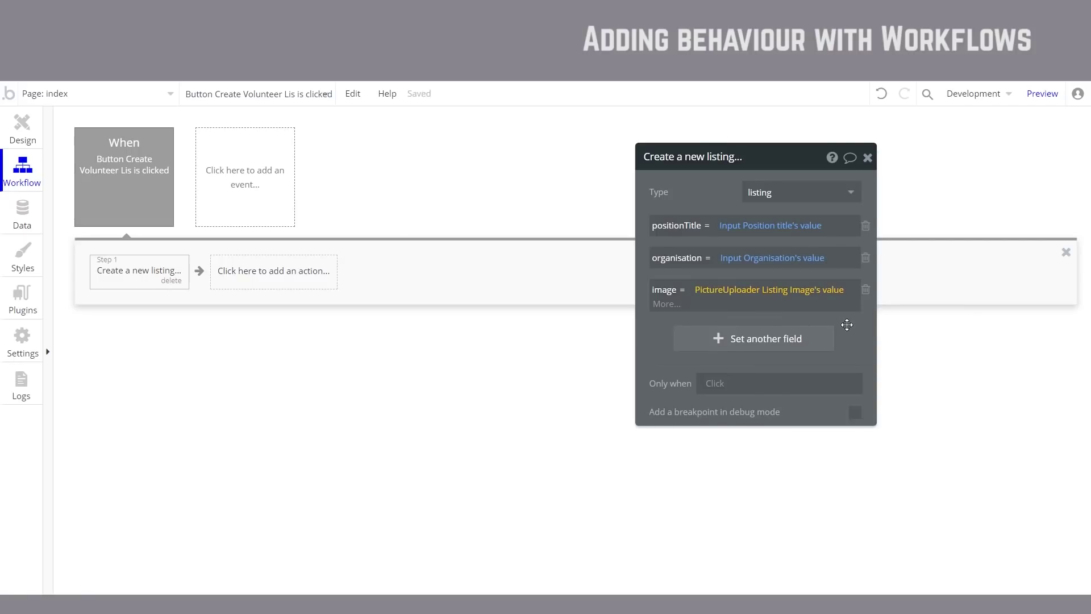
click(751, 337)
click(665, 322)
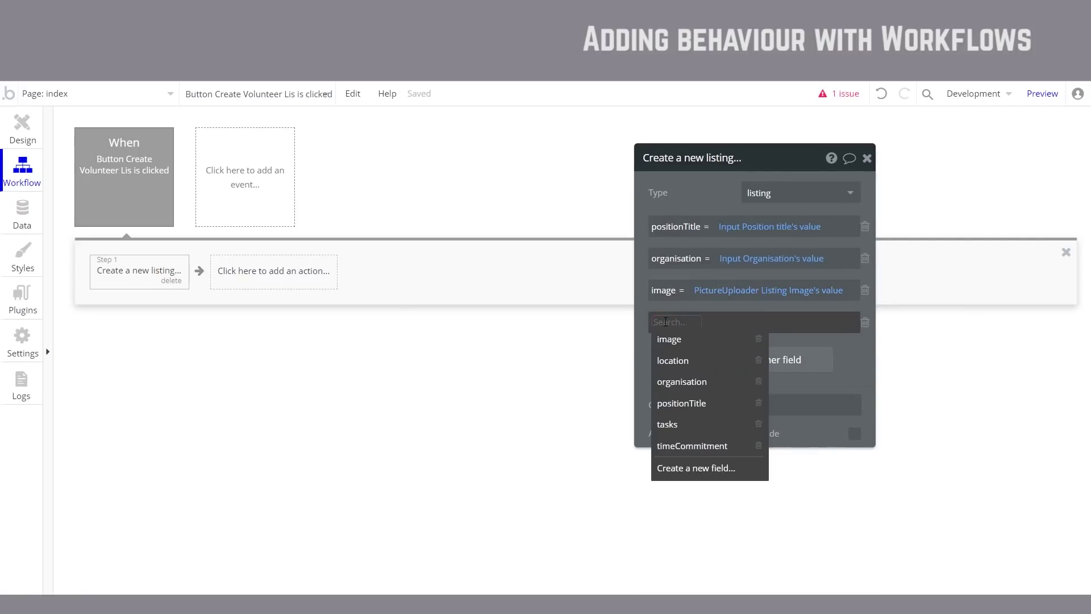
Step: Map the listing's location field to SearchBox Location's value
click(679, 360)
click(718, 323)
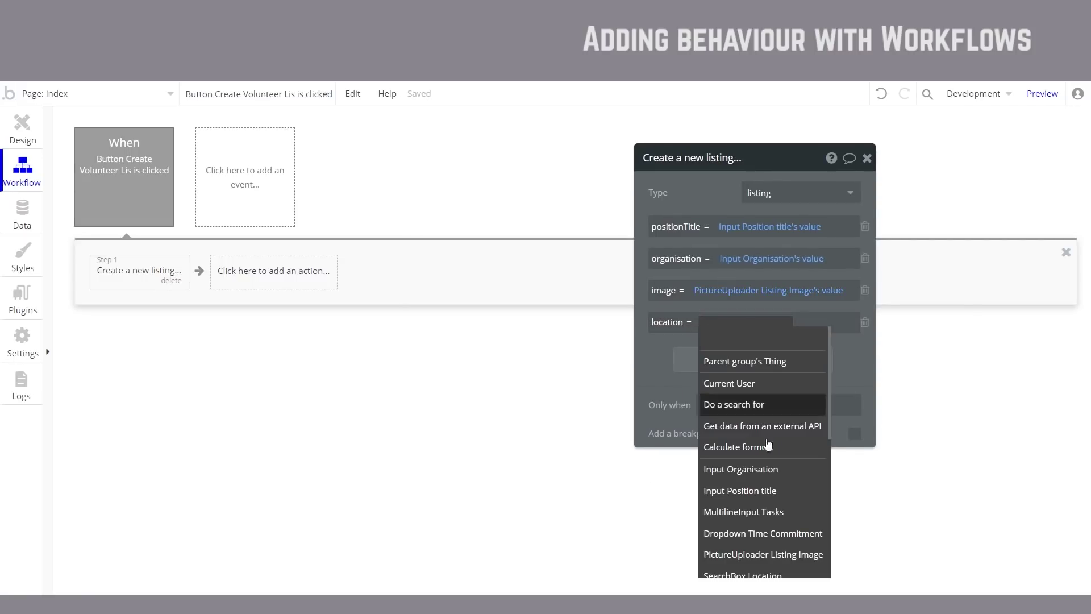
scroll(768, 455, down, 2)
click(768, 505)
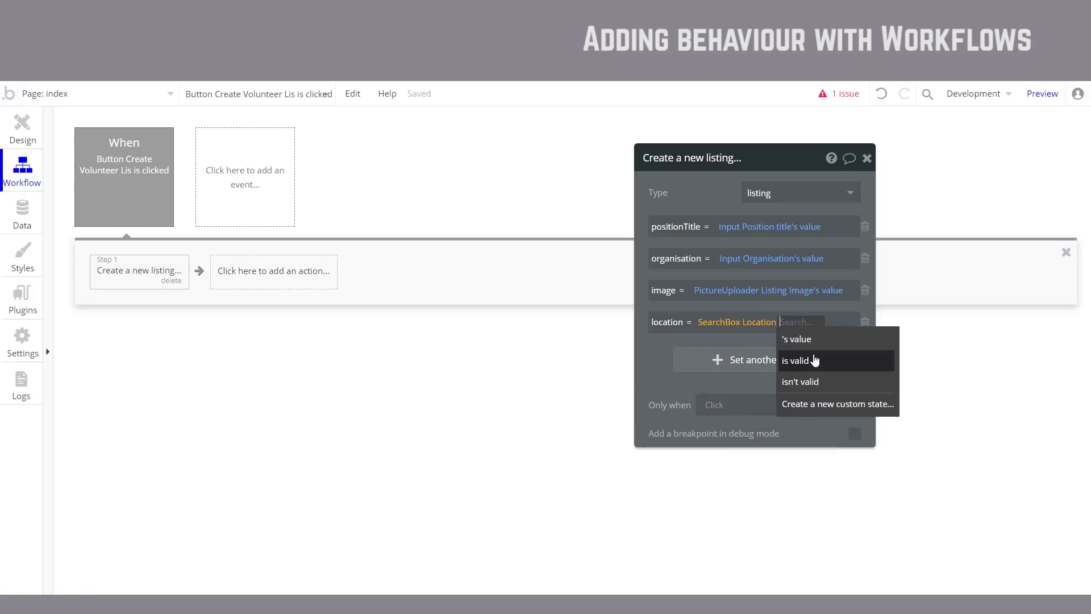
click(821, 341)
Step: Map the tasks field to MultilineInput Tasks's value
click(726, 367)
click(669, 353)
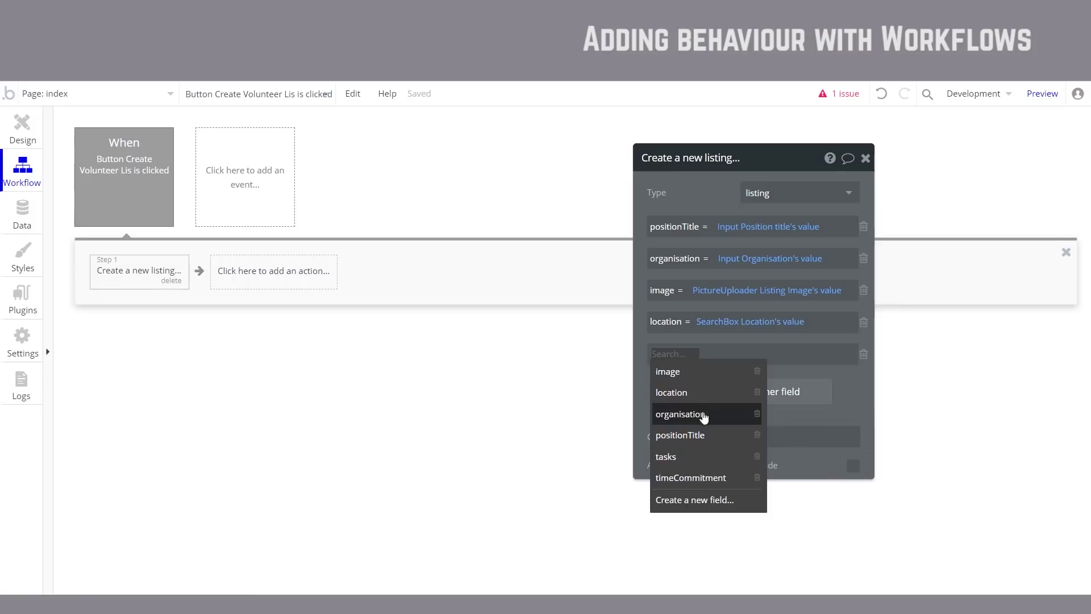
click(701, 458)
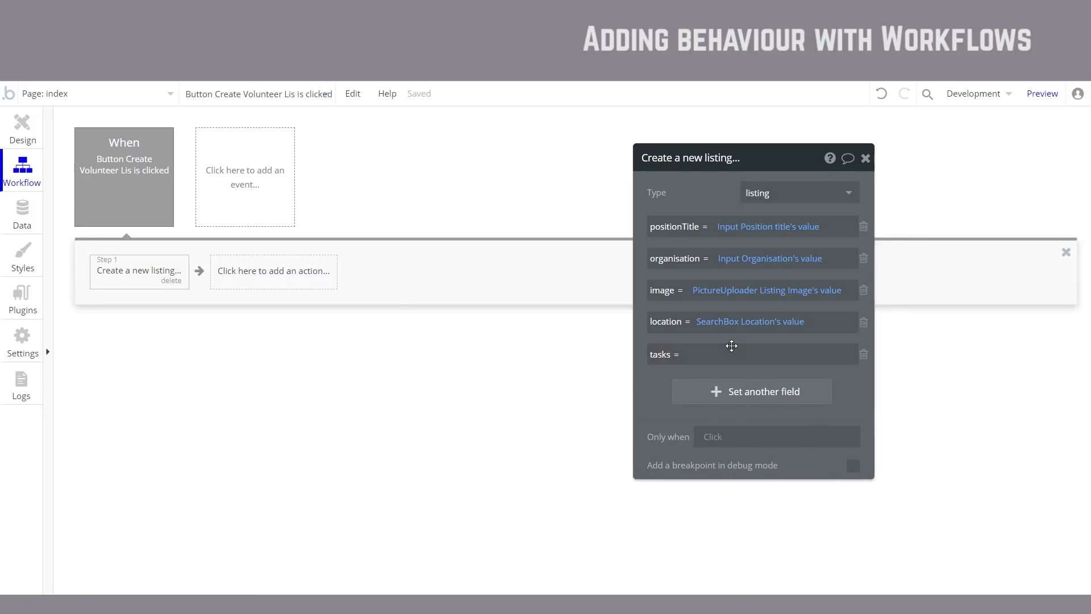
click(813, 352)
click(880, 355)
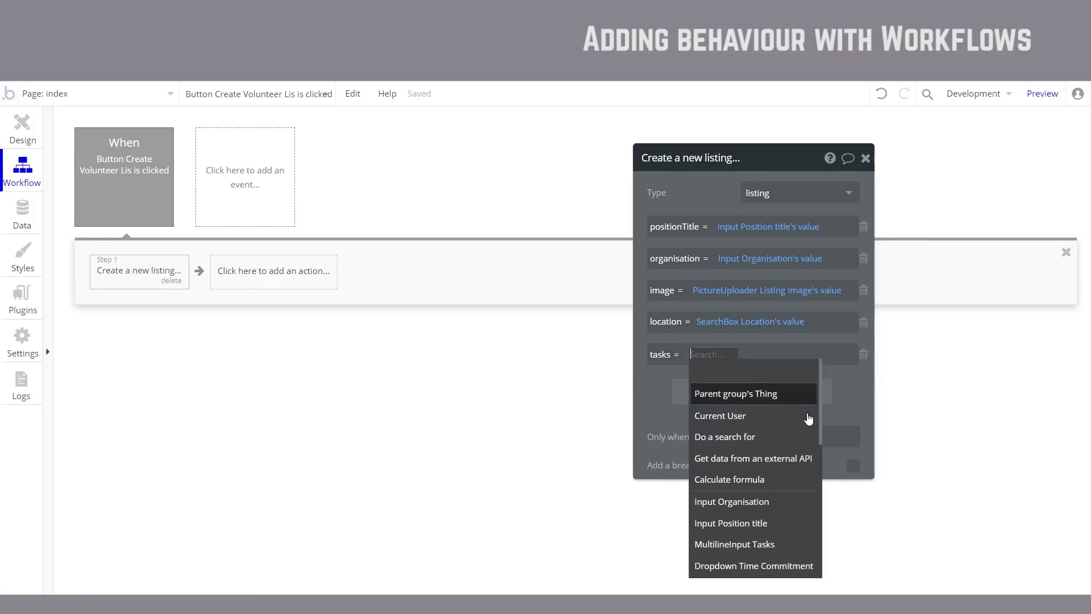
click(723, 554)
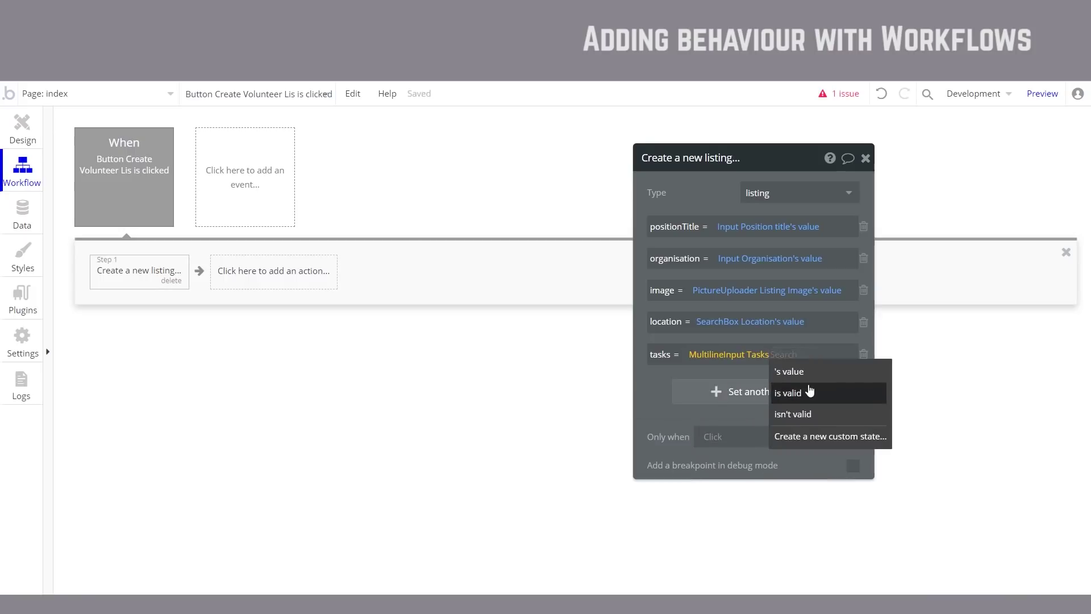
click(806, 390)
click(785, 362)
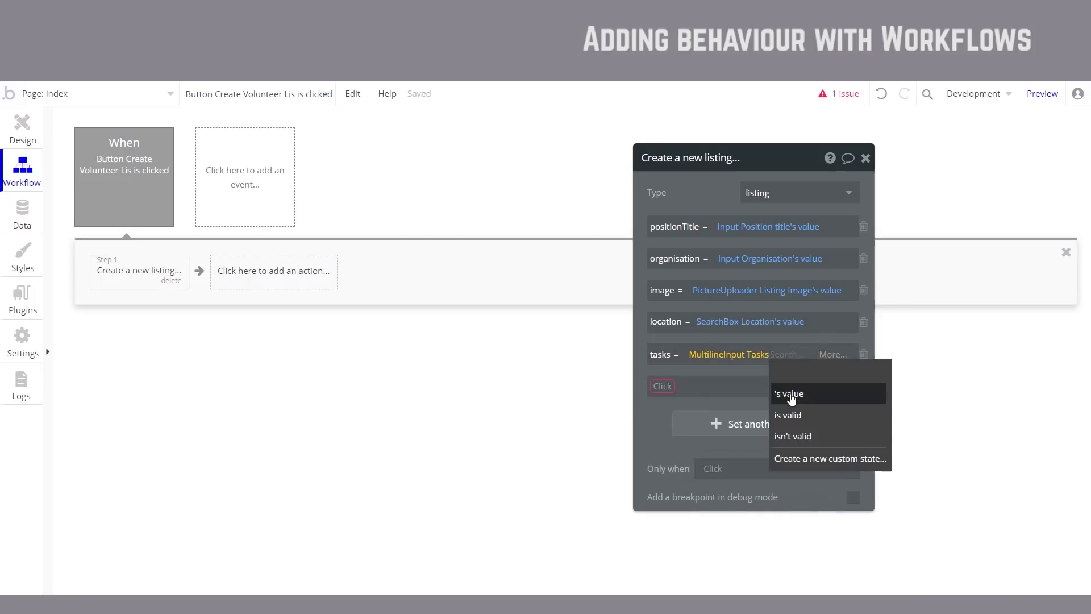
click(790, 391)
Step: Map timeCommitment to Dropdown Time Commitment's value
click(669, 392)
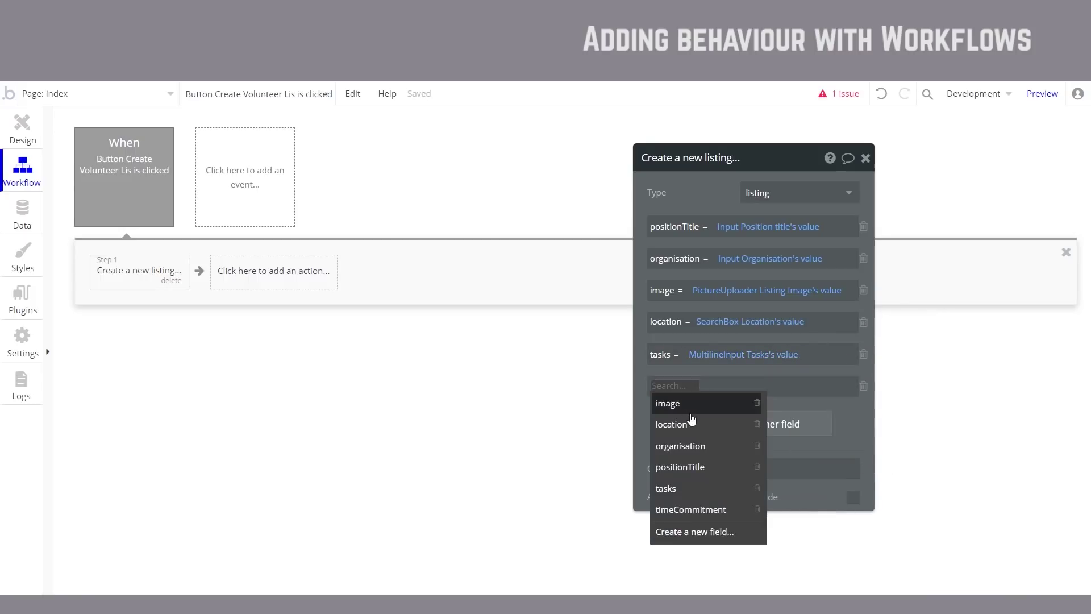
click(695, 508)
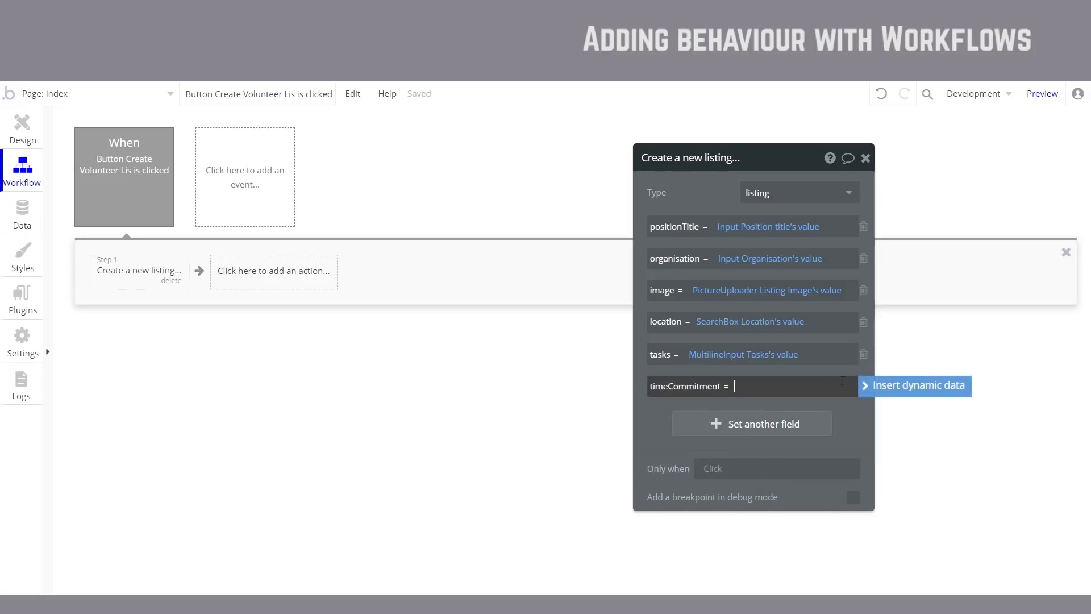
click(895, 386)
scroll(823, 436, down, 3)
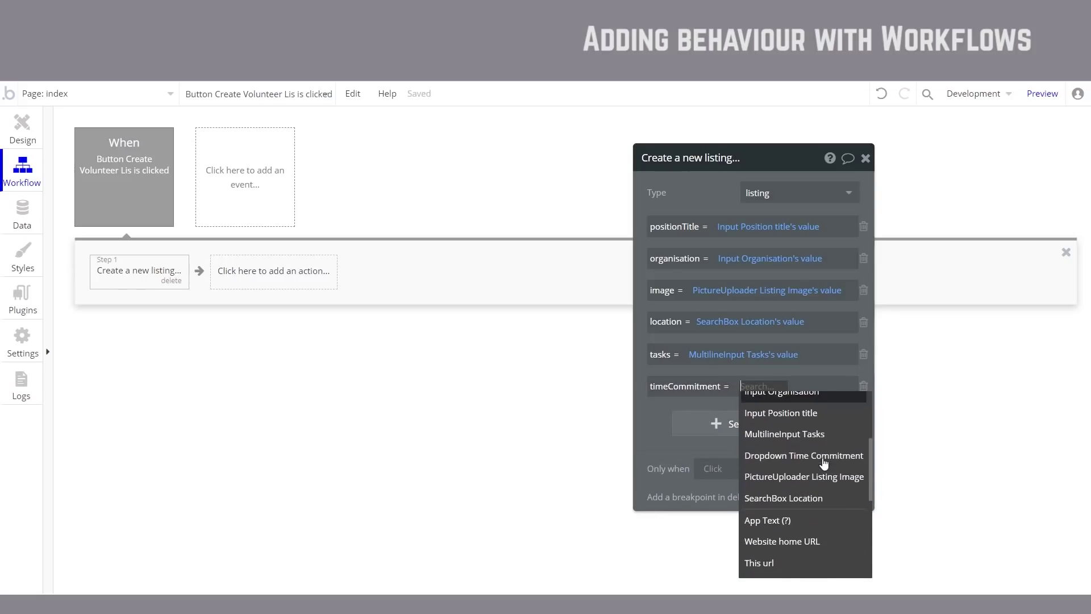
click(820, 455)
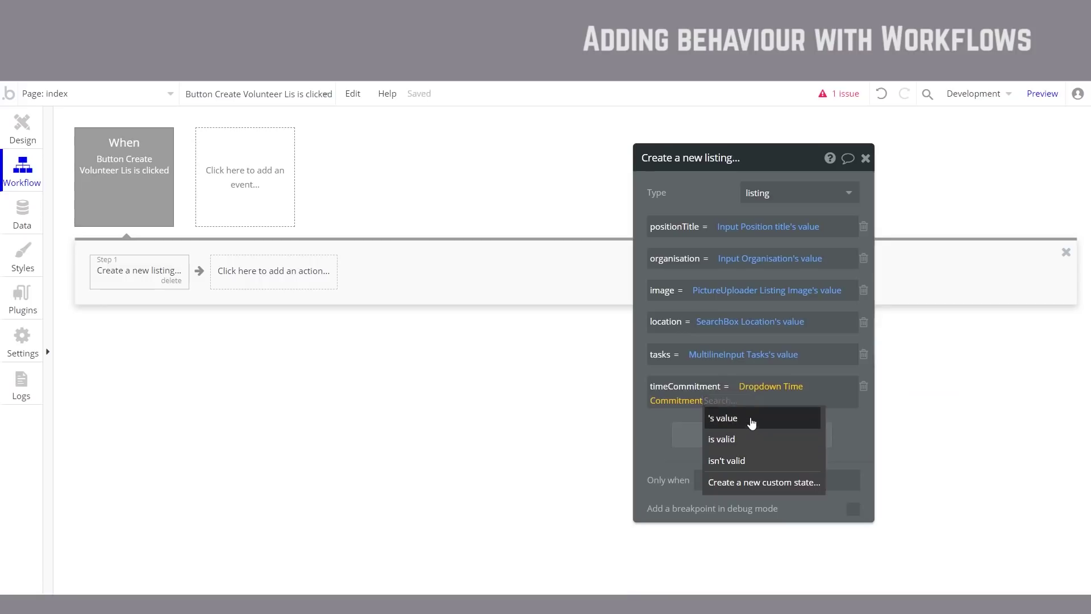
click(730, 417)
click(863, 429)
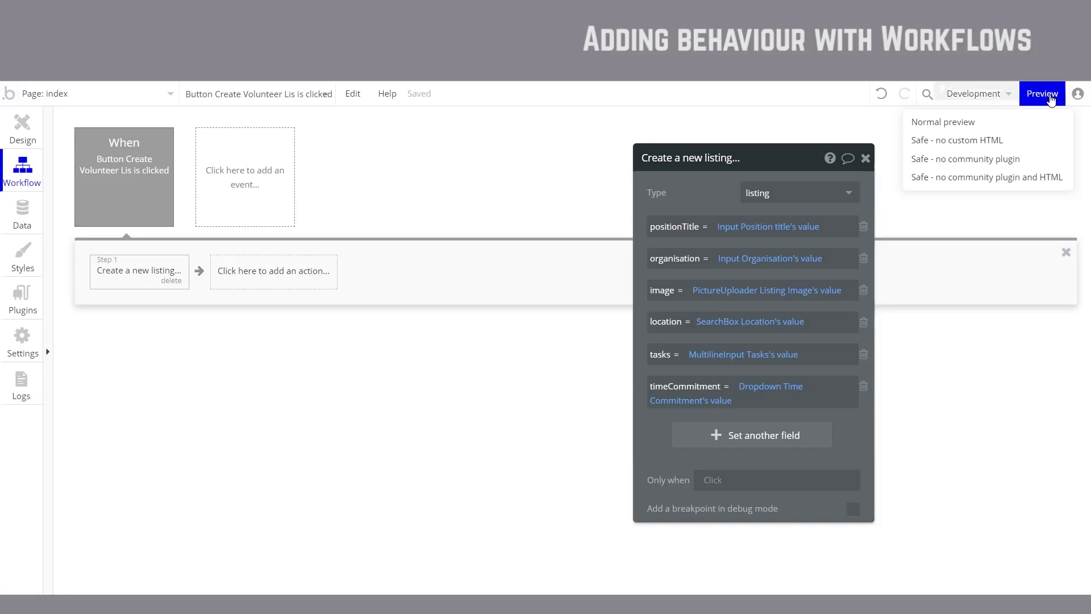
Step: Launch a normal preview of the Our Red Line page
click(1051, 96)
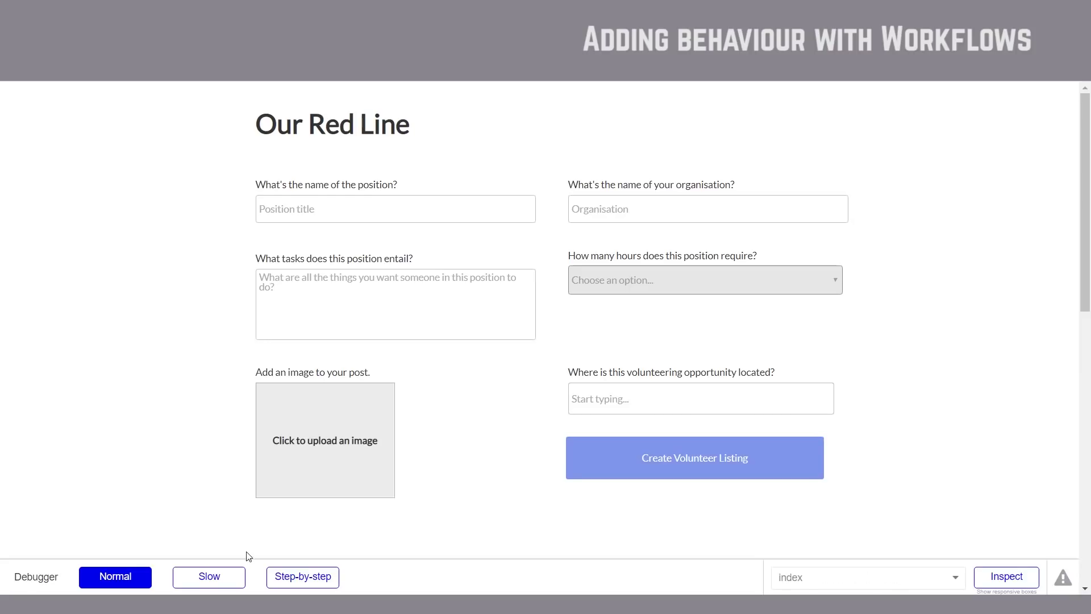
Step: Paste 'Website maintenance' from the Test Volunteer Listings doc into the preview's Position title
key(super+Tab)
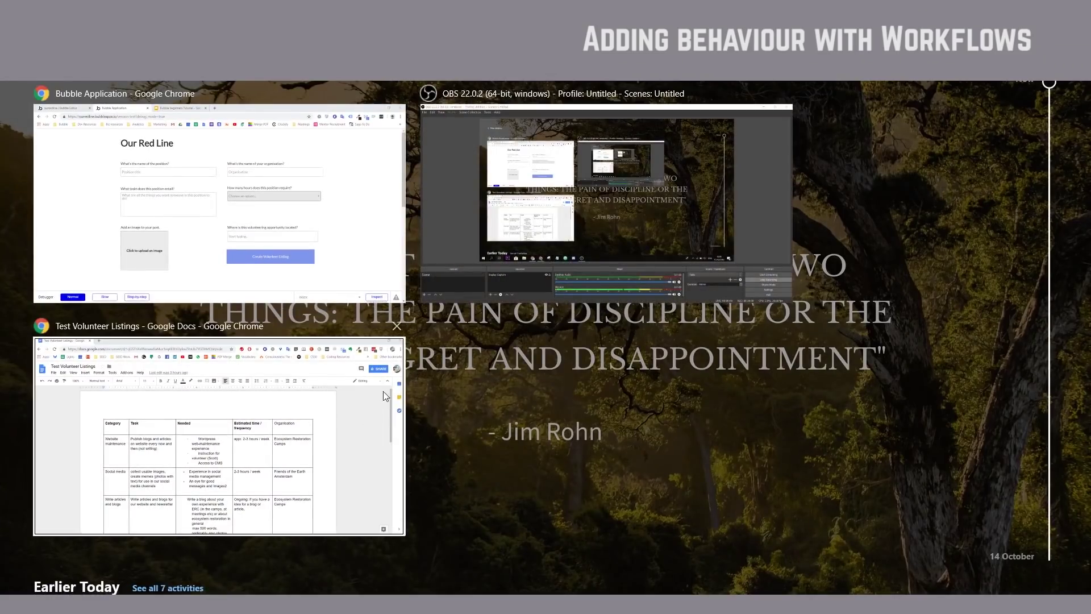
click(383, 391)
drag(270, 331, 207, 308)
key(ctrl+c)
key(super+Tab)
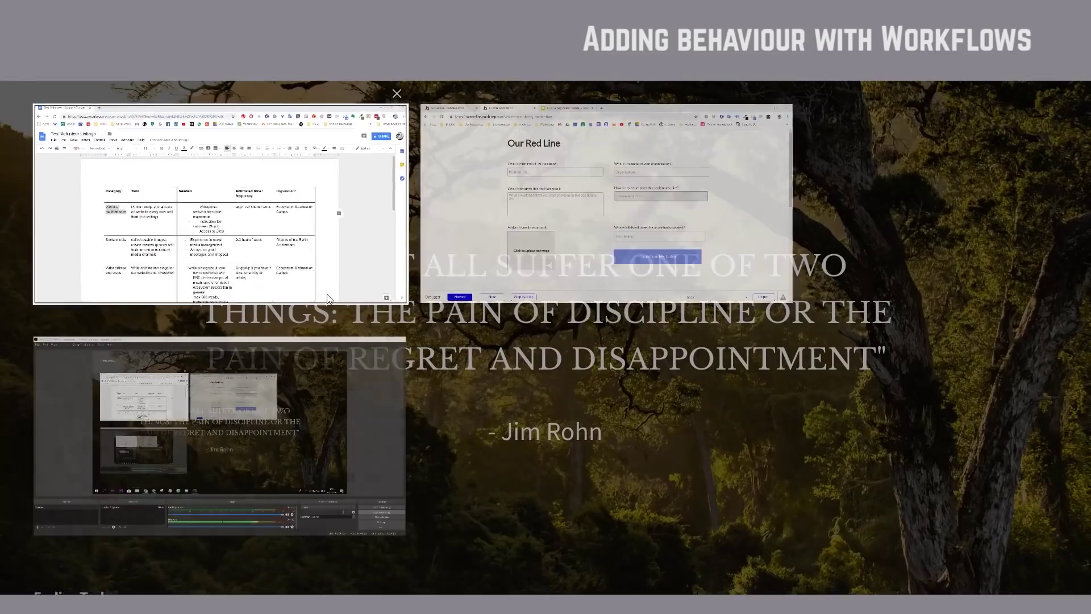
click(474, 203)
click(474, 203)
key(ctrl+v)
key(super+Tab)
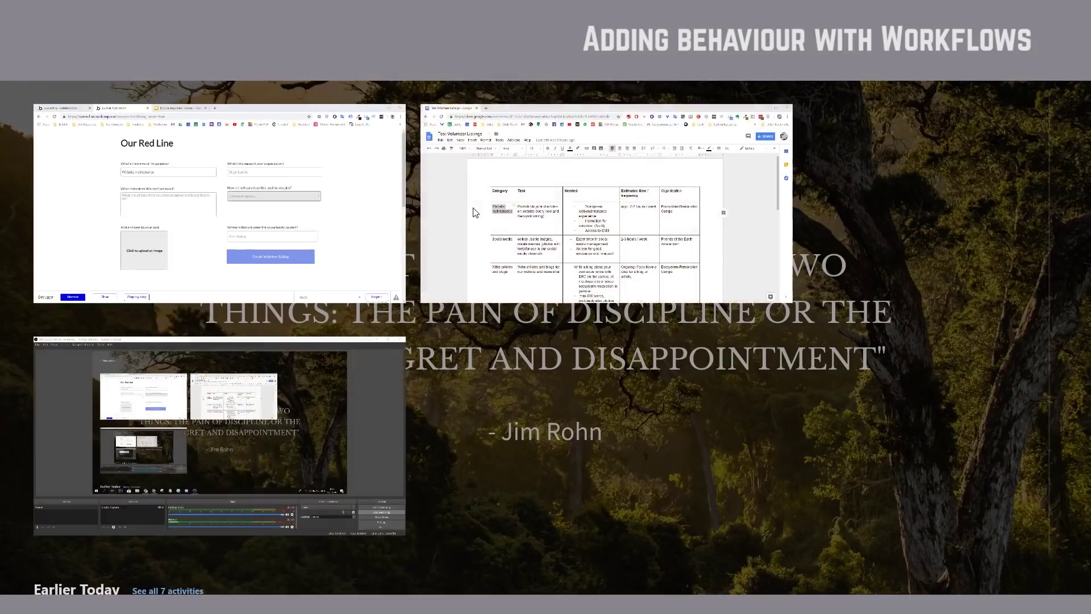
click(594, 244)
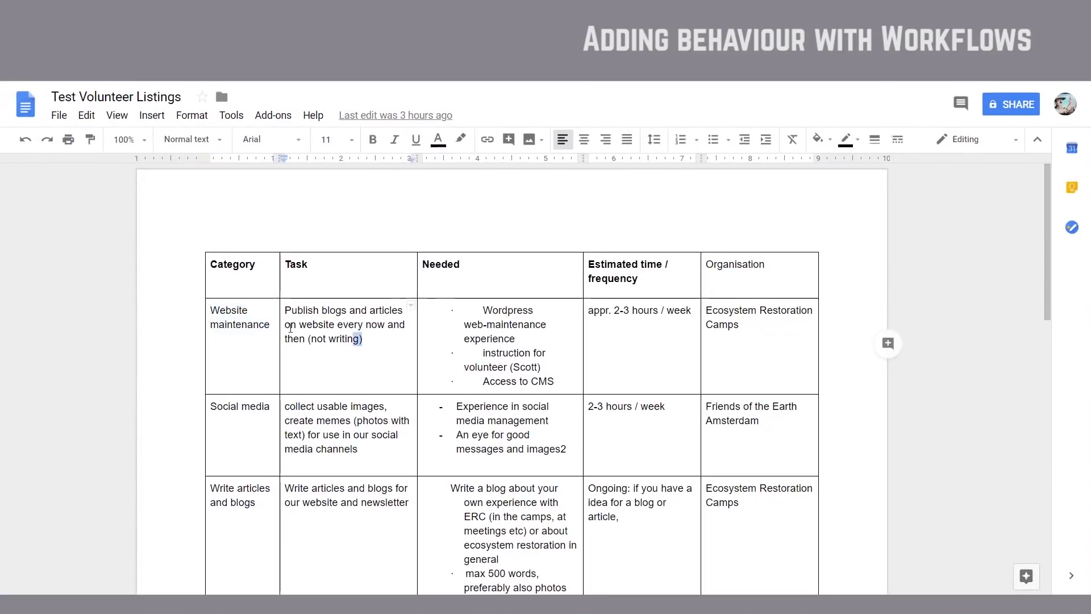
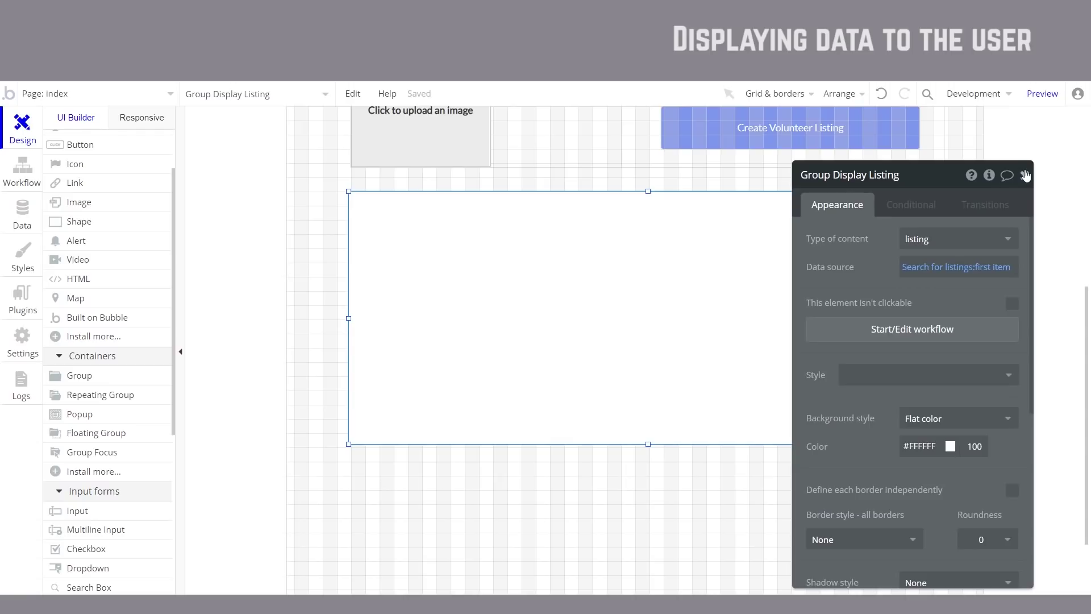
Step: Close the listing group's property editor and pick the Text element from Visual elements
click(1025, 178)
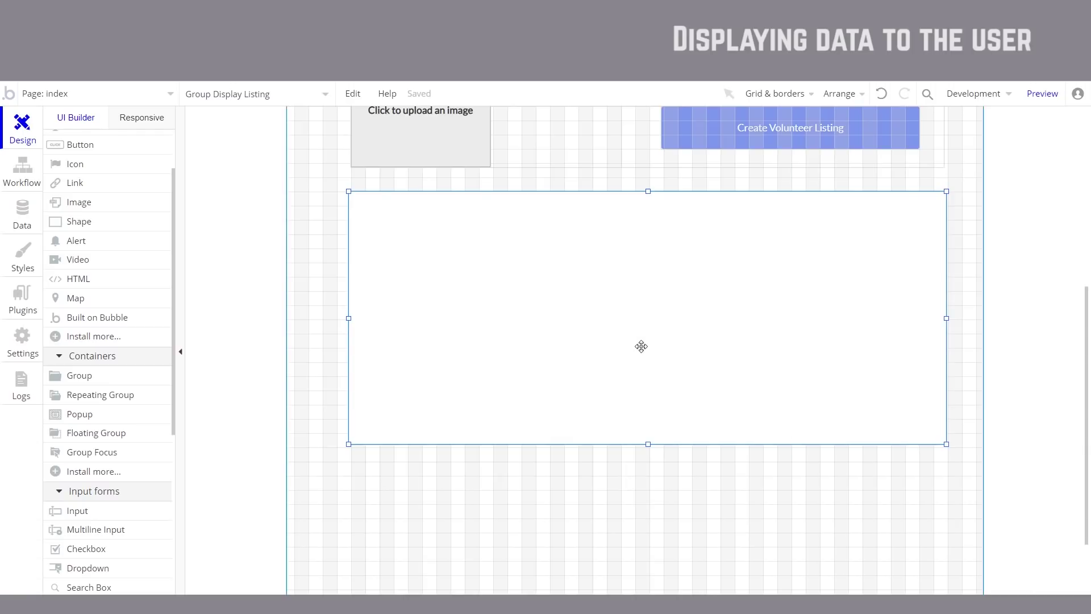
scroll(154, 341, up, 2)
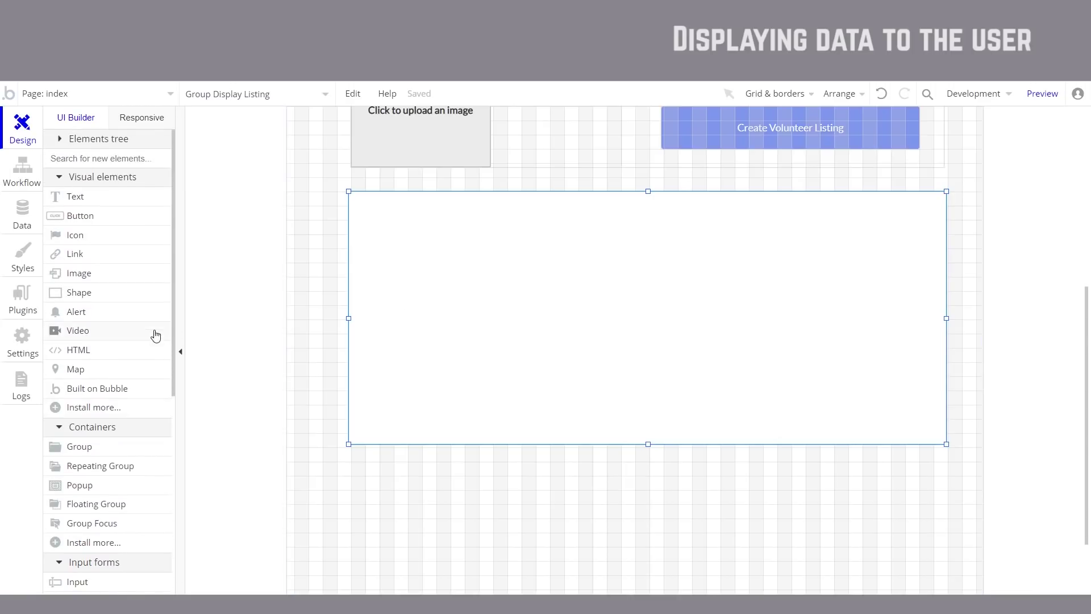
click(77, 198)
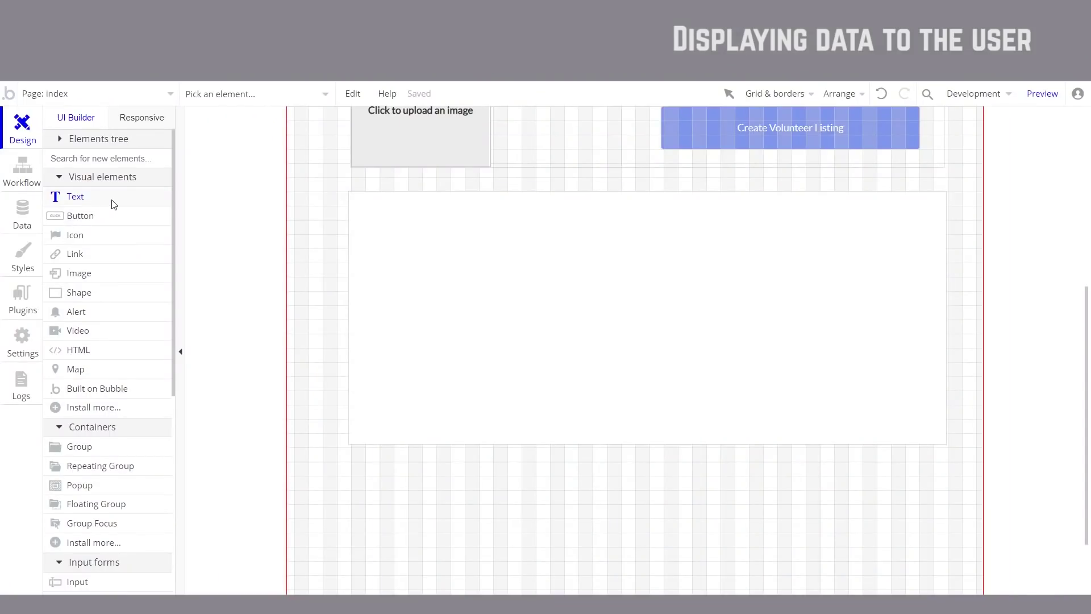
Step: Draw a text in the listing group showing Parent group's listing's positionTitle
click(114, 204)
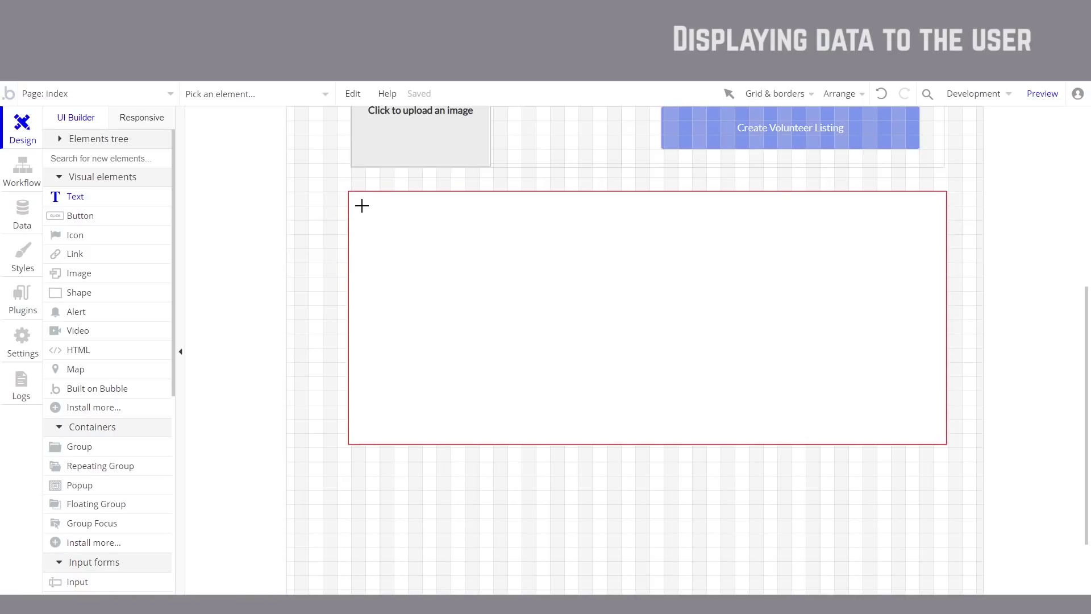
drag(358, 204, 605, 248)
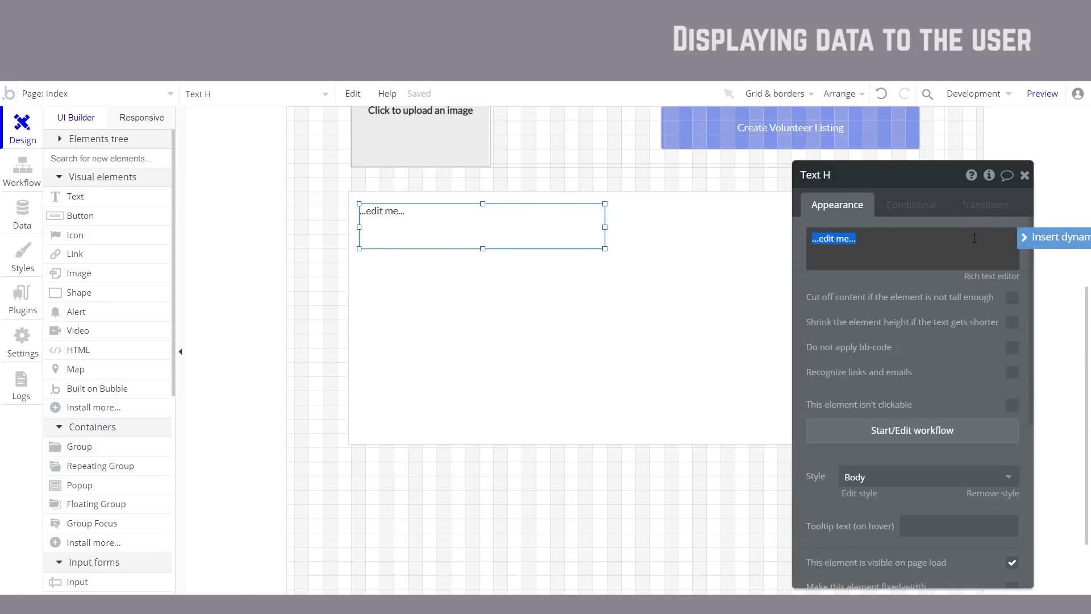
text(Friends of)
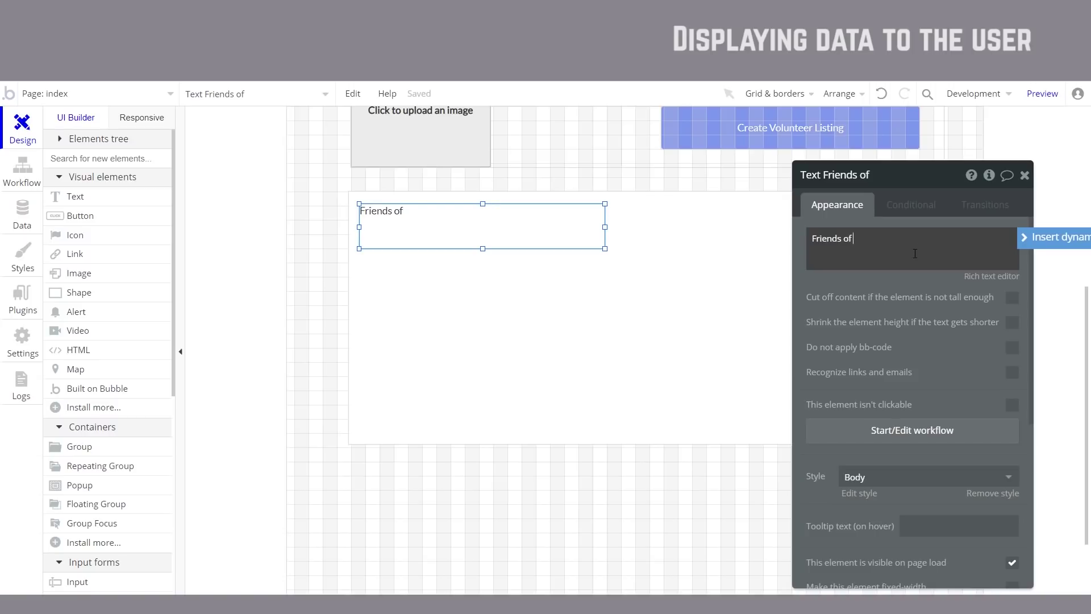
triple_click(850, 239)
key(BackSpace)
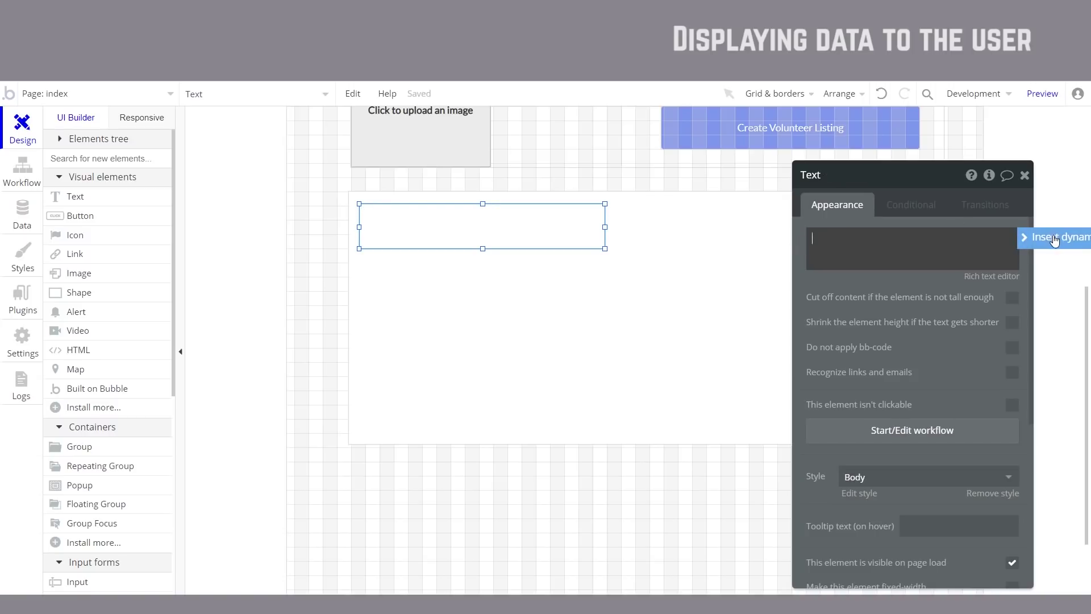
drag(940, 178, 753, 183)
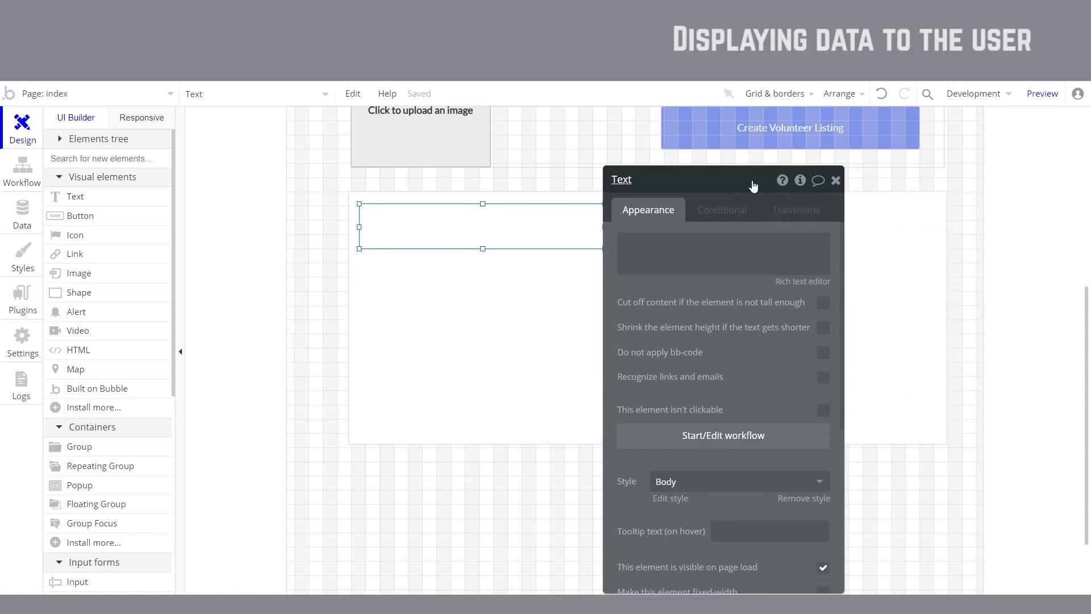
click(772, 241)
click(891, 244)
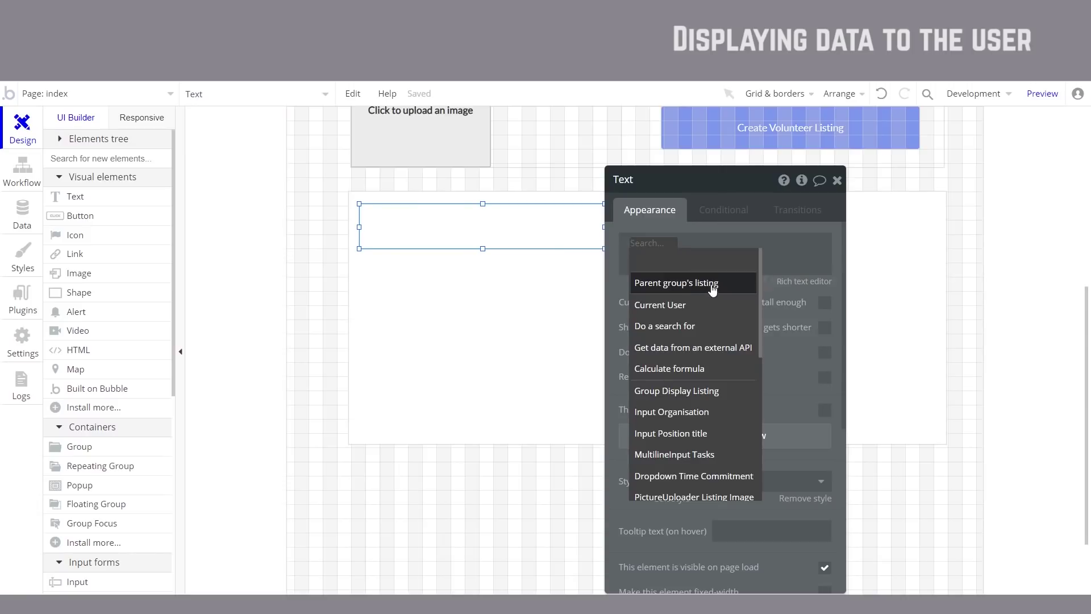
click(711, 284)
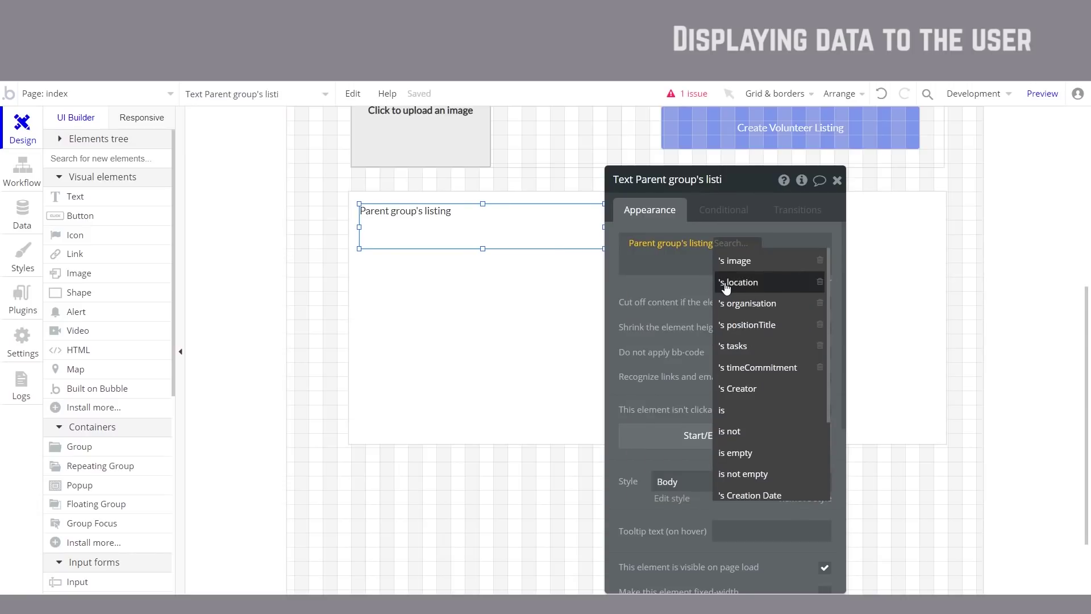
click(781, 329)
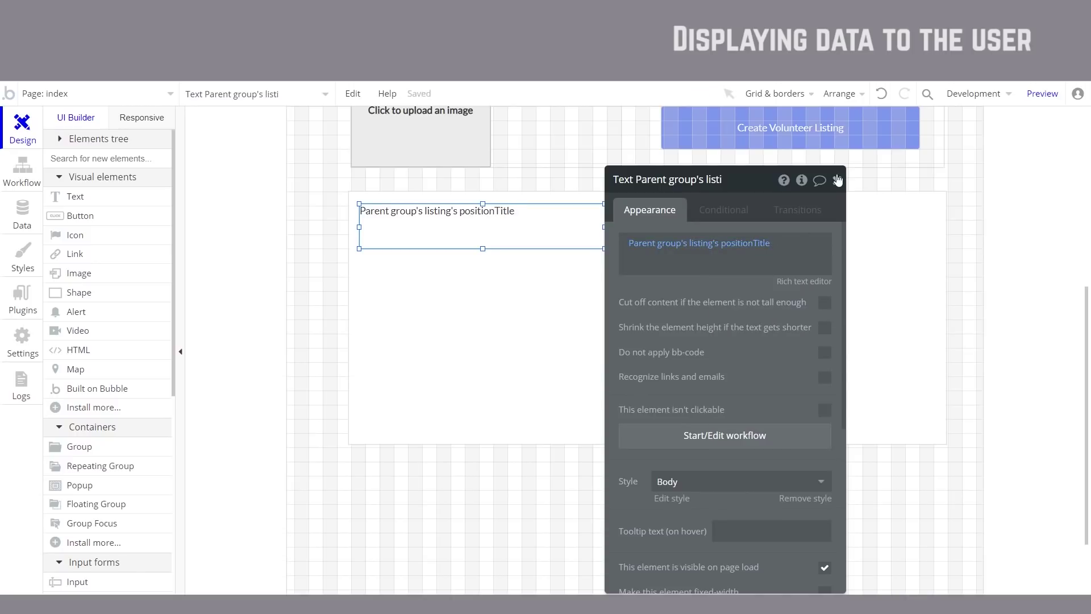
Step: Give Group Display Listing a solid 1-pixel grey border and preview the page
click(890, 289)
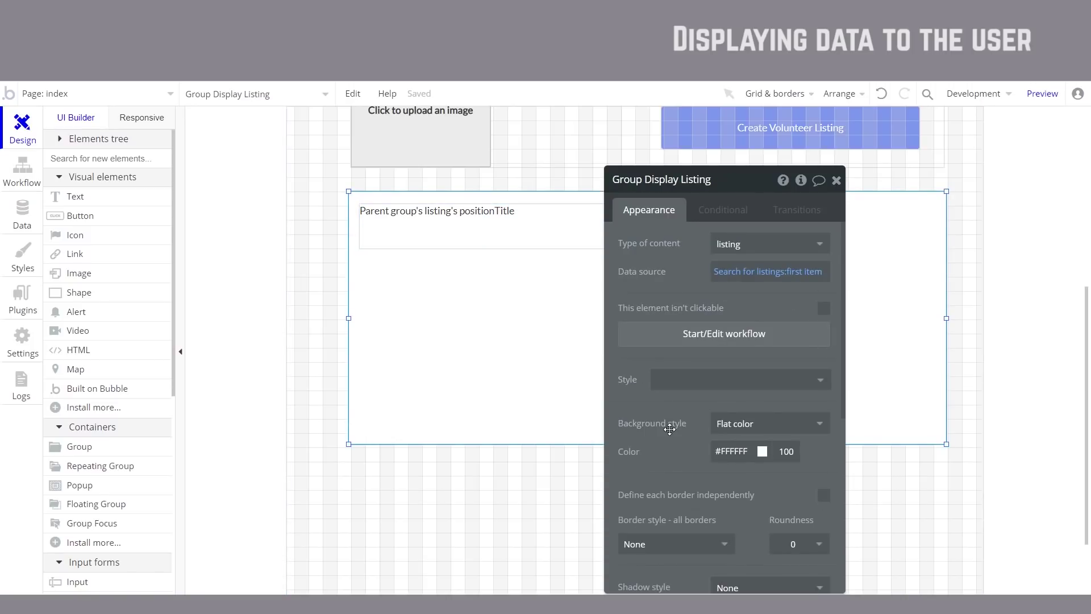
scroll(791, 363, down, 3)
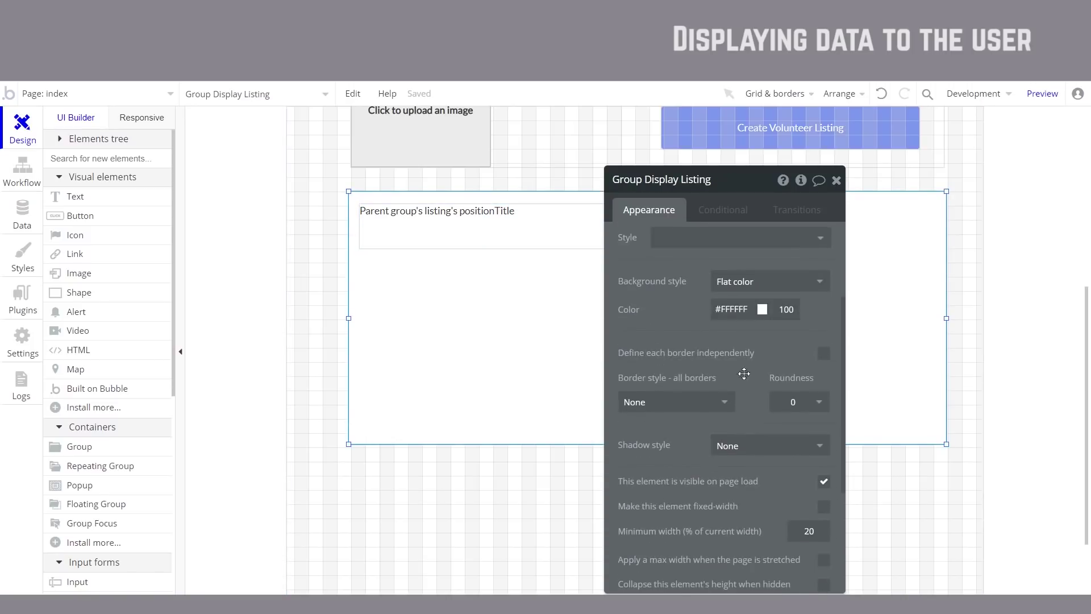
click(722, 402)
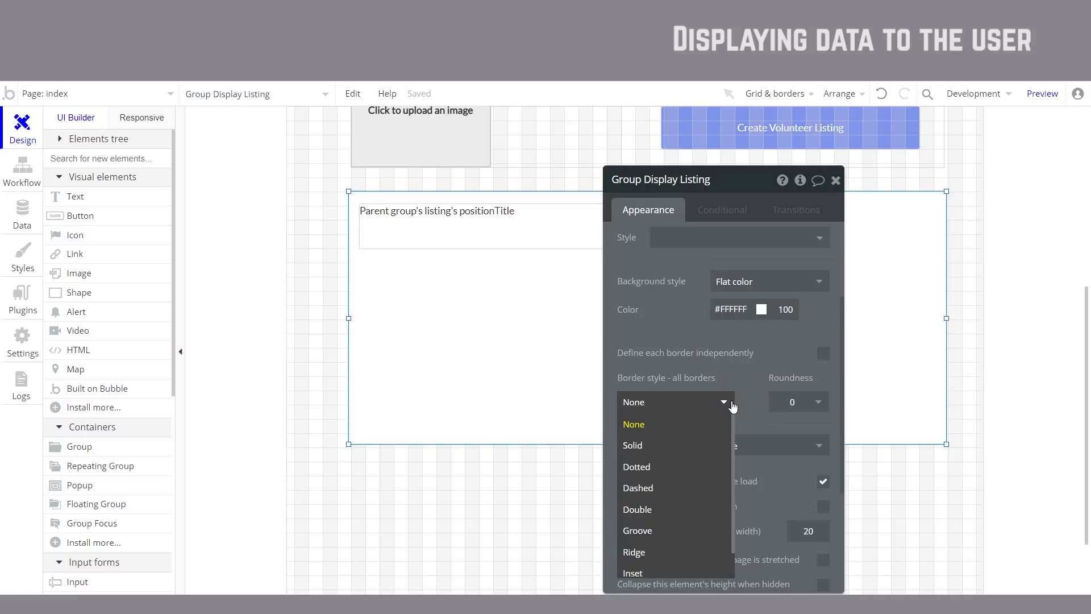
click(660, 449)
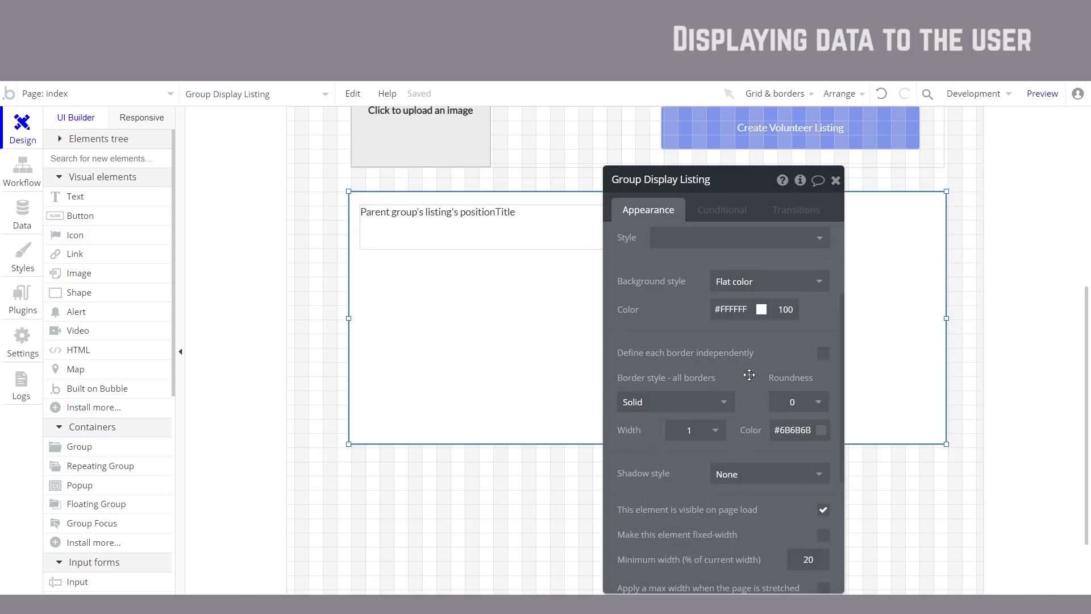
click(1043, 93)
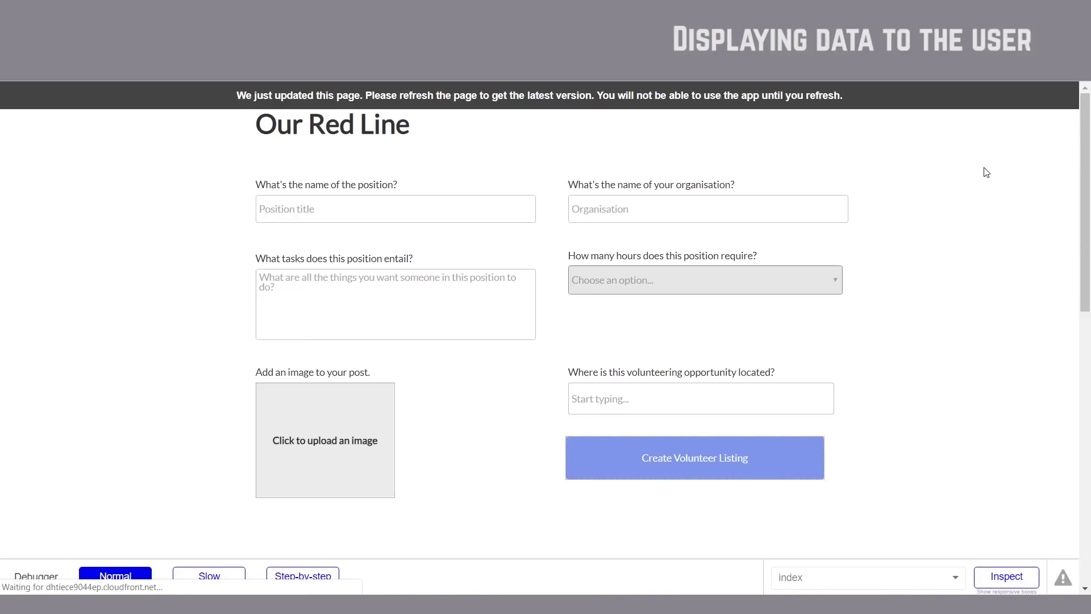
scroll(921, 229, down, 3)
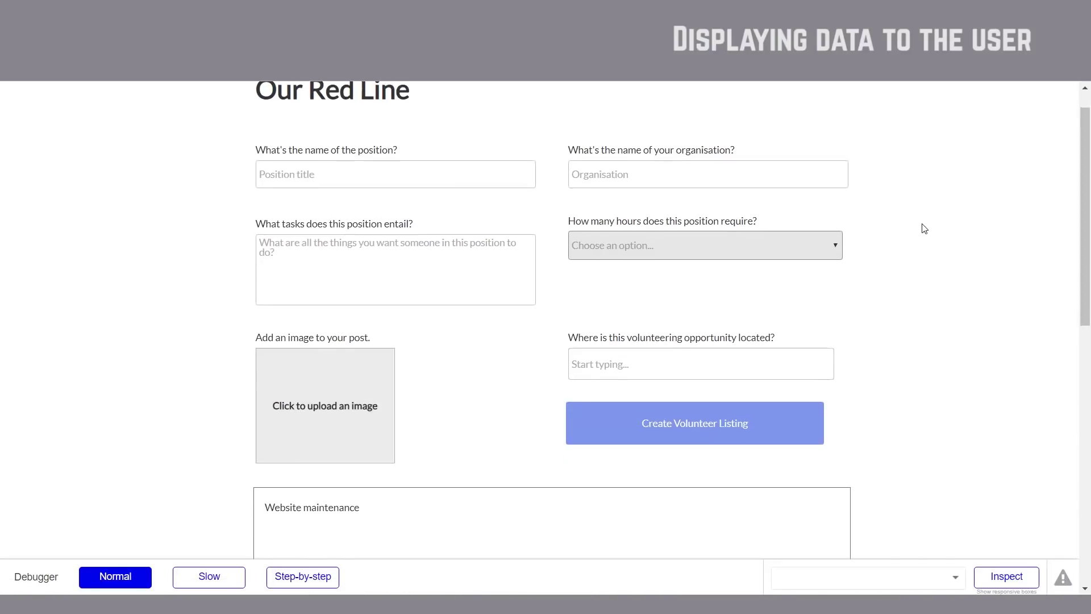
scroll(756, 353, down, 1)
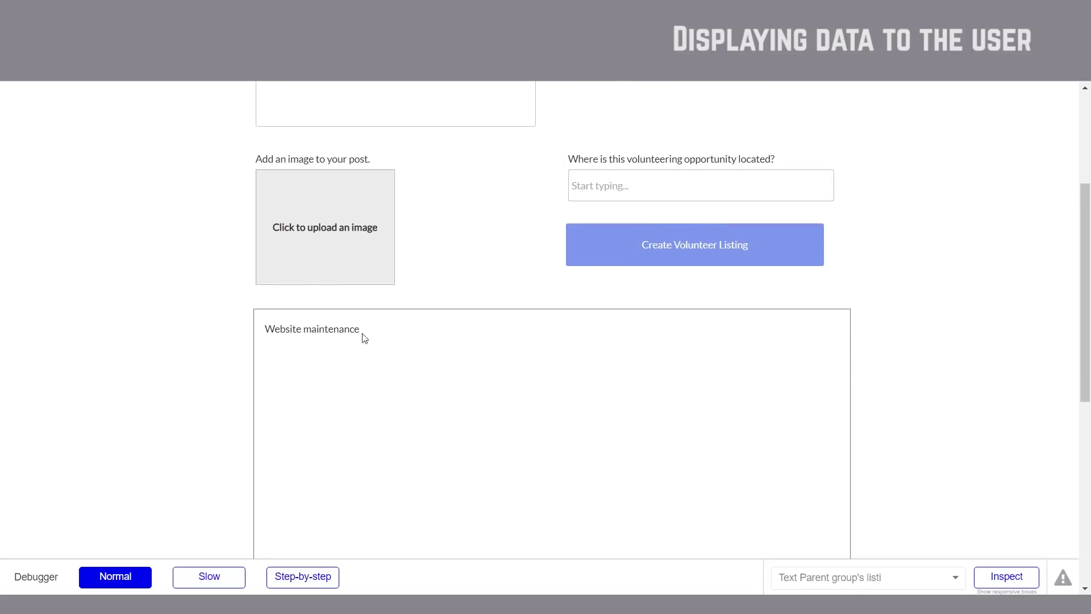
scroll(384, 321, down, 1)
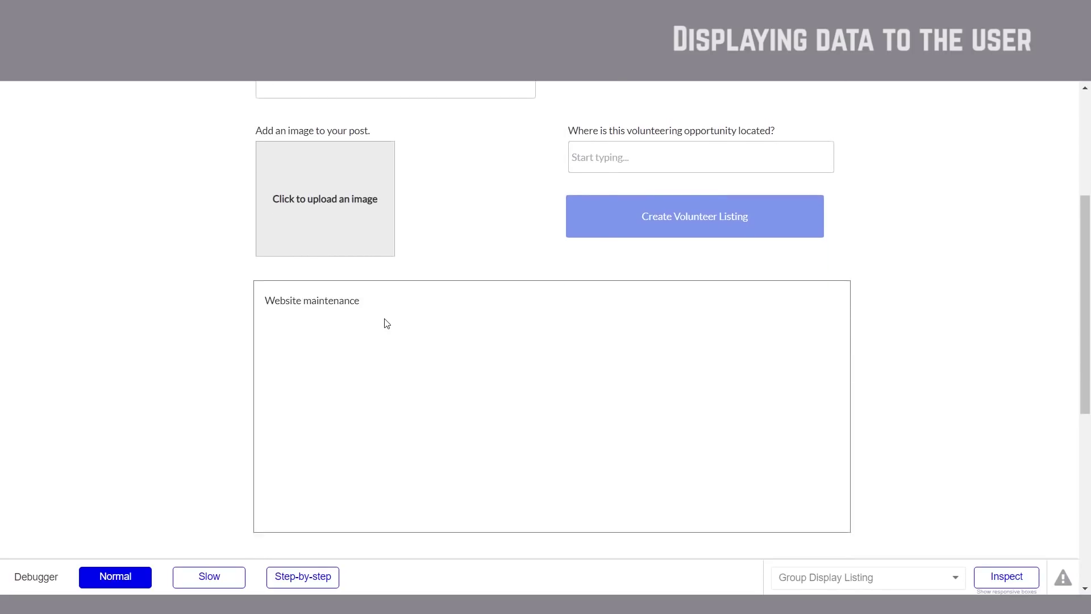
scroll(363, 288, up, 1)
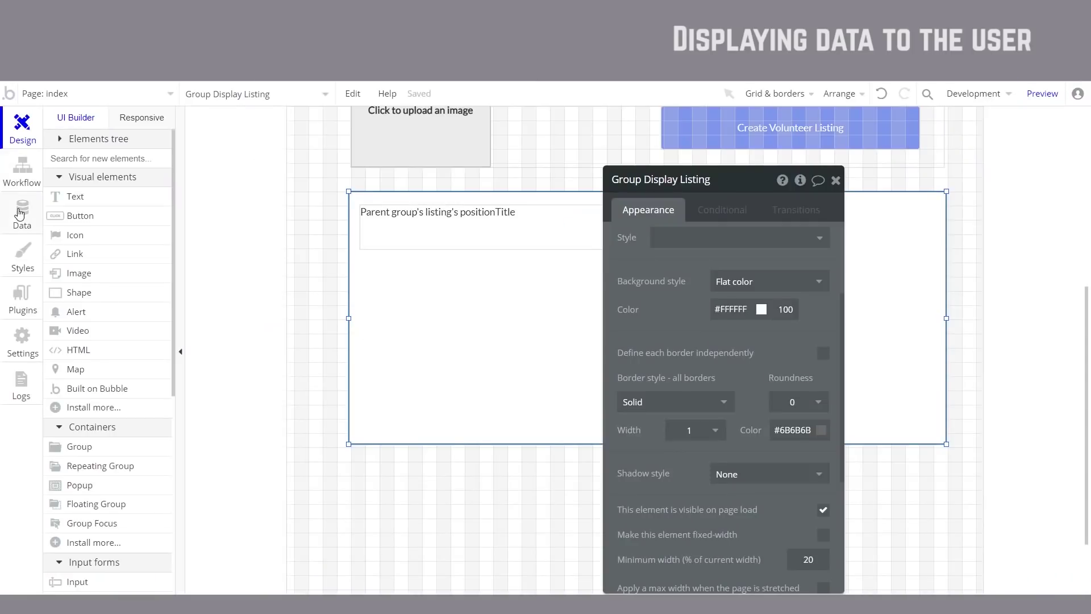
click(23, 215)
click(728, 335)
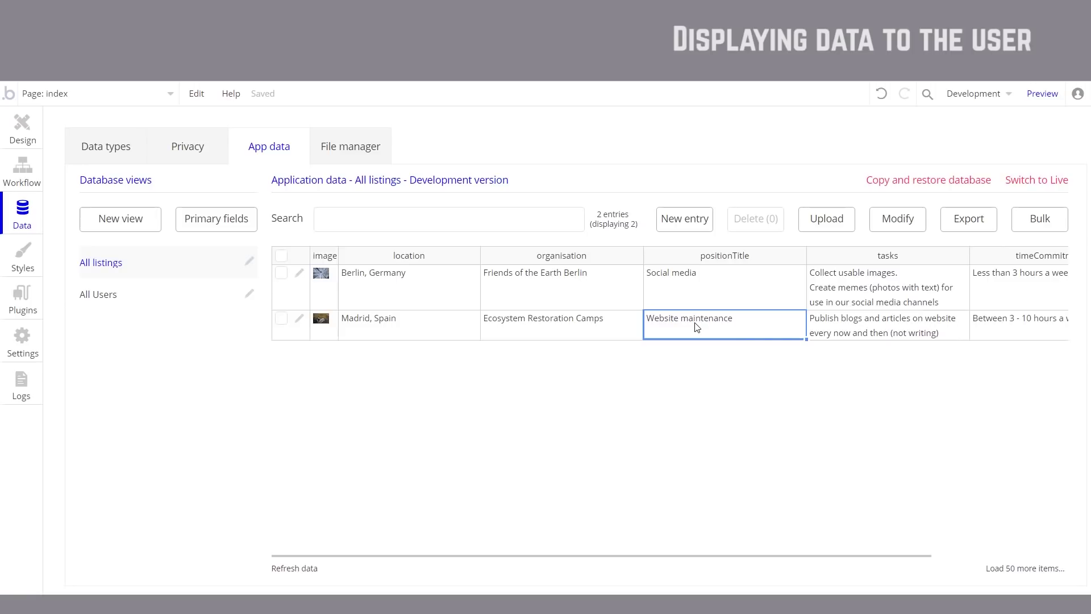
click(17, 140)
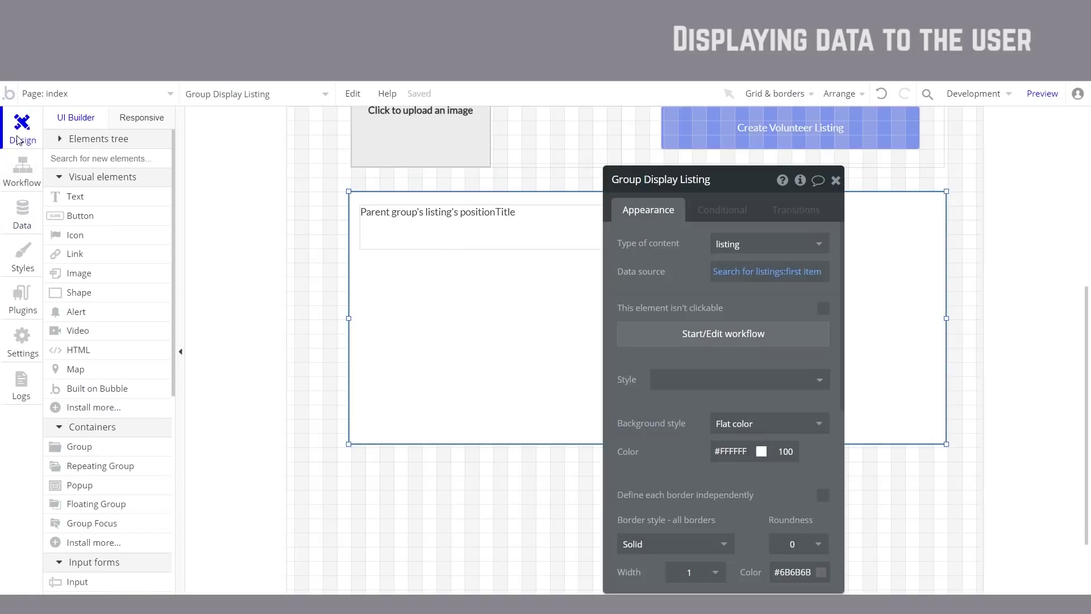
Step: Delete Group Display Listing and its positionTitle text from the index page
click(464, 232)
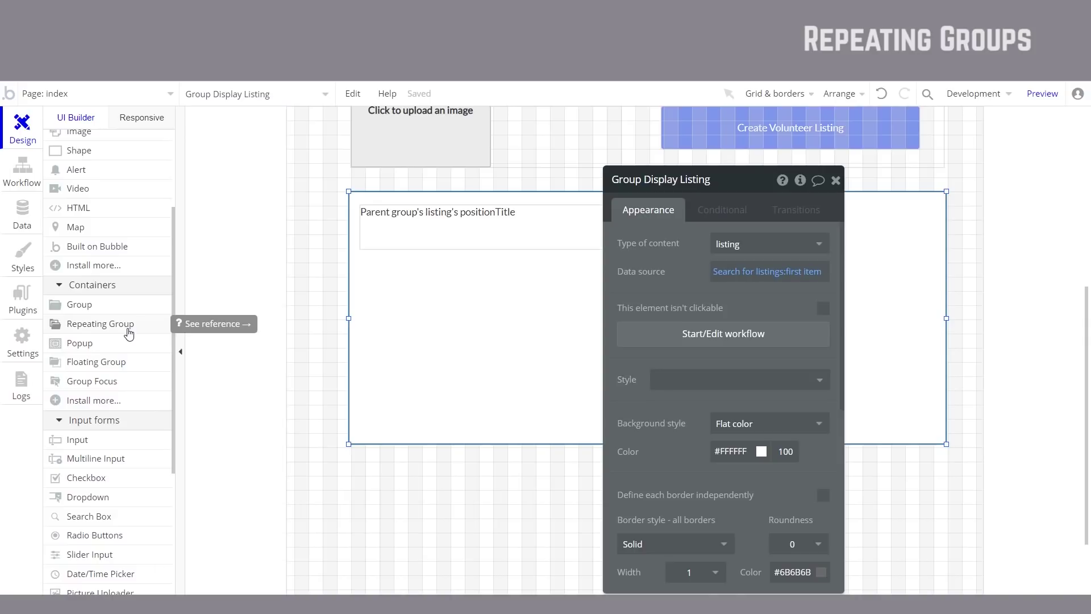
click(130, 334)
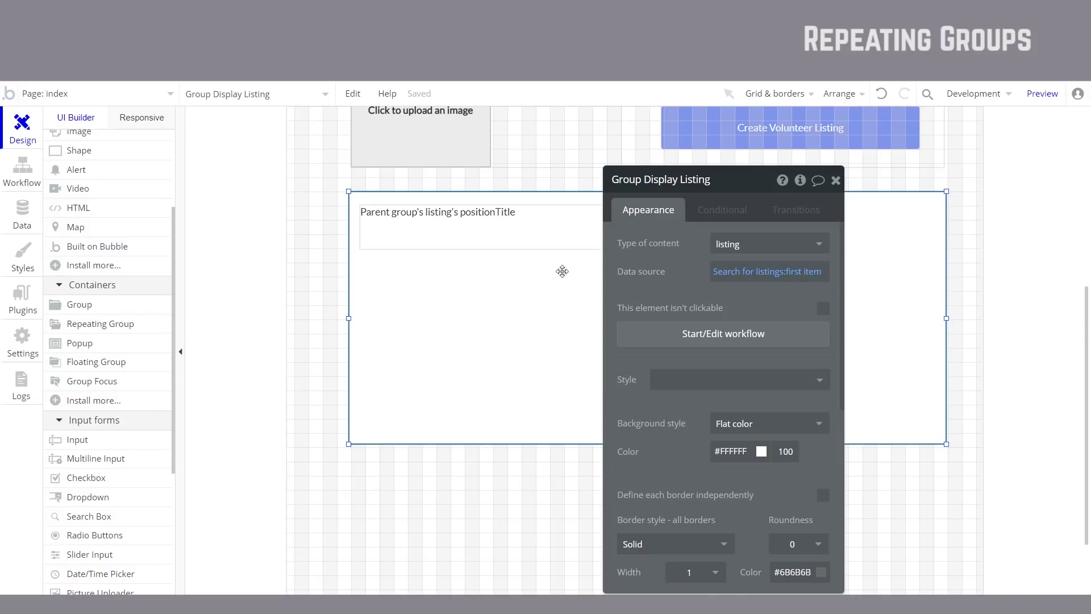
mouse_move(105, 335)
mouse_move(139, 336)
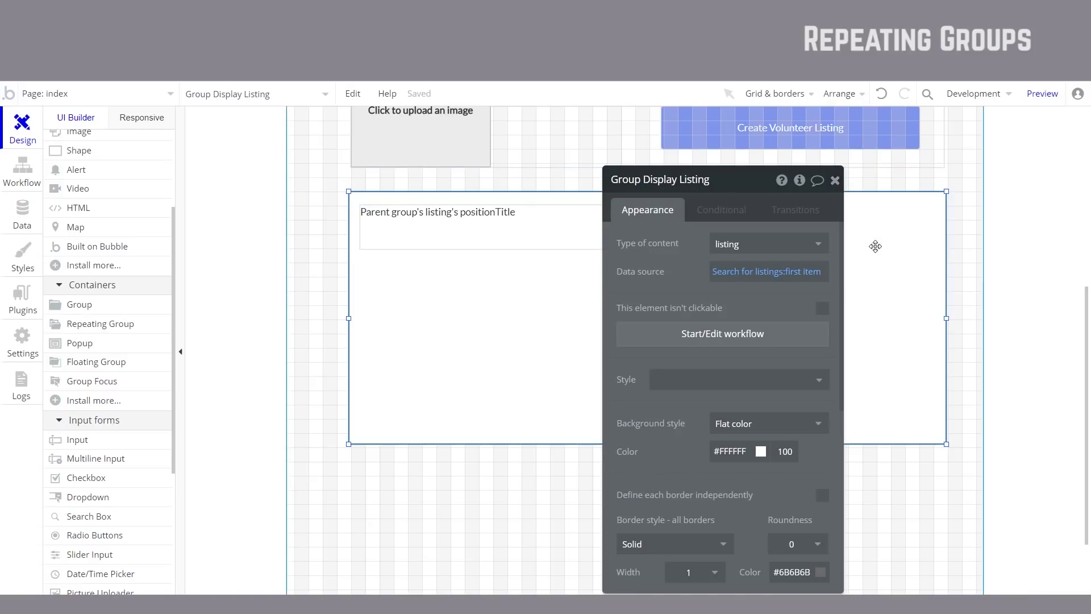
key(Delete)
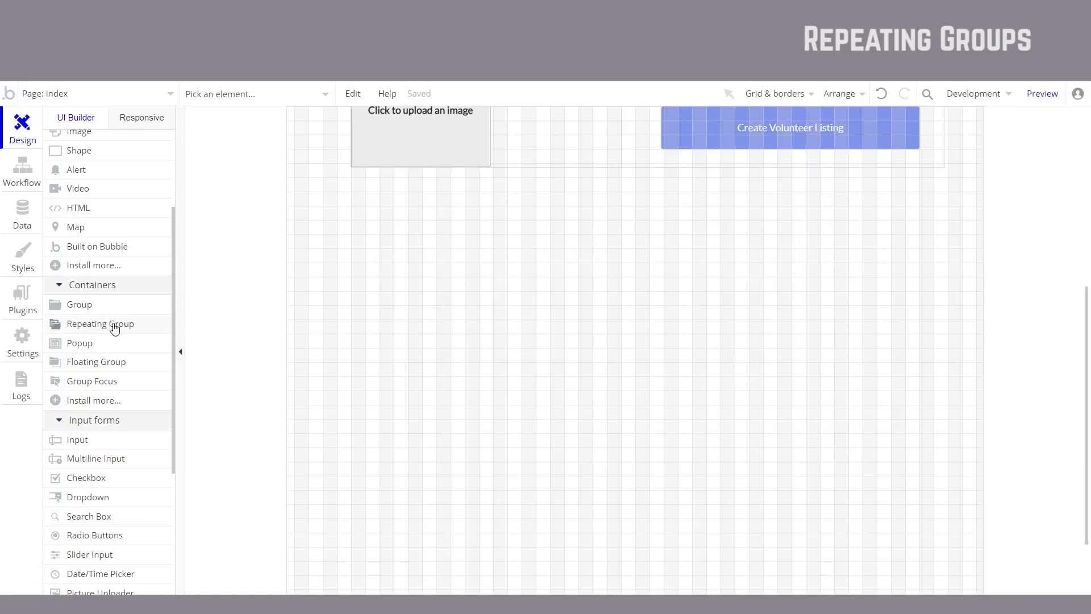
Step: Draw a repeating group below the form and open its properties
click(112, 328)
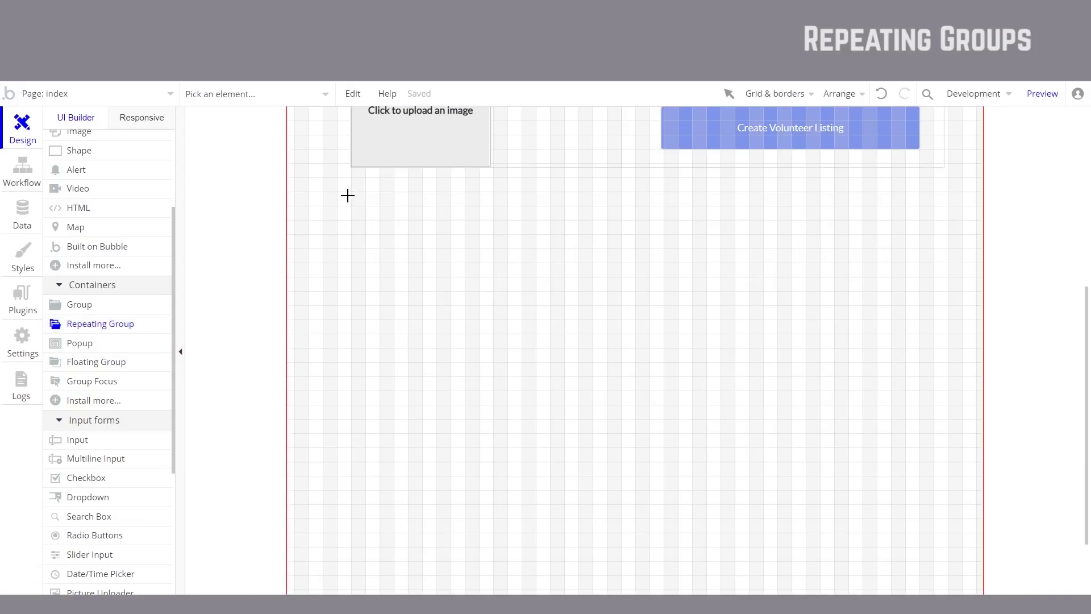
mouse_move(353, 198)
mouse_down()
mouse_move(901, 504)
mouse_move(944, 512)
mouse_up()
click(532, 357)
drag(532, 357, 531, 348)
double_click(532, 348)
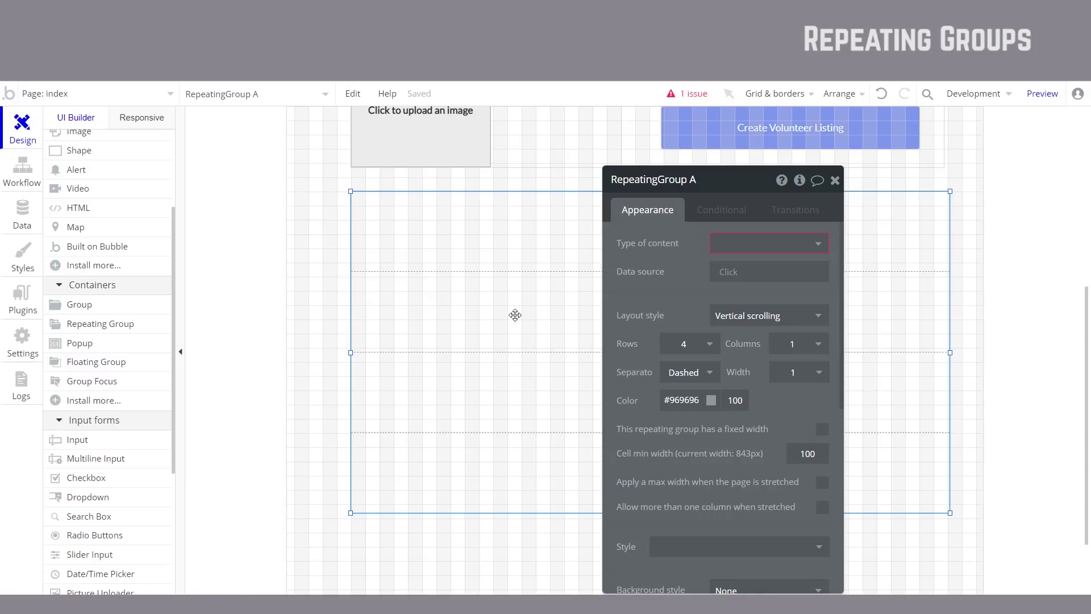
drag(730, 191, 911, 191)
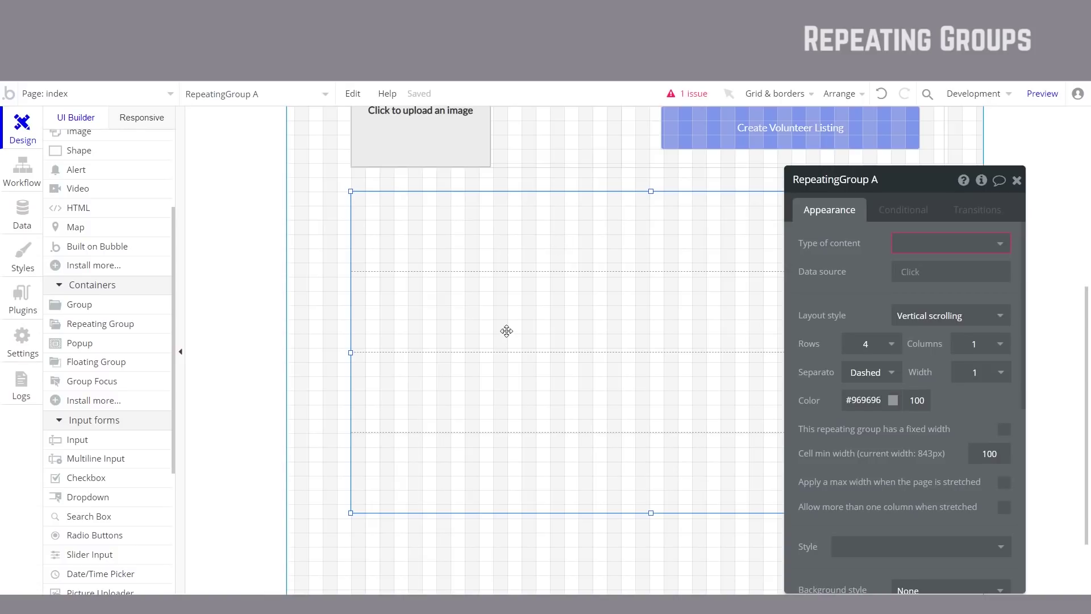
drag(926, 188, 828, 188)
Step: Make the repeating group show listings from a search for listings sorted by Created Date
click(835, 237)
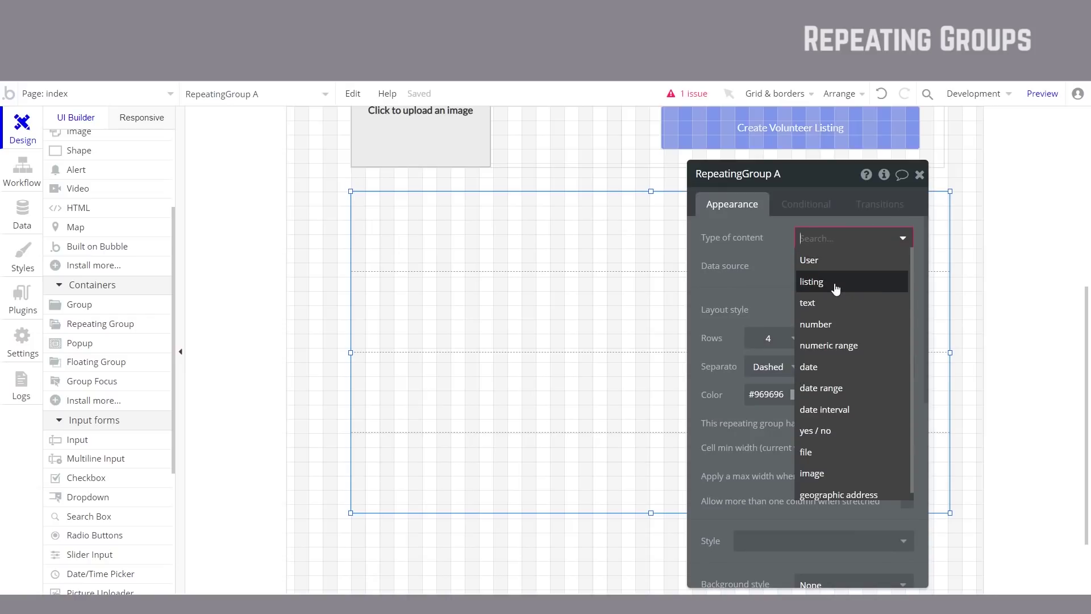
click(835, 283)
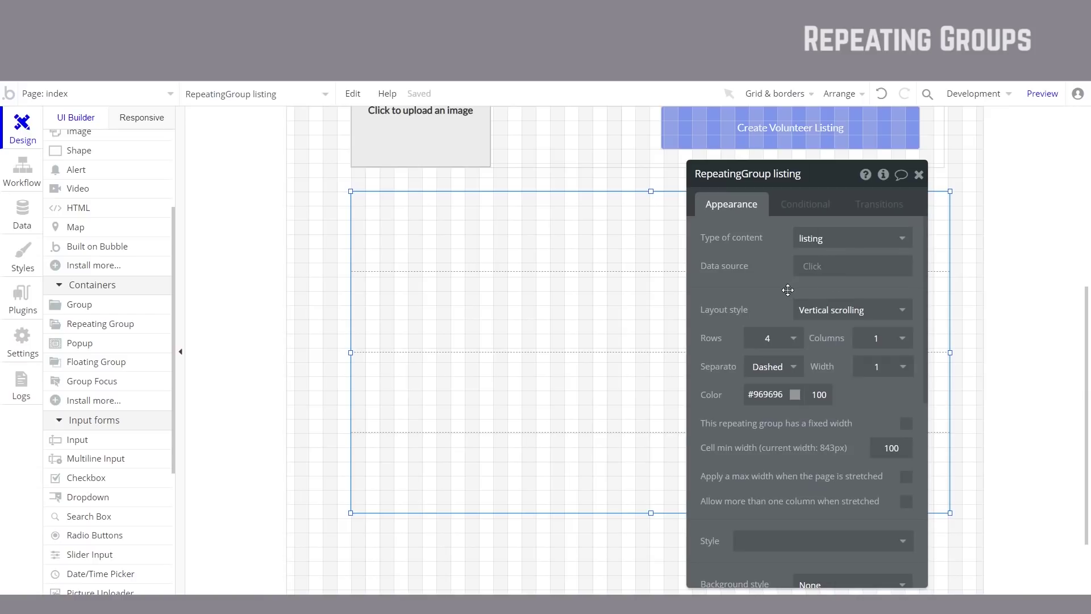
click(807, 275)
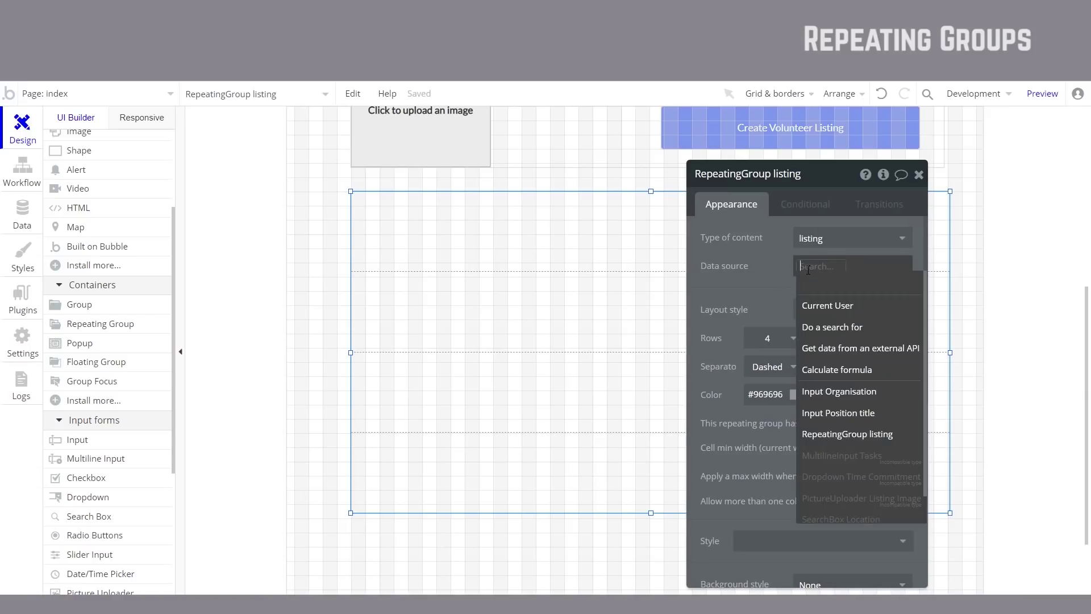
click(840, 328)
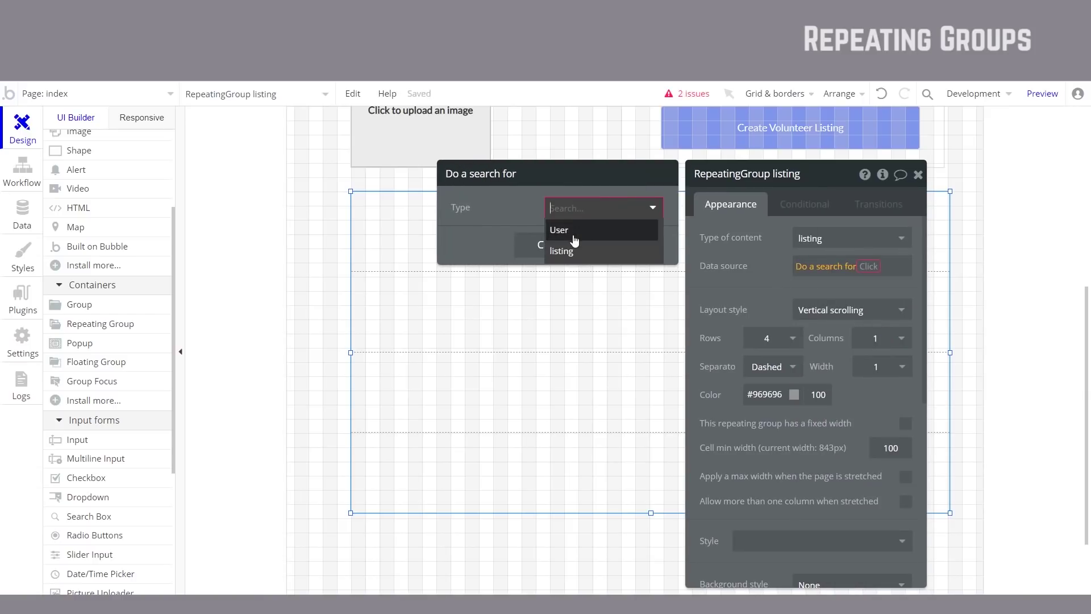
click(563, 250)
click(652, 284)
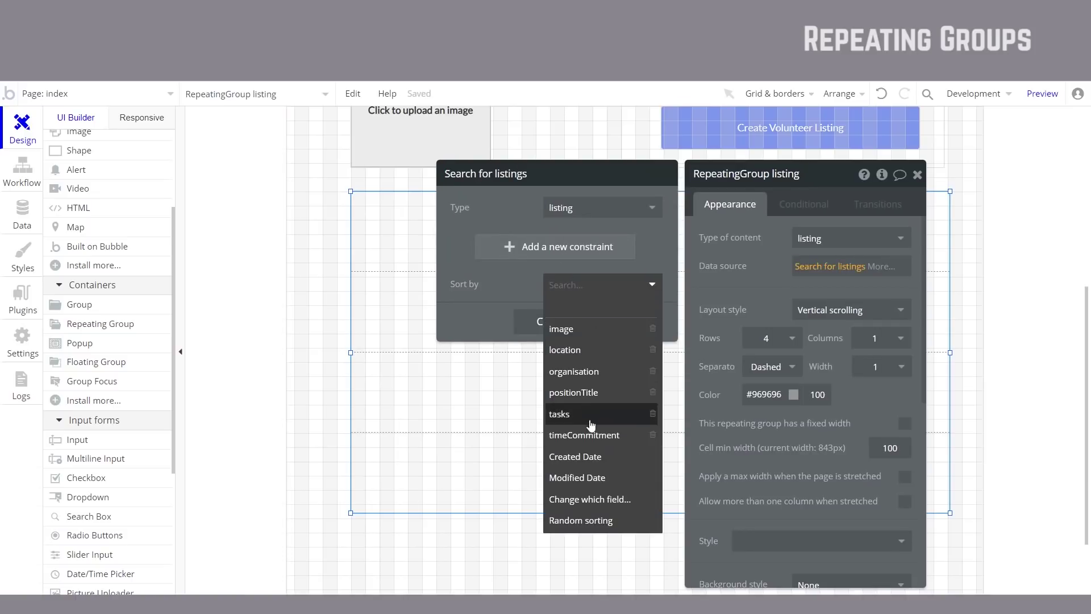
click(584, 456)
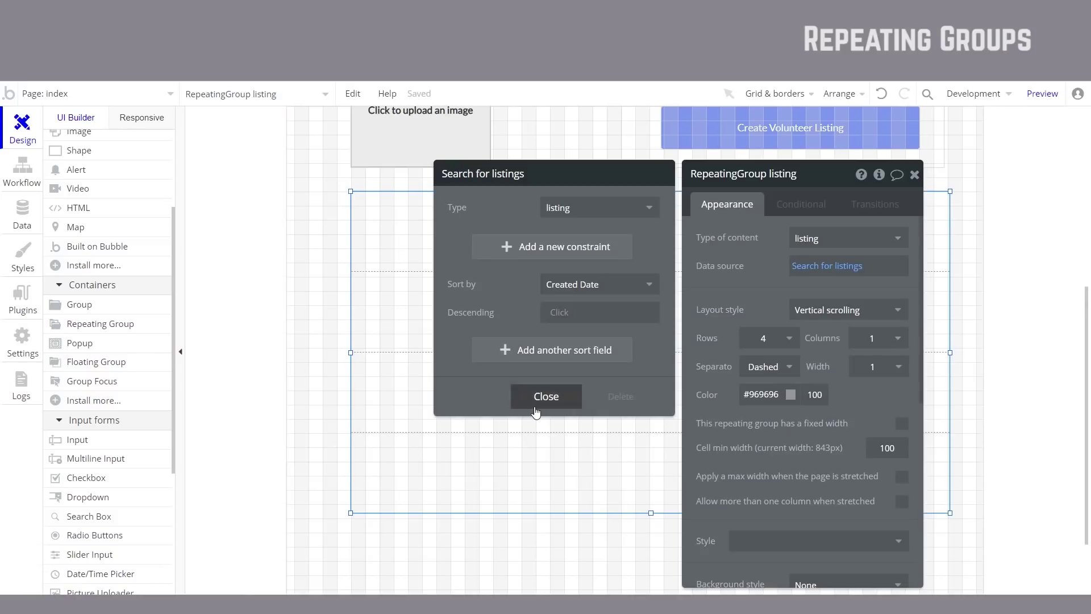
click(543, 398)
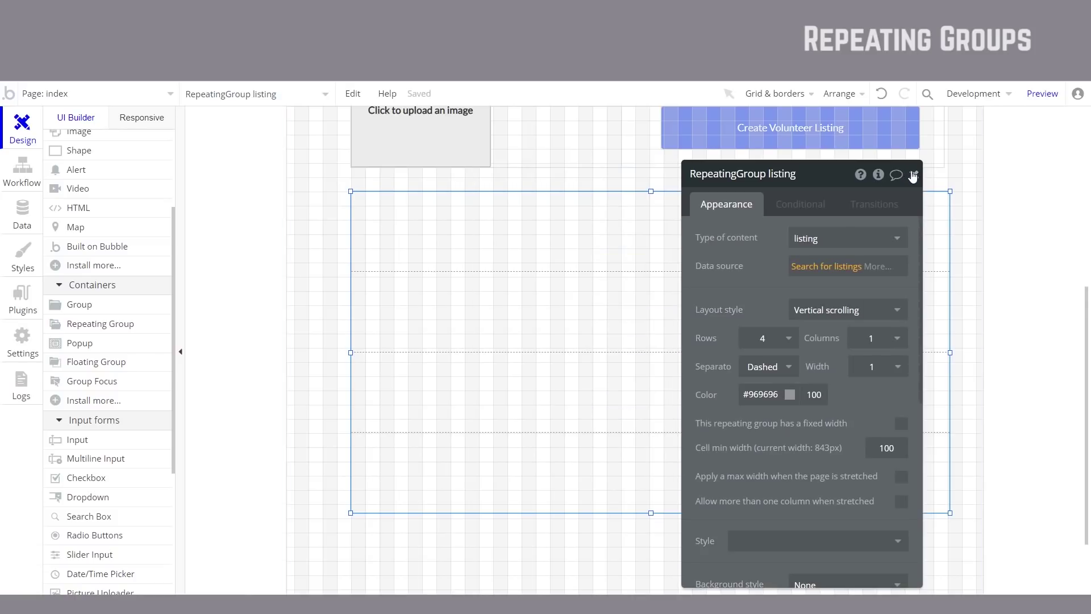
click(913, 175)
Step: Draw a new text box in the repeating group's first cell
scroll(154, 309, up, 5)
click(116, 205)
mouse_move(370, 203)
mouse_down()
mouse_move(548, 236)
mouse_move(556, 248)
mouse_up()
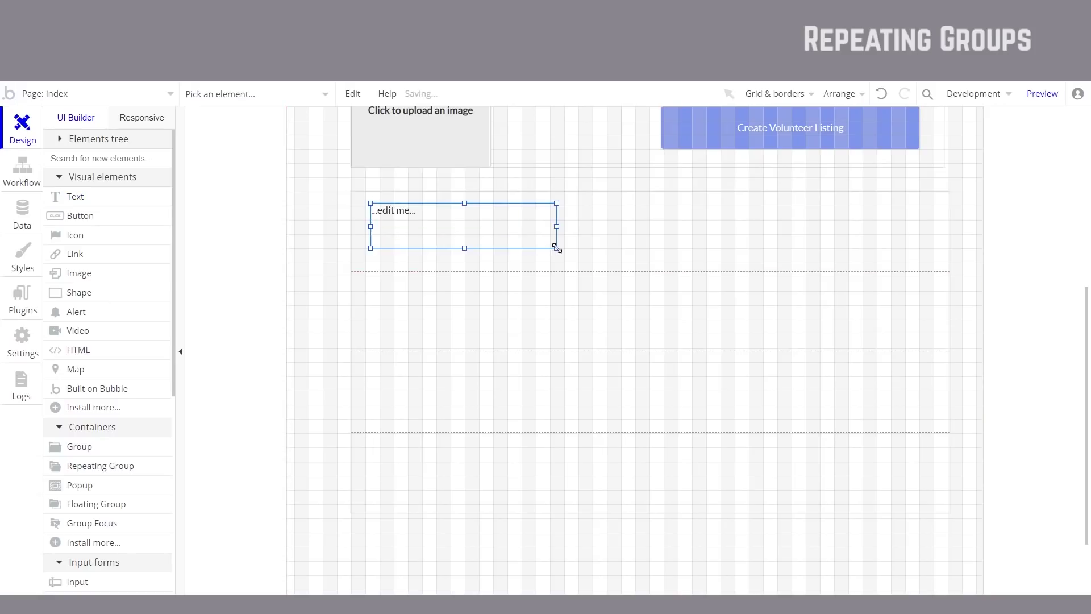
Step: Show Current cell's listing's positionTitle as a widened Heading 2 title
click(944, 238)
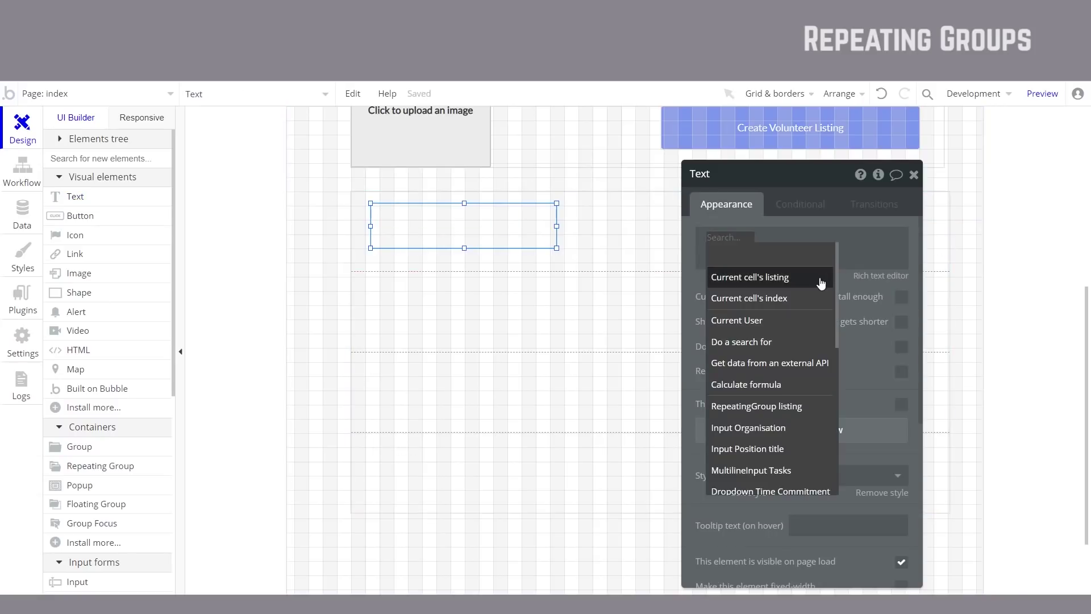
mouse_move(807, 284)
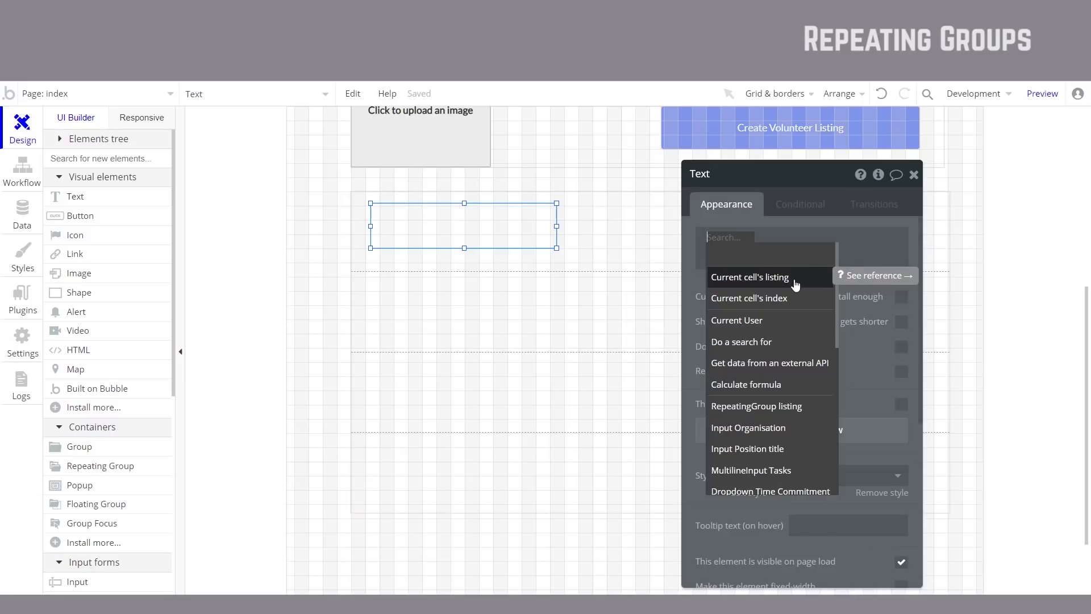
click(793, 282)
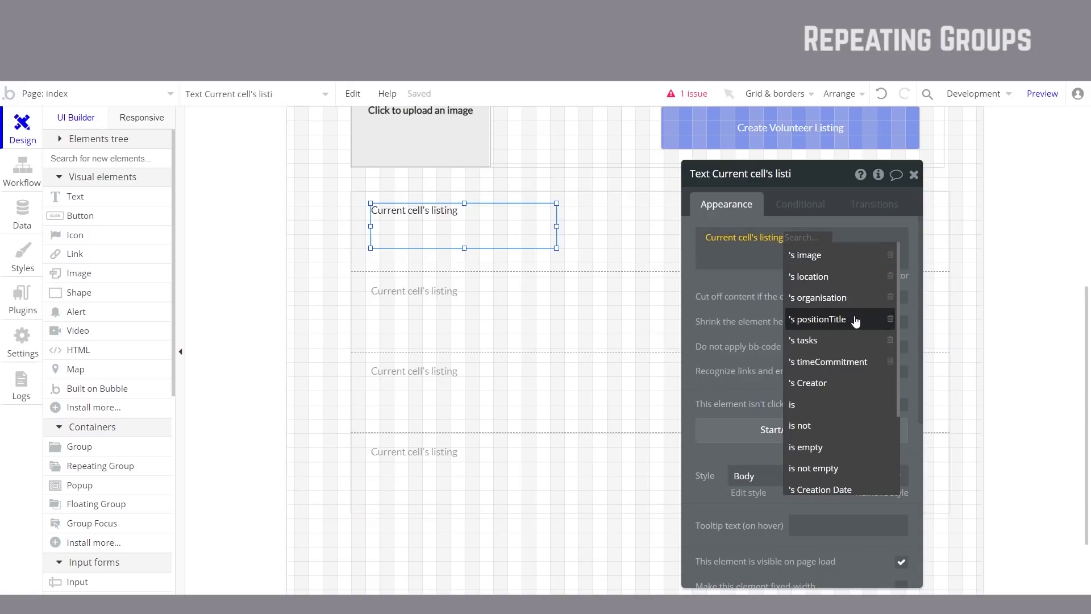
click(850, 322)
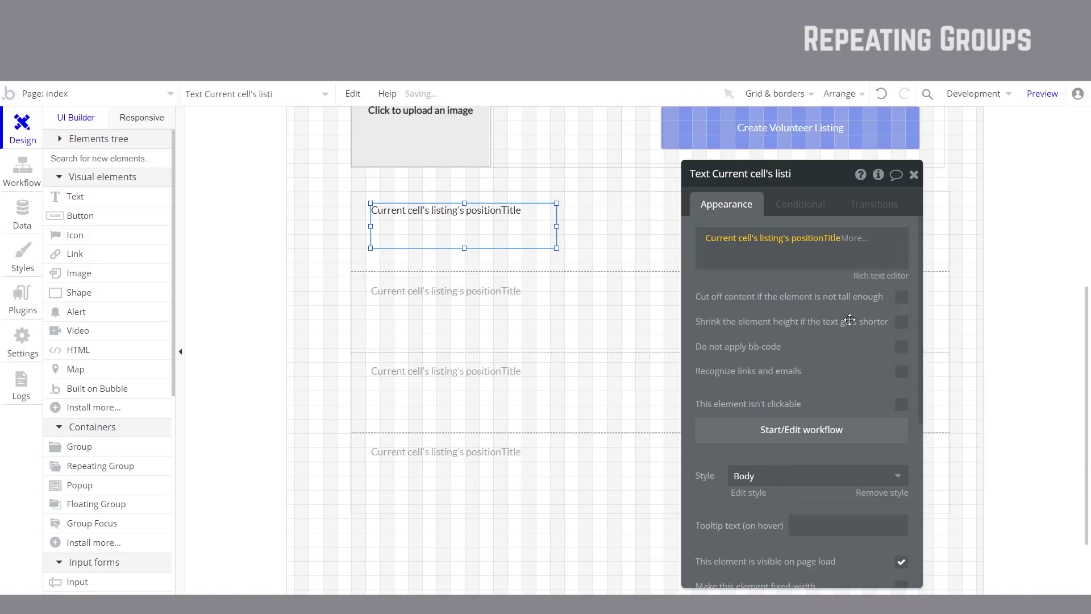
drag(465, 247, 465, 234)
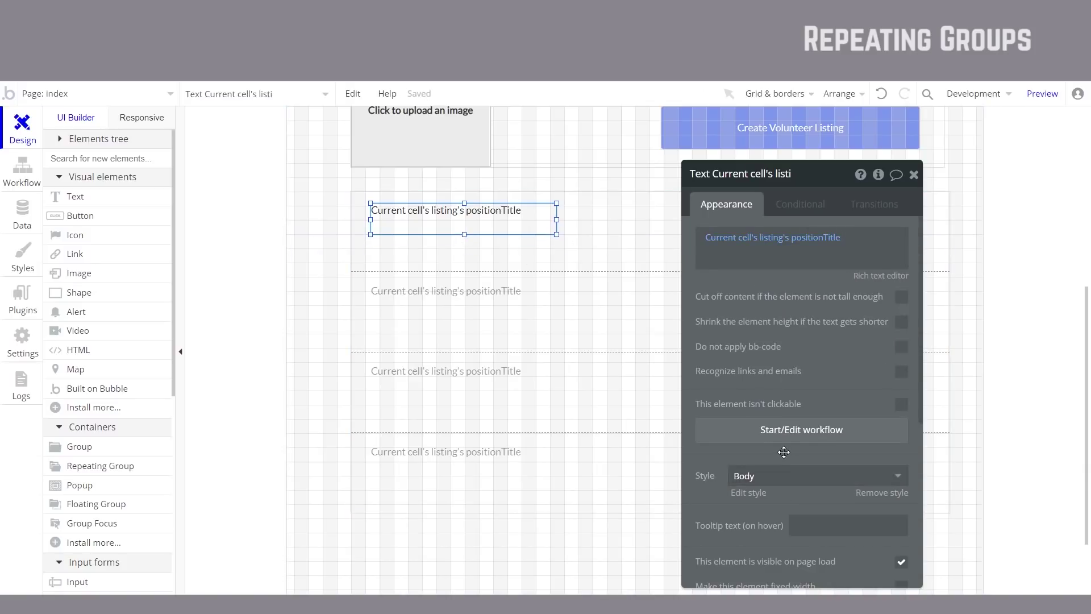
drag(784, 452, 769, 370)
click(796, 393)
scroll(785, 460, down, 3)
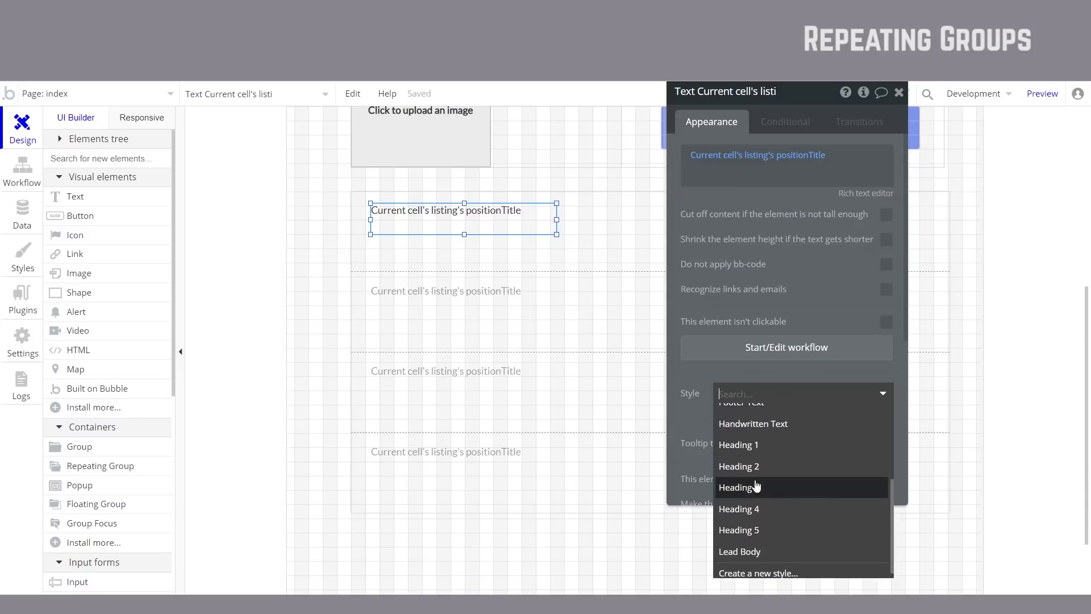
click(757, 465)
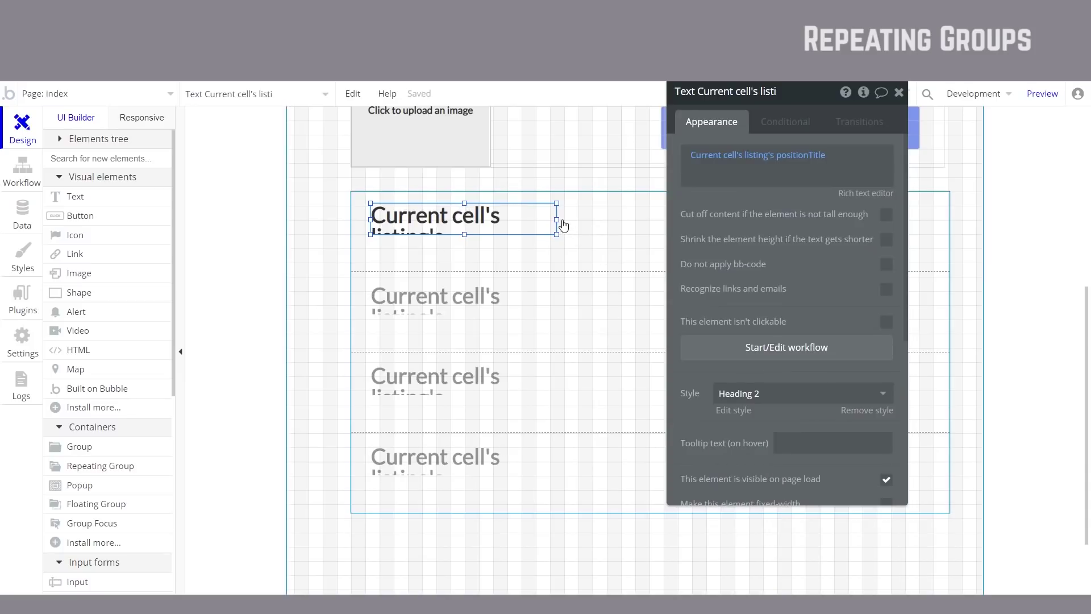
drag(557, 219, 888, 219)
click(648, 210)
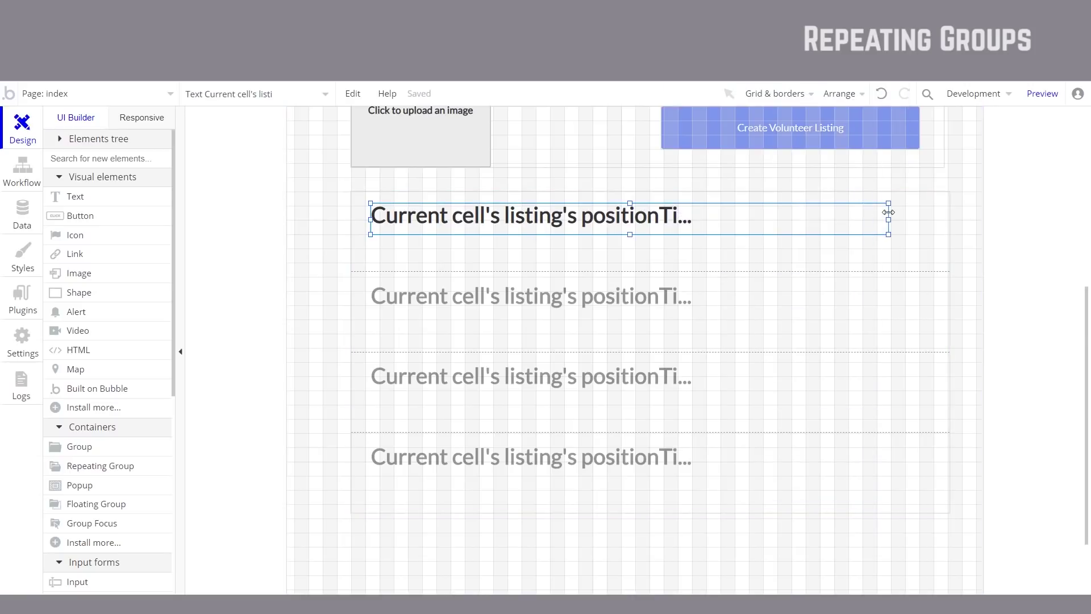
Step: Add a text below the title showing Current cell's listing's organisation
click(112, 201)
mouse_move(371, 237)
mouse_down()
mouse_move(599, 269)
mouse_move(602, 259)
mouse_up()
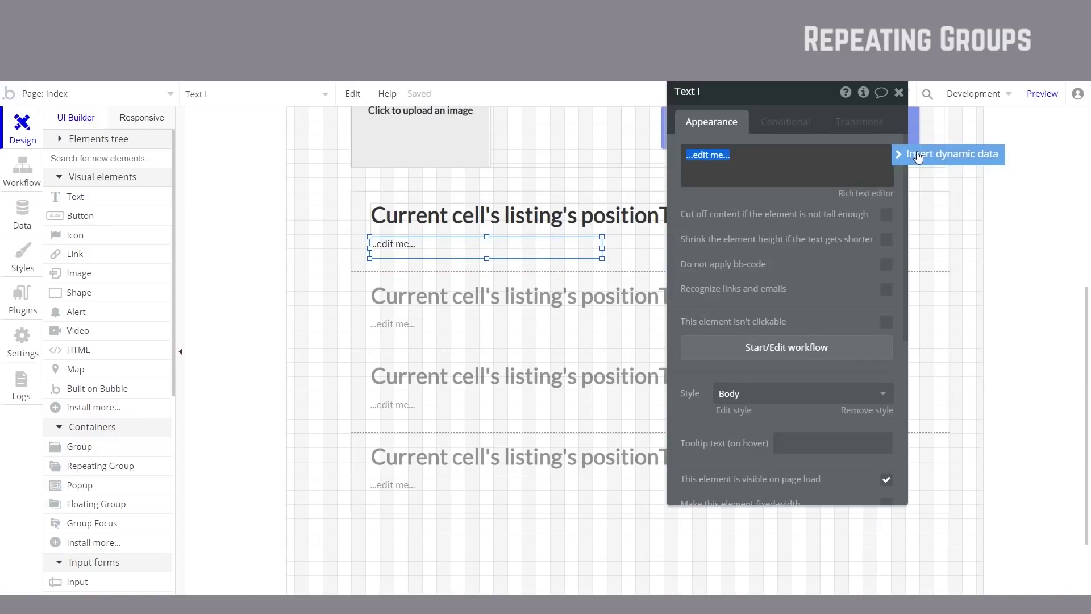
click(915, 154)
click(793, 202)
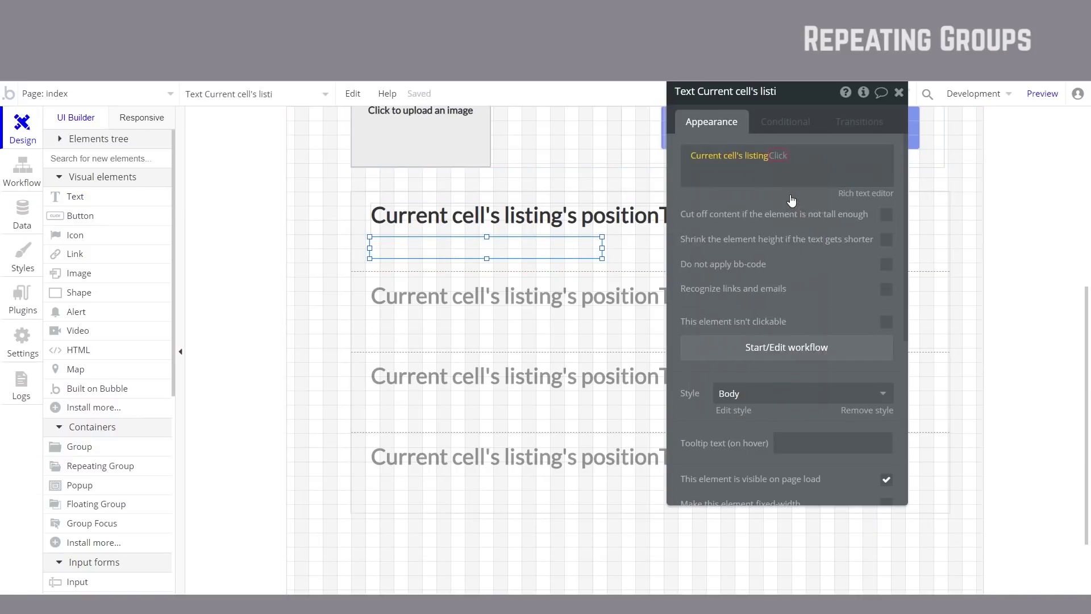
click(837, 217)
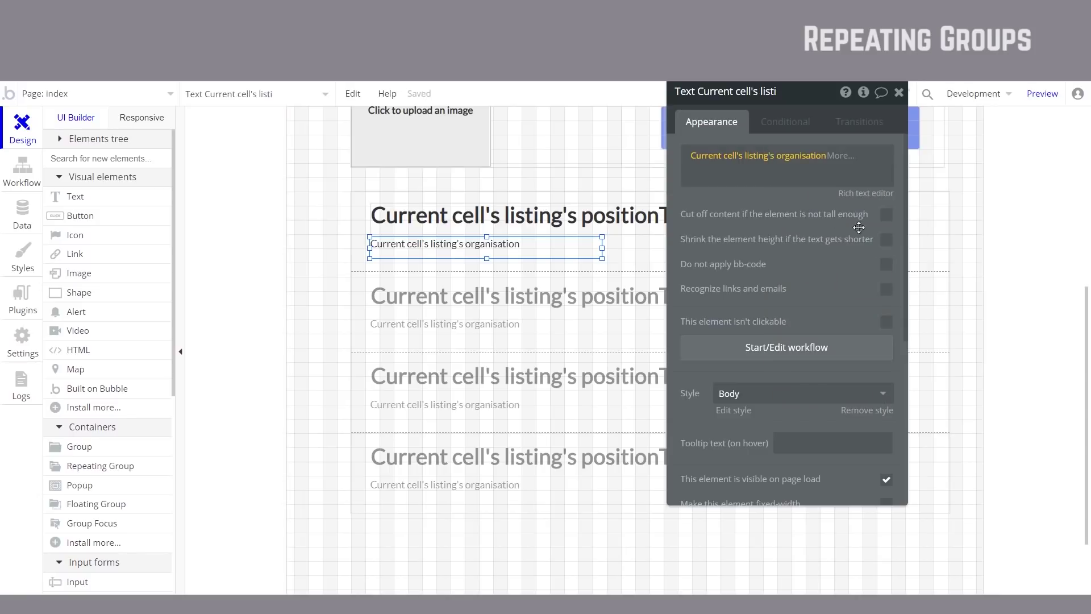
Step: Preview and reload the page, scrolling down to check the listings below the form
click(1030, 262)
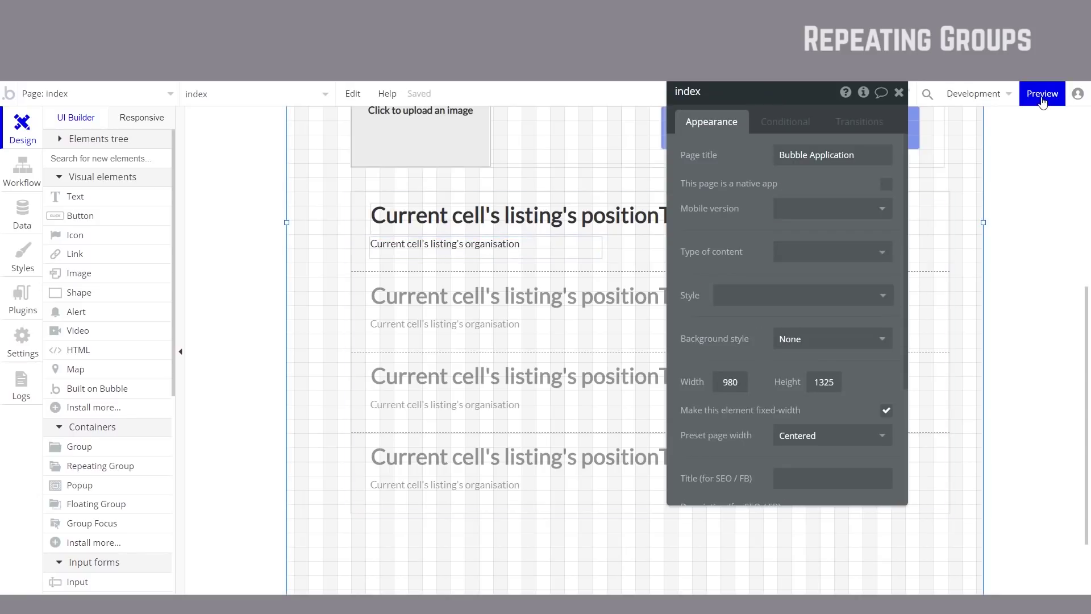
click(1041, 97)
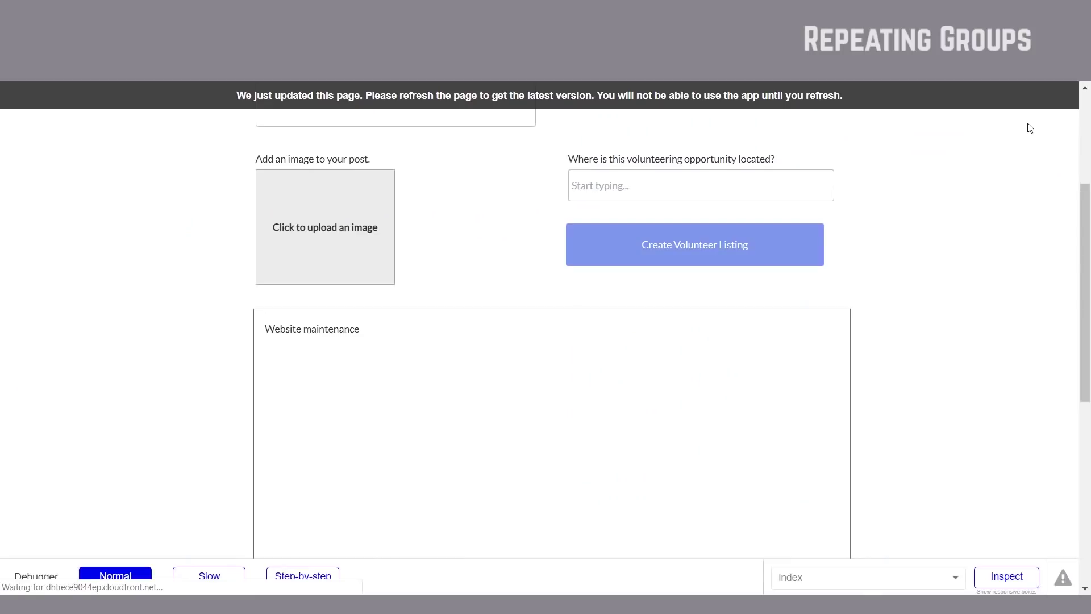
key(F5)
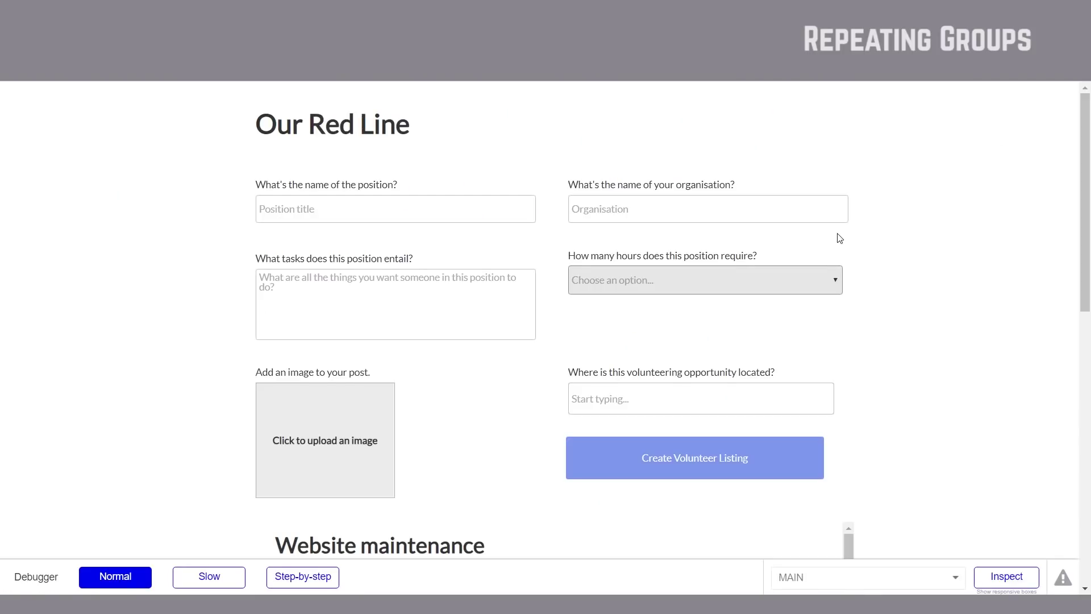
scroll(840, 238, down, 5)
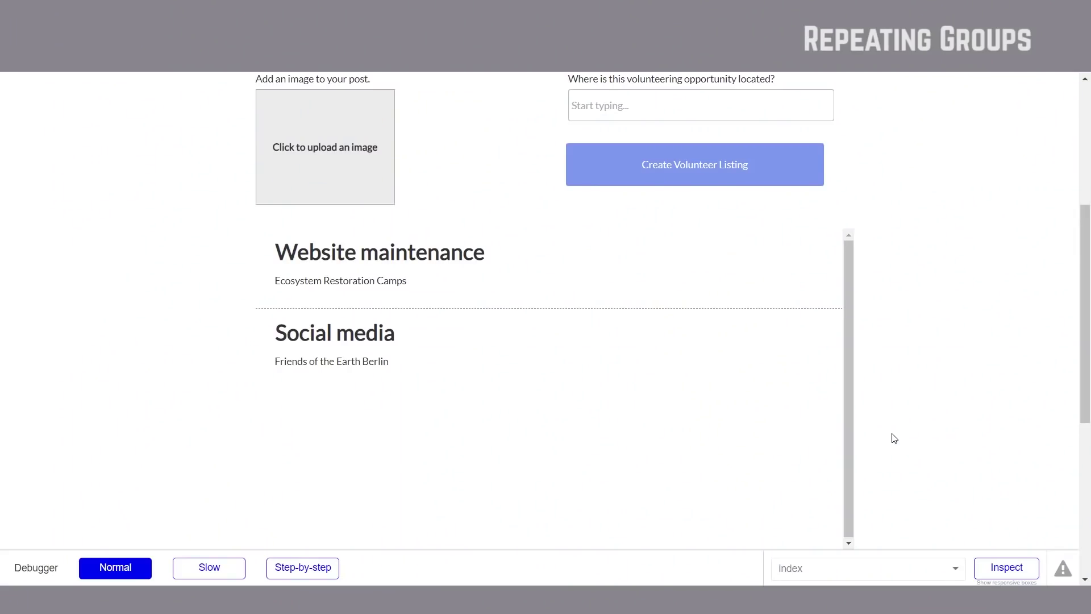
scroll(894, 438, up, 5)
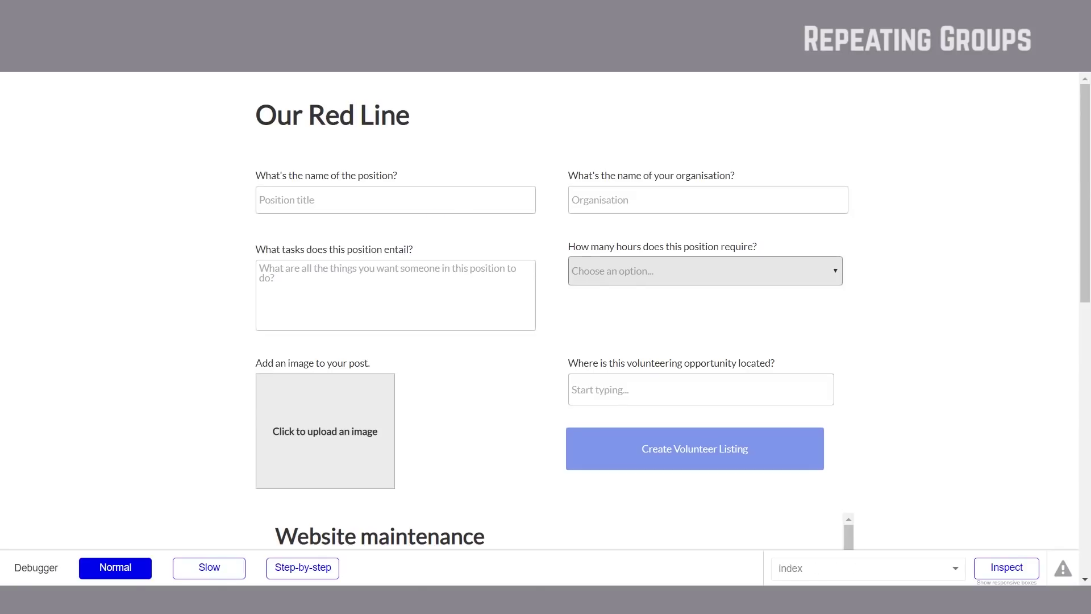
key(alt+Tab)
Step: Paste 'Write articles and blogs' as position title and choose Between 3 - 10 hours a week
scroll(222, 515, down, 3)
drag(244, 468, 204, 338)
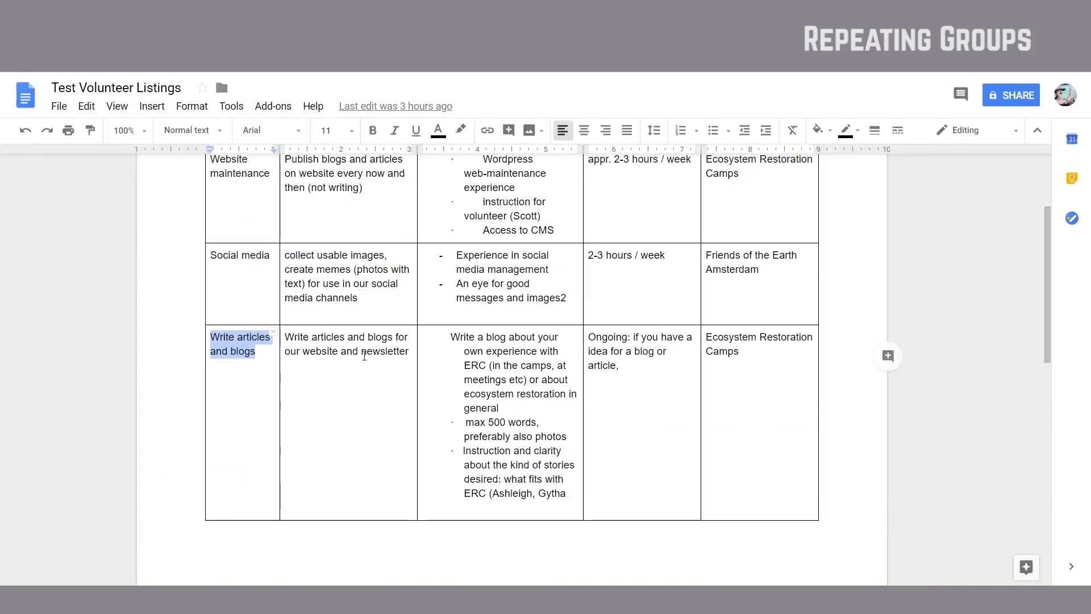
drag(409, 352, 284, 337)
key(ctrl+c)
key(super+Tab)
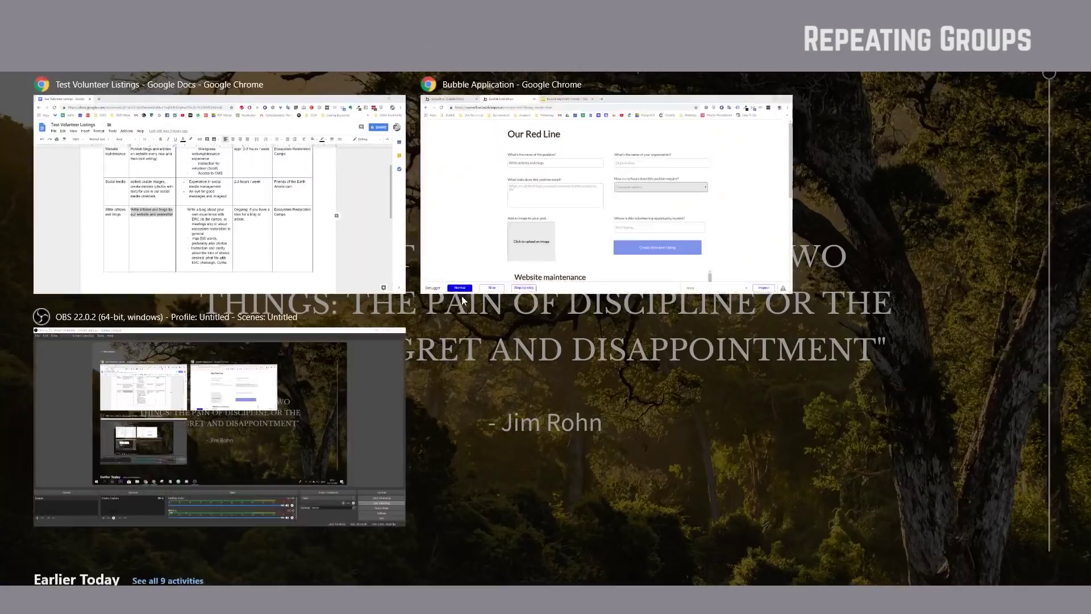
click(609, 190)
click(396, 296)
key(ctrl+v)
click(705, 270)
click(676, 326)
Step: Paste Ecosystem Restoration Camps as the organisation and set location to Madrid, Spain
key(alt+Tab)
key(ctrl+c)
key(super+Tab)
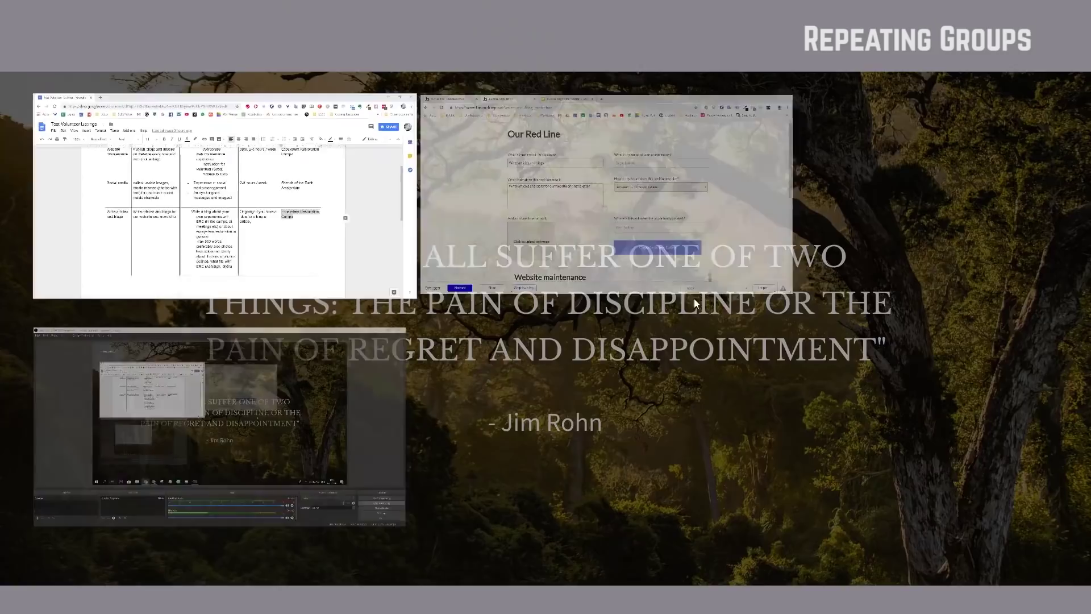
click(694, 261)
click(634, 200)
key(ctrl+v)
click(605, 390)
text(Madri)
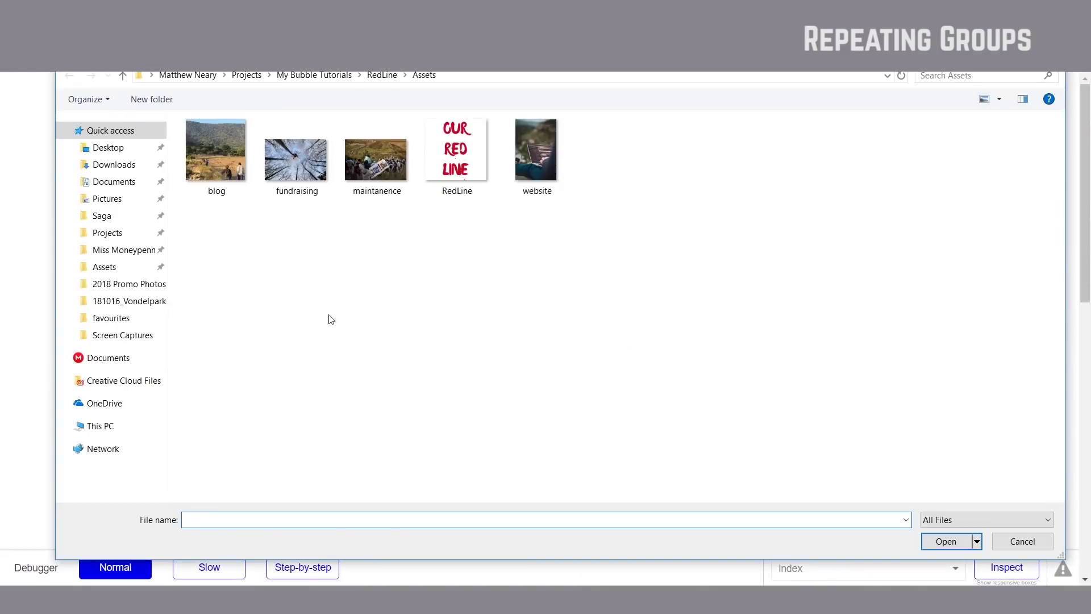
click(621, 441)
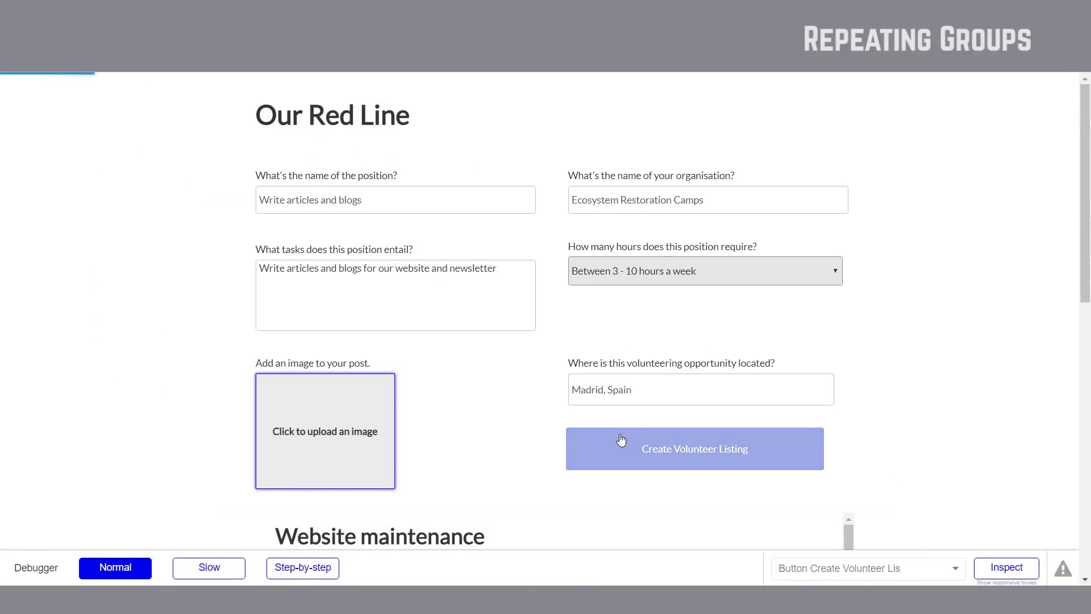
Step: Create the volunteer listing and check it appears as the third entry
scroll(224, 79, down, 3)
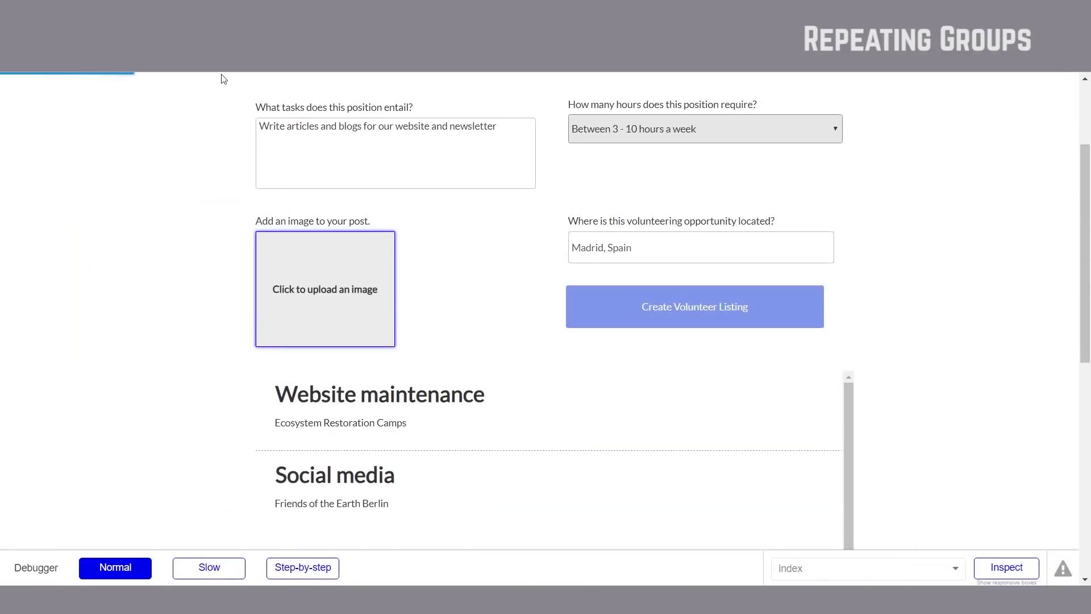
click(744, 308)
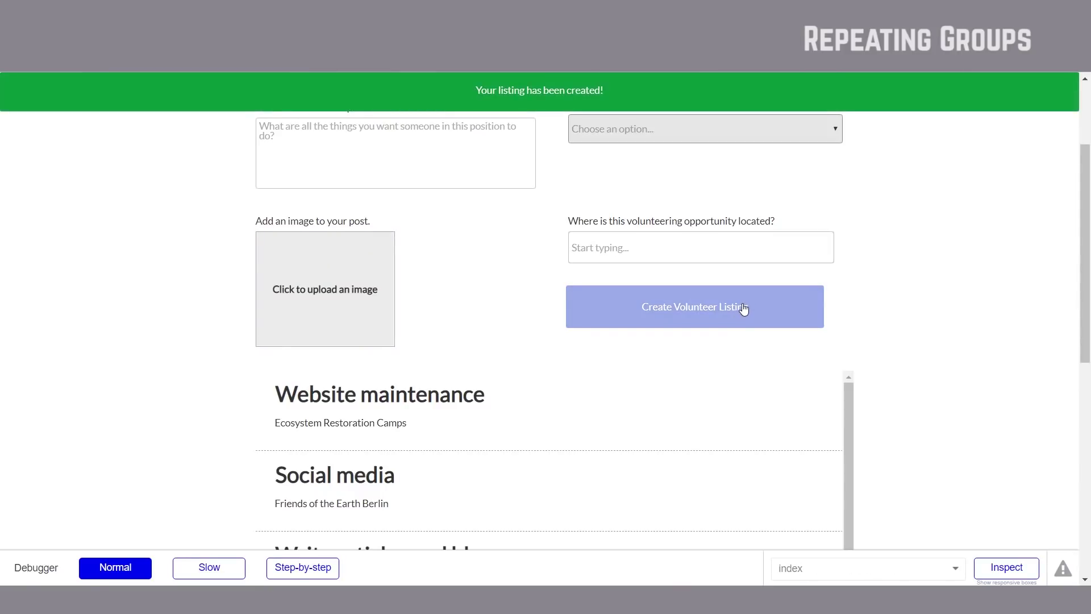
scroll(519, 412, down, 3)
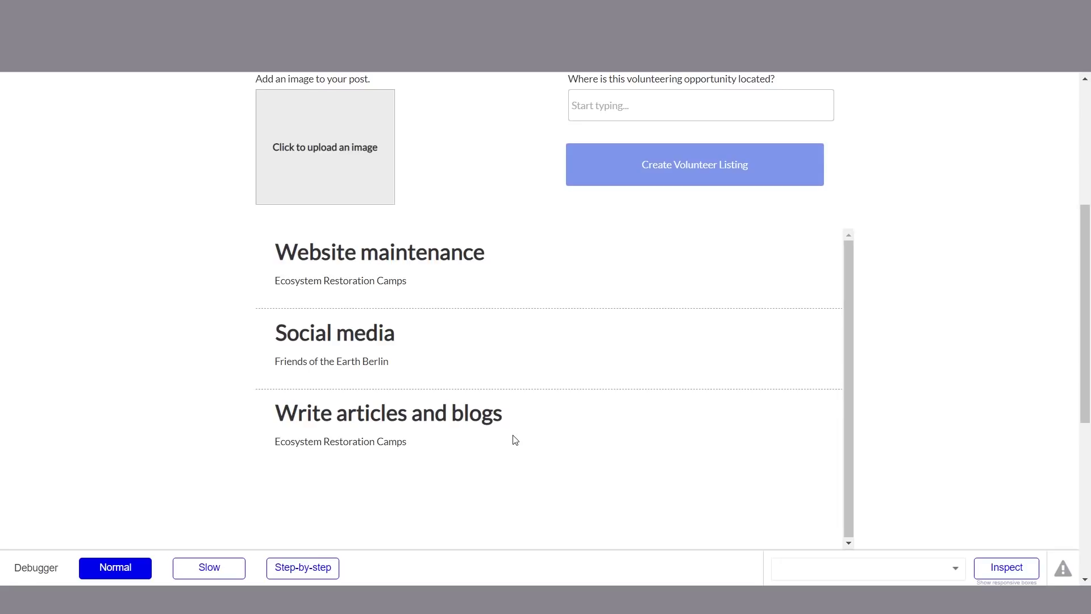
scroll(871, 385, up, 5)
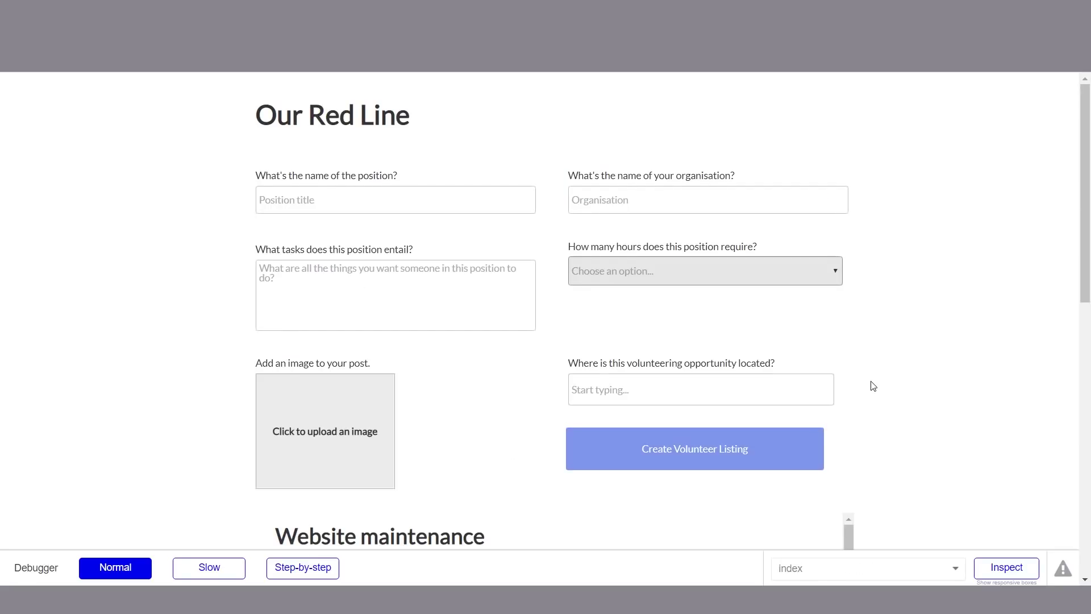
scroll(873, 386, down, 4)
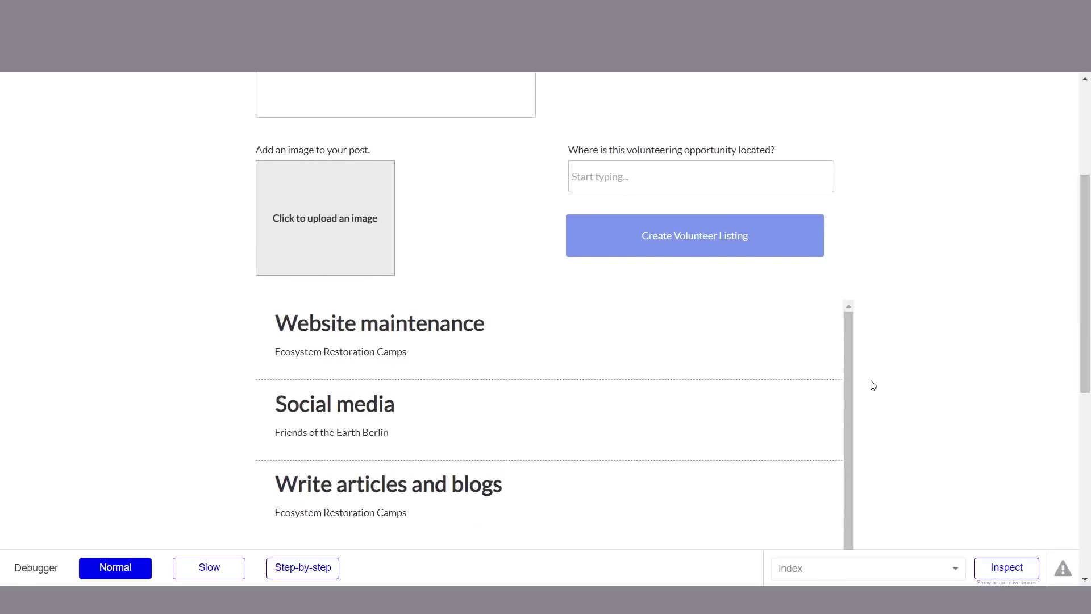
scroll(873, 386, up, 4)
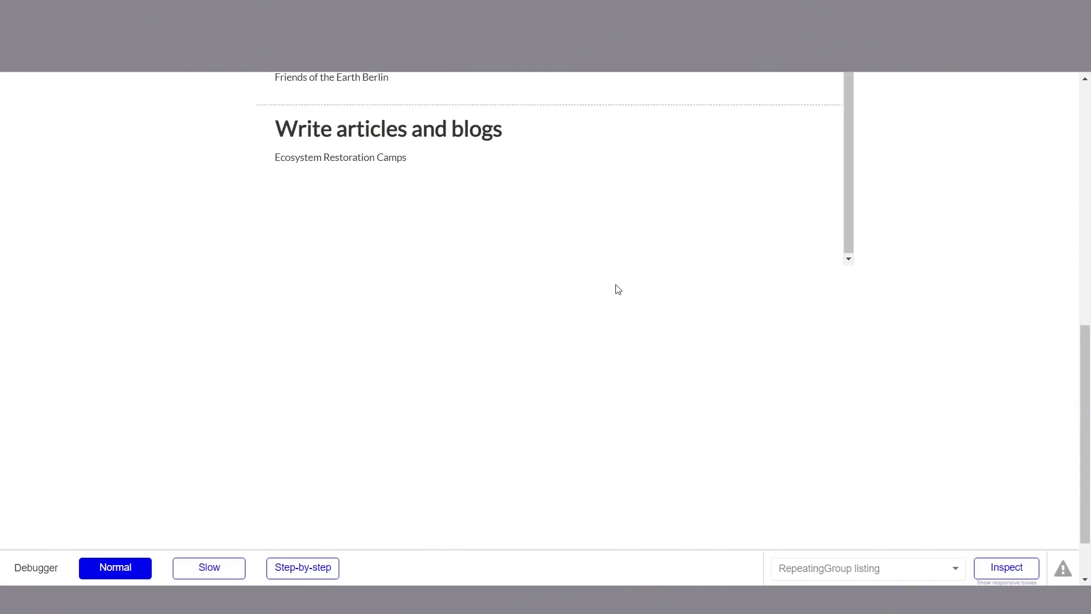
Step: Scroll through the preview to inspect the three listed positions and organisations
scroll(616, 284, up, 10)
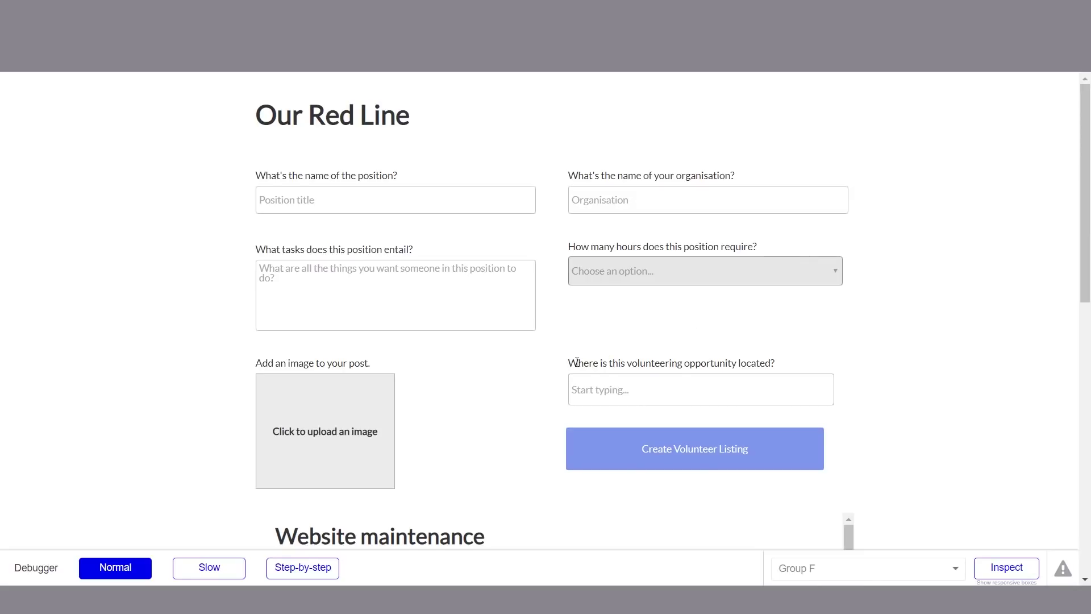
scroll(576, 364, down, 6)
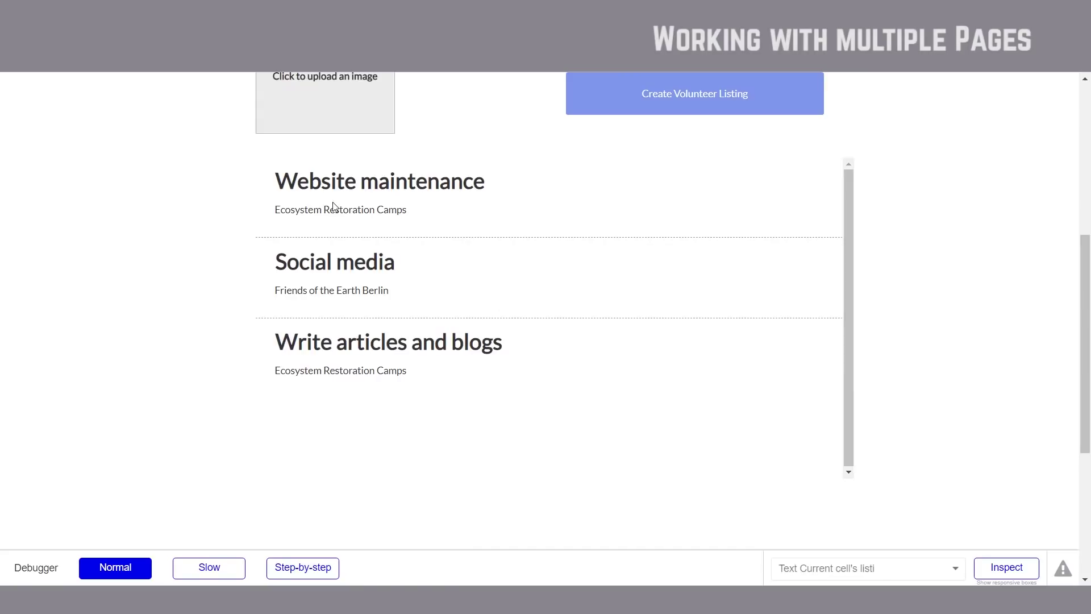
drag(260, 161, 882, 327)
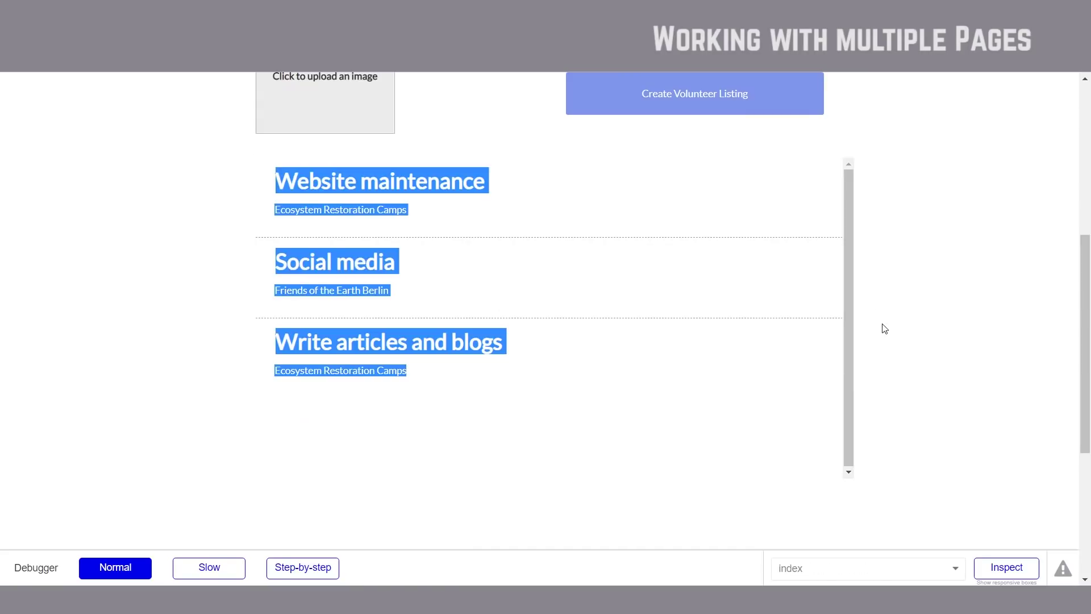
click(939, 302)
scroll(768, 304, up, 6)
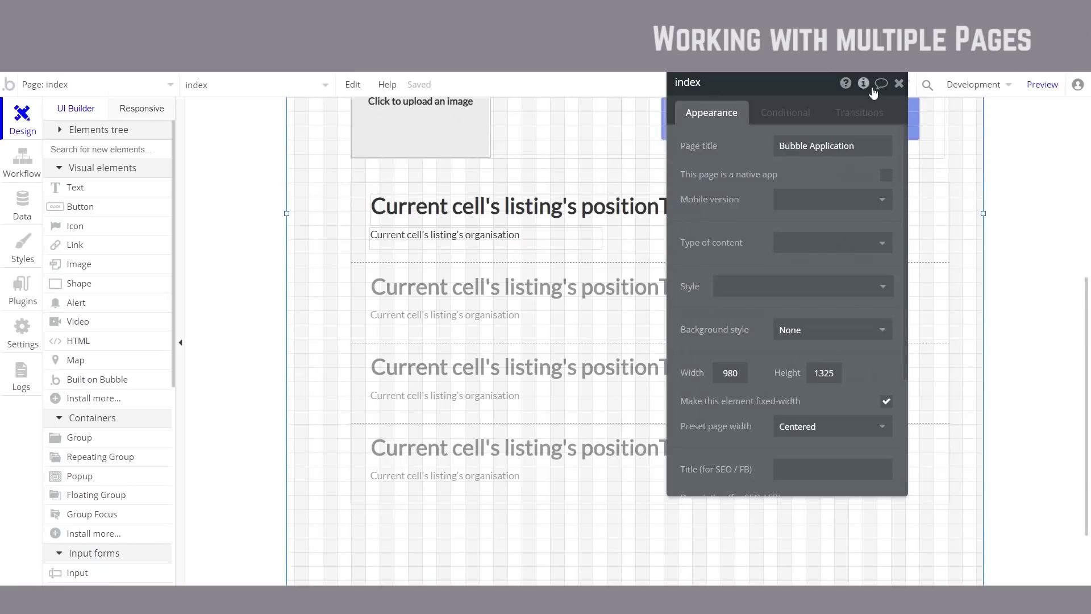
Step: Create a new blank page named 'listings' with no page to clone from
click(244, 217)
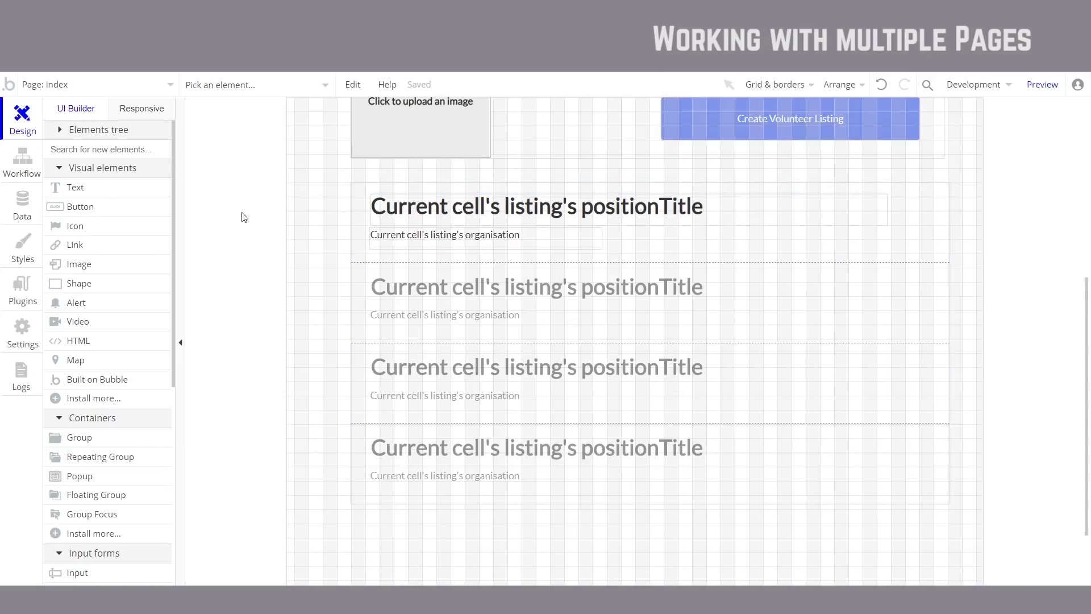
scroll(244, 218, up, 6)
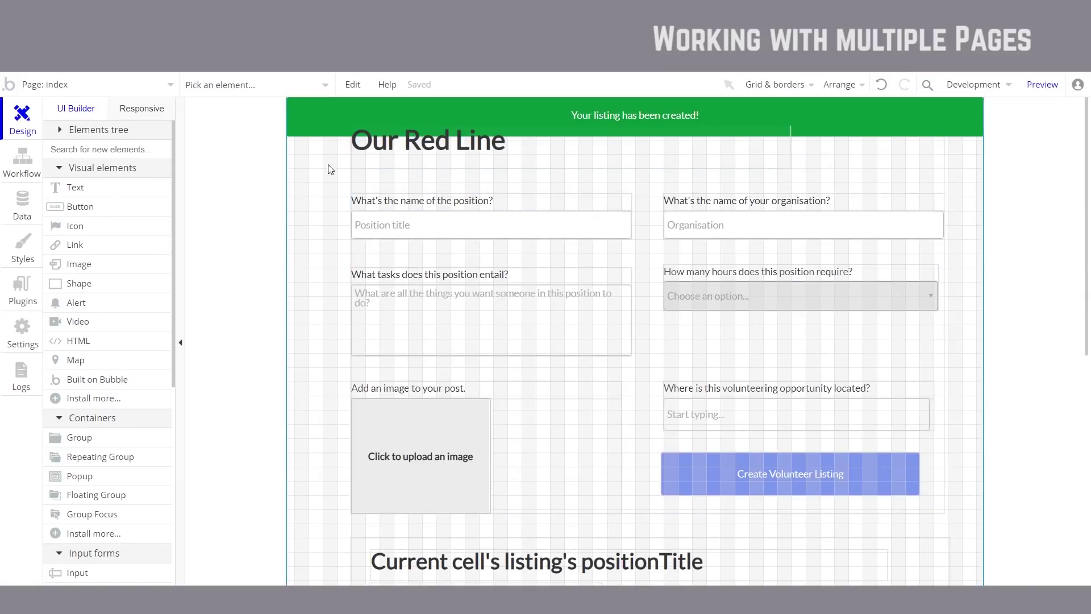
click(168, 91)
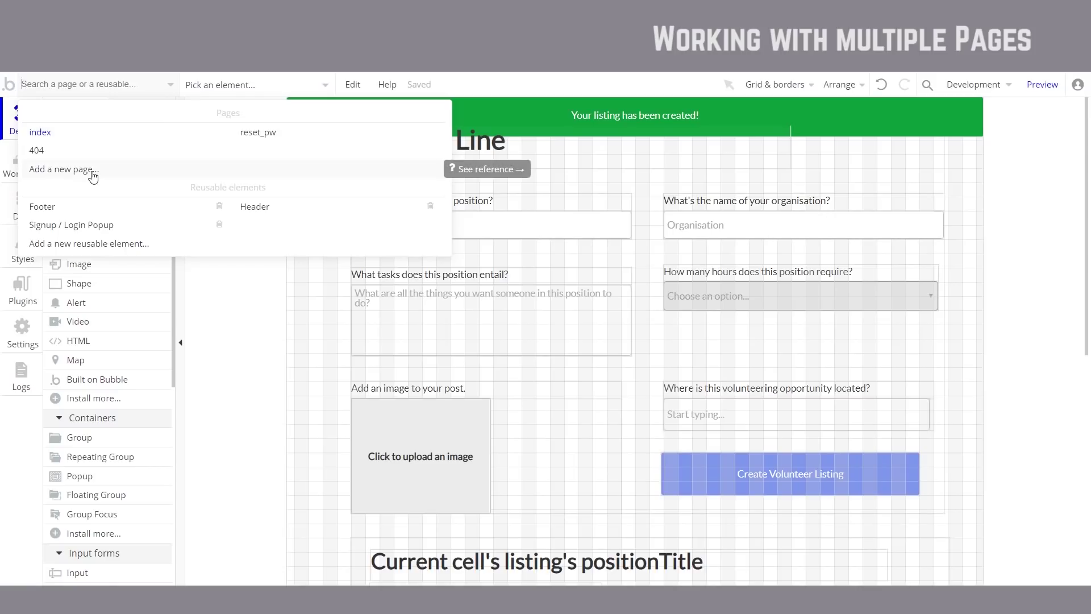
click(93, 177)
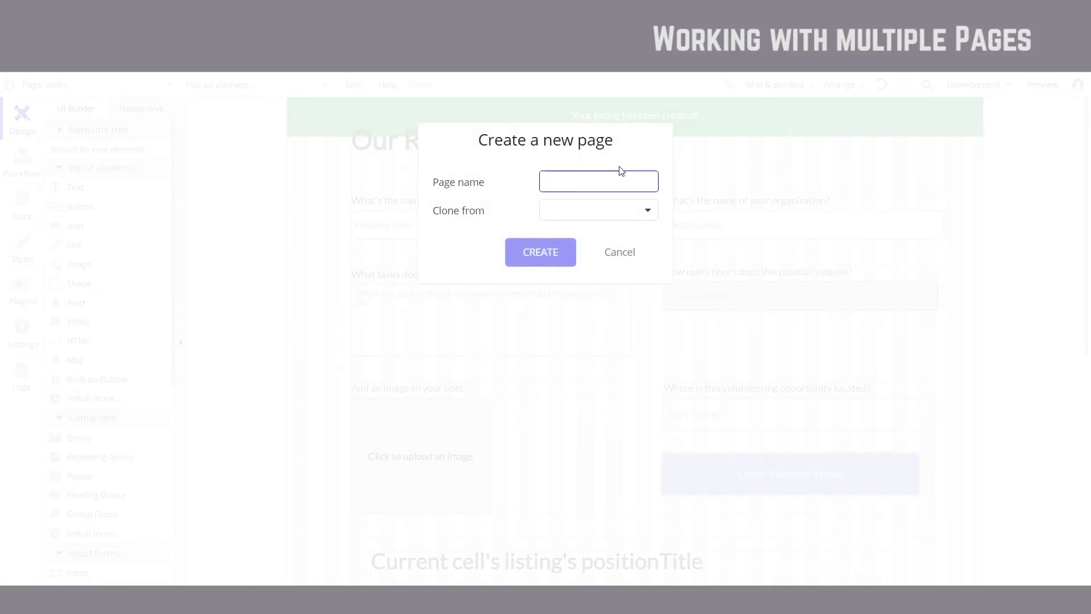
text(listings)
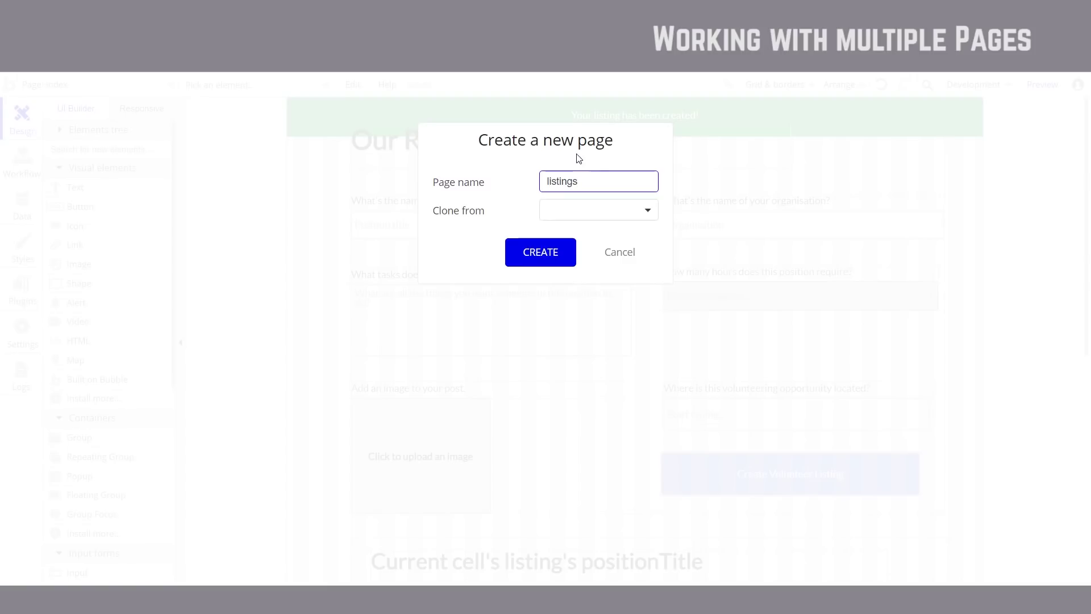
click(598, 211)
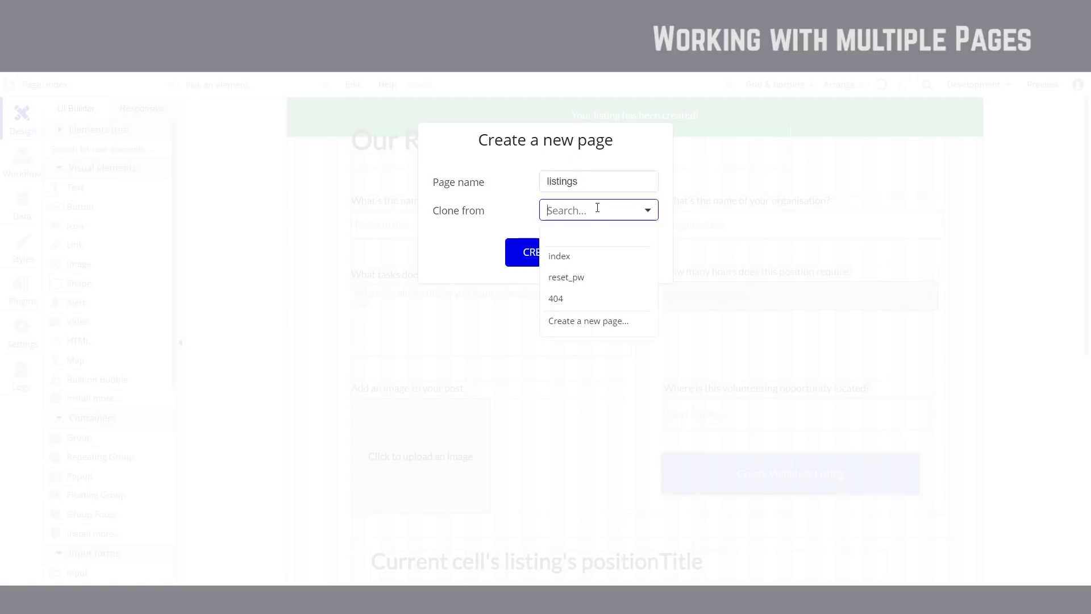
click(587, 266)
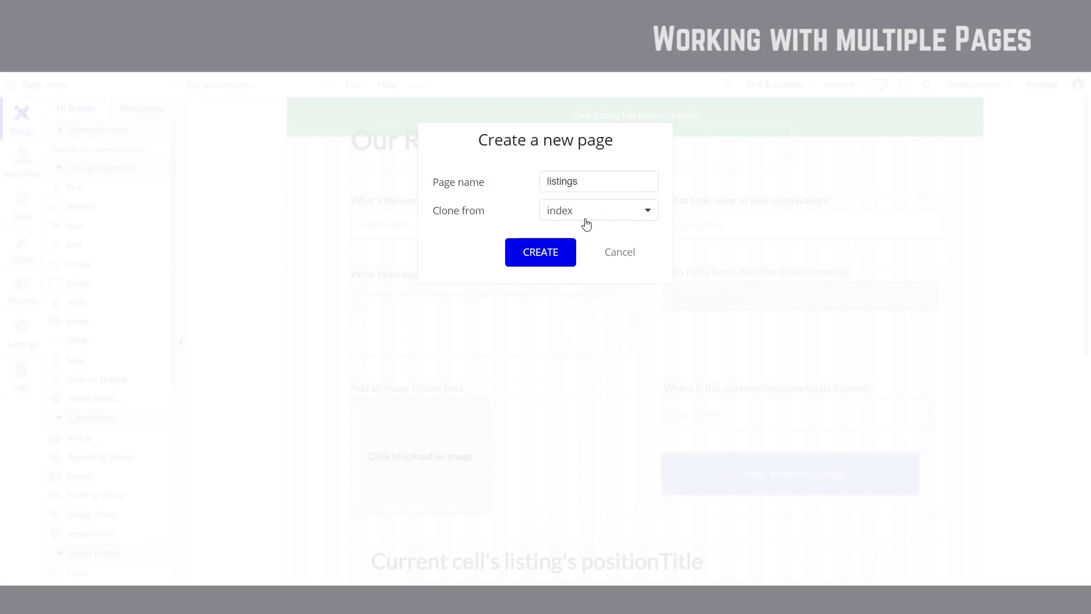
click(592, 218)
click(582, 245)
click(542, 252)
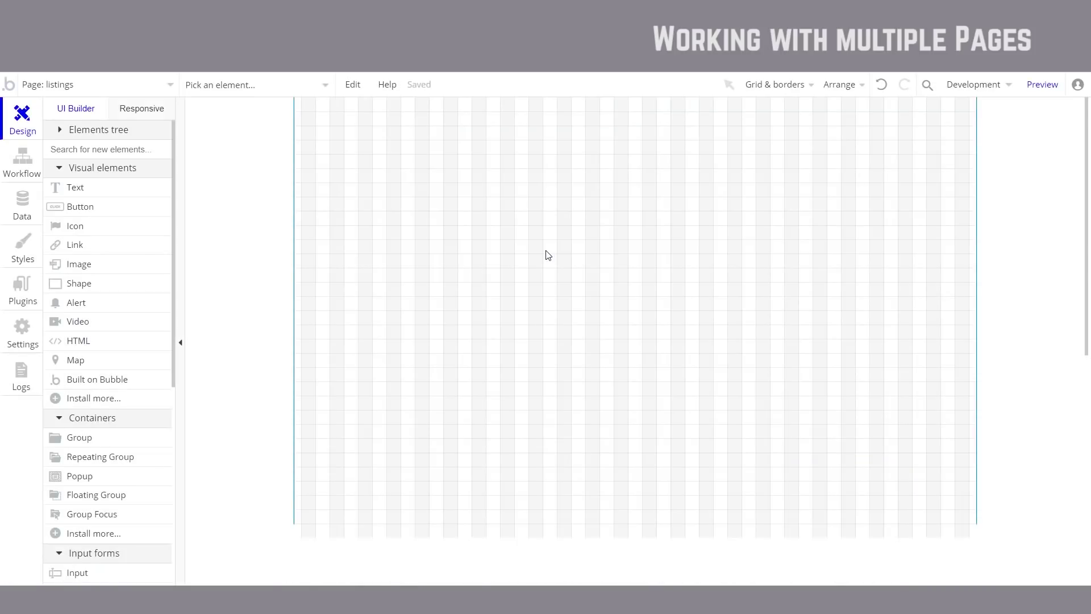
Step: Copy RepeatingGroup listing from index onto the listings page and move it to the top
double_click(285, 213)
drag(739, 96, 753, 168)
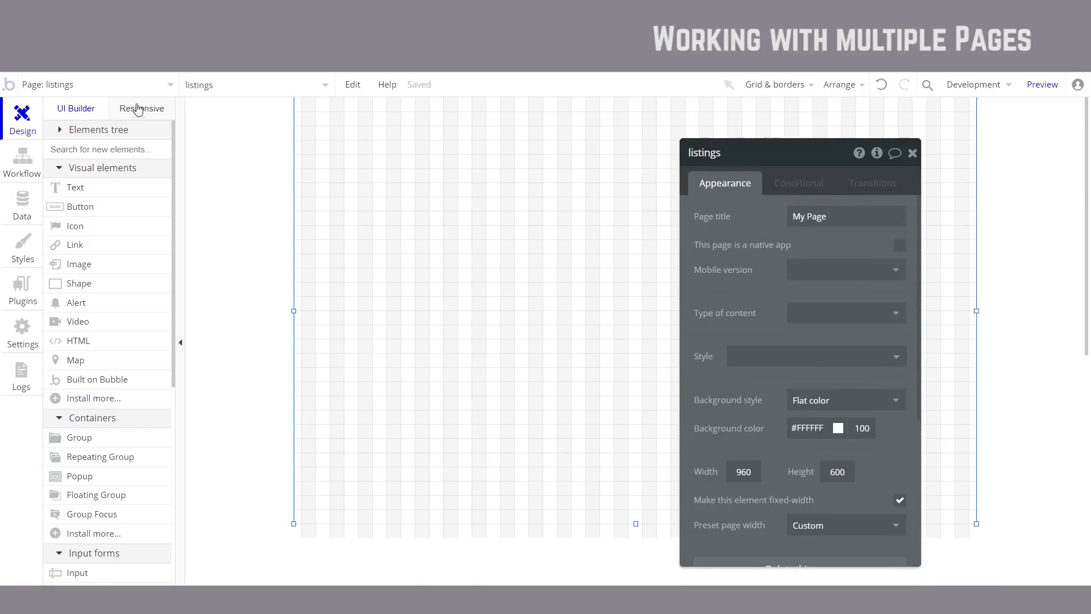
click(149, 87)
click(112, 130)
scroll(307, 282, down, 8)
click(855, 302)
click(854, 302)
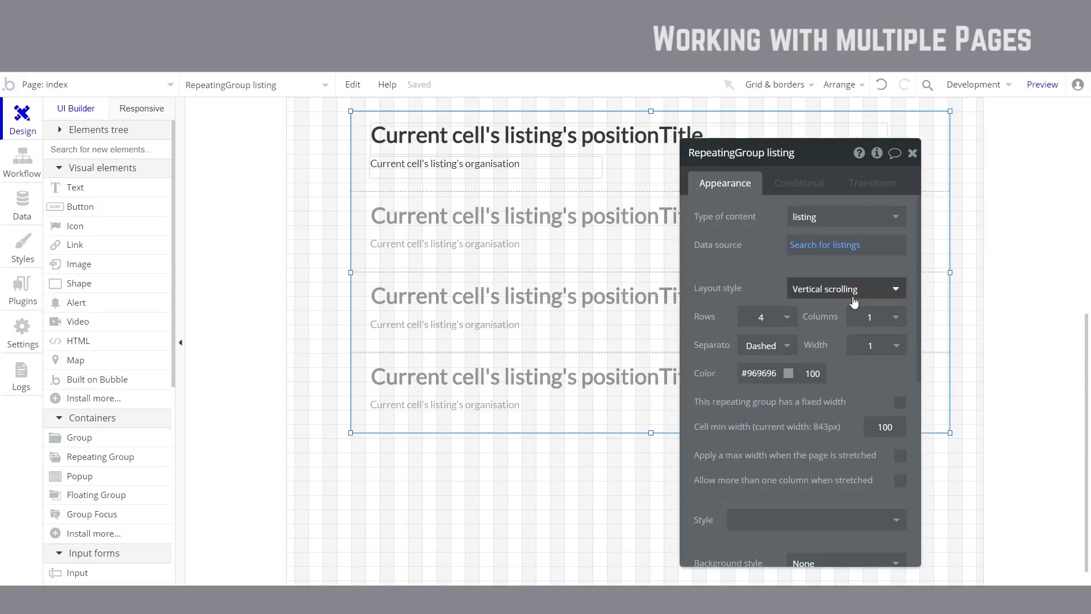
click(149, 84)
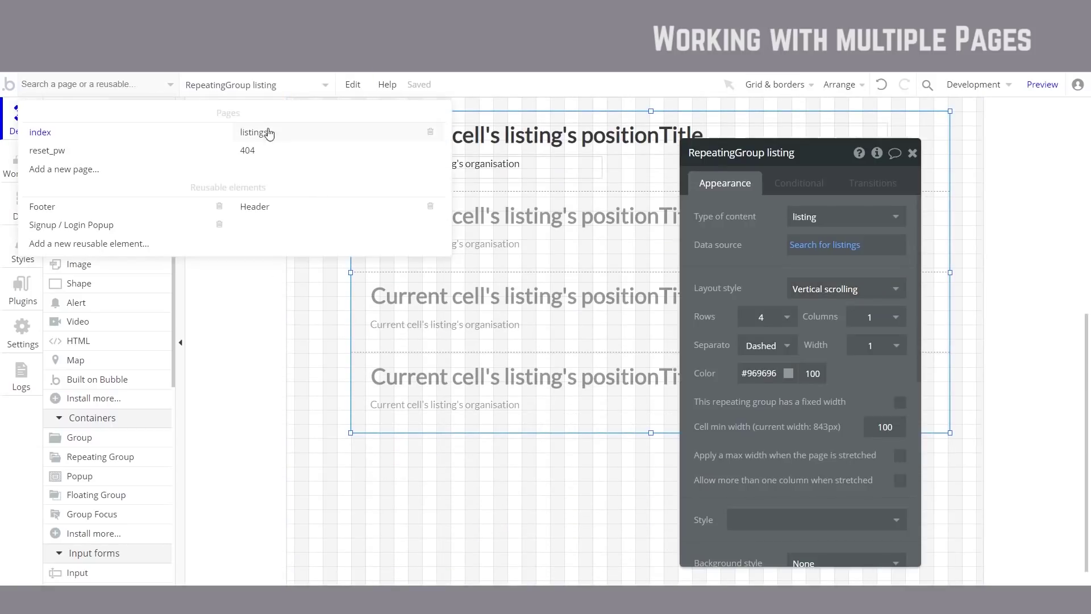
click(270, 135)
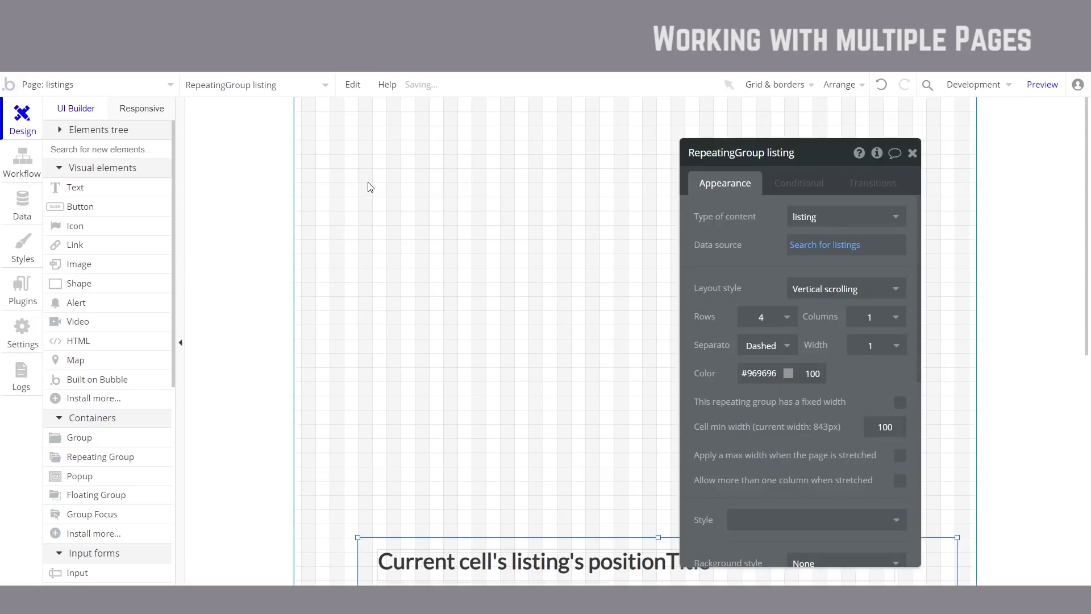
drag(375, 543, 359, 137)
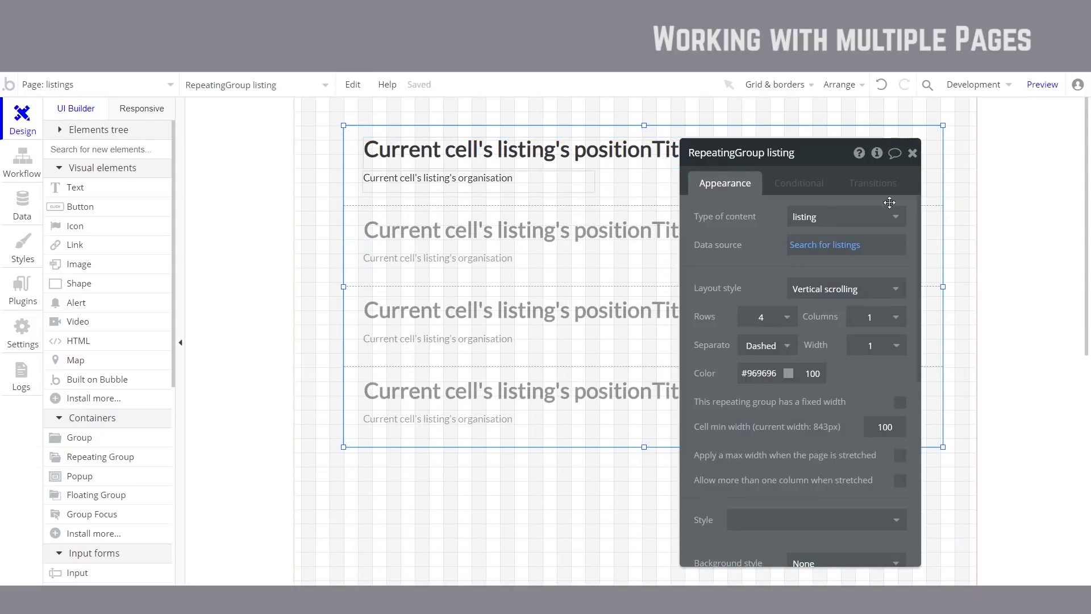
Step: Preview the listings page, then shift the repeating group slightly lower on the page
click(1043, 86)
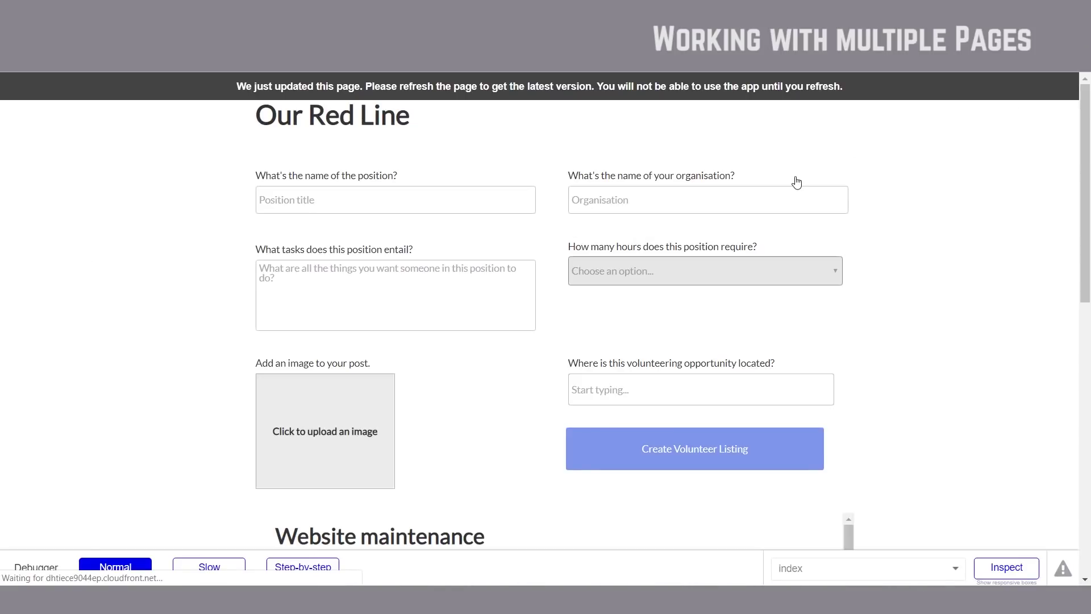
key(F5)
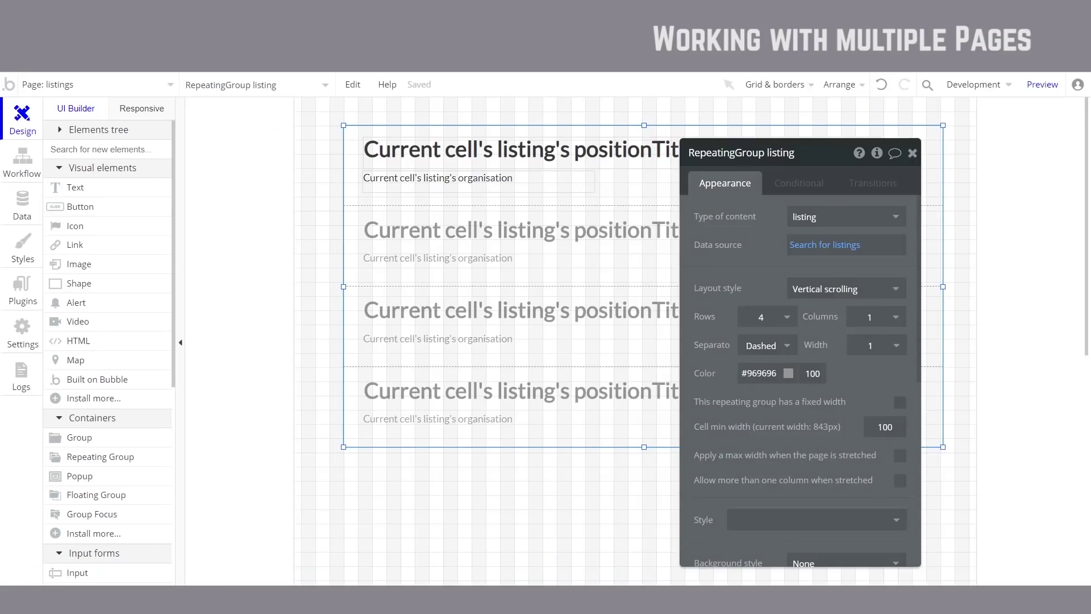
key(Escape)
drag(354, 142, 357, 174)
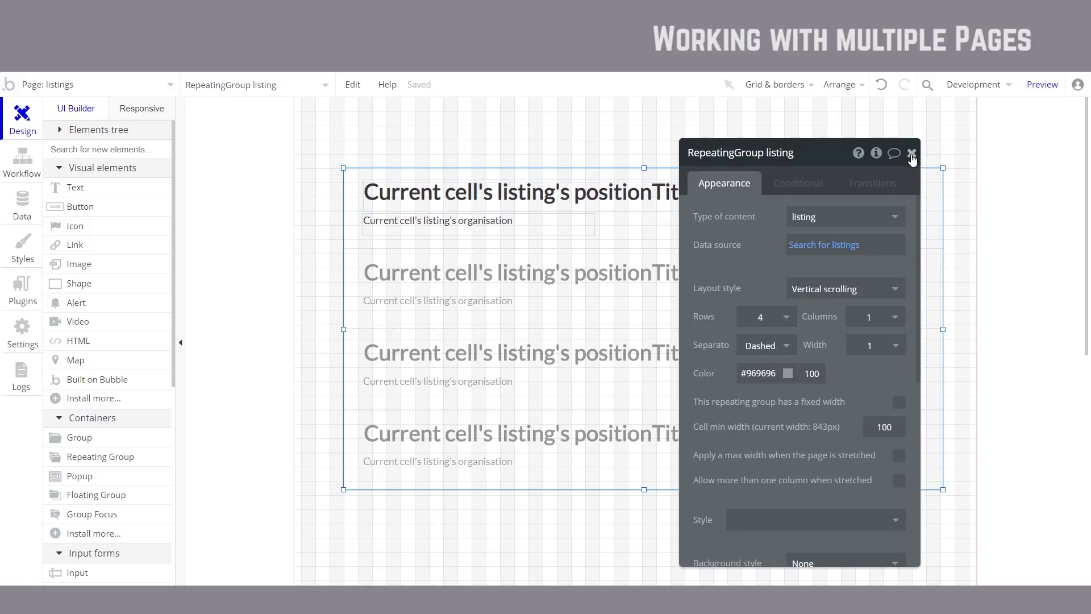
click(912, 154)
Step: Draw a group across the top of the listings page and name it HEADER
click(258, 148)
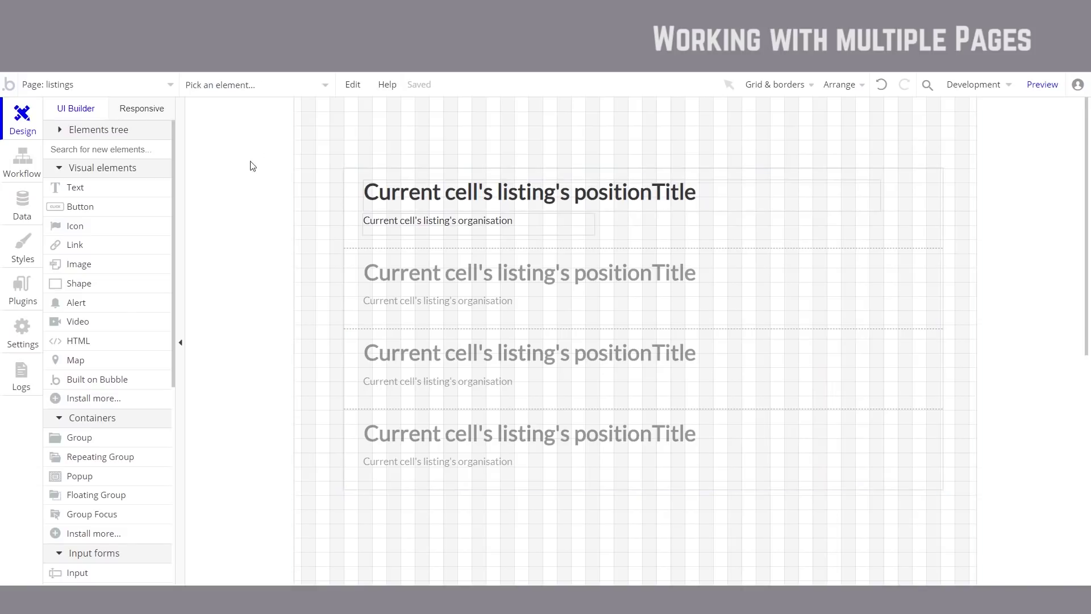
click(80, 438)
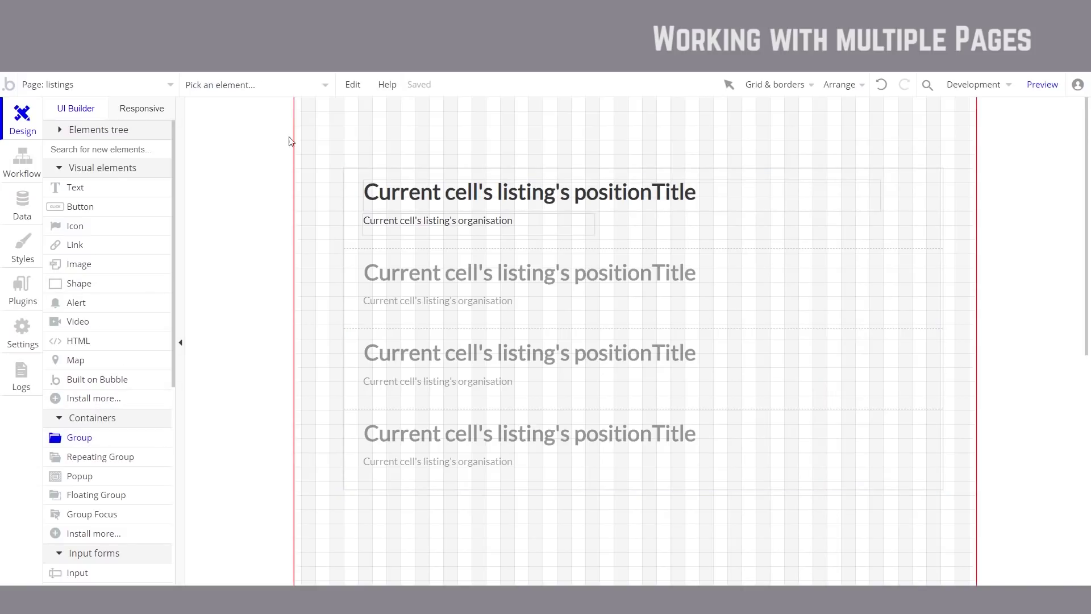
mouse_move(303, 101)
mouse_down()
mouse_move(828, 166)
mouse_move(974, 139)
mouse_up()
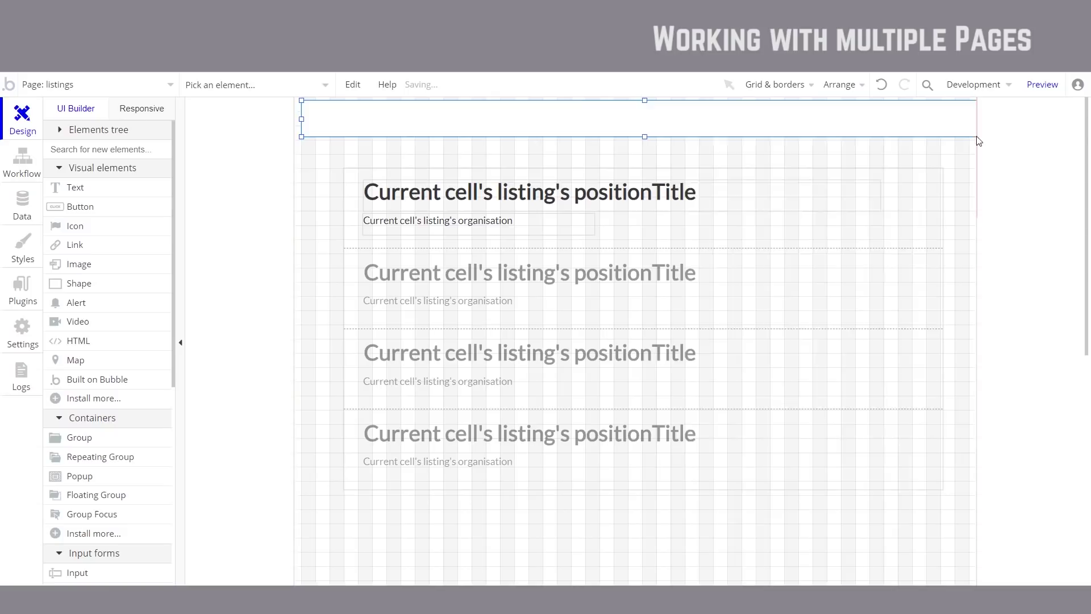
click(563, 109)
double_click(616, 112)
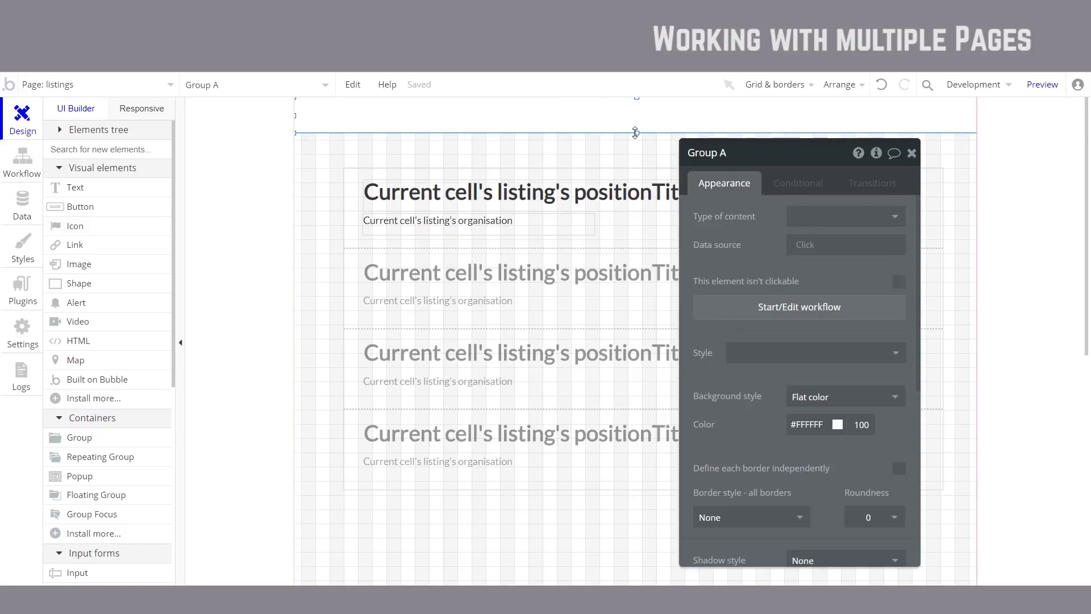
drag(637, 132, 637, 140)
click(731, 159)
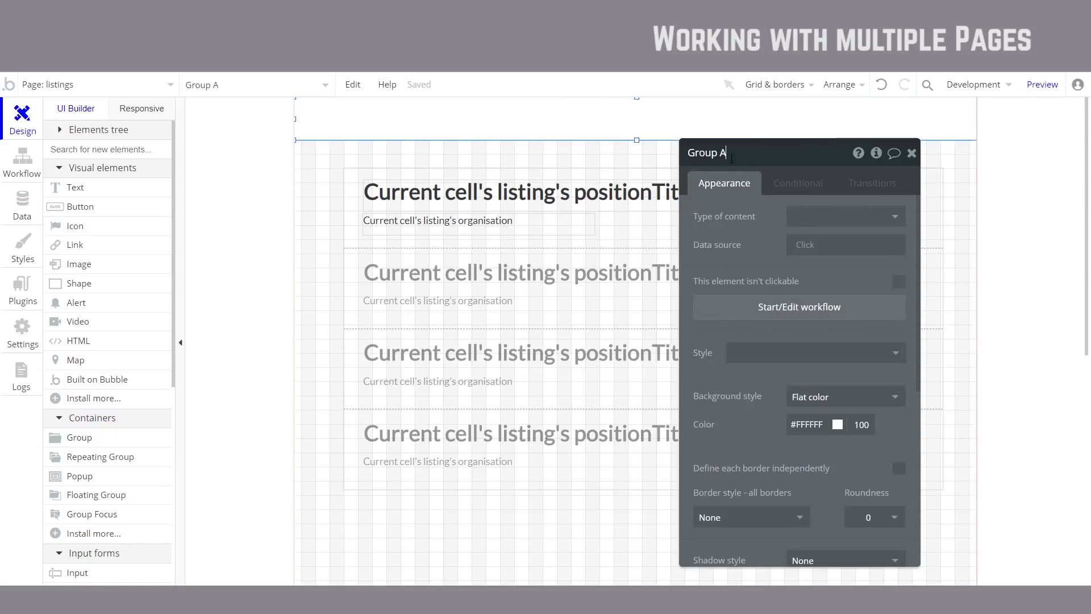
text(HEADER)
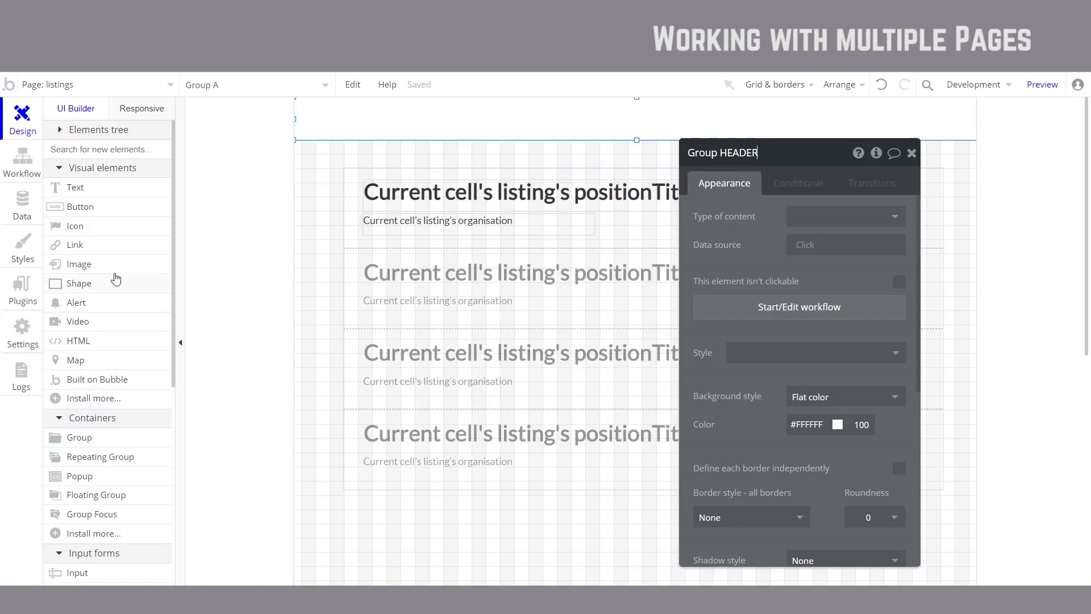
Step: Draw a button at the header's top right and give it the No Background Button style
click(105, 209)
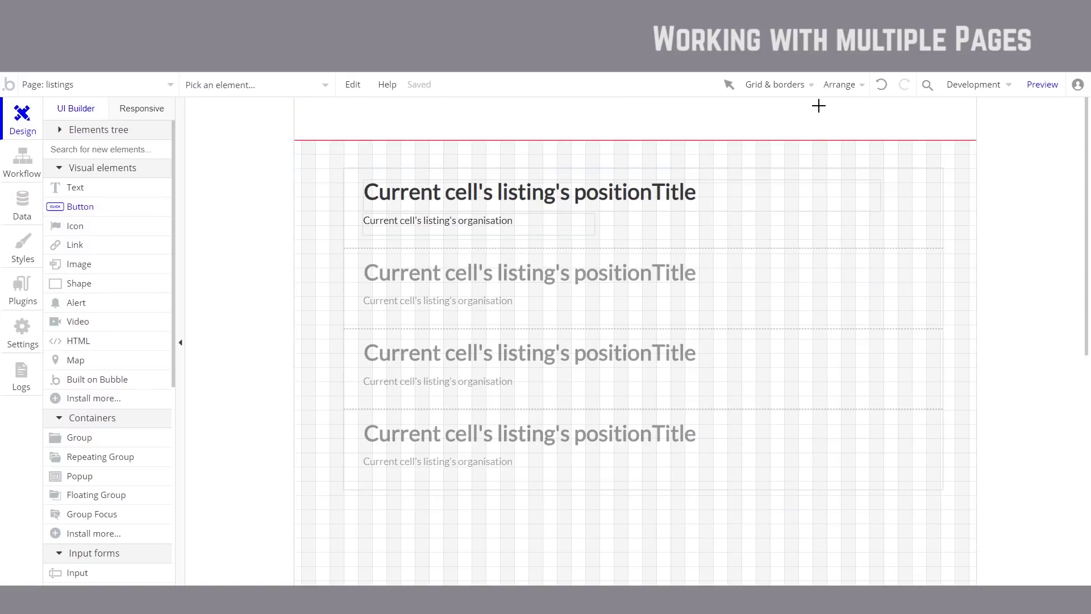
mouse_move(862, 108)
mouse_down()
mouse_move(953, 139)
mouse_move(943, 134)
mouse_up()
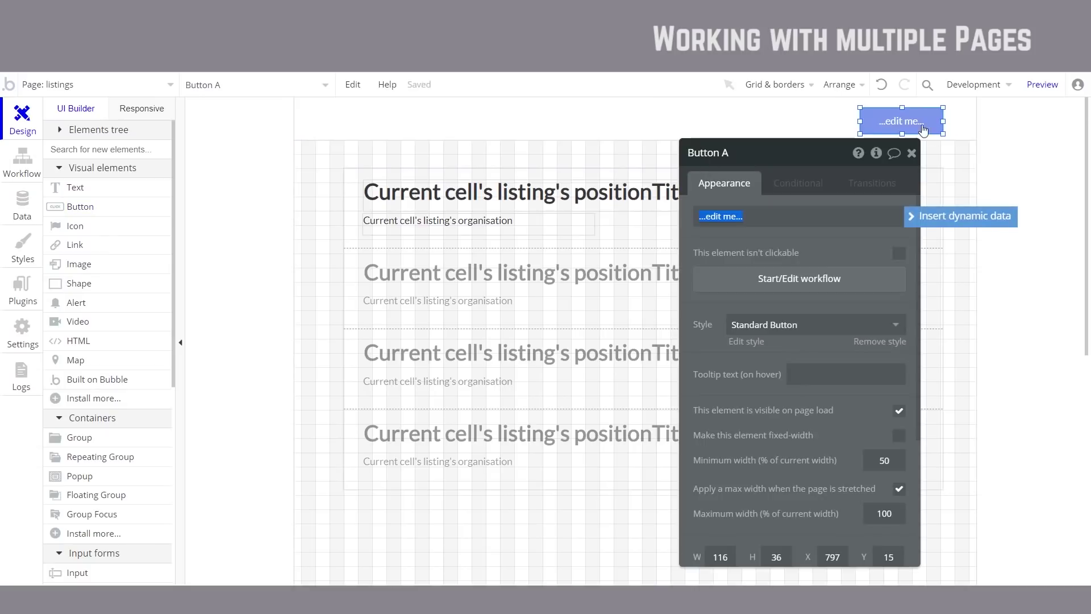
click(806, 327)
click(767, 433)
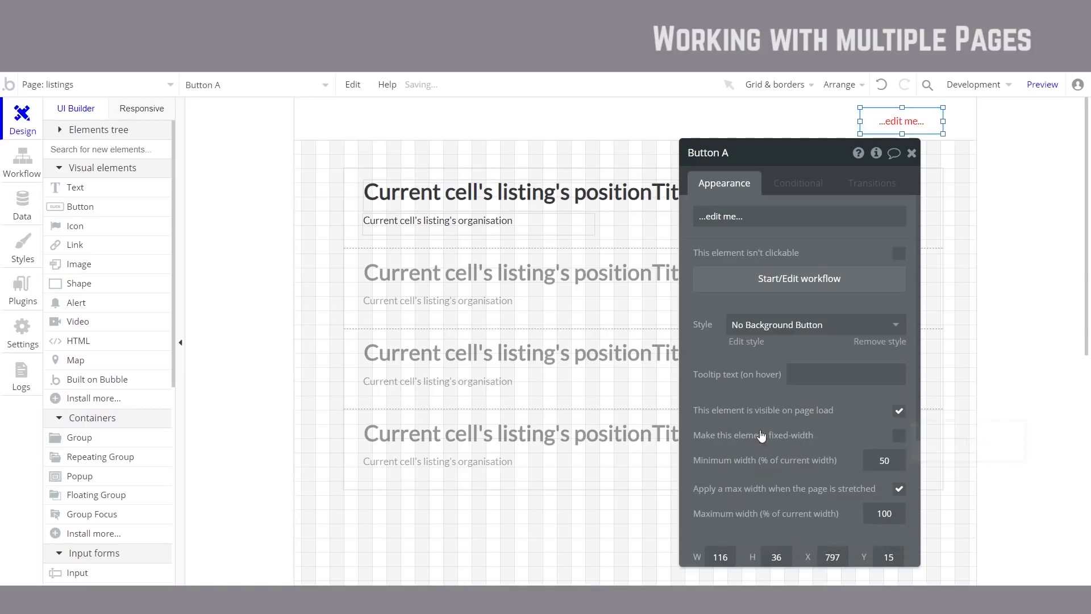
drag(793, 294, 690, 283)
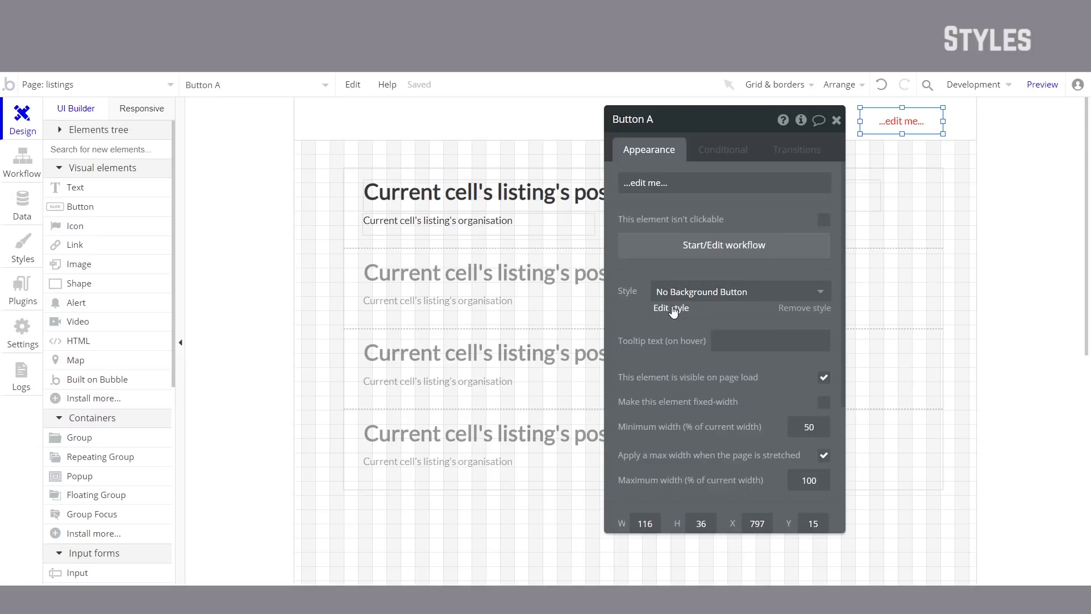
click(14, 252)
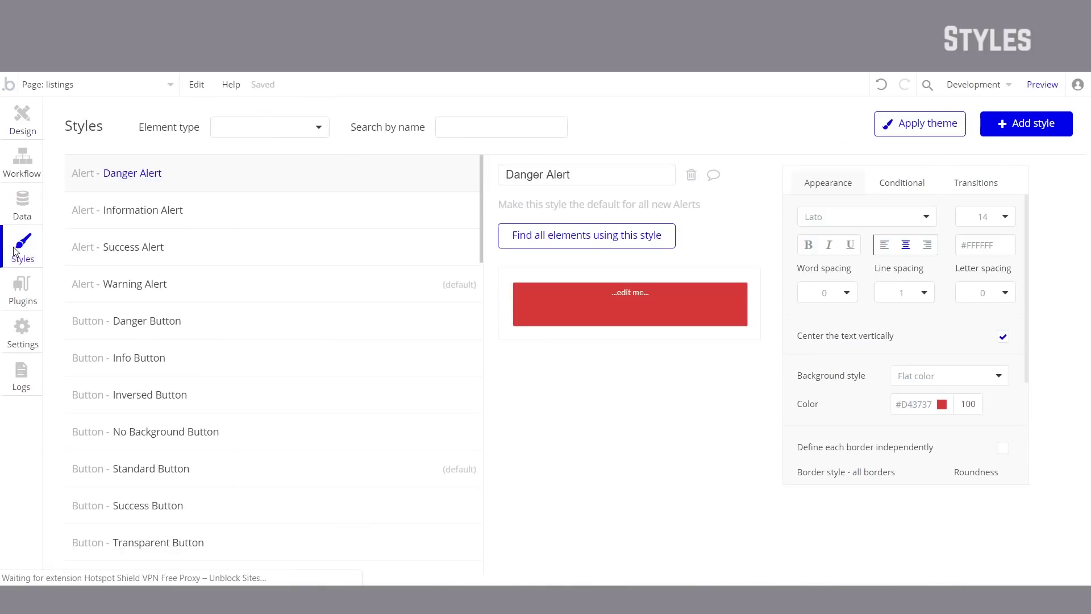
click(34, 135)
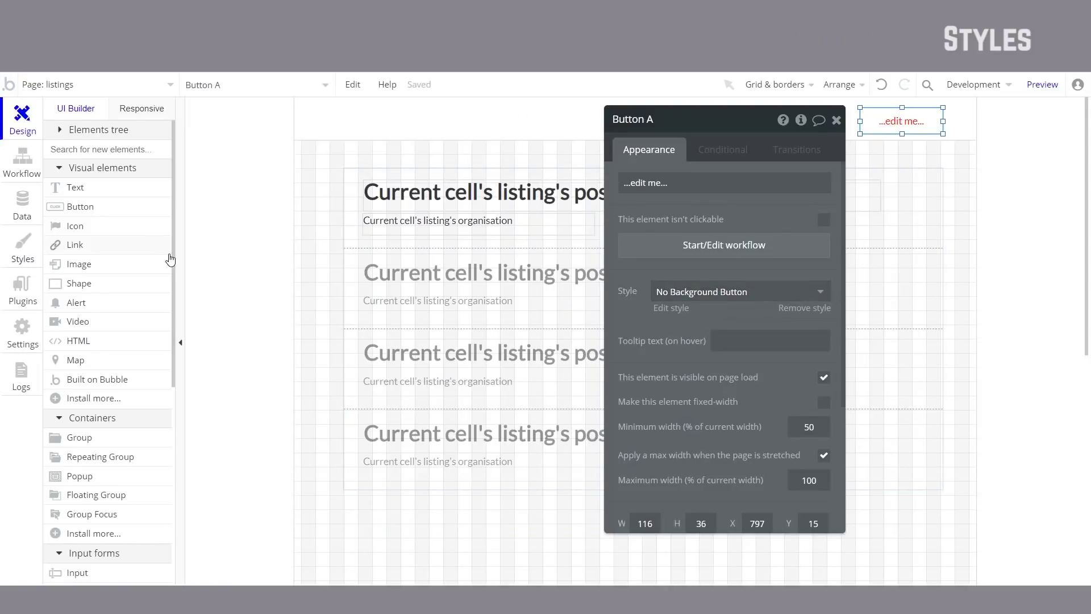
Step: Make the No Background Button style bold Ubuntu (regular) with a new font size
click(29, 256)
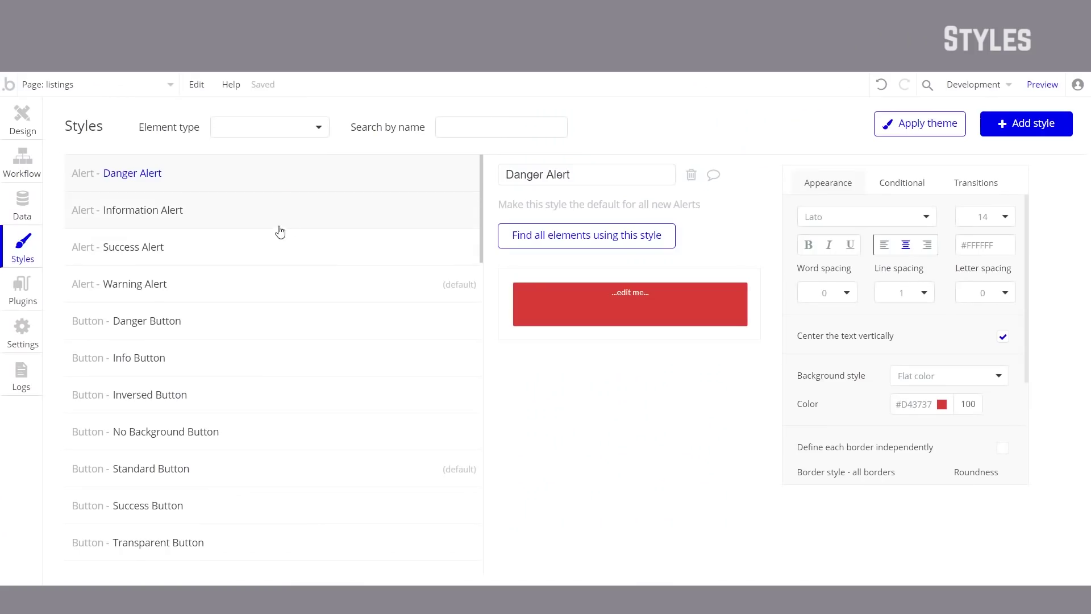
click(281, 135)
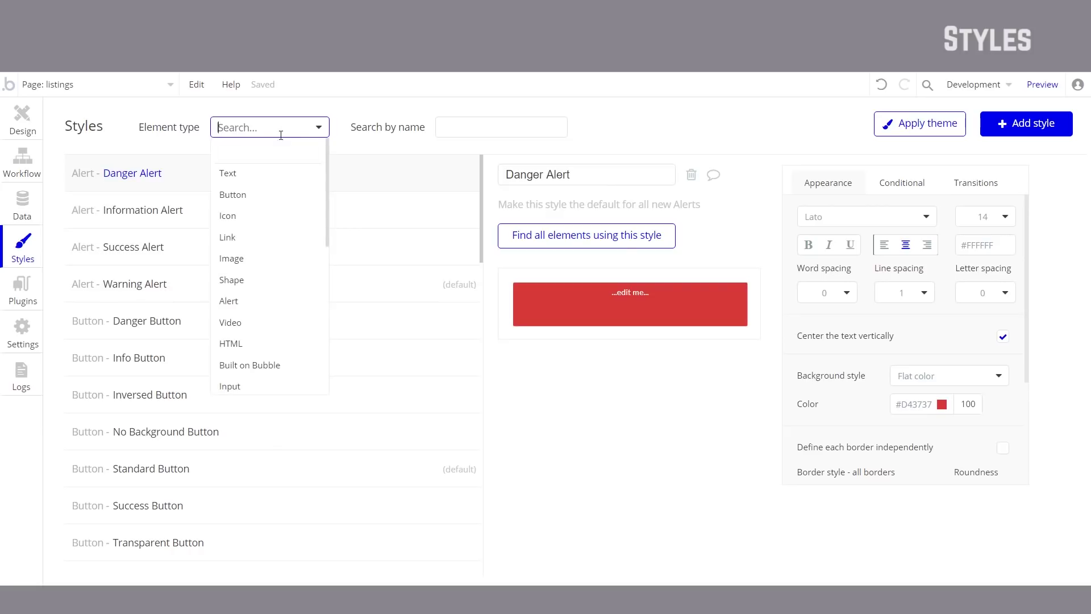
click(270, 203)
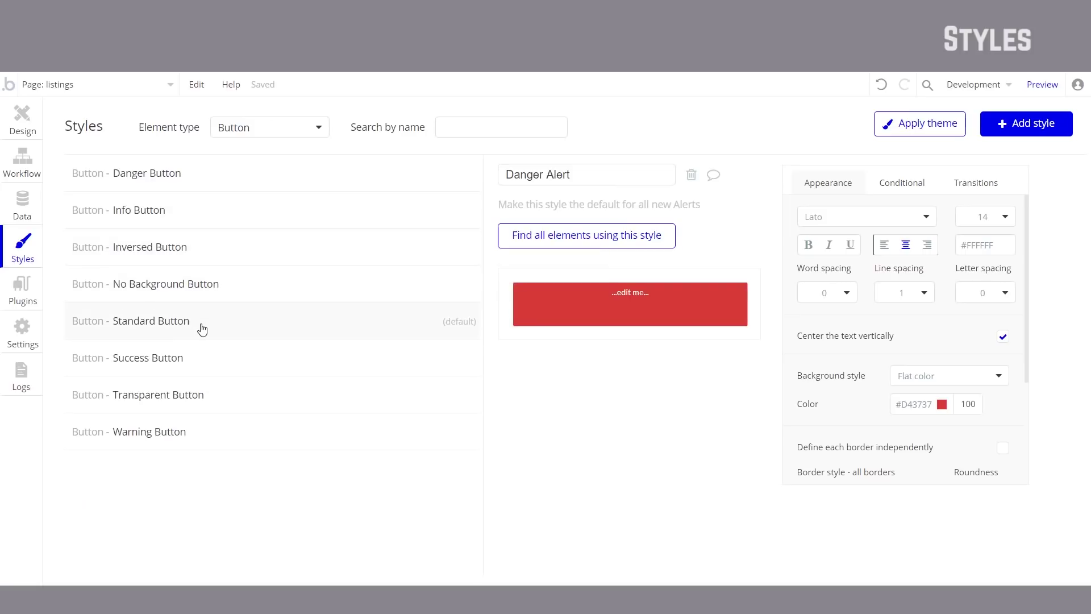
click(215, 284)
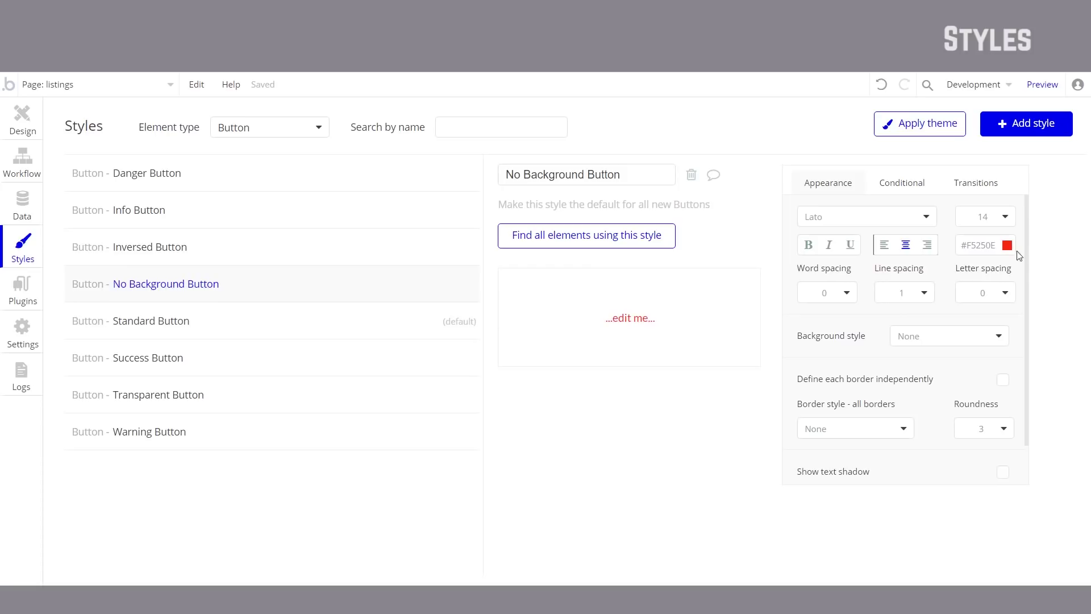
click(915, 224)
text(Ubun)
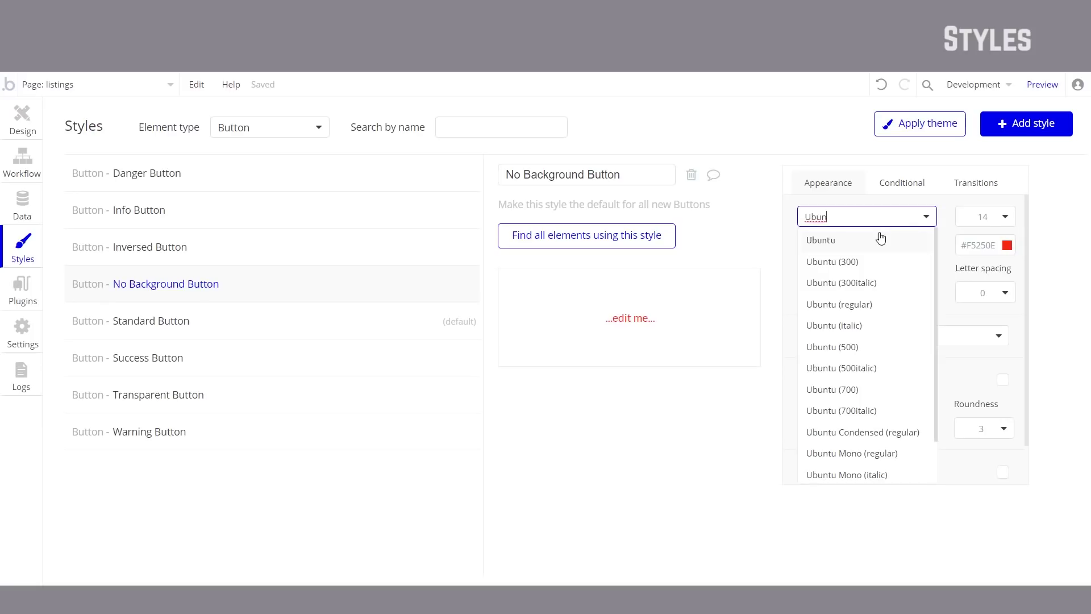
click(876, 305)
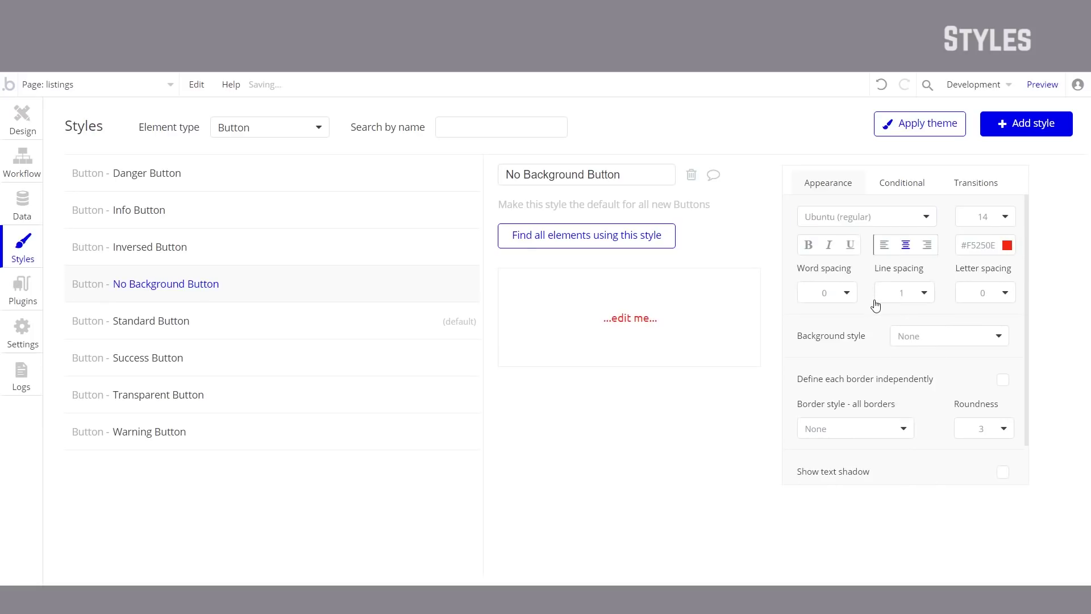
click(808, 246)
click(1000, 220)
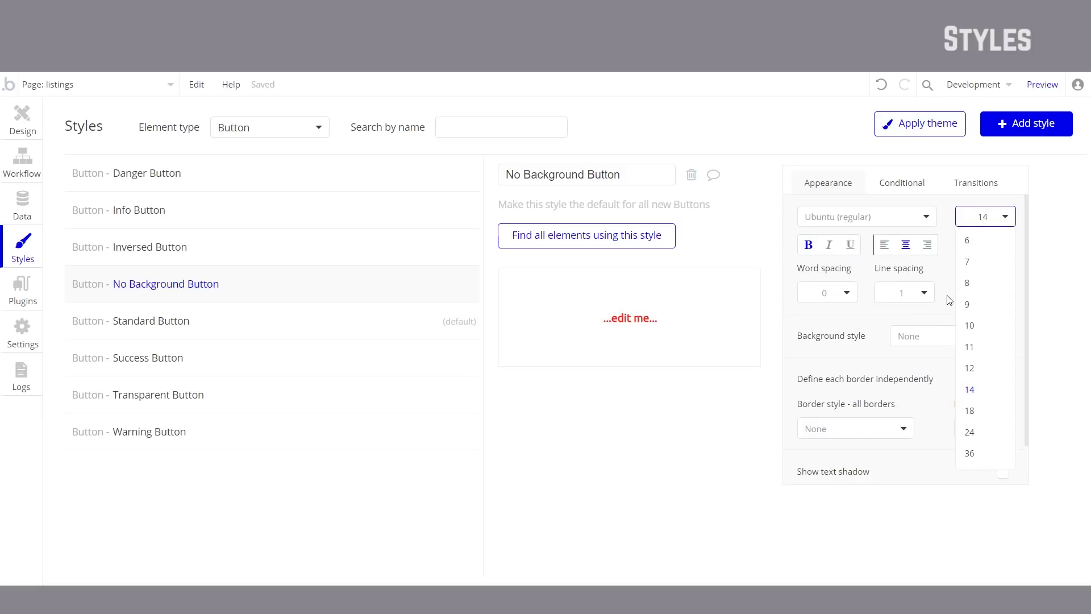
click(947, 298)
click(10, 121)
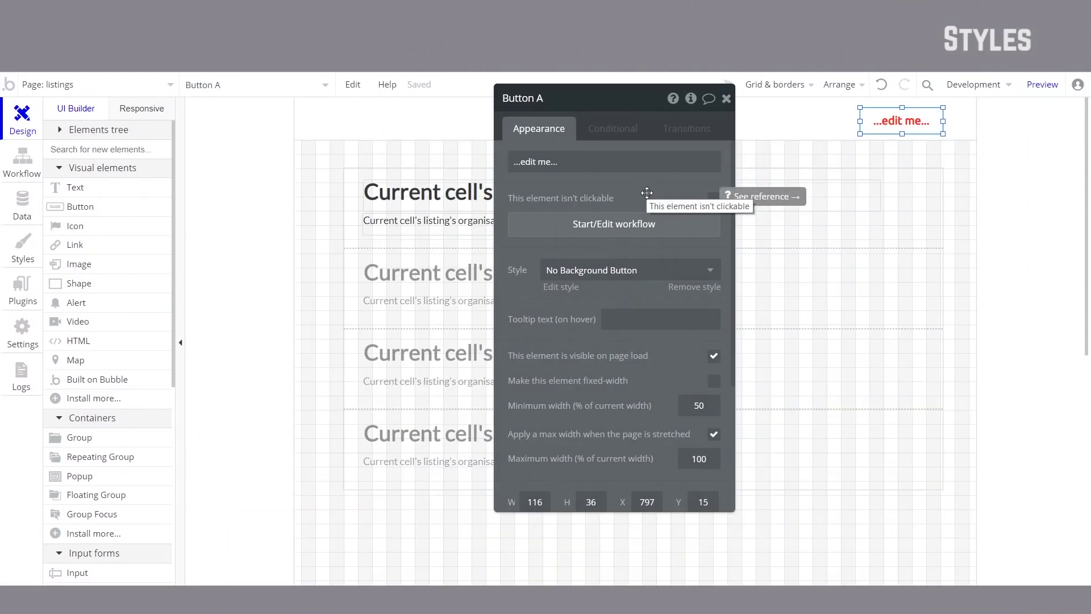
Step: Relabel the button 'Create a Volunteer Listing', widen it to one line, and preview it
click(603, 162)
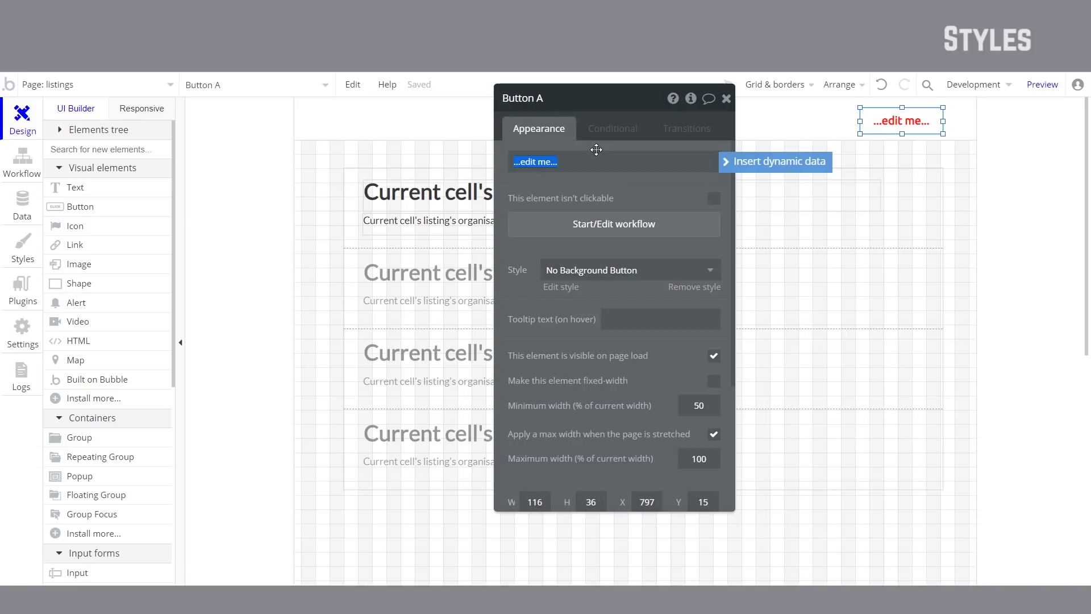
text(Create a vo)
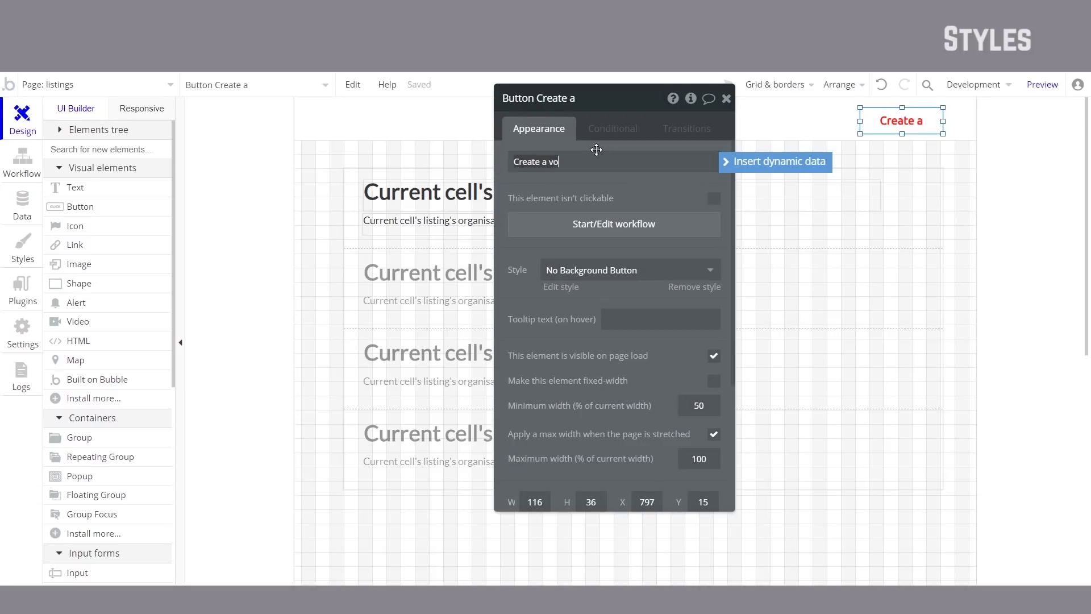
text(Listing)
key(Escape)
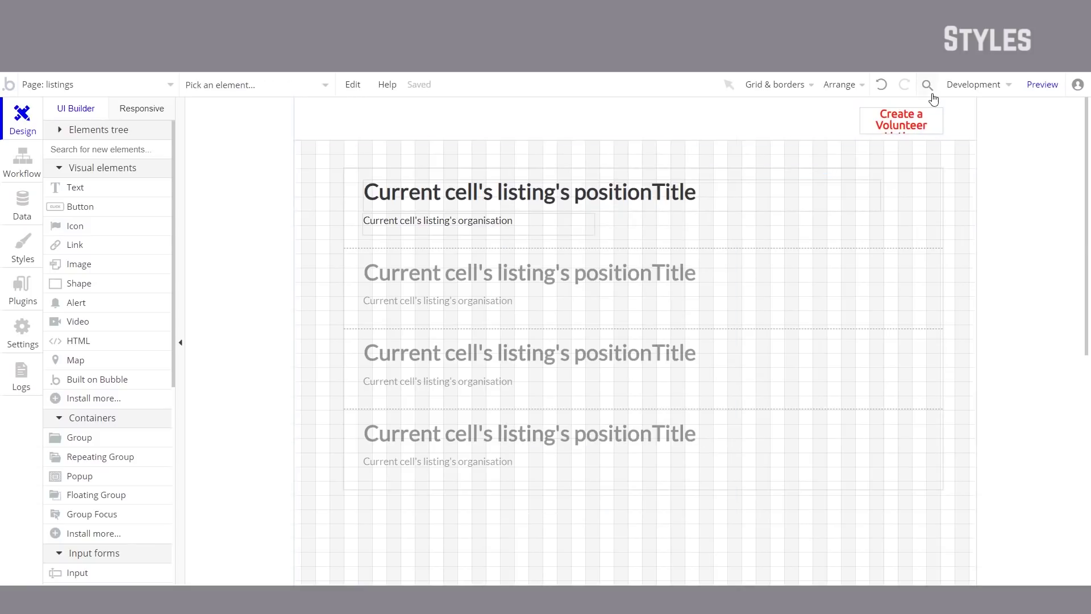
click(907, 125)
drag(860, 121, 792, 122)
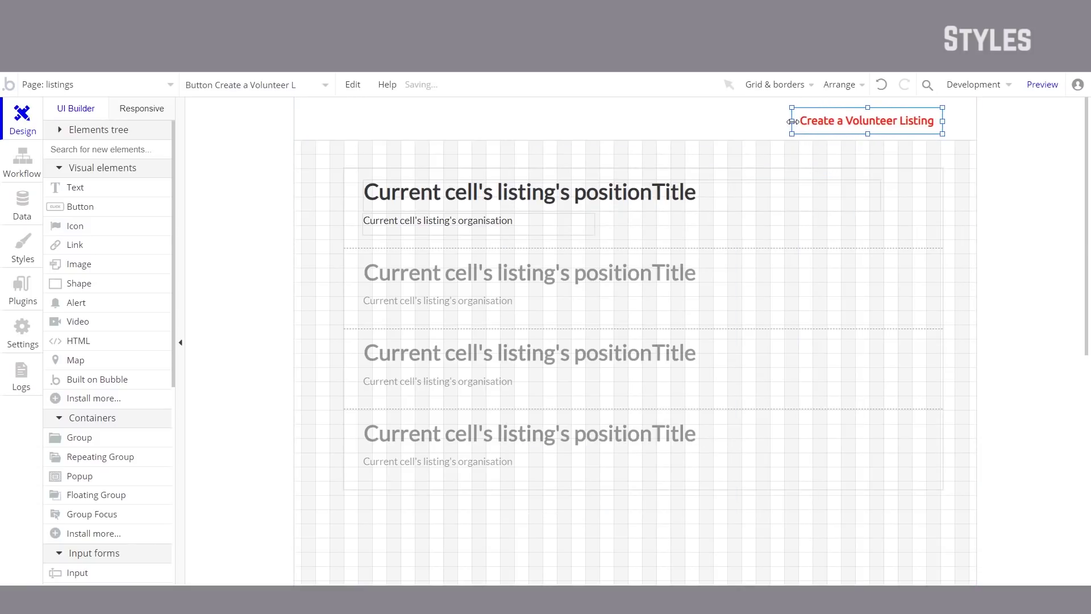
click(1033, 84)
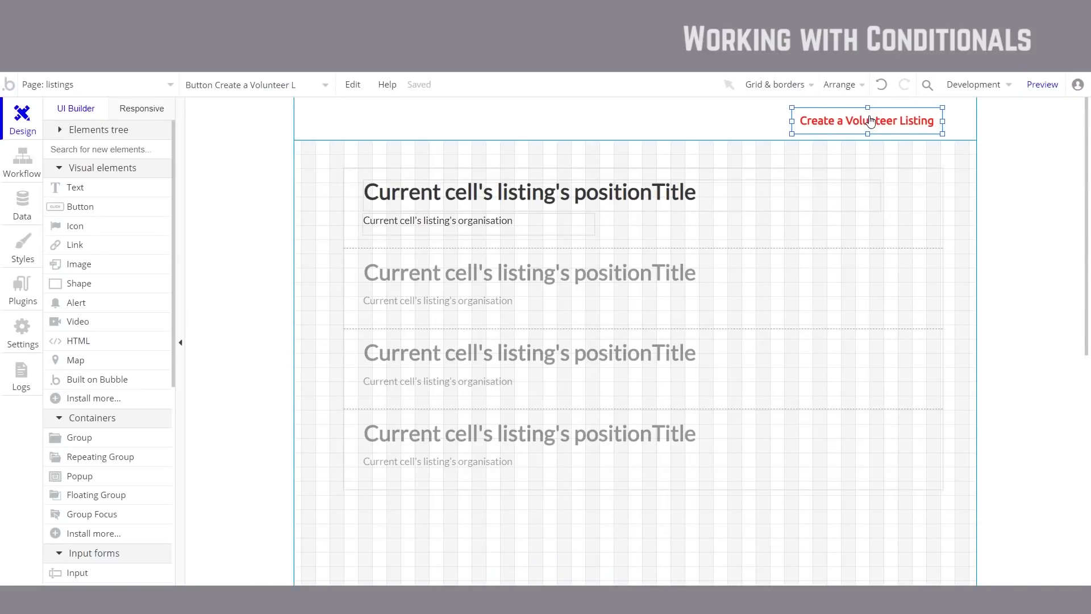
Step: Check the listing title's conditional rules, then reopen the No Background Button style's conditions
click(13, 254)
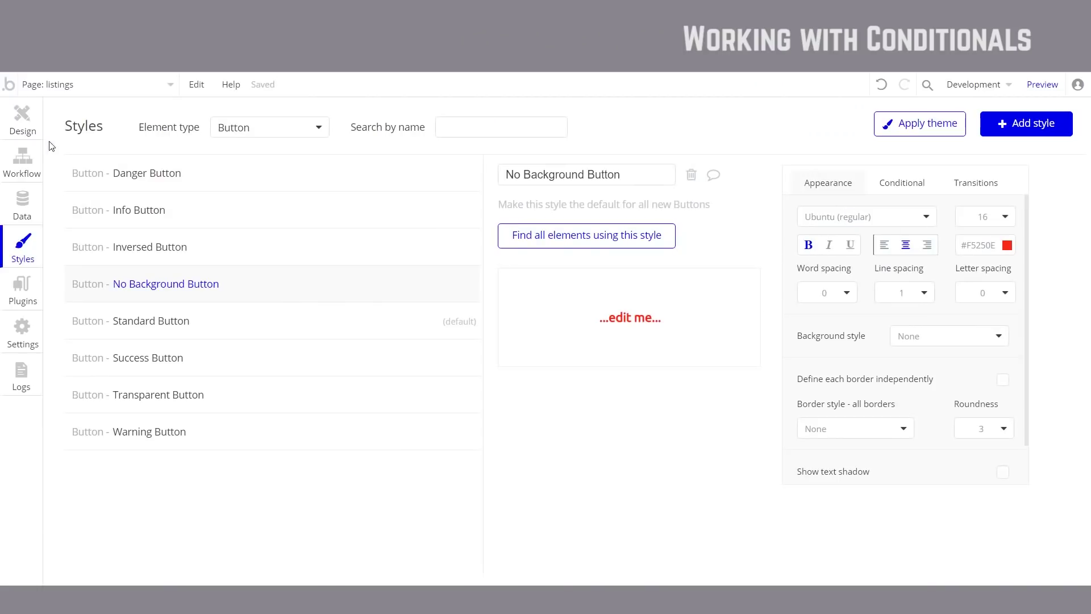
click(24, 122)
double_click(469, 194)
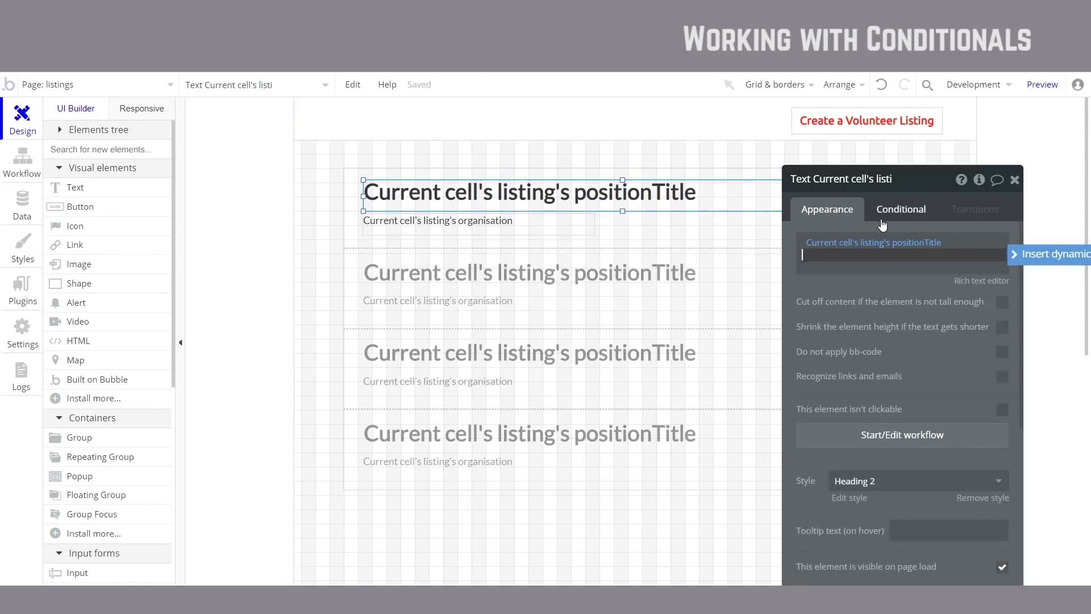
click(907, 215)
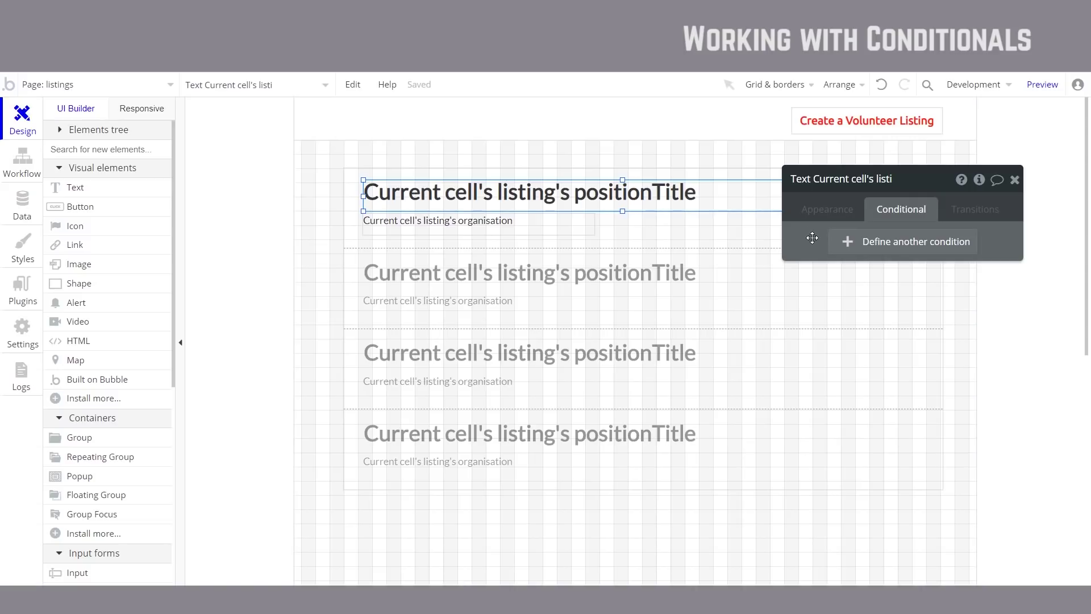
click(1015, 180)
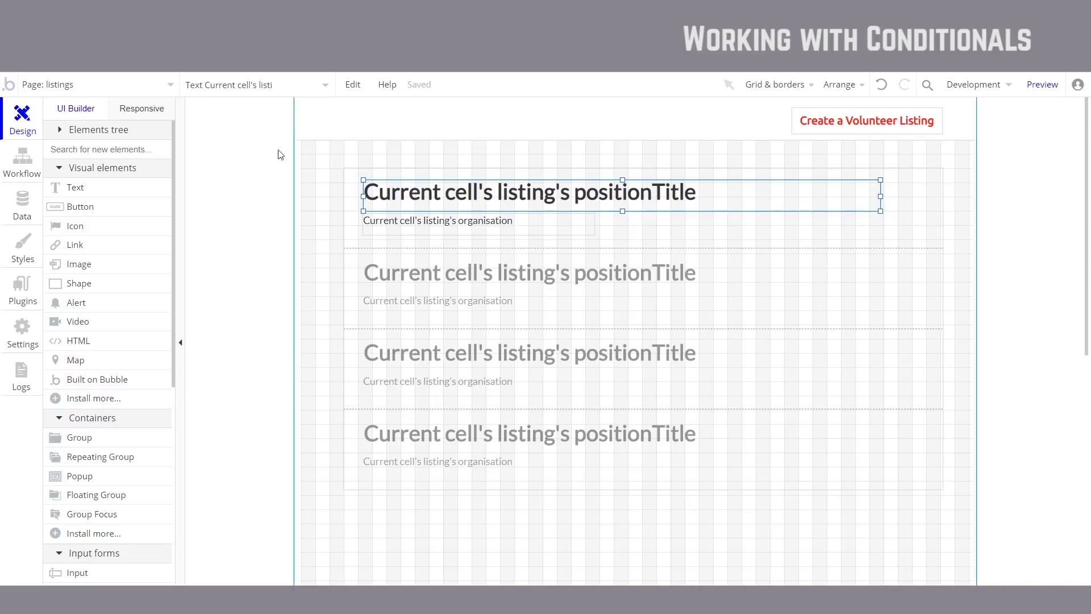
click(23, 251)
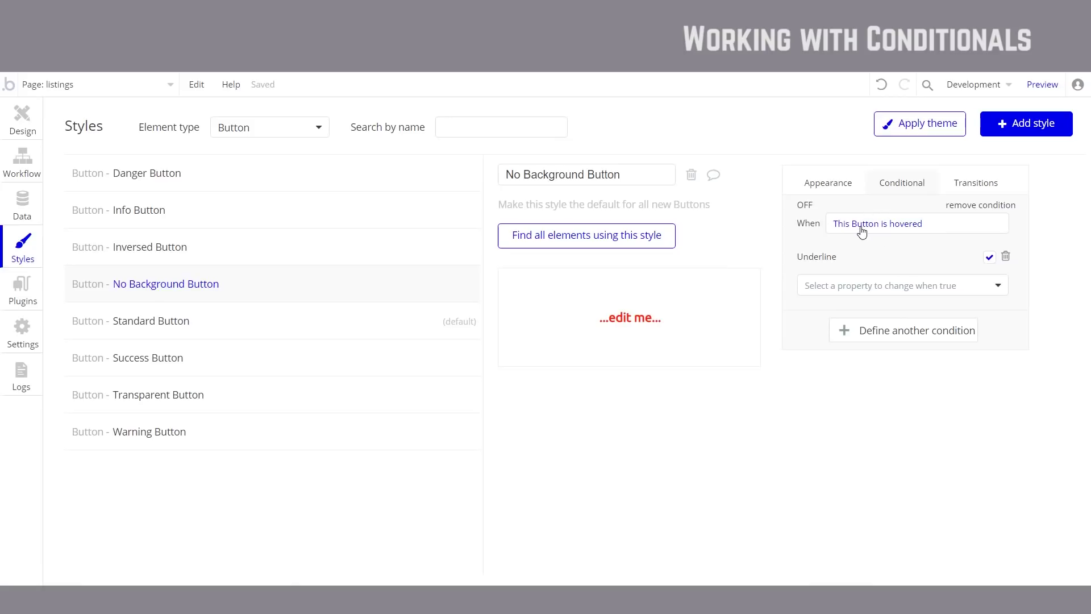
Step: Redefine the style's condition as 'This Button is hovered'
click(919, 223)
key(BackSpace)
click(820, 254)
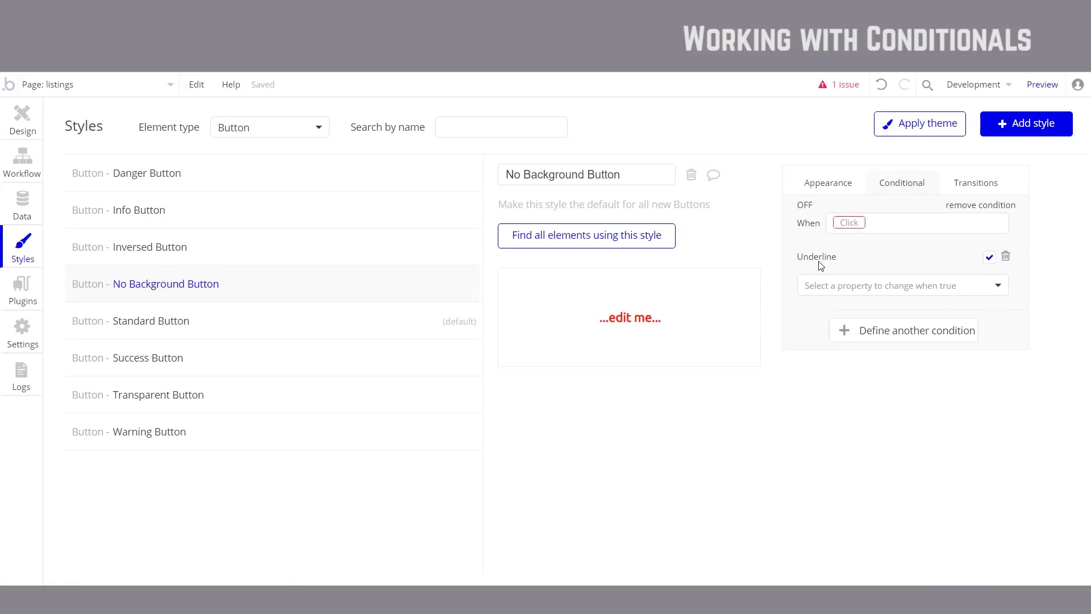
click(856, 222)
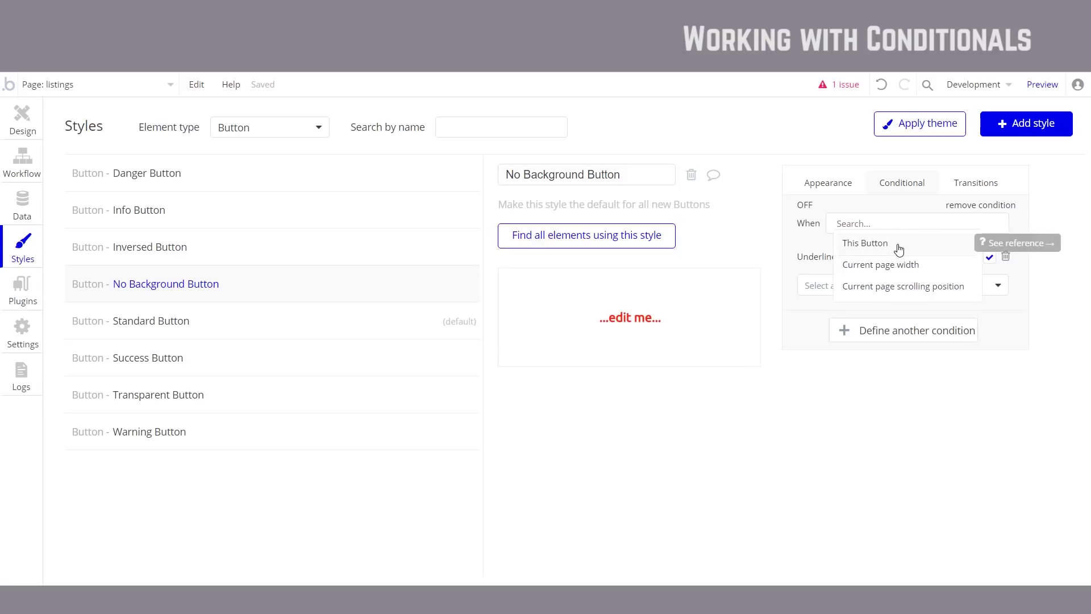
click(899, 249)
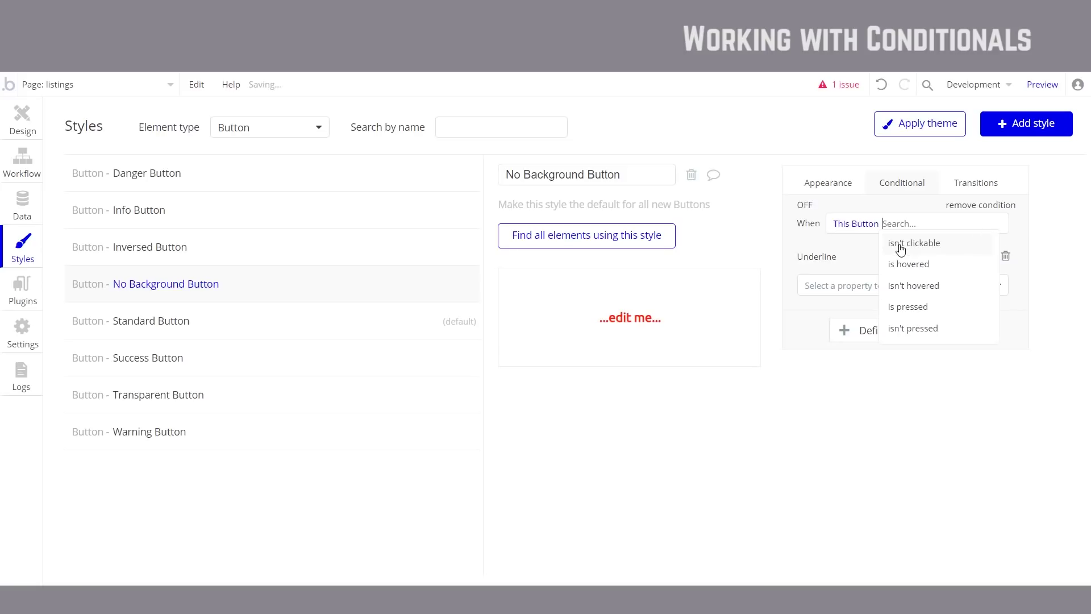
click(946, 268)
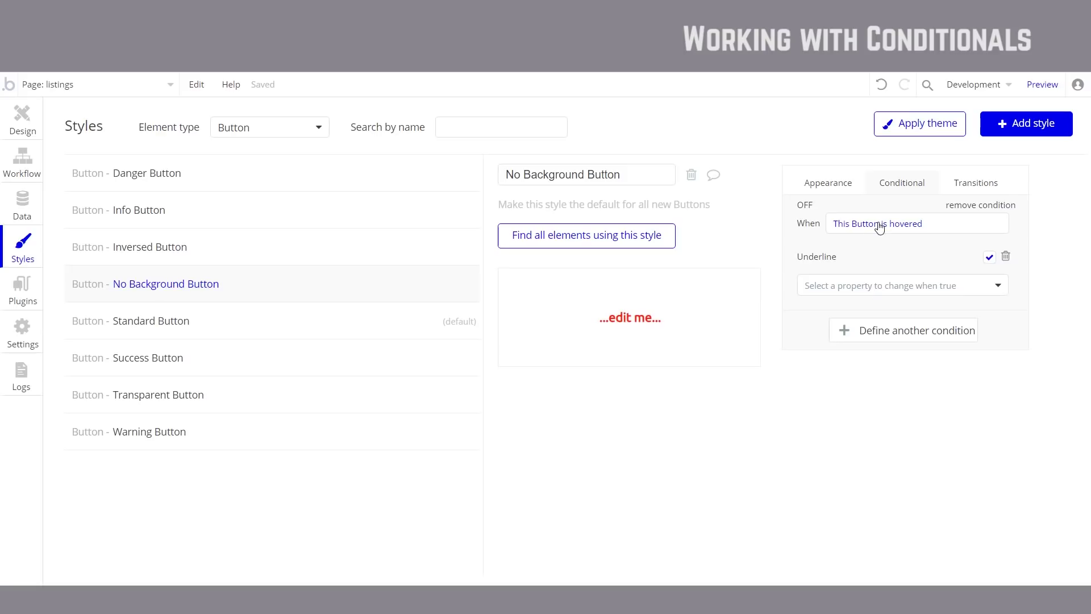
Step: Replace the hover underline with font color #FC8D80 and font size 18, then preview
click(1006, 256)
click(965, 265)
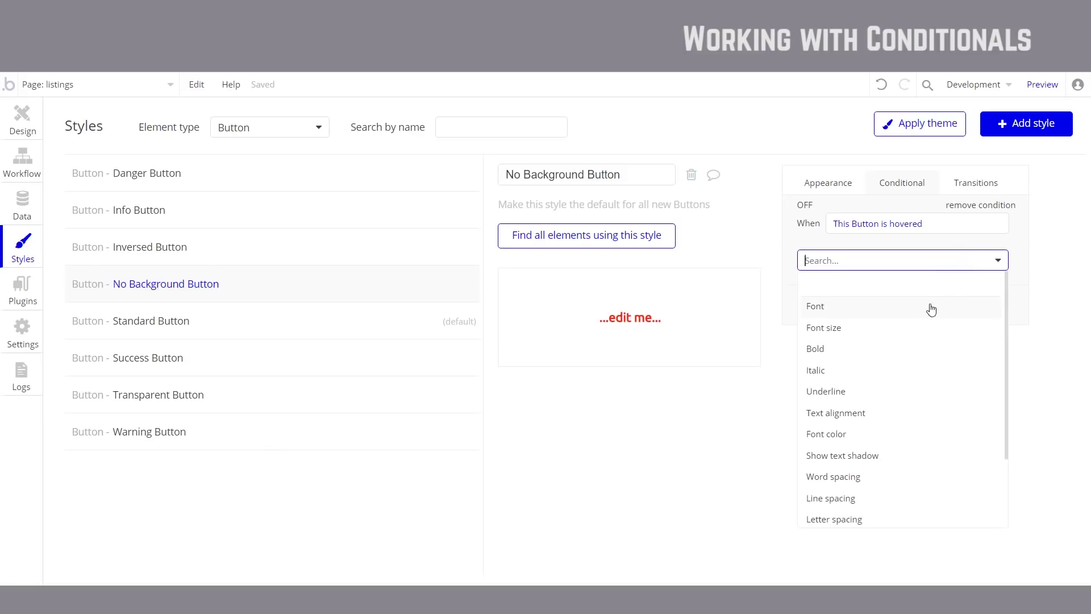
click(866, 438)
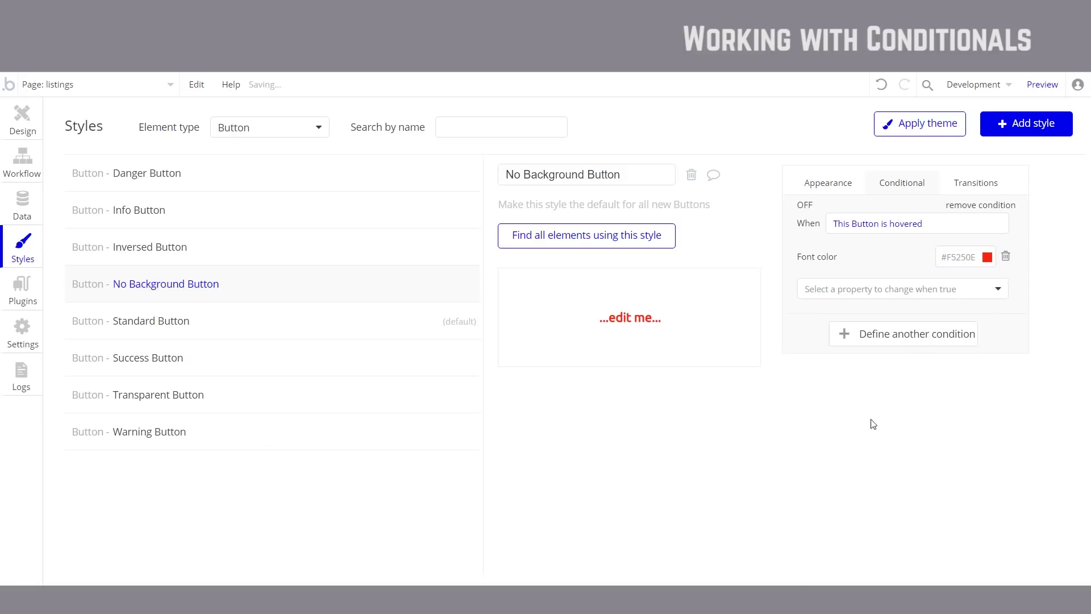
click(960, 257)
mouse_move(999, 273)
mouse_down()
mouse_move(980, 271)
mouse_move(992, 268)
mouse_up()
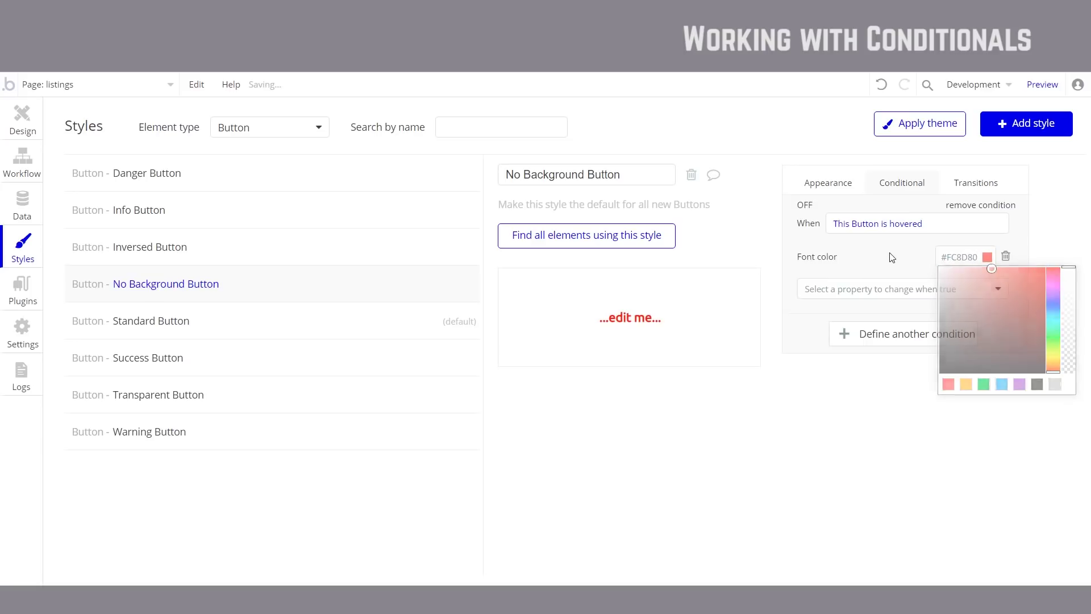
click(878, 287)
click(856, 357)
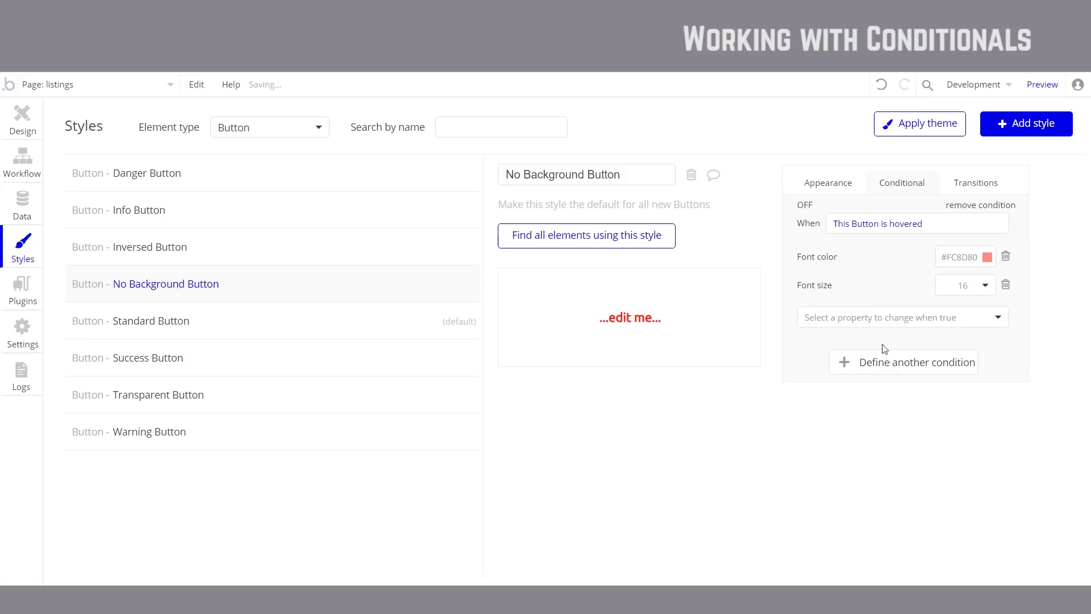
click(977, 290)
click(1025, 90)
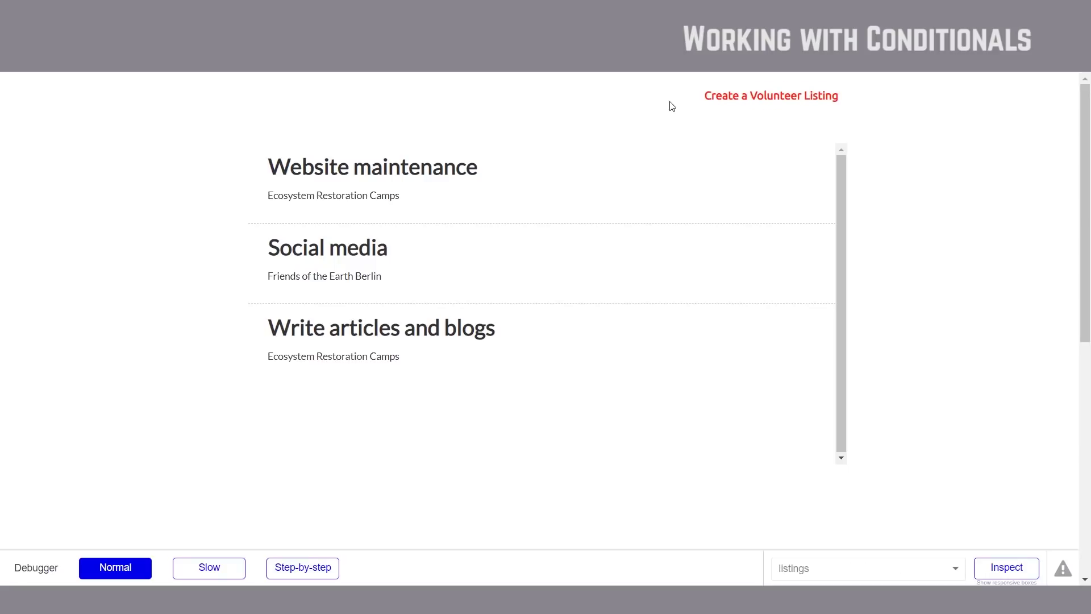
Step: Widen the Create a Volunteer Listing button further left so its enlarged hover text fits
key(ctrl+Tab)
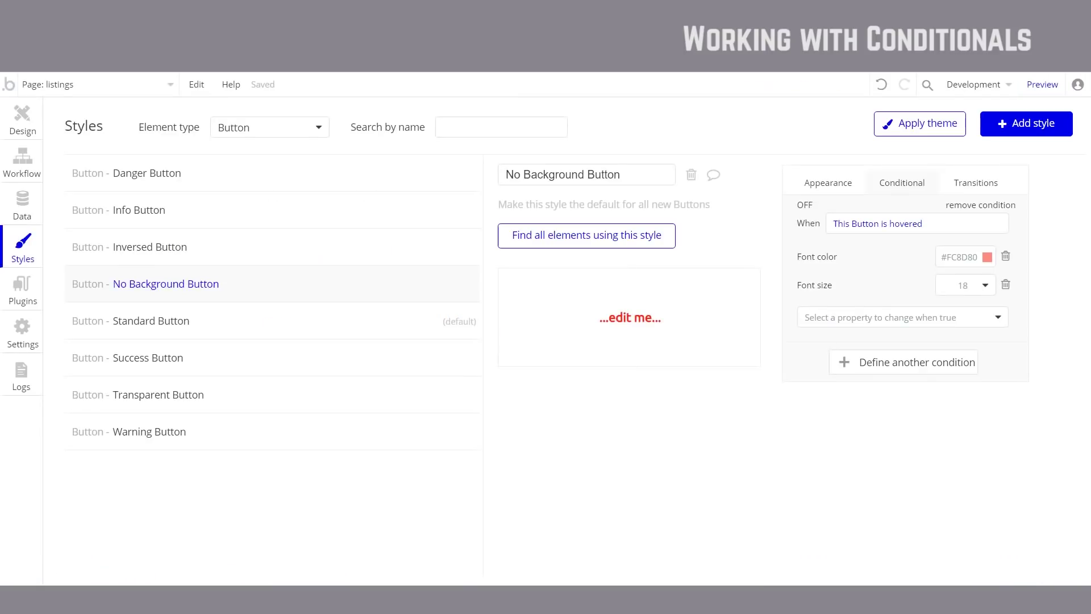
click(12, 110)
click(846, 121)
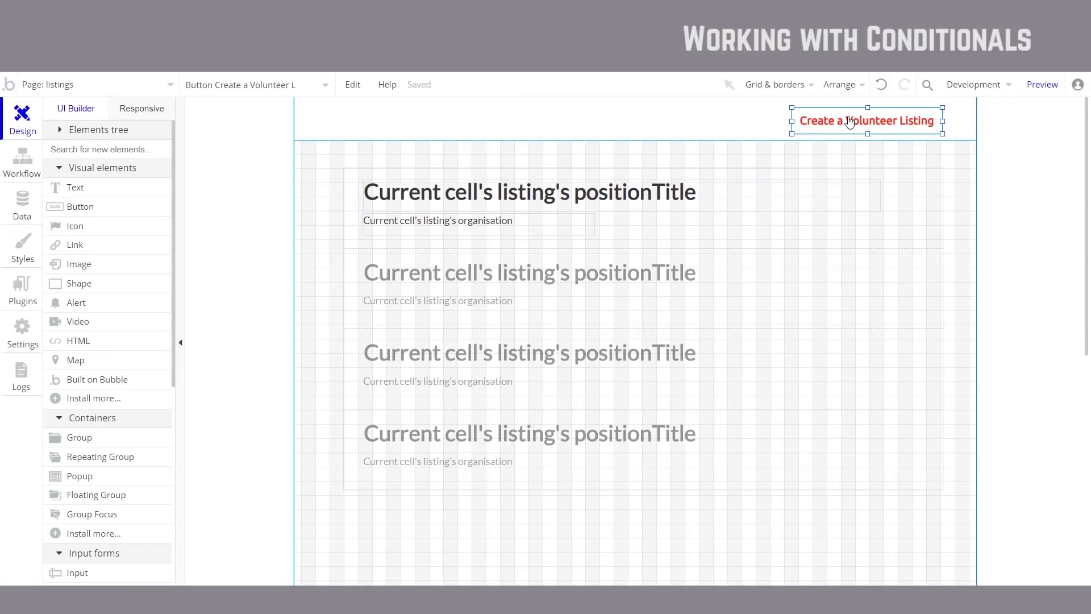
drag(793, 121, 756, 122)
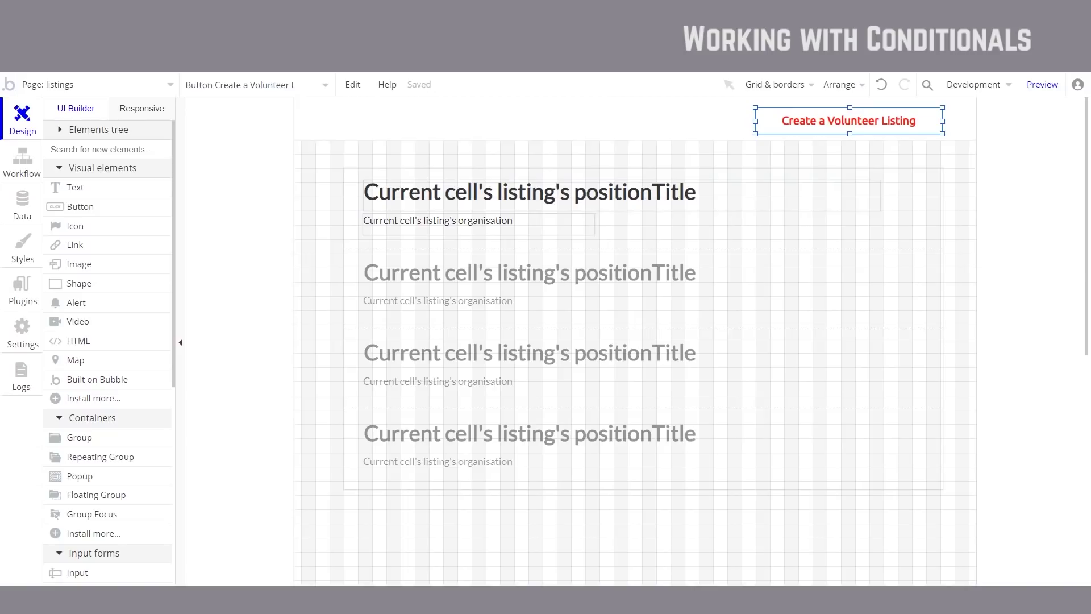
key(ctrl+Tab)
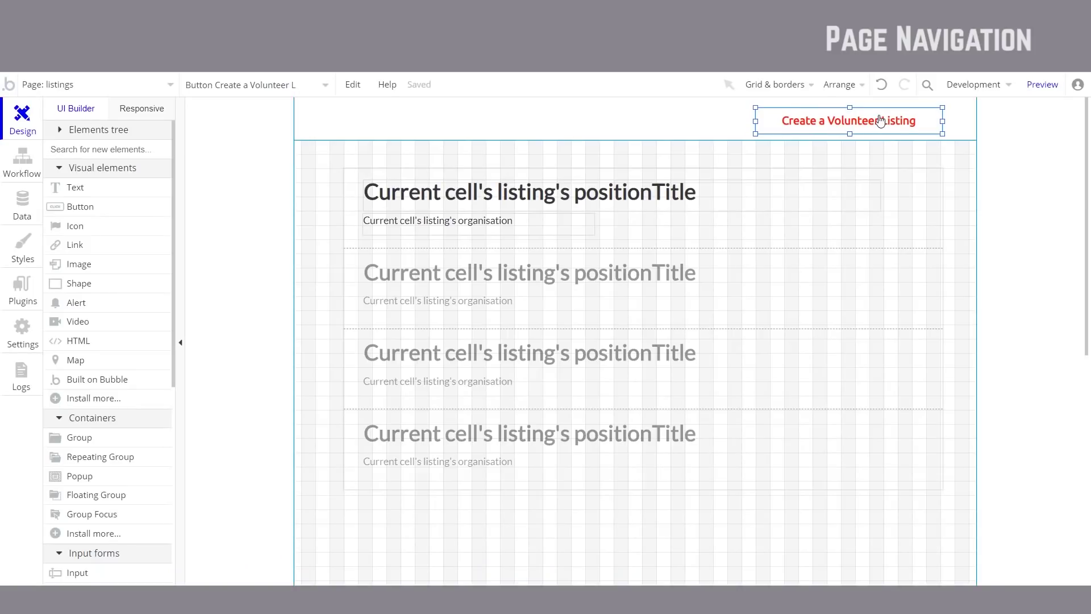
Step: Add a click workflow to Create a Volunteer Listing that goes to the index page
double_click(834, 129)
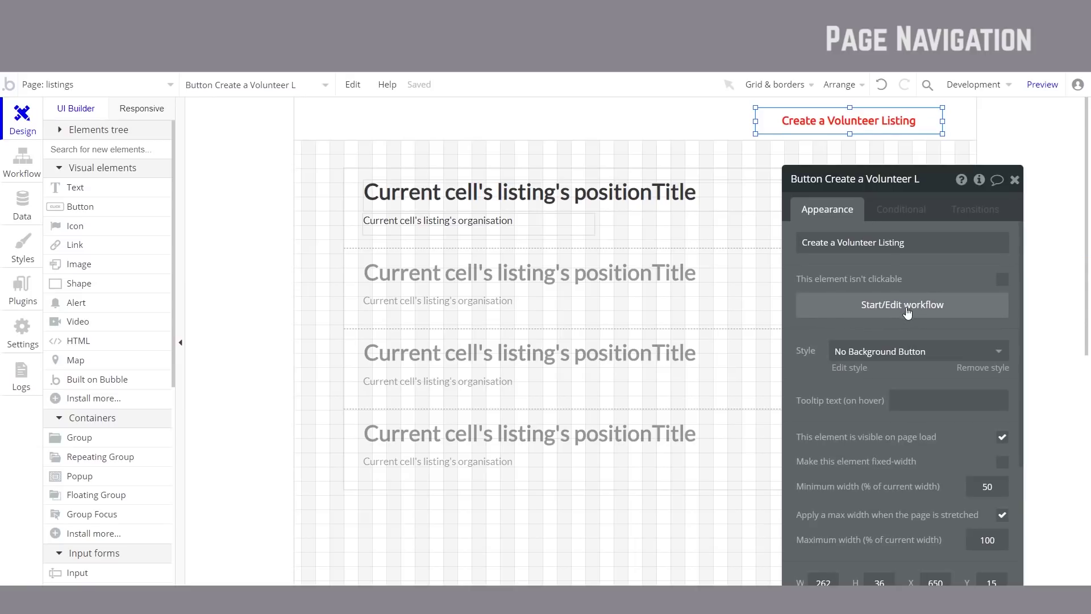
click(908, 311)
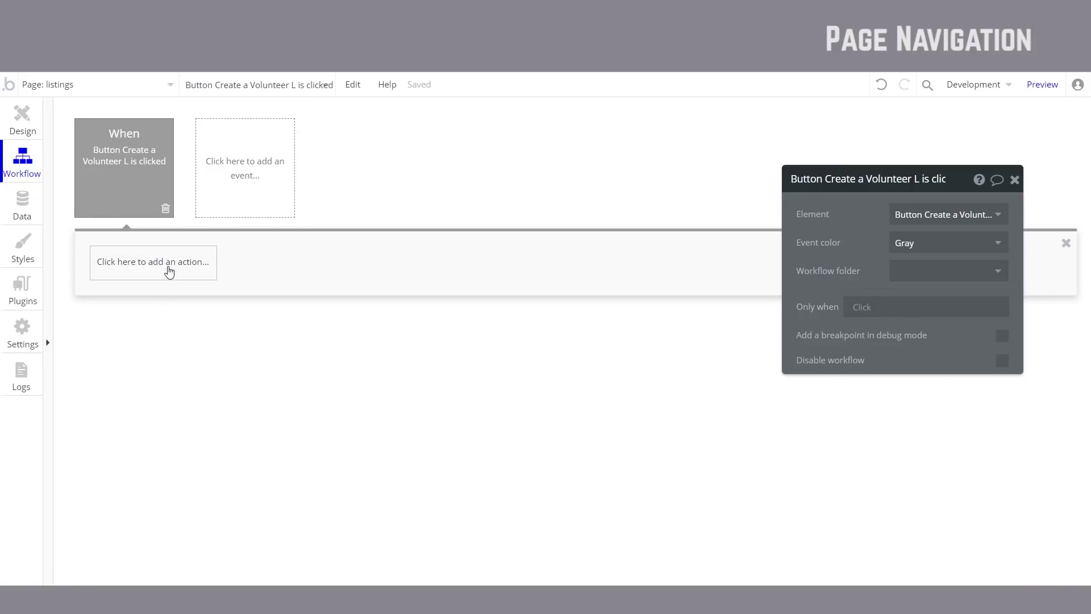
click(170, 271)
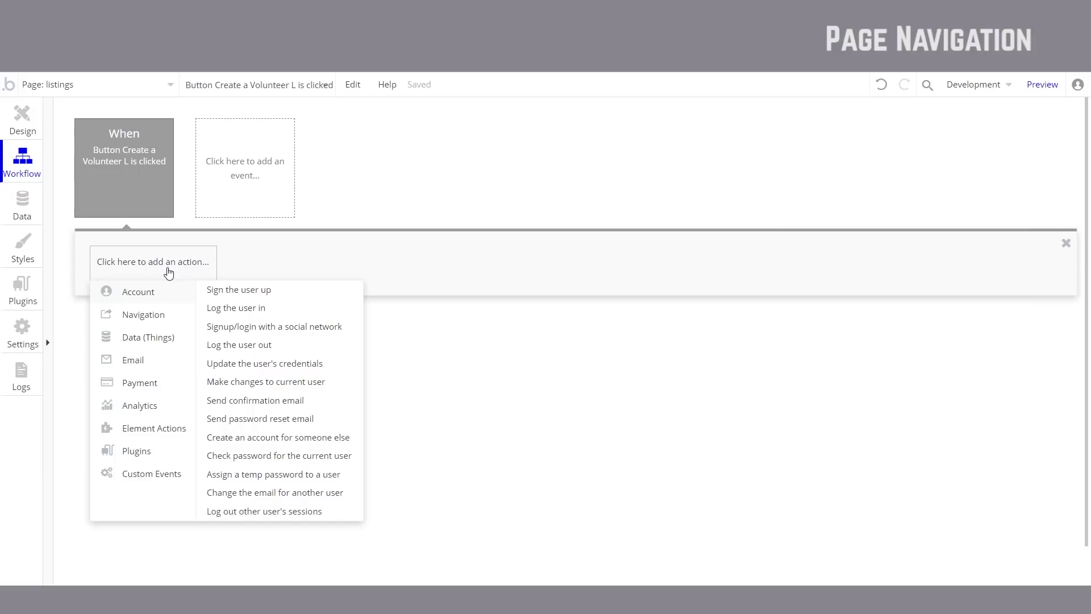
mouse_move(146, 321)
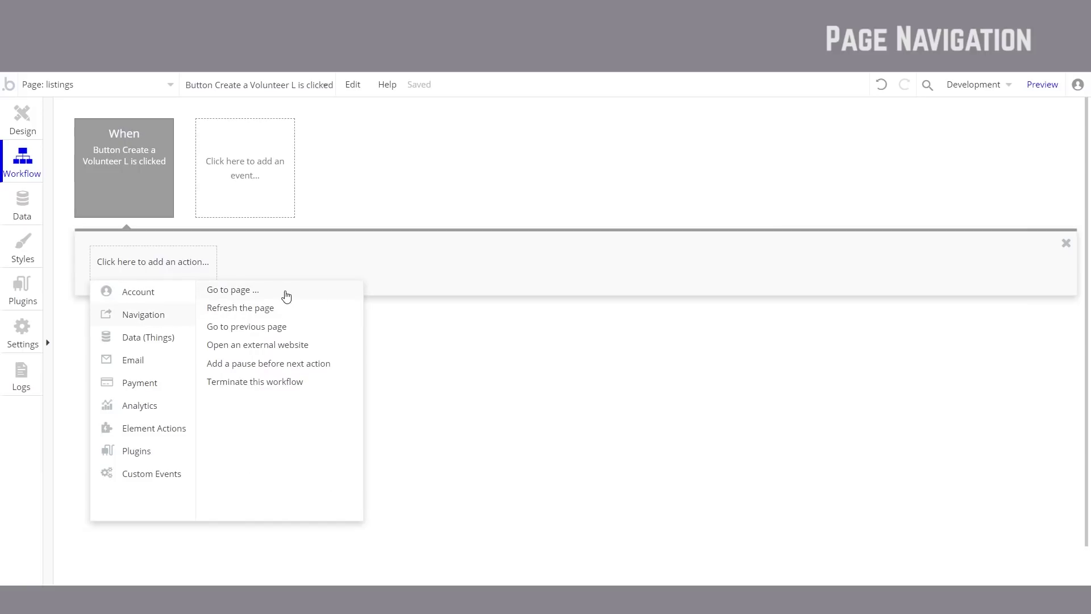
mouse_move(285, 295)
click(286, 296)
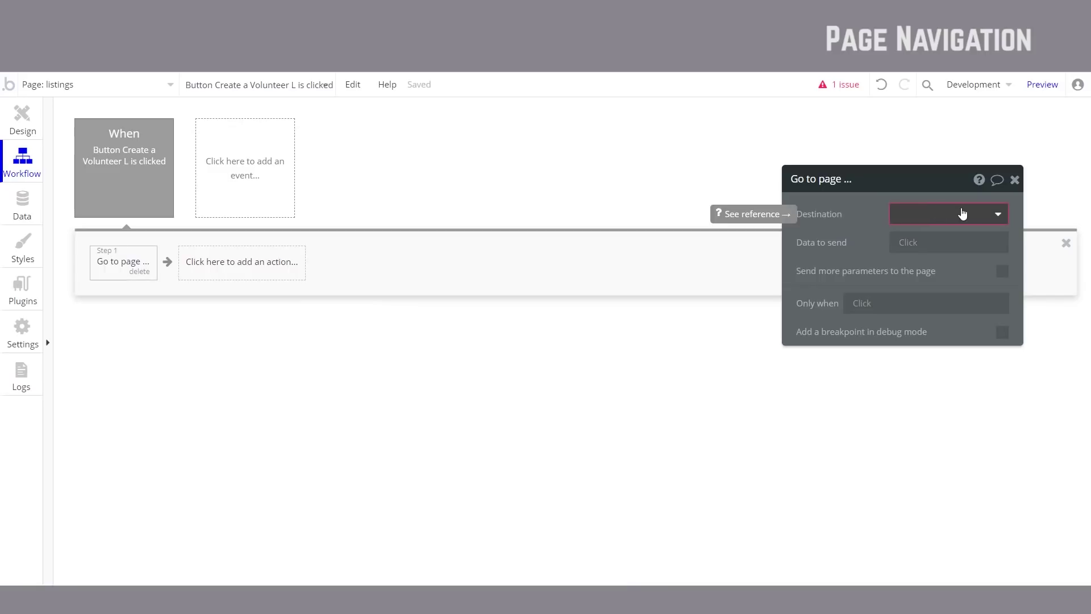
click(964, 210)
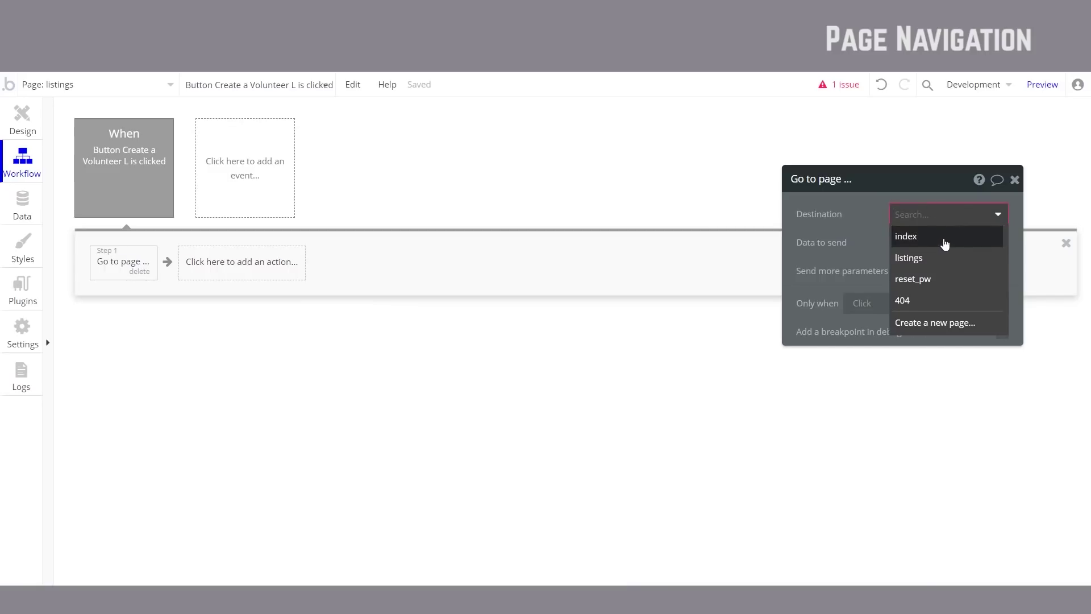
click(942, 237)
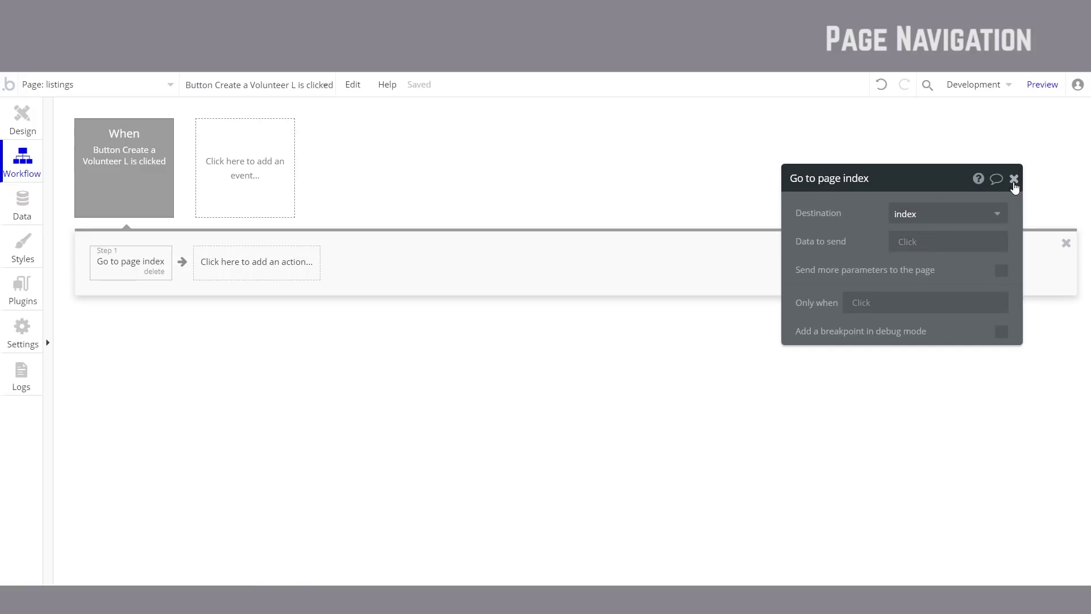
click(1014, 179)
click(1043, 91)
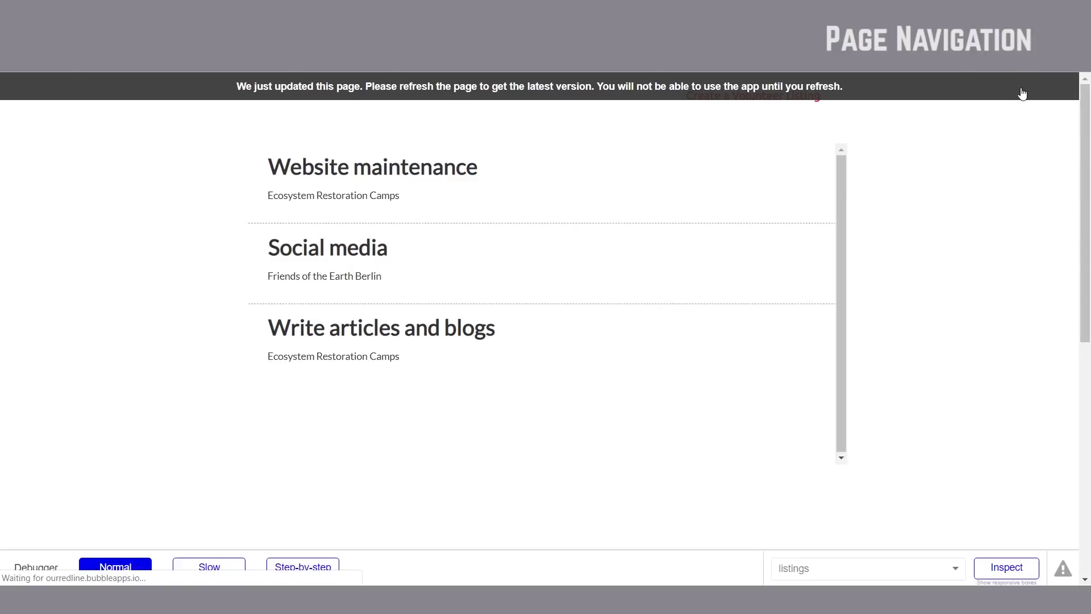
Step: Reload the preview and confirm Create a Volunteer Listing opens the index form
click(1022, 93)
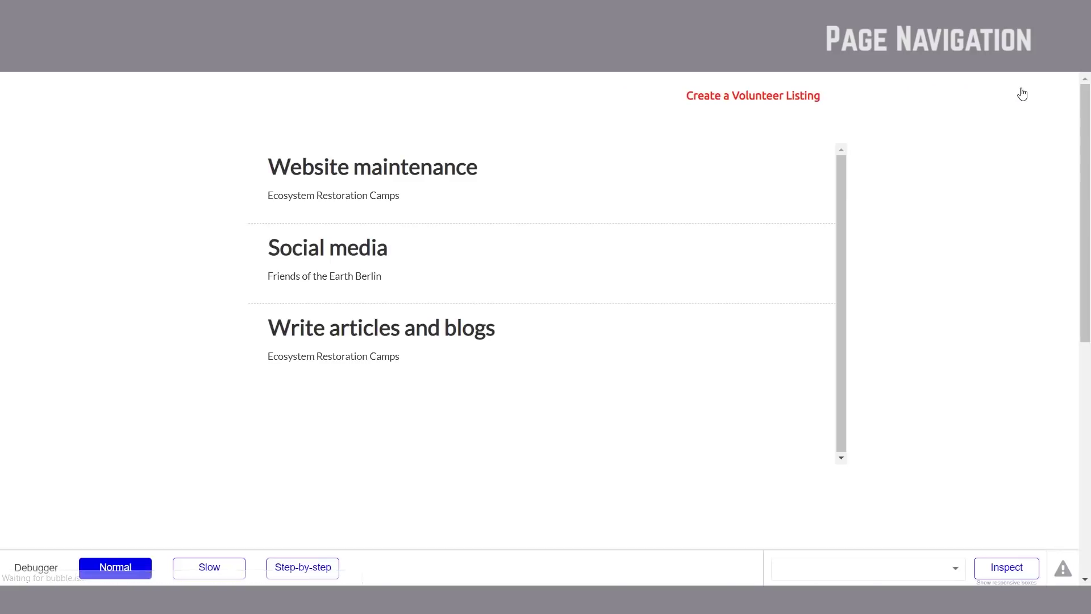
click(751, 100)
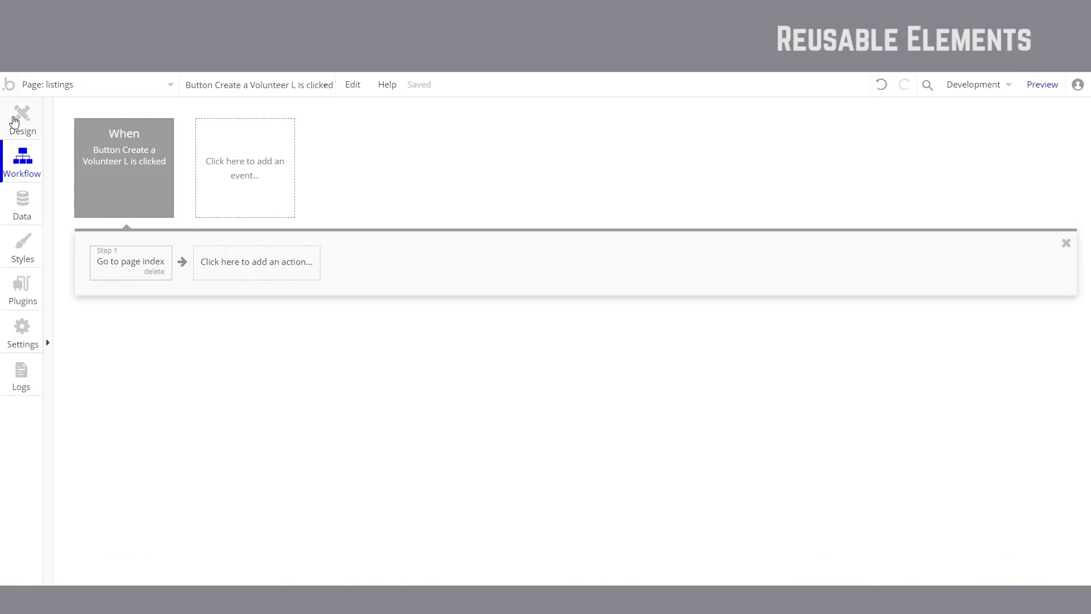
click(15, 122)
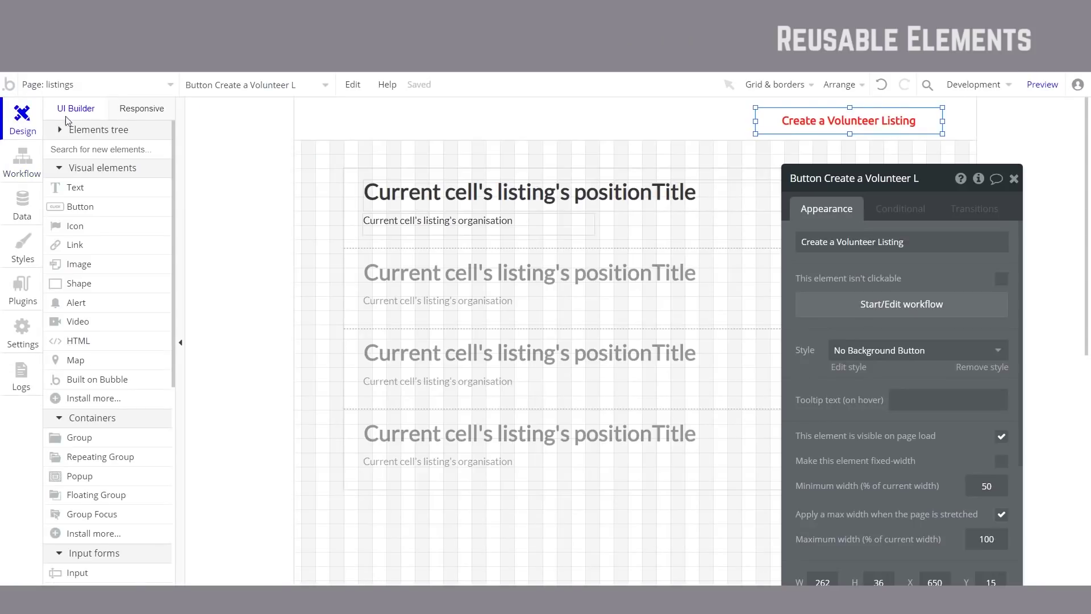
Step: On the index page, move the MAIN form down and place the header at the top
click(532, 125)
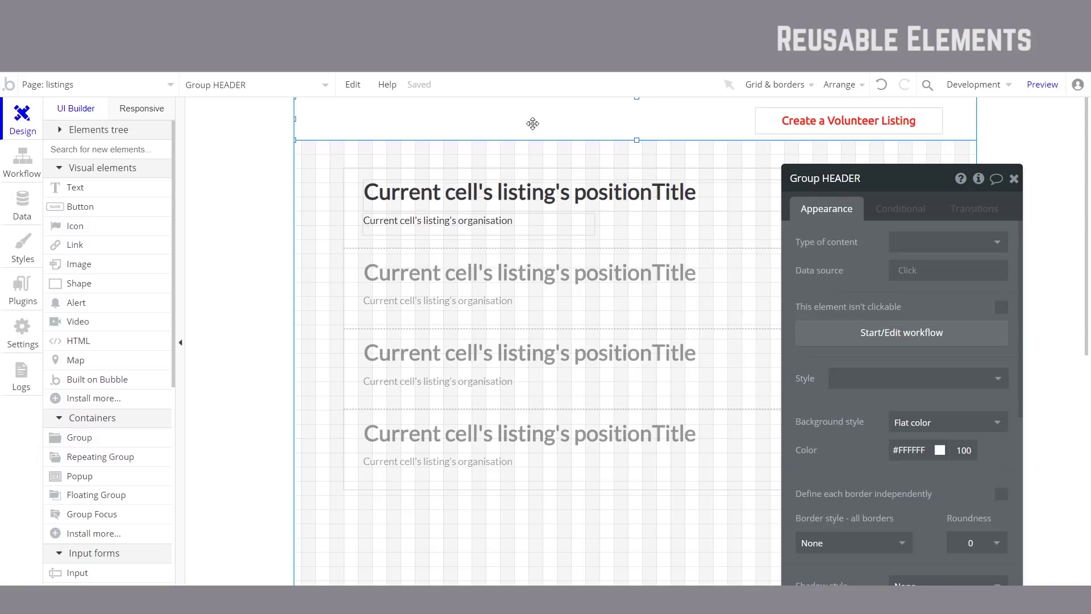
click(142, 86)
click(71, 142)
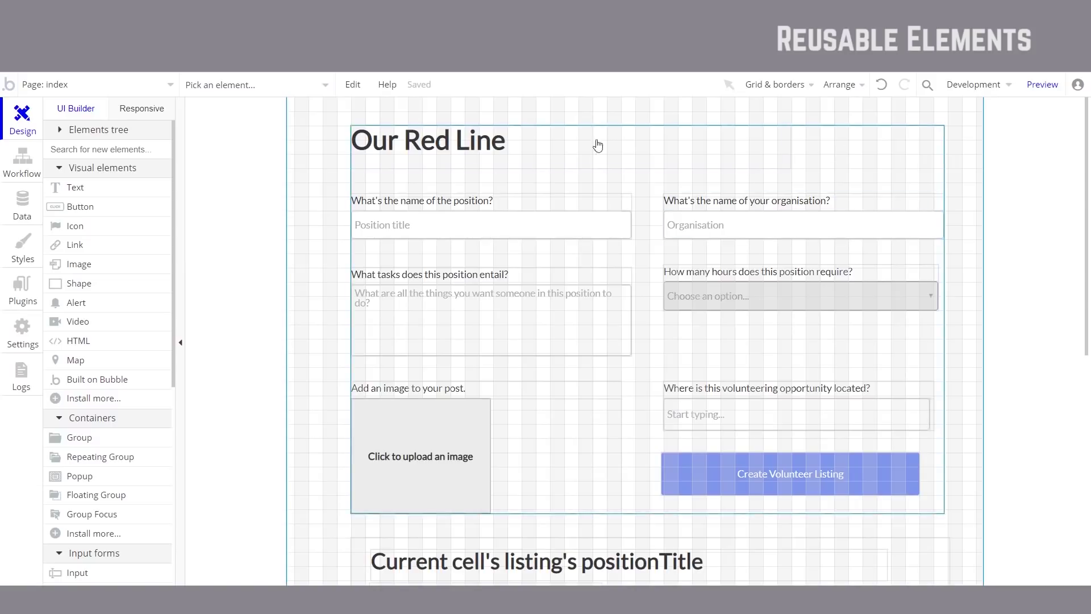
double_click(845, 178)
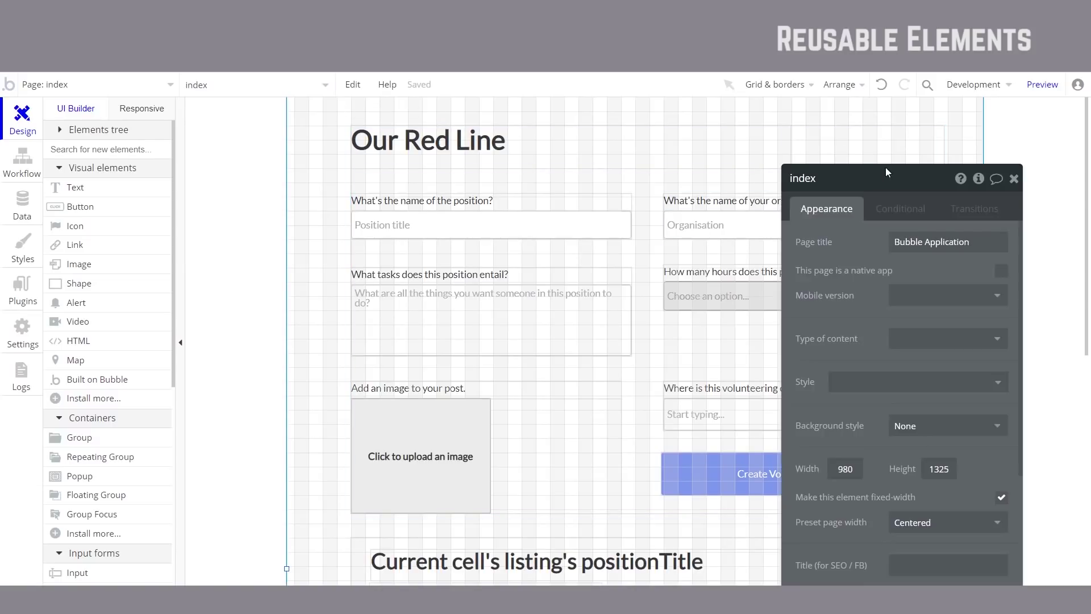
click(914, 152)
drag(914, 151, 903, 199)
click(470, 142)
click(467, 138)
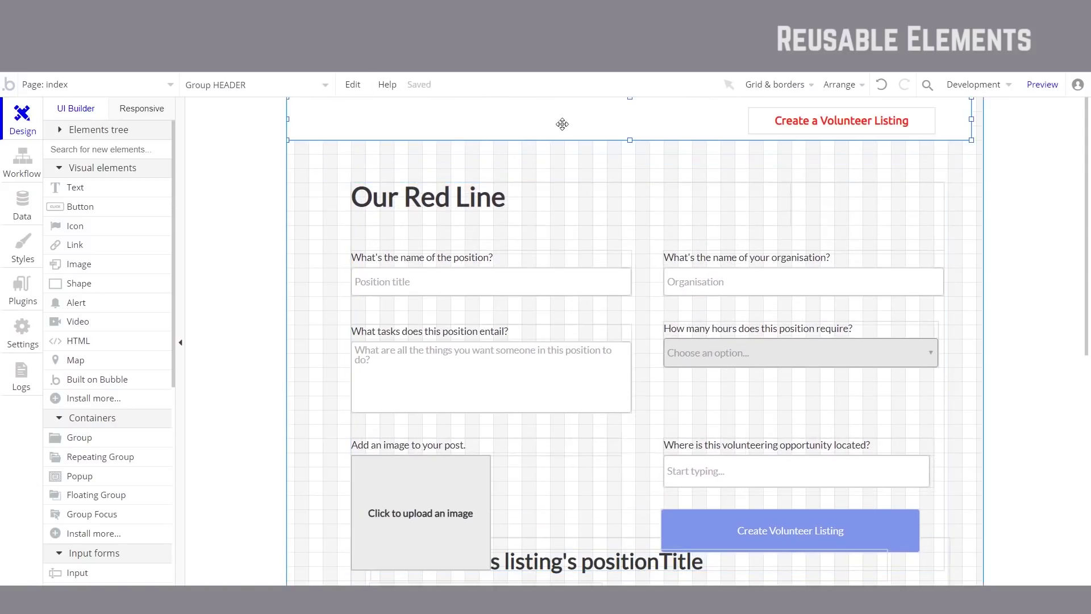
Step: Duplicate the Create a Volunteer Listing button and place the copy to its left
click(102, 212)
drag(594, 105, 719, 127)
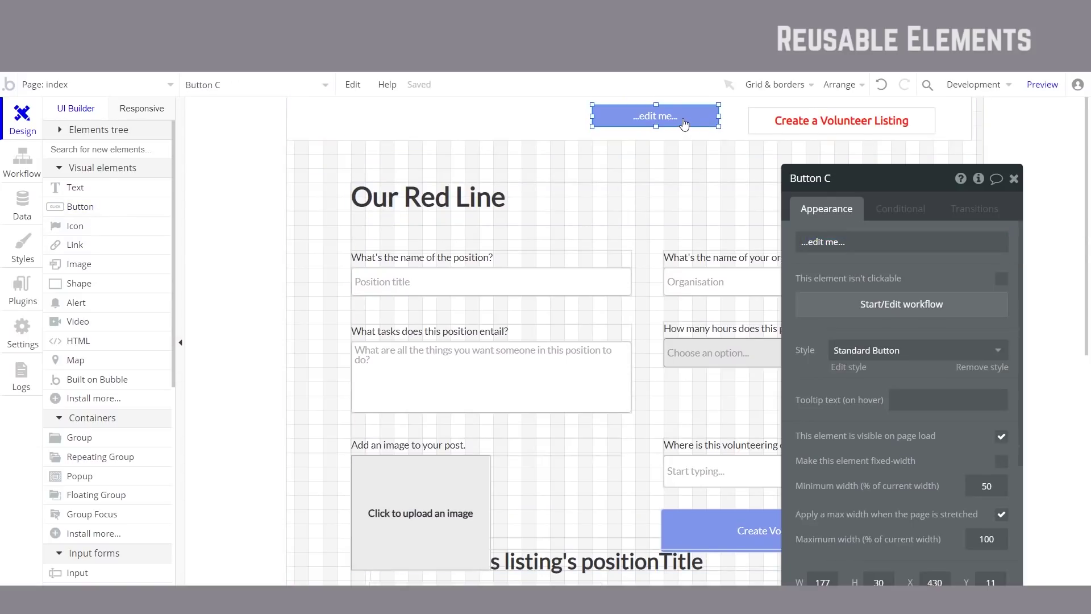
key(Delete)
click(841, 122)
key(ctrl+c)
key(ctrl+v)
drag(792, 126, 635, 115)
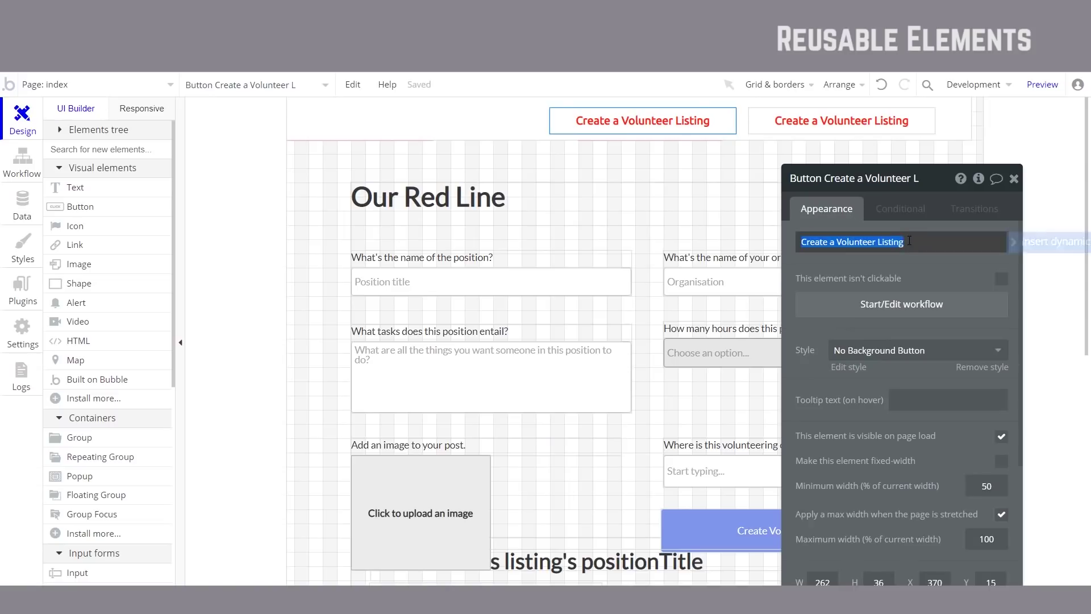
Step: Relabel the copied button 'View Volunteer Listings'
text(View Listing)
key(BackSpace)
key(BackSpace)
key(BackSpace)
key(BackSpace)
text(Opoo)
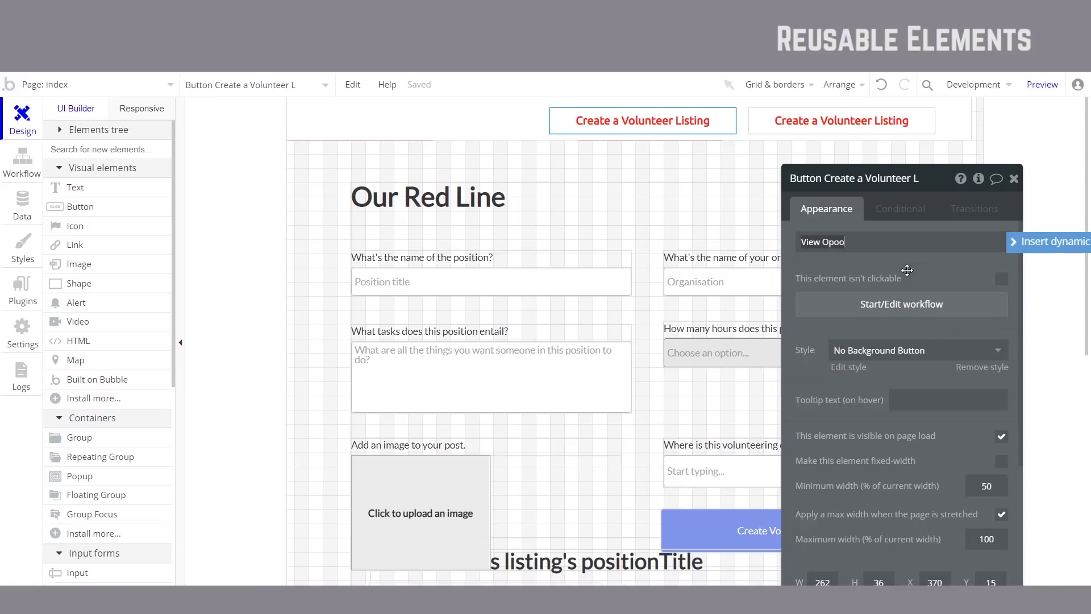
key(BackSpace)
key(BackSpace)
key(BackSpace)
key(BackSpace)
text(Listings)
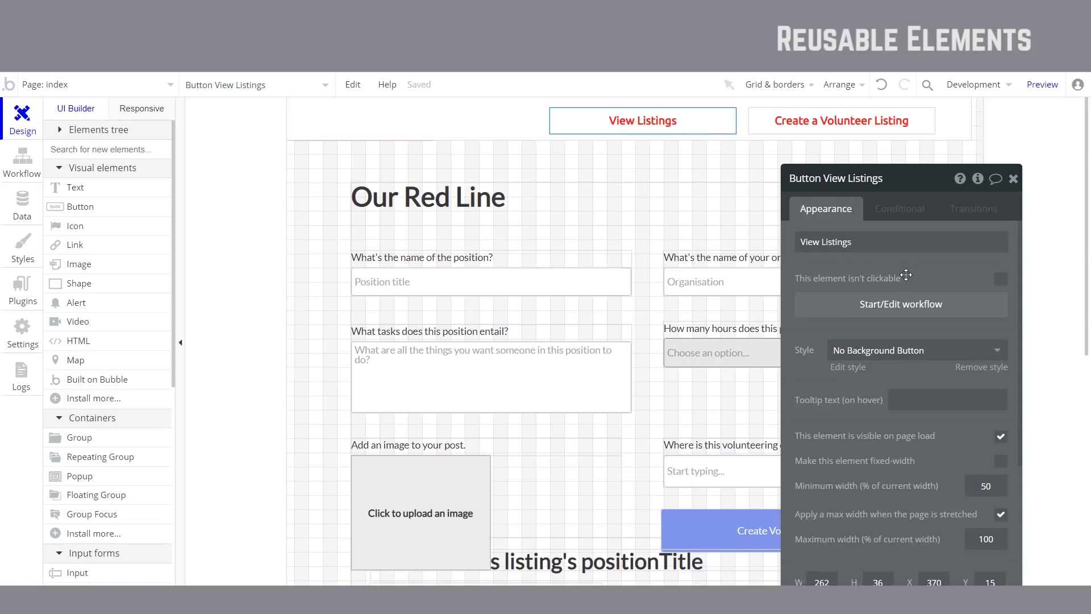
triple_click(829, 242)
key(Left)
key(Right)
key(BackSpace)
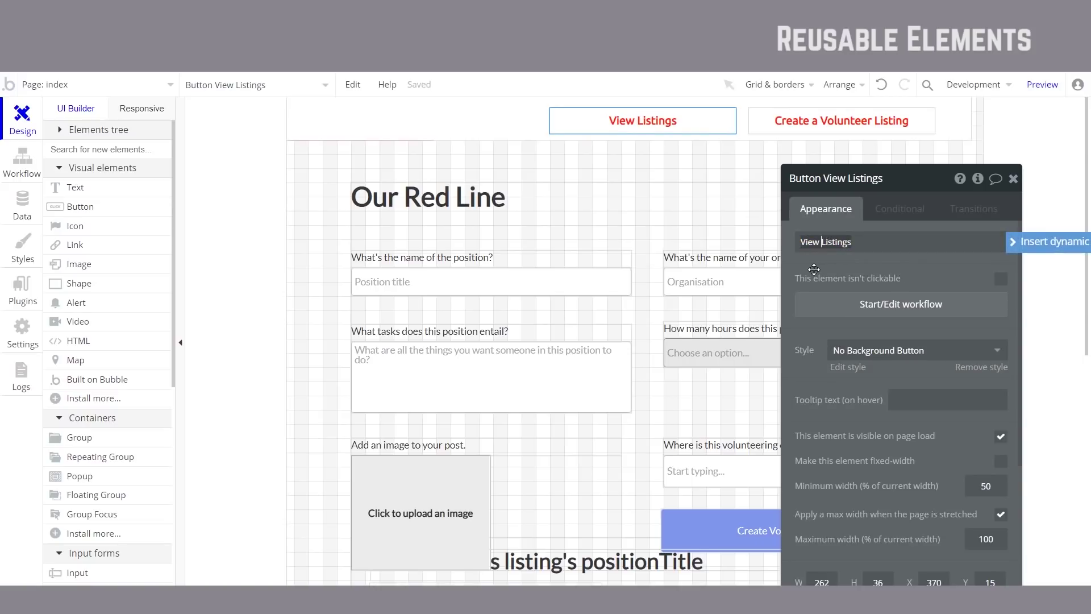
text(Volunteer)
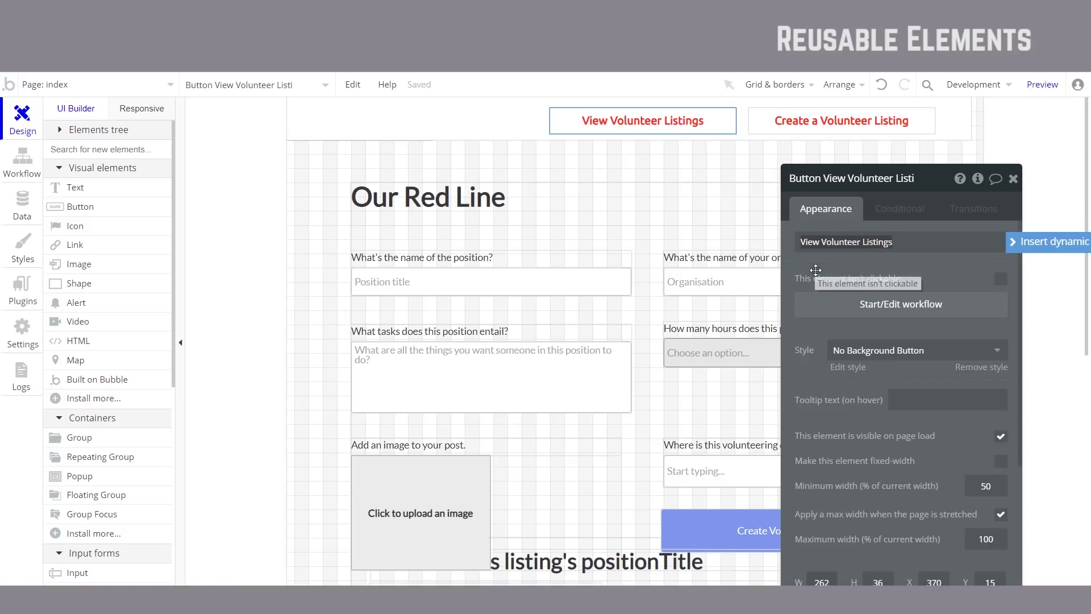
click(877, 307)
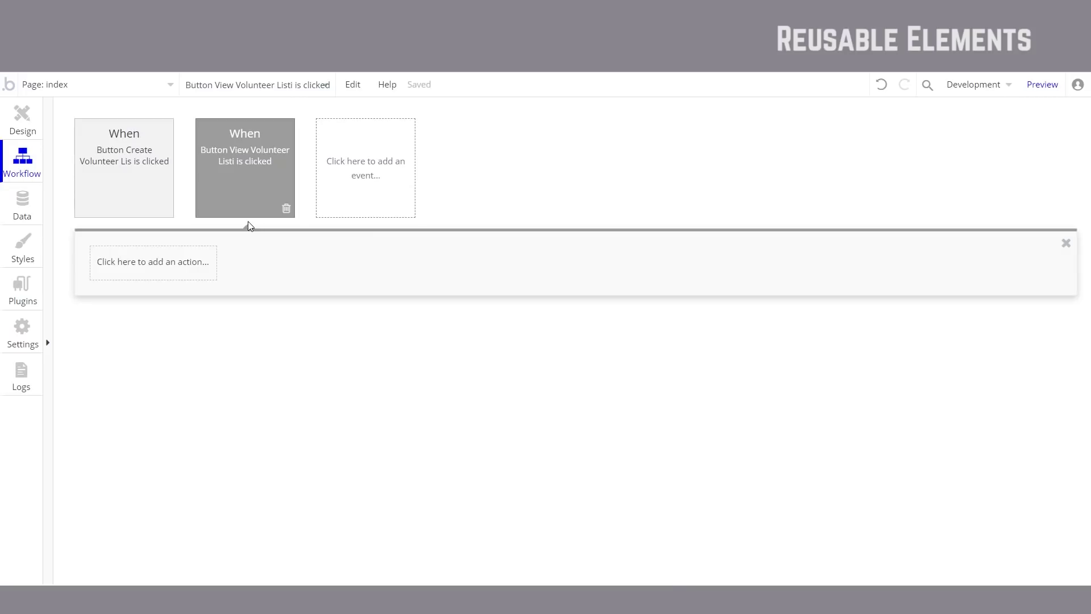
Step: Add a go-to-page step sending View Volunteer Listings clicks to the listings page
click(131, 266)
mouse_move(143, 318)
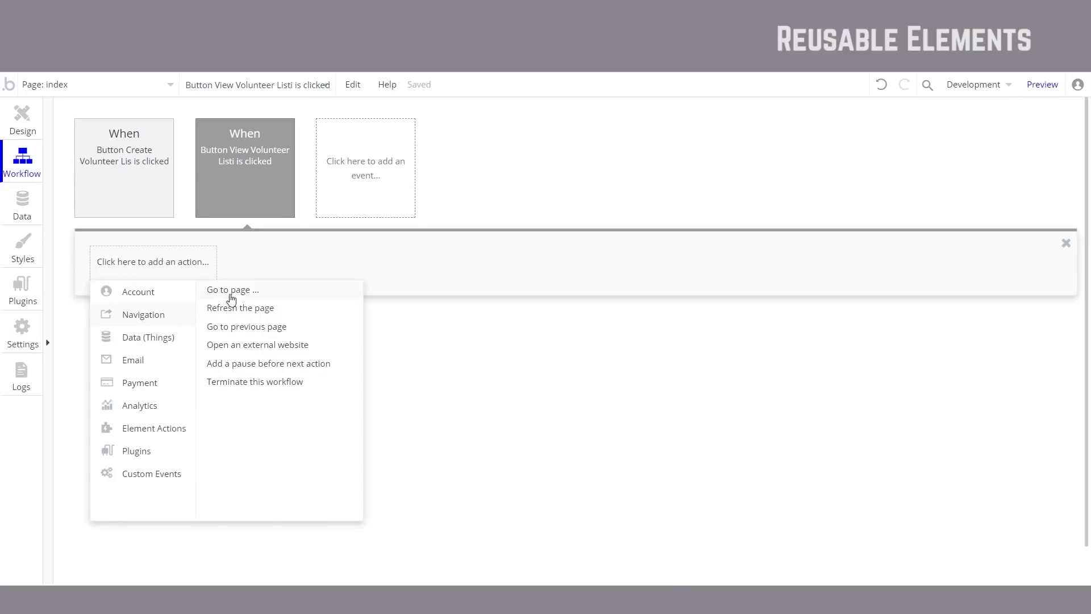
click(228, 293)
click(907, 222)
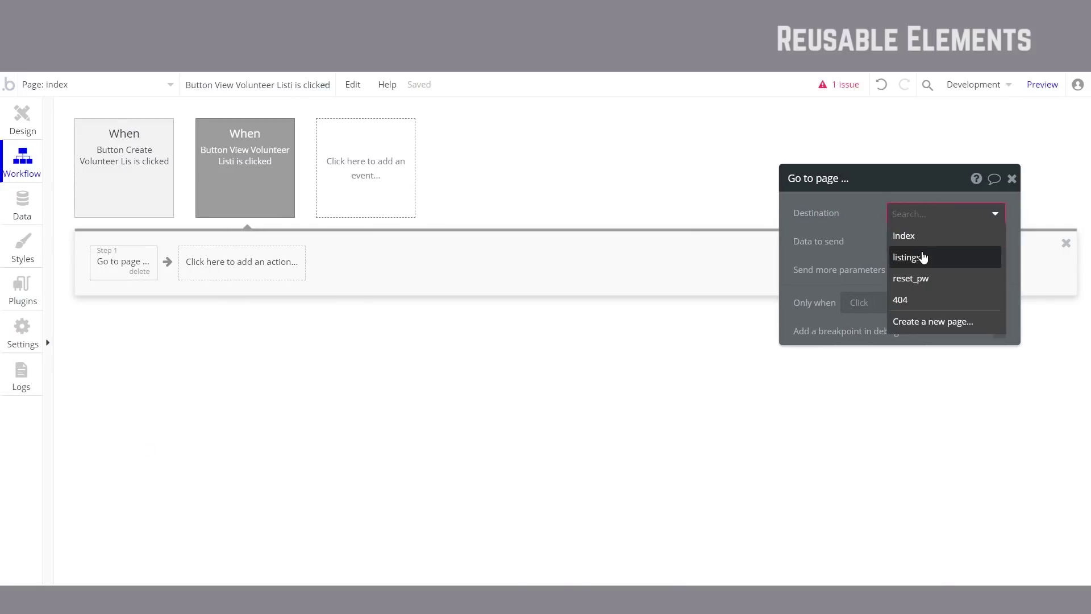
click(923, 254)
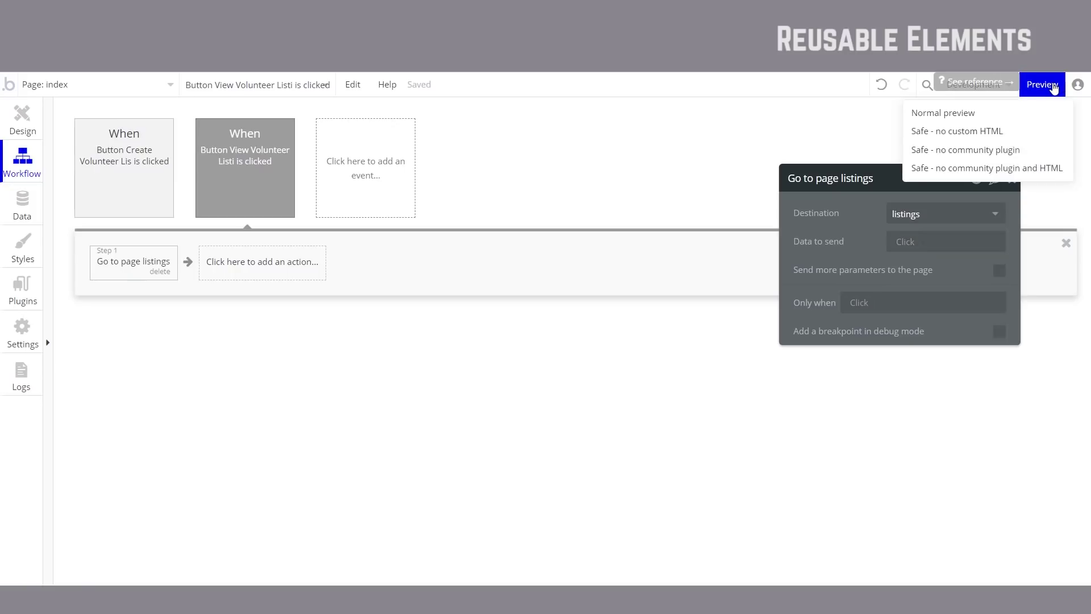
Step: Preview the app and test both header links, inspecting the listing list in the debugger
click(1056, 85)
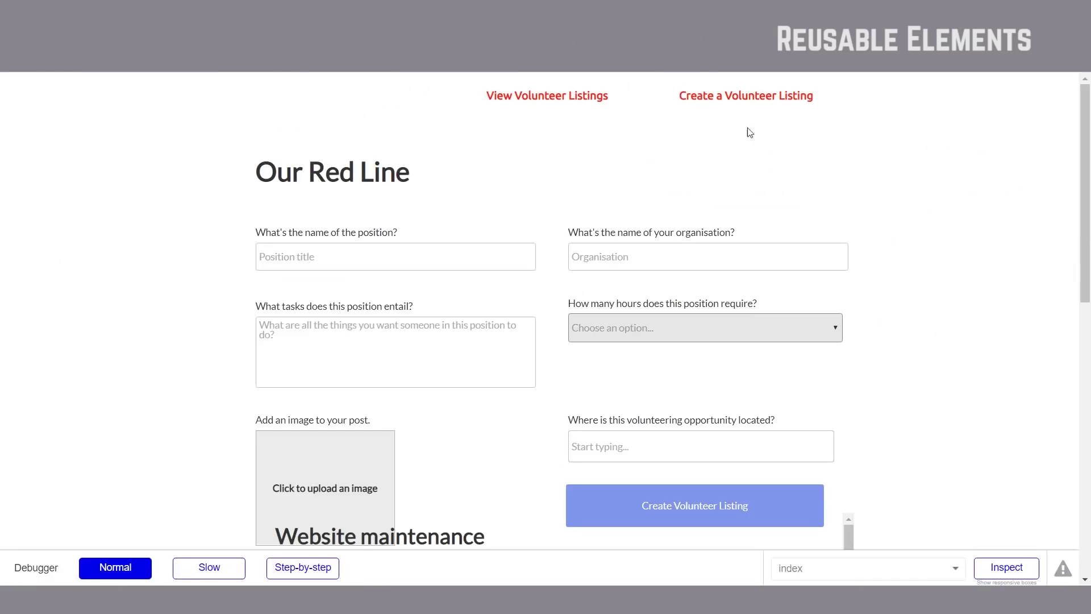
click(569, 104)
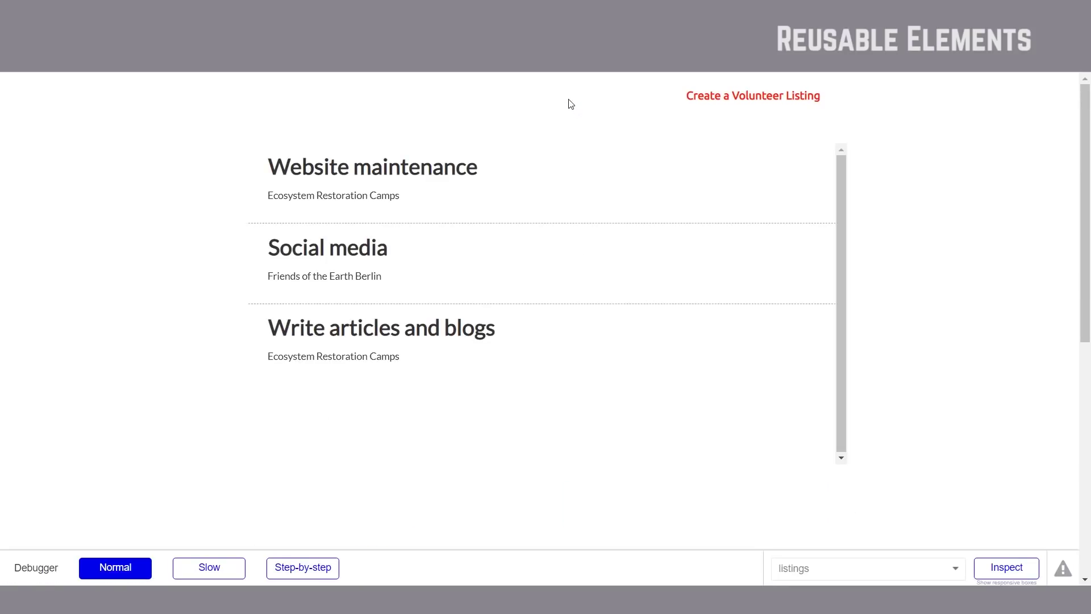
click(828, 199)
click(747, 101)
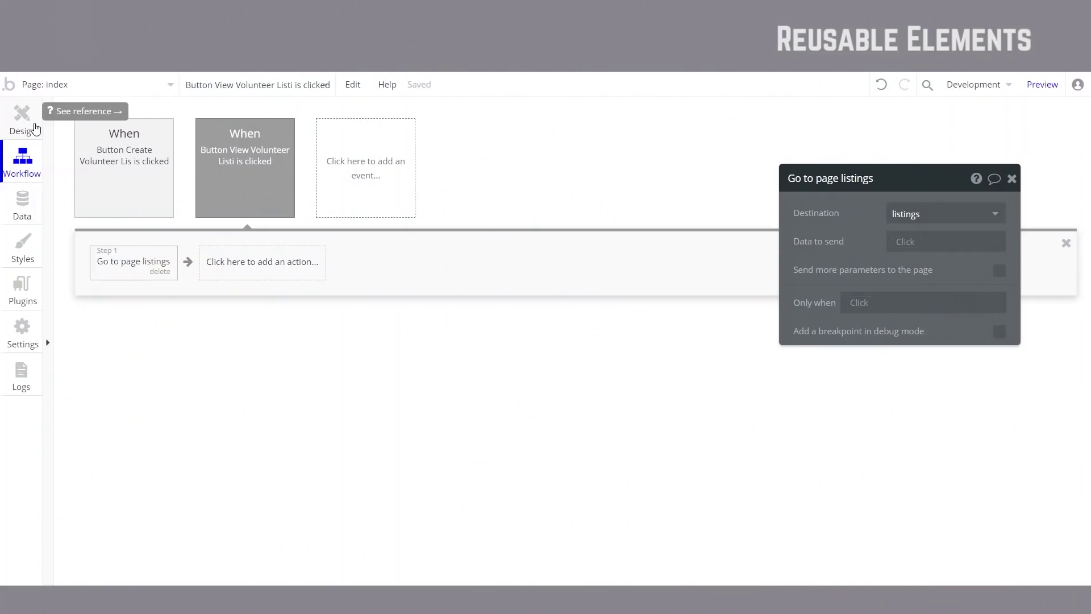
Step: Convert the index page's header group into a reusable element named 'RedLine Header'
click(22, 119)
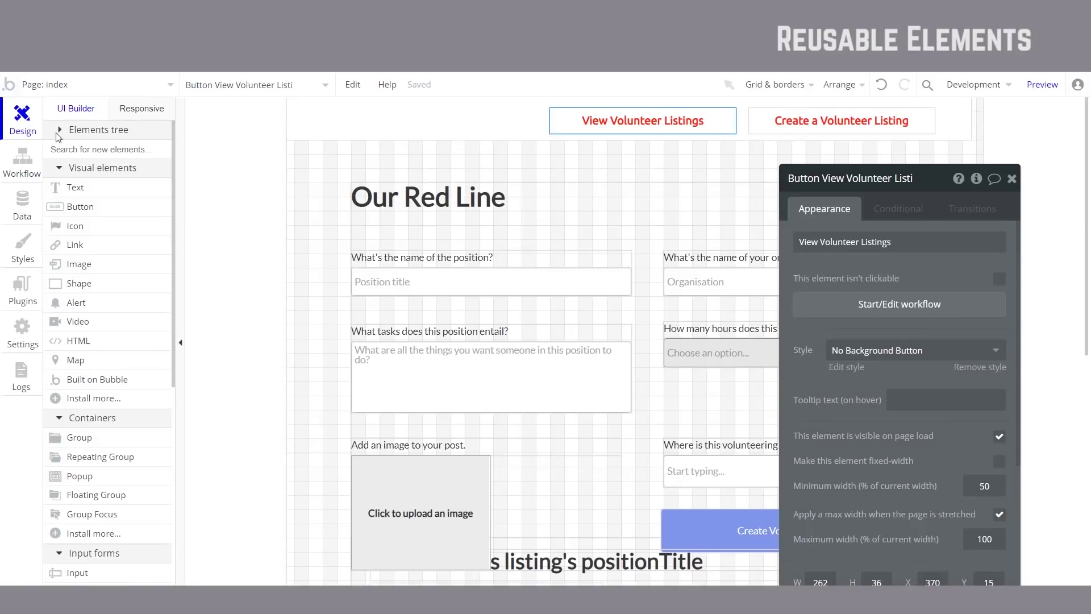
click(463, 128)
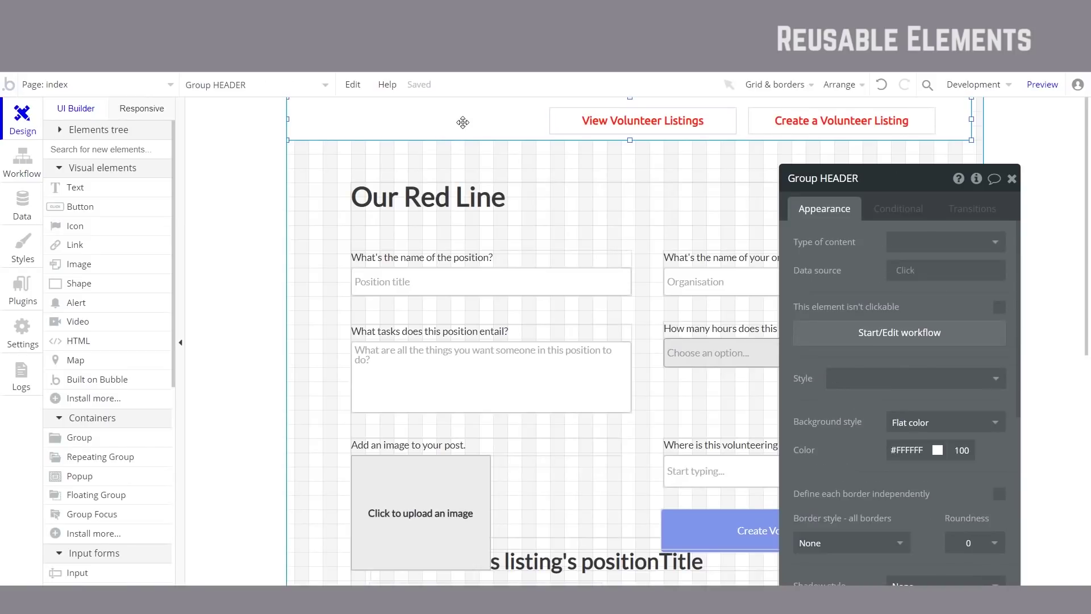
right_click(406, 123)
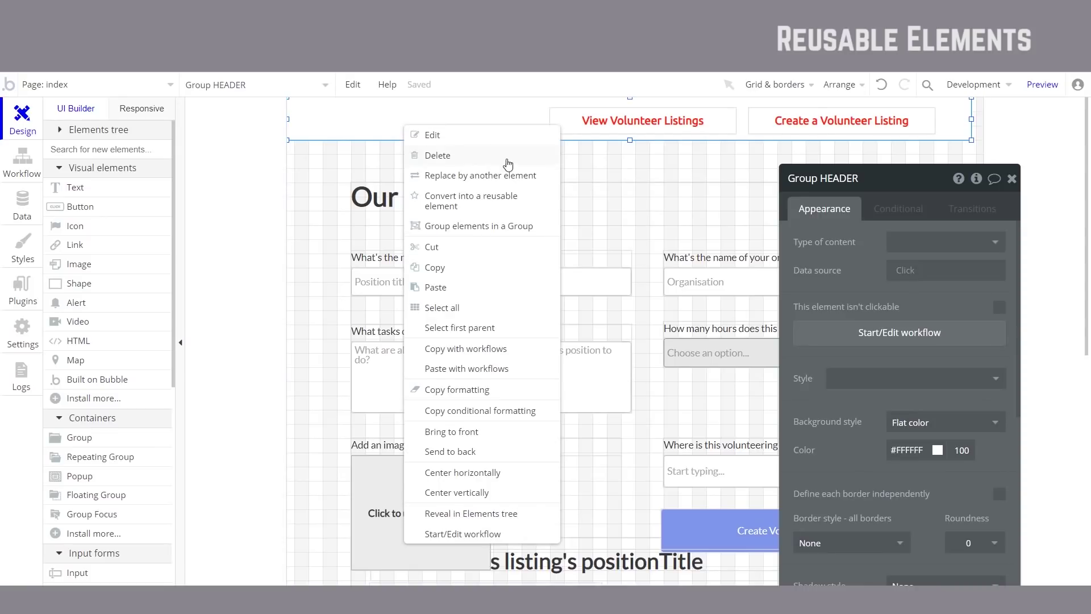
click(510, 202)
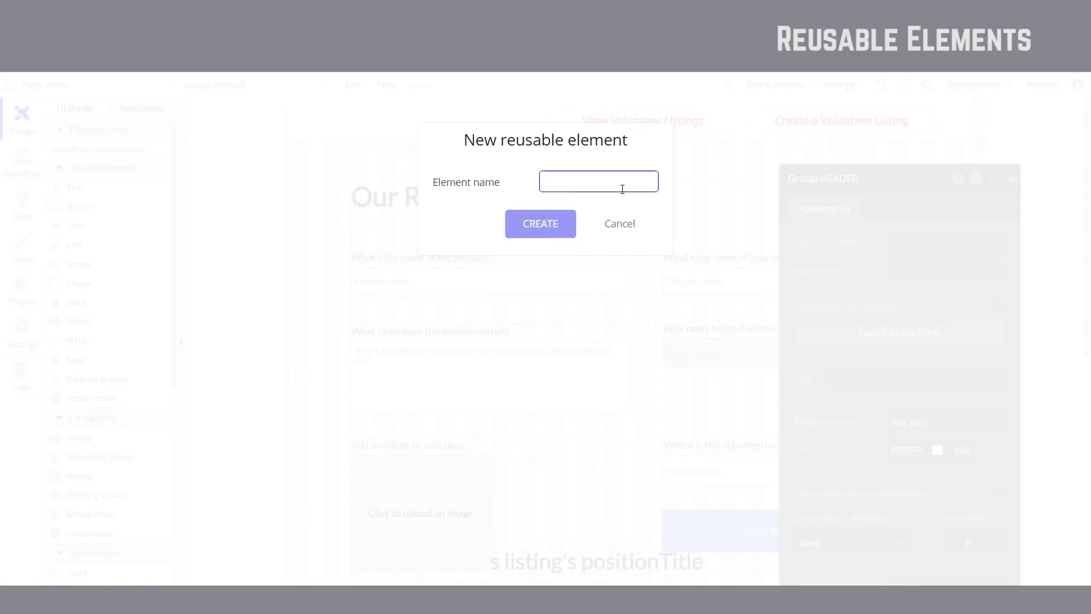
text(RedLin)
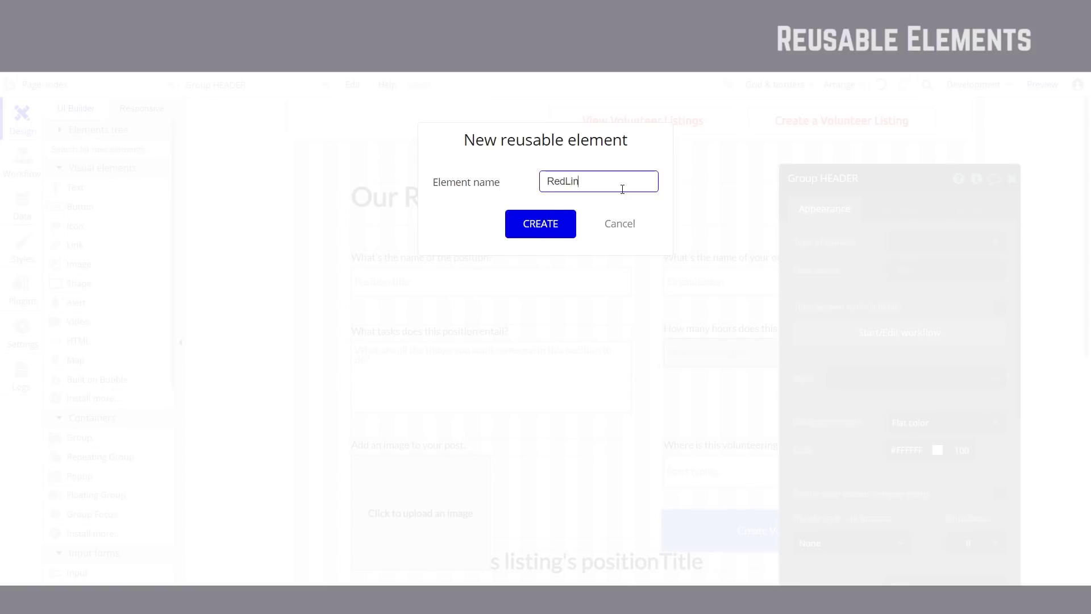
text(e Header)
click(560, 222)
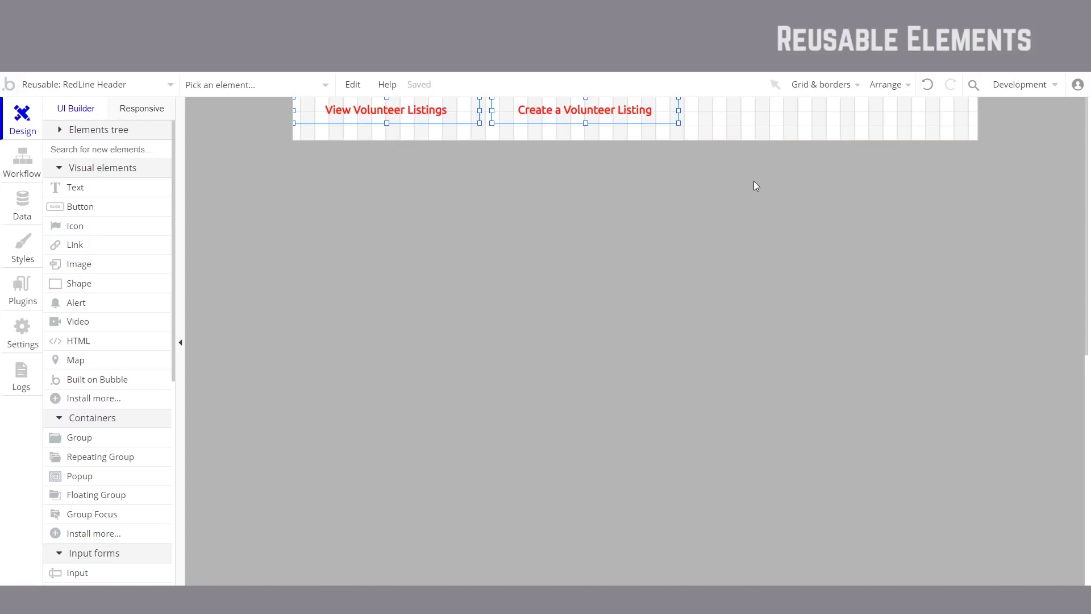
click(142, 85)
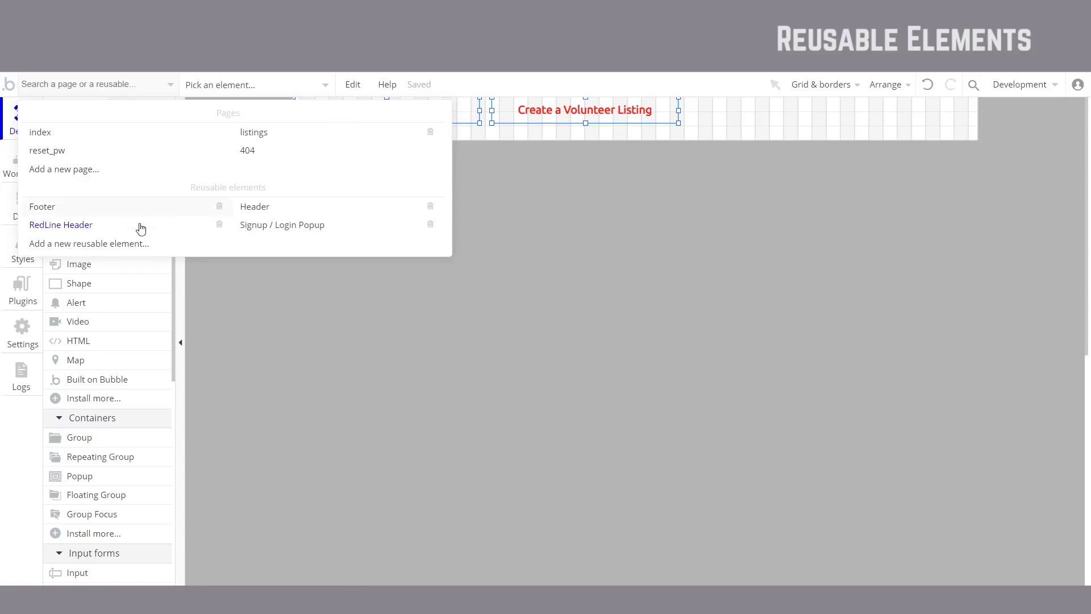
mouse_move(125, 234)
mouse_move(285, 212)
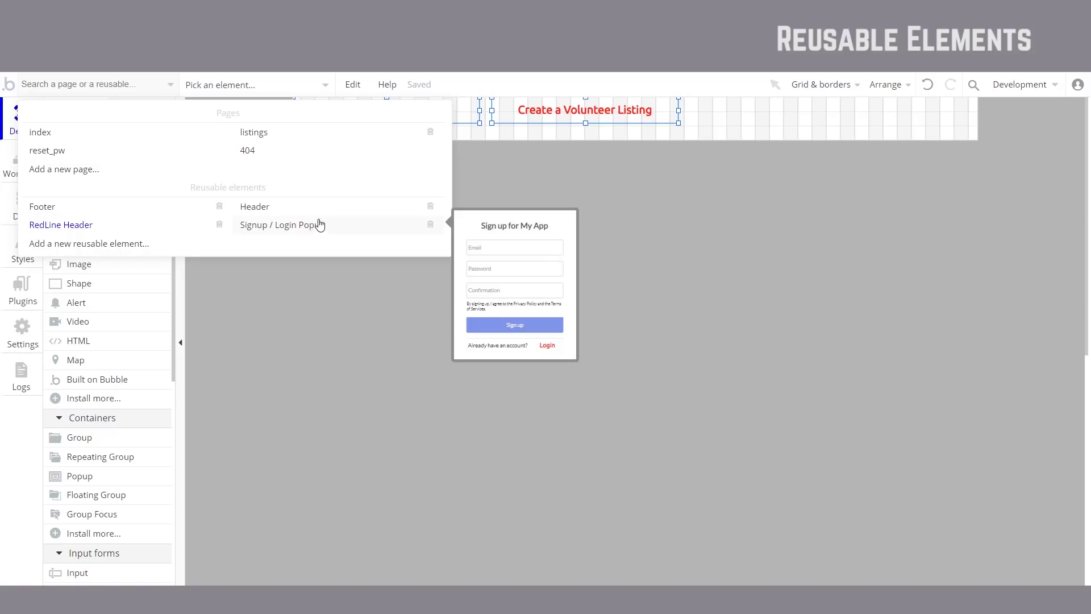
click(323, 207)
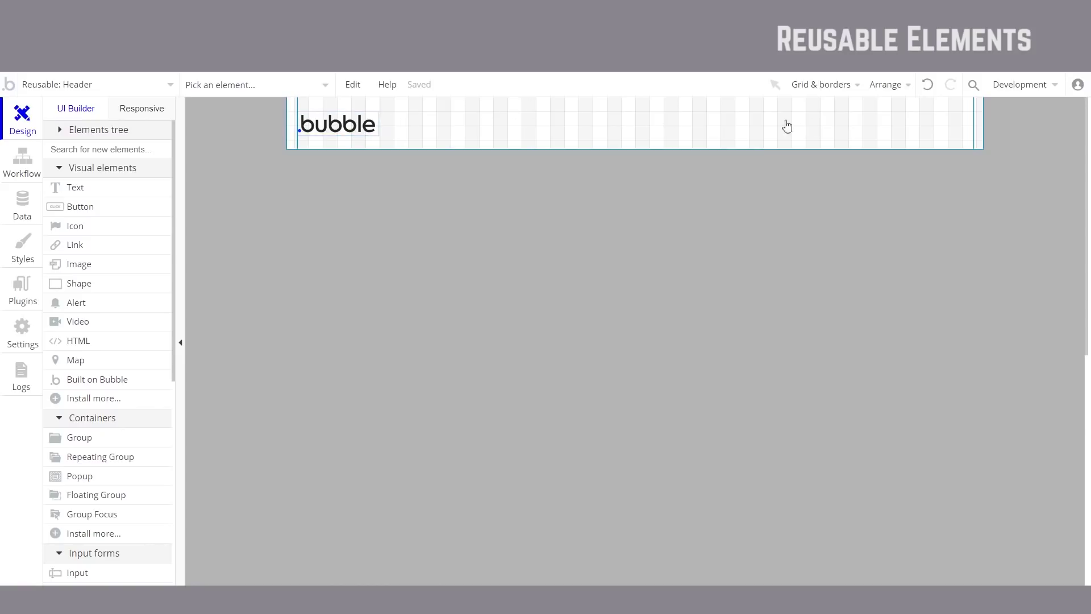
click(126, 81)
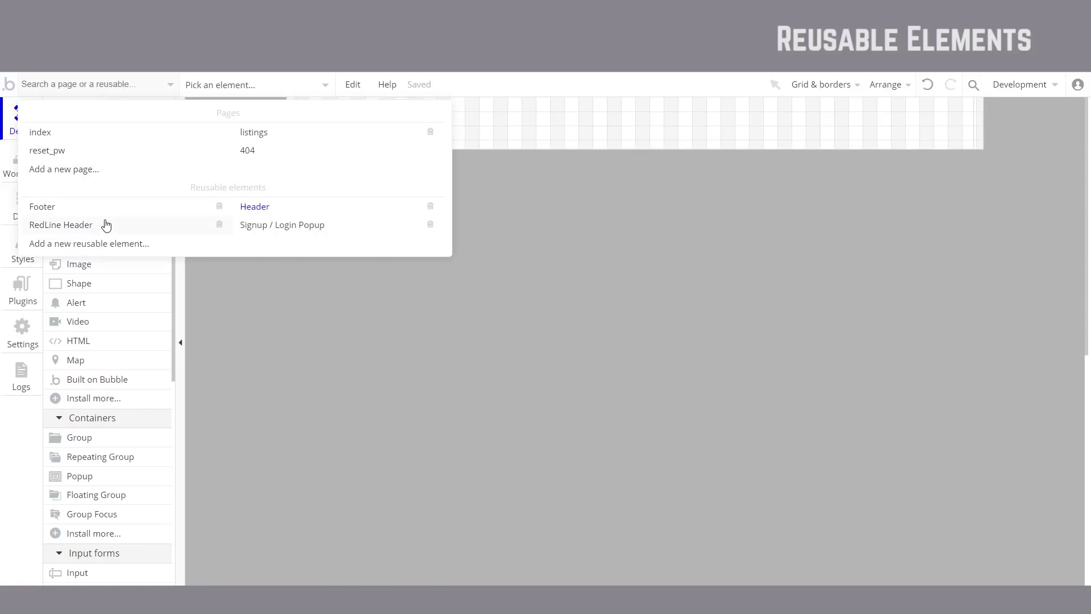
click(106, 226)
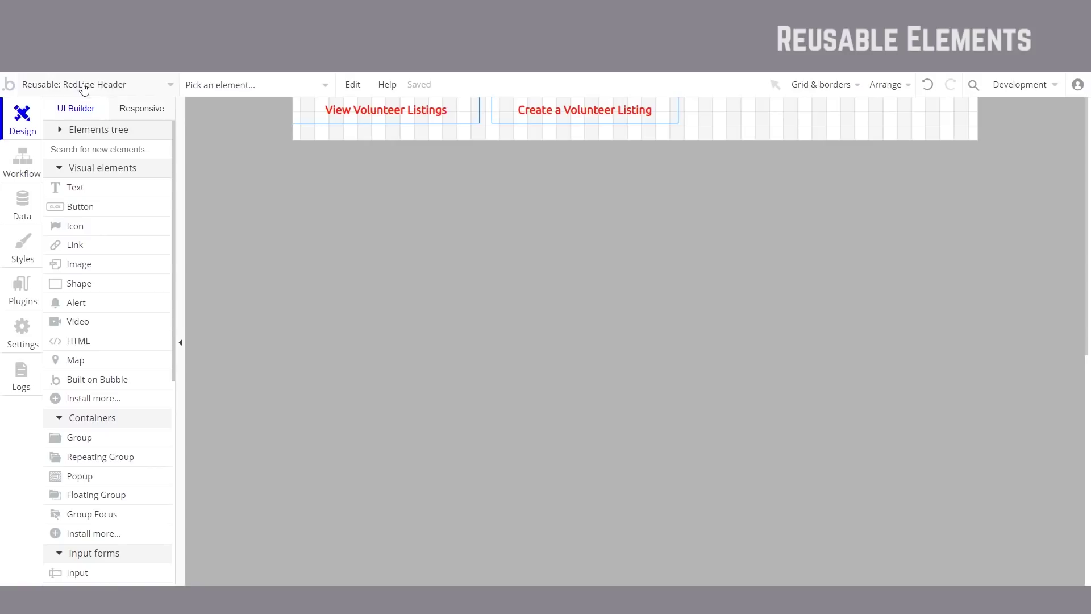
click(162, 90)
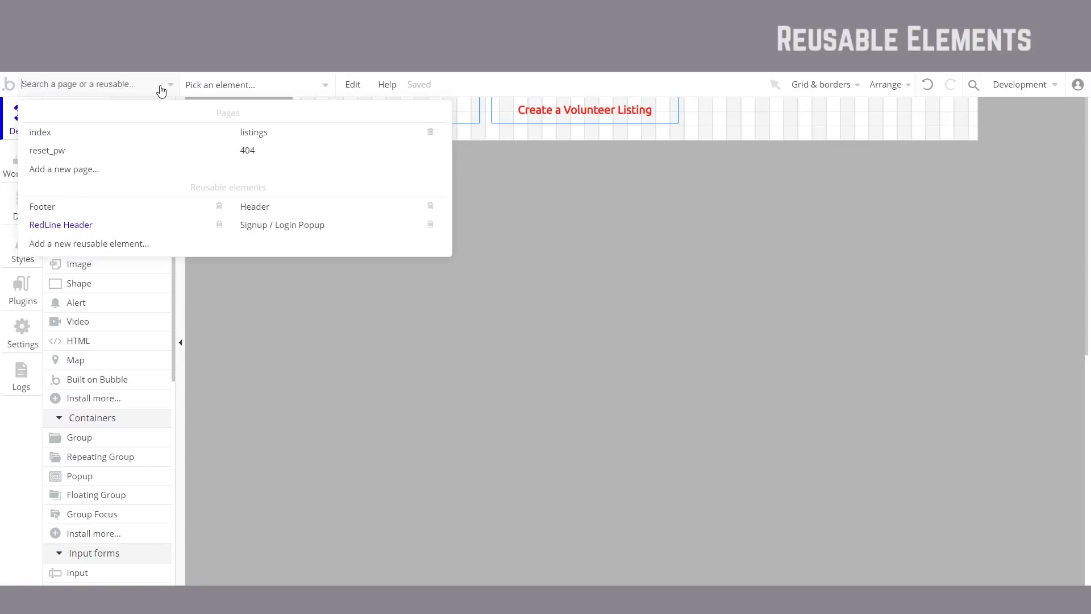
click(132, 246)
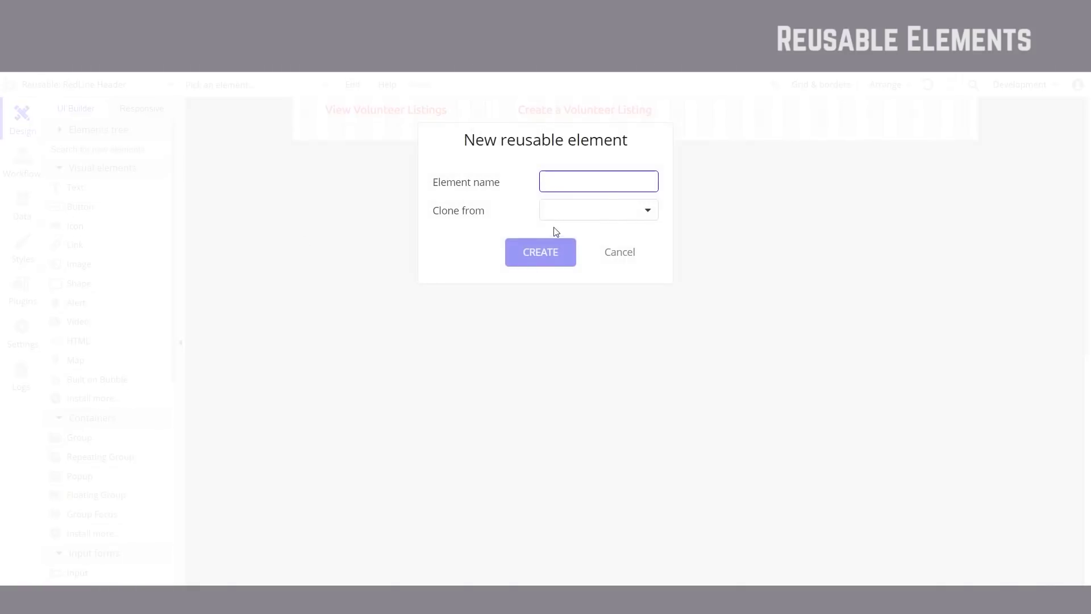
click(625, 258)
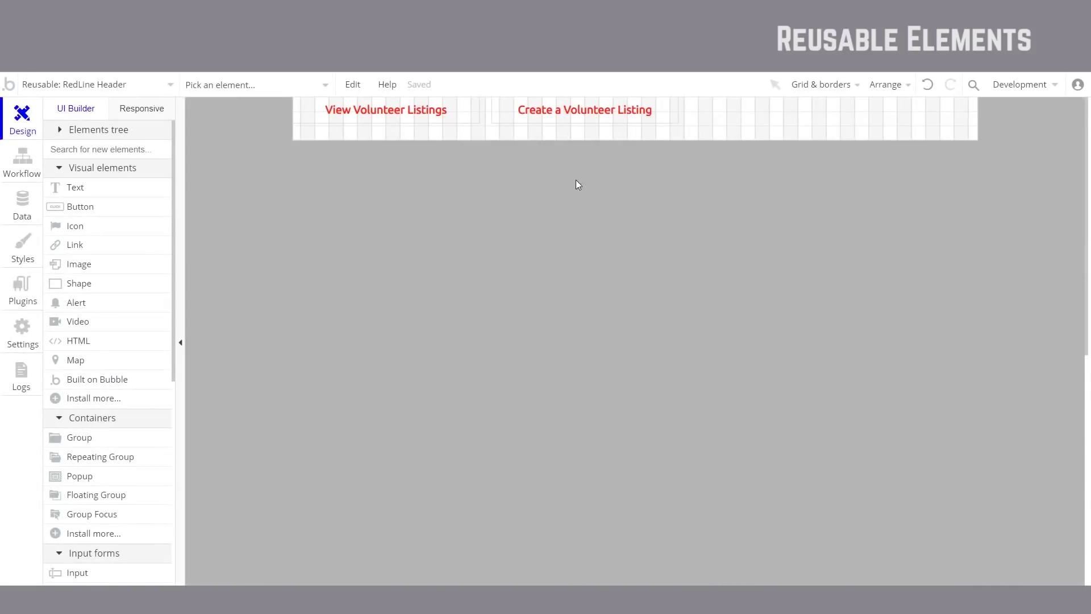
Step: Test a taller RedLine Header, then restore its height to 60
double_click(421, 201)
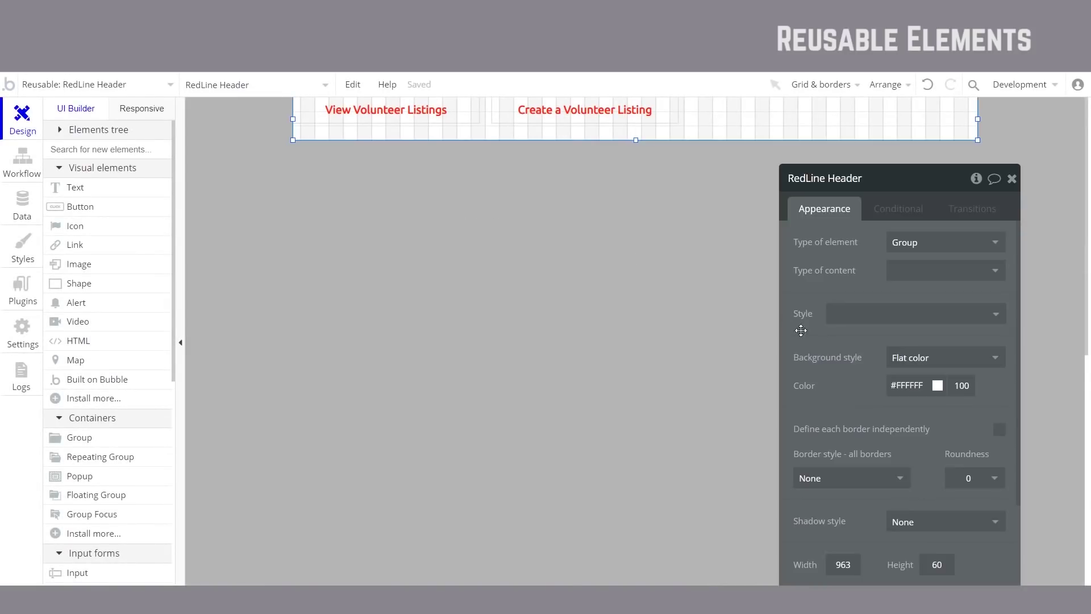
drag(848, 383, 844, 376)
drag(636, 140, 636, 305)
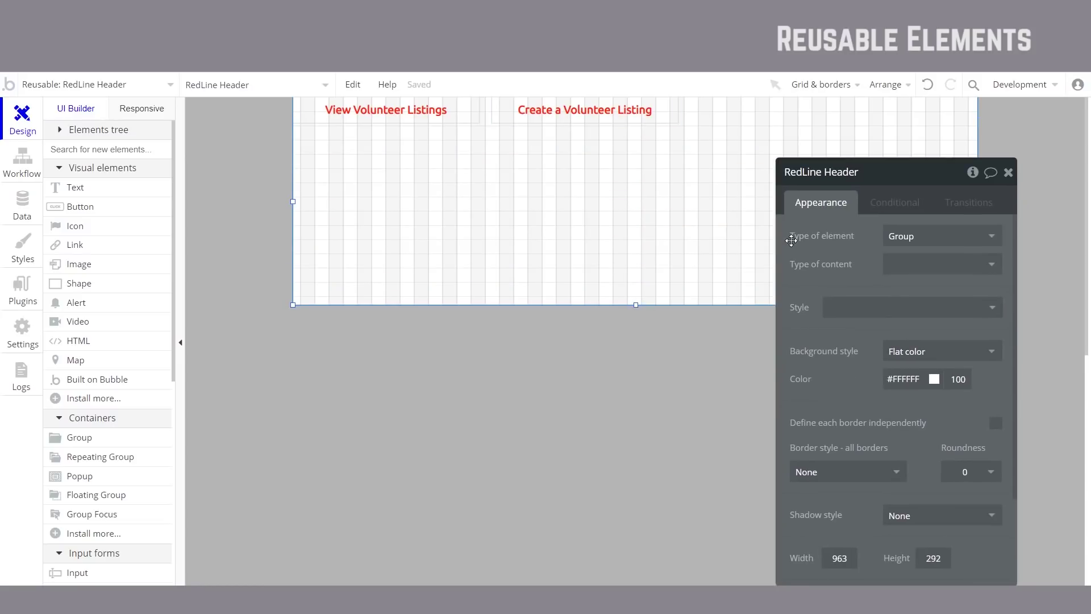
key(ctrl+z)
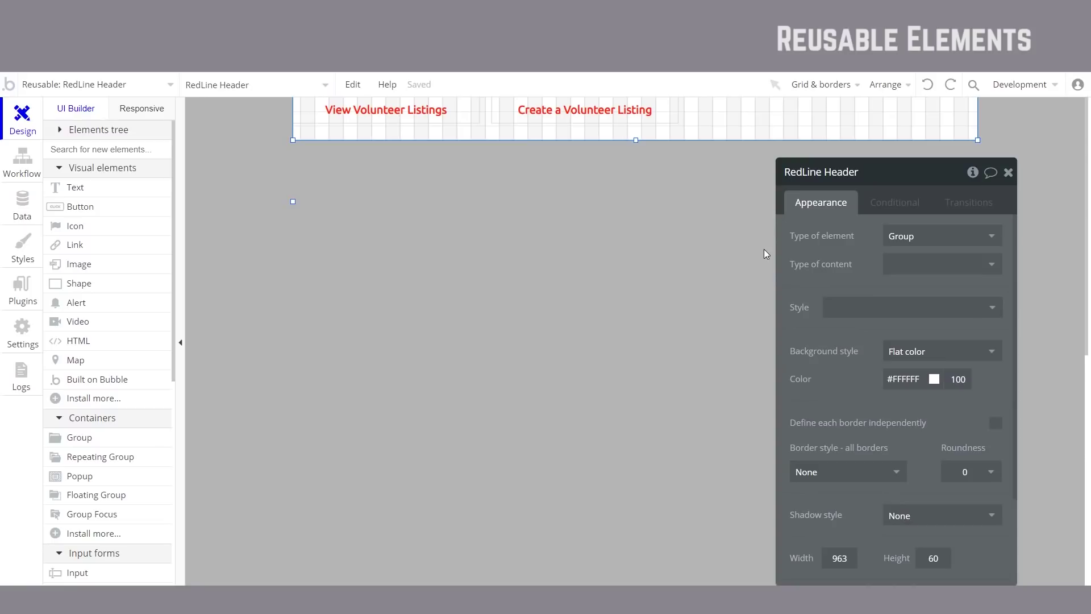
scroll(858, 261, down, 2)
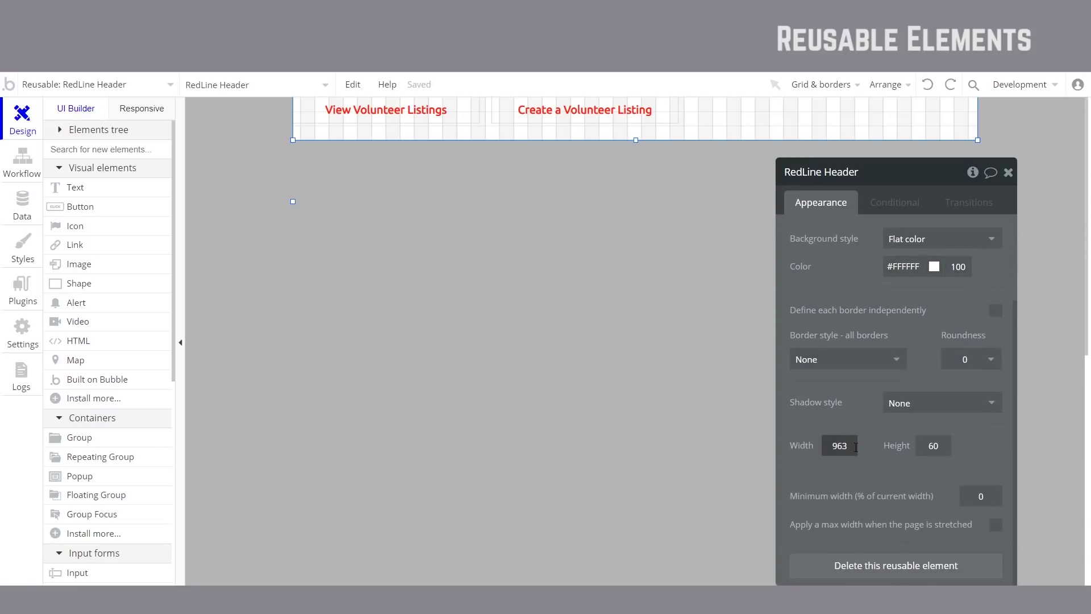
click(944, 446)
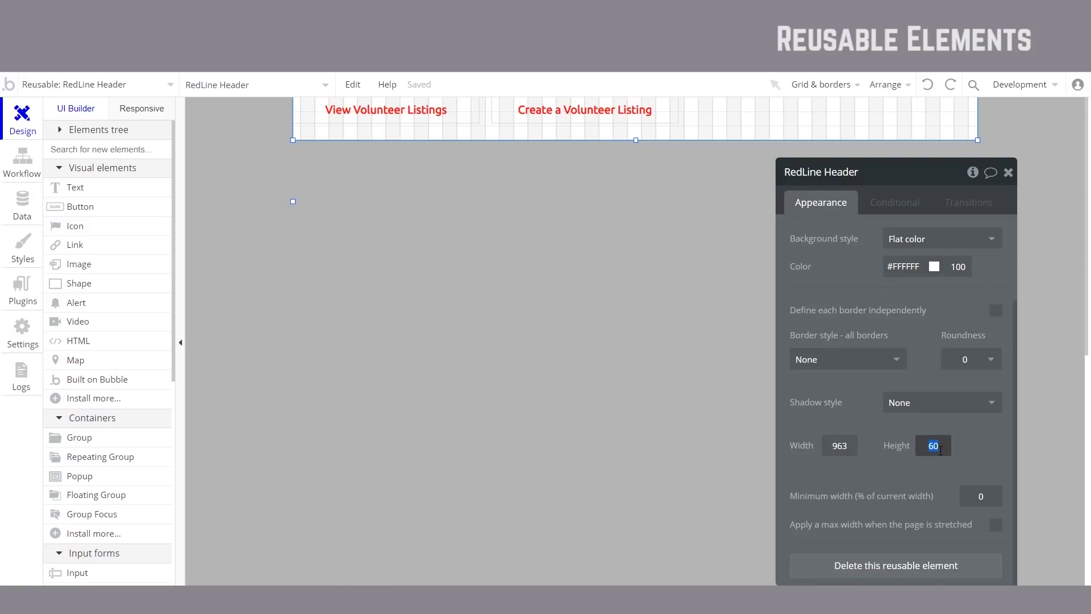
text(120)
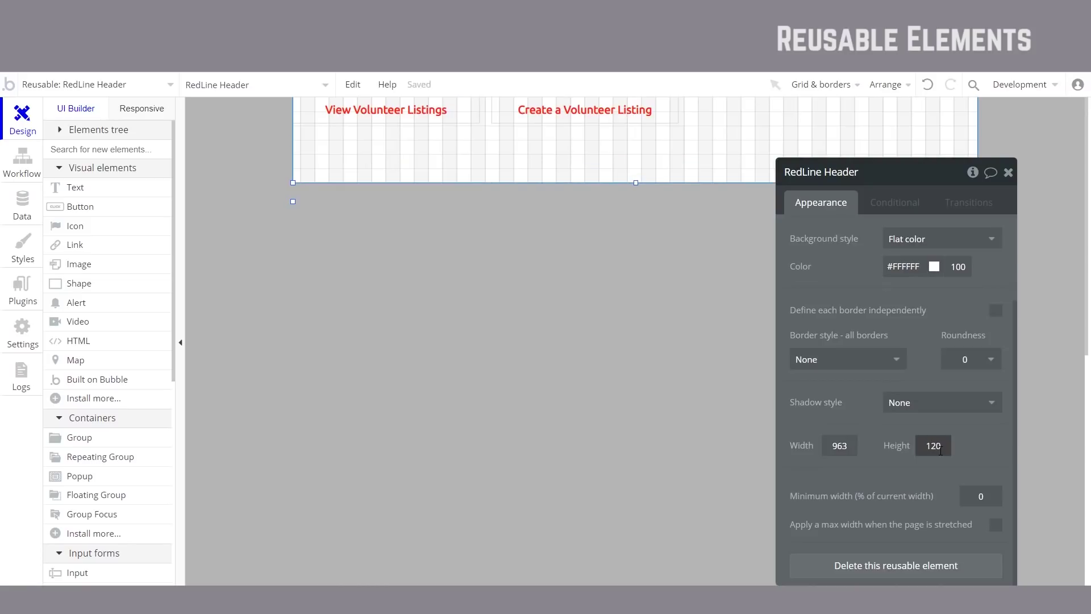
key(BackSpace)
key(BackSpace)
key(BackSpace)
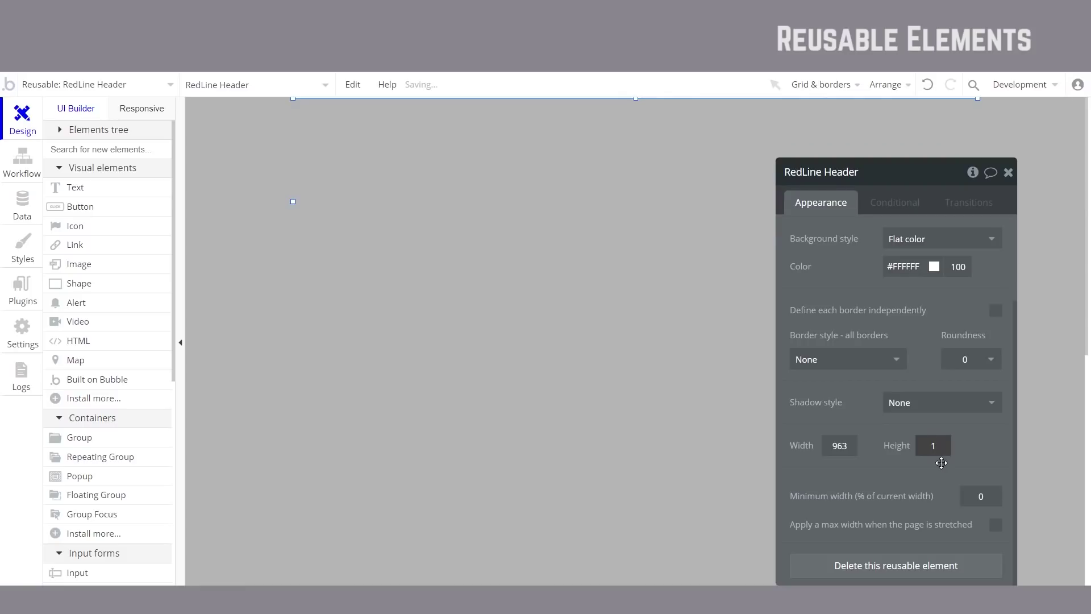
text(60)
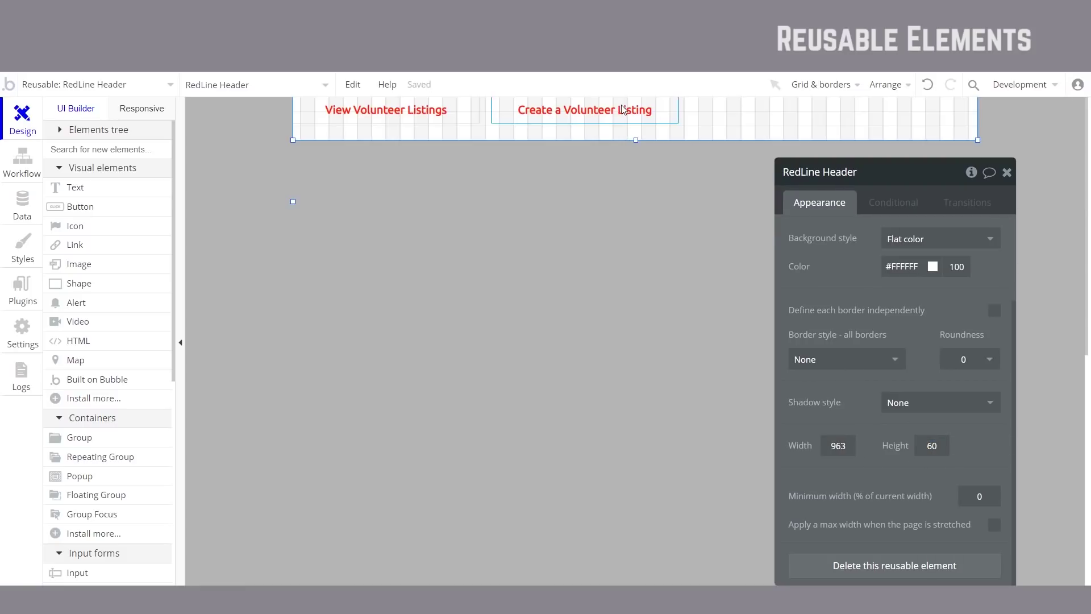
Step: Set the Create a Volunteer Listing button's width to 300
click(625, 114)
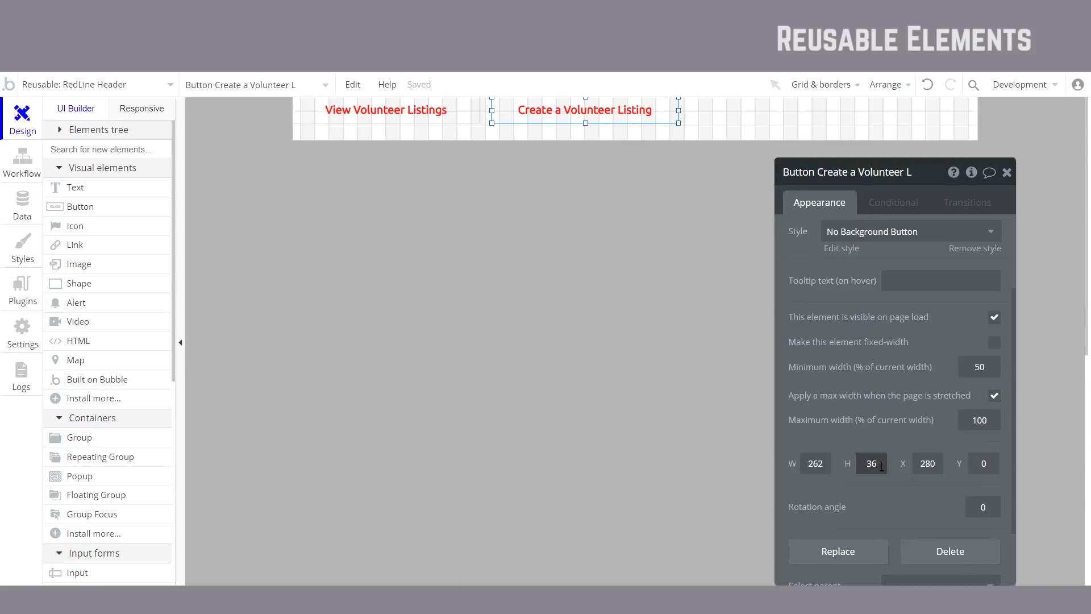
click(828, 463)
text(300)
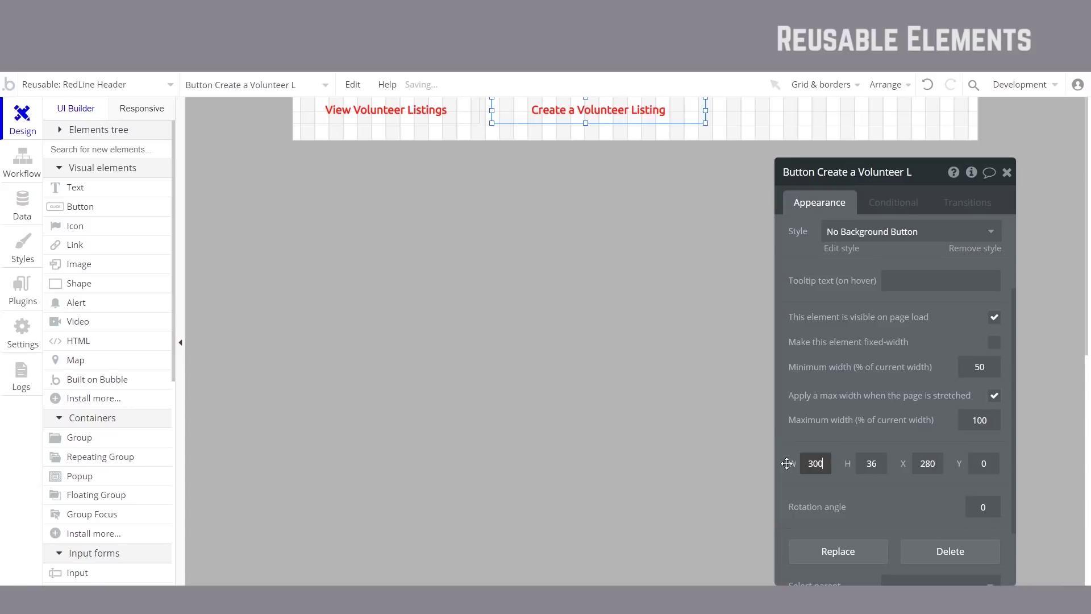
key(BackSpace)
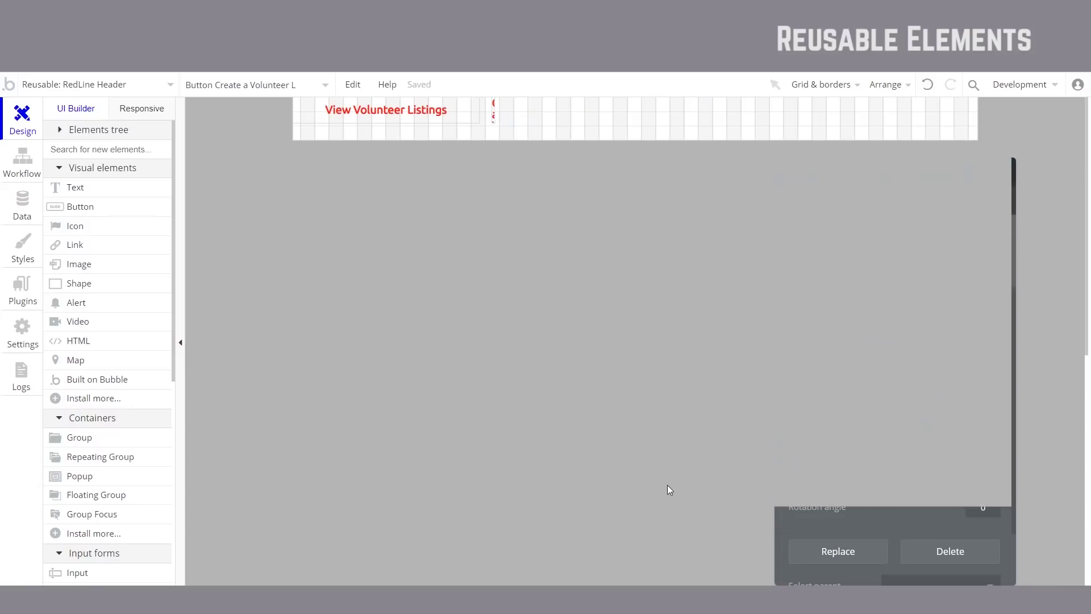
click(668, 486)
key(ctrl+z)
Step: Move the Create a Volunteer Listing button to X 400, then nudge it to X 423, Y 11
double_click(648, 109)
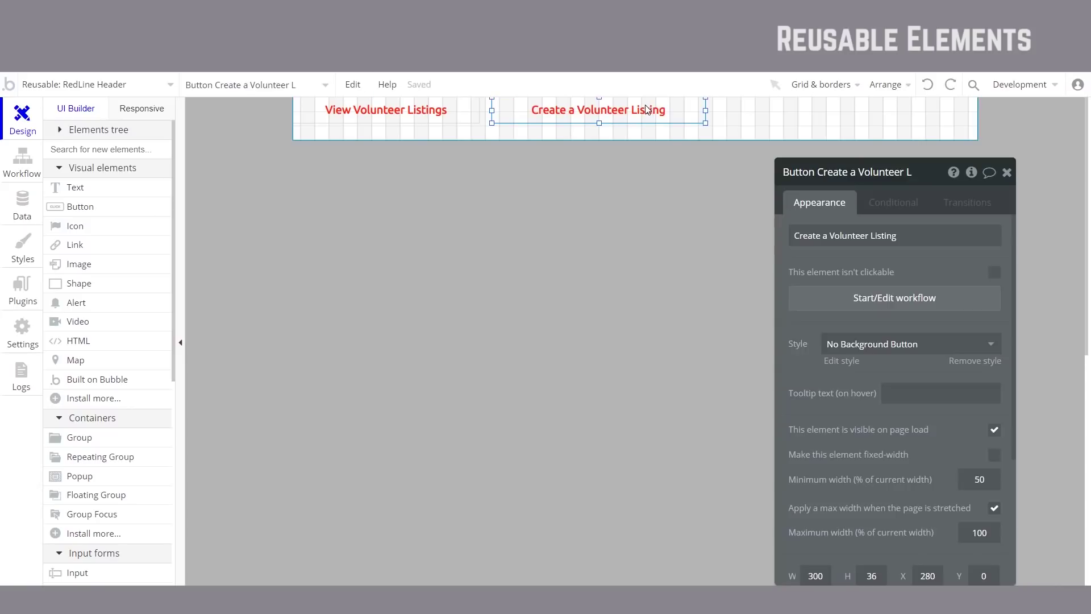
scroll(902, 454, down, 3)
click(924, 441)
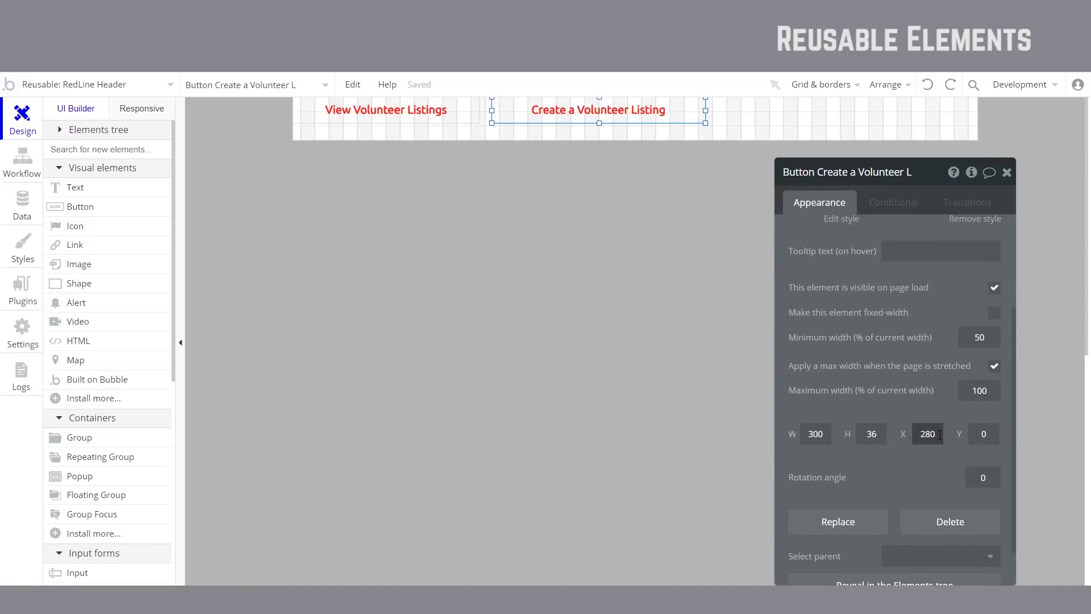
text(400)
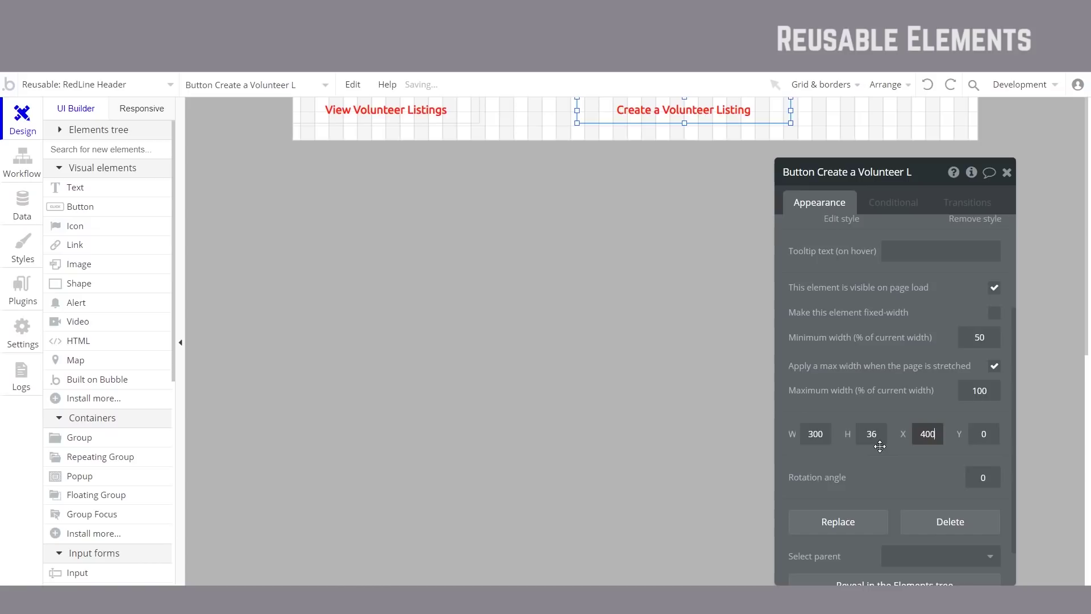
click(897, 471)
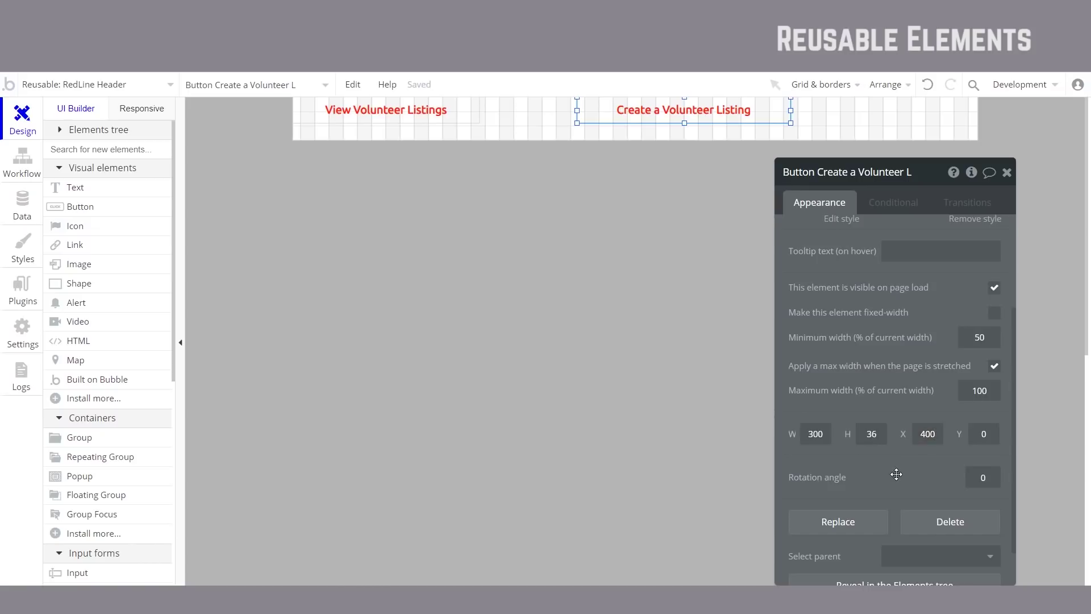
drag(716, 114, 739, 121)
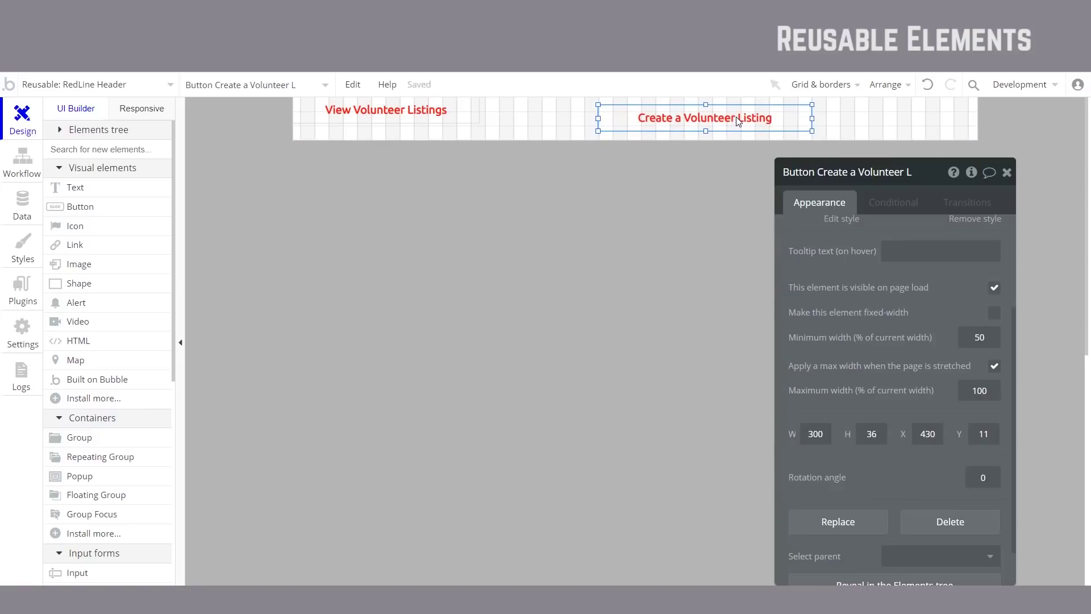
key(Left)
key(Left)
key(Left)
key(Left)
key(Left)
key(Left)
key(Left)
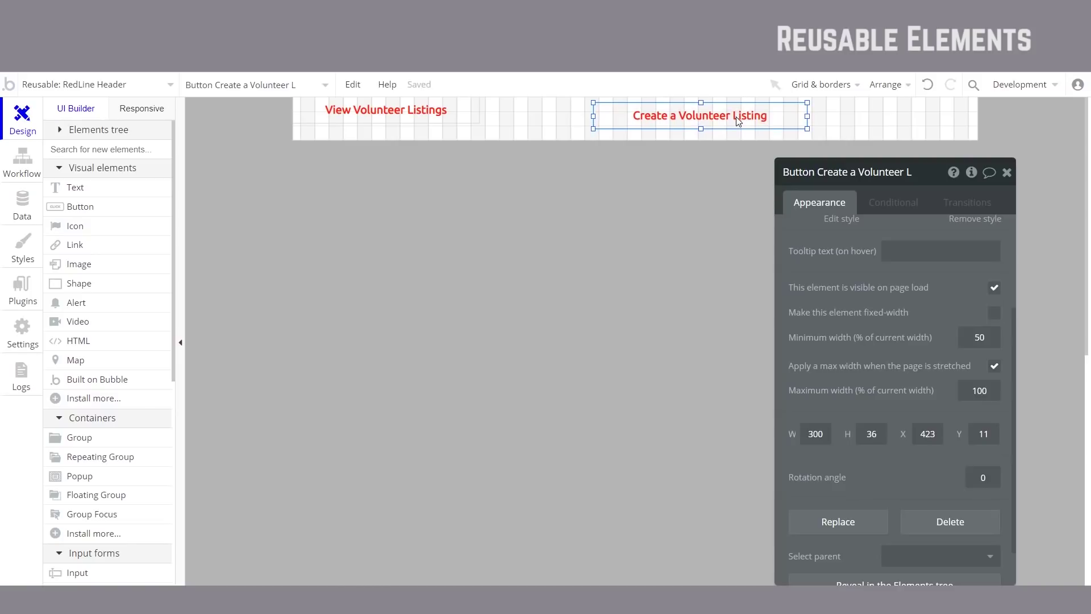
key(Left)
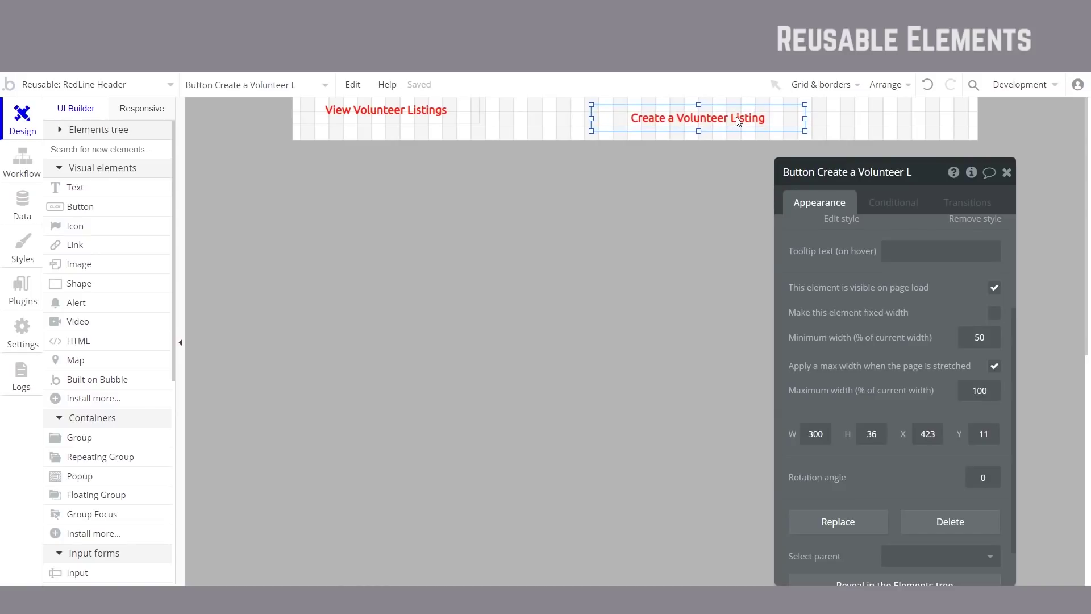
click(709, 189)
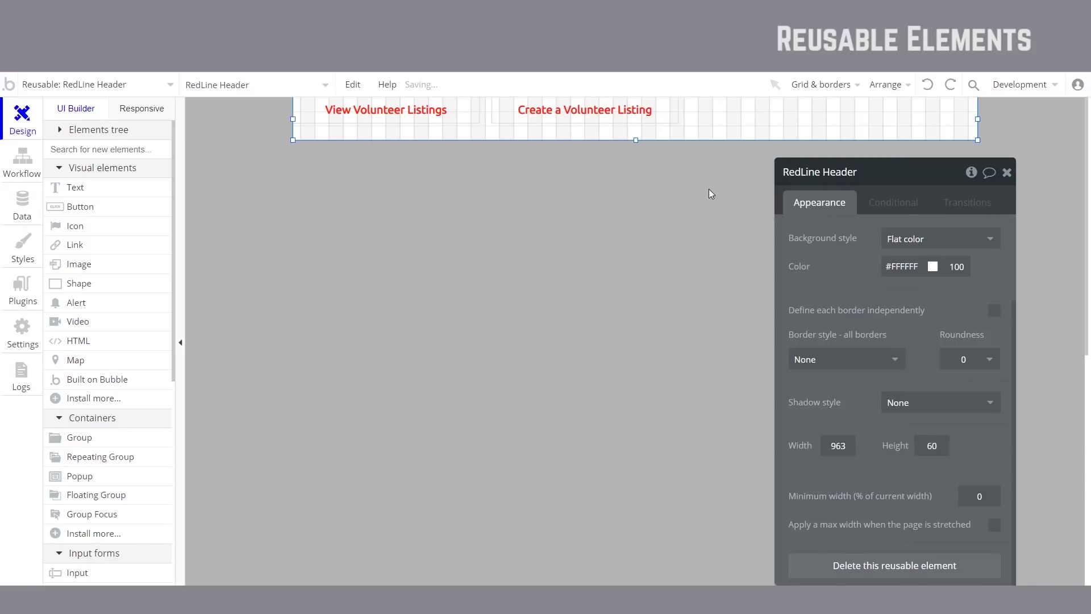
Step: Move Create a Volunteer Listing to the header's right and View Volunteer Listings to its middle
click(671, 162)
drag(654, 122, 879, 125)
drag(416, 114, 694, 122)
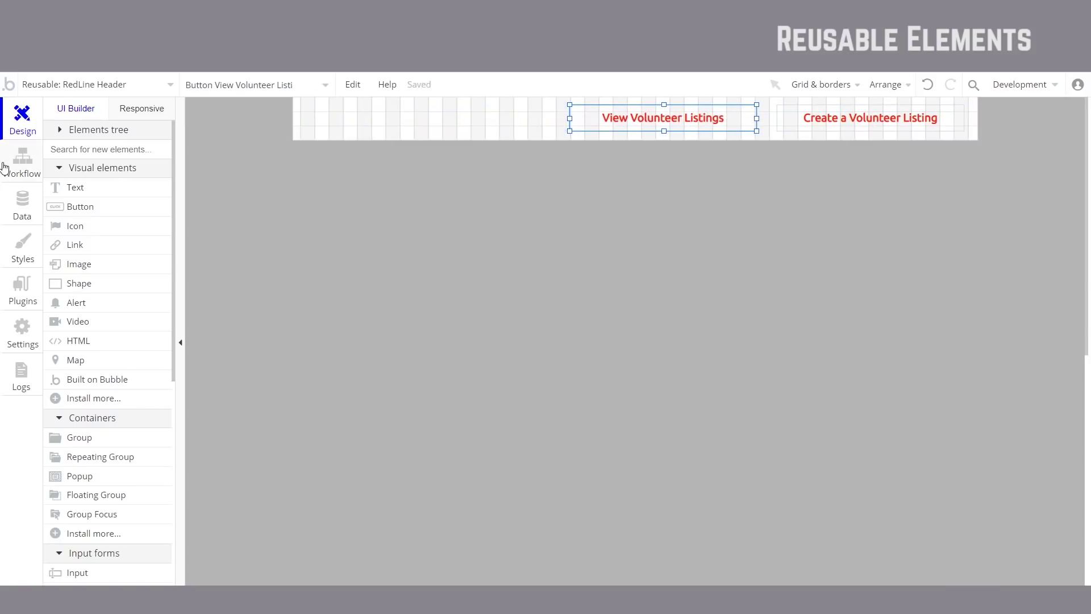
Step: Review View Volunteer Listings' existing click workflow that goes to the listings page
click(11, 166)
click(128, 169)
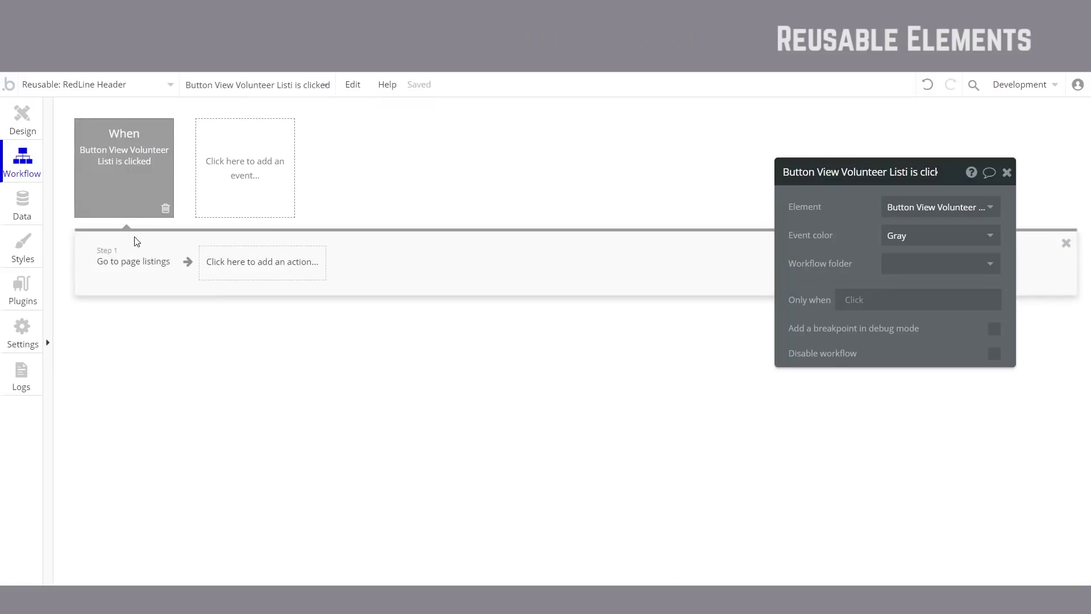
click(148, 272)
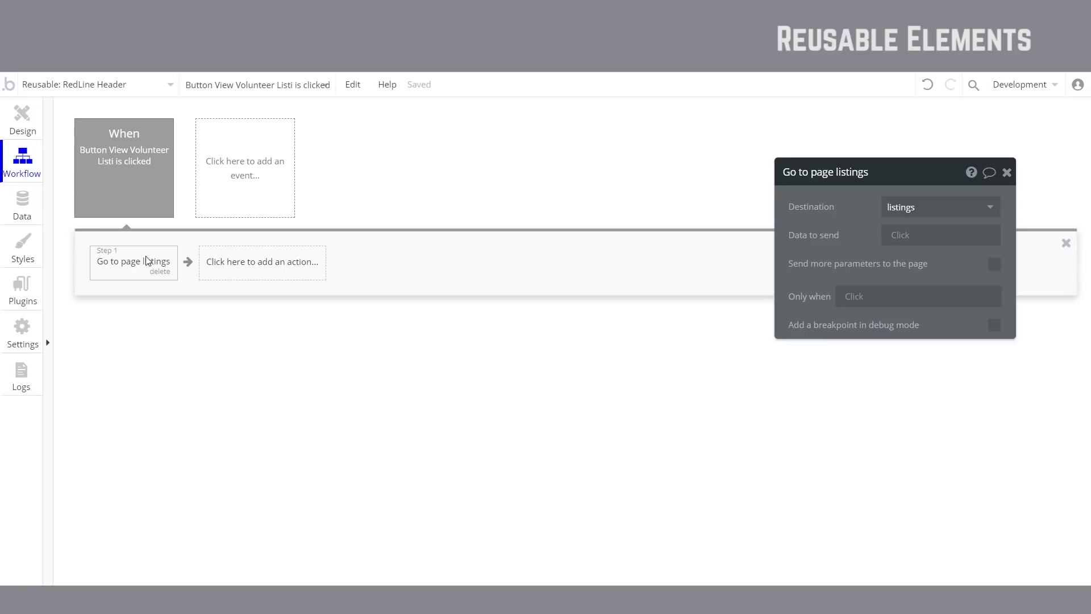
click(22, 124)
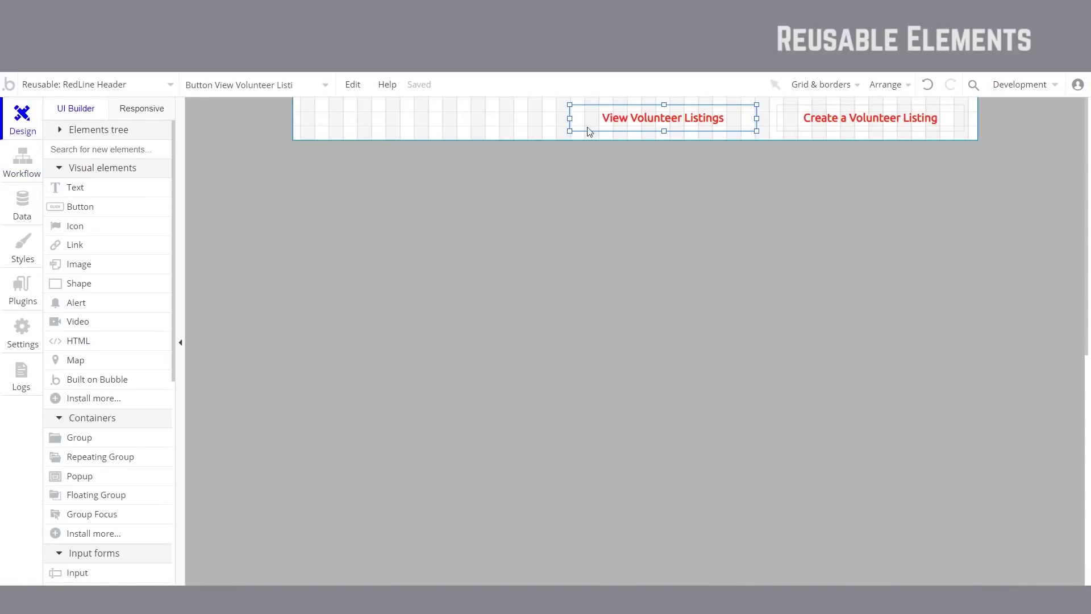
Step: Give Create a Volunteer Listing a click workflow that goes to the index page
click(882, 124)
double_click(877, 124)
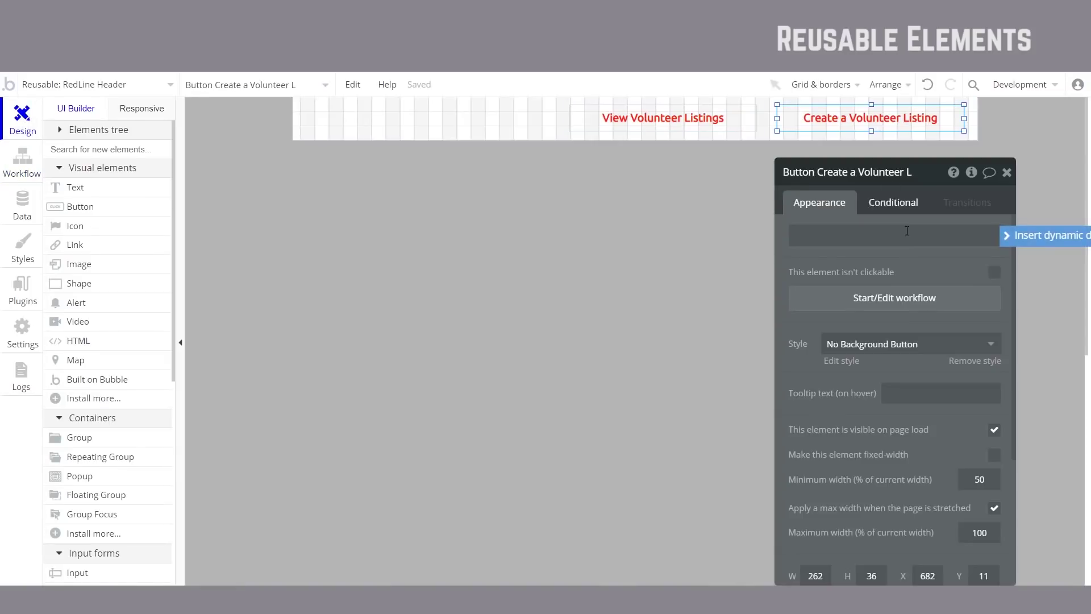
click(905, 304)
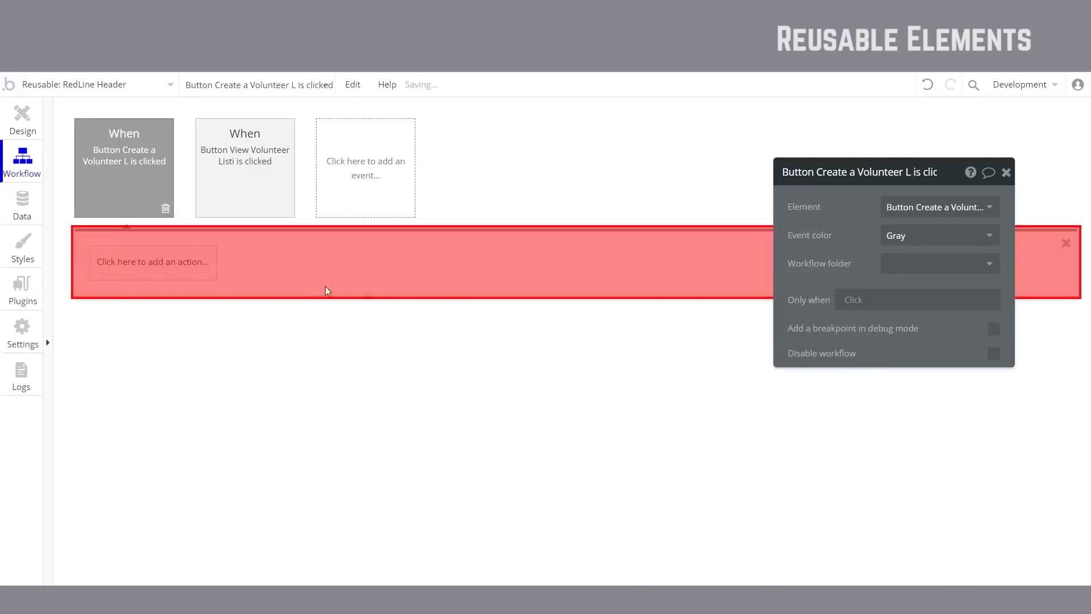
click(154, 272)
mouse_move(143, 315)
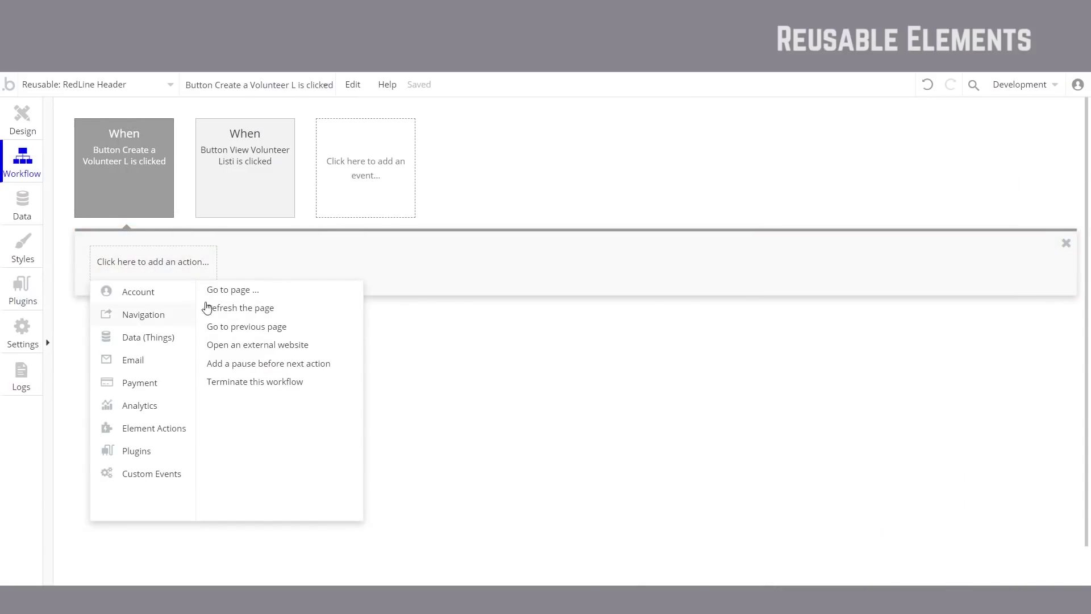
click(238, 292)
click(910, 207)
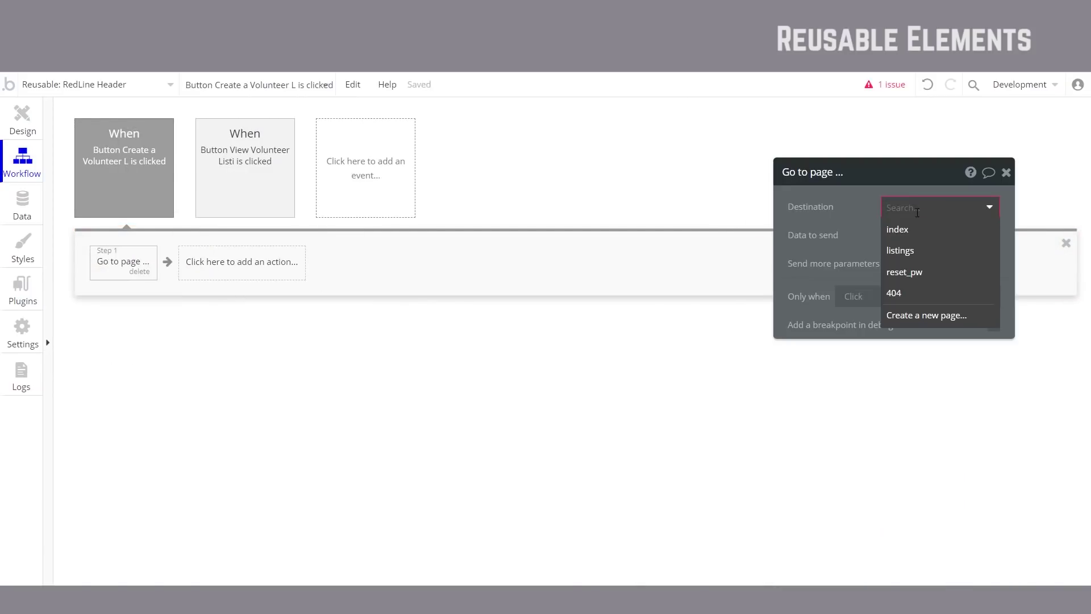
click(921, 238)
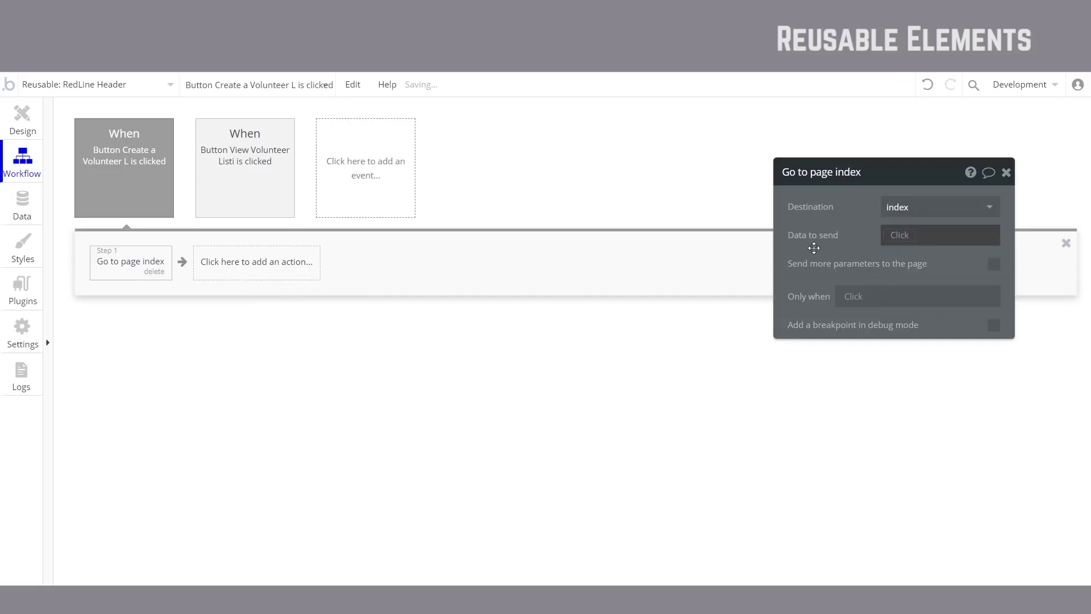
click(33, 126)
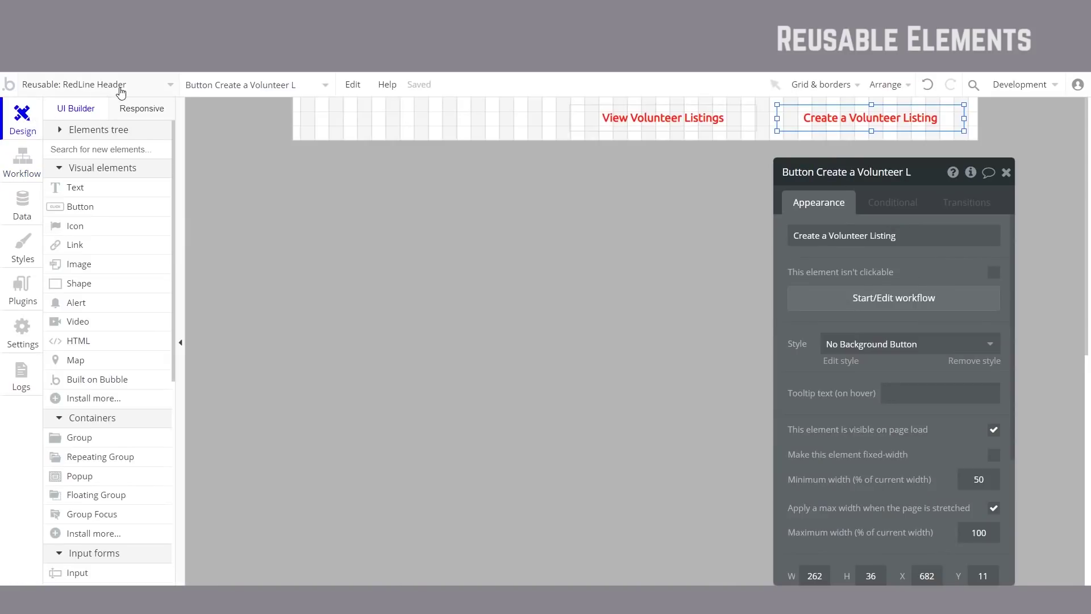
Step: Switch to the index page and remove its old Group HEADER with the two nav buttons
click(391, 250)
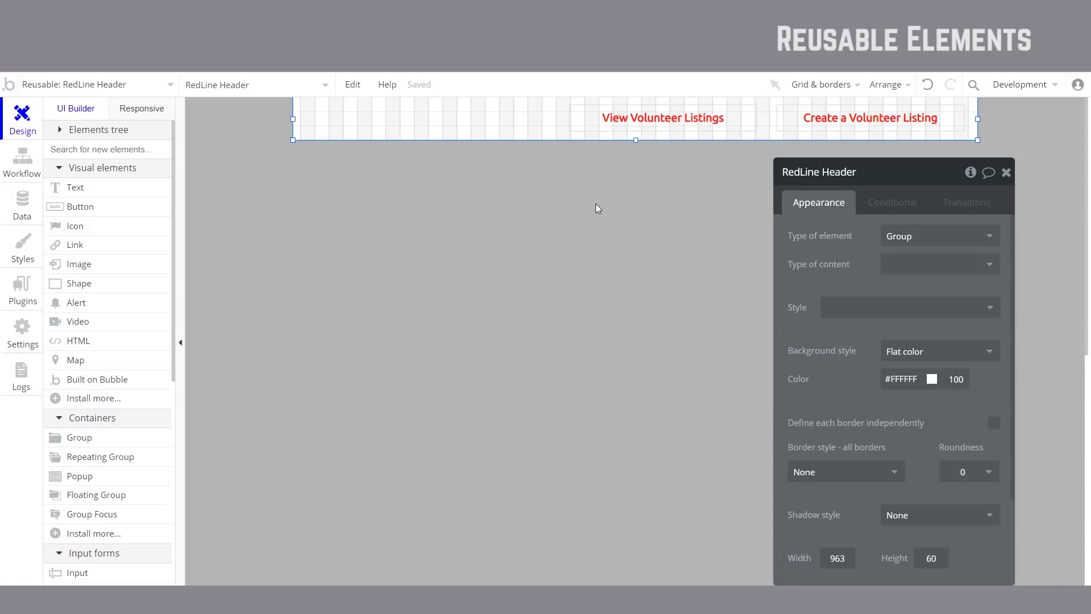
click(166, 90)
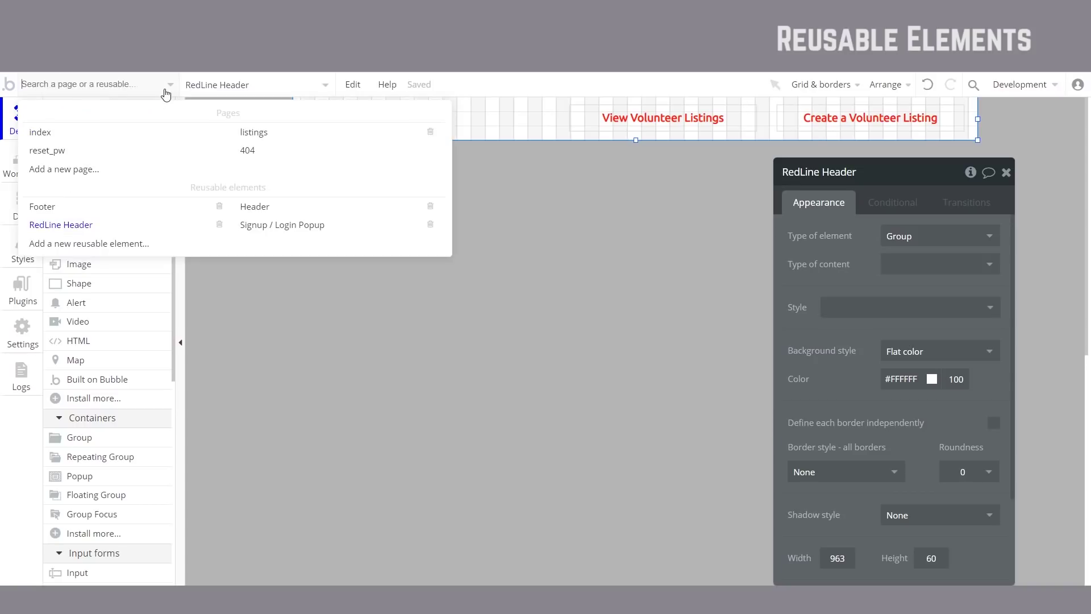
click(73, 133)
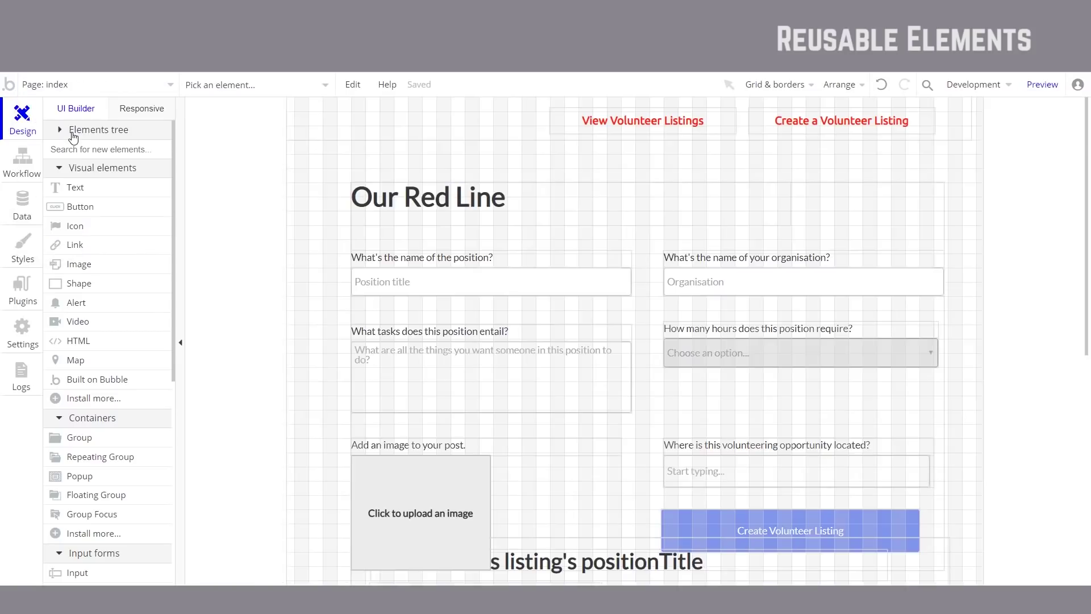
double_click(485, 123)
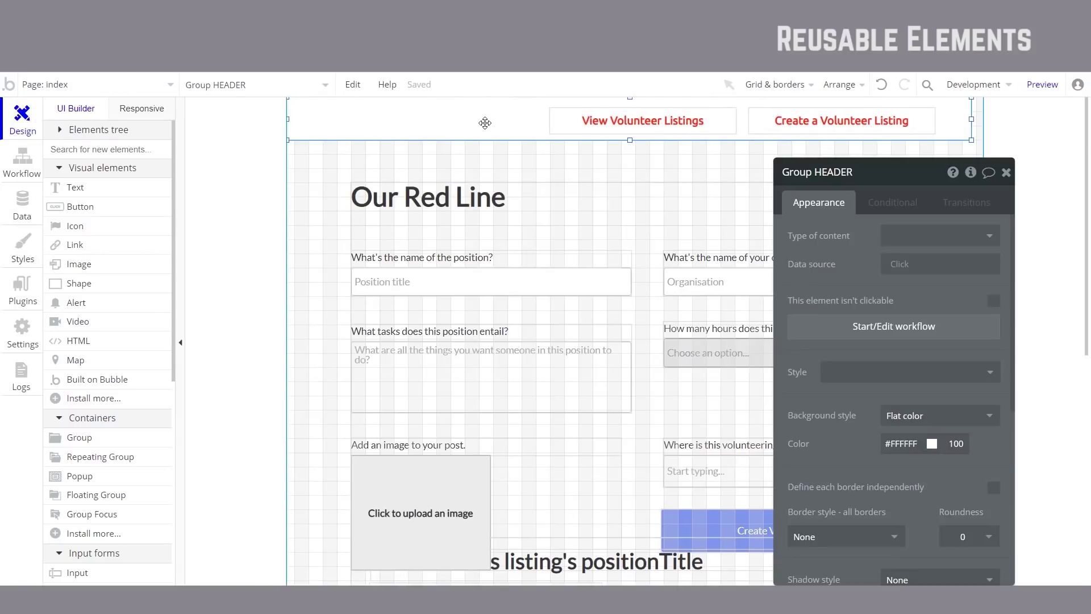
drag(524, 129, 528, 112)
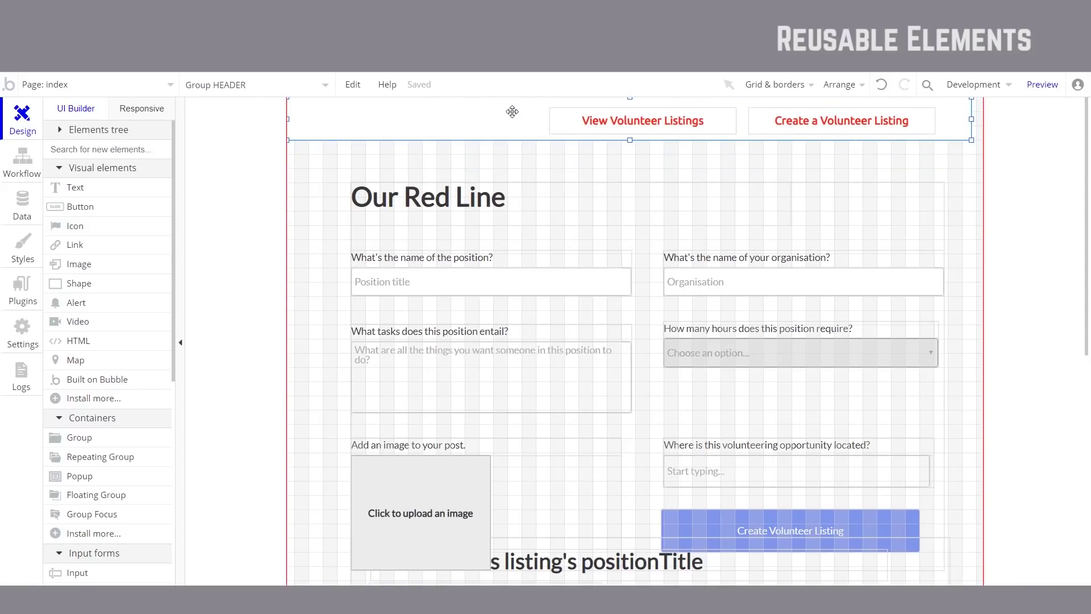
key(ctrl+x)
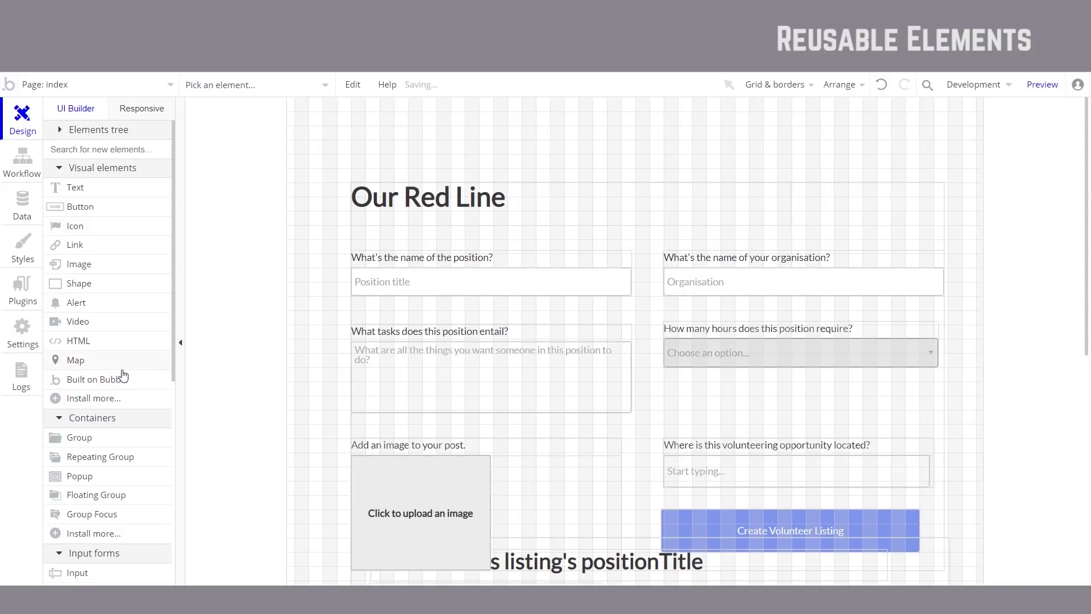
Step: Draw a RedLine Header instance at the index page's top-left, then open the RedLine Header reusable
scroll(124, 375, down, 8)
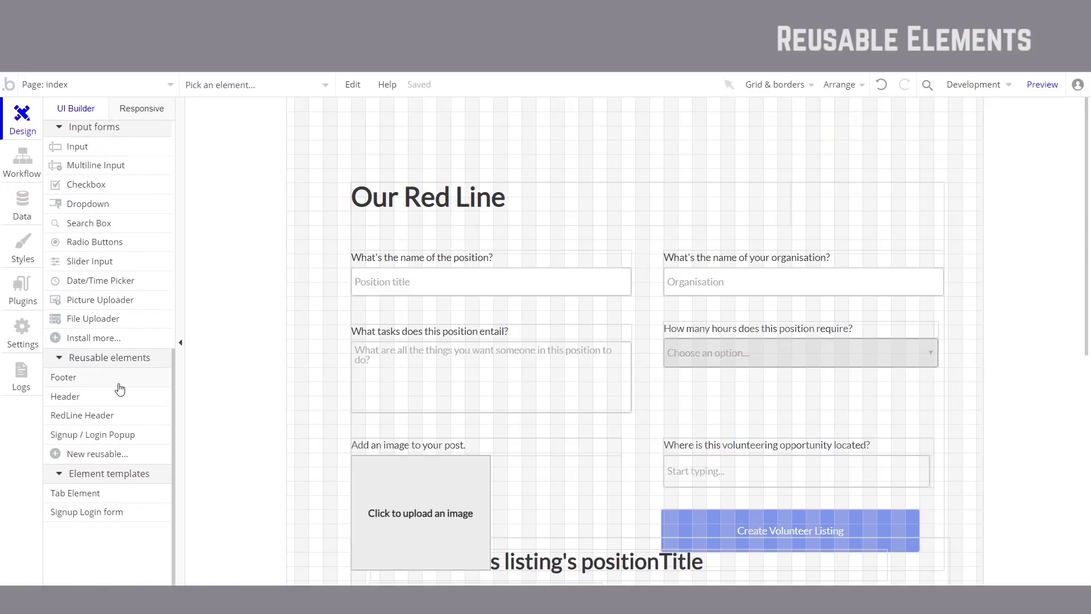
click(110, 419)
drag(298, 106, 983, 149)
drag(620, 133, 611, 124)
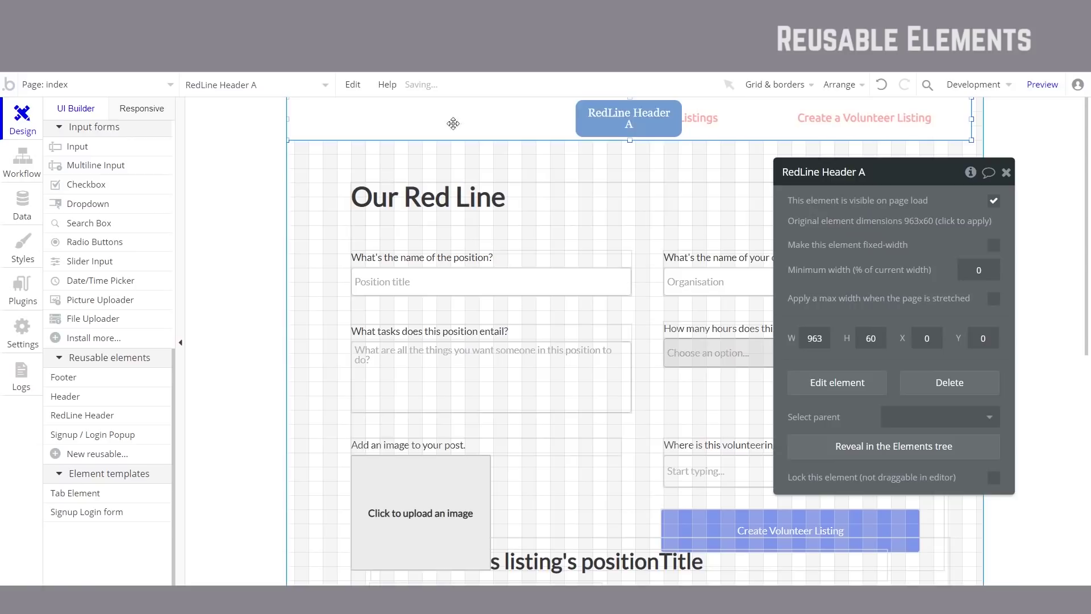
click(93, 91)
click(124, 223)
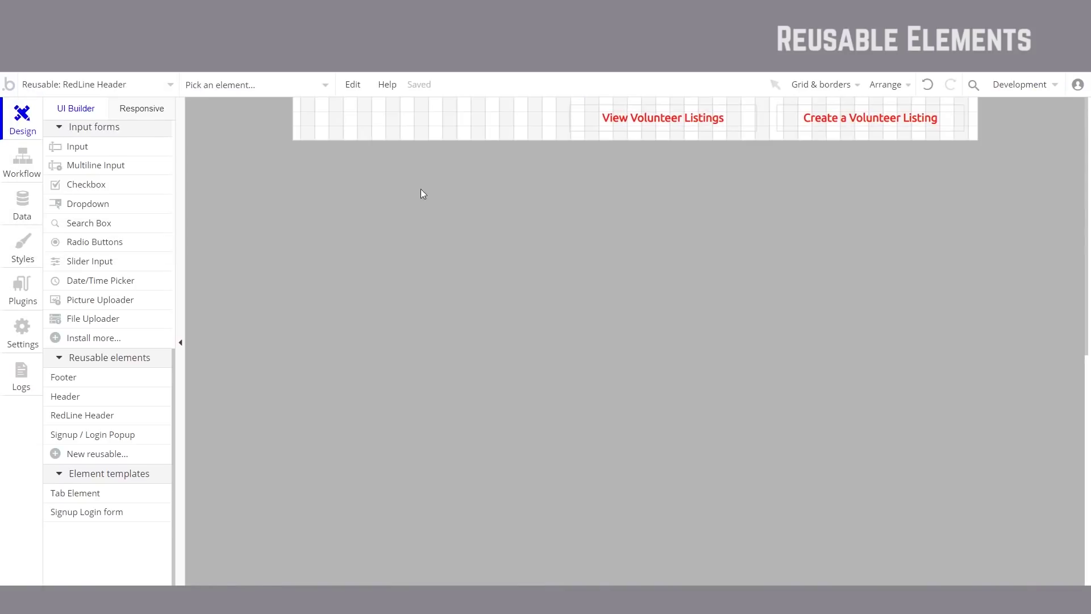
Step: Set the RedLine Header reusable's width to 1000
double_click(433, 132)
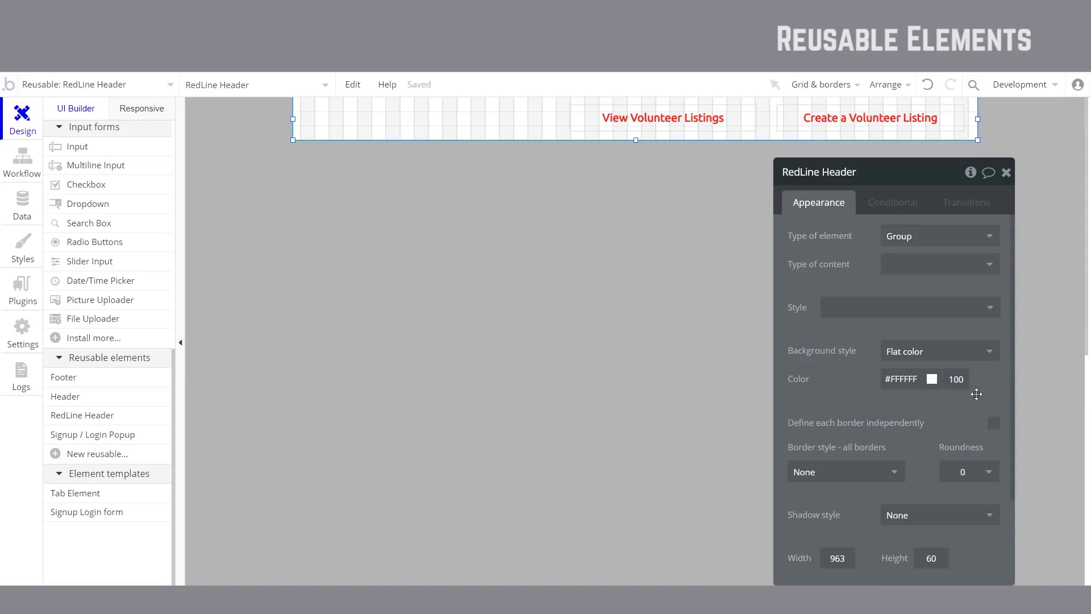
drag(856, 559, 815, 562)
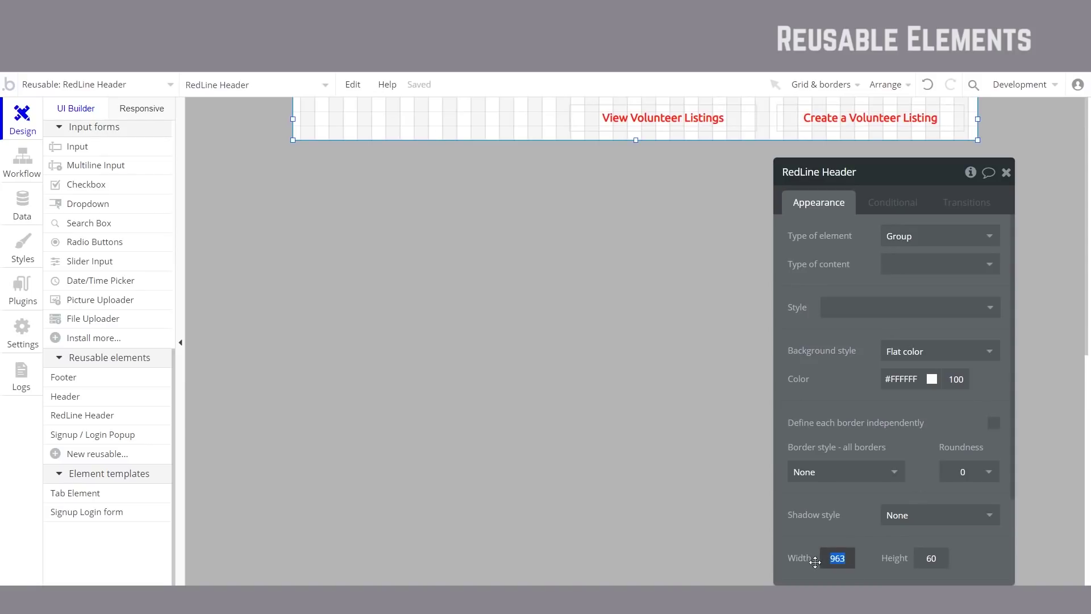
text(1)
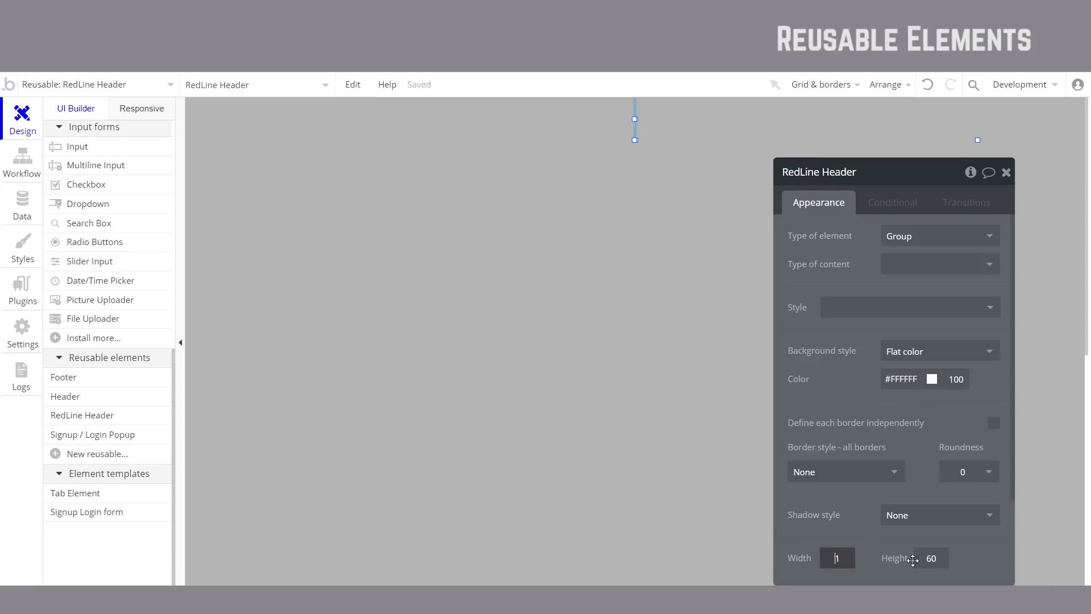
text(000)
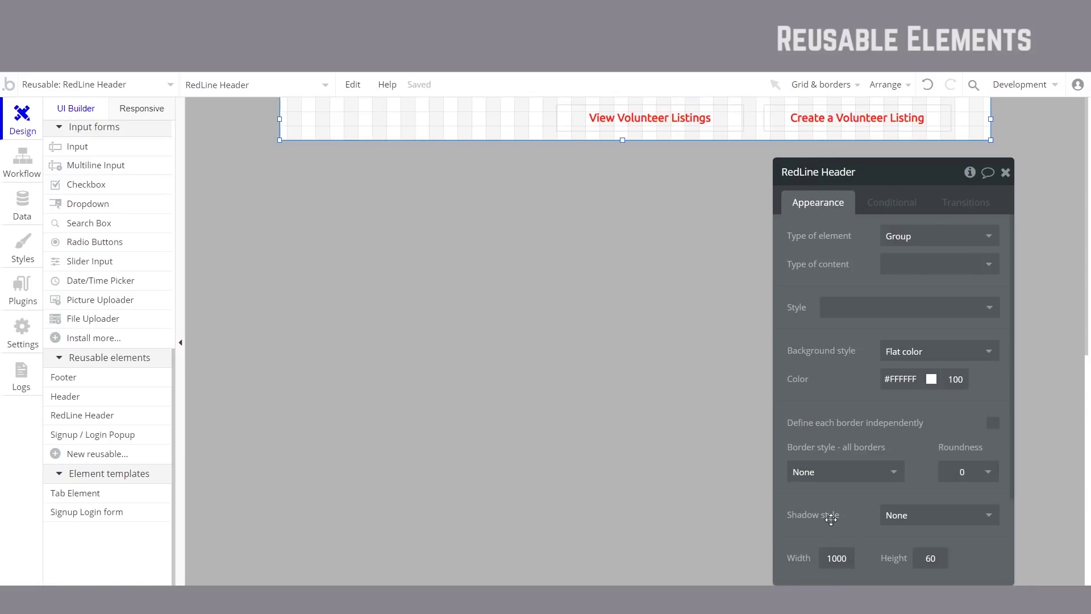
click(329, 289)
Step: Nudge the RedLine Header instance into place on the index page and preview the app
click(111, 87)
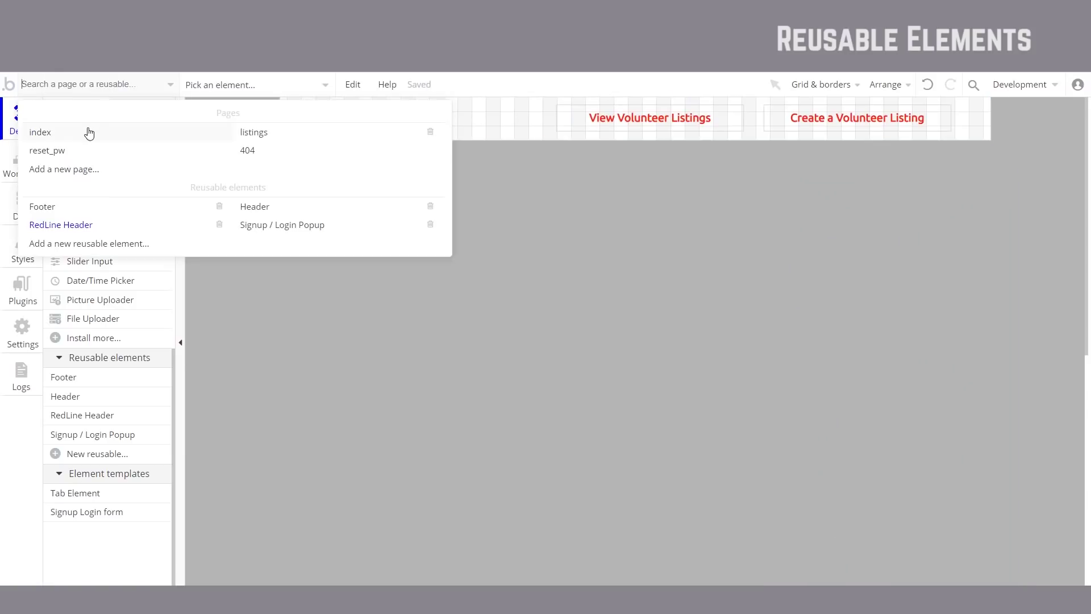
click(87, 132)
double_click(635, 122)
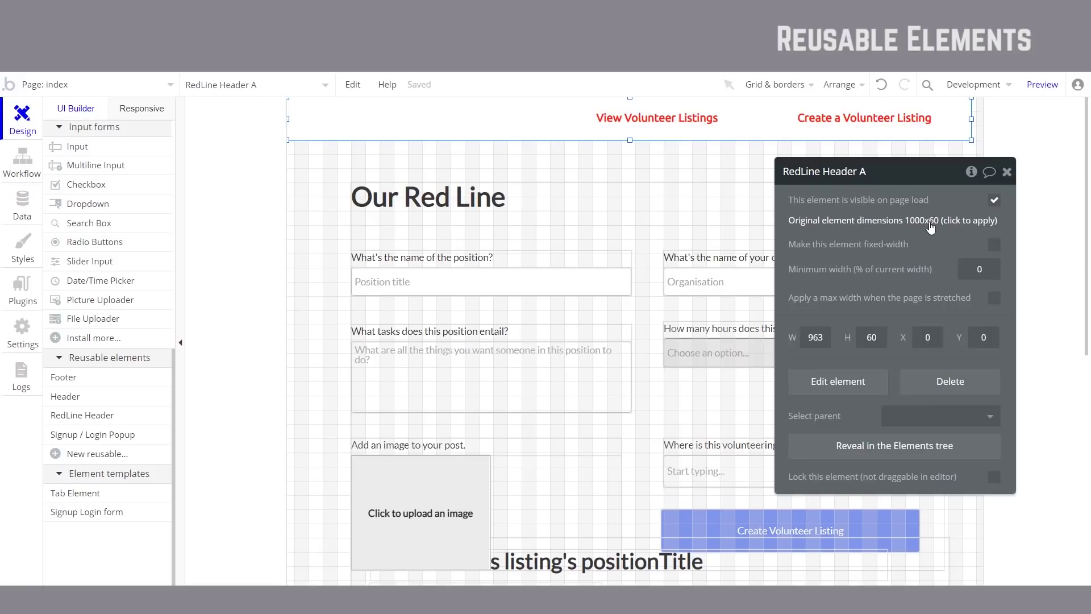
drag(604, 99, 596, 110)
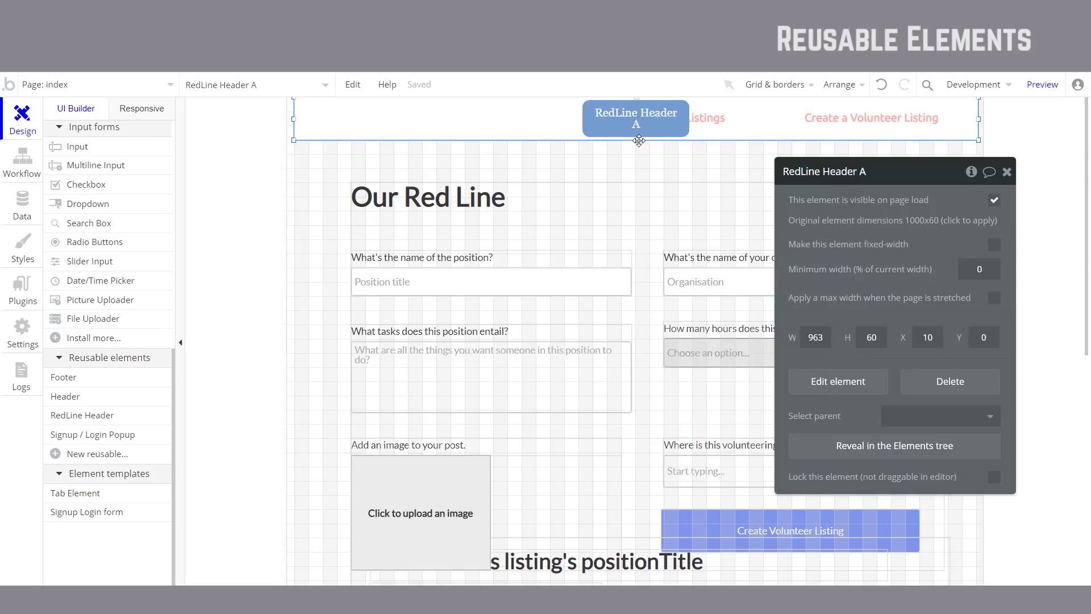
key(Escape)
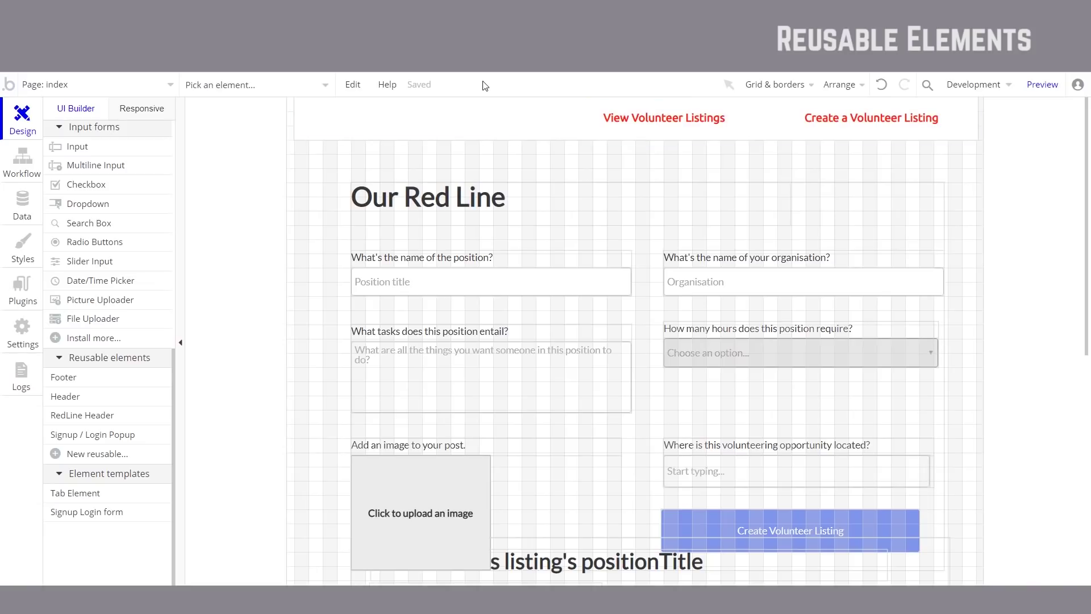
click(1035, 84)
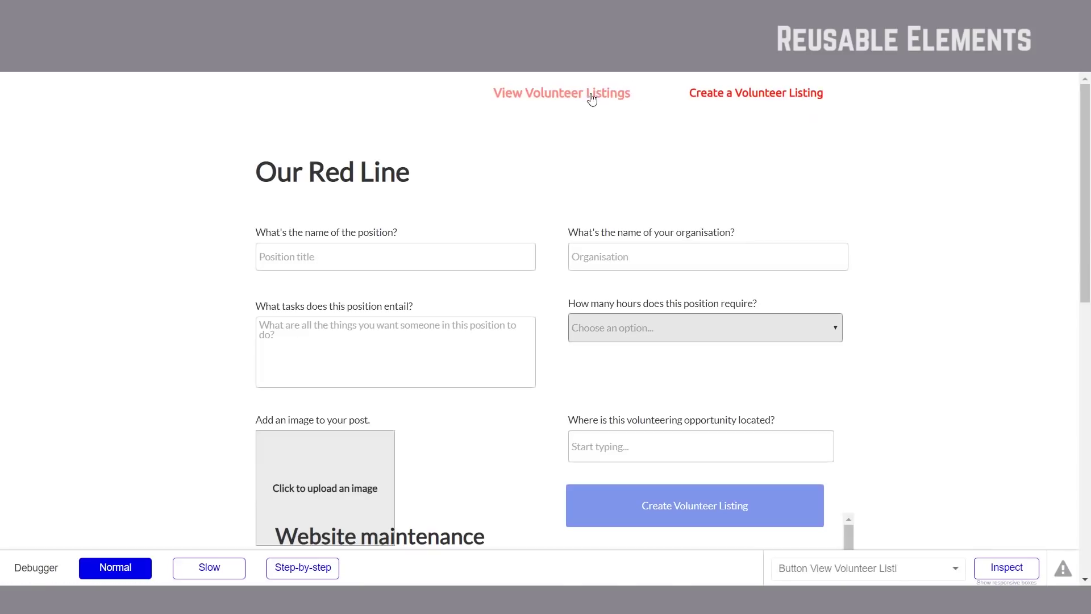
click(712, 95)
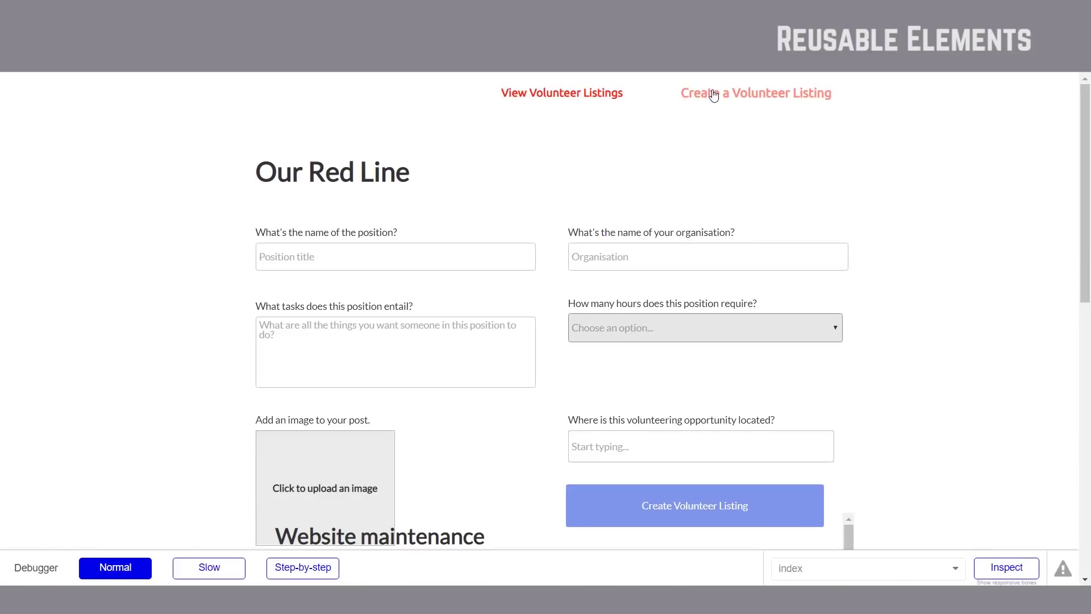
click(595, 99)
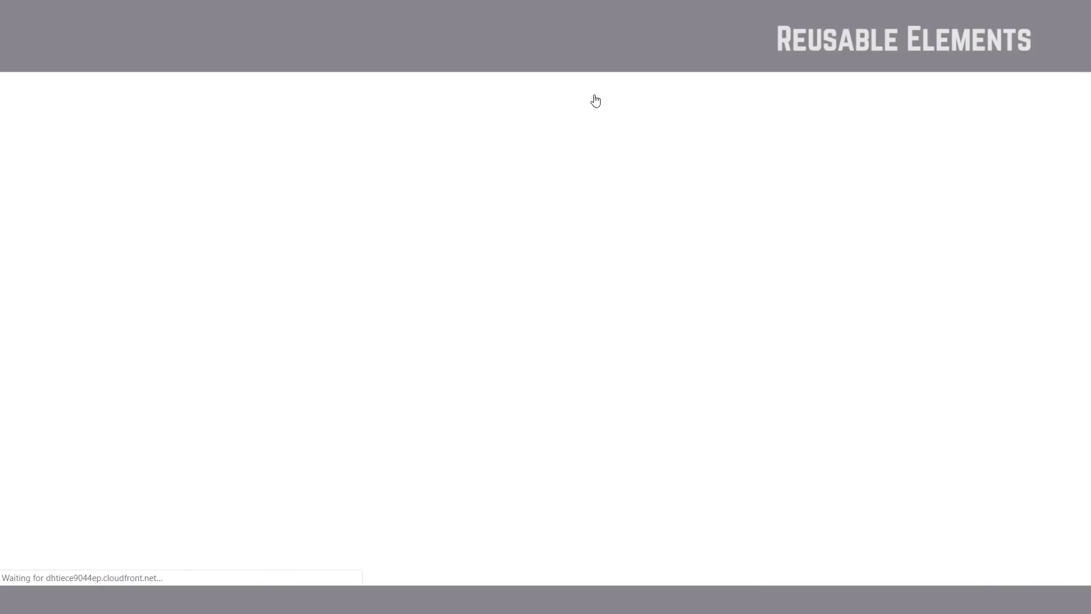
Step: Delete the old Group HEADER from the listings page
key(ctrl+Tab)
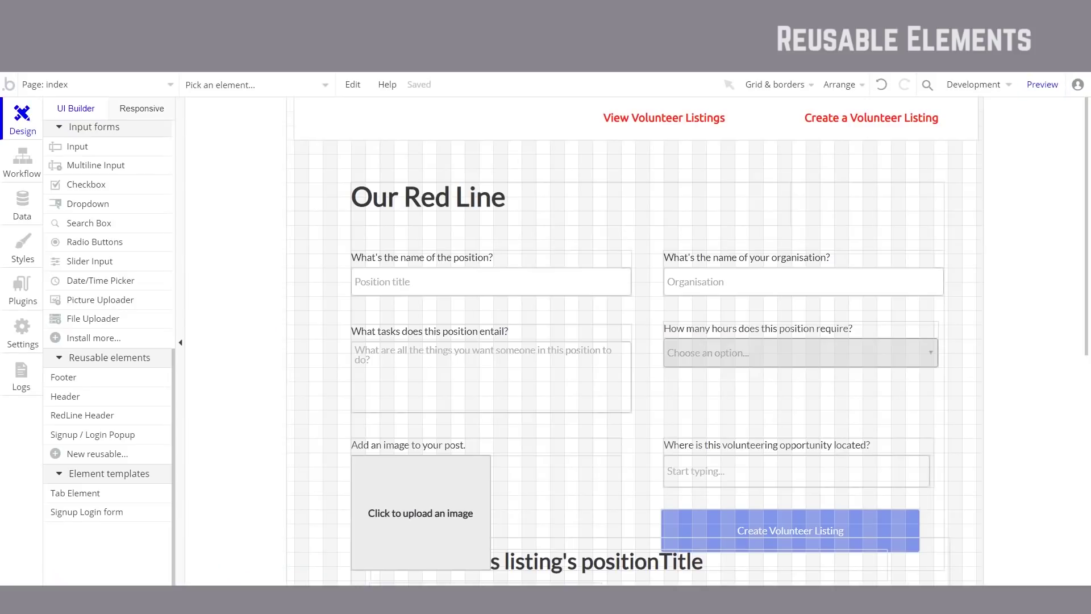
click(91, 85)
click(243, 136)
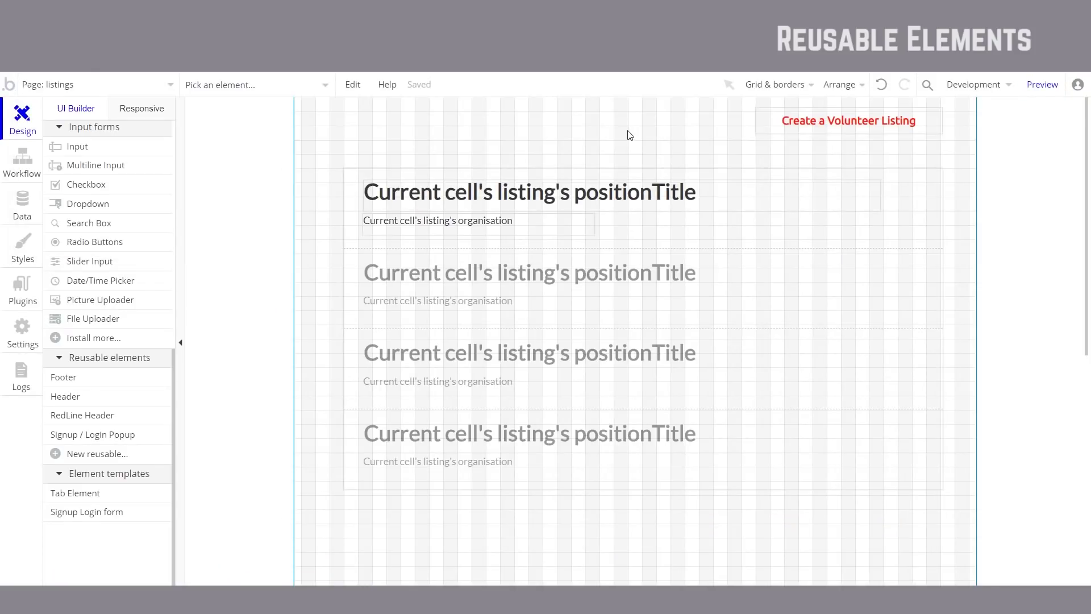
click(688, 131)
click(492, 133)
key(Delete)
Step: Place the RedLine Header at the listings page top and test its links in the refreshed preview
drag(108, 426, 318, 108)
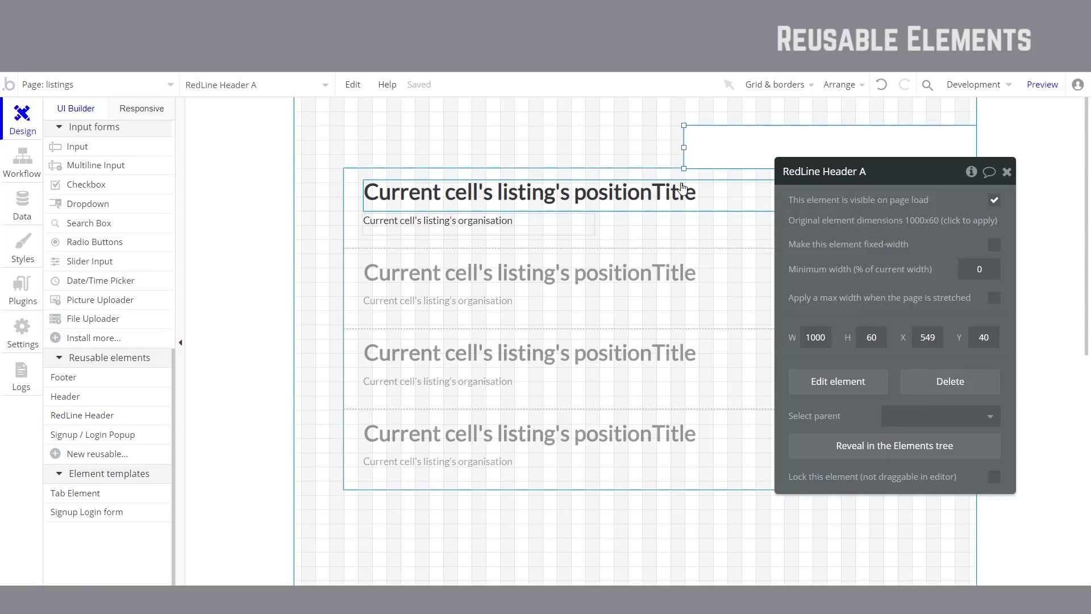
drag(723, 146, 405, 80)
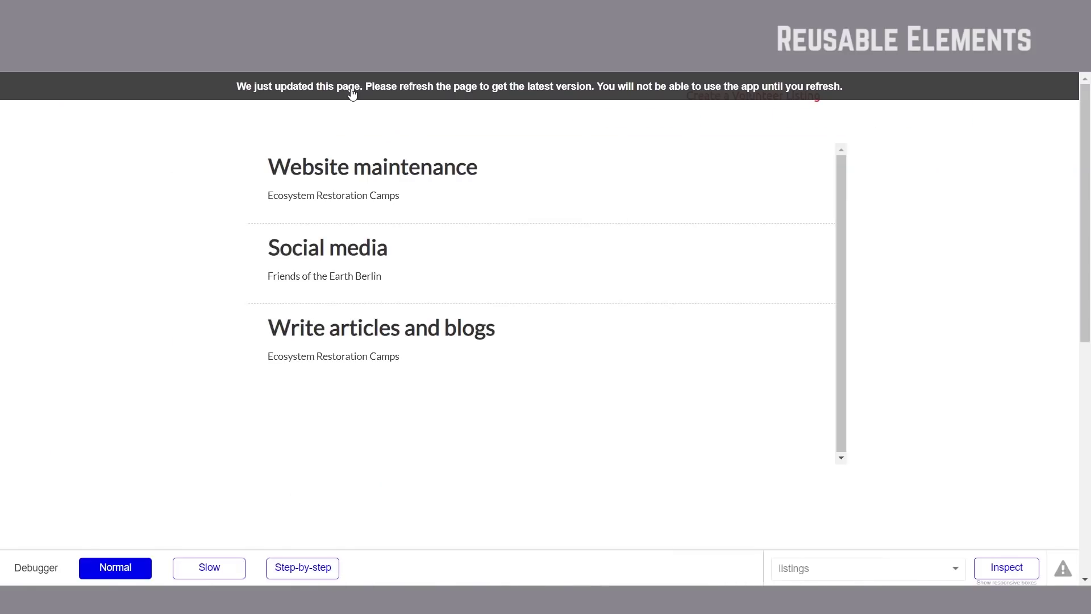
click(352, 93)
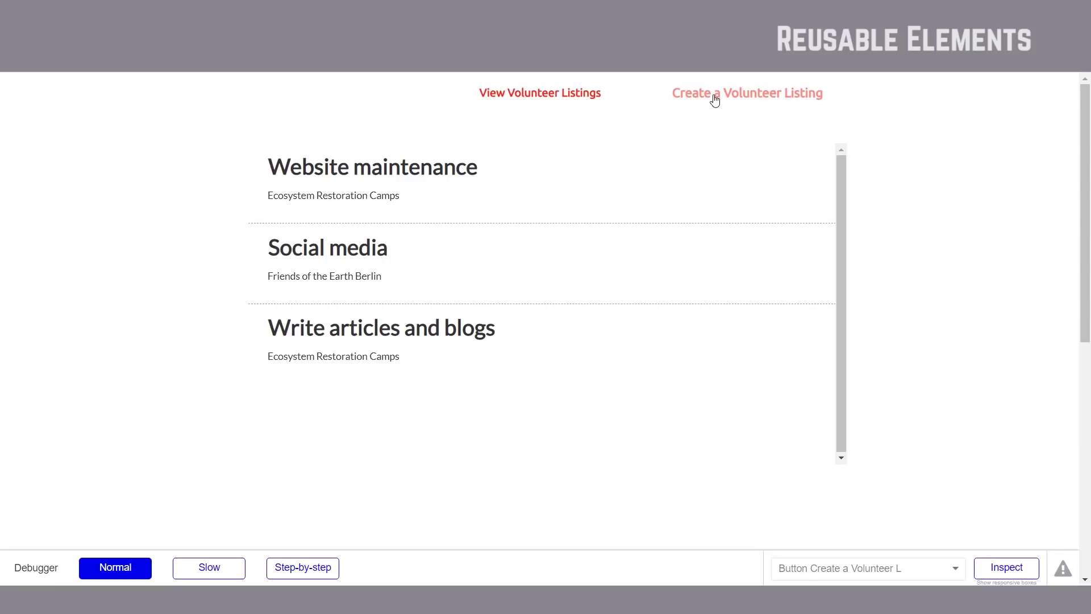
click(751, 97)
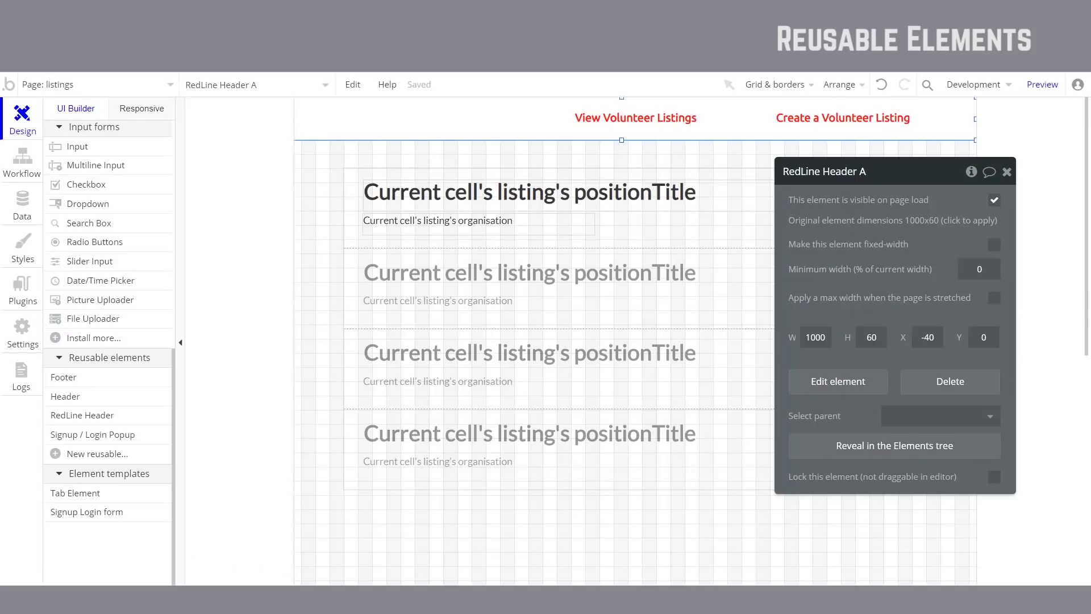
Step: Remove View Volunteer Listings' preset style, make its text green (#00C851), and check the preview
click(110, 80)
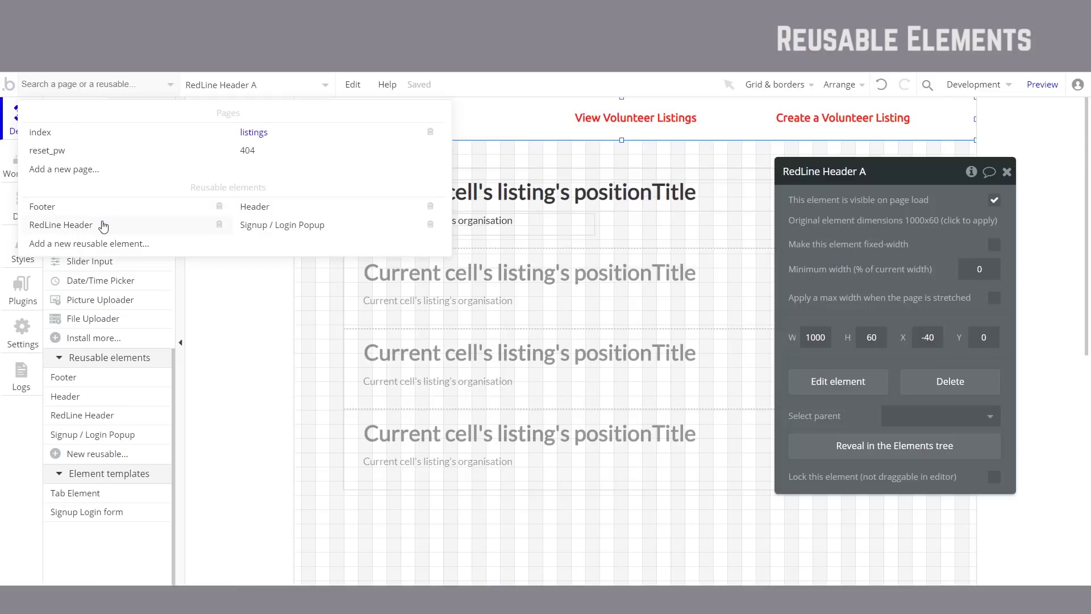
click(102, 223)
double_click(685, 121)
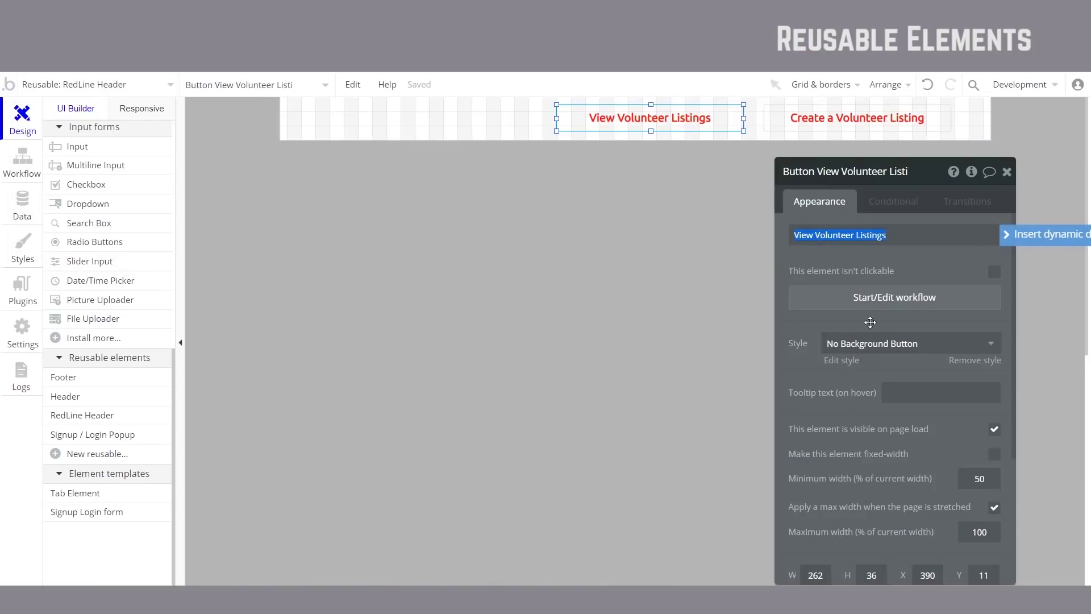
click(895, 348)
click(891, 362)
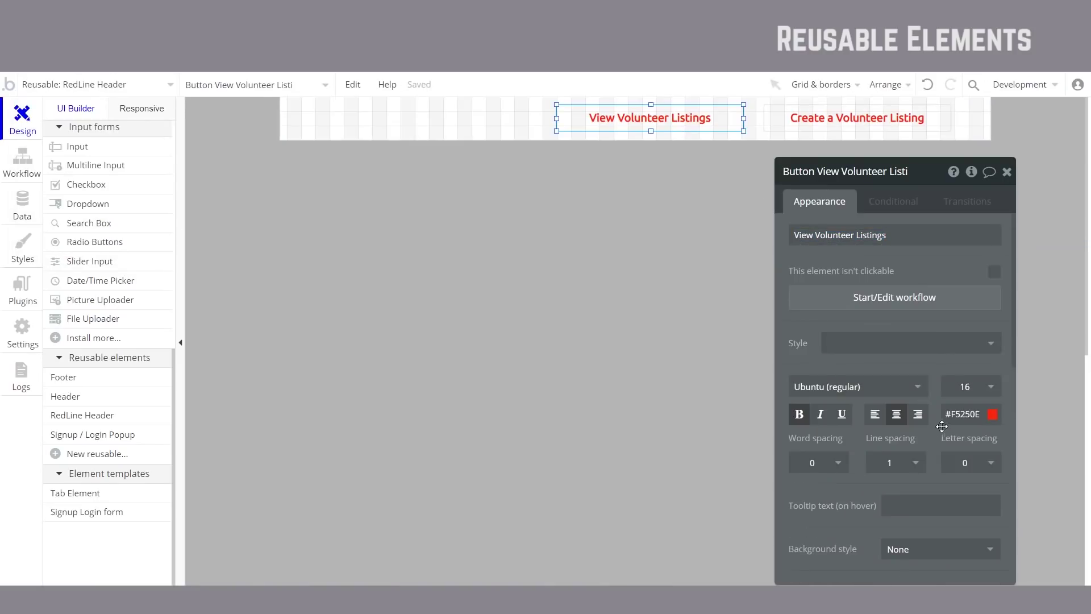
click(970, 415)
click(988, 542)
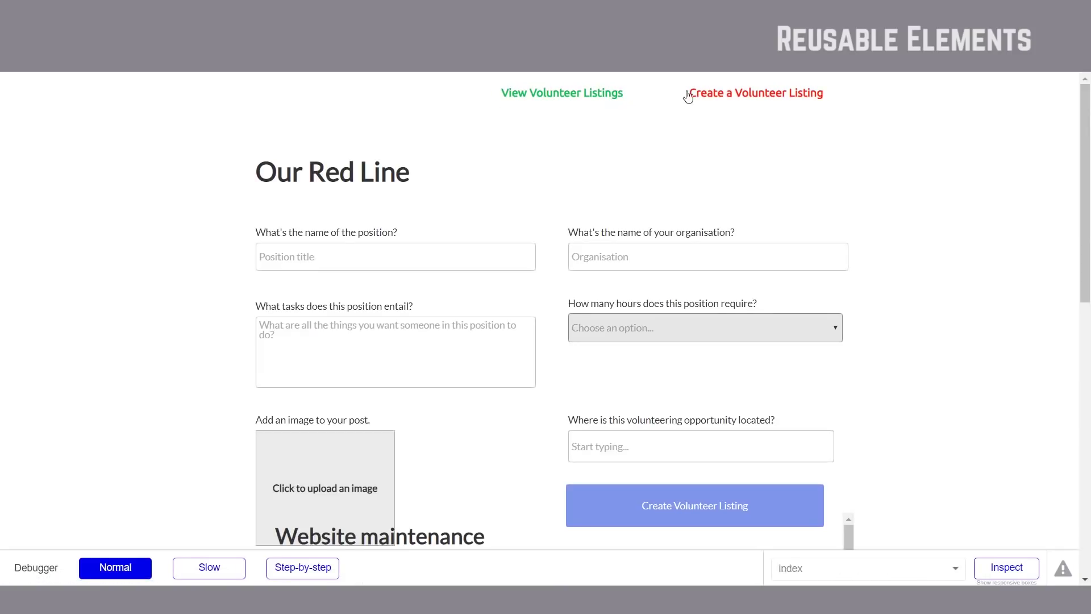
click(580, 98)
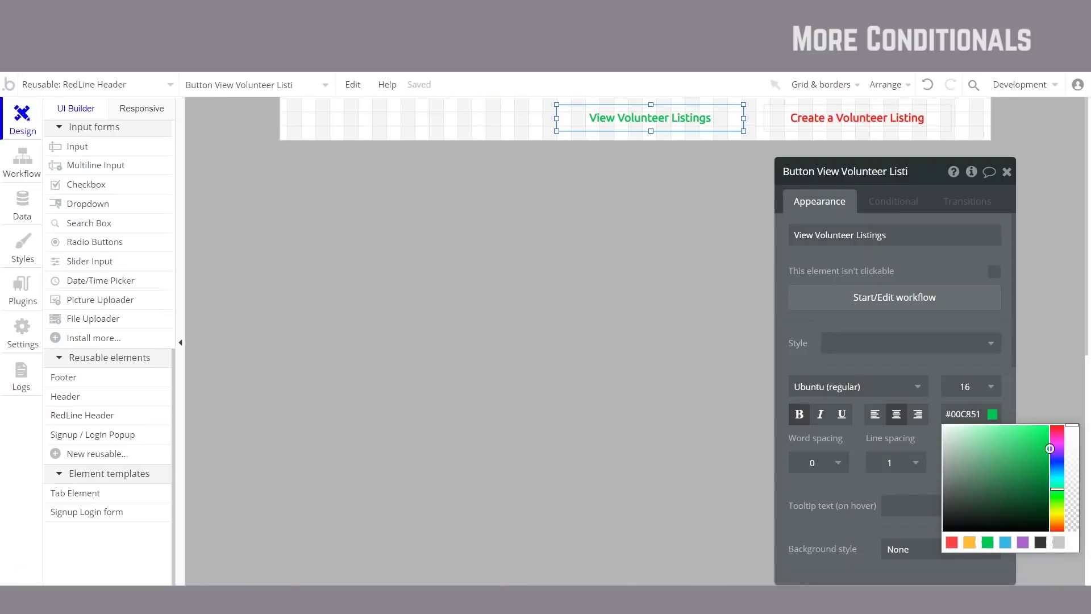
click(935, 352)
Step: Undo the green font colour so View Volunteer Listings is red again
click(928, 85)
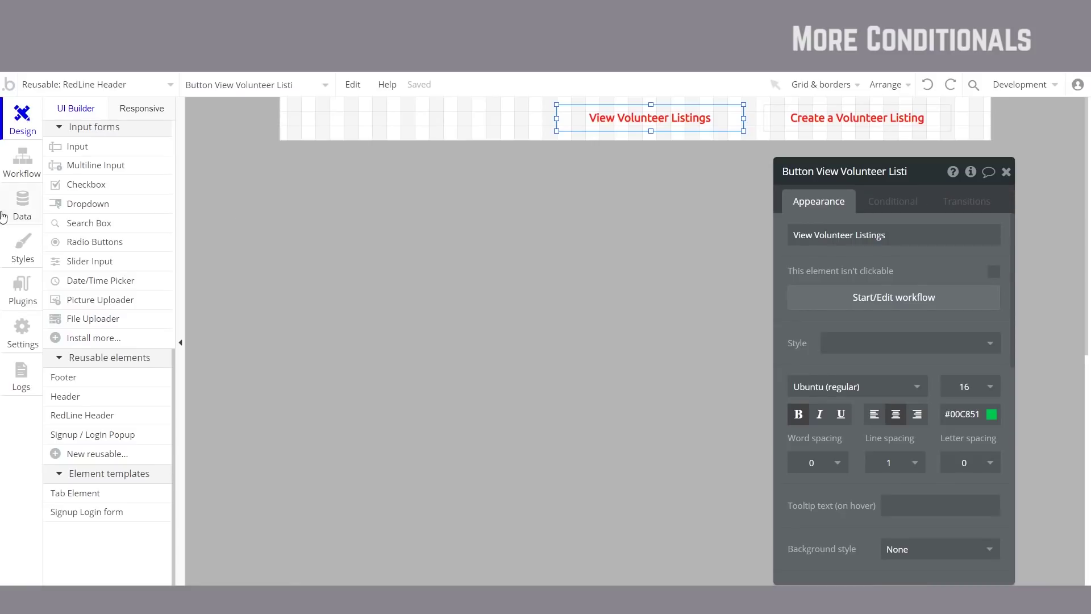
Step: Remove the hover font colour rule from the button's saved style
click(24, 252)
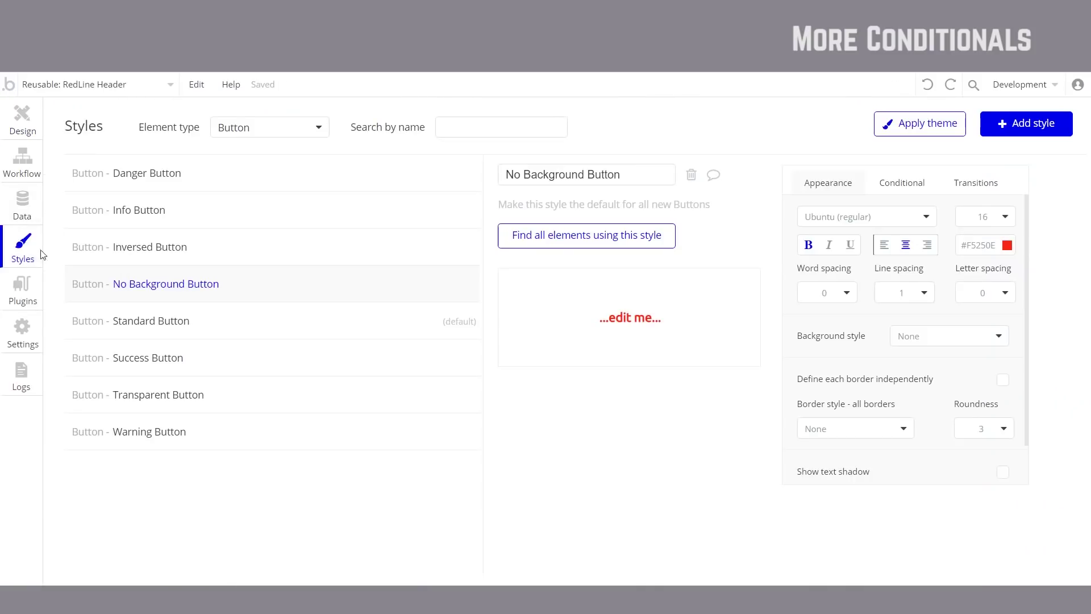
click(912, 187)
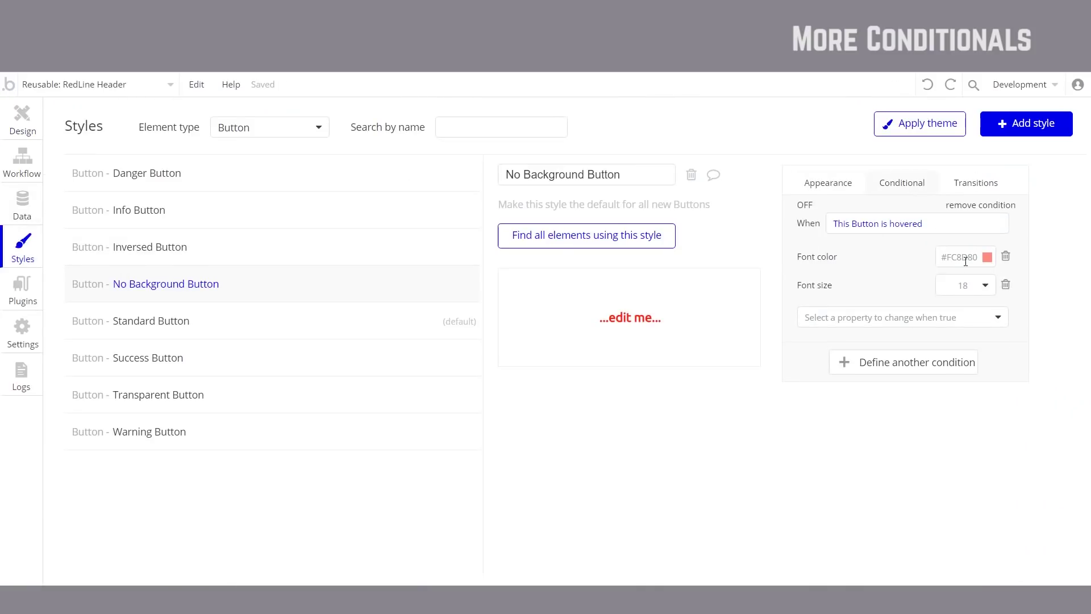
click(1007, 257)
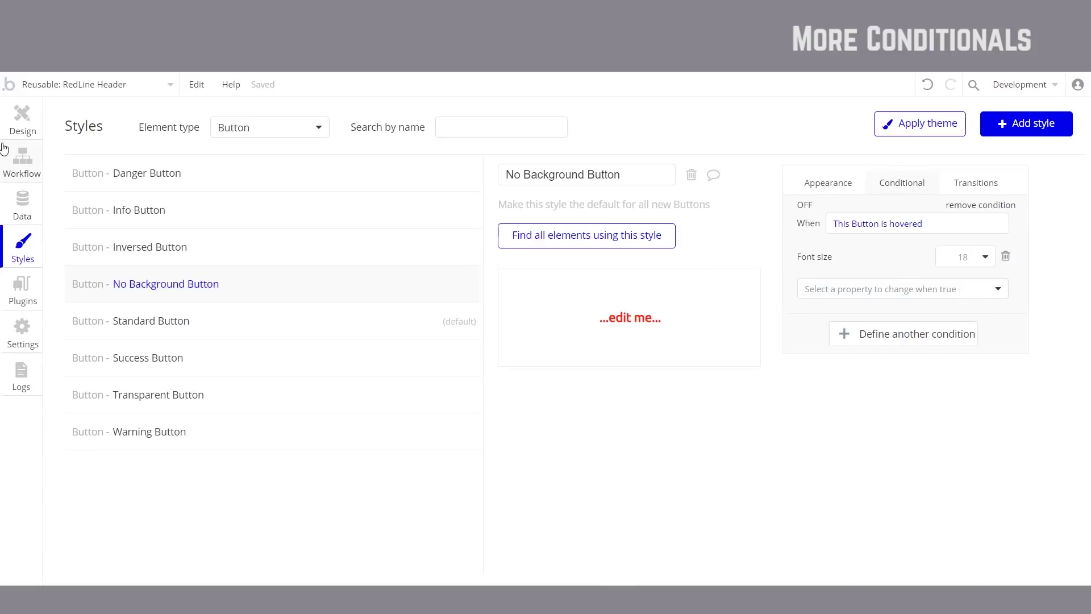
click(17, 134)
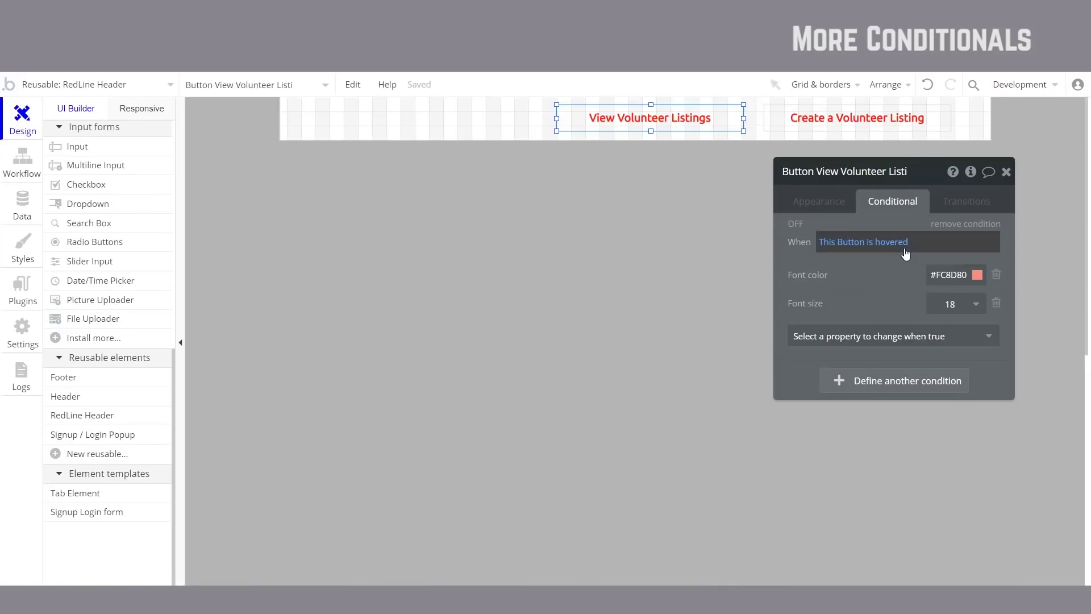
Step: Add a 'Current page name is listings' condition that sets font size 16
click(900, 387)
mouse_move(877, 364)
mouse_down()
mouse_move(894, 261)
mouse_move(870, 328)
mouse_up()
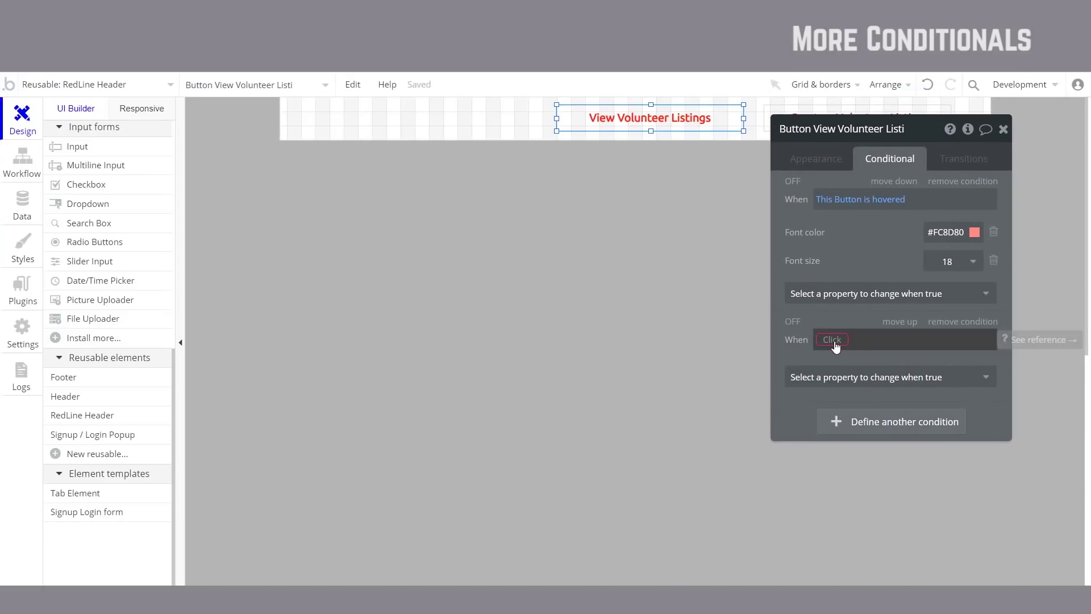
click(833, 341)
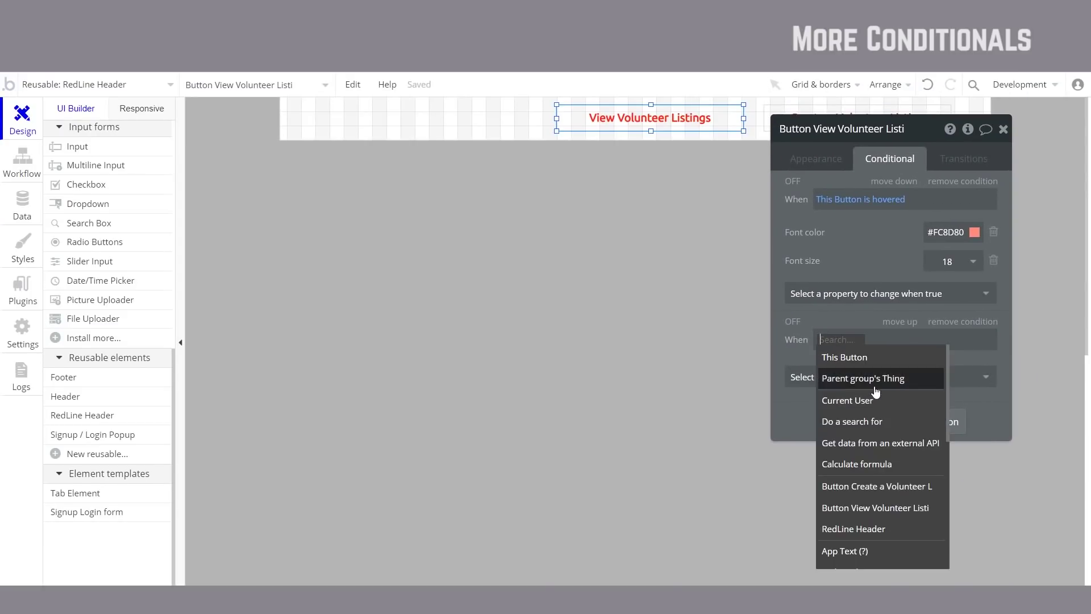
scroll(864, 427, down, 3)
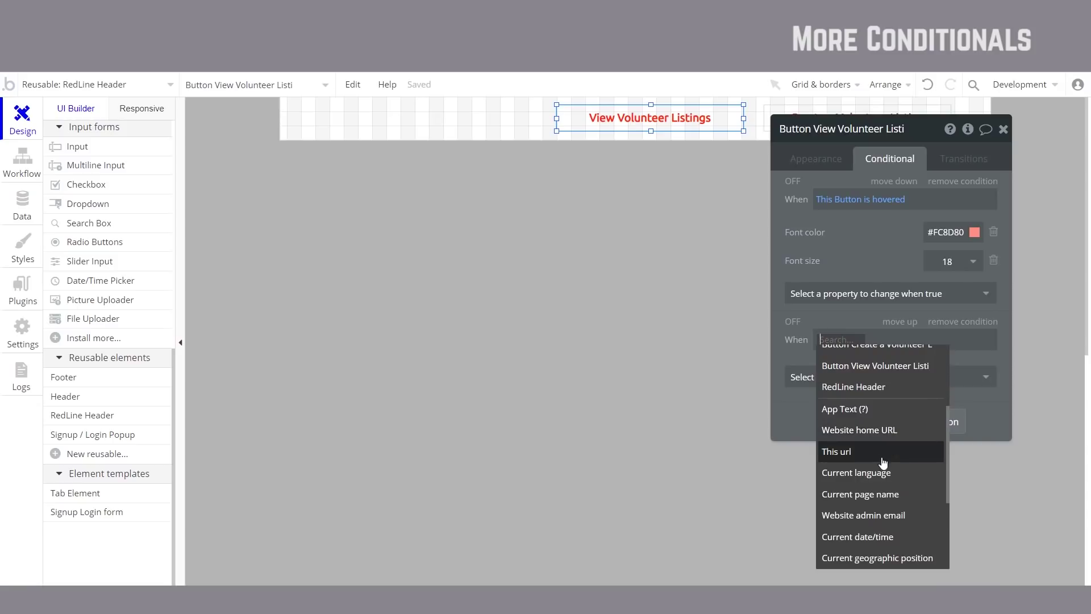
click(896, 500)
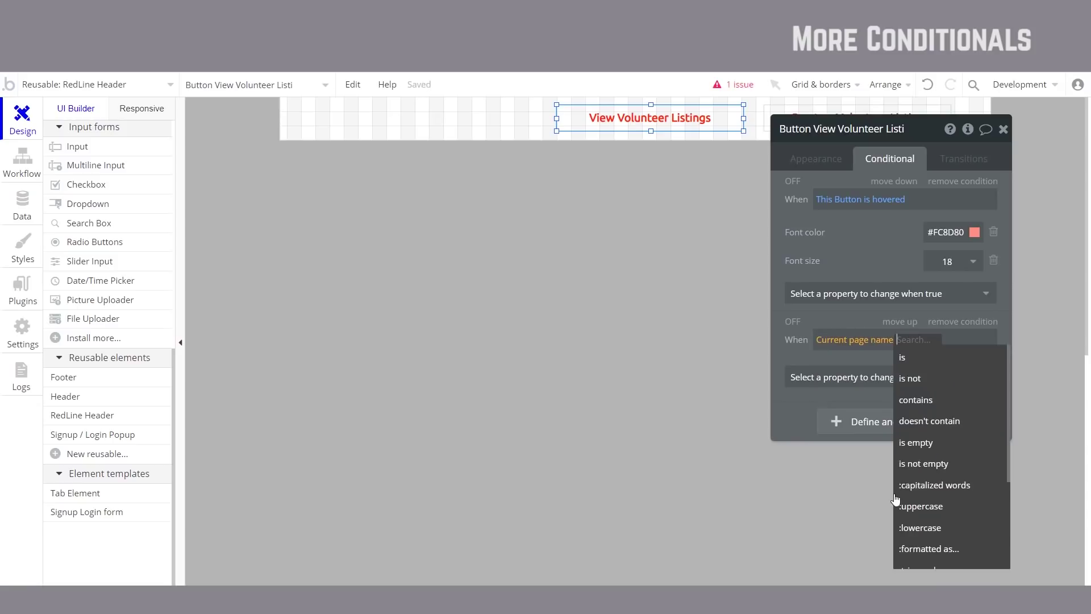
click(945, 357)
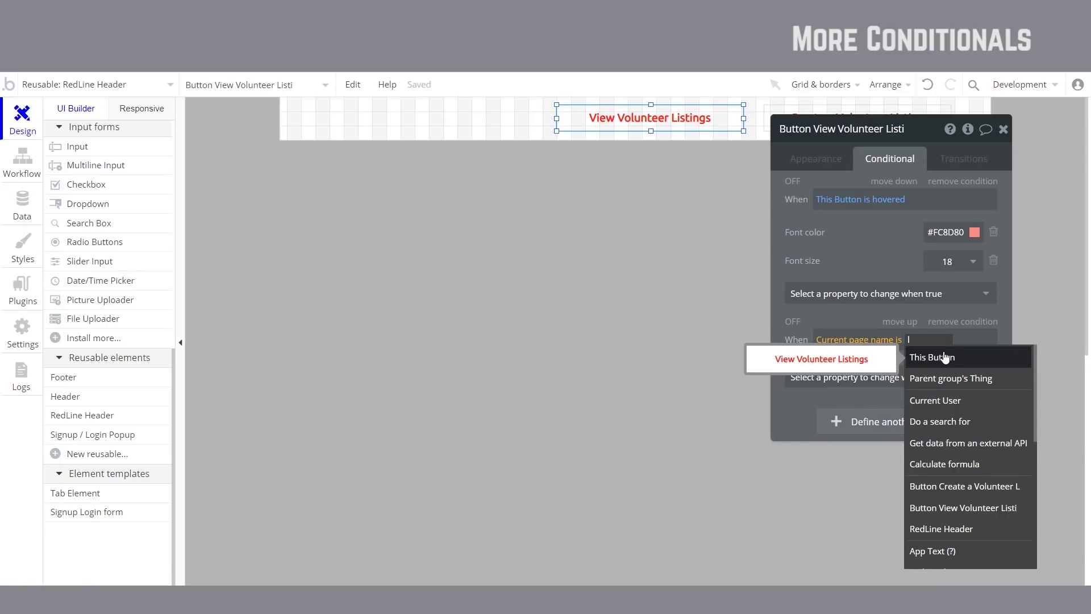
click(855, 316)
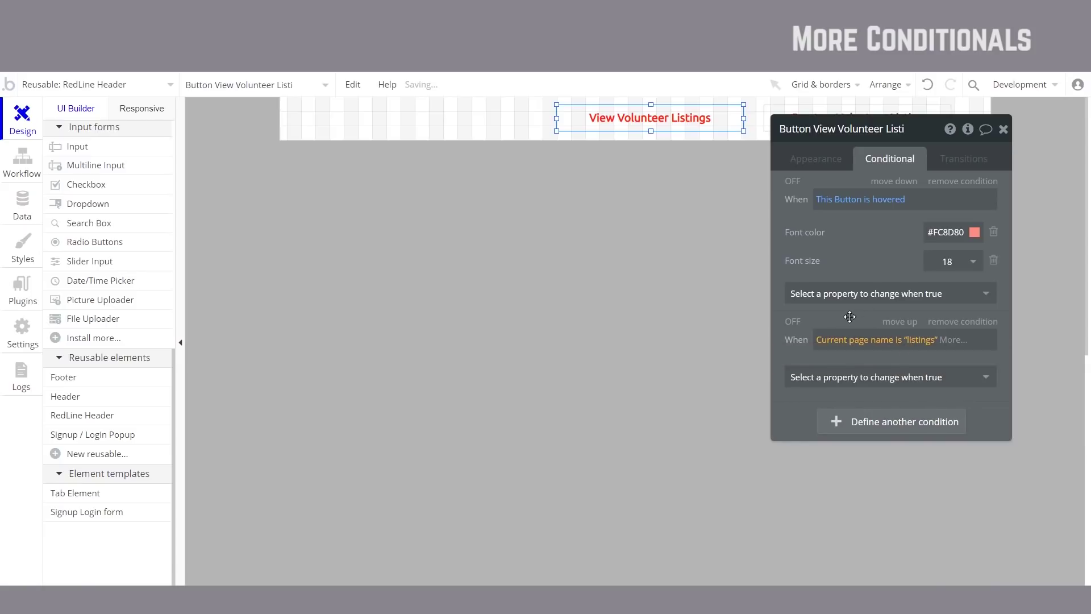
click(823, 387)
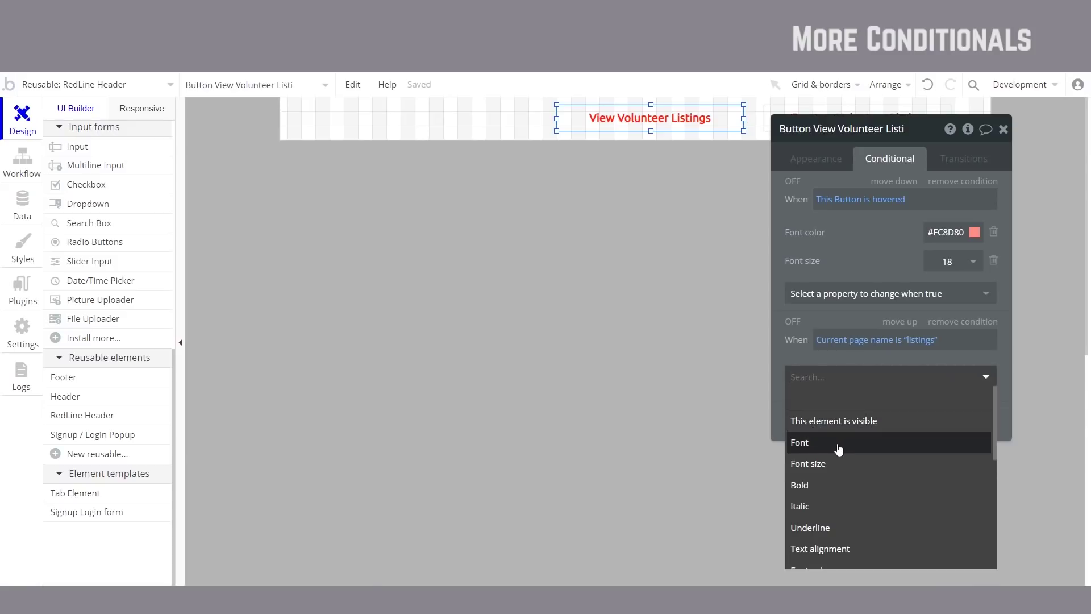
click(830, 463)
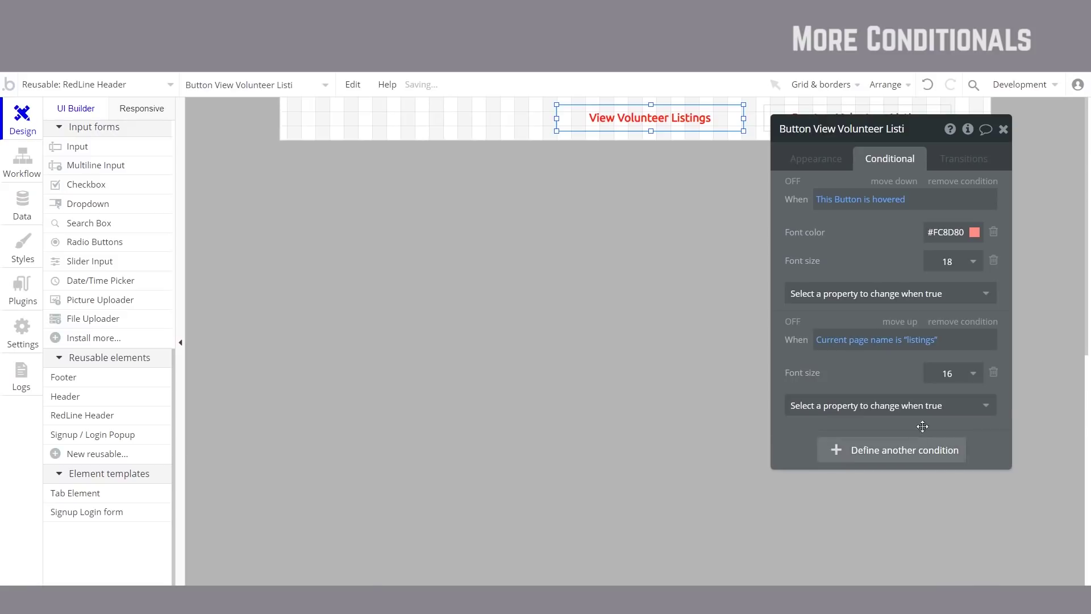
click(963, 384)
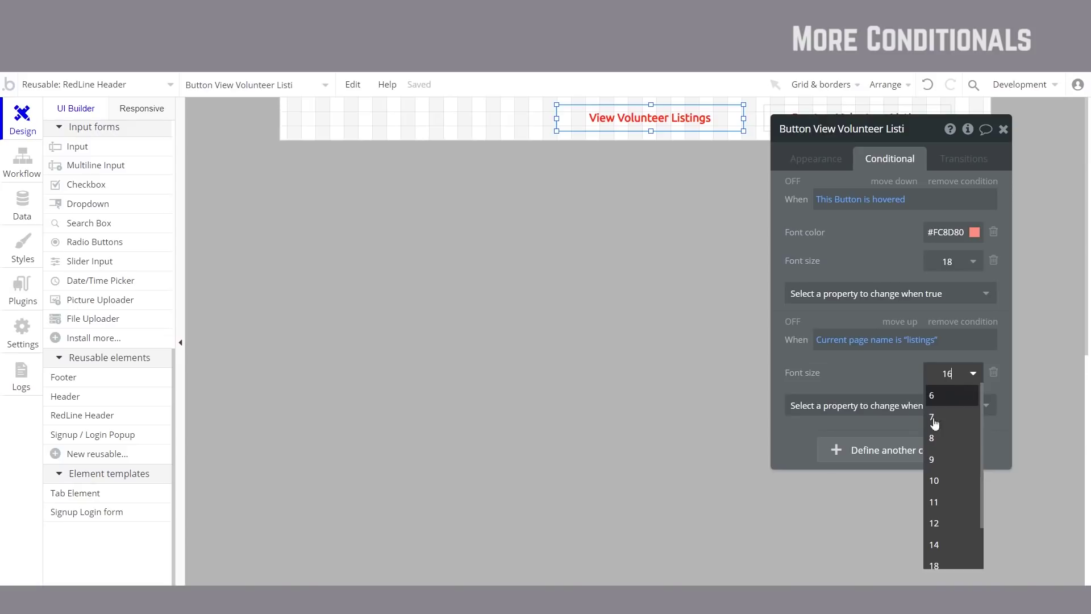
click(827, 384)
Step: Give the listings condition a semi-transparent #F5240C font colour and drop the button's hover colour
drag(832, 381, 823, 302)
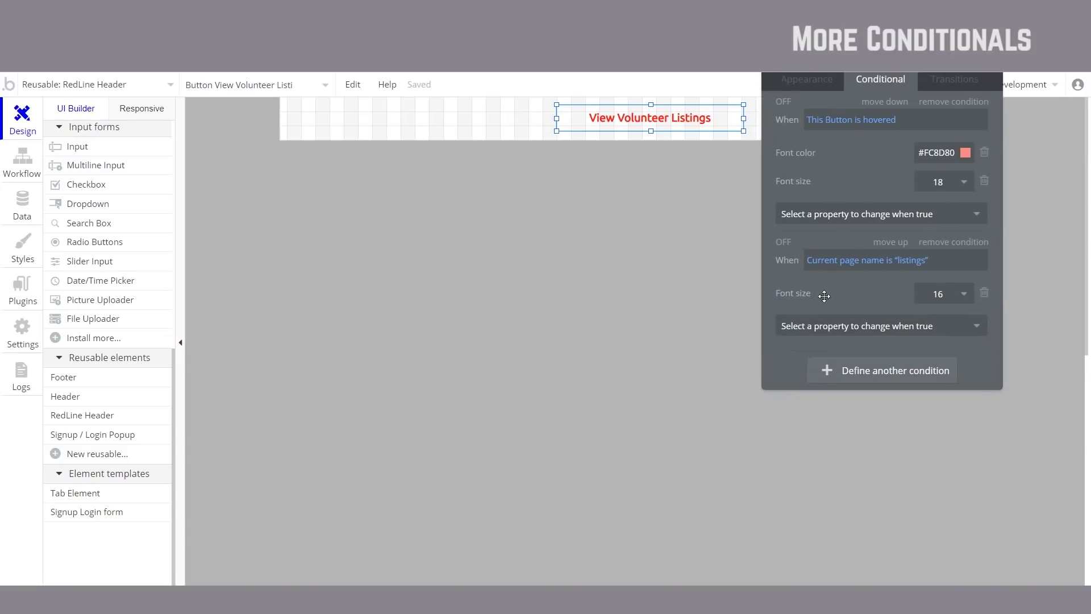
click(834, 335)
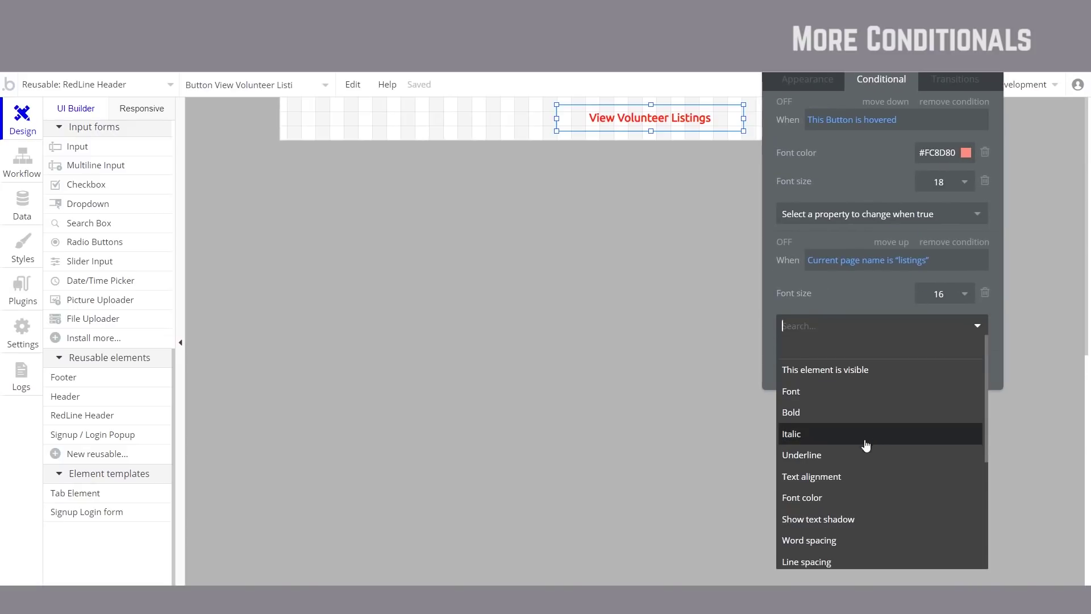
click(835, 498)
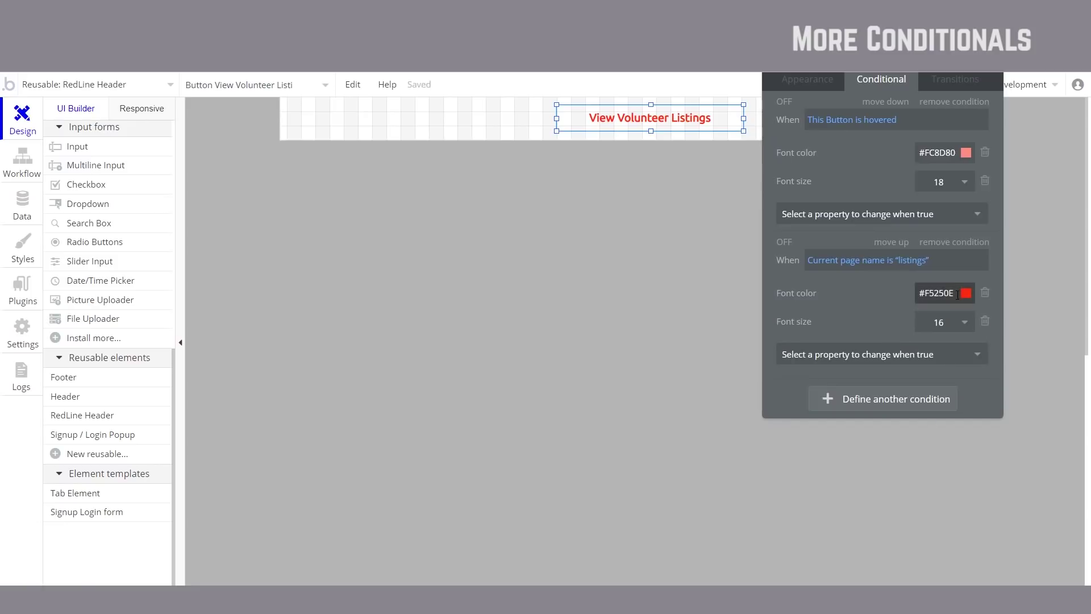
click(937, 292)
click(1045, 362)
drag(1045, 362, 1045, 373)
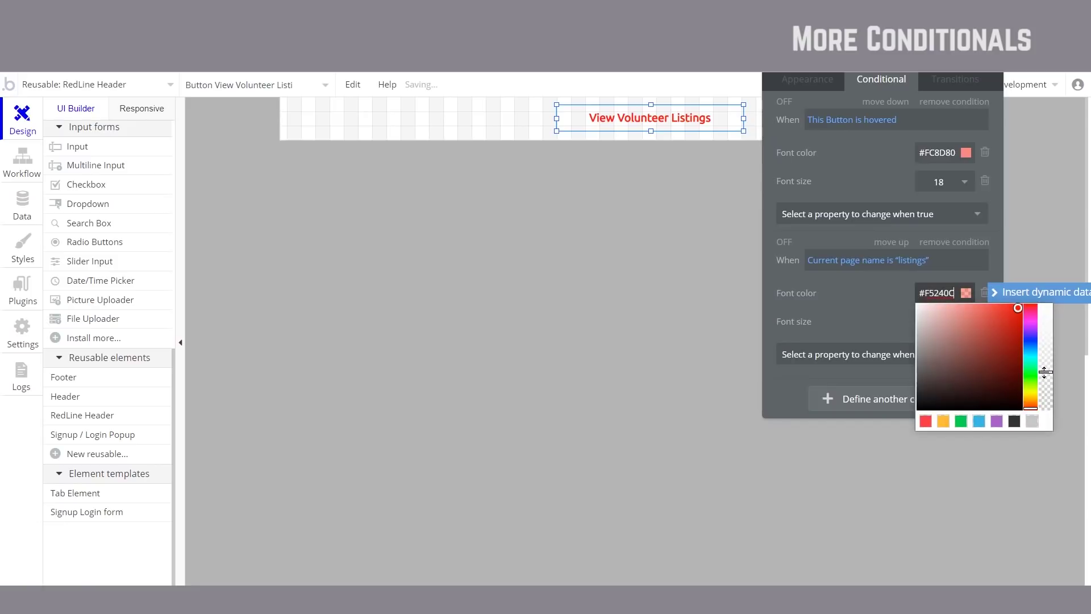
click(873, 320)
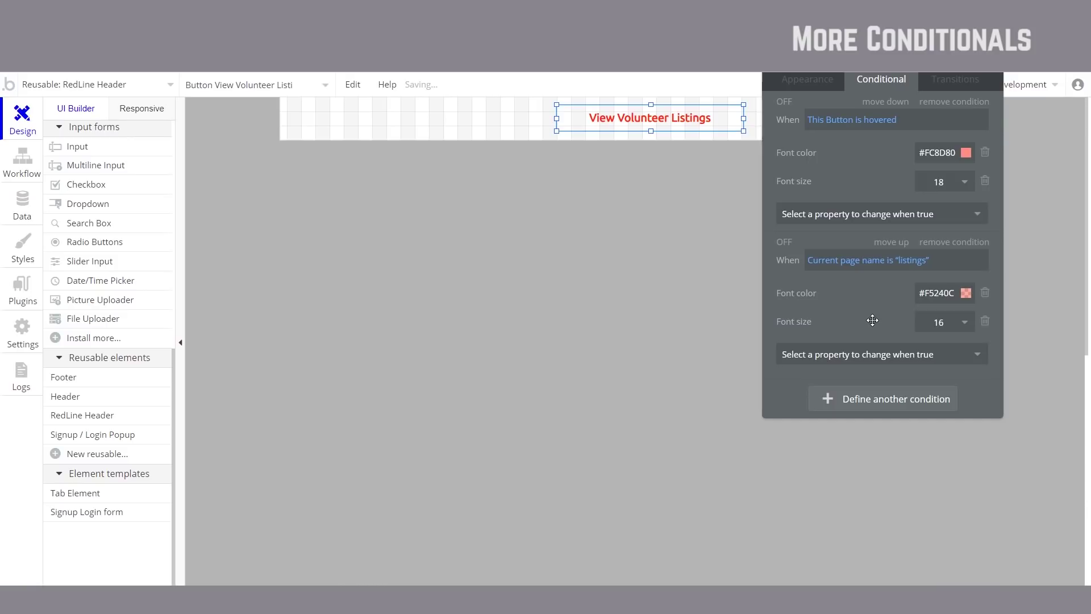
drag(870, 294, 848, 381)
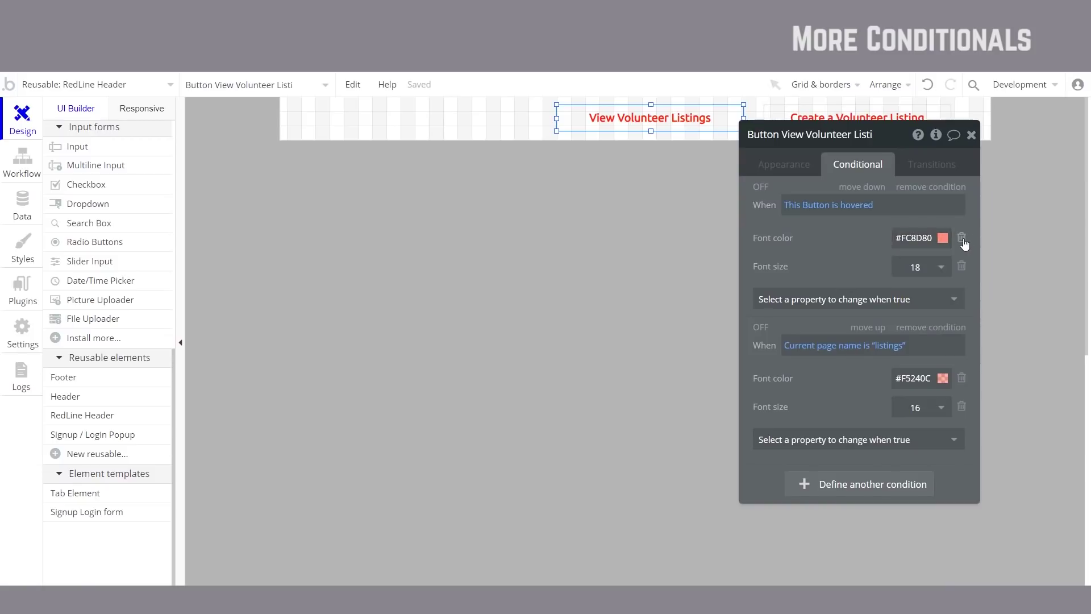
click(962, 239)
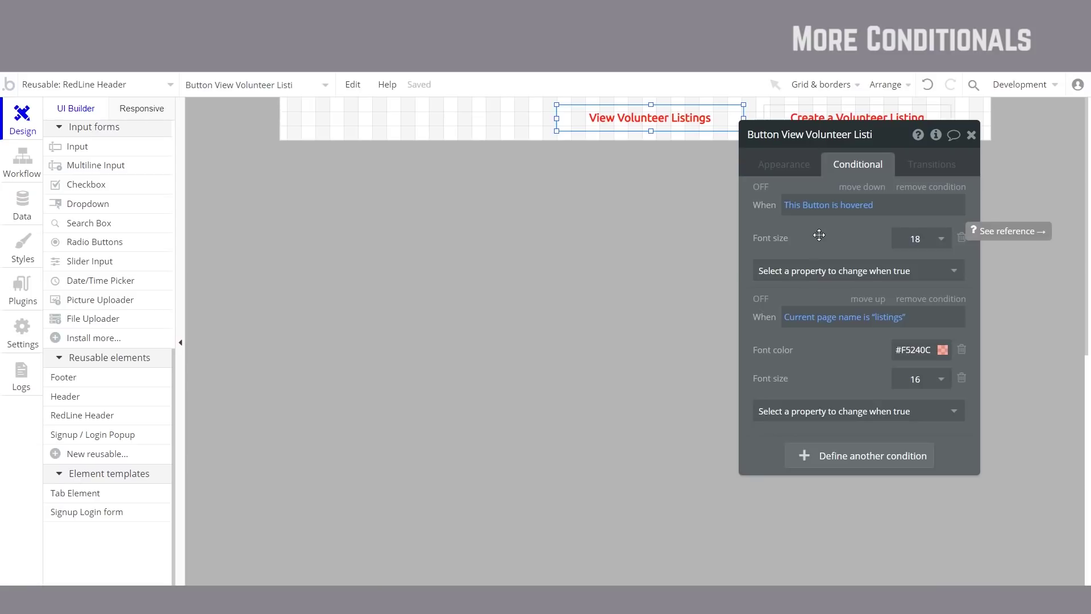
Step: Preview the reloaded app and start the debugger's element inspector
click(1028, 99)
click(282, 86)
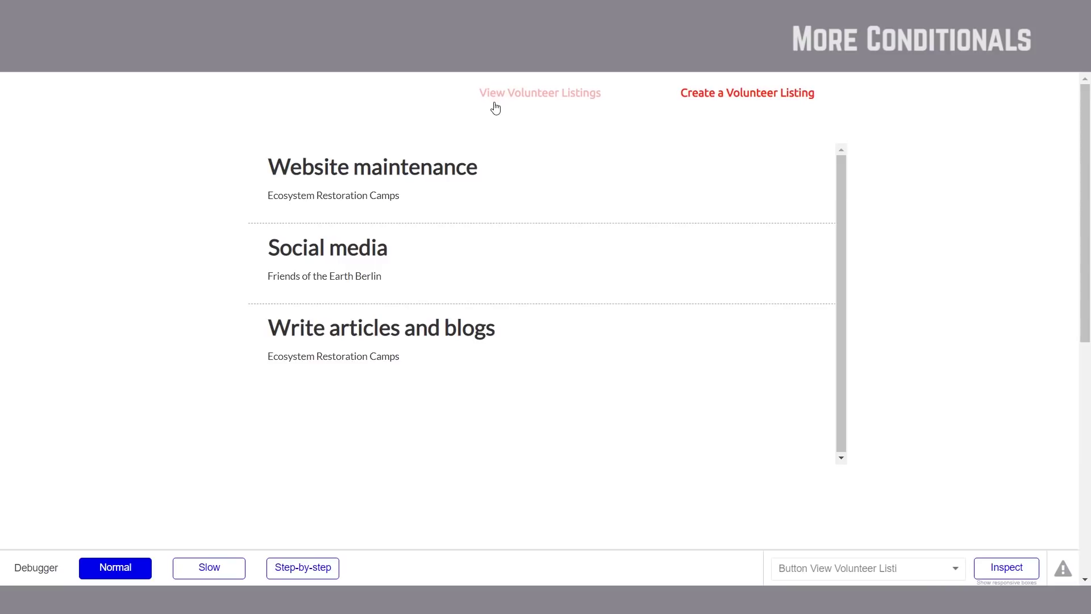
click(1005, 564)
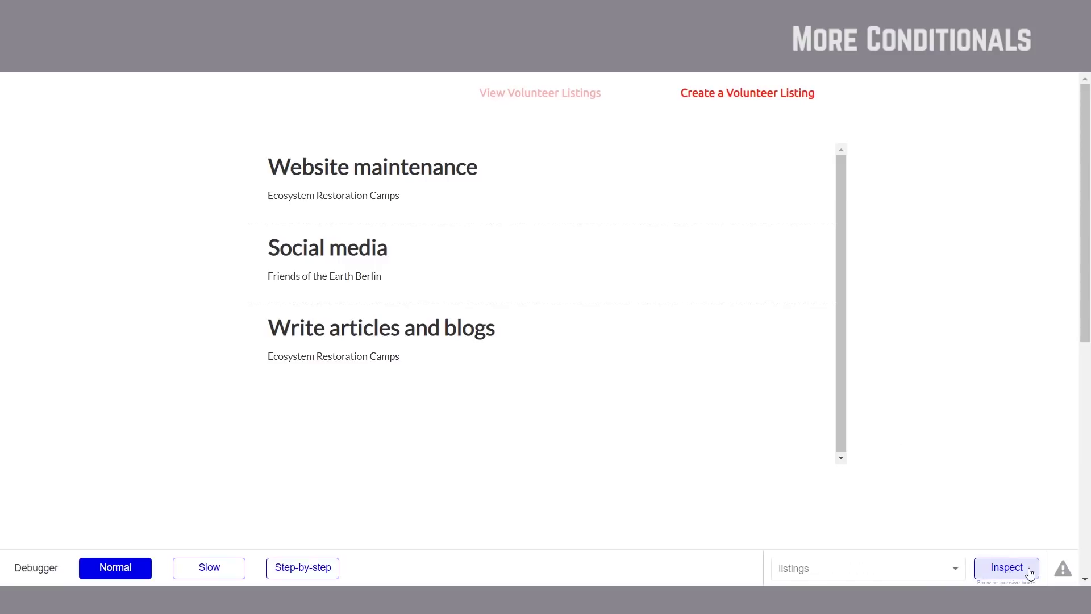
click(1006, 568)
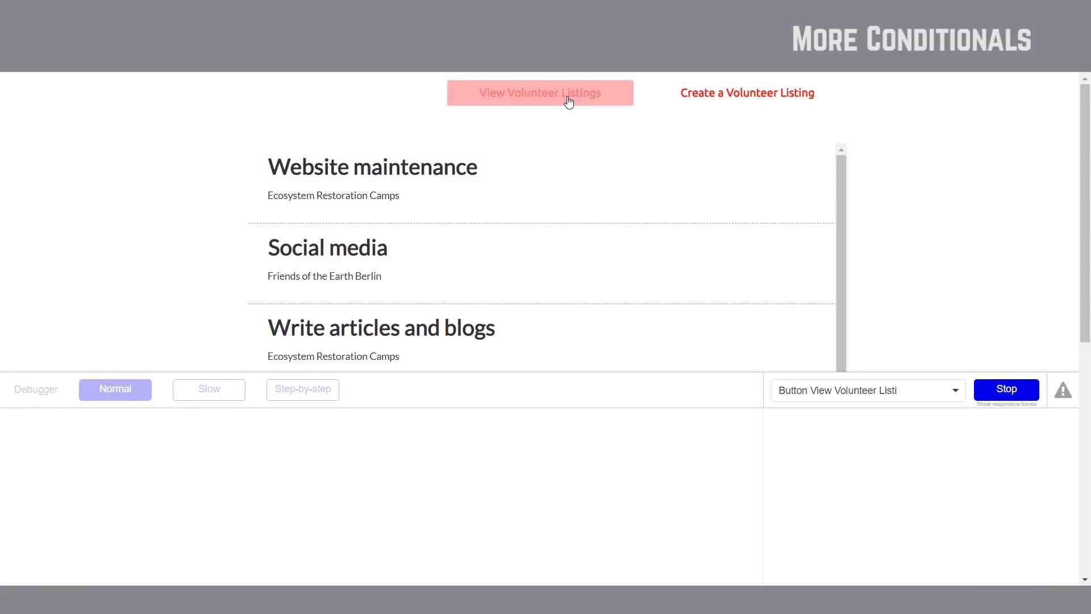
Step: Inspect View Volunteer Listings' hover and current-page conditions in the debugger
click(895, 398)
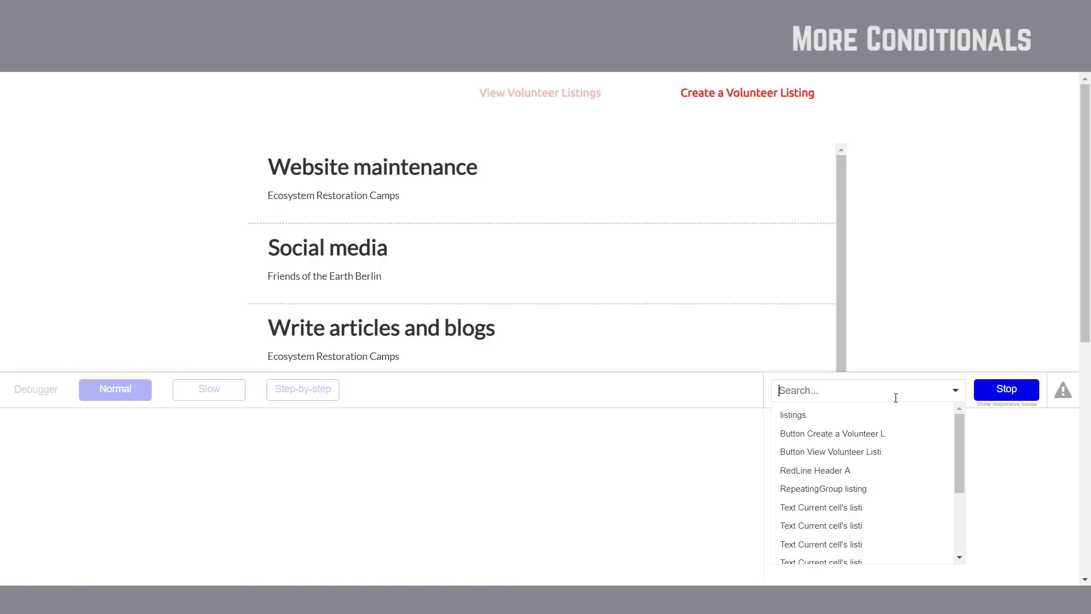
click(521, 94)
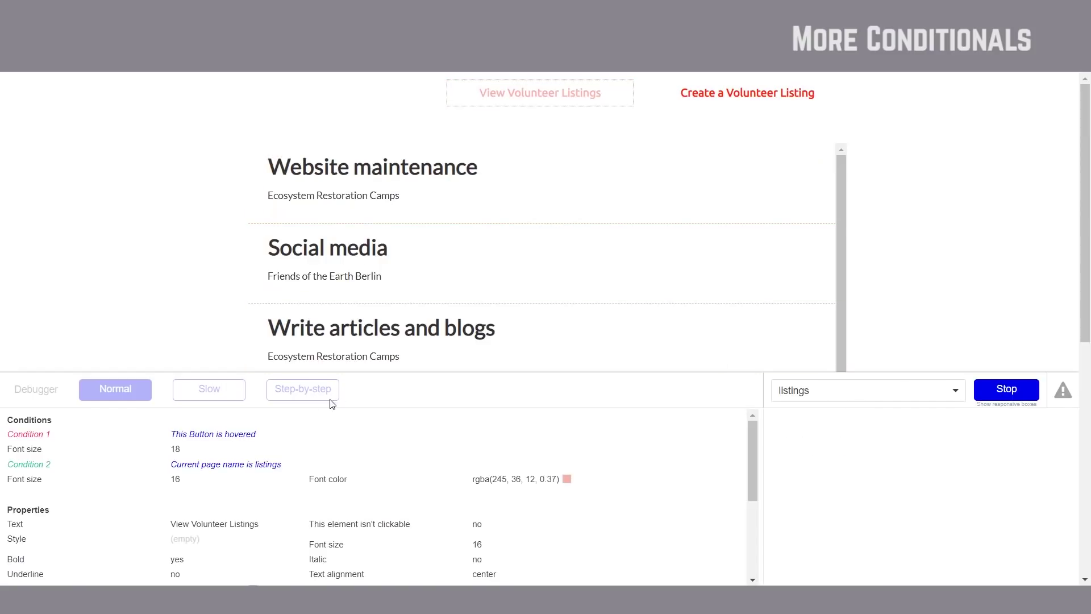
triple_click(236, 435)
click(260, 437)
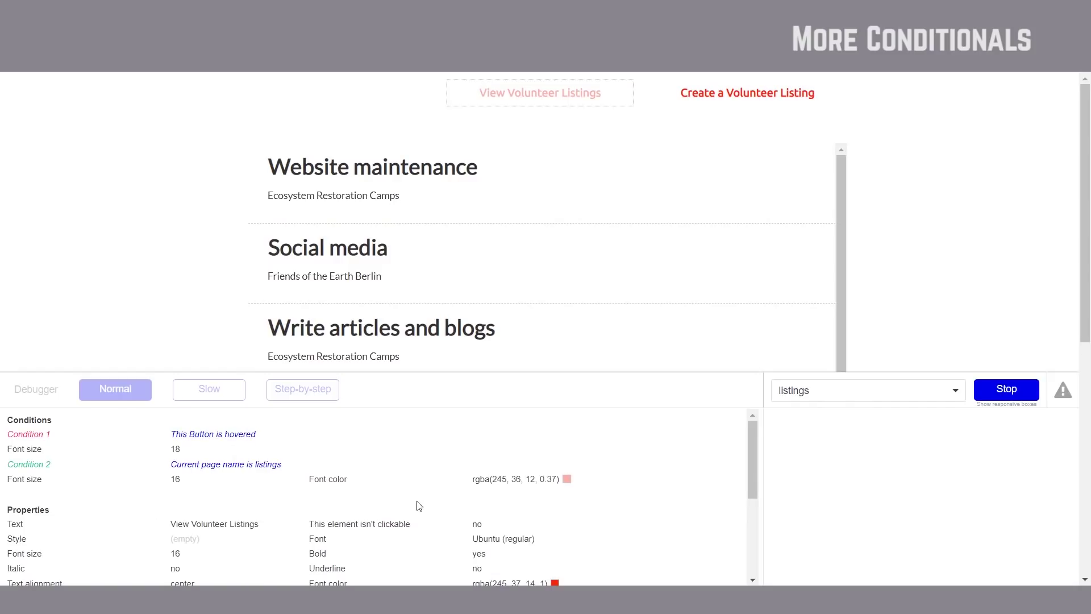
scroll(408, 519, down, 2)
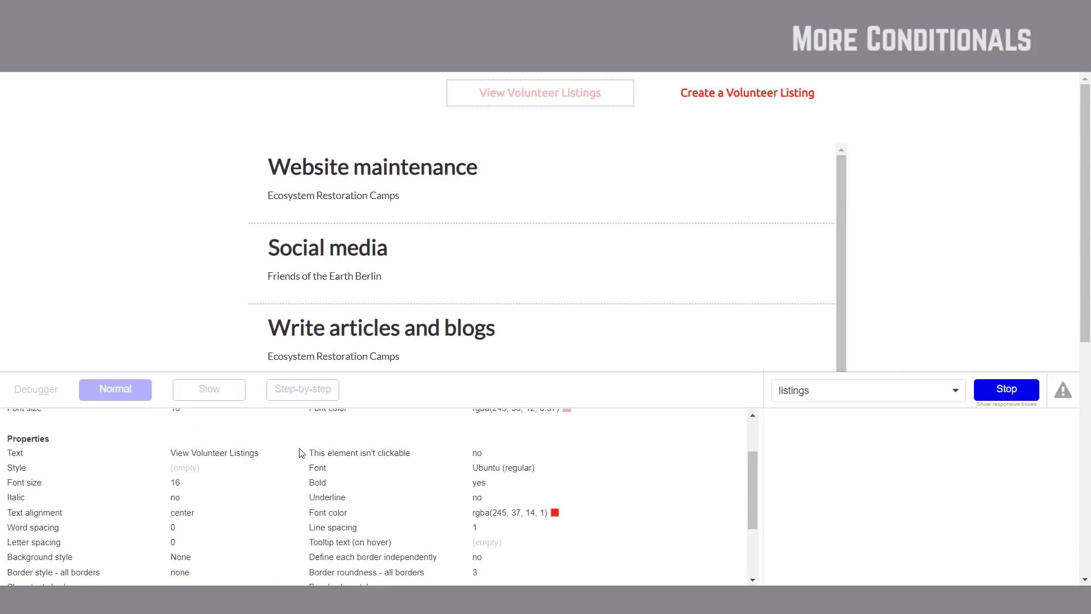
scroll(301, 453, up, 2)
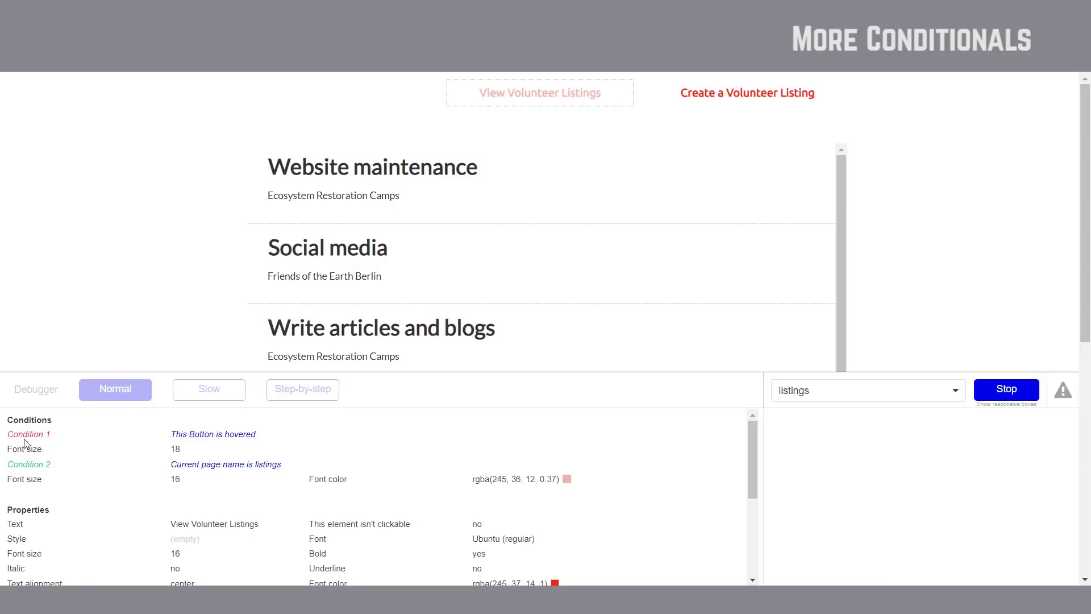
triple_click(223, 442)
click(120, 437)
click(543, 92)
triple_click(186, 468)
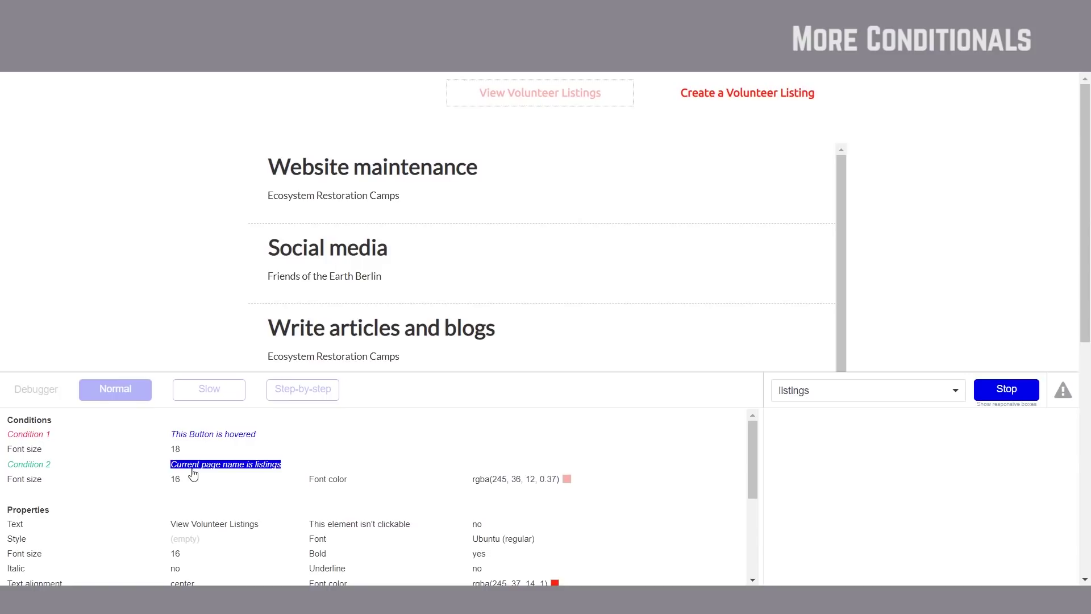
click(277, 469)
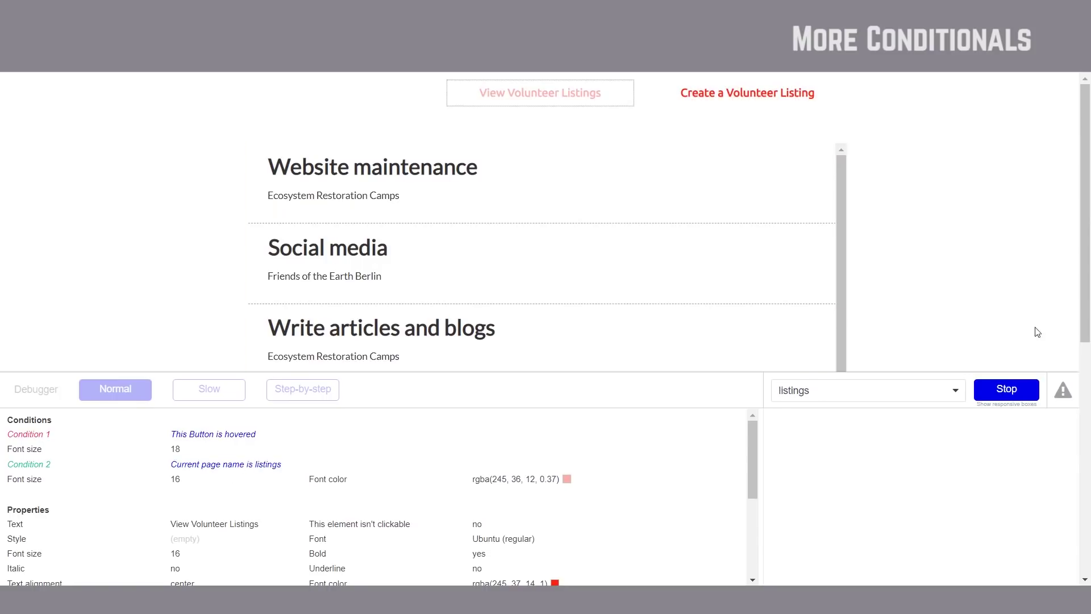
Step: Stop inspecting, visit the Create a Volunteer Listing page, and return to the editor
click(1006, 390)
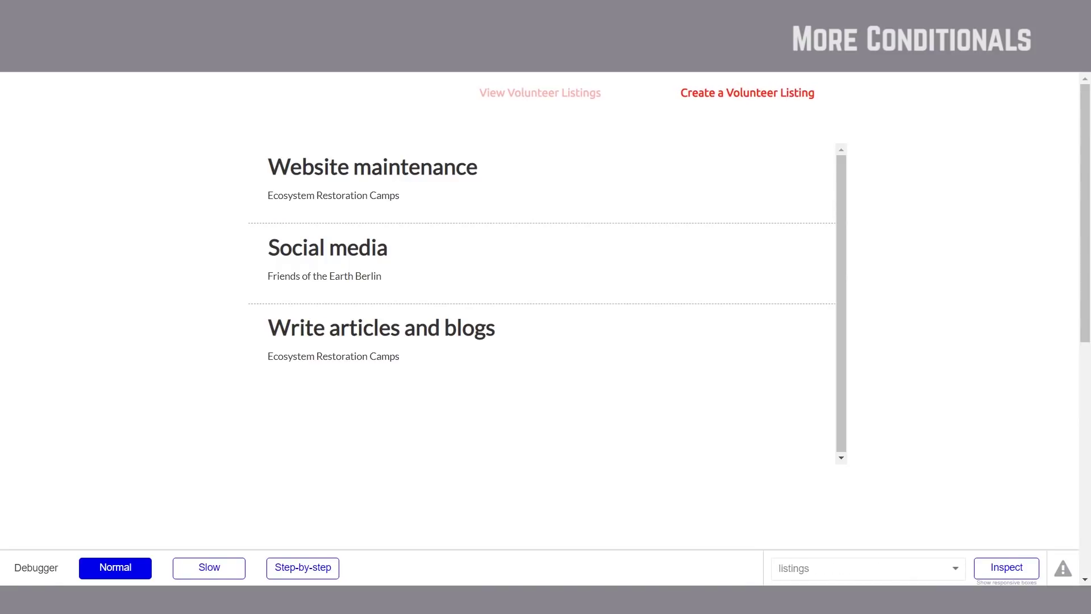
click(751, 108)
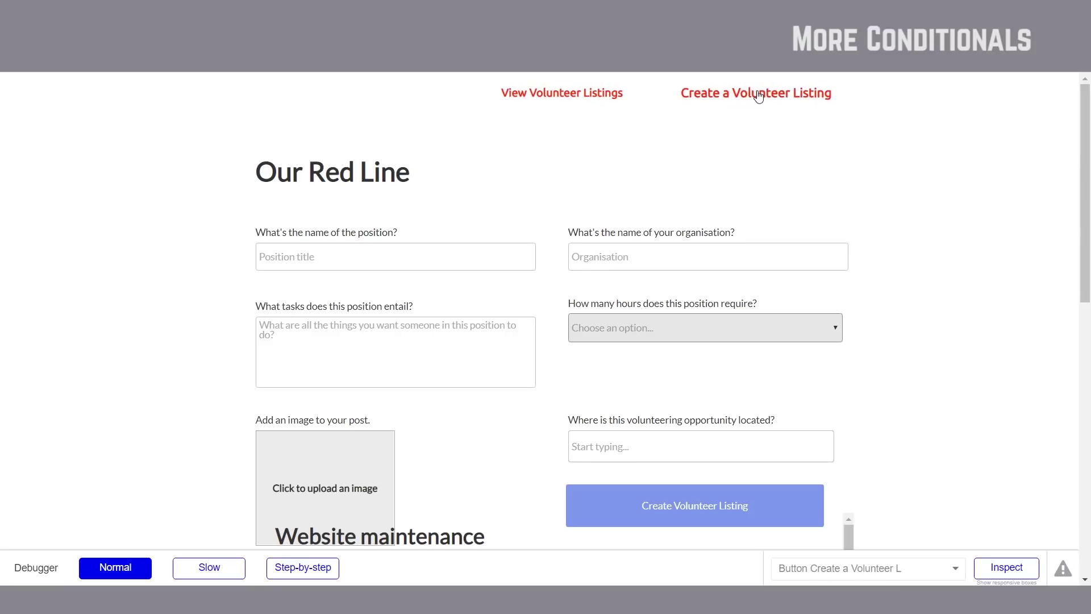
click(796, 35)
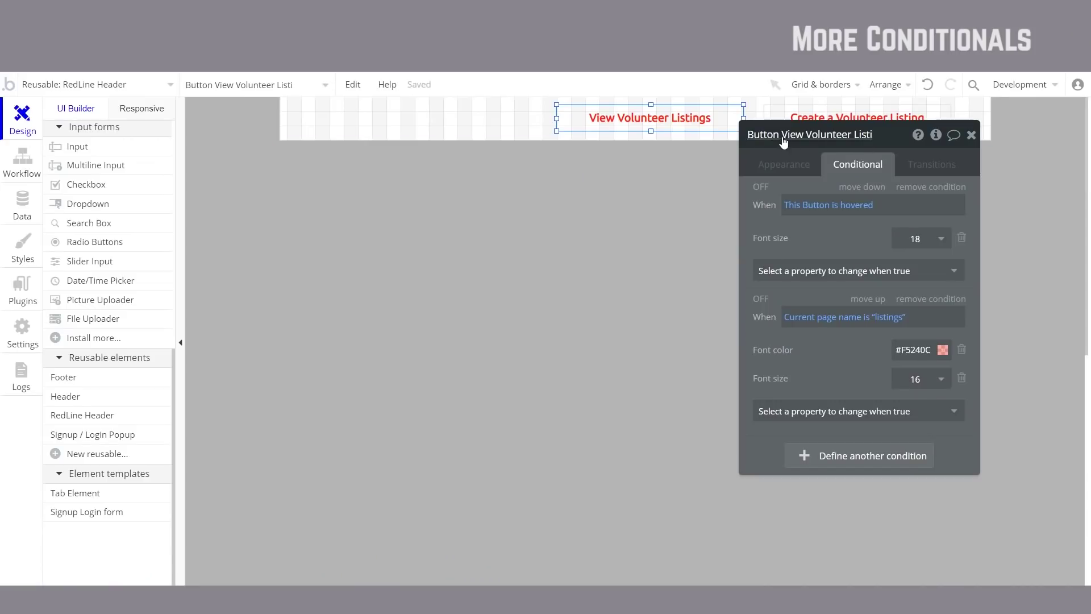
Step: Try a 'Current page name is index' condition on the Create button, then remove it
drag(861, 245, 527, 239)
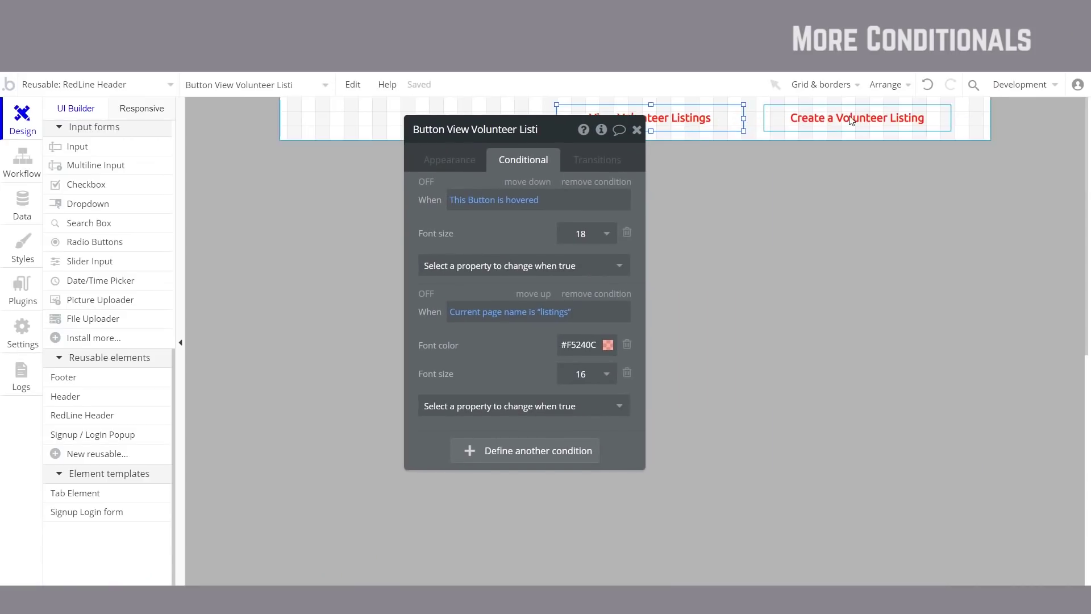
drag(483, 288, 428, 283)
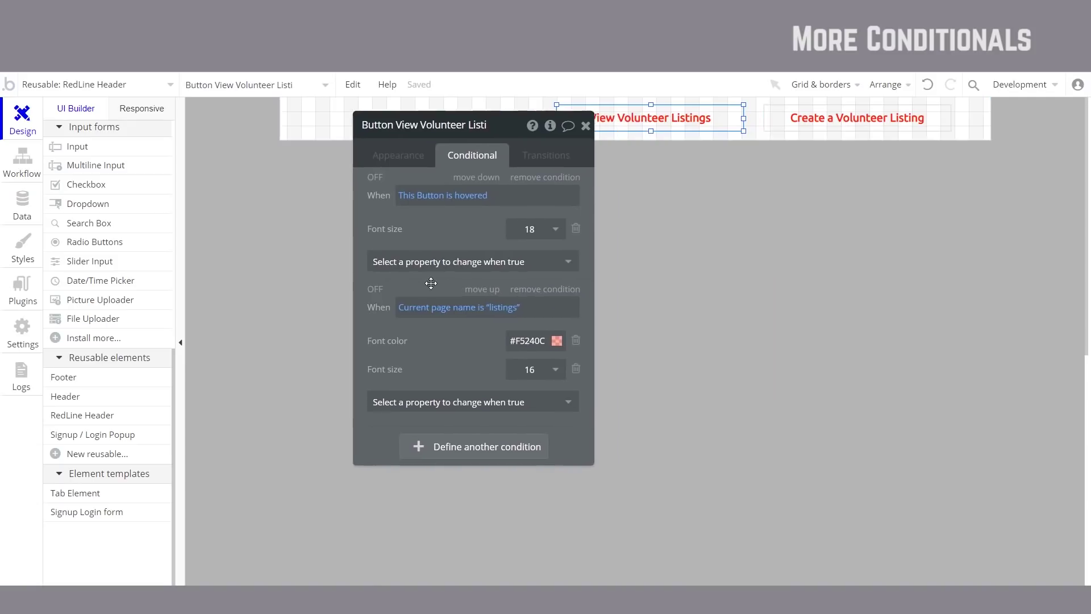
click(798, 125)
click(464, 244)
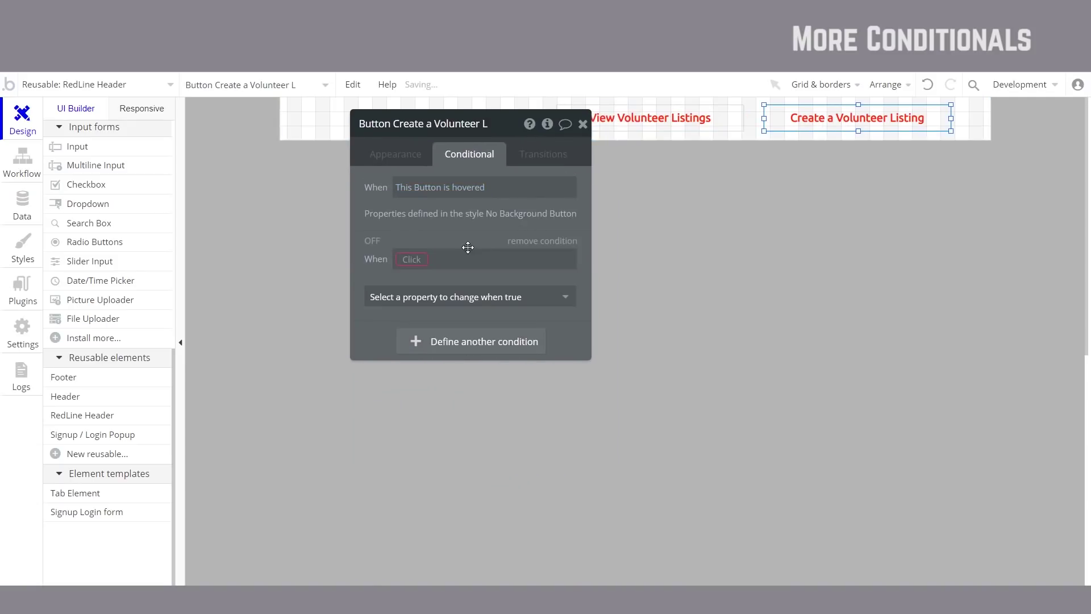
click(409, 261)
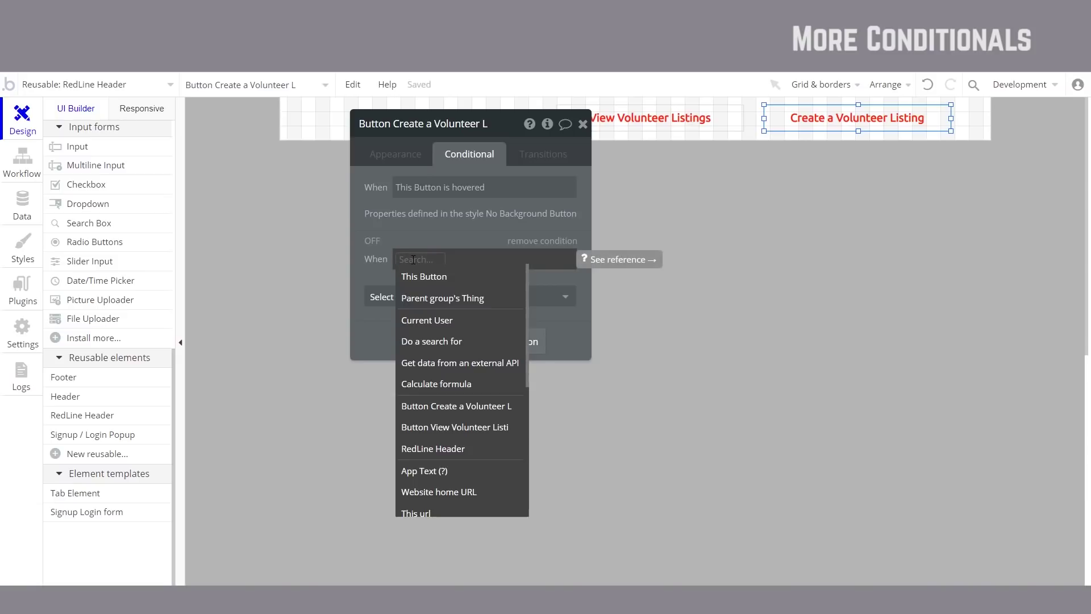
text(page)
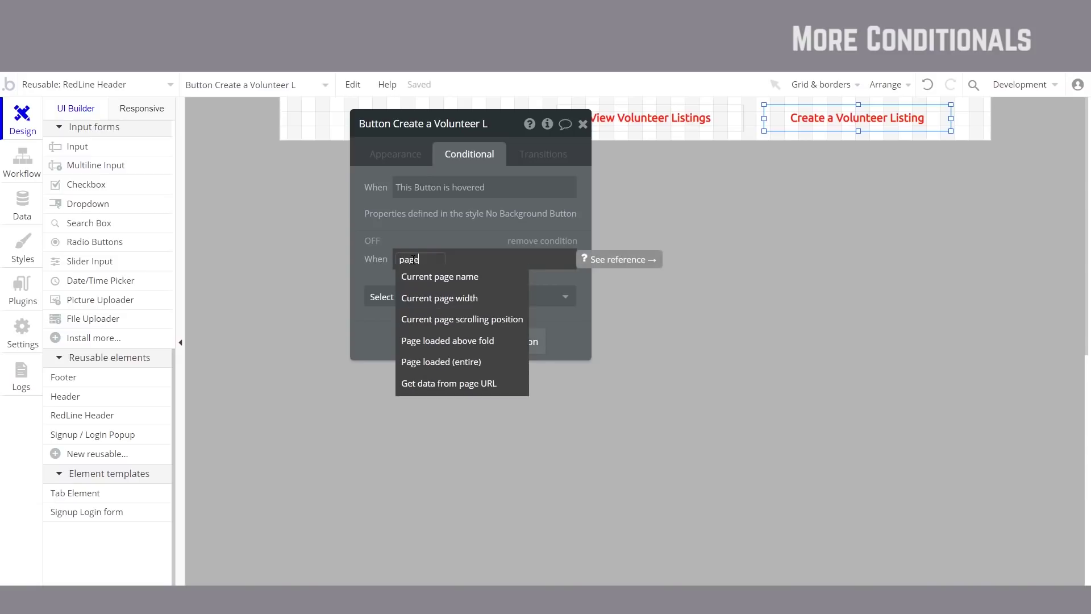
click(429, 277)
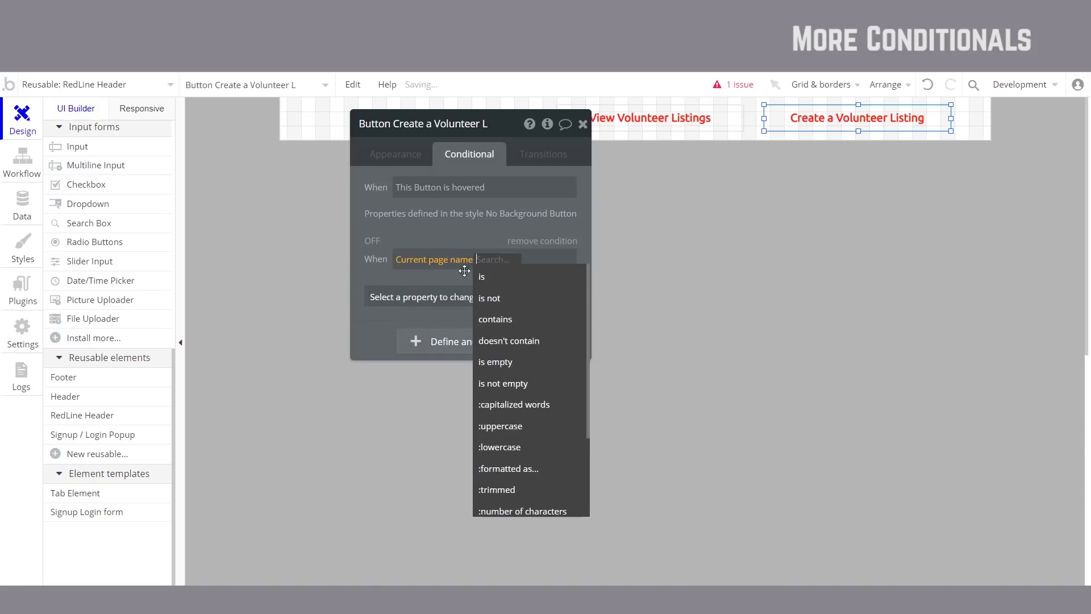
click(516, 279)
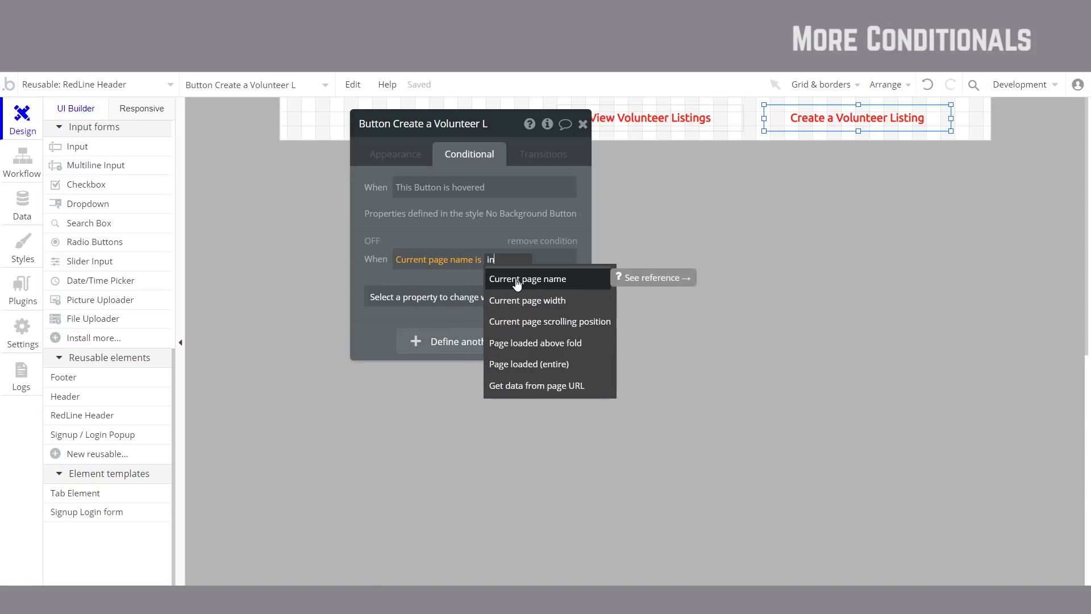
key(Return)
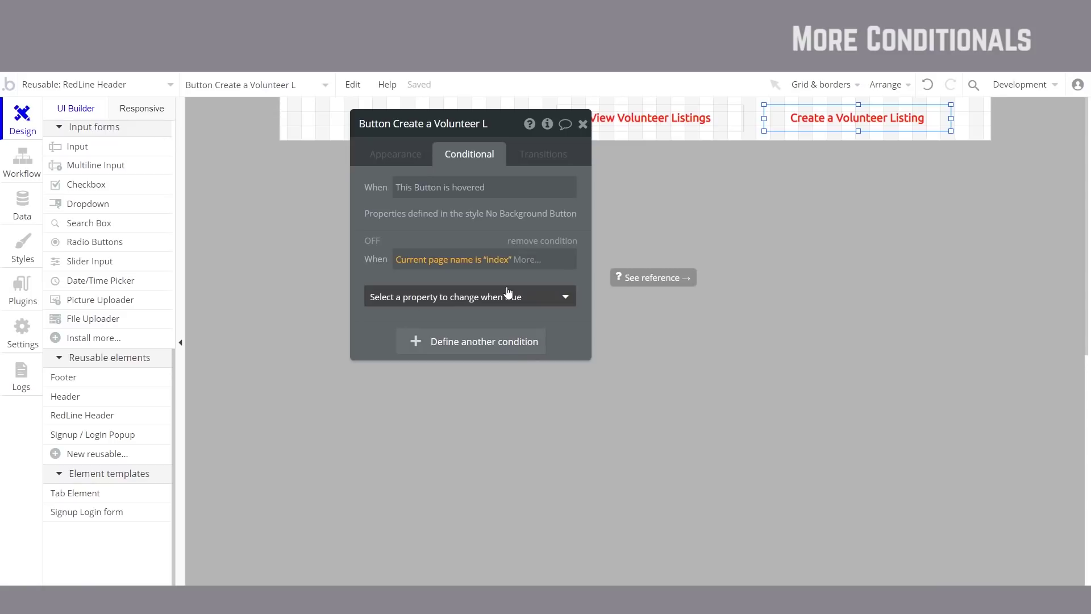
click(542, 241)
Step: Copy View Volunteer Listings' page-name expression into a new condition on the Create button
click(656, 125)
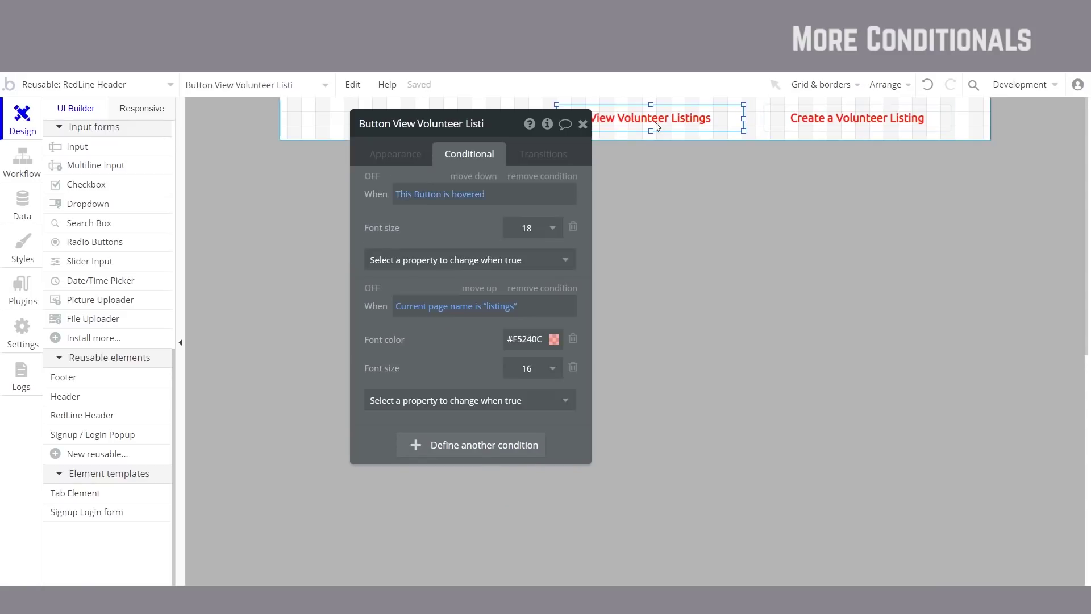
right_click(536, 312)
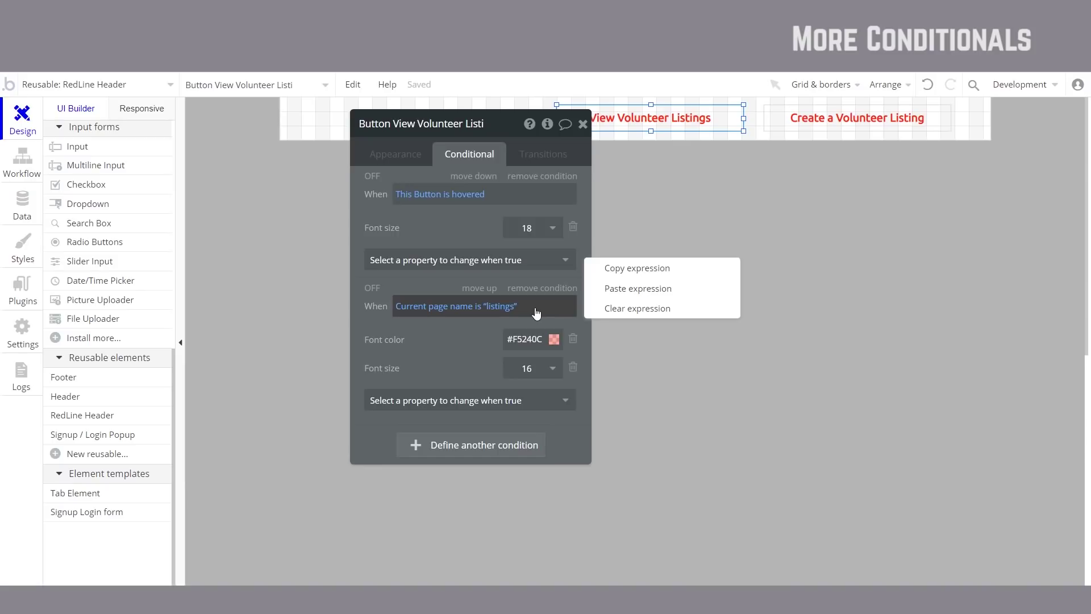
click(637, 268)
click(827, 126)
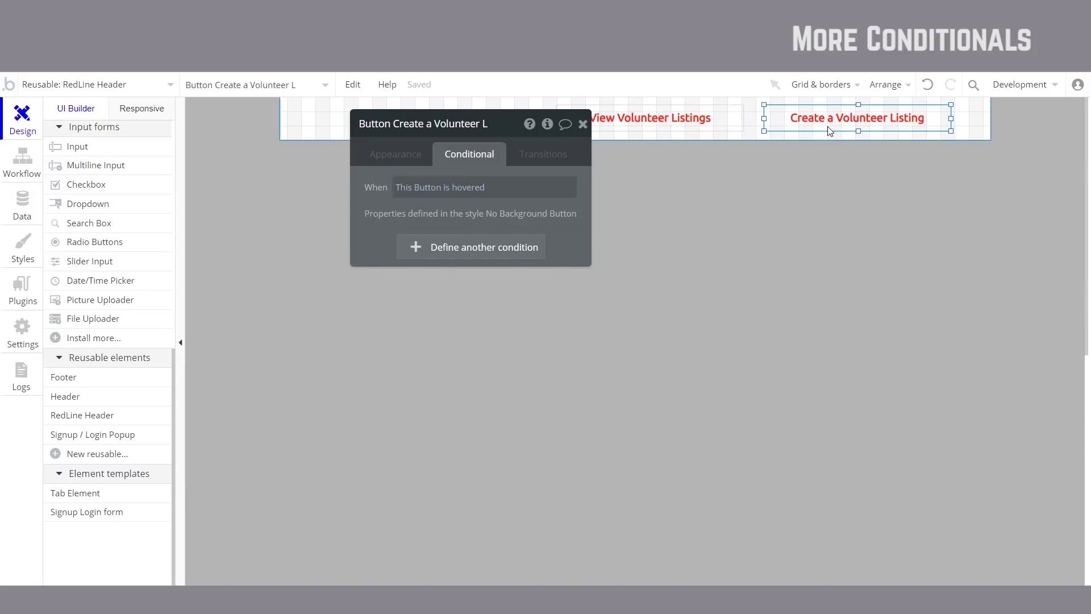
click(420, 250)
right_click(444, 263)
click(488, 240)
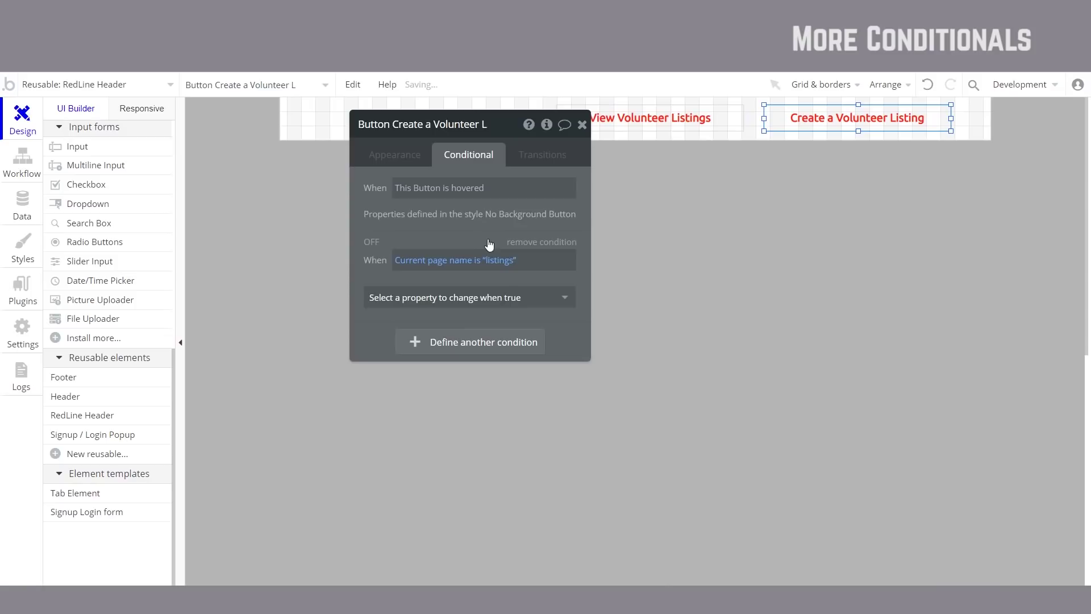
Step: Change the pasted condition's page value from 'listings' to 'index'
click(501, 263)
double_click(500, 263)
key(BackSpace)
text(index)
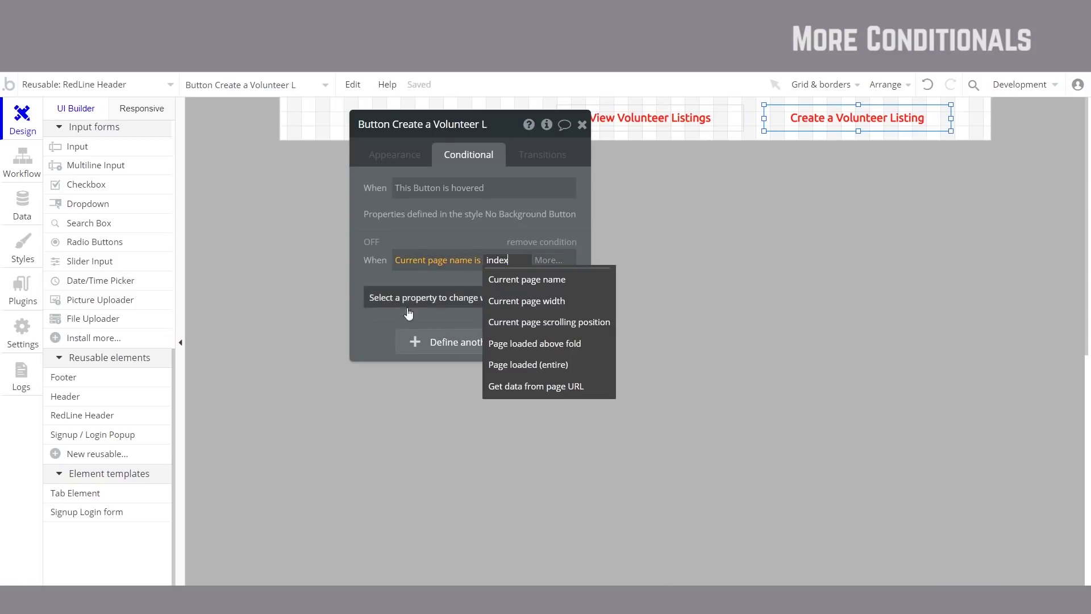
click(378, 312)
Step: Give the Create button's index condition the font color #F5250A, copied from View Volunteer Listings
click(645, 119)
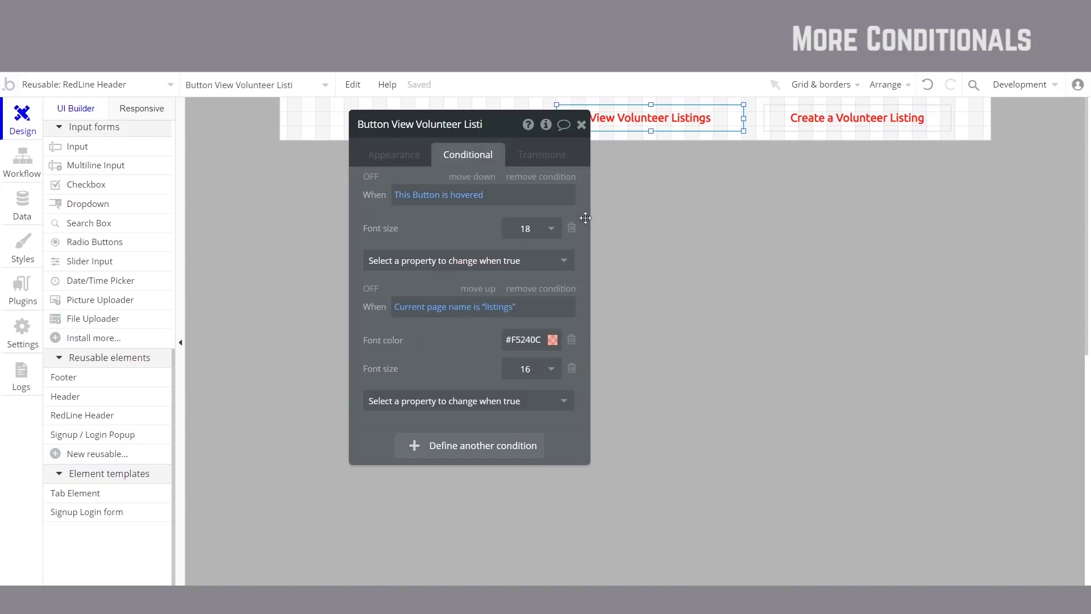
click(529, 341)
double_click(529, 341)
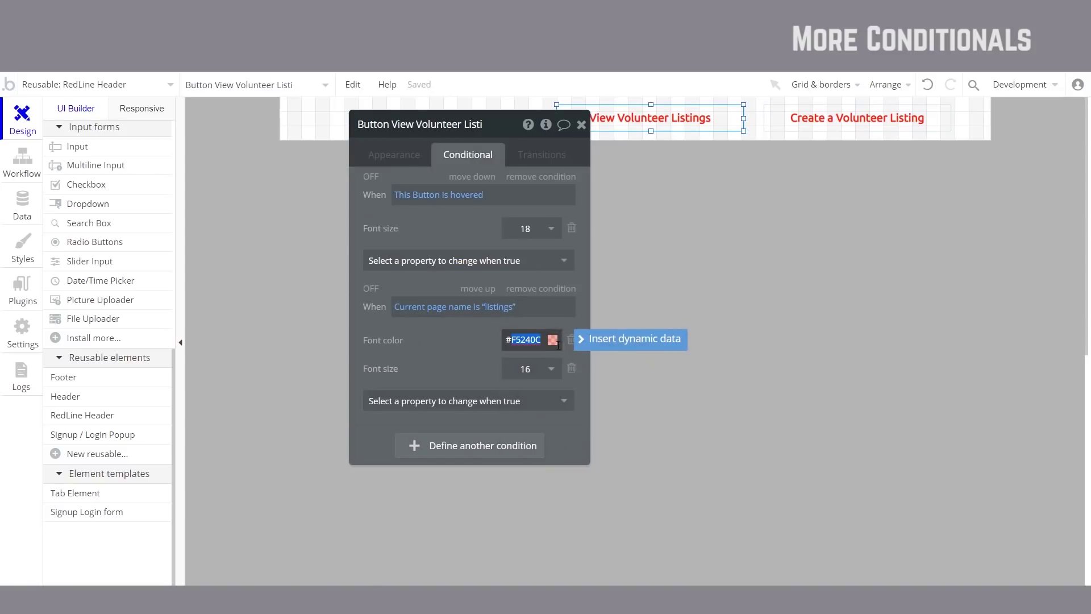
click(553, 340)
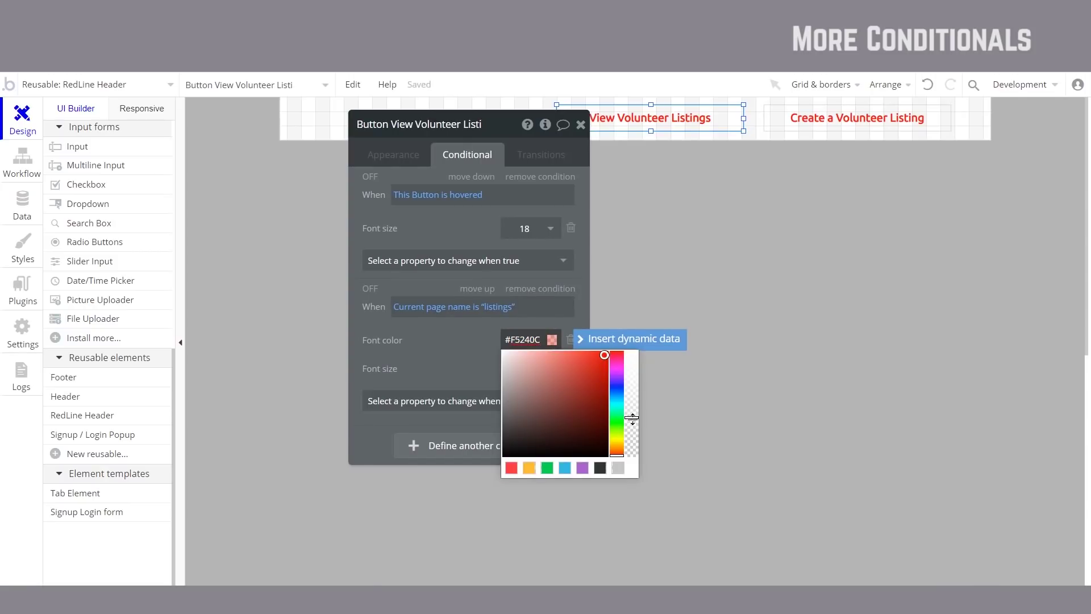
click(823, 128)
click(502, 305)
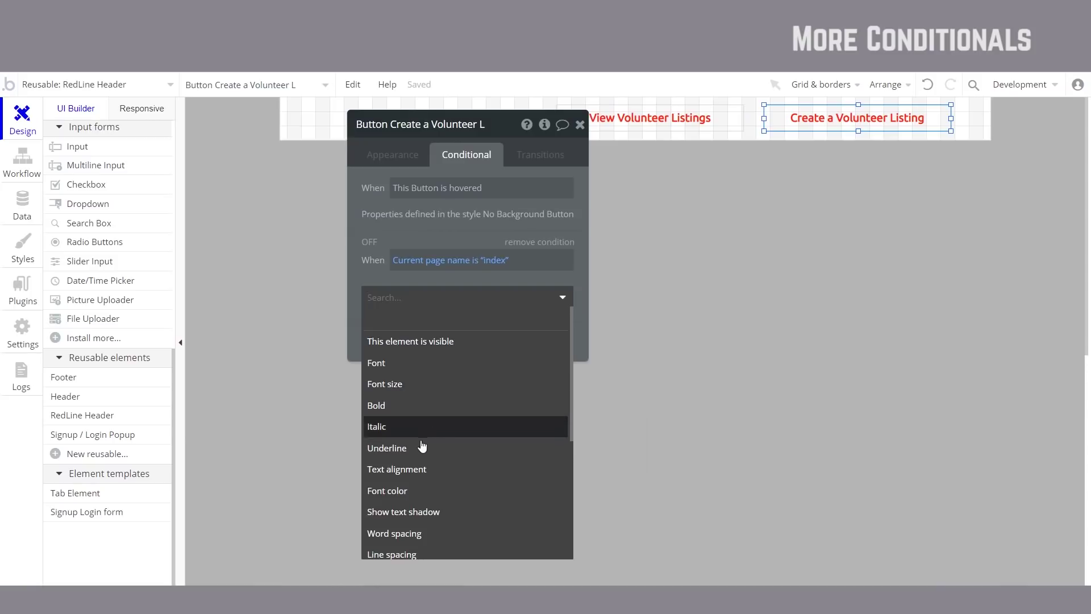
click(432, 491)
click(526, 293)
key(ctrl+v)
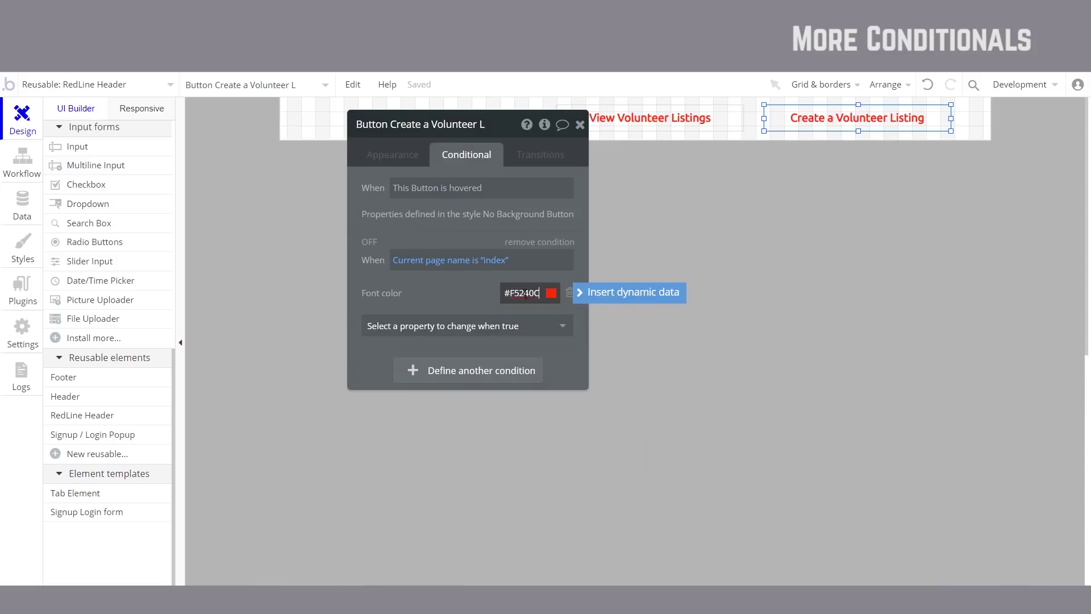
click(552, 293)
click(632, 370)
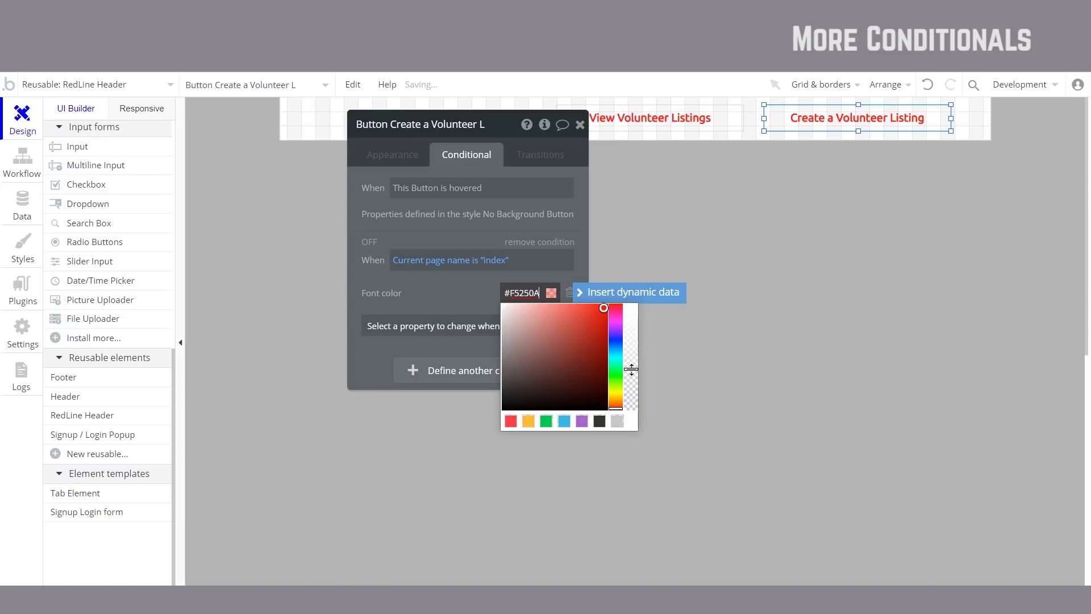
click(480, 288)
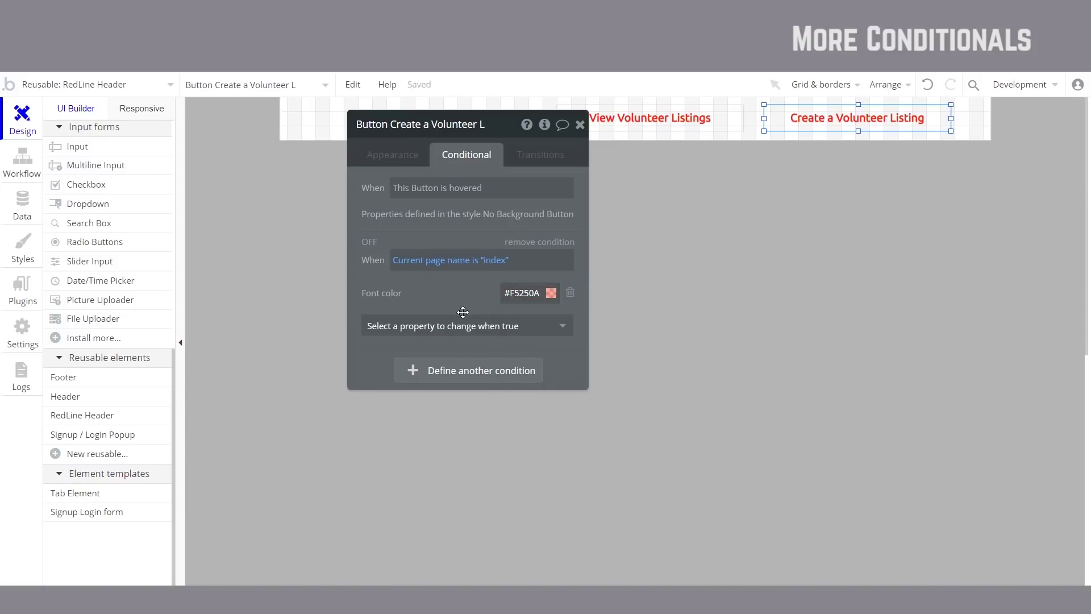
Step: Add font size 16 to the Create button's index condition and preview the app
click(652, 121)
click(833, 118)
click(442, 323)
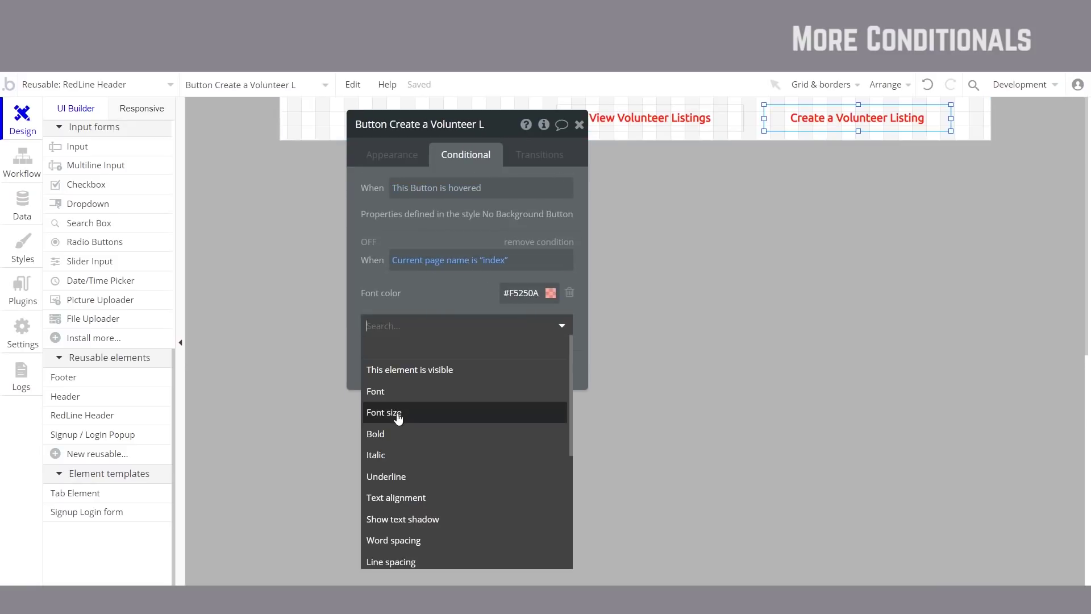
click(434, 413)
click(529, 322)
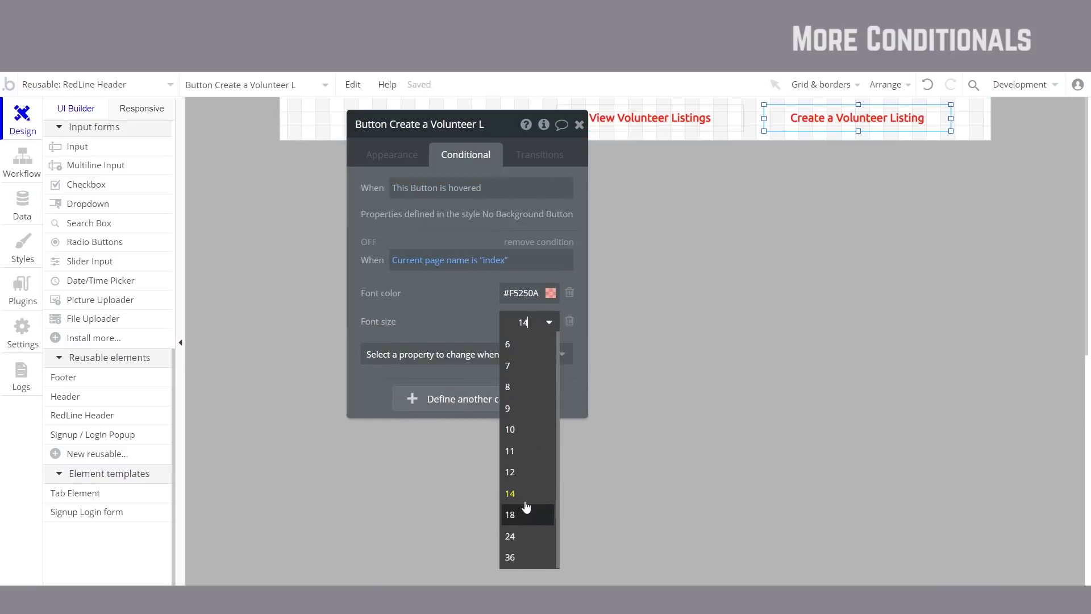
text(16)
key(Return)
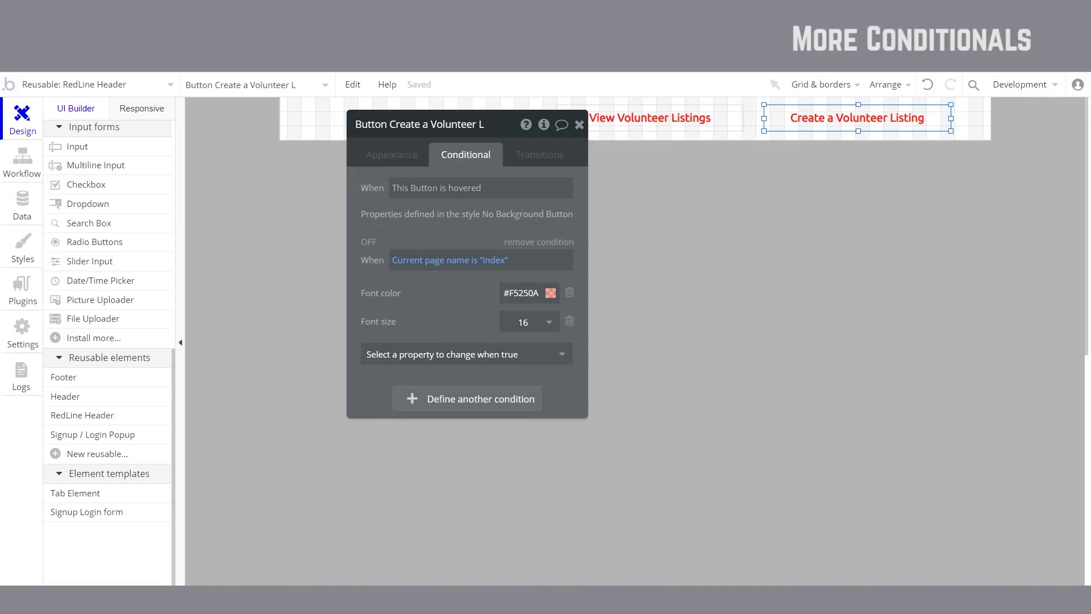
key(ctrl+Tab)
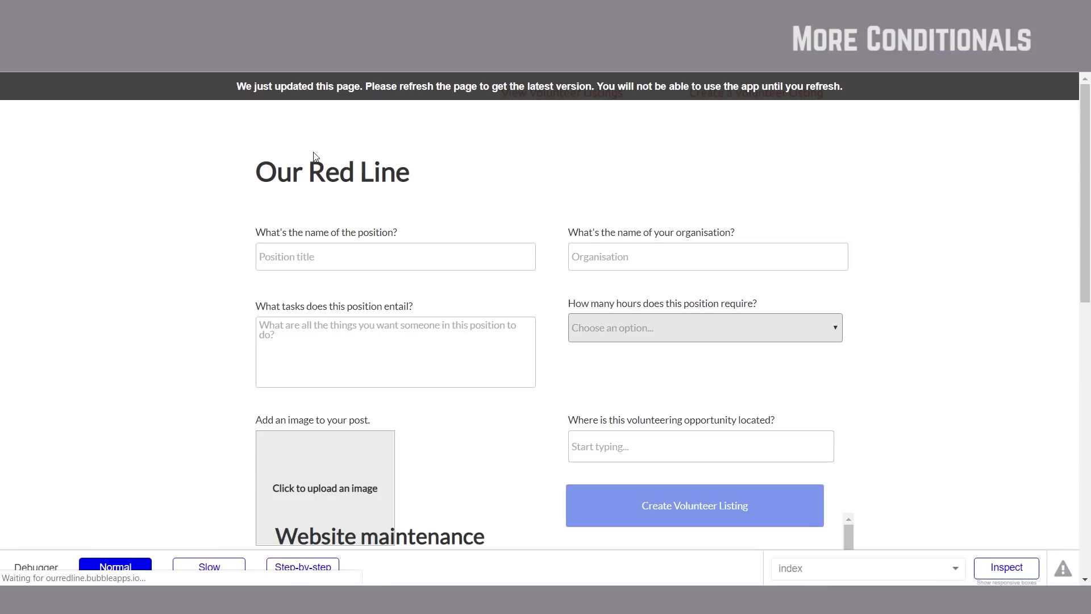
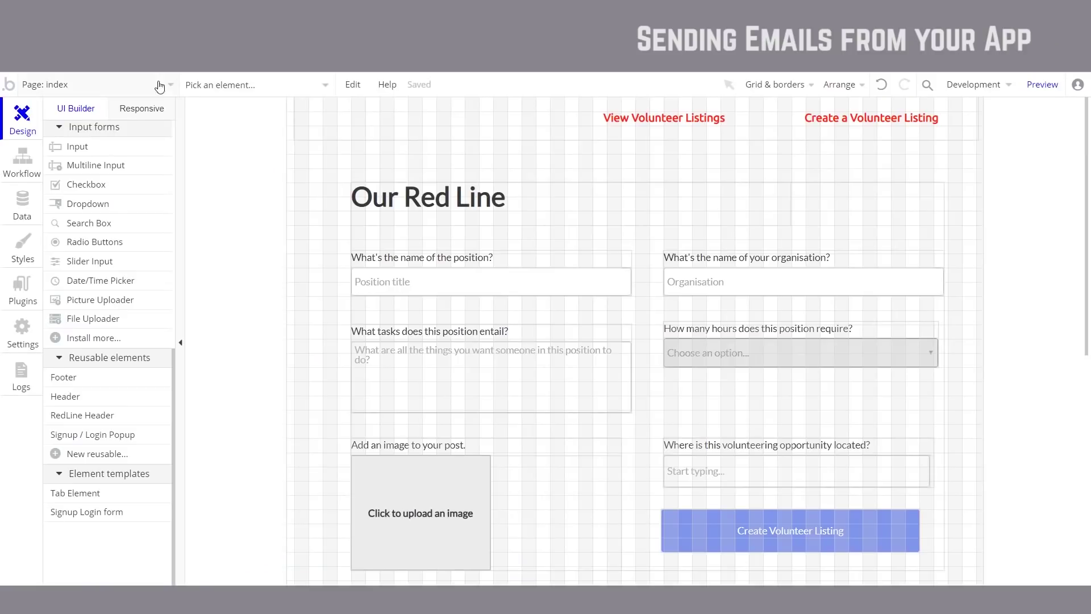
Step: Switch the editor from the index page to the listings page
click(110, 92)
click(265, 135)
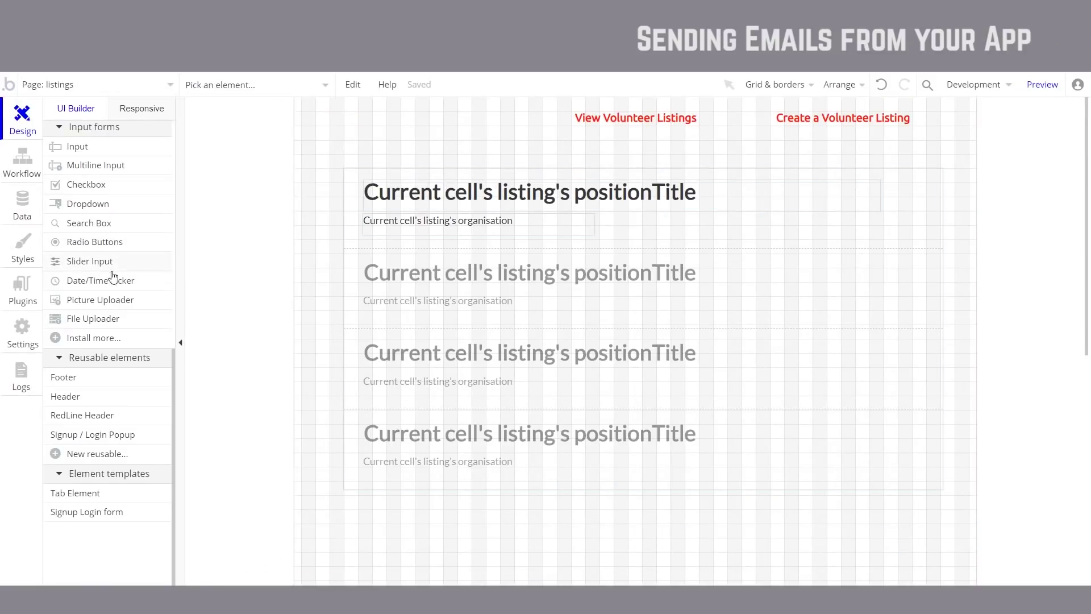
scroll(109, 333, up, 6)
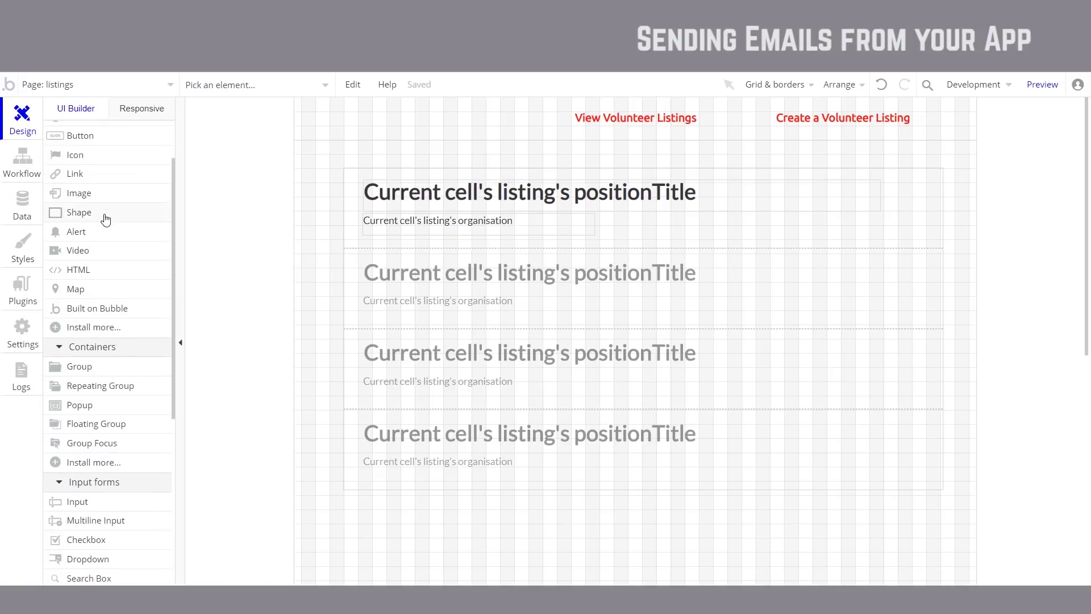
Step: Draw an image in the first listing cell with dynamic image Current cell's listing's image
click(105, 196)
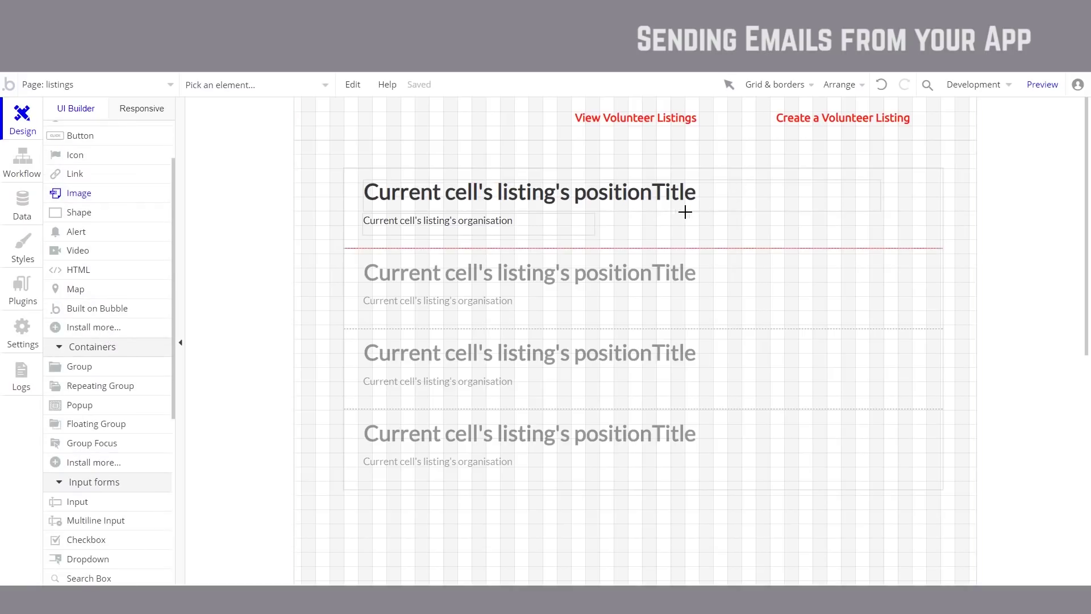
drag(742, 185, 798, 239)
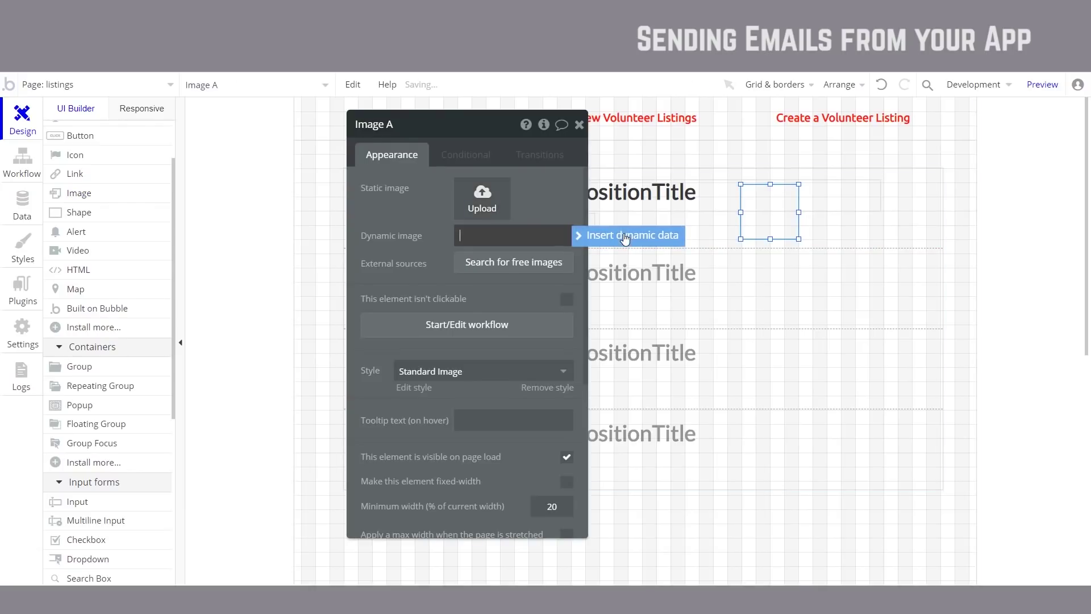
click(617, 240)
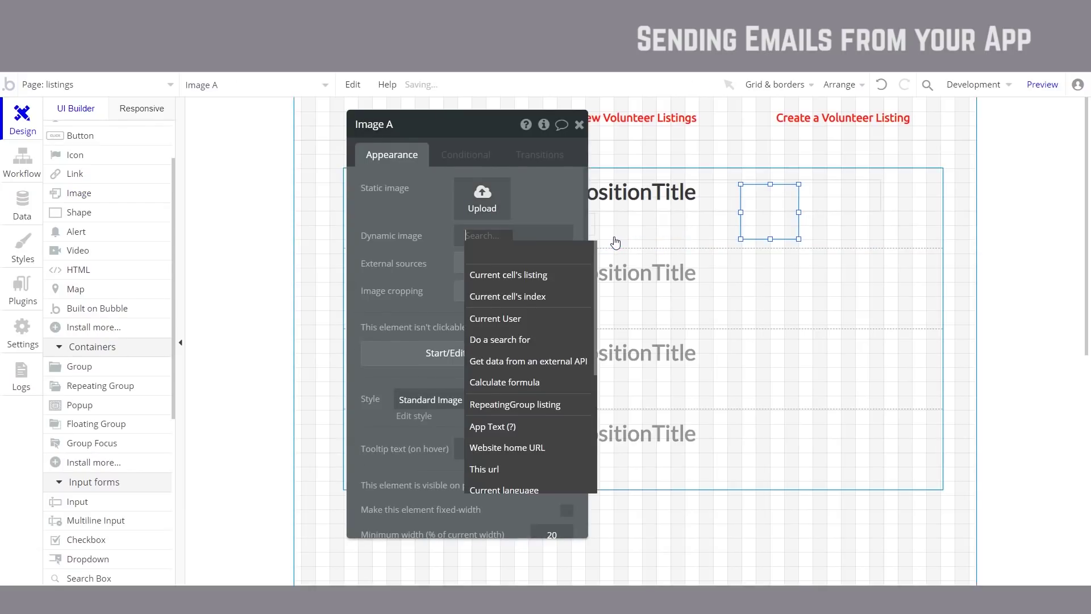
click(540, 276)
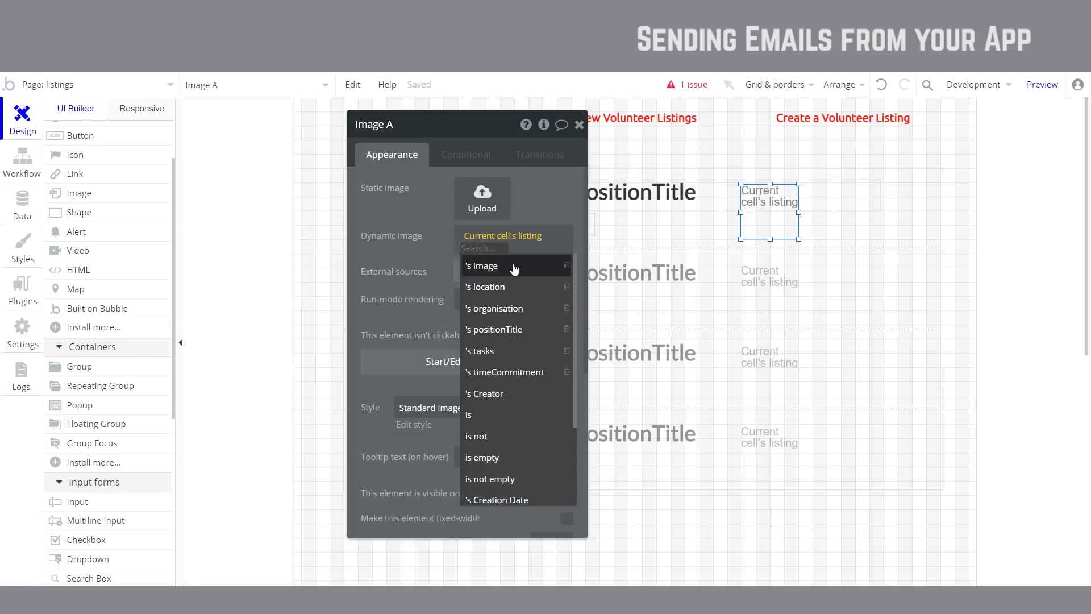
click(515, 266)
drag(575, 132, 573, 132)
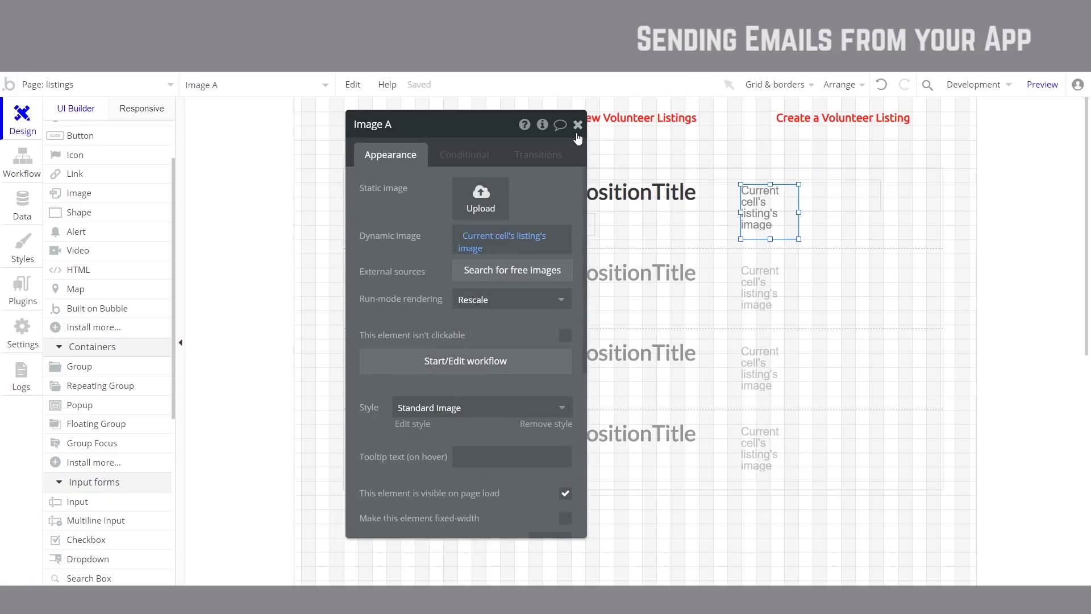
Step: Move the image to the cell's right edge, preview the listings page, and close its property editor
drag(762, 211, 880, 208)
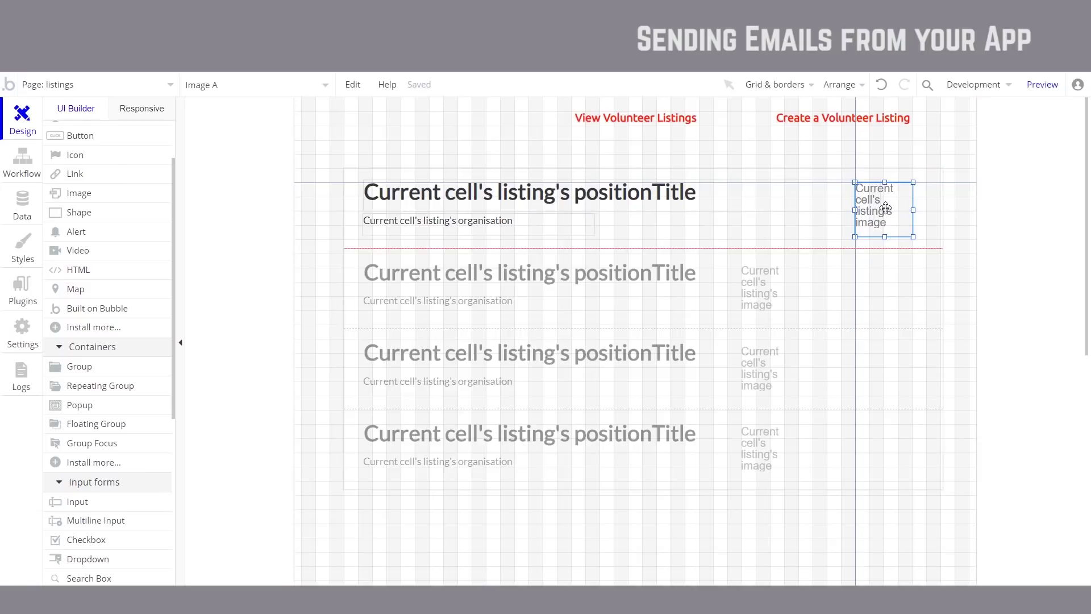
key(ctrl+Tab)
click(317, 90)
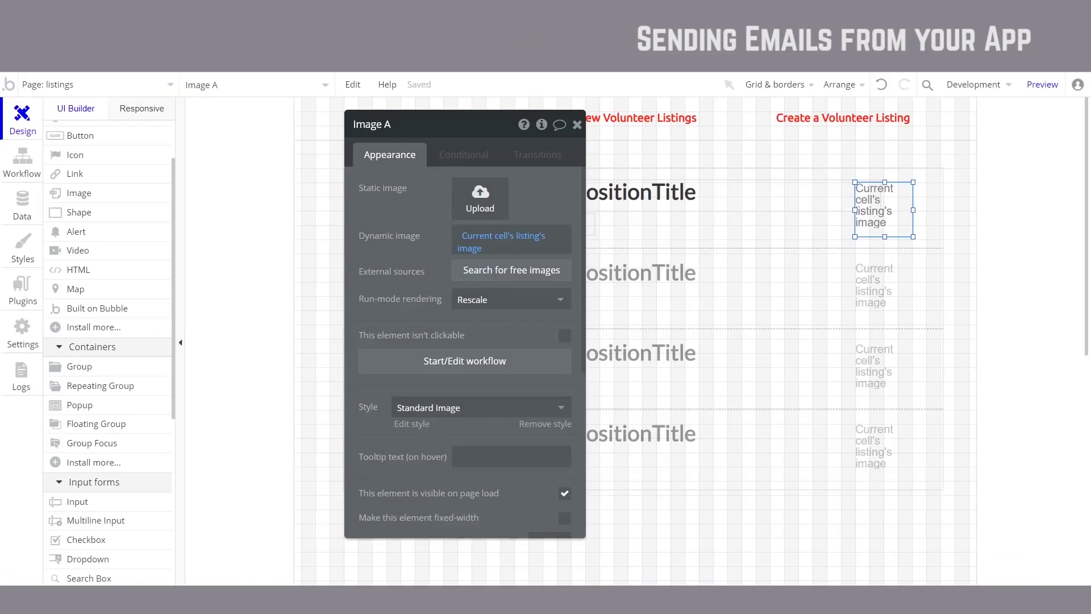
click(577, 126)
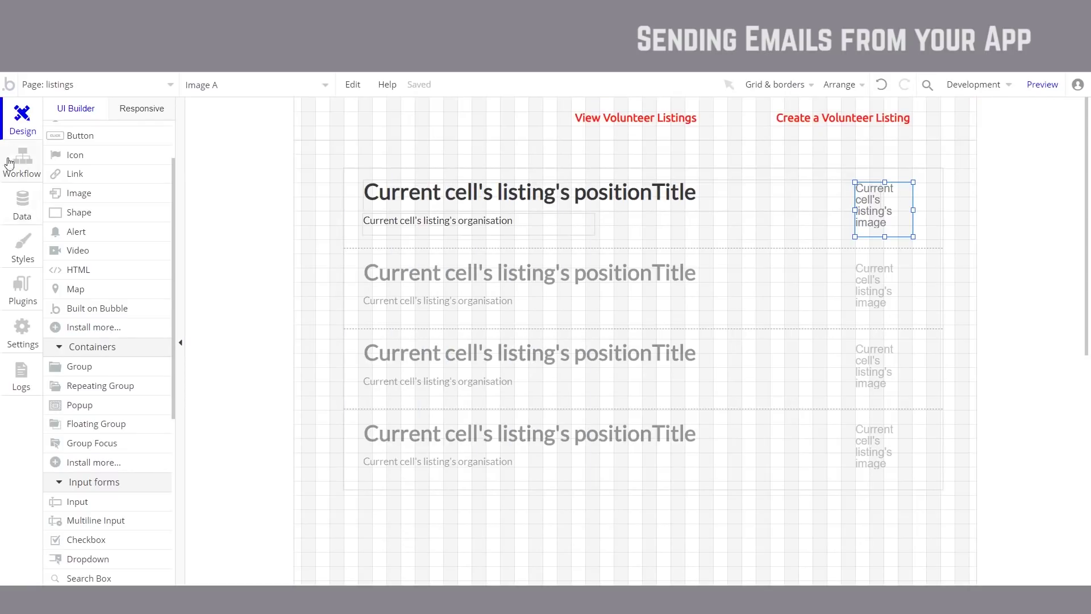
Step: On the index page, copy the organisation question group to below the hours question
click(104, 86)
click(67, 134)
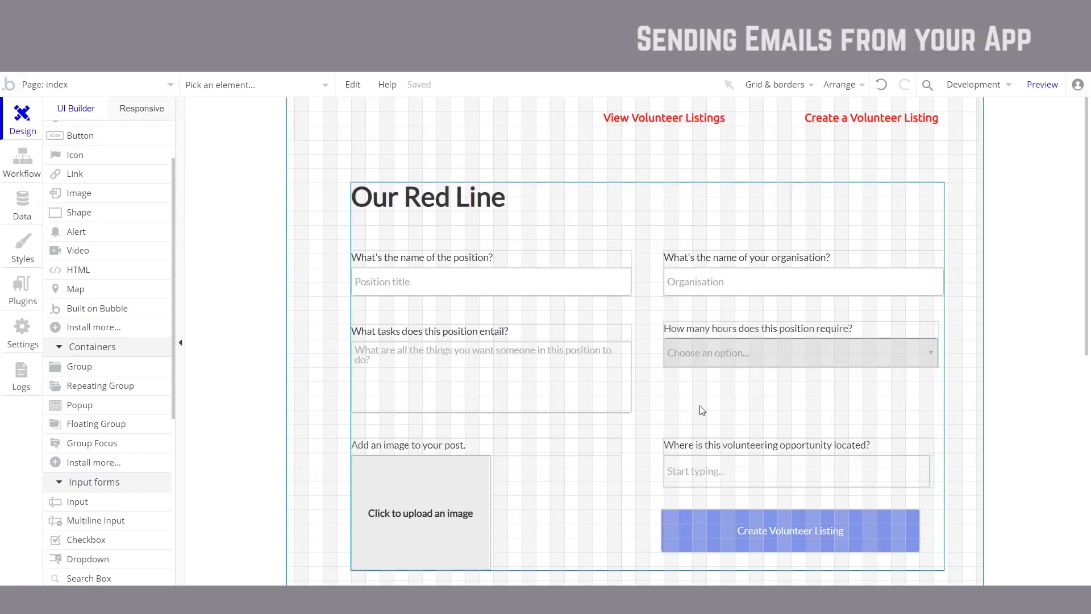
scroll(693, 412, down, 1)
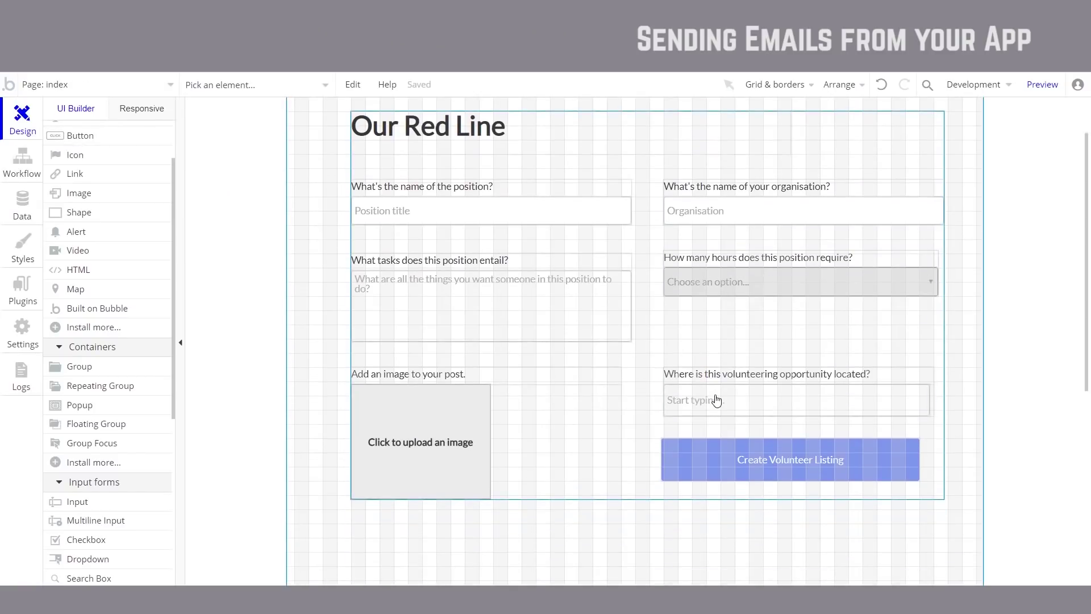
click(941, 188)
drag(942, 187, 926, 310)
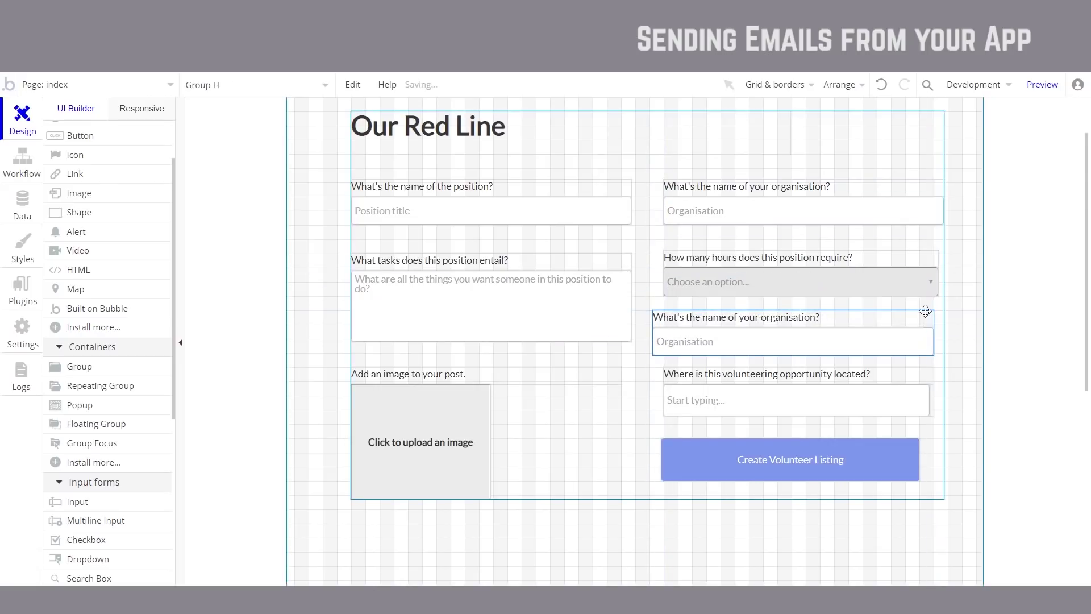
Step: Relabel the copied question 'Your email' and set its input placeholder to an example email address
double_click(822, 321)
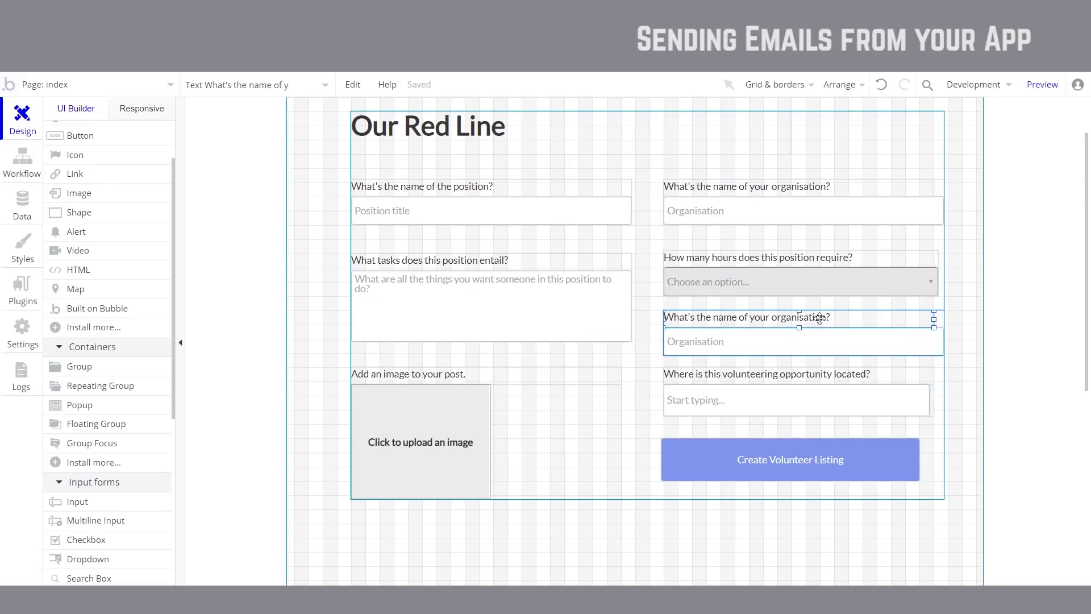
text(Your email)
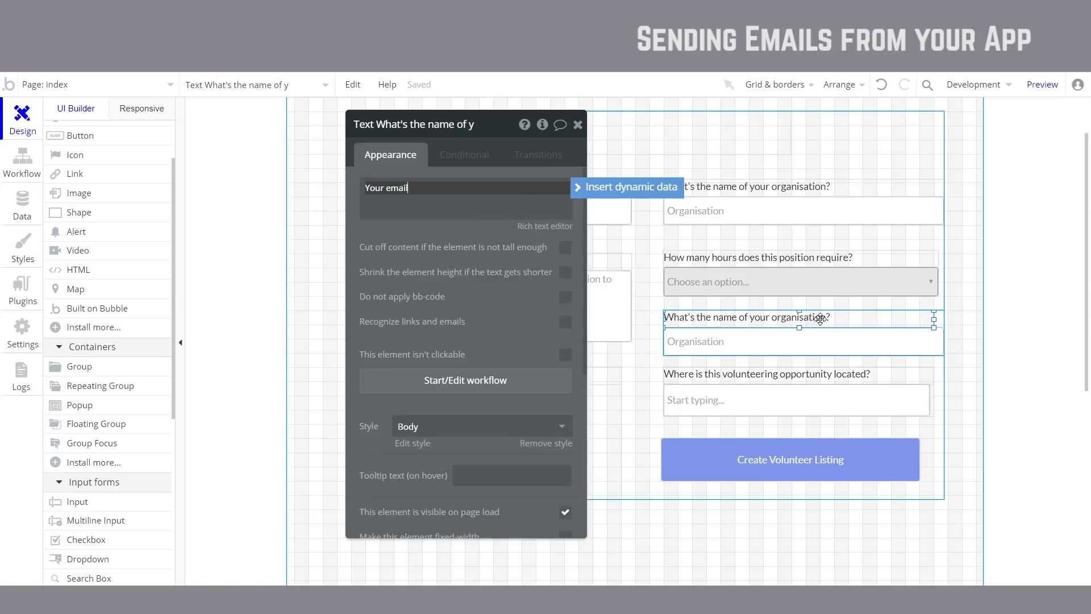
click(784, 347)
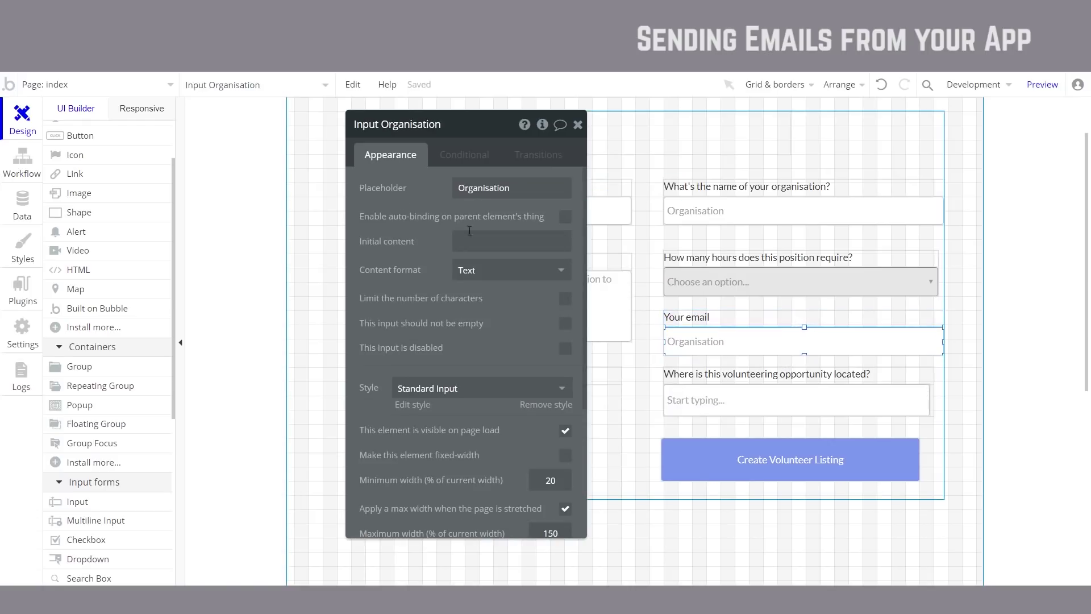
double_click(484, 187)
text(bo)
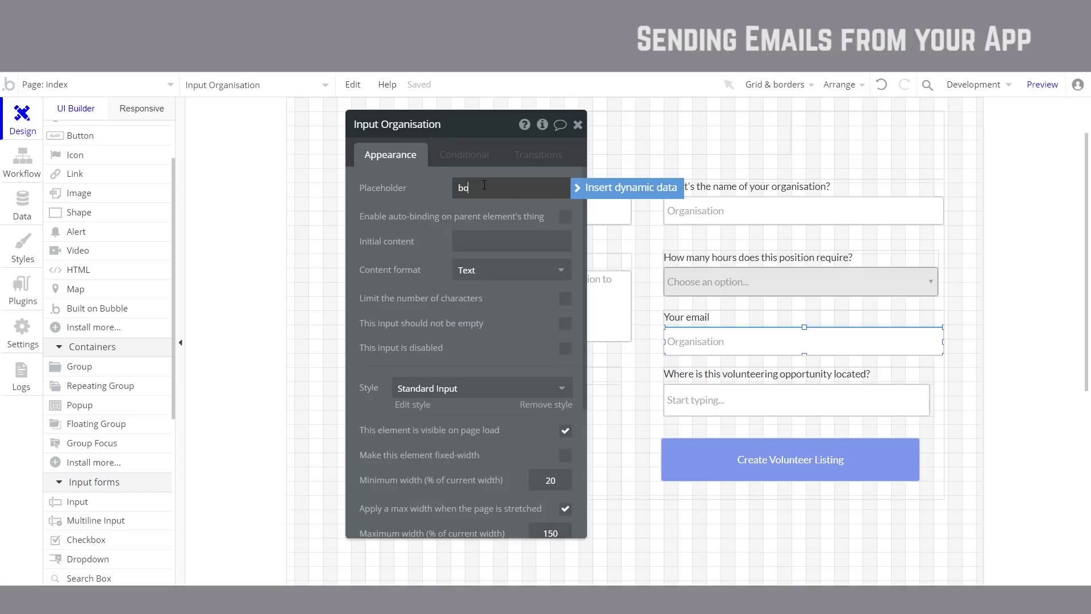
text(b@examplemail.com)
key(Escape)
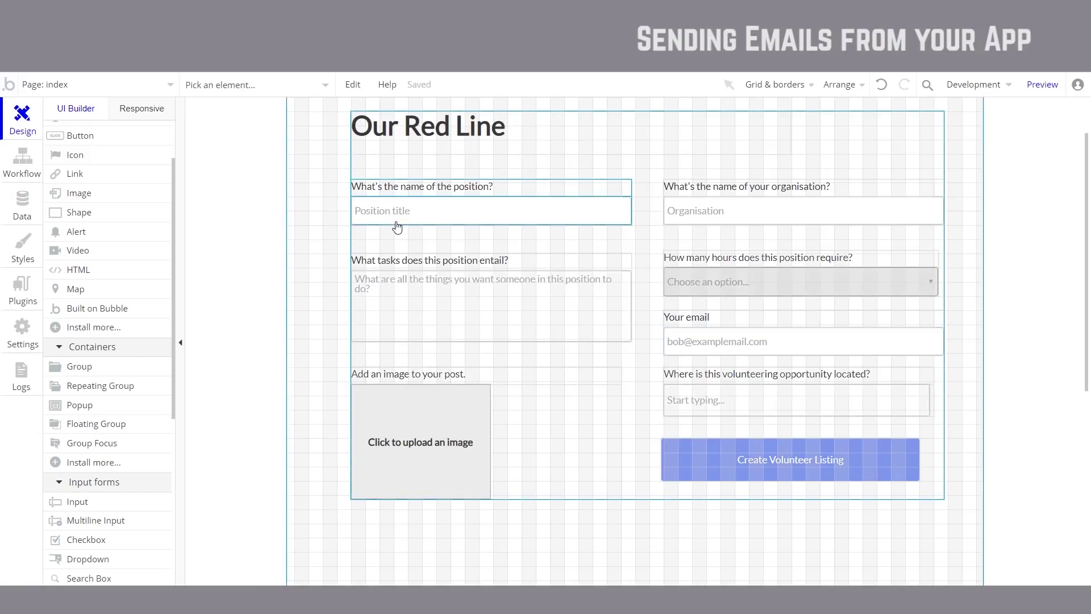
Step: Preview the app, return to the editor, and open the Create Volunteer Listing button's properties
key(ctrl+Tab)
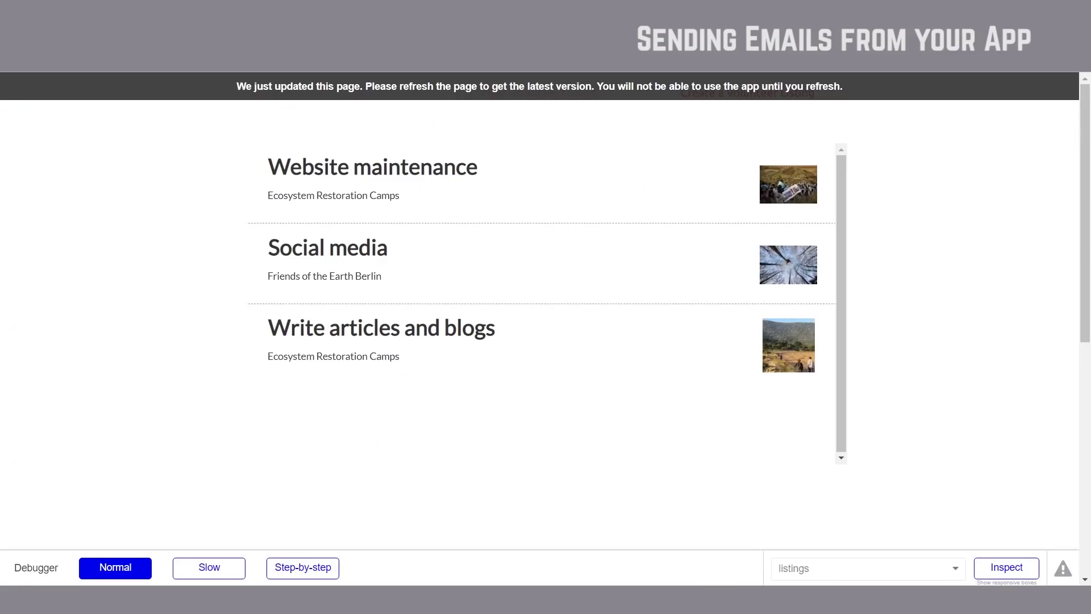
key(ctrl+shift+Tab)
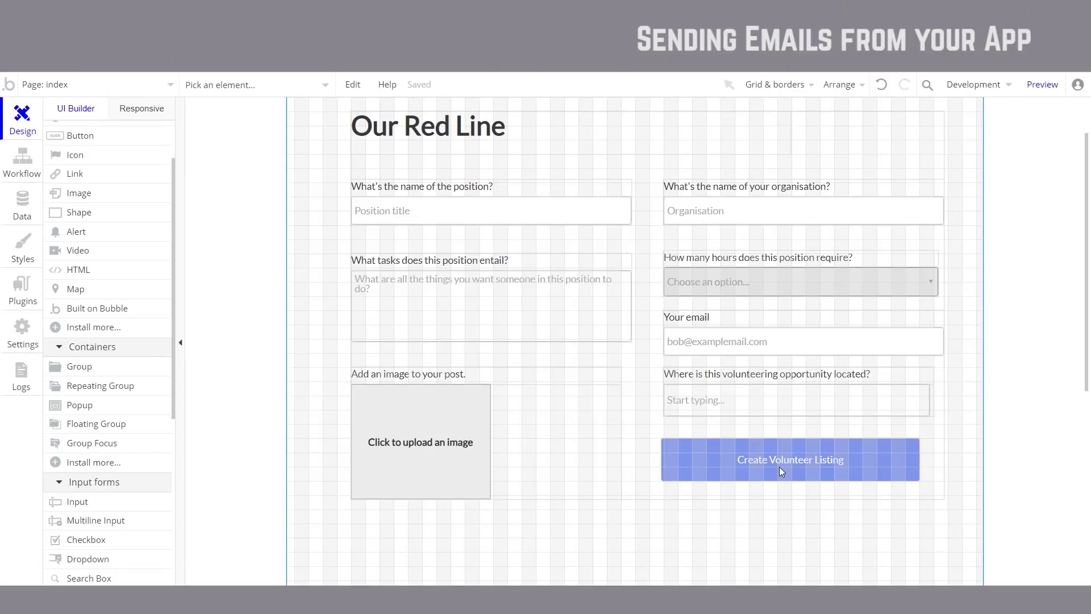
scroll(782, 471, down, 3)
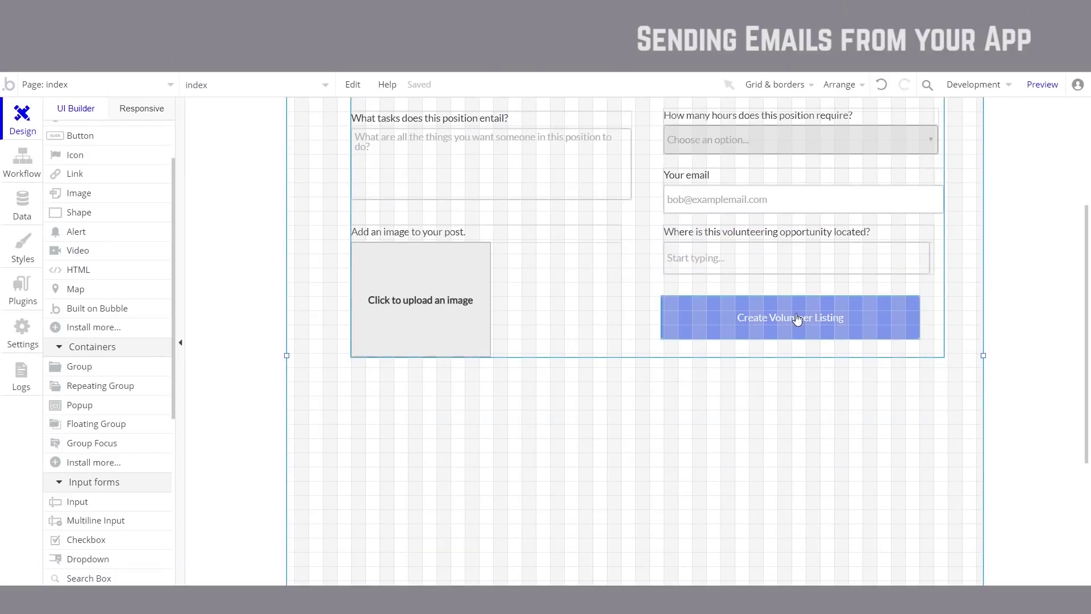
click(797, 318)
double_click(798, 319)
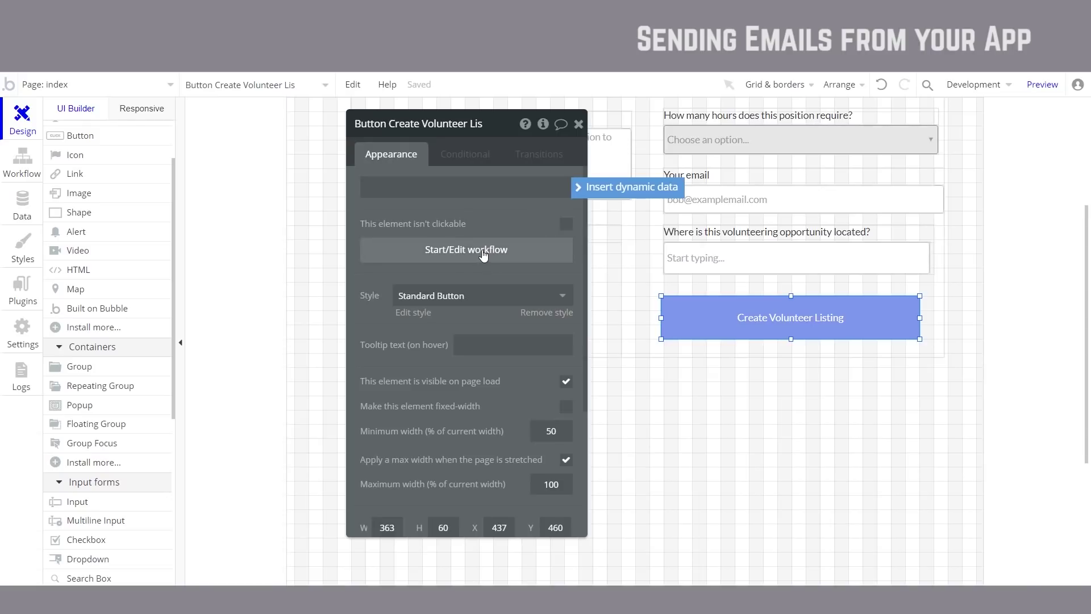
Step: Open the button's Create a new listing action and start adding a new listing field
click(459, 250)
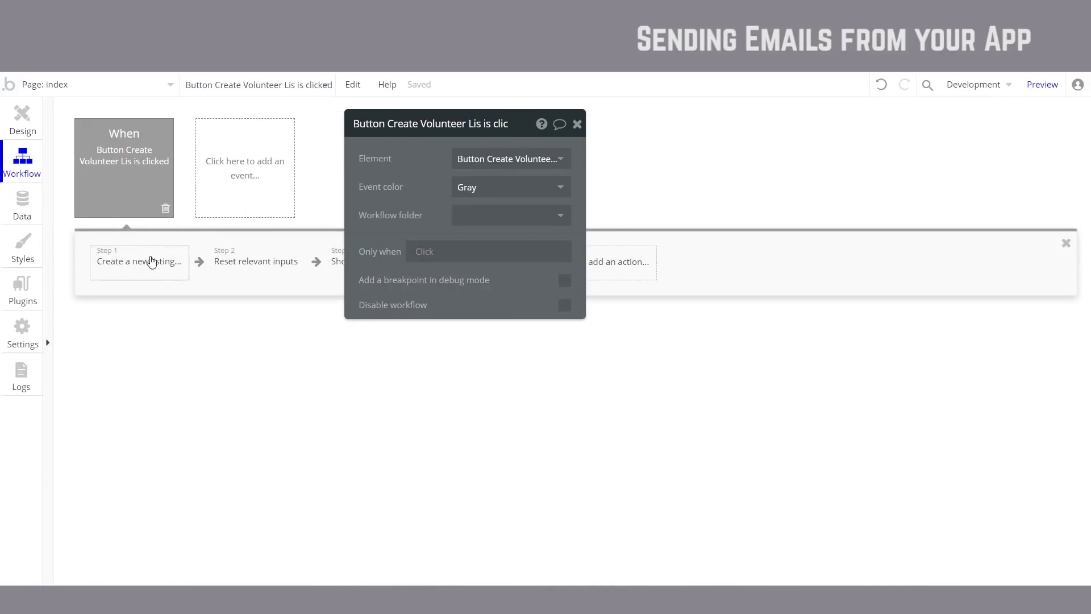
click(151, 264)
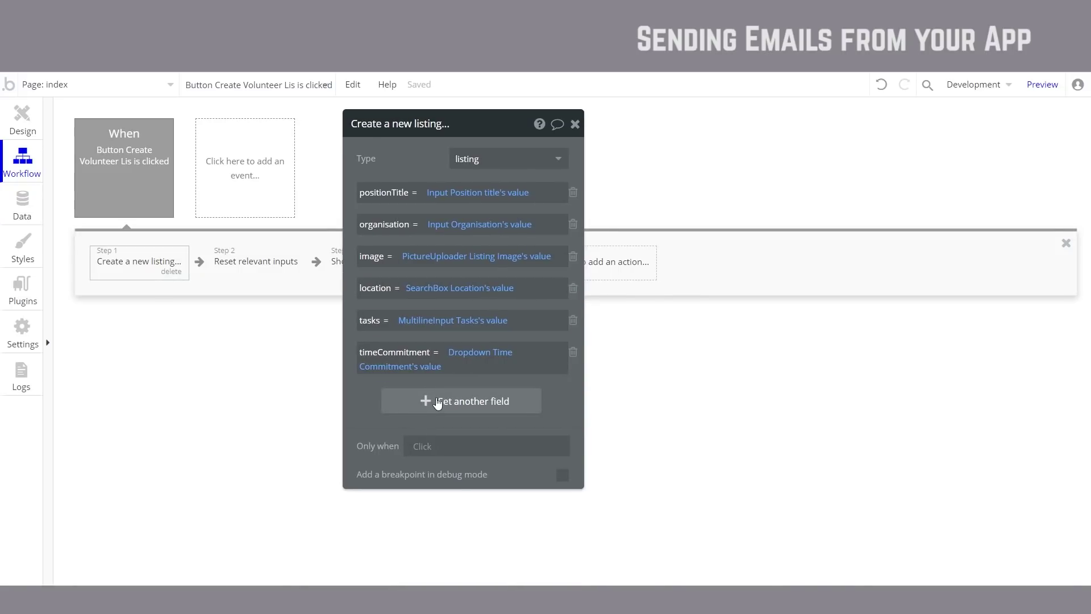
click(435, 401)
click(367, 385)
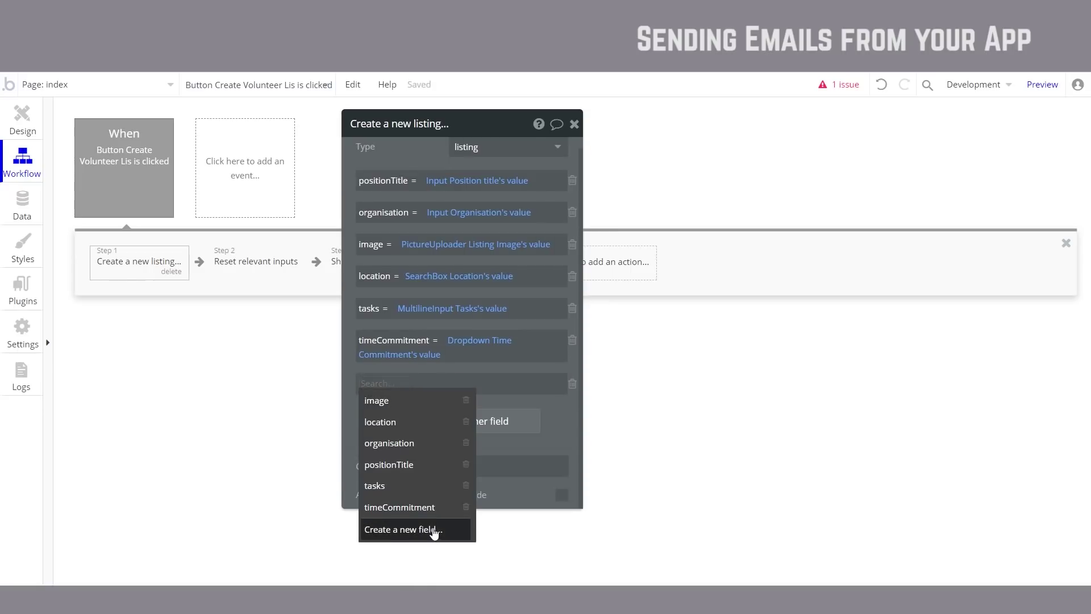
click(435, 532)
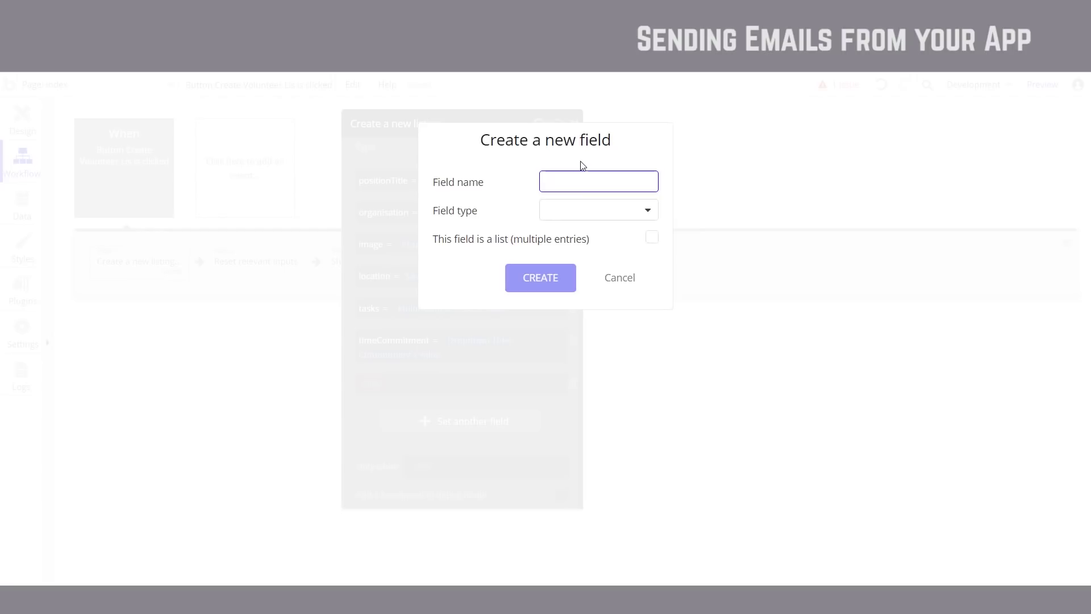
Step: Create a text field named email on listings, add it to the action, and return to Design
text(email)
click(570, 211)
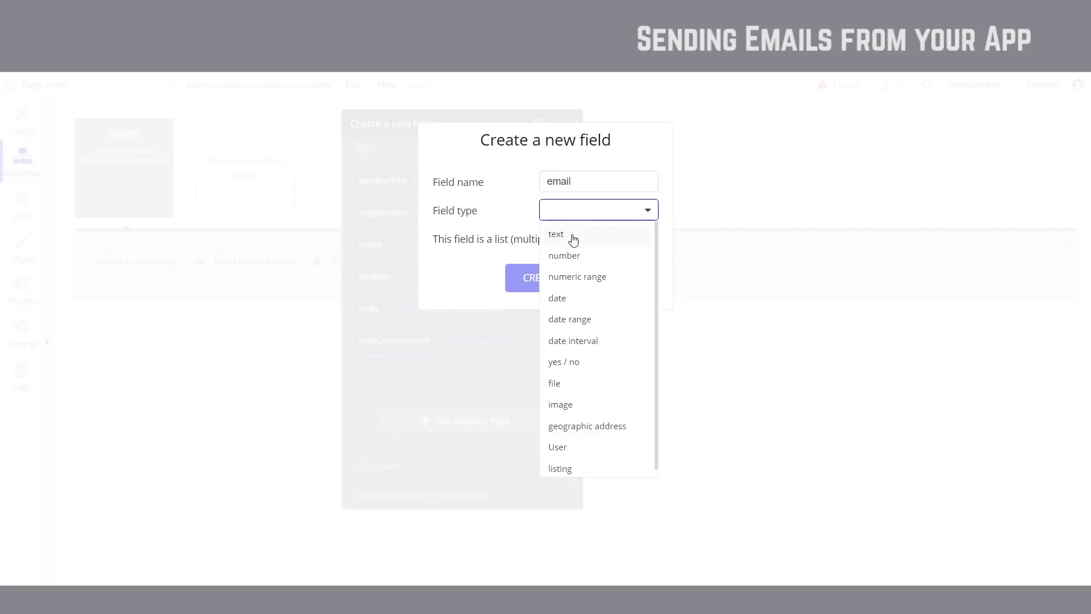
click(570, 238)
click(556, 282)
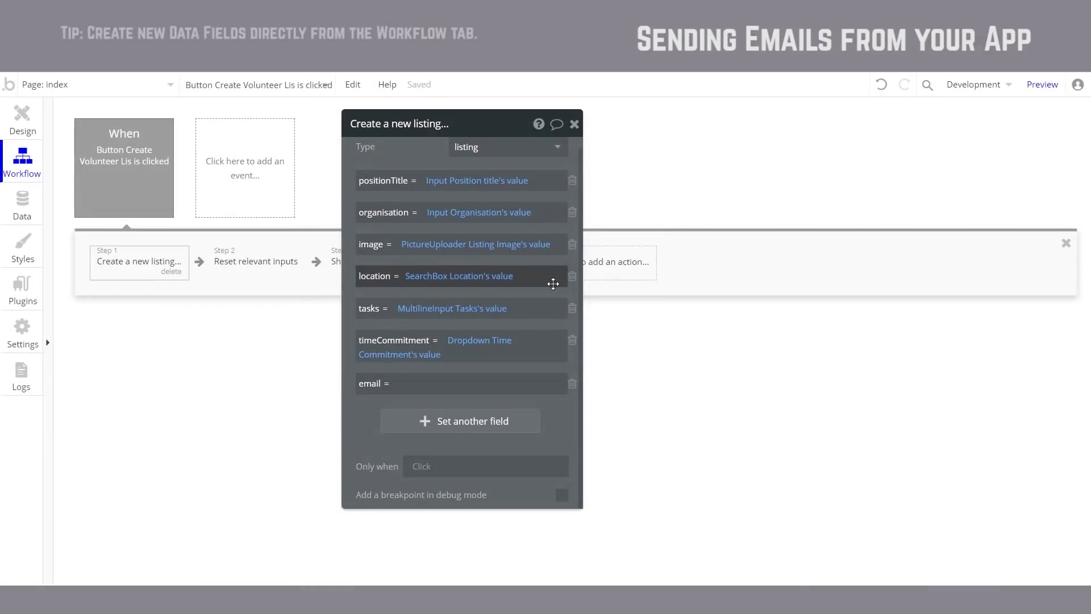
click(434, 383)
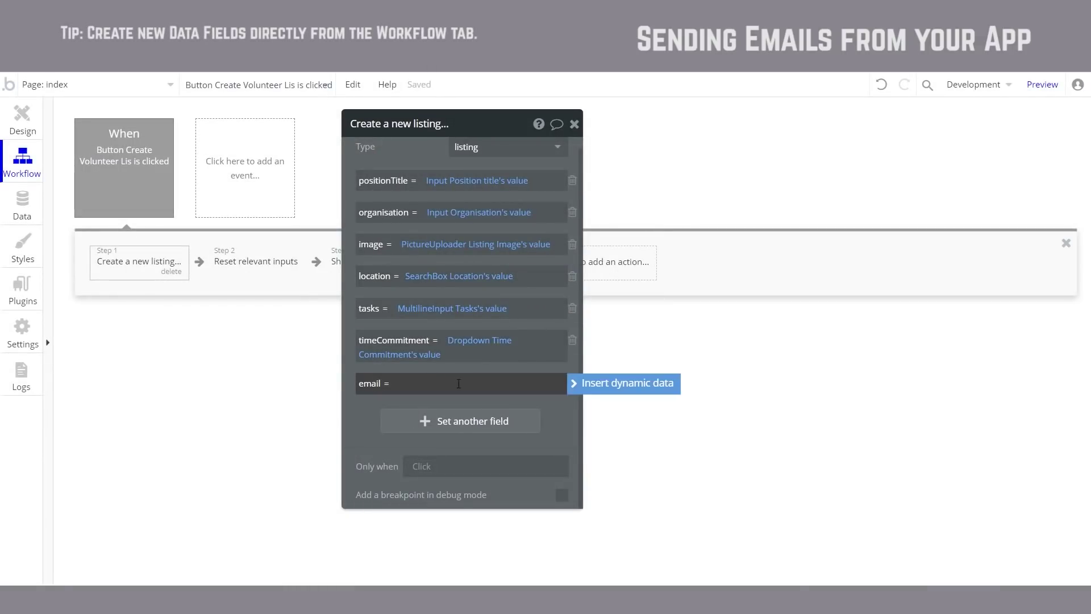
click(7, 126)
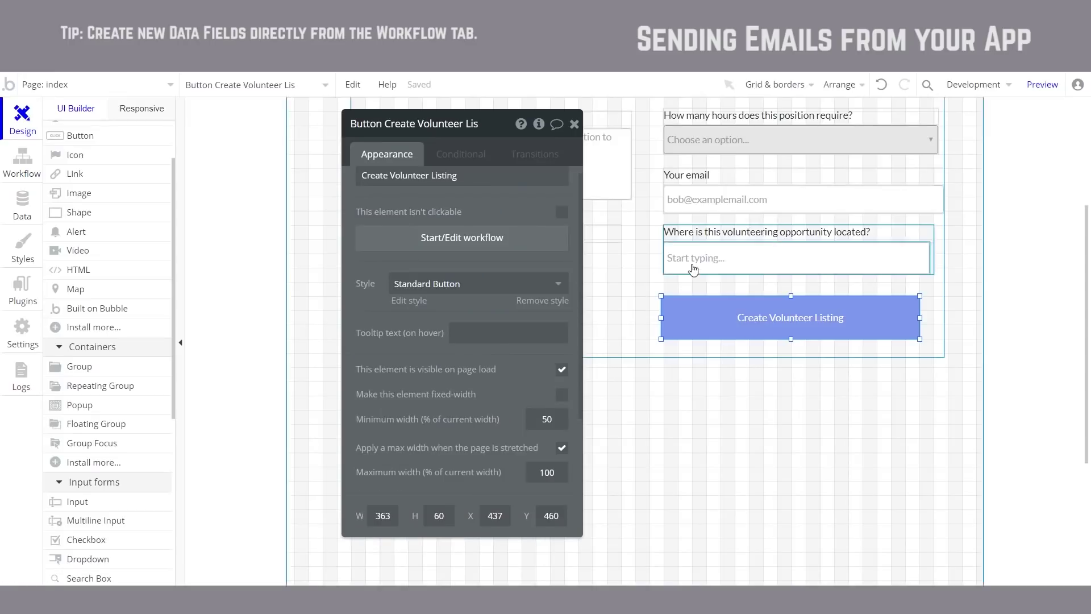
Step: Rename the Your email input element to 'Input email'
click(761, 201)
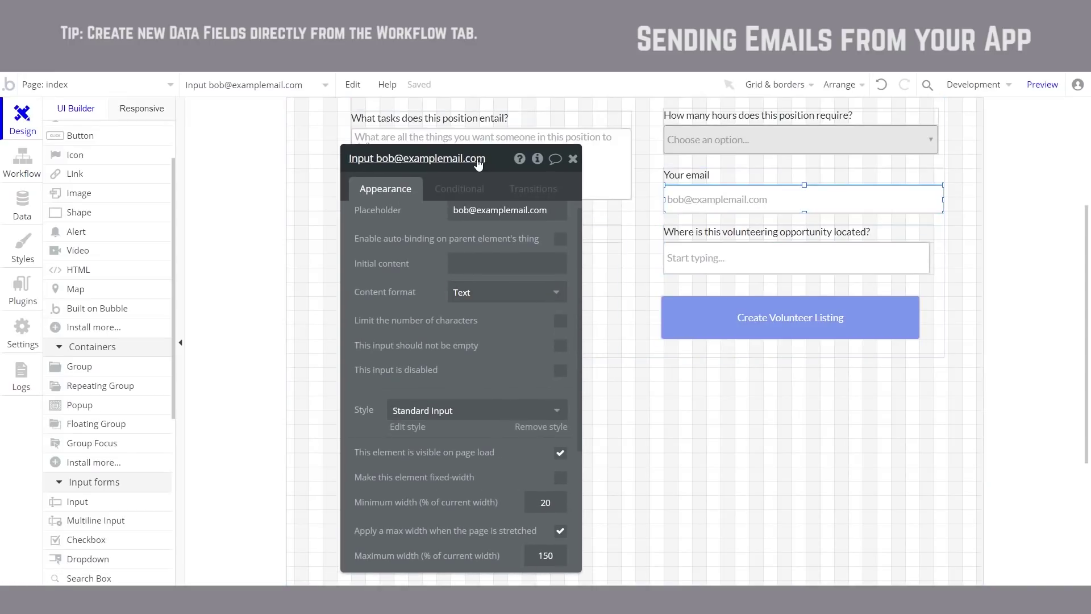
click(484, 159)
drag(486, 158, 376, 158)
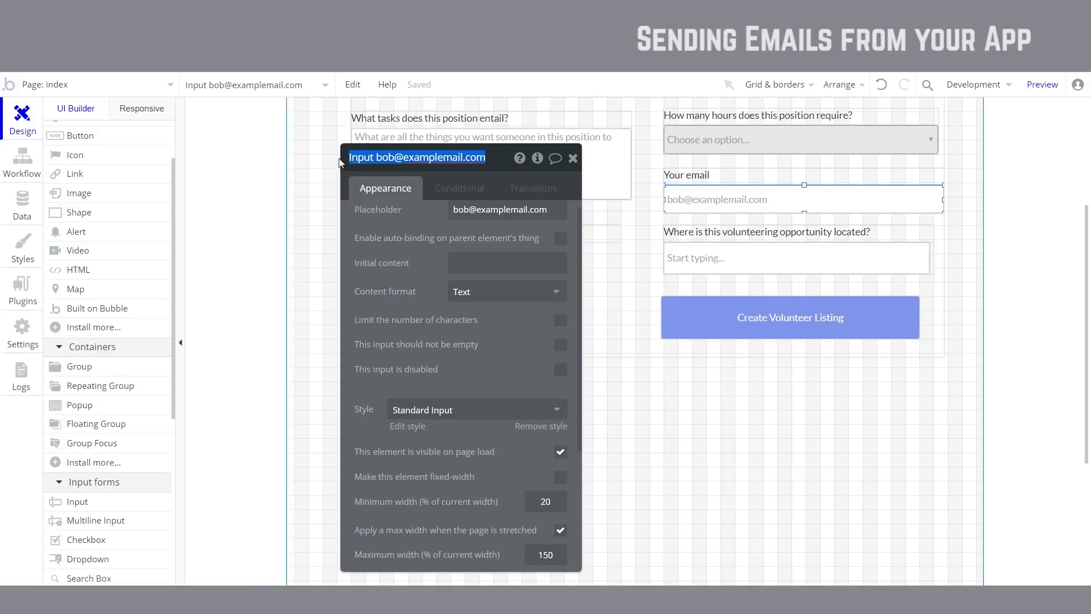
key(BackSpace)
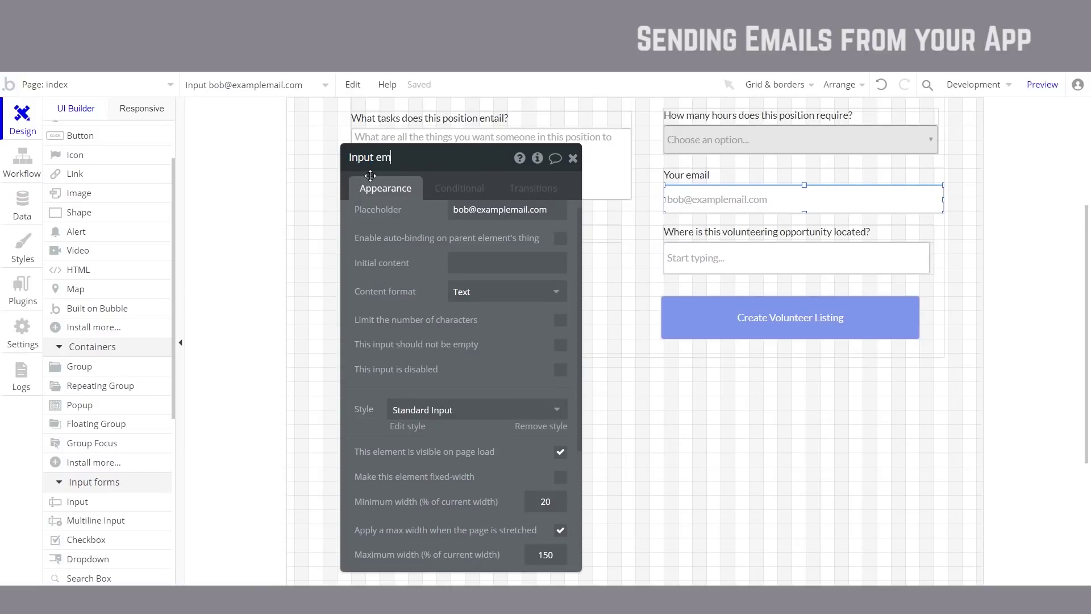
key(Return)
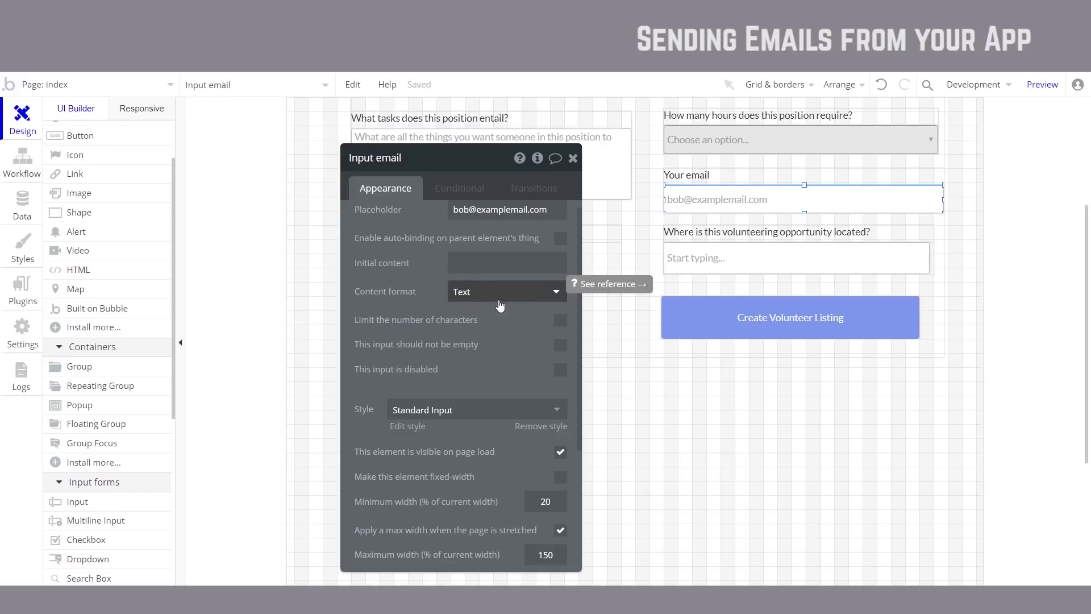
Step: Set the input's content format to Email, then reload the preview and open the create-listing page
click(514, 300)
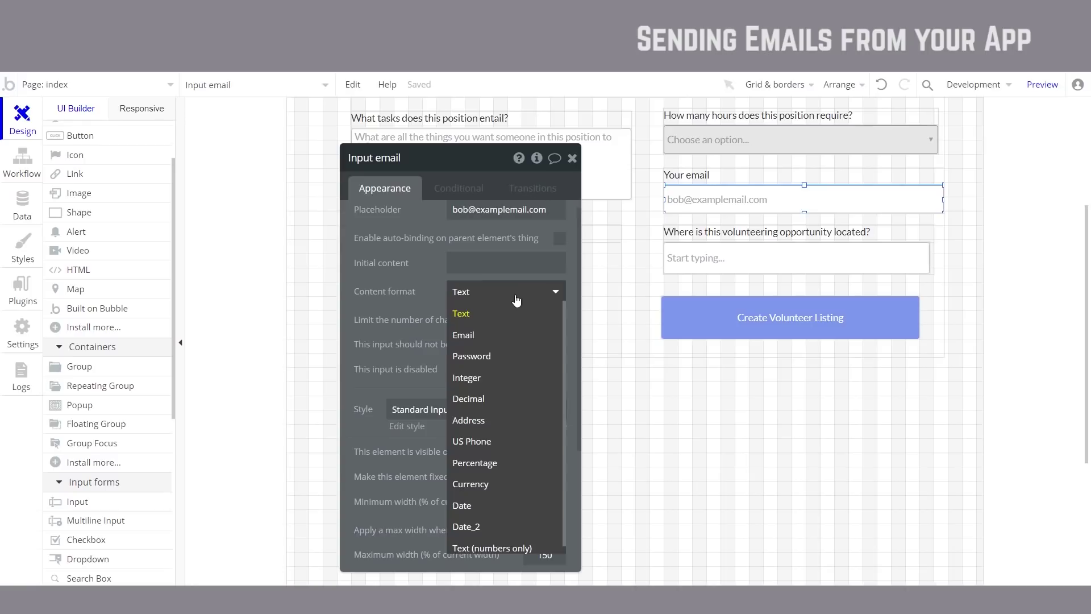
click(494, 342)
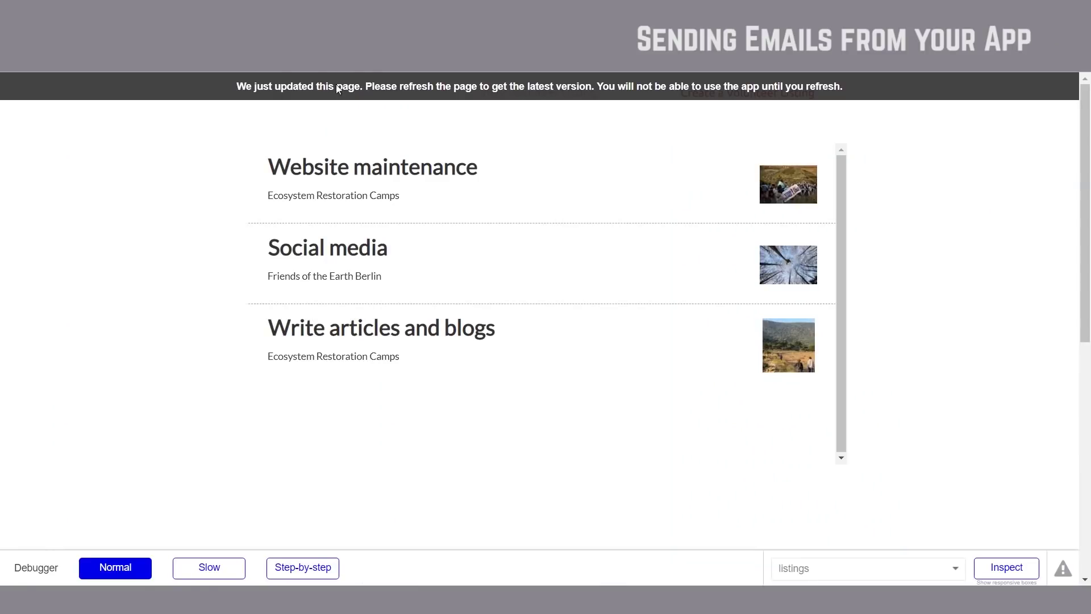
click(337, 90)
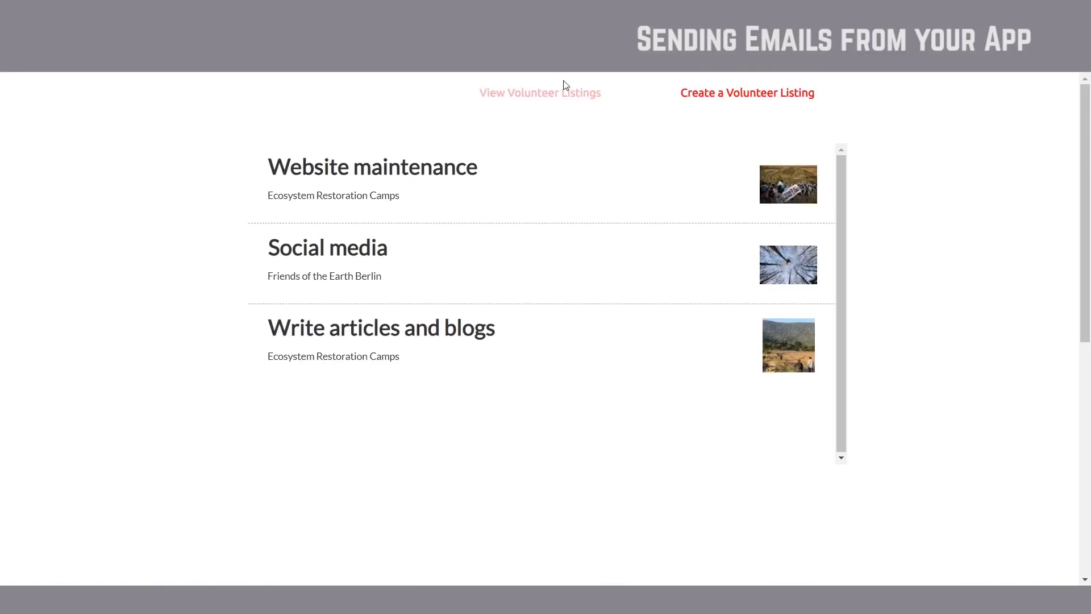
click(549, 95)
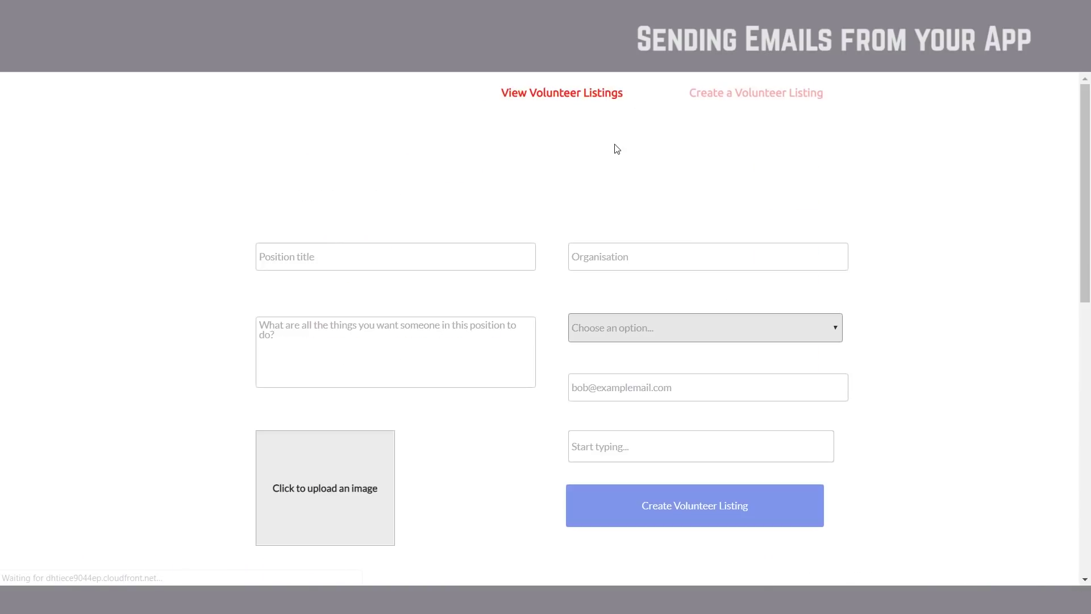
Step: Enter an email address without @ in Your email and check the validation message
click(650, 388)
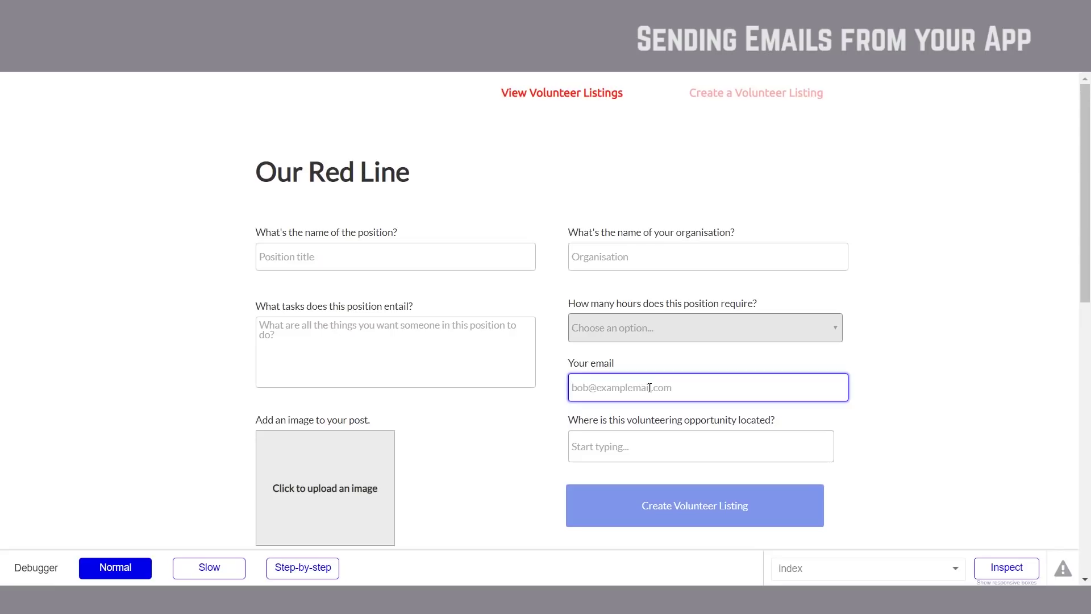
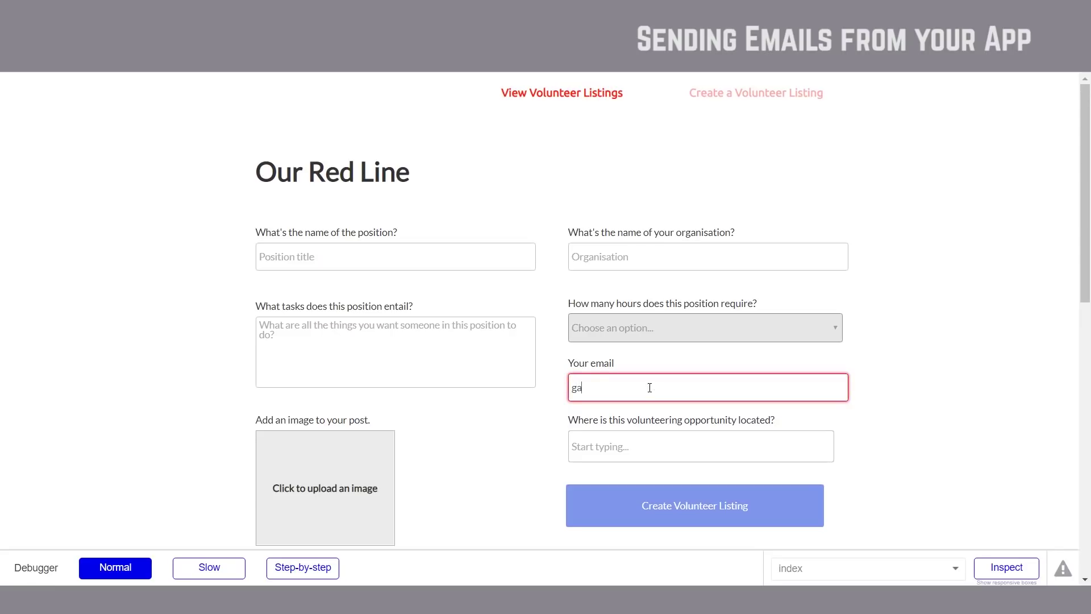
click(708, 451)
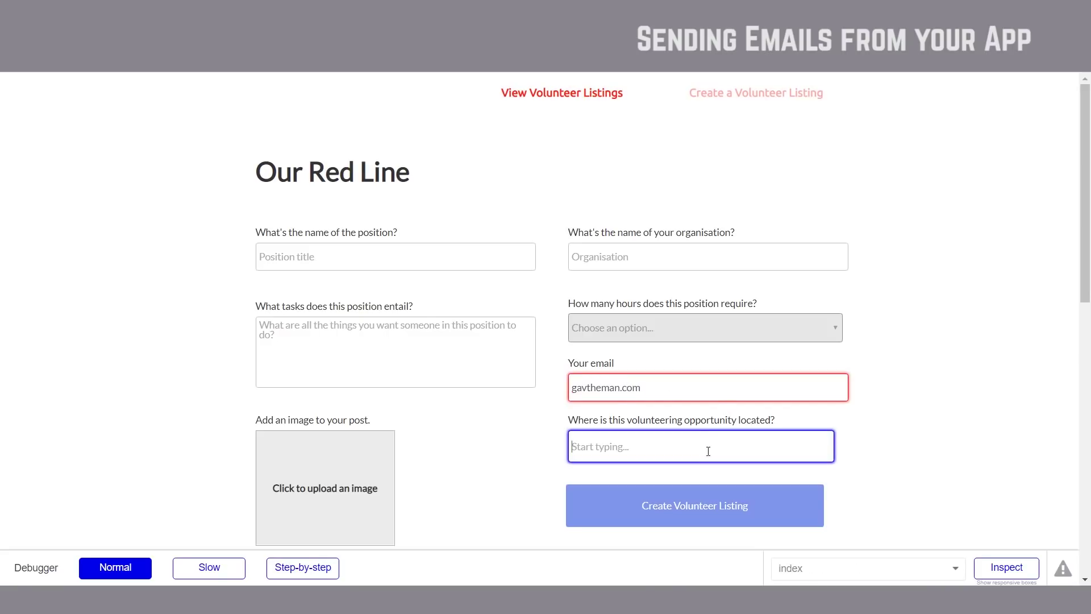
click(679, 387)
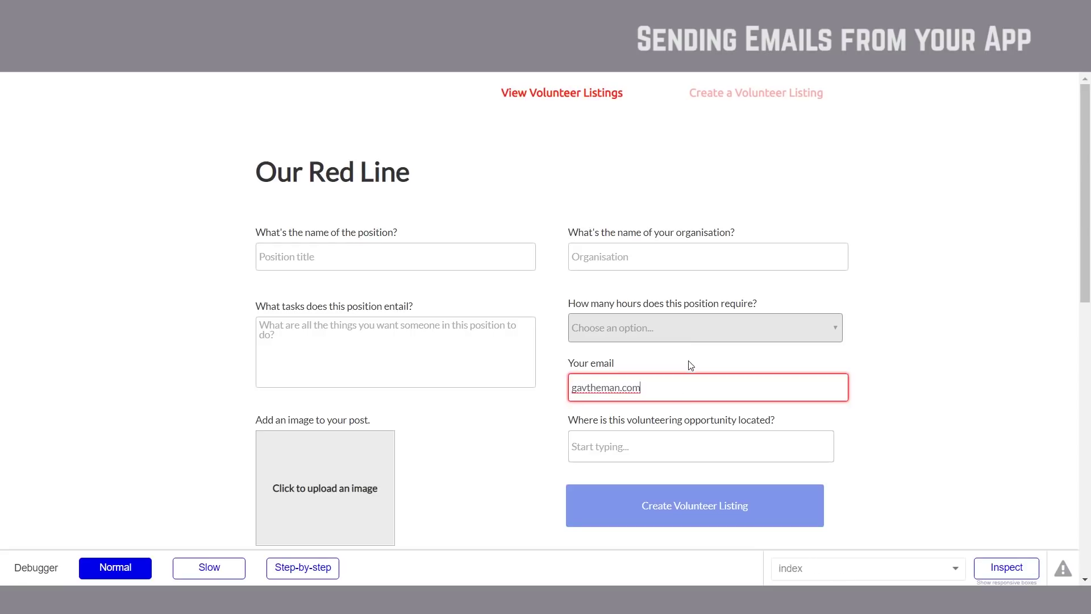
click(680, 387)
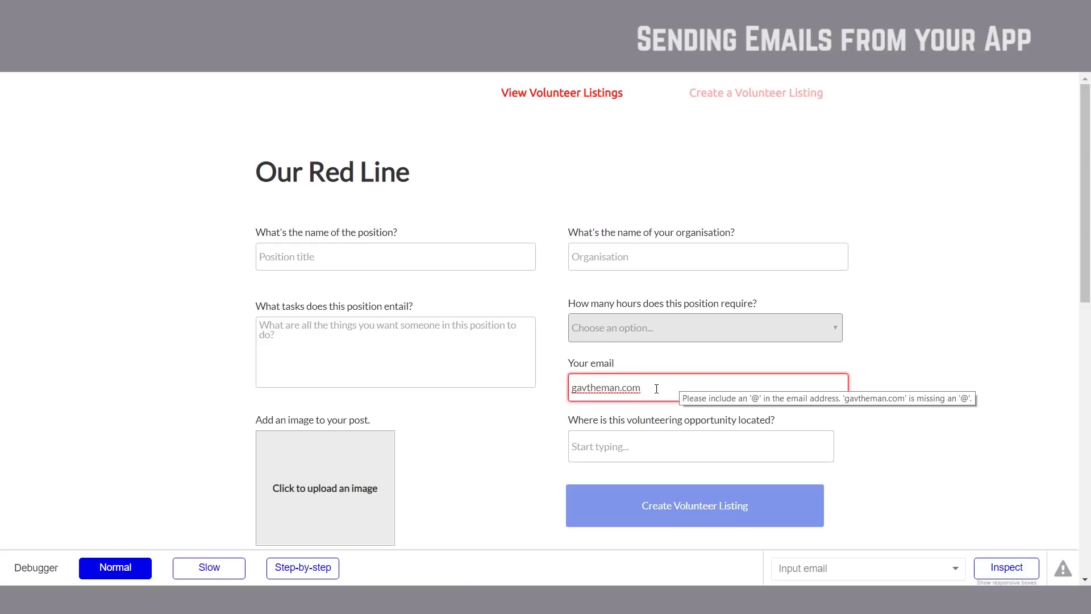
scroll(657, 389, down, 3)
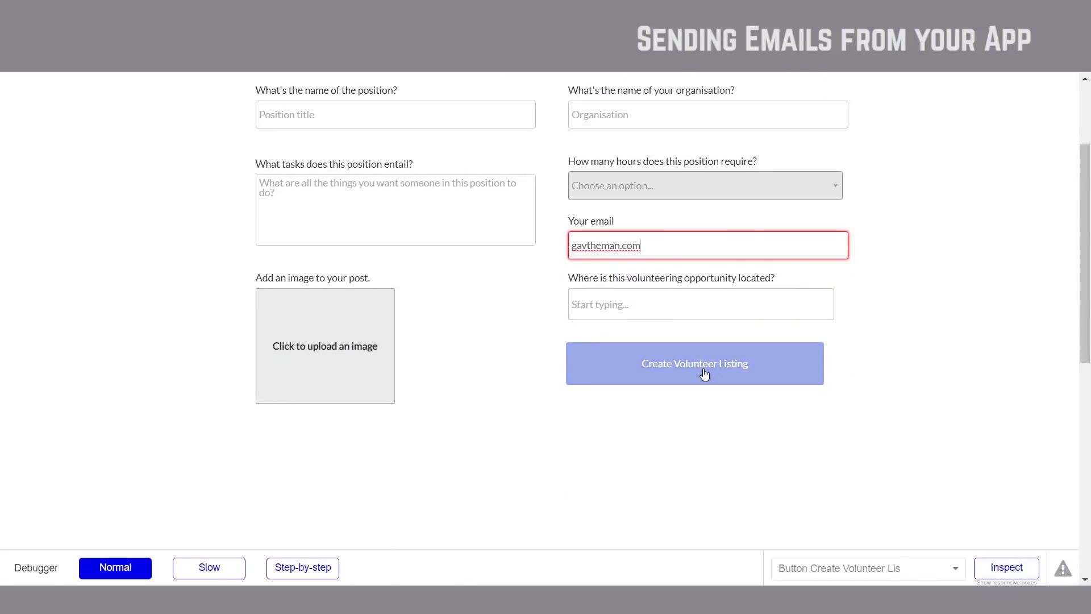
Step: Insert the missing @ into the address and confirm the red invalid border clears
click(659, 245)
key(shift+Home)
key(shift+Right)
key(shift+Right)
key(shift+Right)
key(shift+Right)
key(shift+Right)
key(Left)
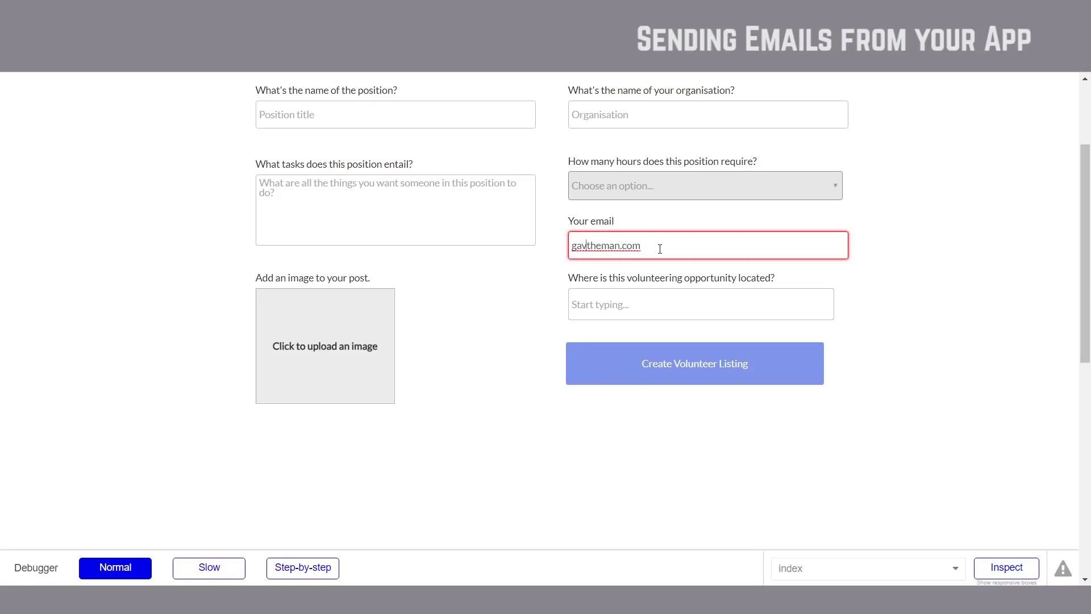
text(@)
key(Tab)
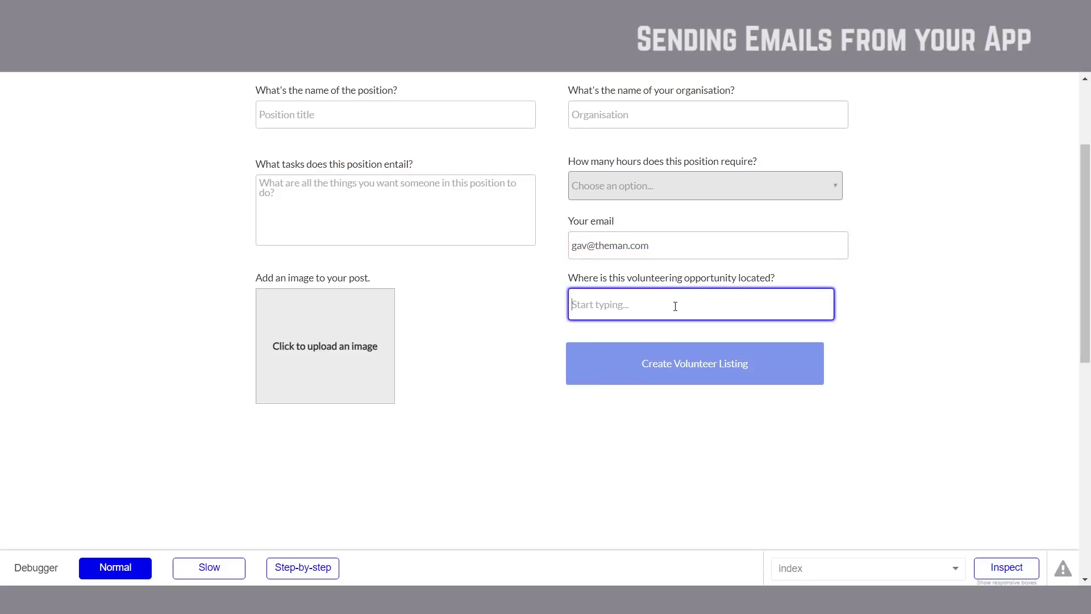
click(647, 250)
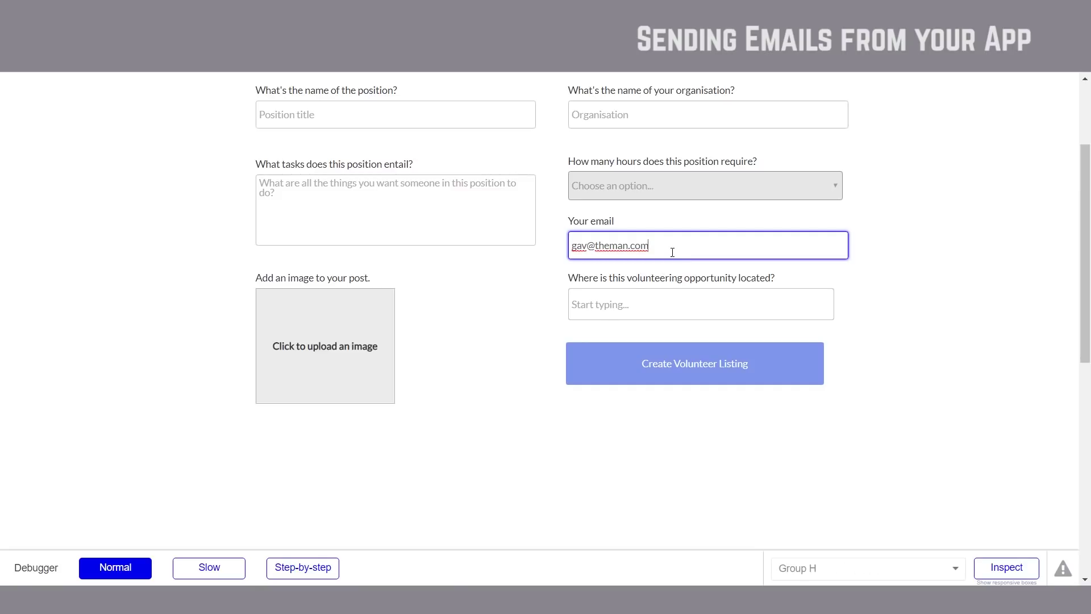
click(651, 293)
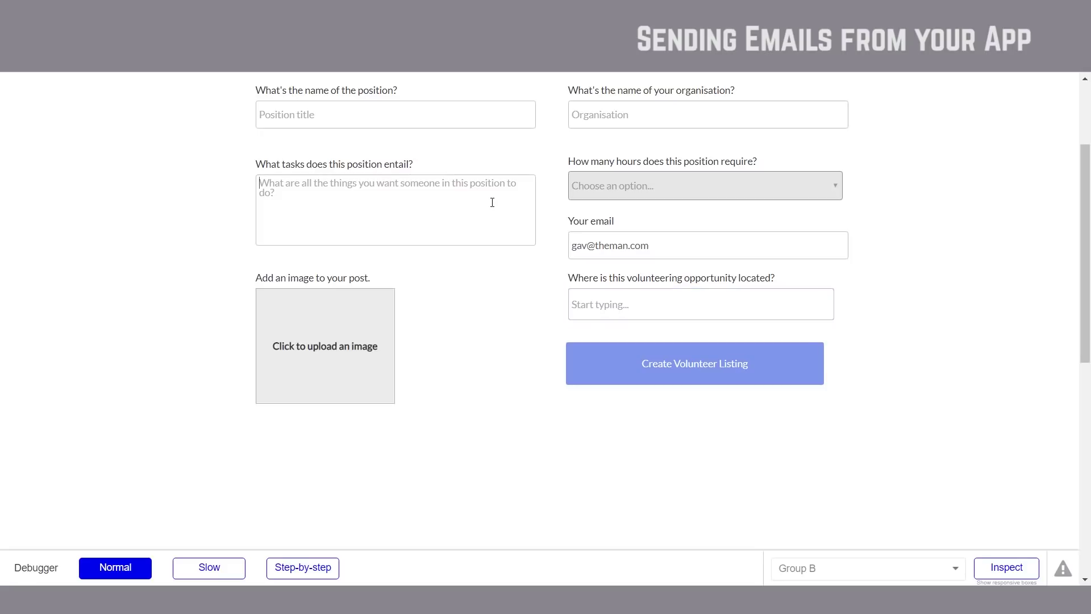
click(654, 245)
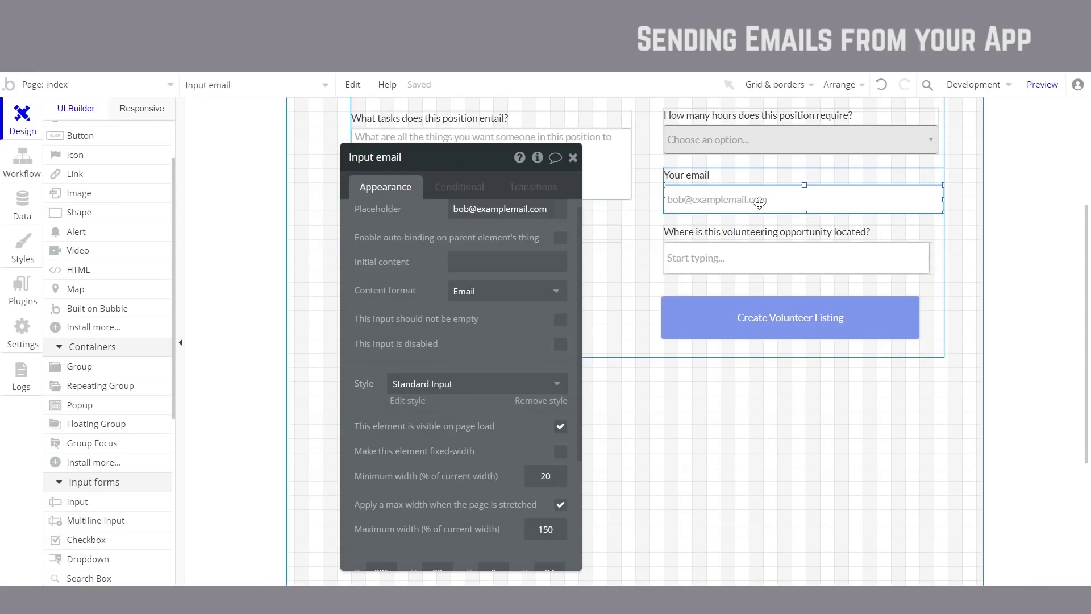
click(407, 402)
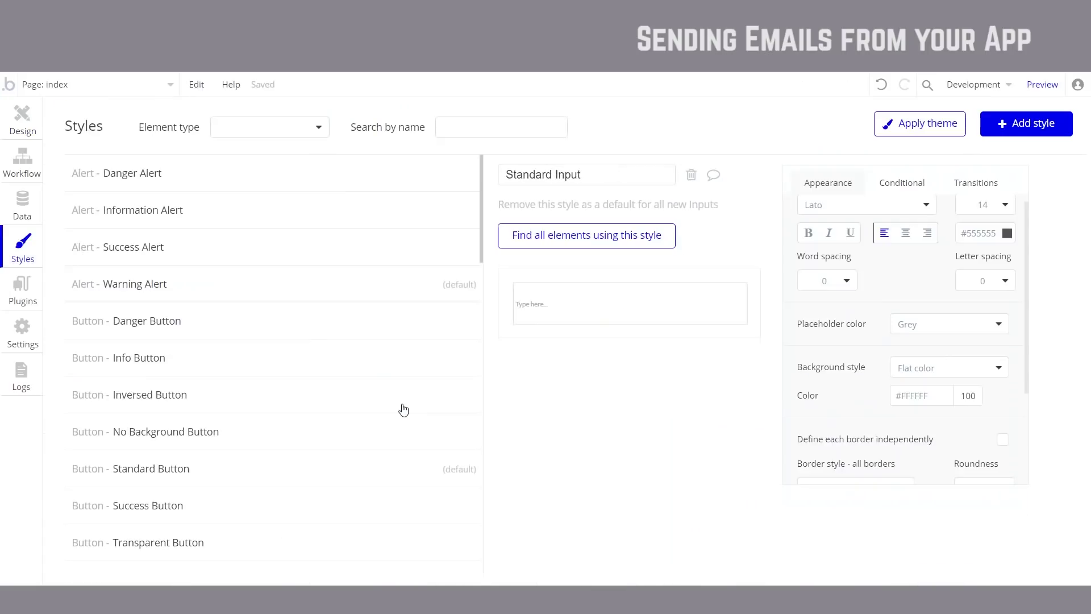
click(921, 182)
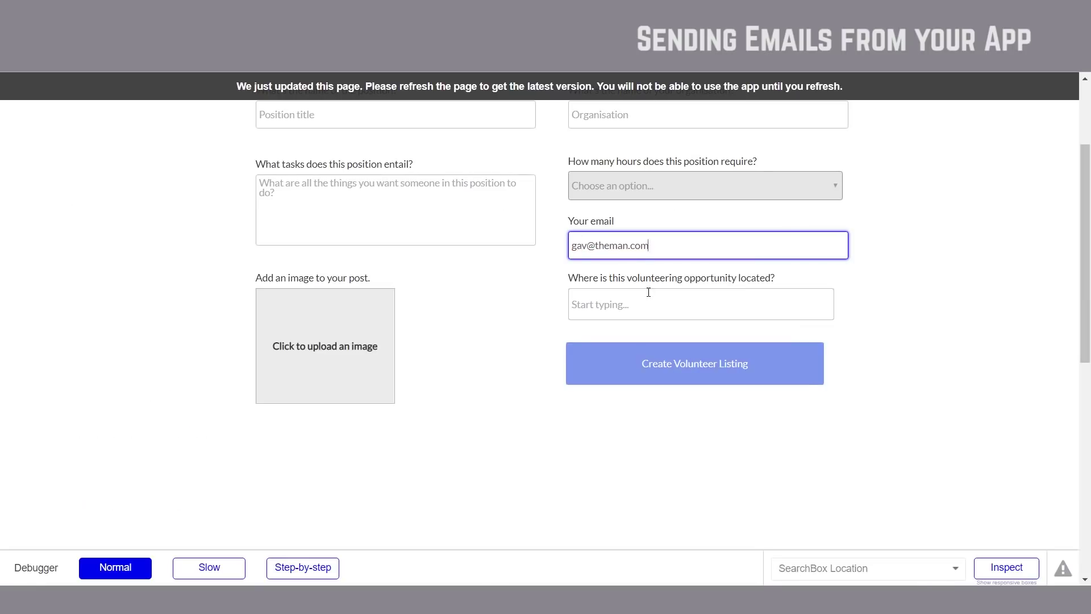
click(649, 293)
click(672, 236)
click(758, 302)
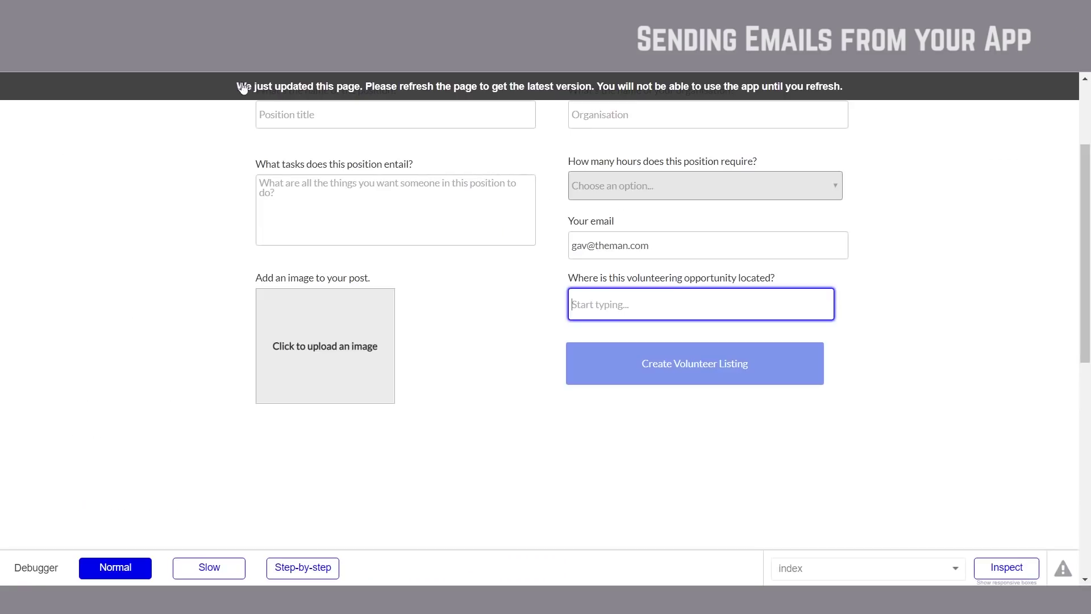
Step: Copy the Fundraising position and its task description from the Google Doc into the form
drag(256, 88, 259, 93)
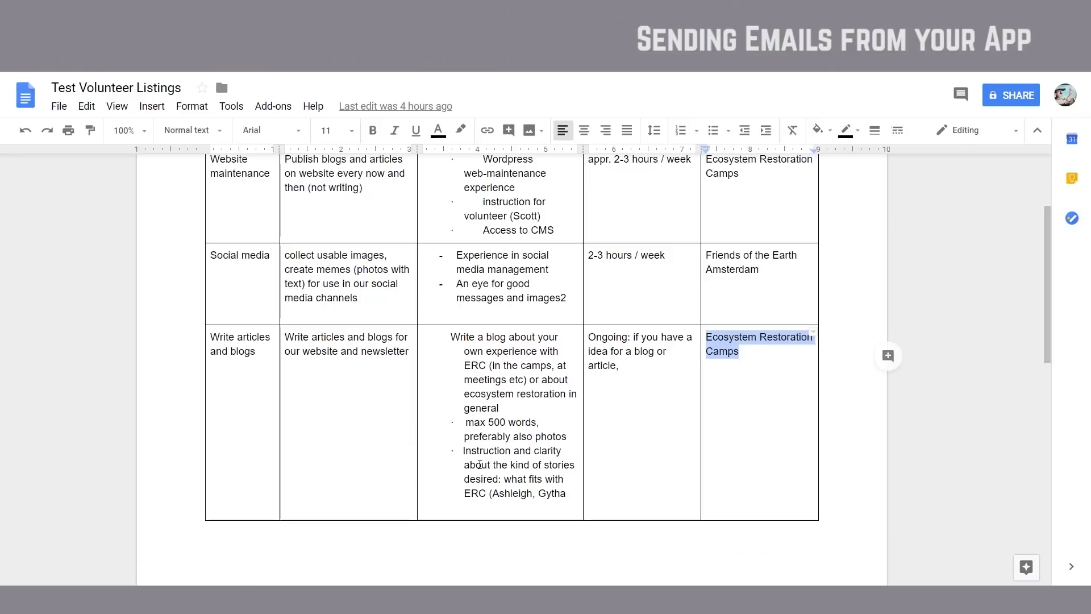
scroll(455, 424, down, 6)
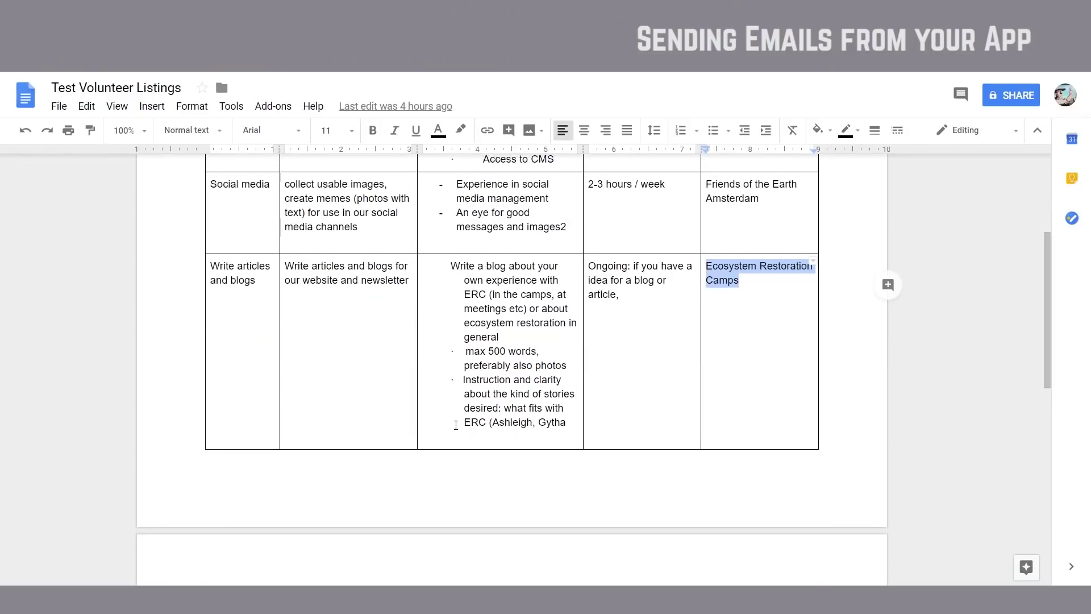
double_click(253, 332)
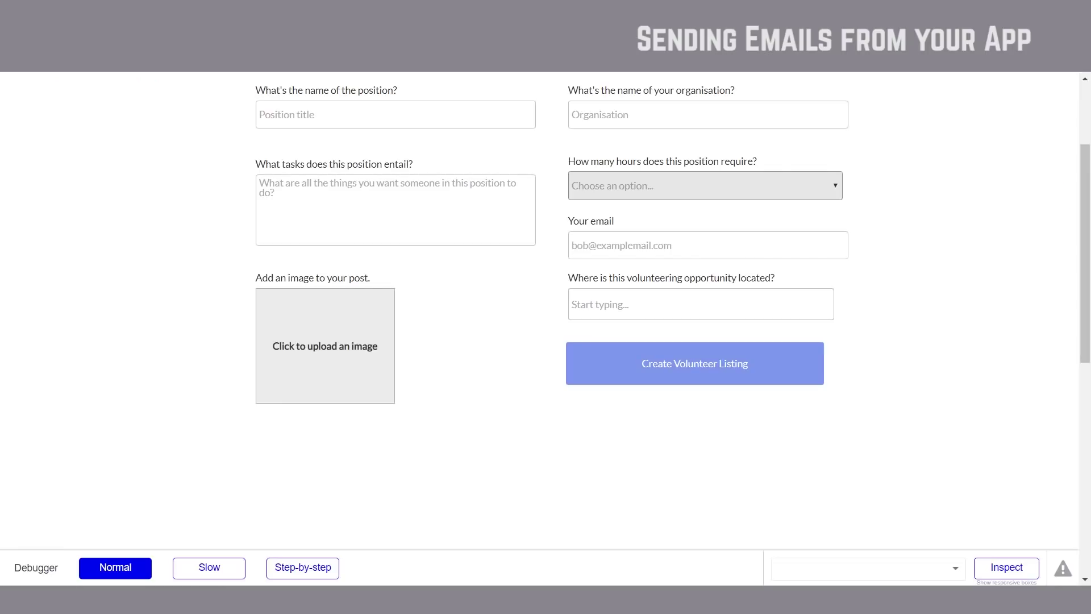
scroll(302, 193, up, 2)
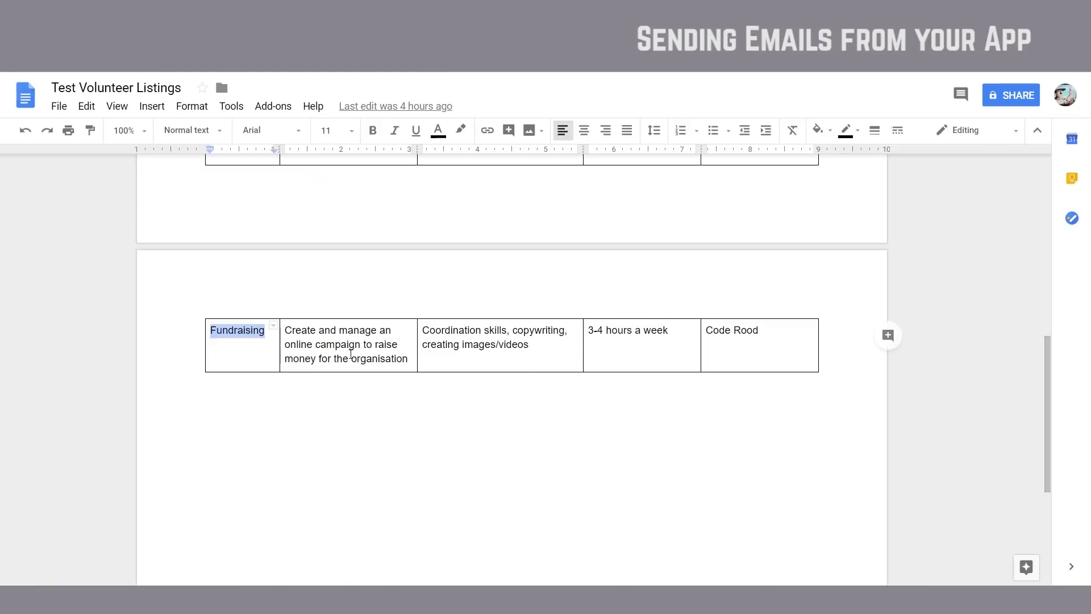
triple_click(351, 353)
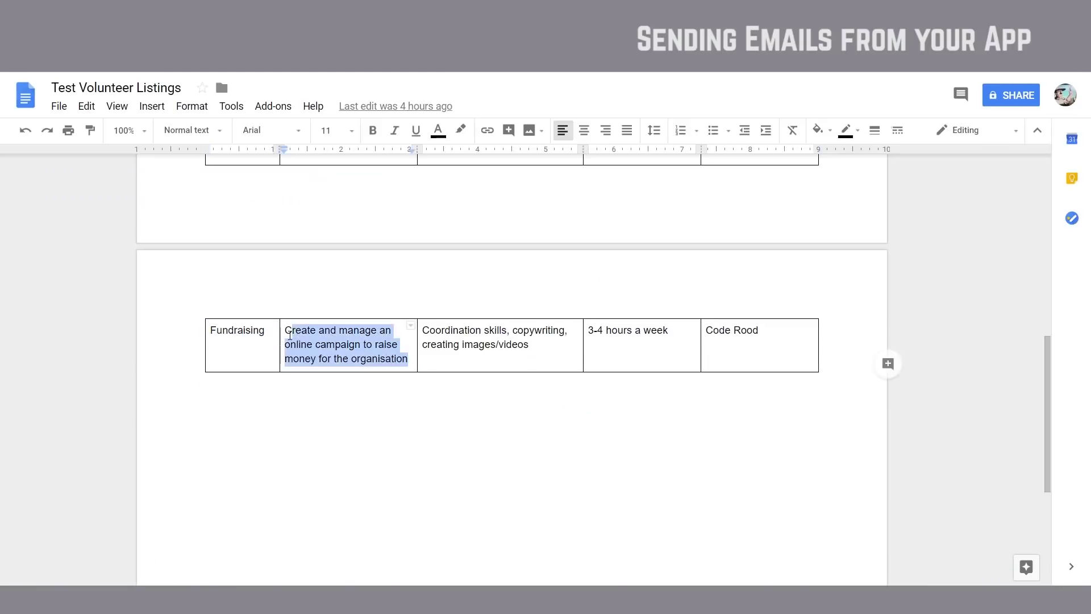
key(ctrl+c)
key(super+Tab)
click(317, 383)
key(ctrl+v)
key(alt+Tab)
Step: Paste Code Rood as the organisation and set required hours to Between 10-20 a week
drag(769, 332, 704, 330)
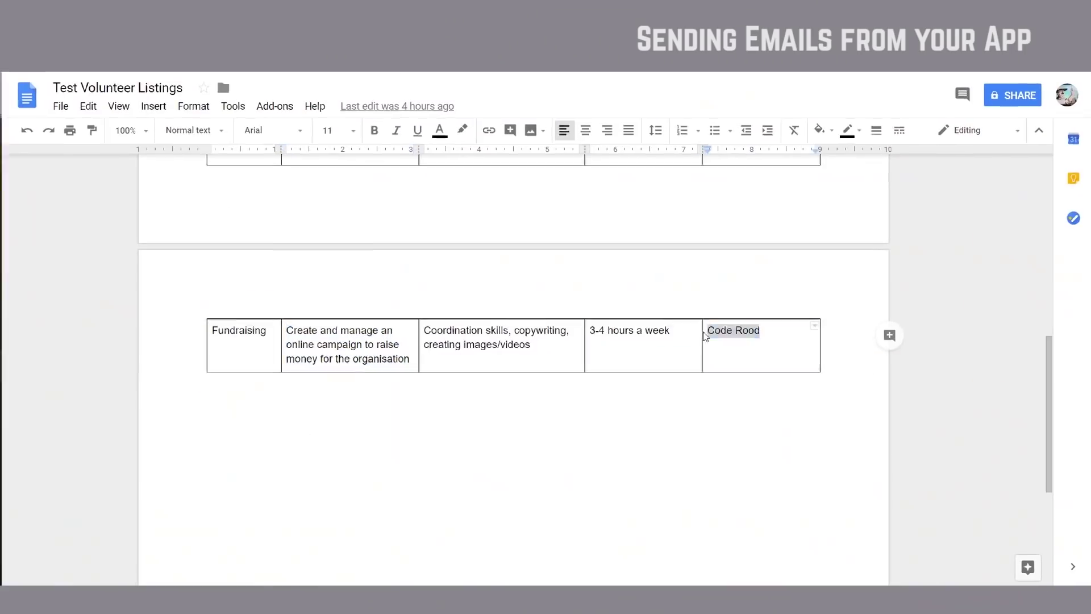
key(ctrl+c)
key(alt+Tab)
click(708, 186)
key(ctrl+v)
click(705, 256)
click(637, 317)
click(657, 320)
Step: Enter an example email, location Utrecht, Netherlands, attach a photo, and submit the listing
text(october17@example.com)
key(shift+Tab)
key(Tab)
click(721, 377)
scroll(682, 375, down, 1)
text(Utrecht)
click(586, 332)
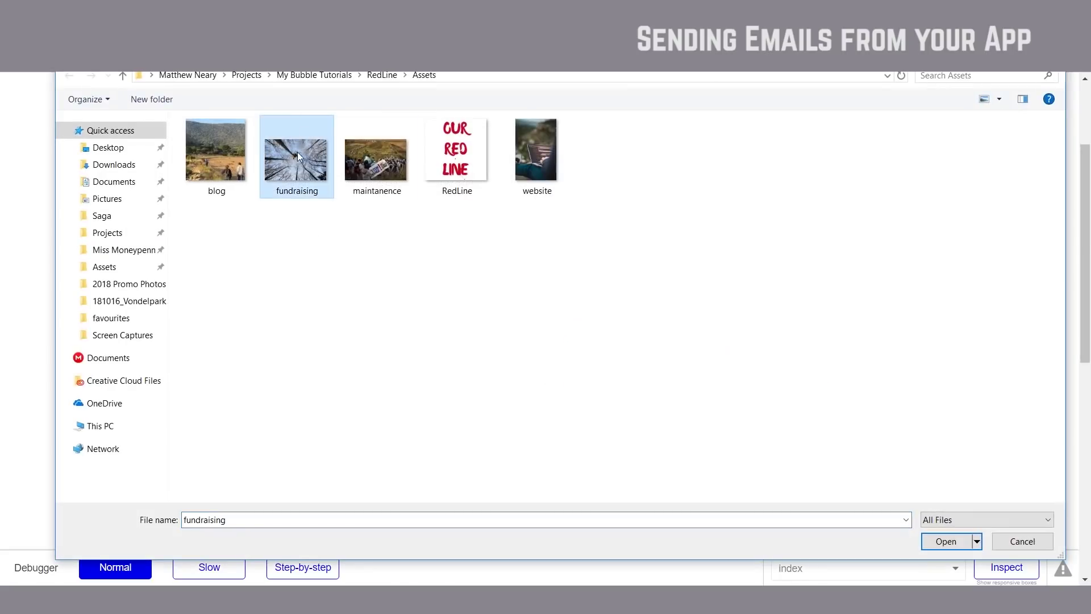
double_click(377, 152)
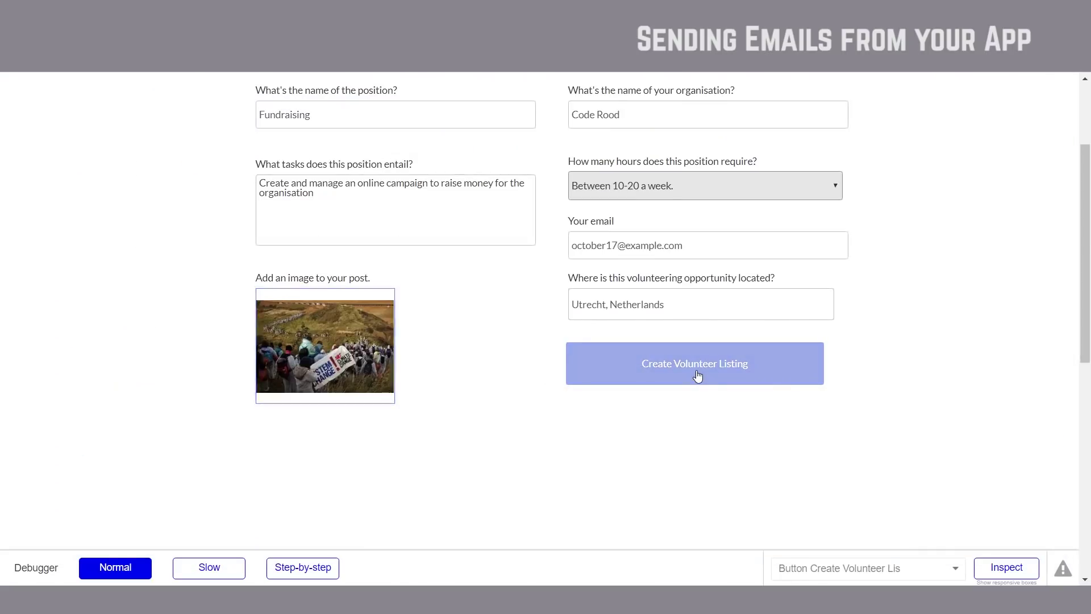
click(698, 376)
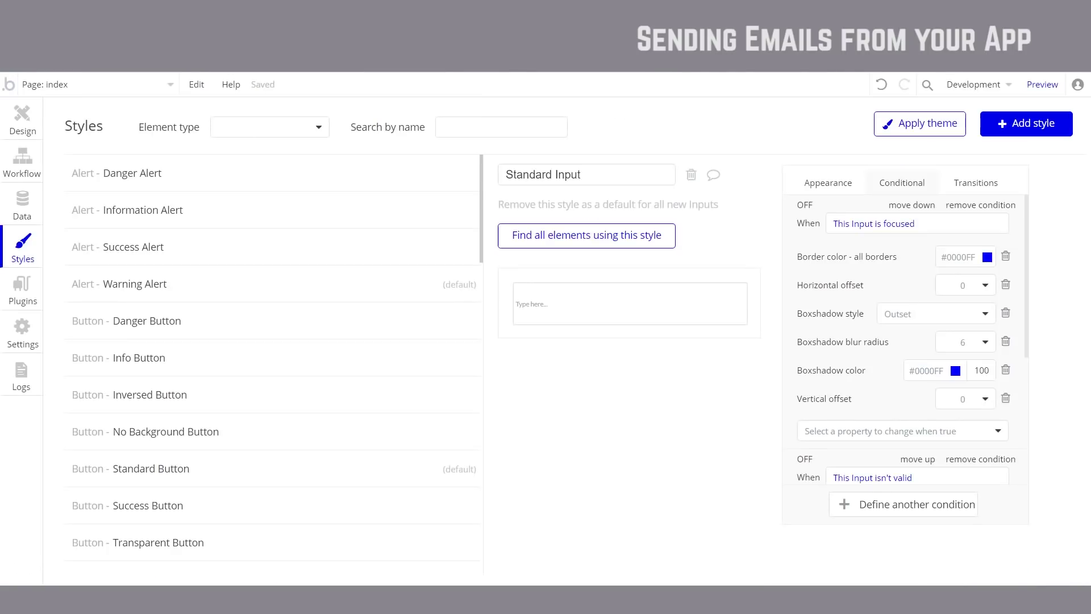
Step: Set the create-listing action's email to Input email's value, then refresh the App data listings table
click(26, 164)
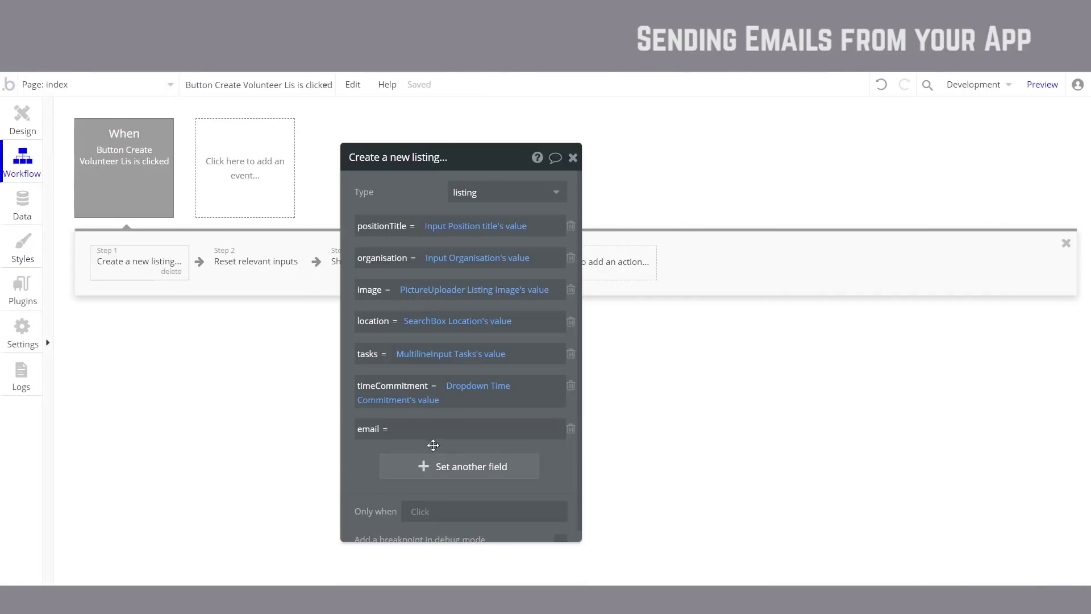
click(431, 430)
click(632, 435)
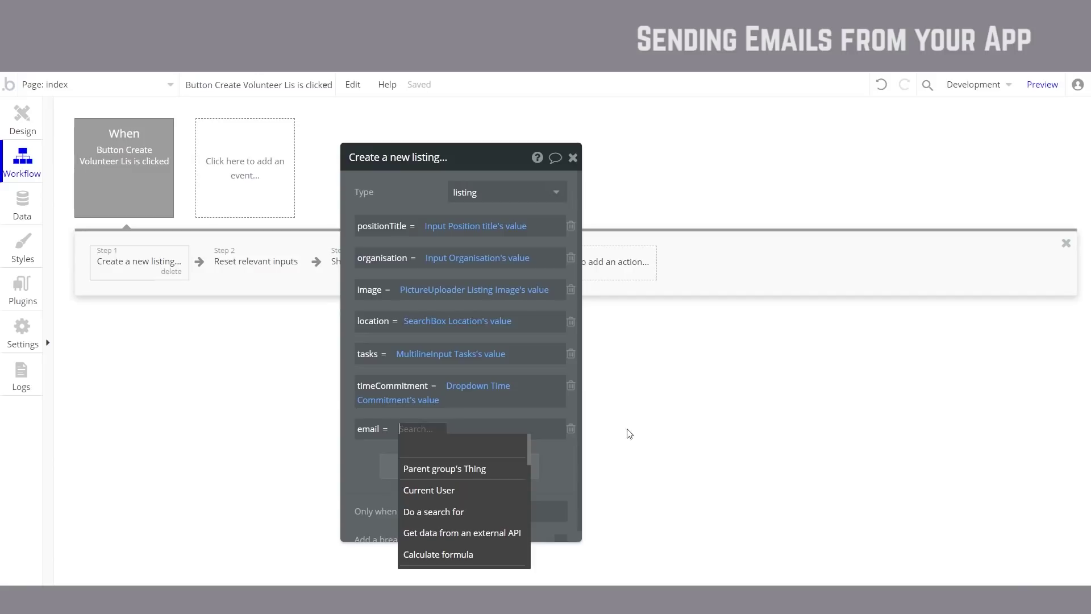
scroll(487, 493, down, 2)
click(458, 549)
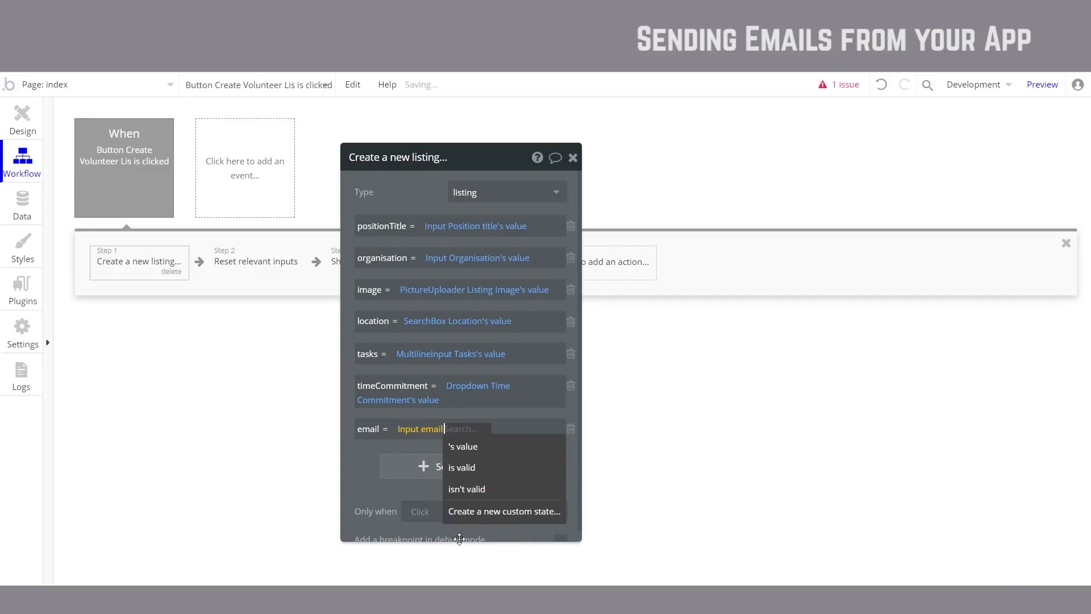
click(493, 445)
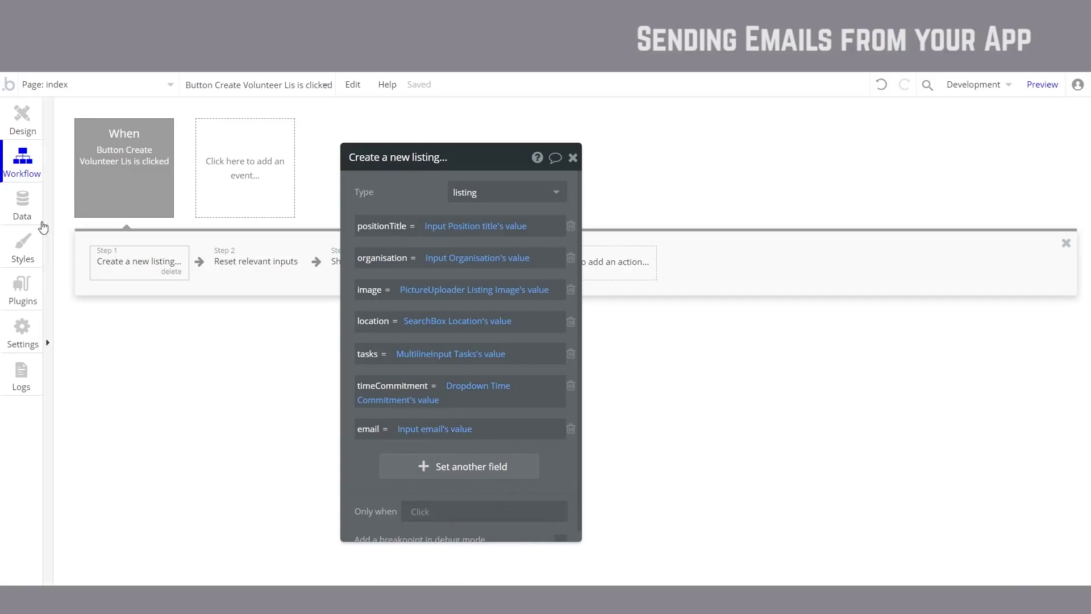
click(22, 205)
click(307, 559)
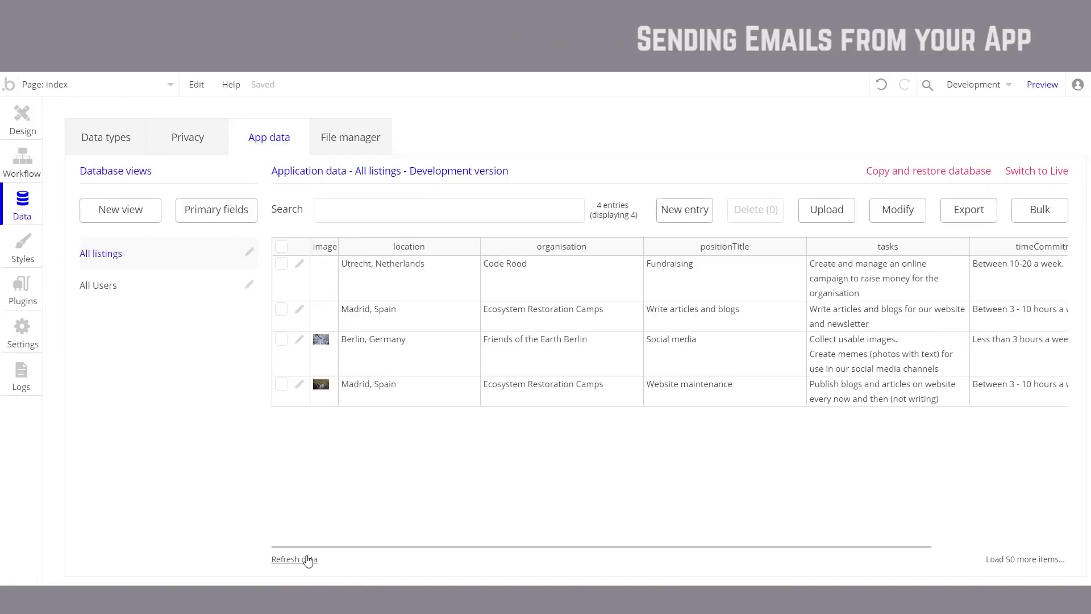
Step: Check the Utrecht listing's empty Email field, then reload the app preview to its latest version
click(300, 265)
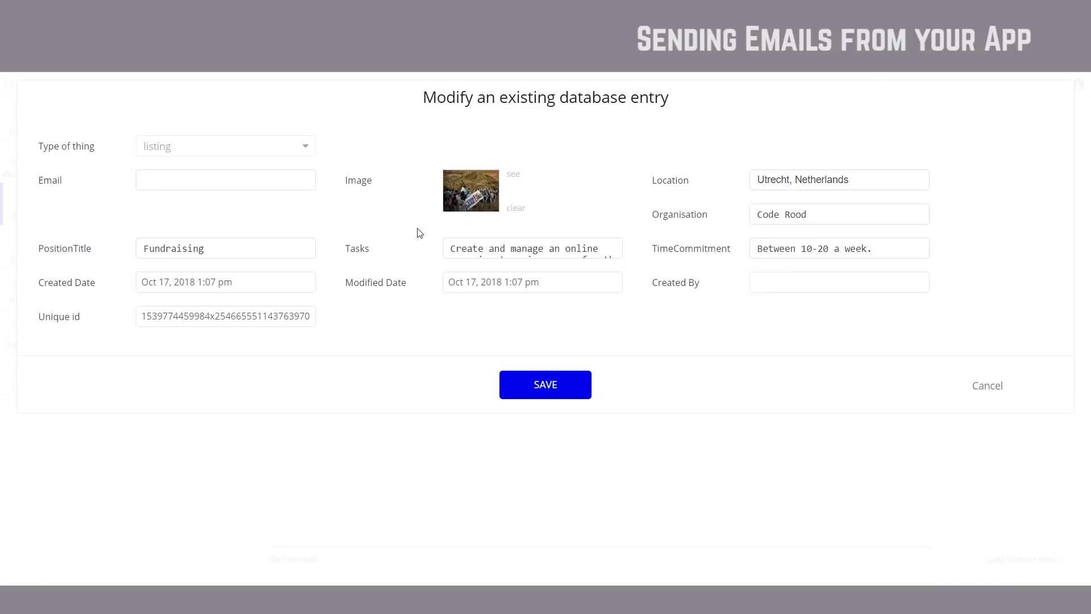
key(ctrl+Tab)
click(406, 91)
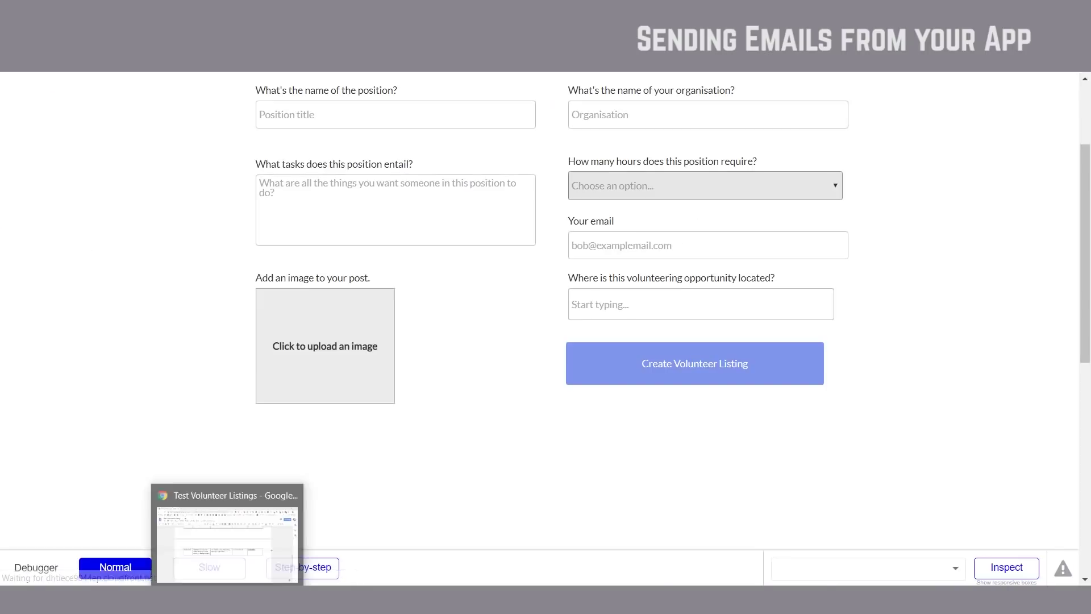
Step: Copy Fundraising, the task description and Code Rood from the Google Doc into the listing form
click(242, 578)
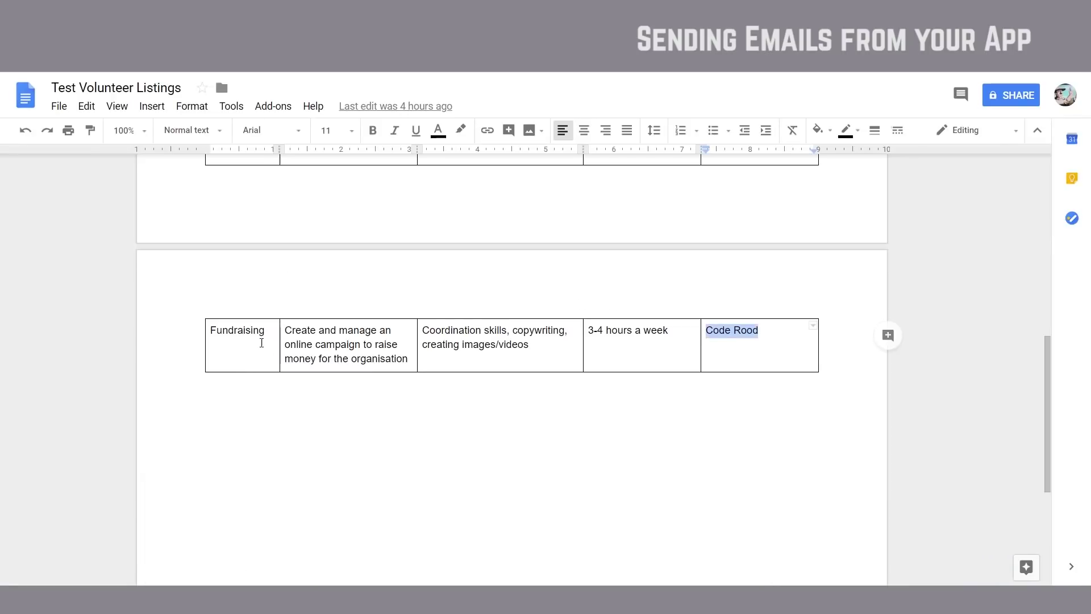
double_click(256, 330)
key(alt+Tab)
key(ctrl+v)
key(alt+Tab)
key(alt+Tab)
key(ctrl+v)
key(alt+Tab)
key(Tab)
key(Tab)
key(Tab)
key(alt+Tab)
key(ctrl+v)
Step: Enter the example email address, set location to Utrecht, Netherlands, and create the listing
click(642, 395)
click(638, 445)
key(ctrl+v)
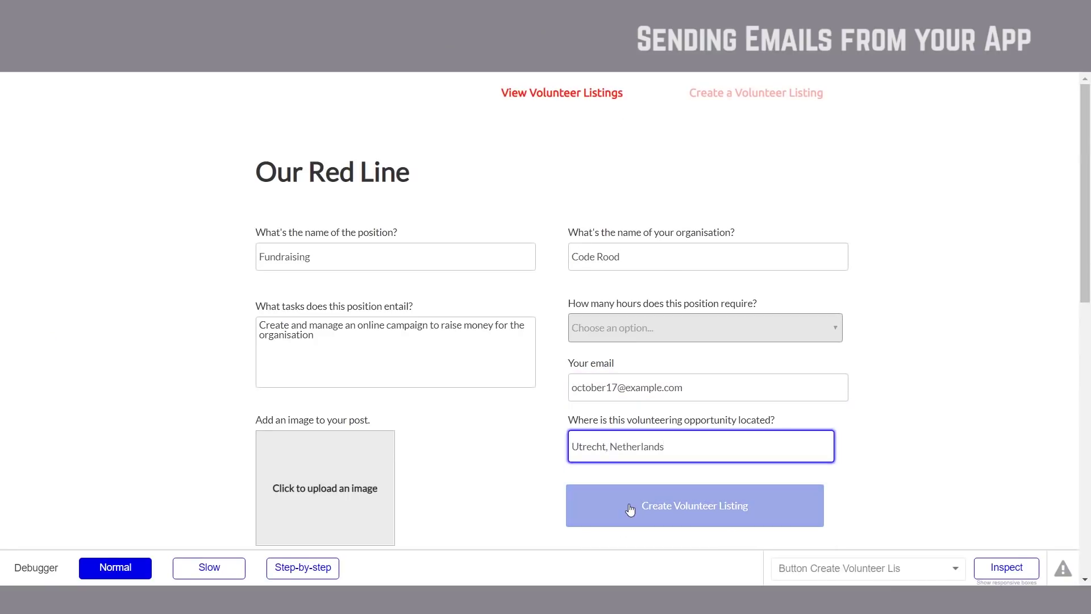
click(631, 506)
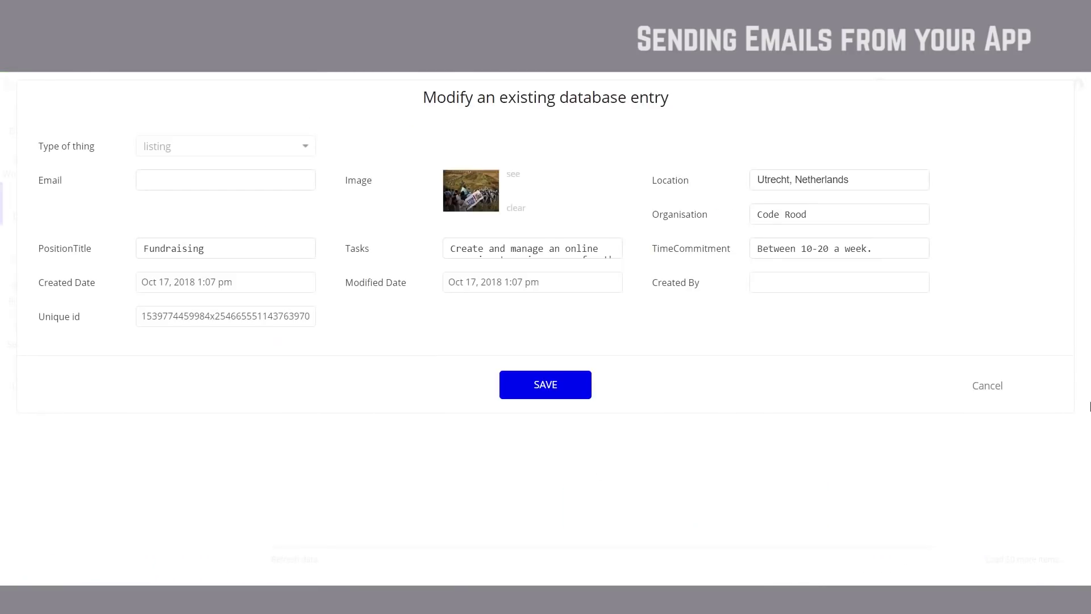
Step: Refresh the app data and check that the newest Utrecht listing stores its email
click(988, 387)
click(309, 561)
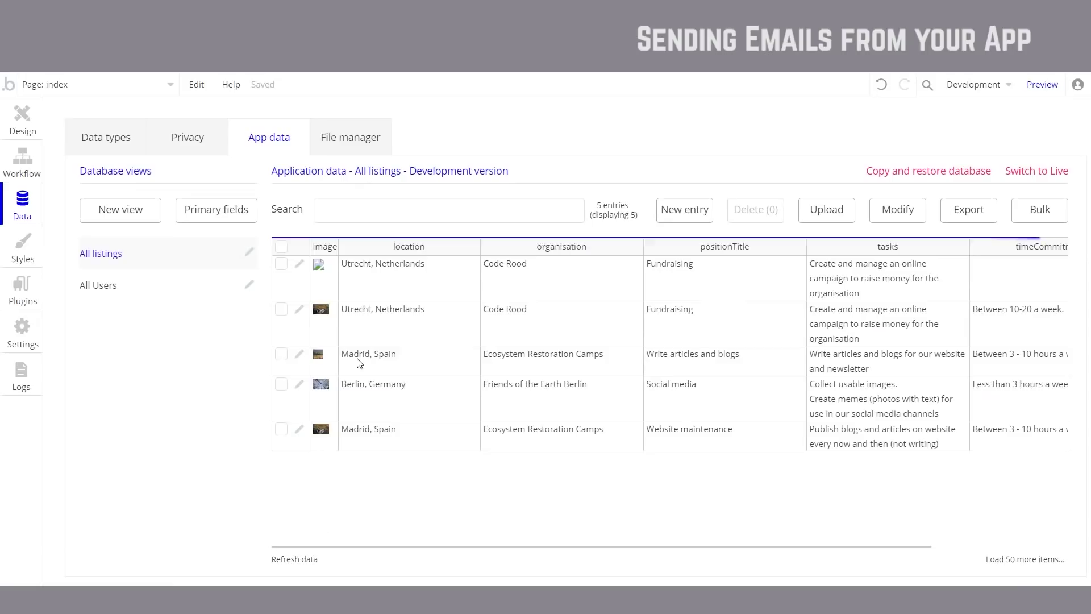
click(299, 263)
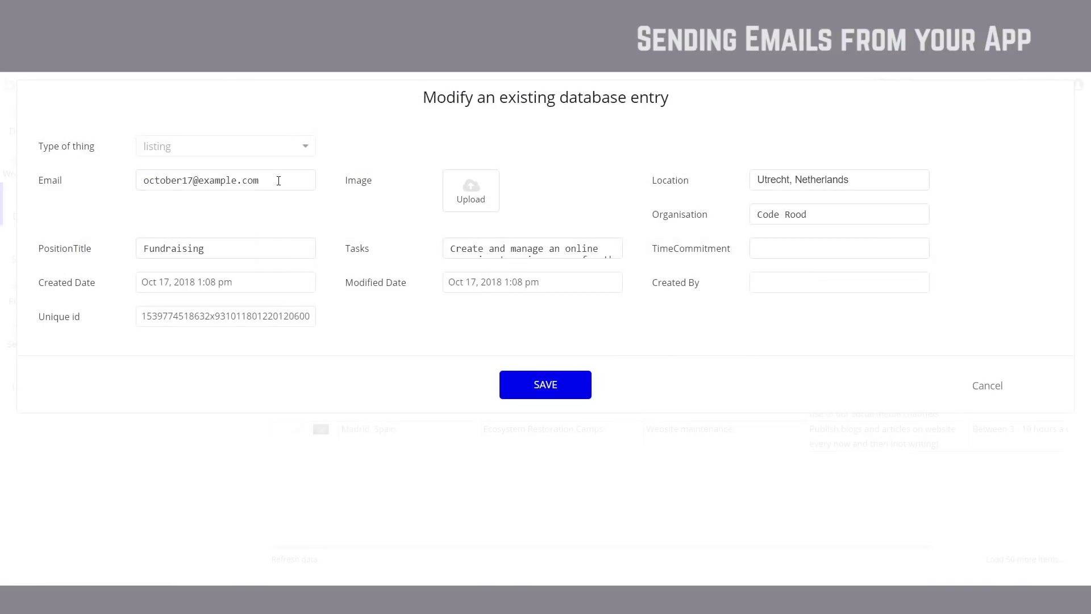
click(1001, 390)
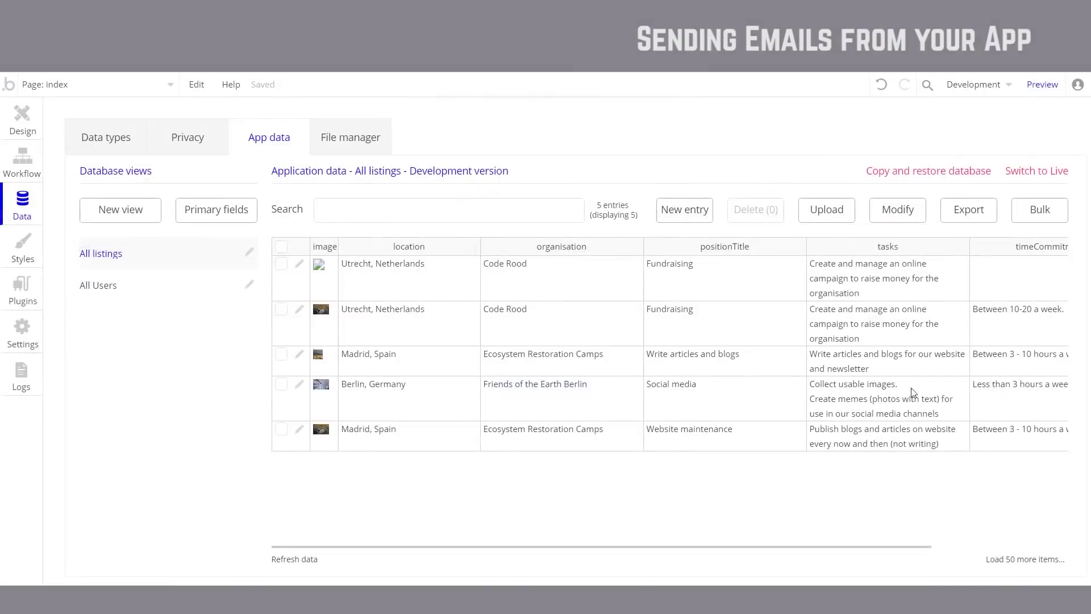
Step: Delete the older duplicate Utrecht listing that has no email
click(281, 309)
click(746, 220)
click(544, 228)
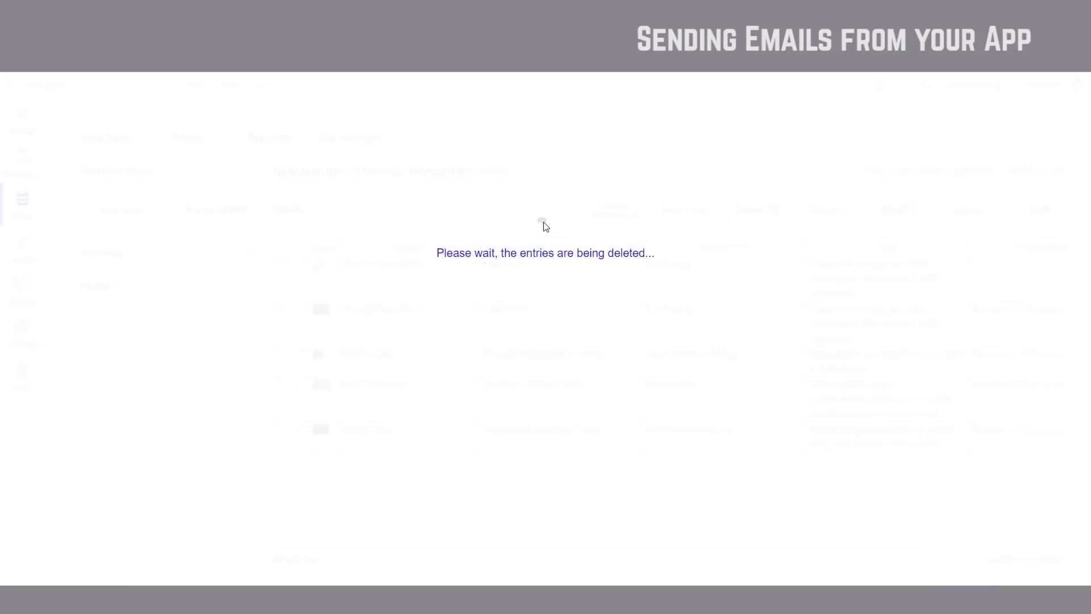
click(557, 242)
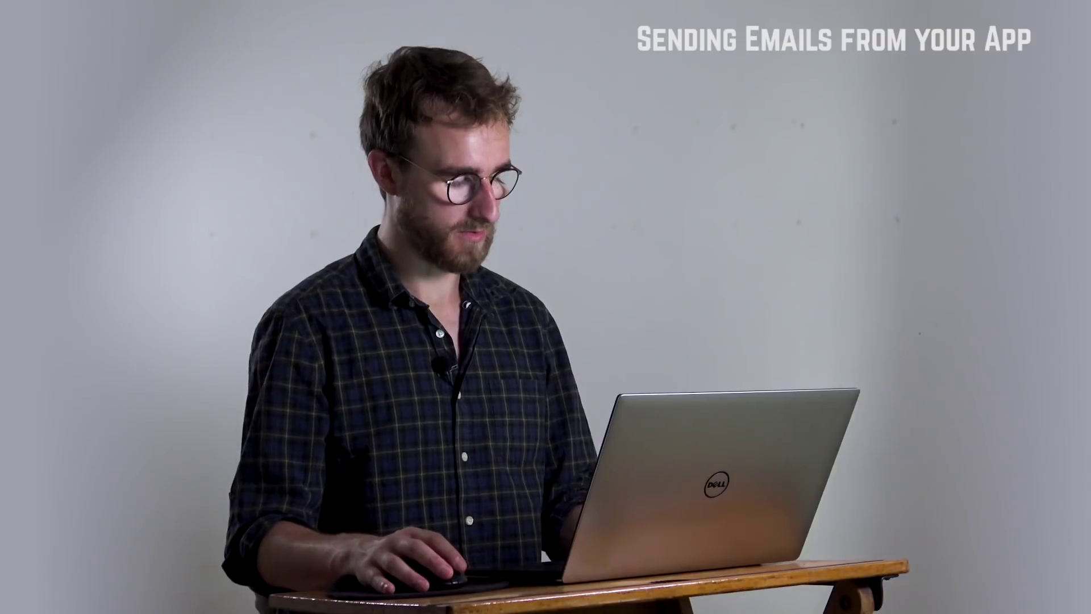
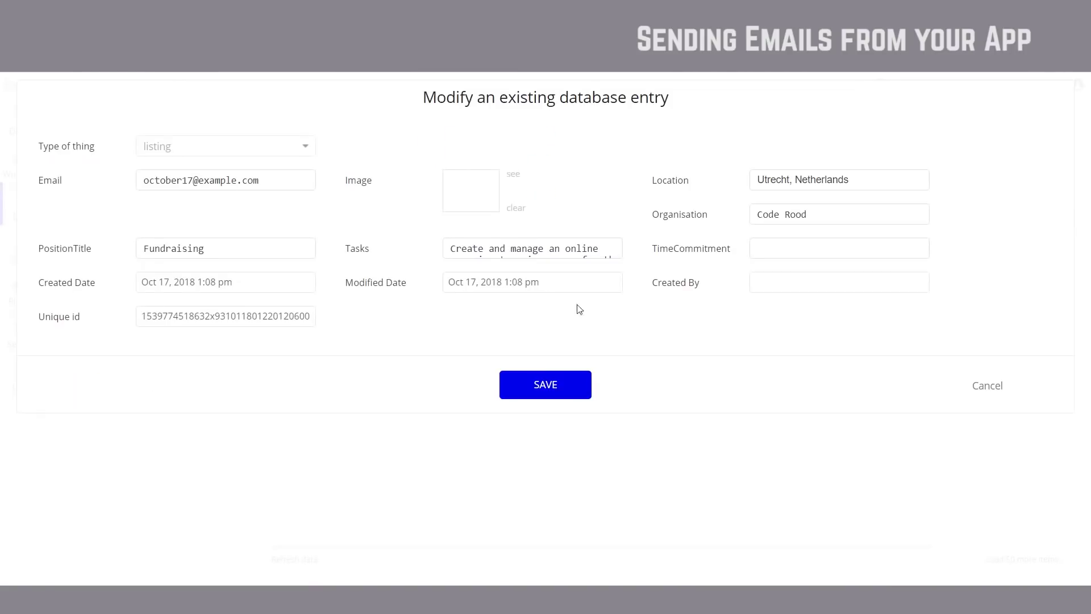
Step: Save the edited Code Rood Fundraising listing entry in App data
click(529, 376)
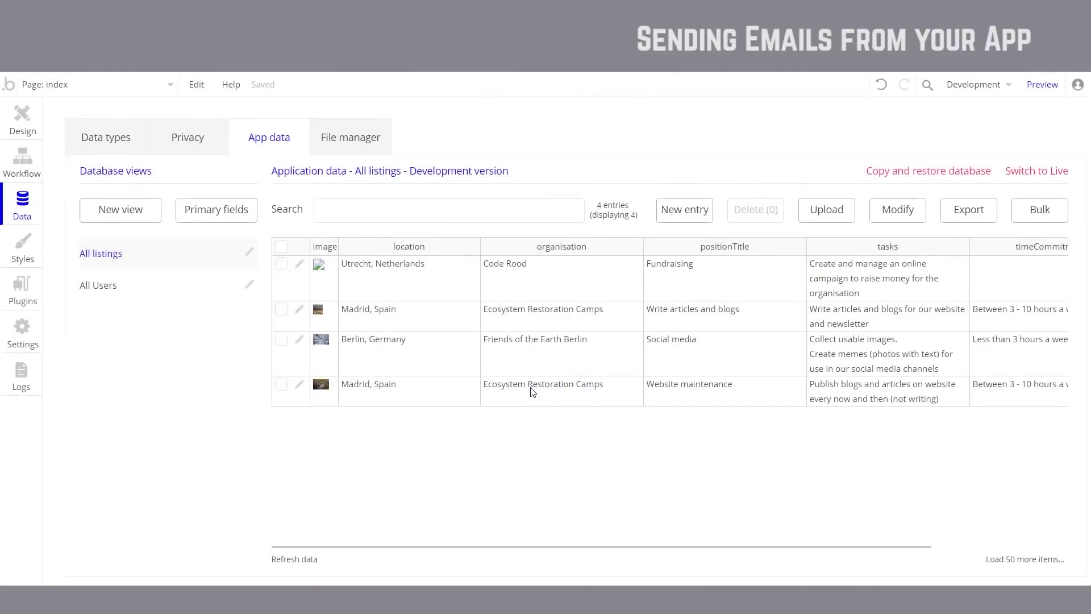
Step: Dismiss the entry-modified confirmation and bring up the app's page list
click(539, 242)
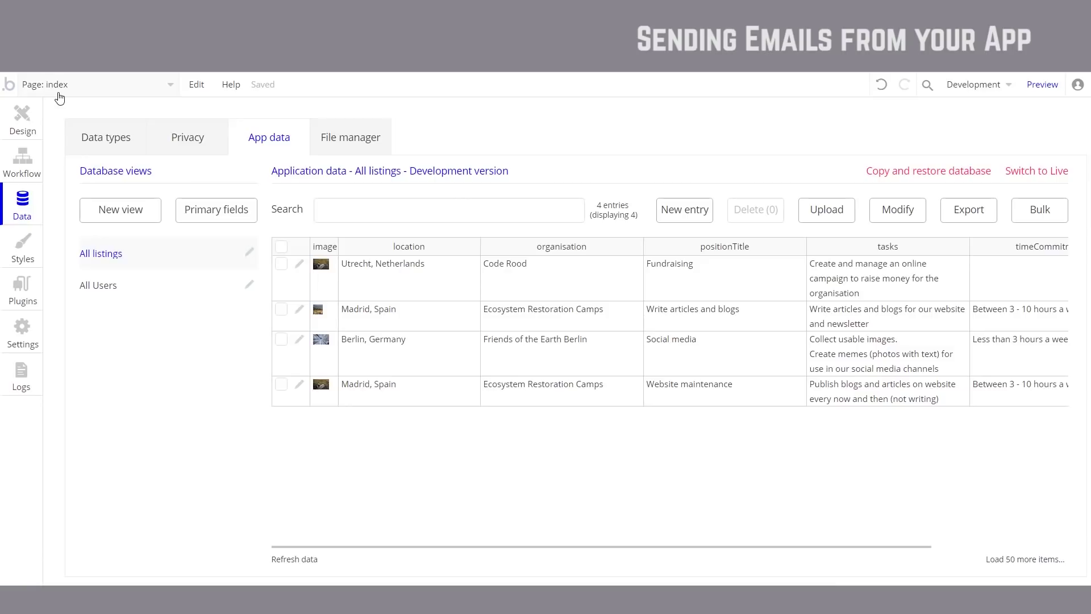
click(59, 98)
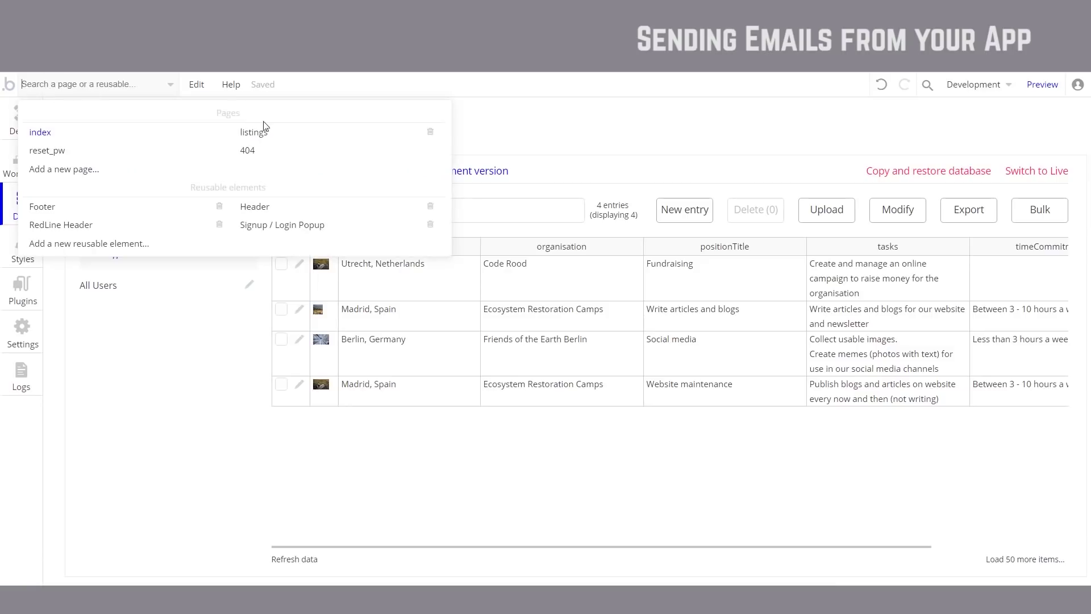
Step: On the listings page, narrow the listing title and group it with the listing image
click(268, 136)
double_click(759, 206)
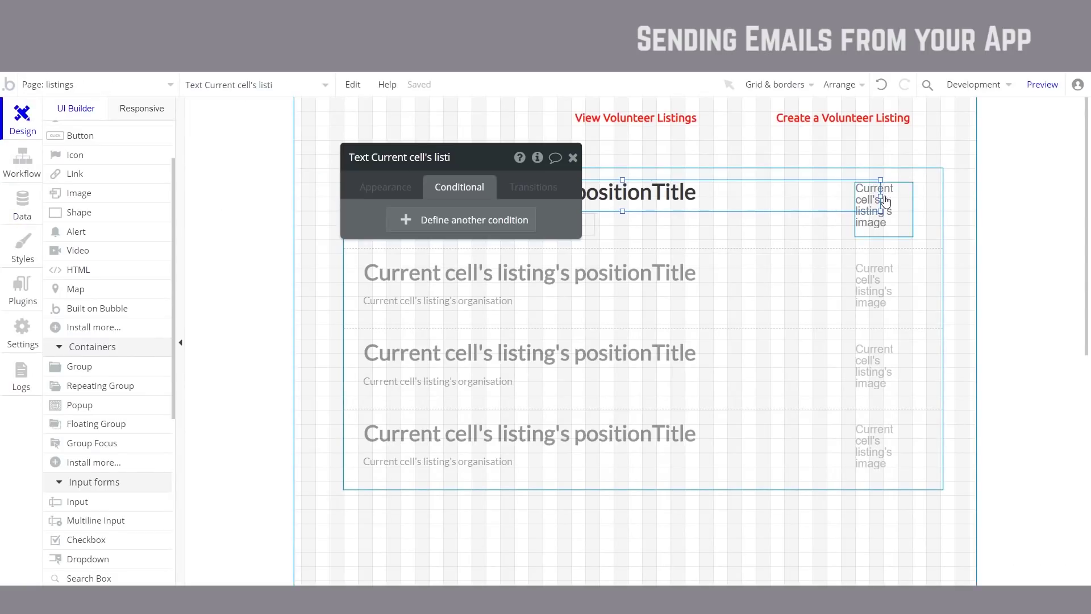
drag(878, 197, 842, 197)
shift+click(897, 211)
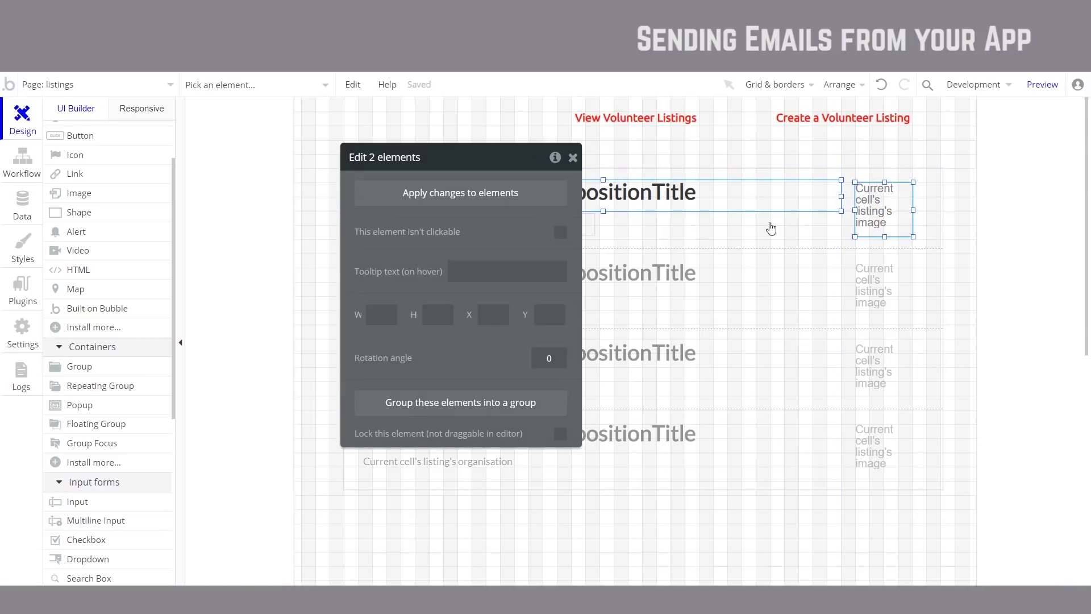
right_click(672, 198)
click(729, 212)
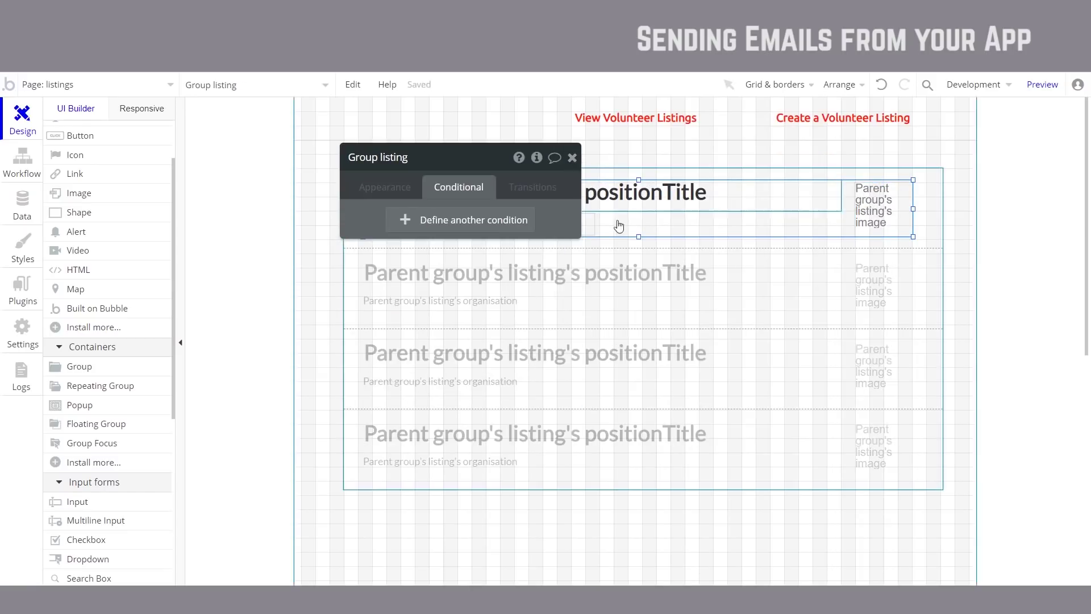
Step: Stretch the new Group listing's top, left and right edges across the cell
click(573, 158)
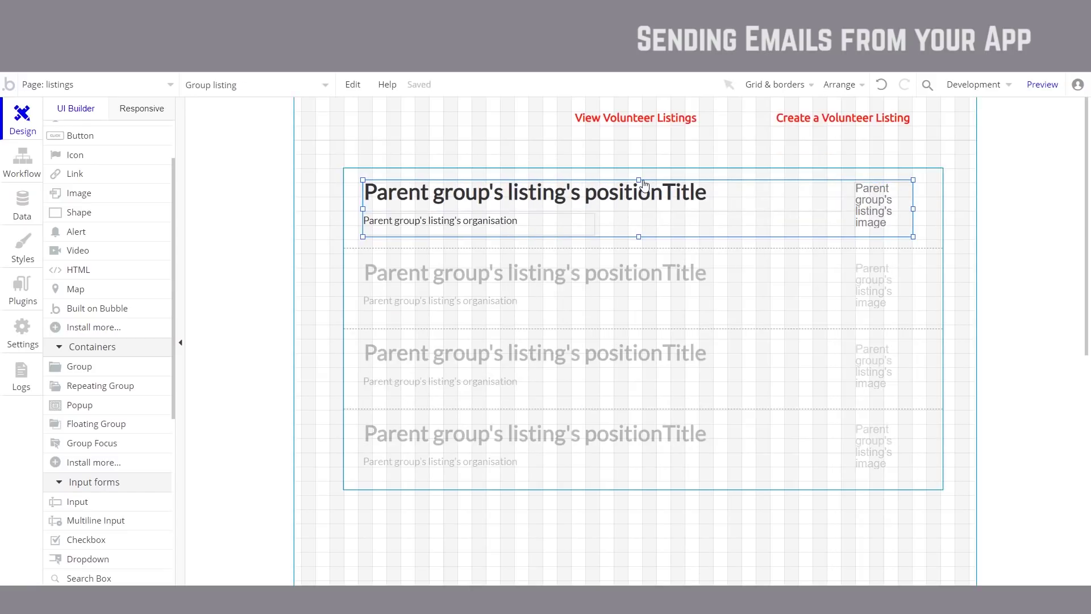
drag(638, 180, 639, 177)
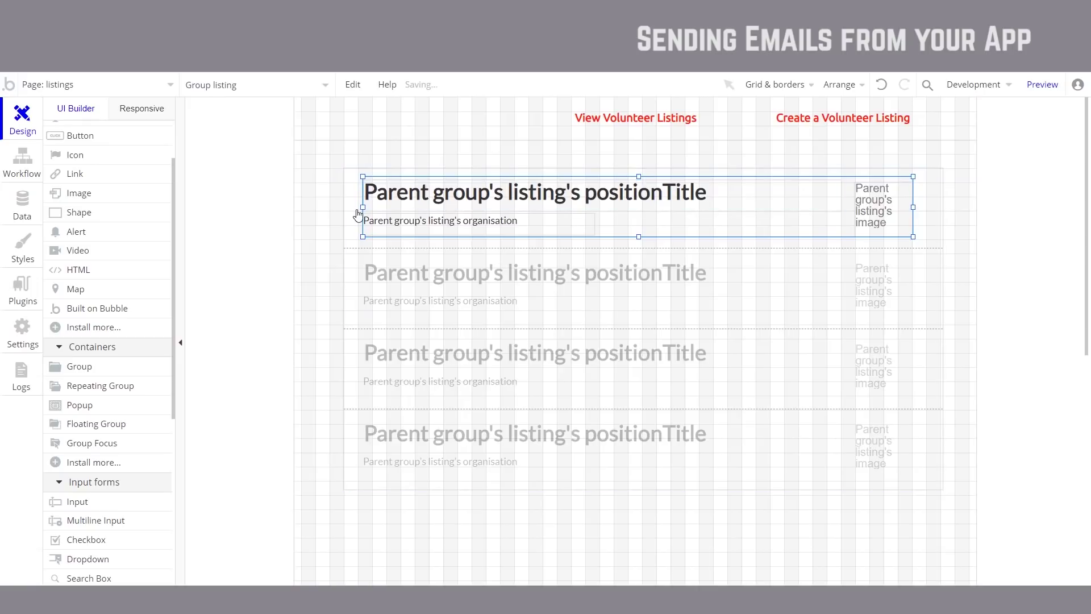
drag(361, 209, 357, 208)
drag(913, 209, 927, 211)
double_click(810, 234)
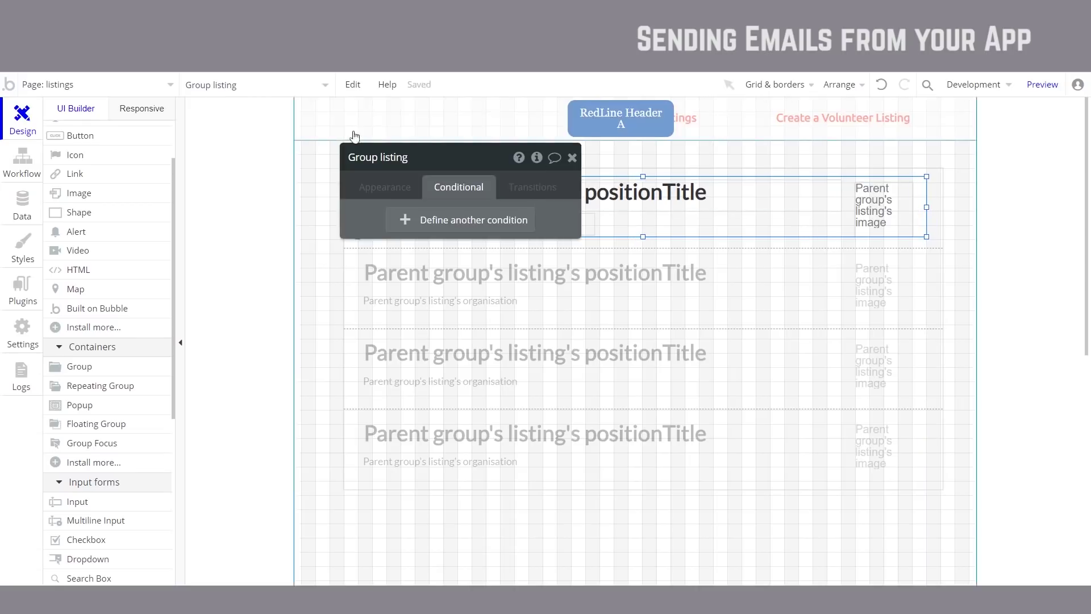
Step: Give the Group listing a flat color background of light grey #DBDBDB
click(375, 192)
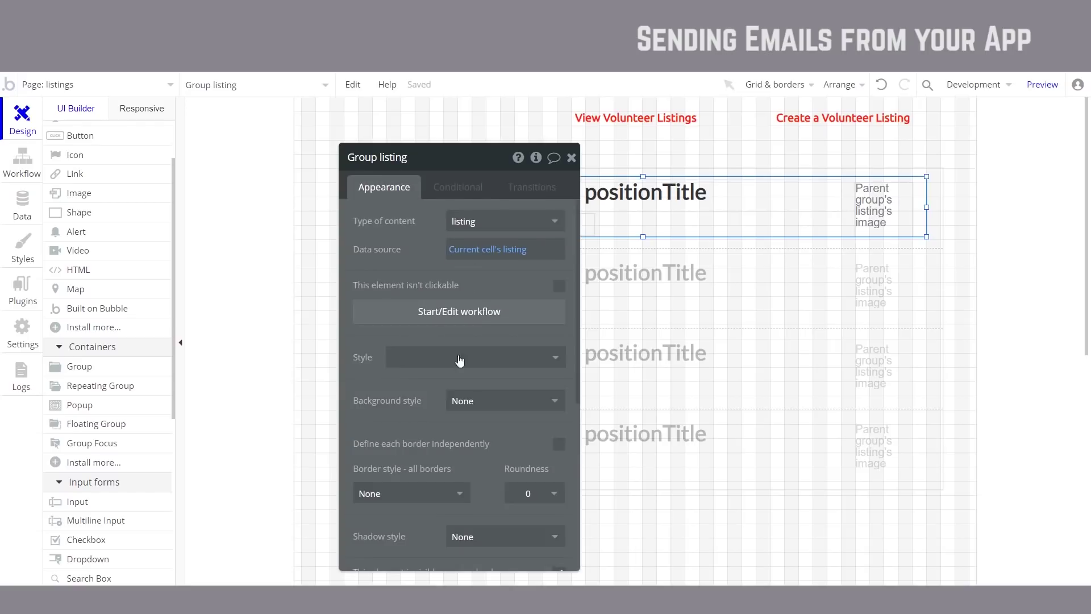
scroll(463, 341, down, 3)
click(460, 272)
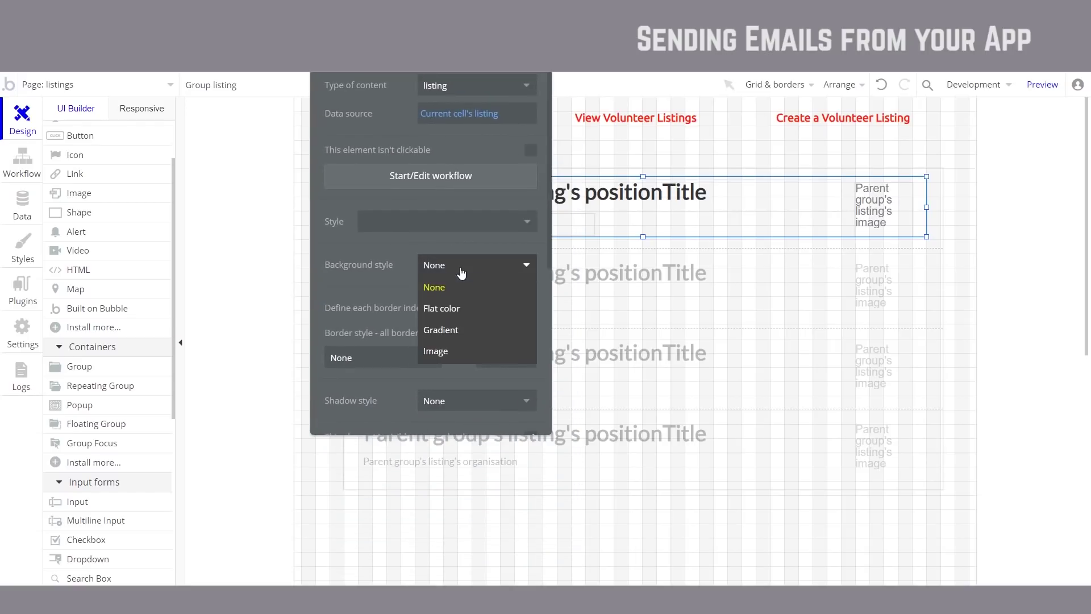
click(453, 310)
click(441, 295)
drag(420, 304, 360, 394)
click(398, 300)
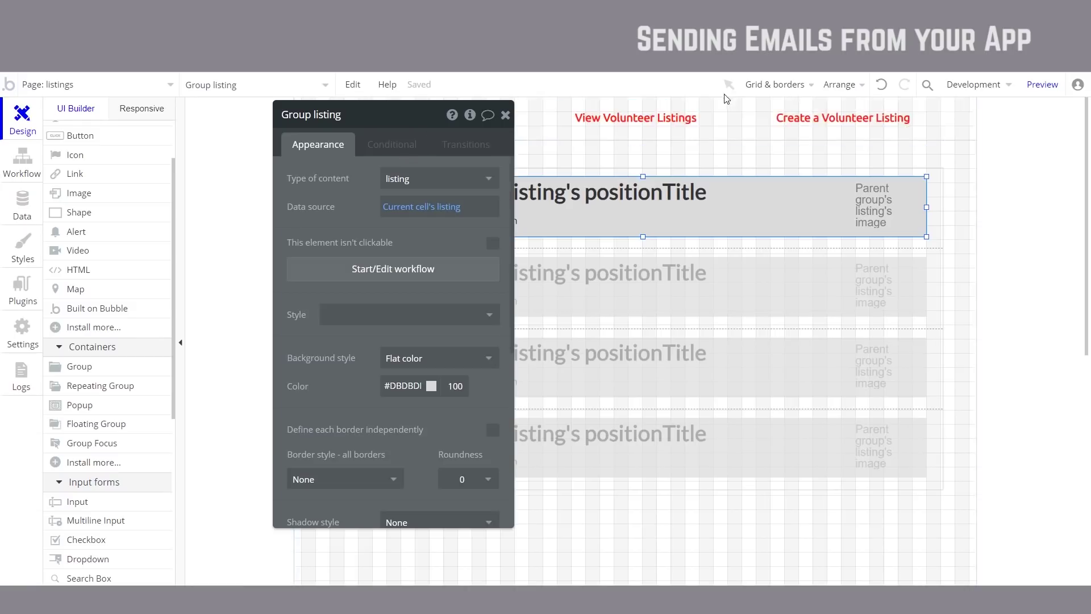
Step: Add a 'This Group is hovered' condition that changes the background to #F0F0F0
click(388, 149)
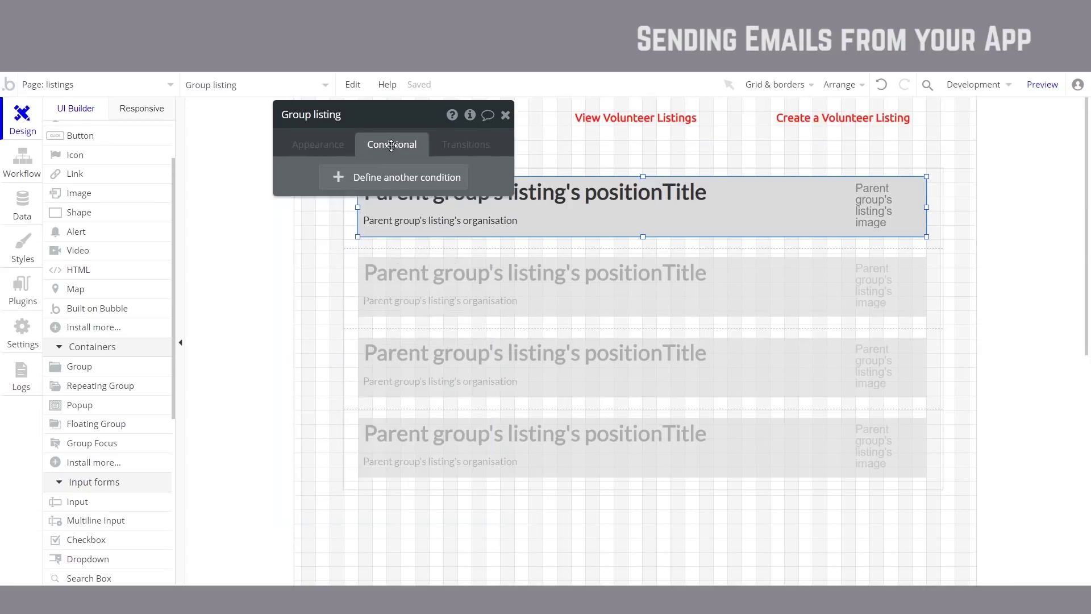
click(363, 179)
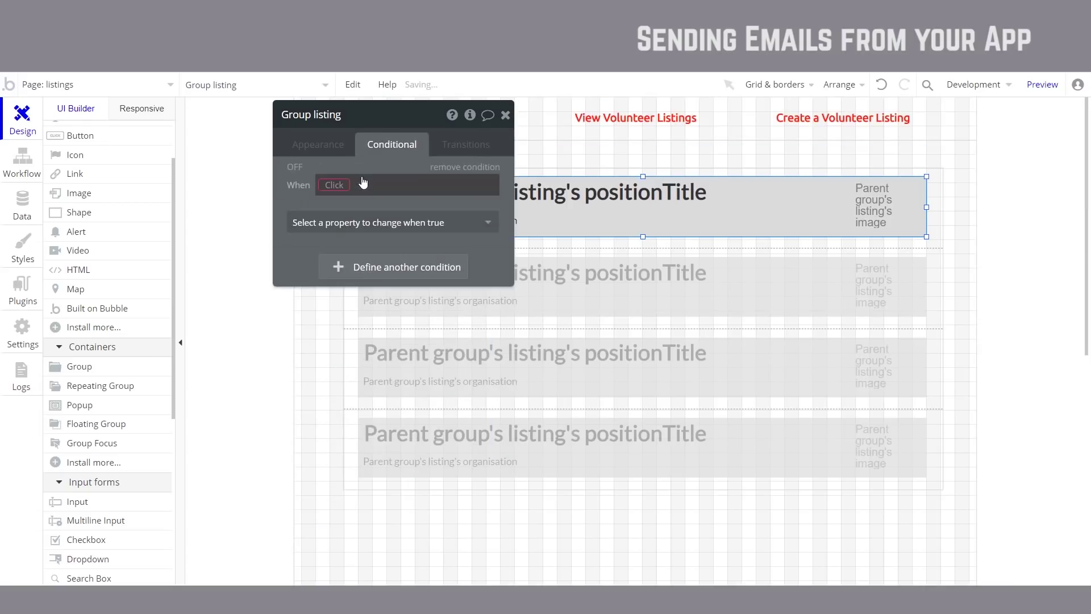
click(329, 186)
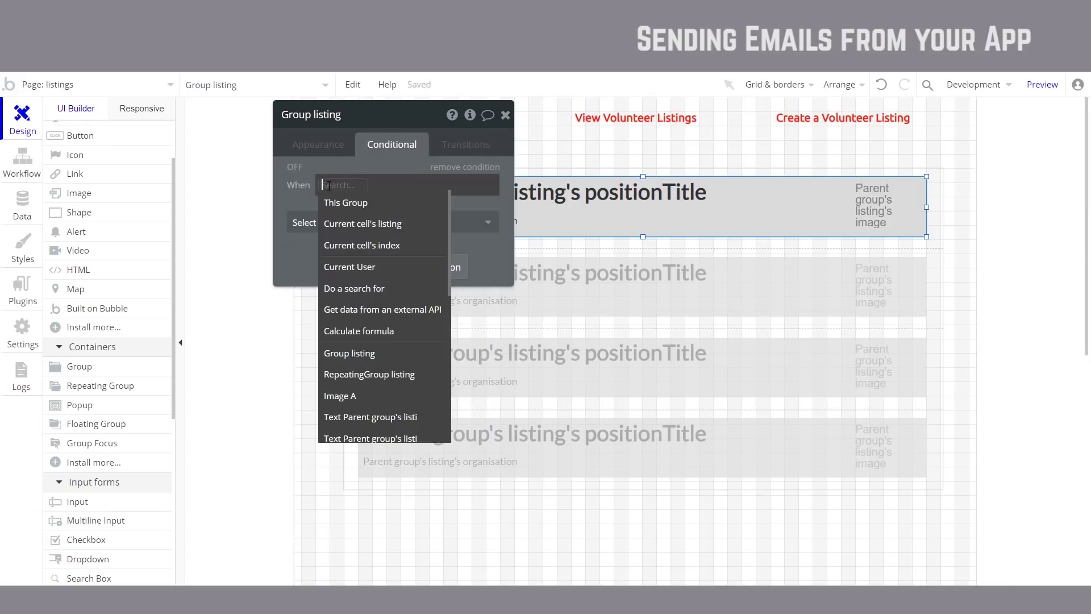
click(367, 203)
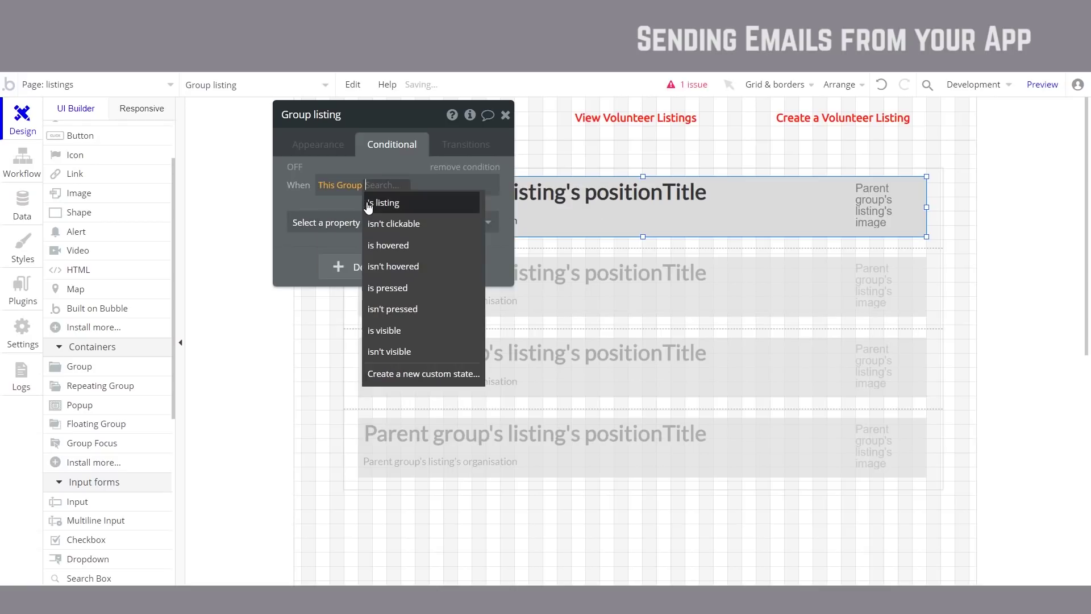
click(397, 242)
click(411, 225)
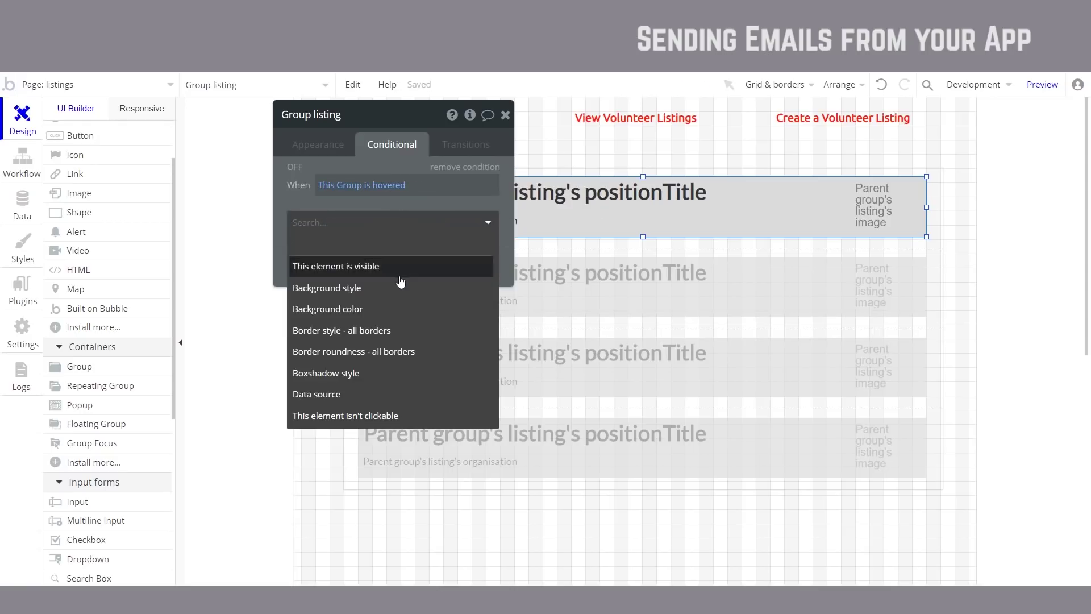
click(401, 310)
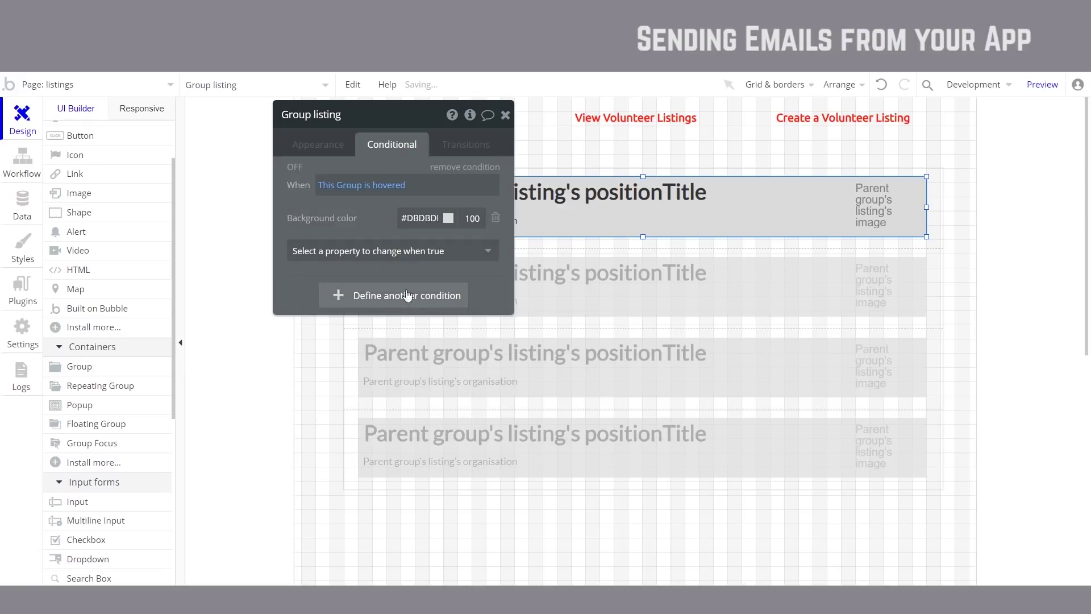
click(424, 218)
key(BackSpace)
key(BackSpace)
key(BackSpace)
key(BackSpace)
key(BackSpace)
key(BackSpace)
text(F0F0F0)
click(358, 232)
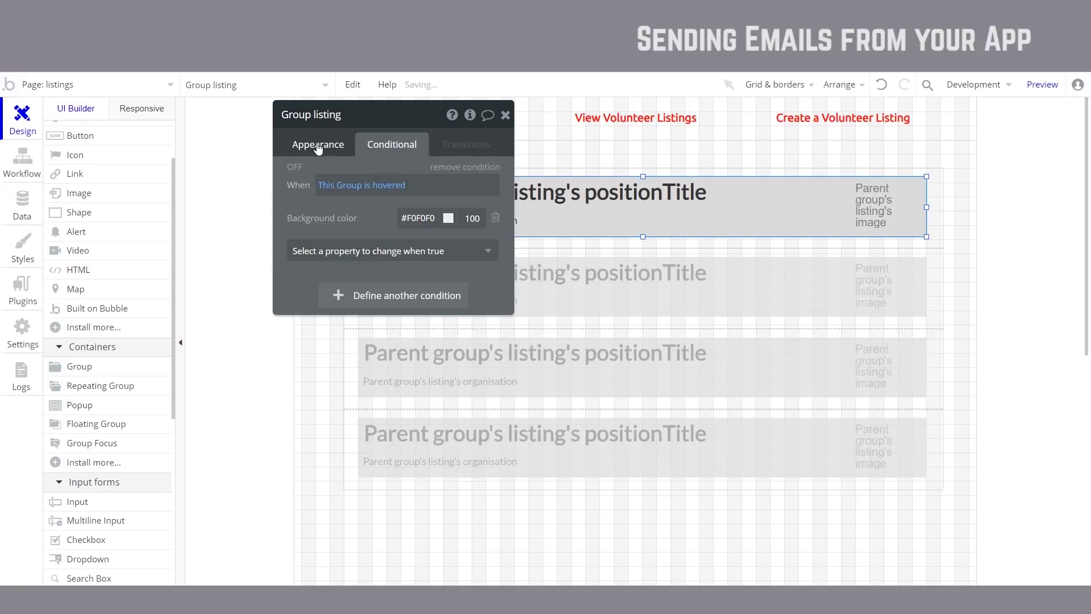
Step: Add an Outset box shadow with spread radius 4 to the hover condition and preview it
click(348, 250)
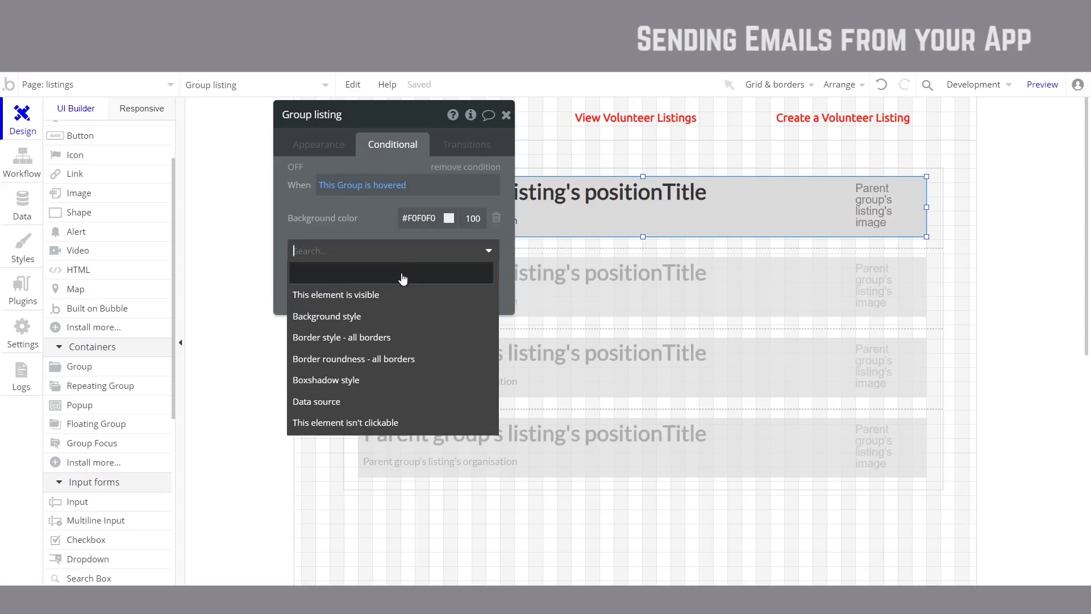
click(374, 387)
click(446, 247)
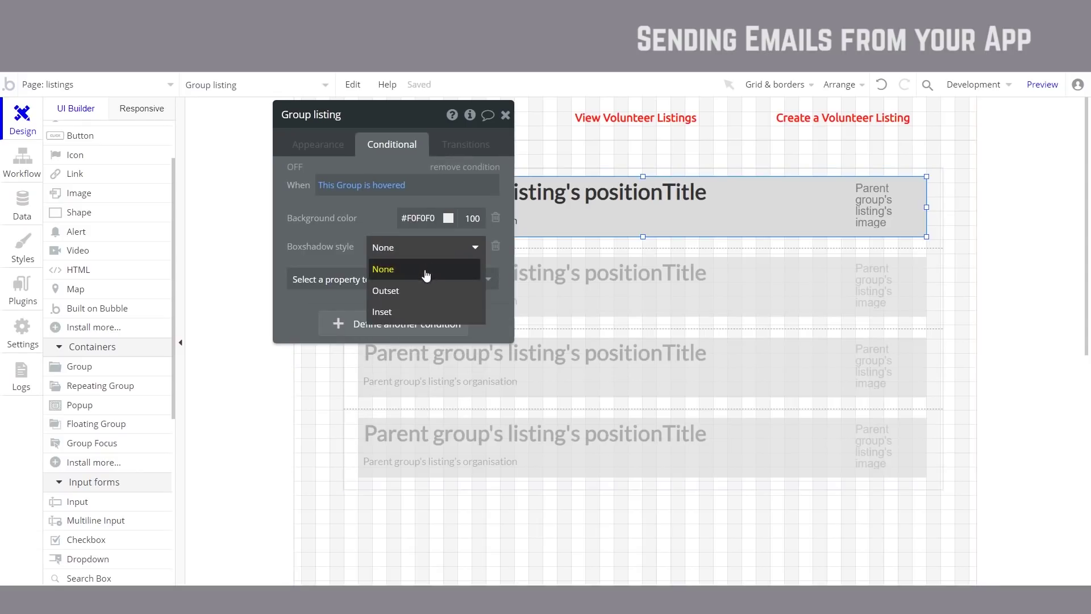
click(416, 292)
click(446, 281)
click(323, 254)
click(341, 279)
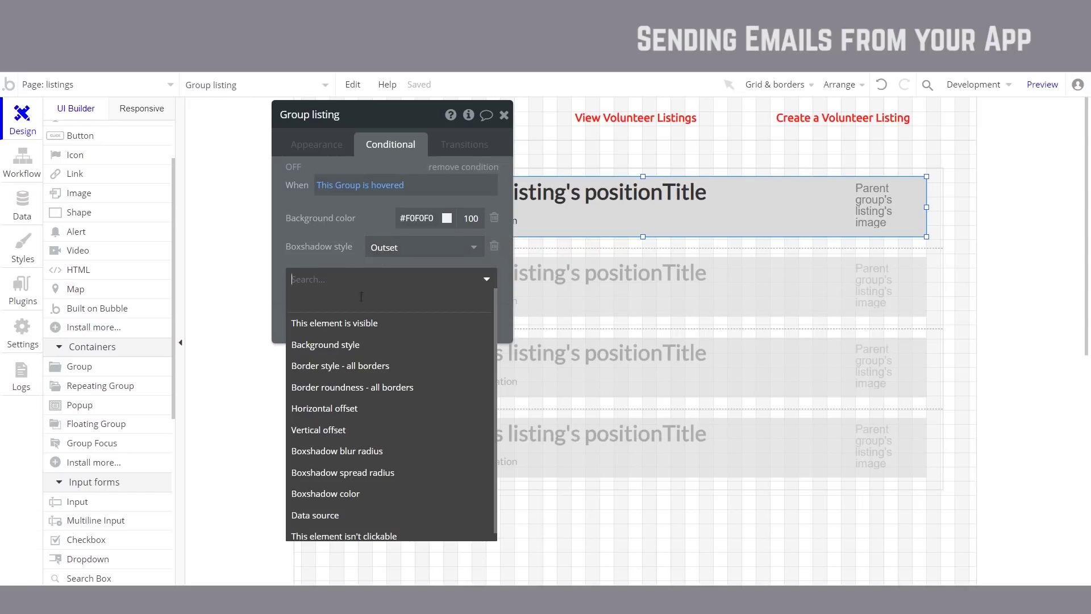
click(388, 472)
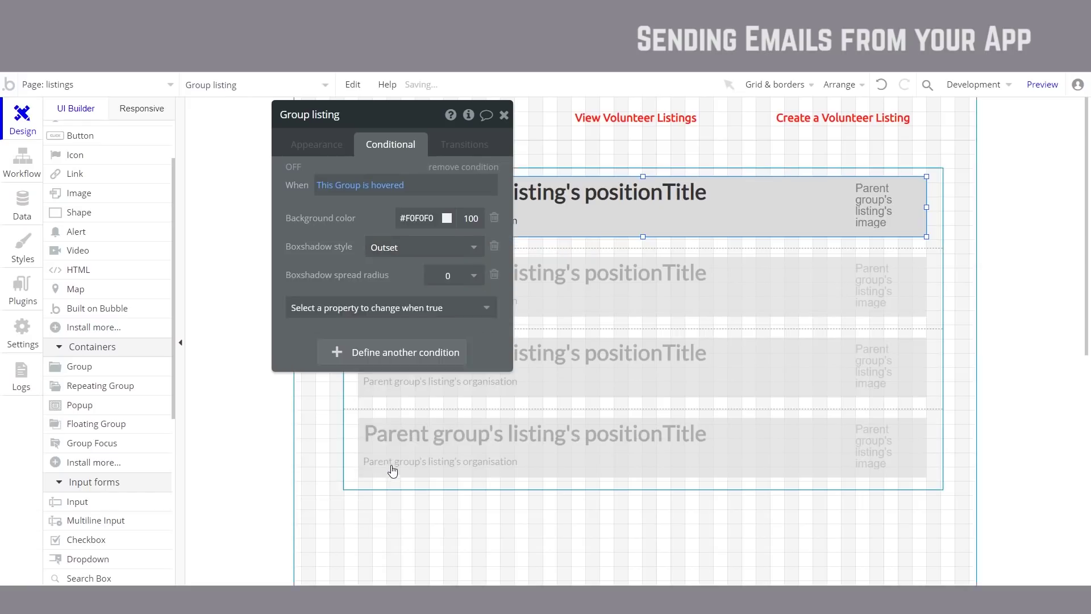
click(473, 276)
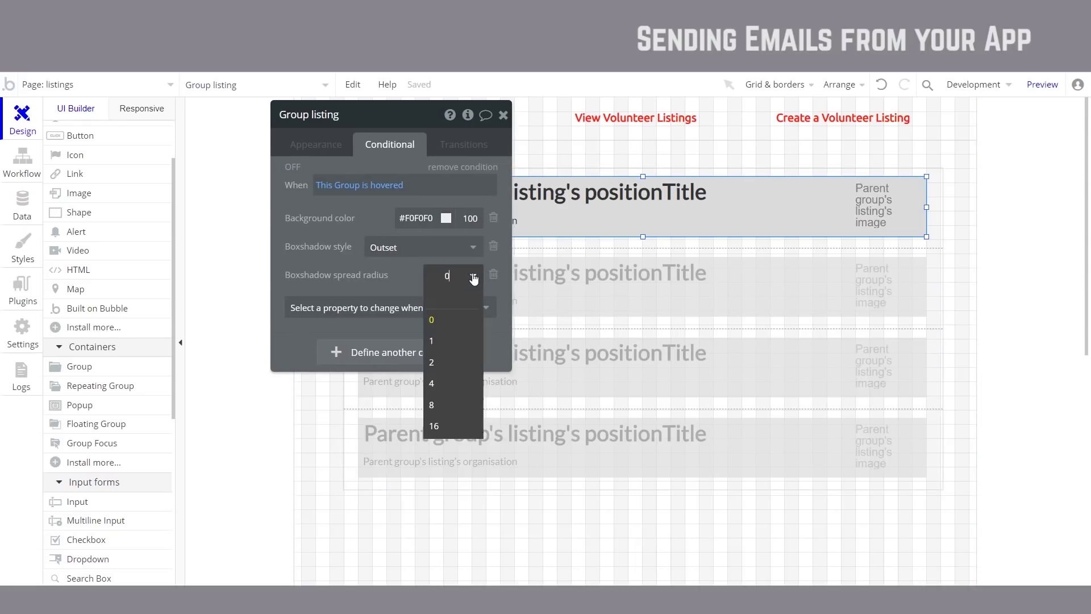
click(450, 383)
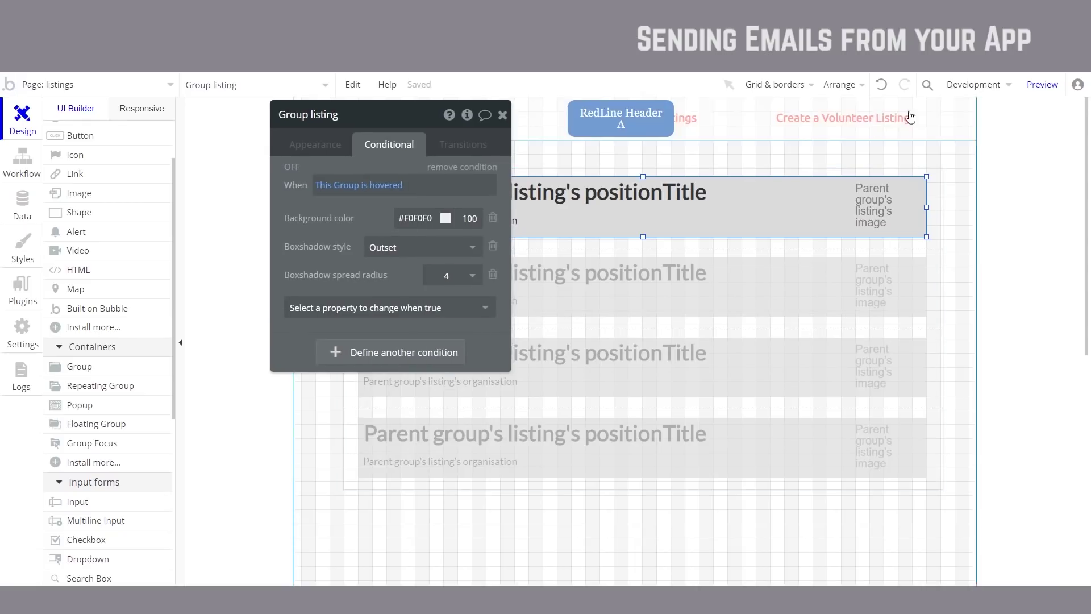
click(1042, 84)
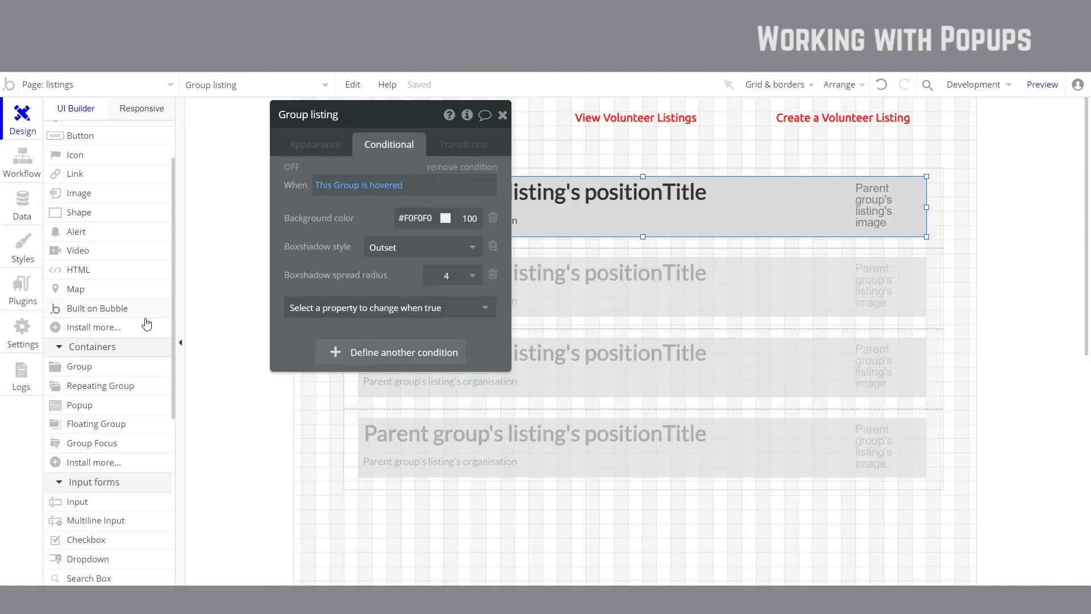
click(502, 116)
Step: Draw a 660×569 popup, Popup Apply, over the listings
click(108, 407)
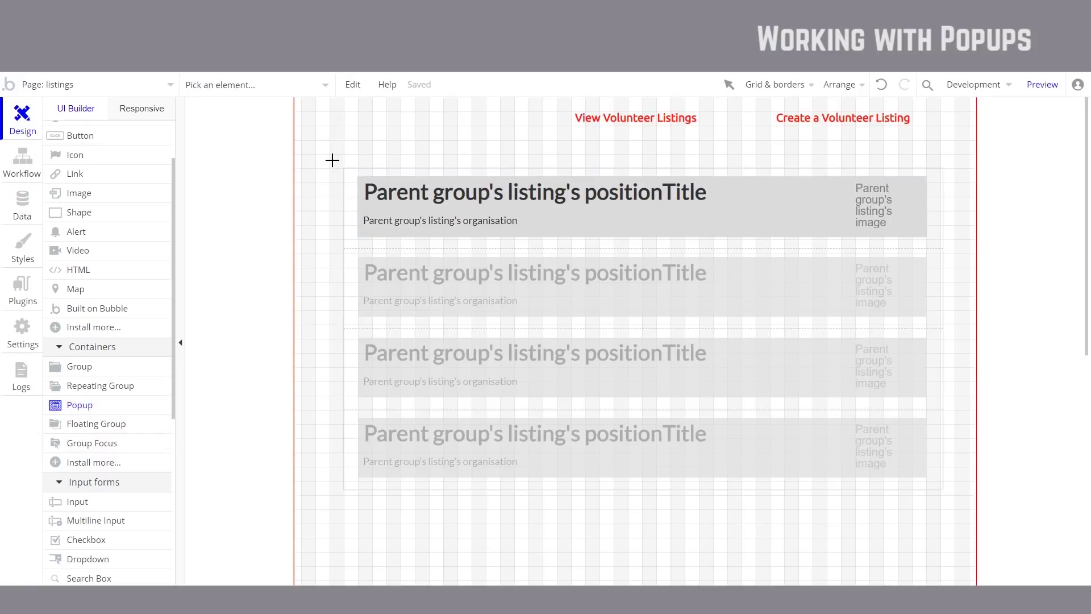
drag(329, 156, 800, 565)
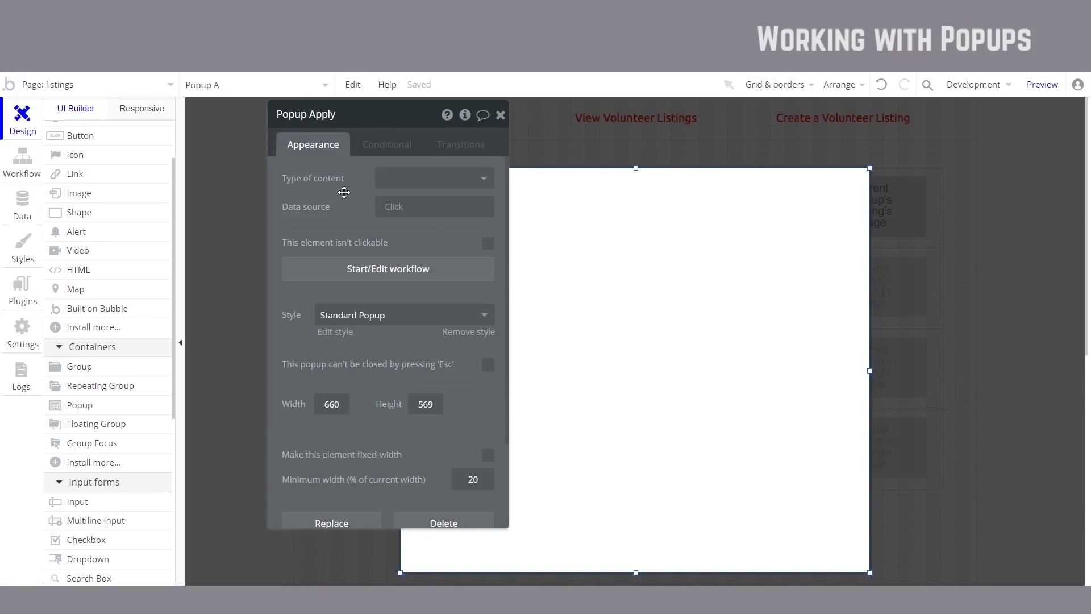
key(Escape)
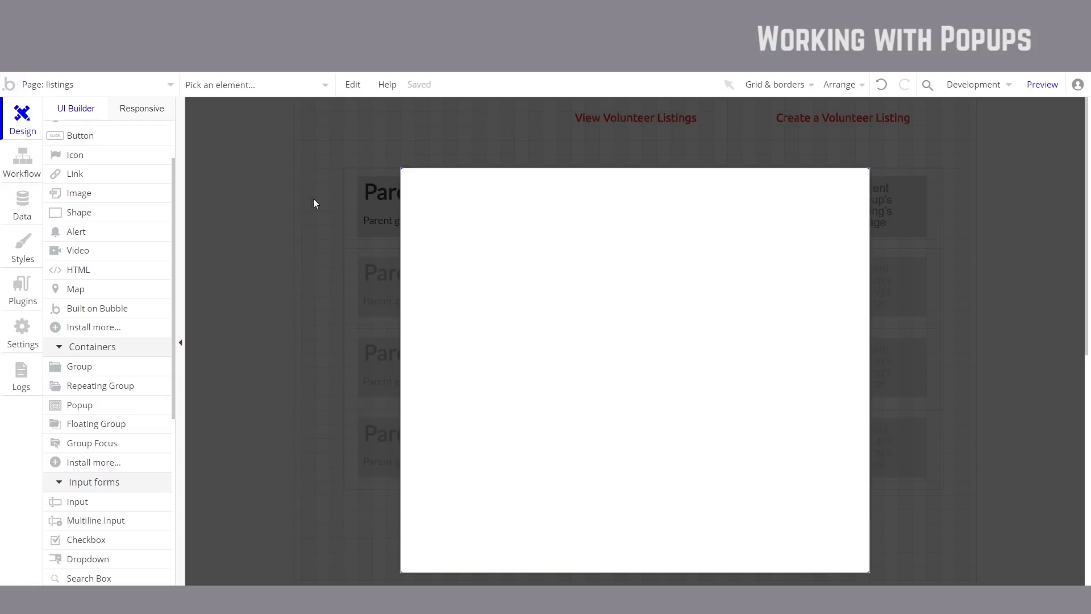
Step: Place an 'Apply for this opportunity' text in the popup, styled Heading 1
scroll(145, 231, up, 3)
click(117, 189)
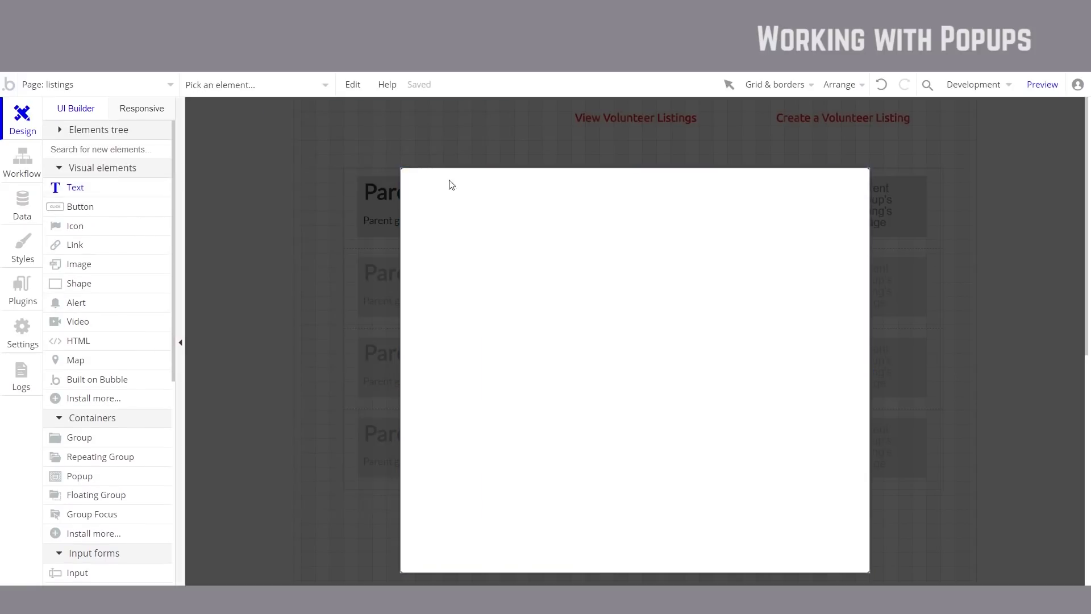
drag(430, 187, 841, 243)
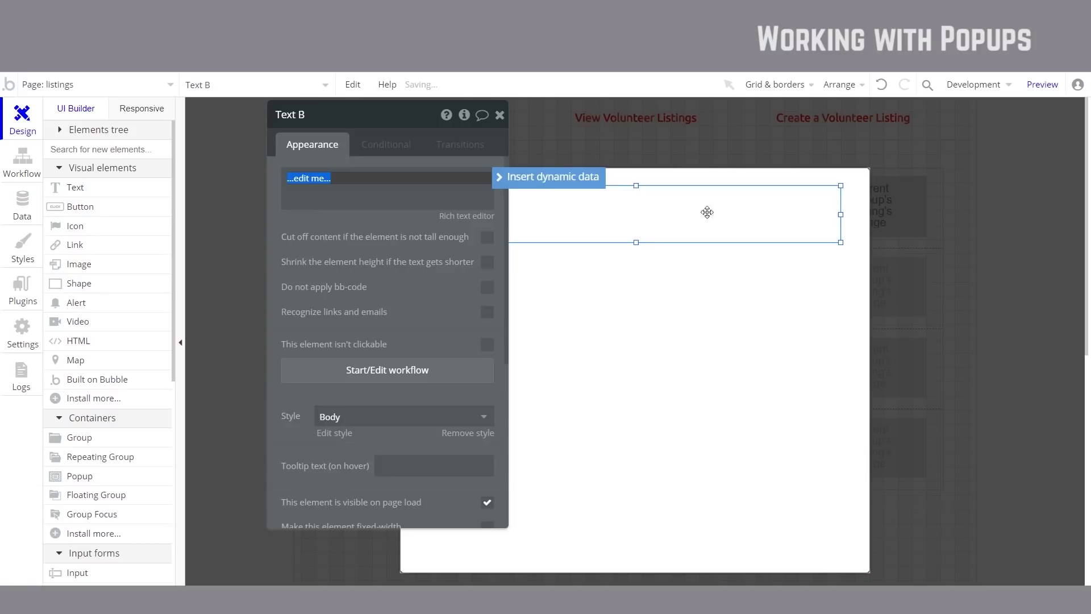
text(Apply for this opportunity)
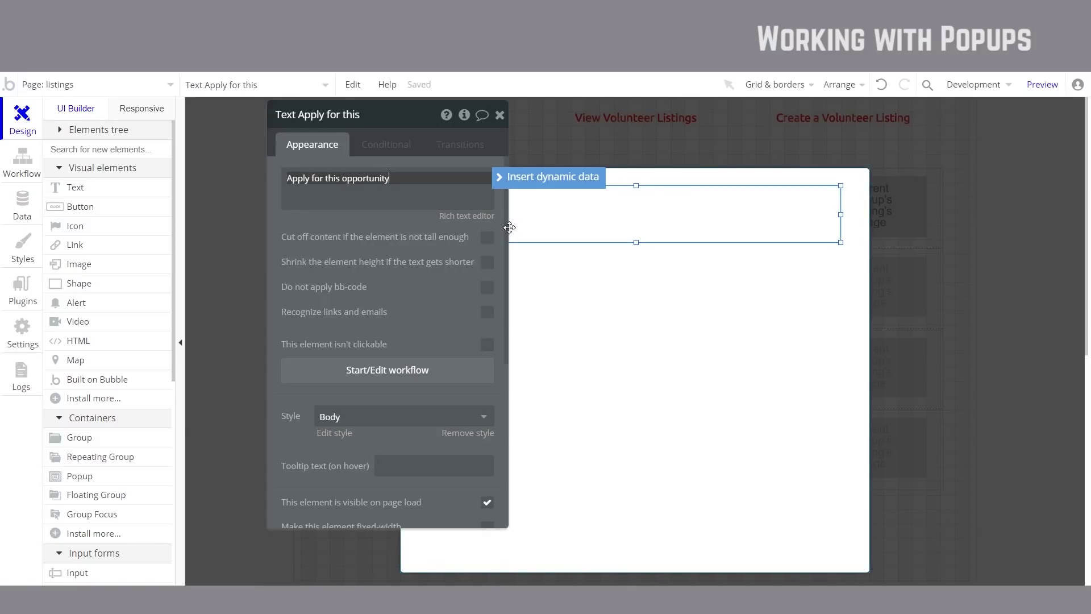
click(441, 419)
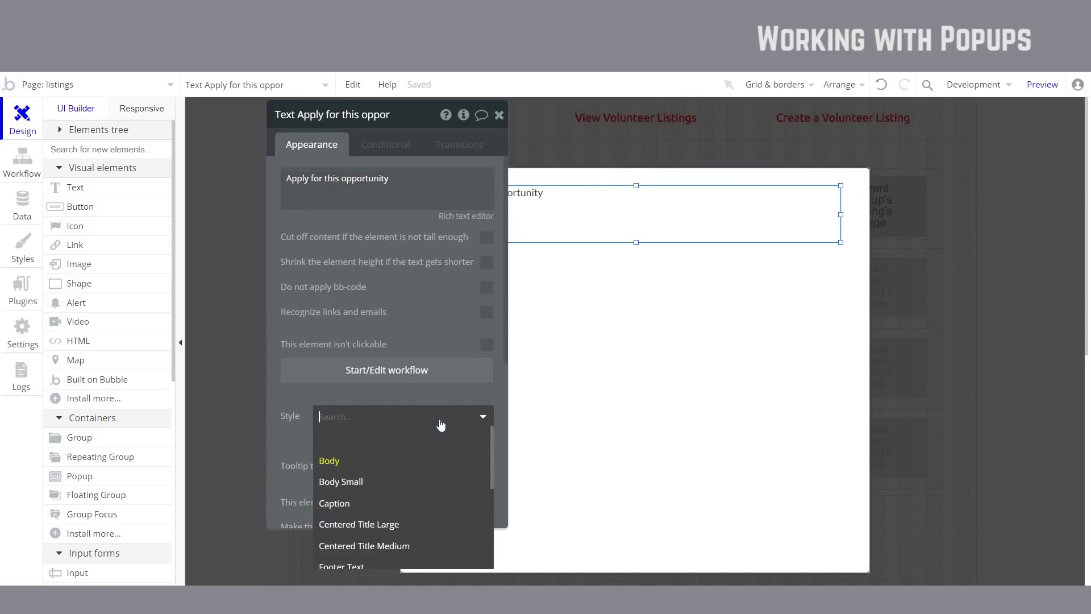
scroll(427, 482, down, 3)
click(356, 536)
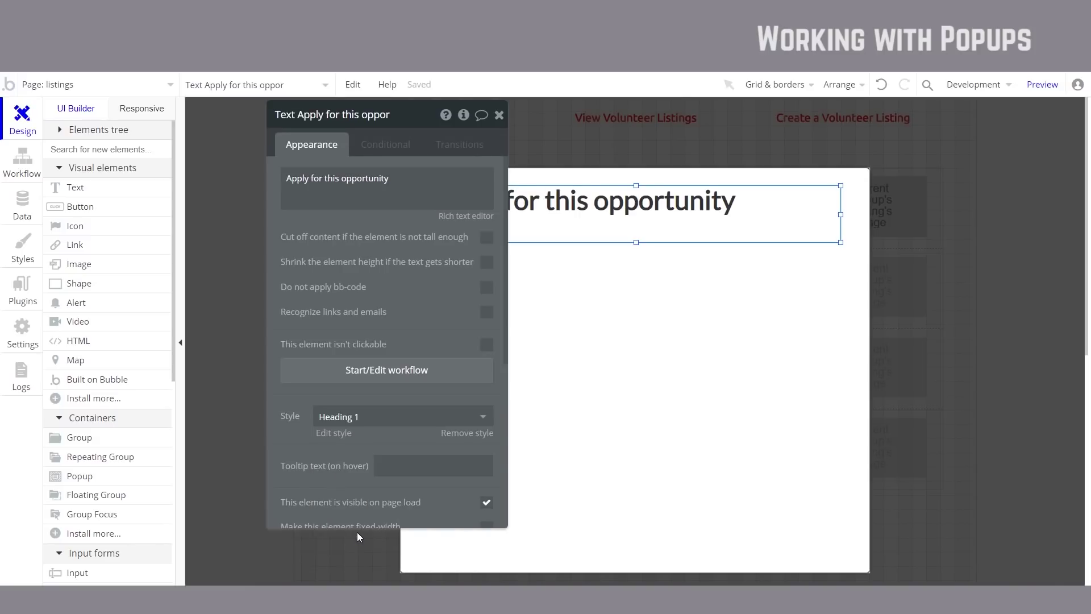
click(350, 489)
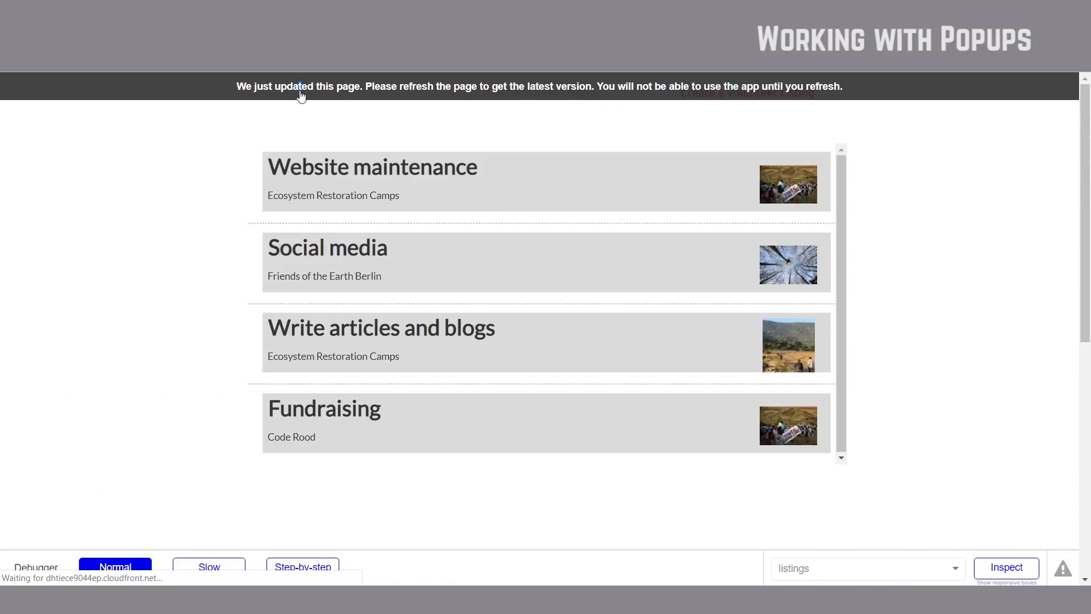
Step: Refresh the listings preview from the 'We just updated this page' banner
click(300, 91)
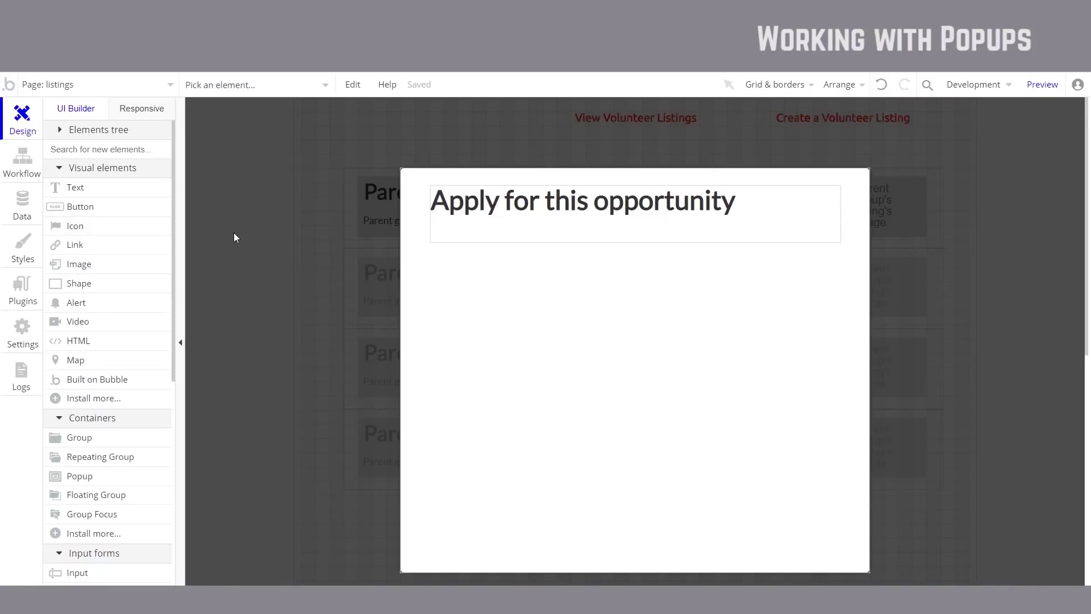
Step: Add a Group listing click workflow with a Show action targeting Popup Apply
click(264, 228)
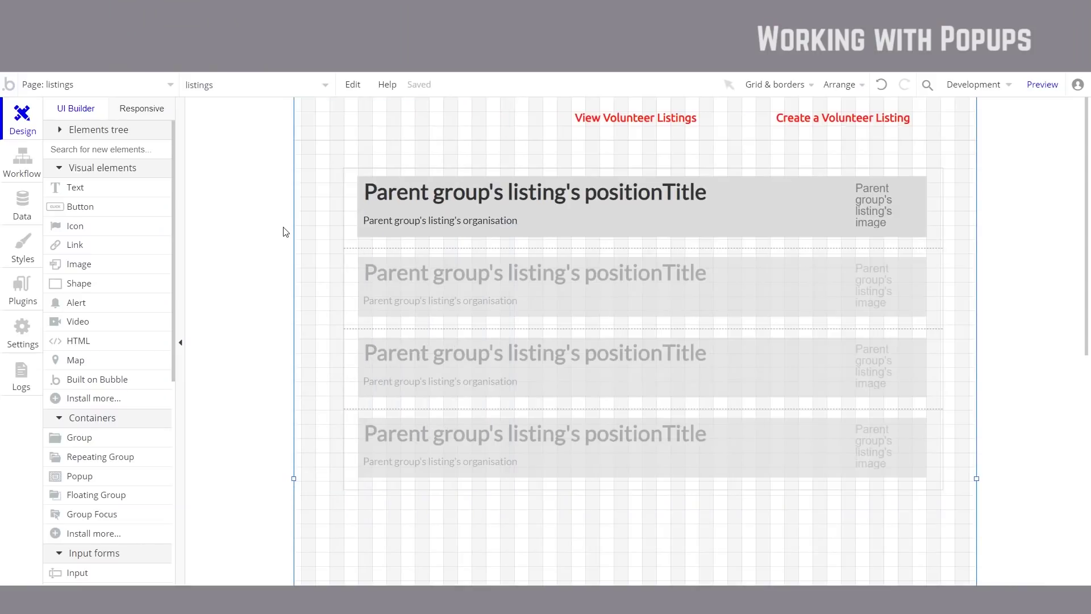
click(807, 230)
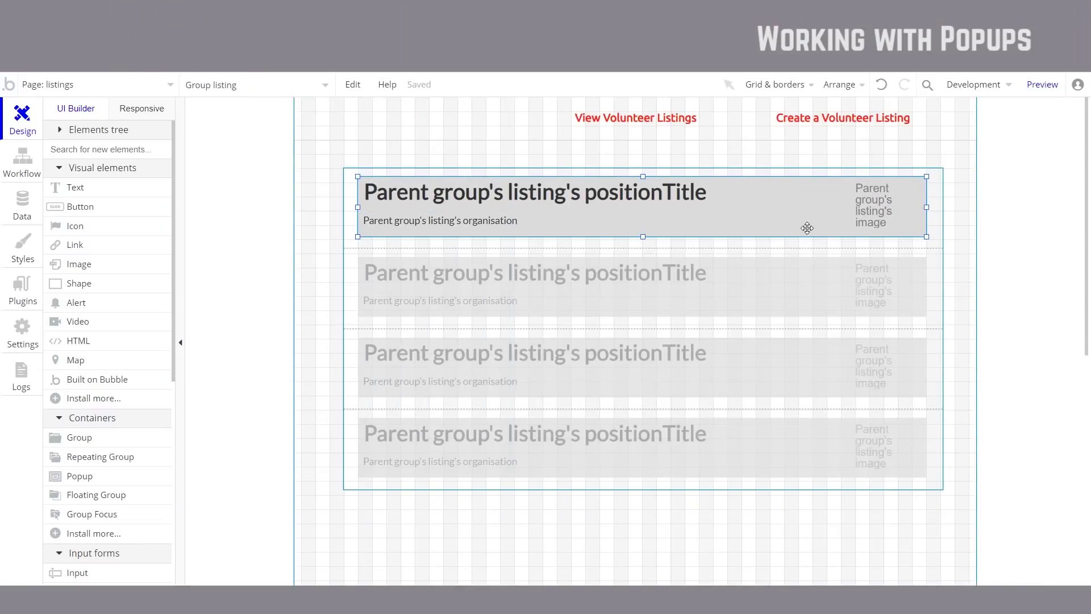
double_click(806, 228)
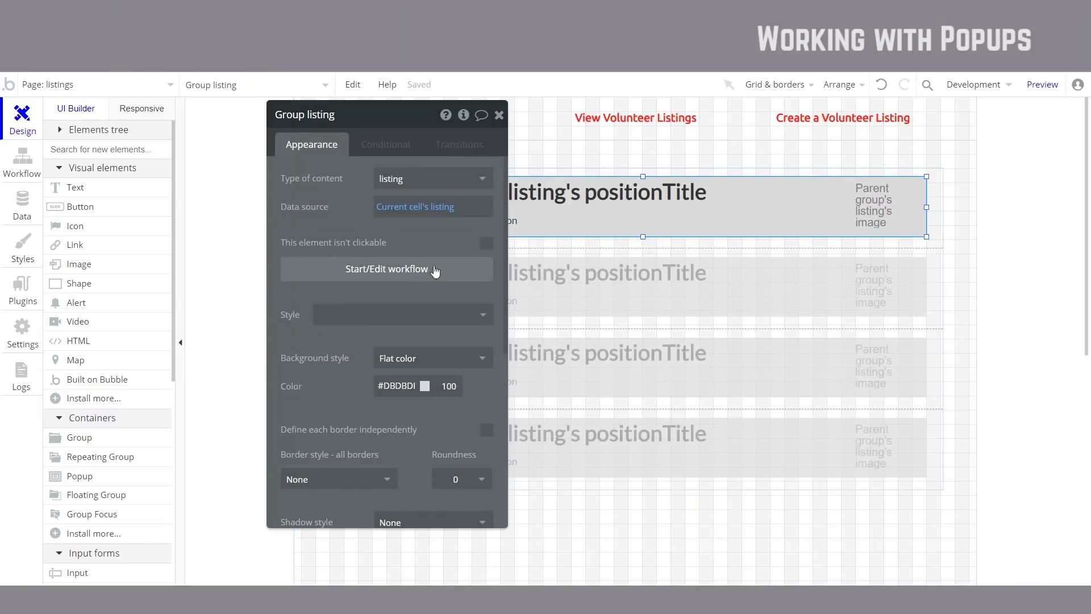
click(404, 276)
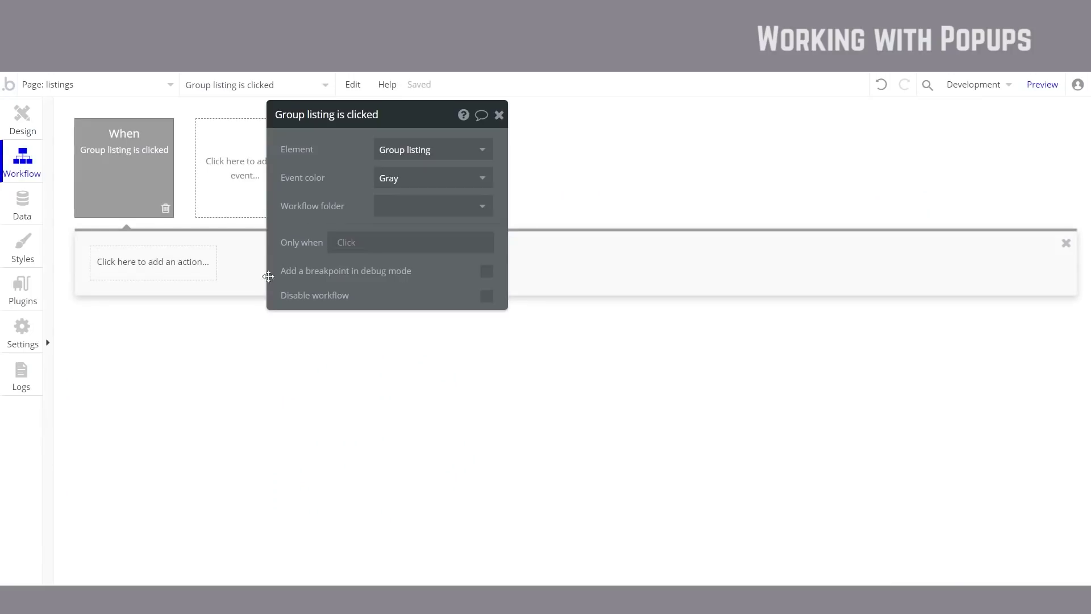
click(159, 271)
mouse_move(158, 428)
click(252, 309)
click(393, 149)
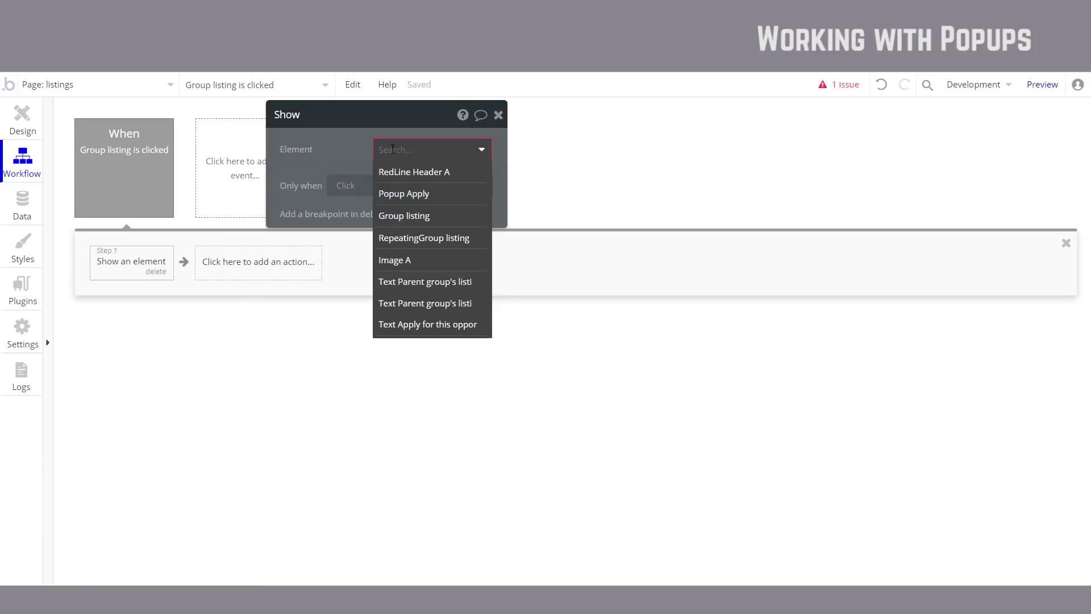
click(449, 194)
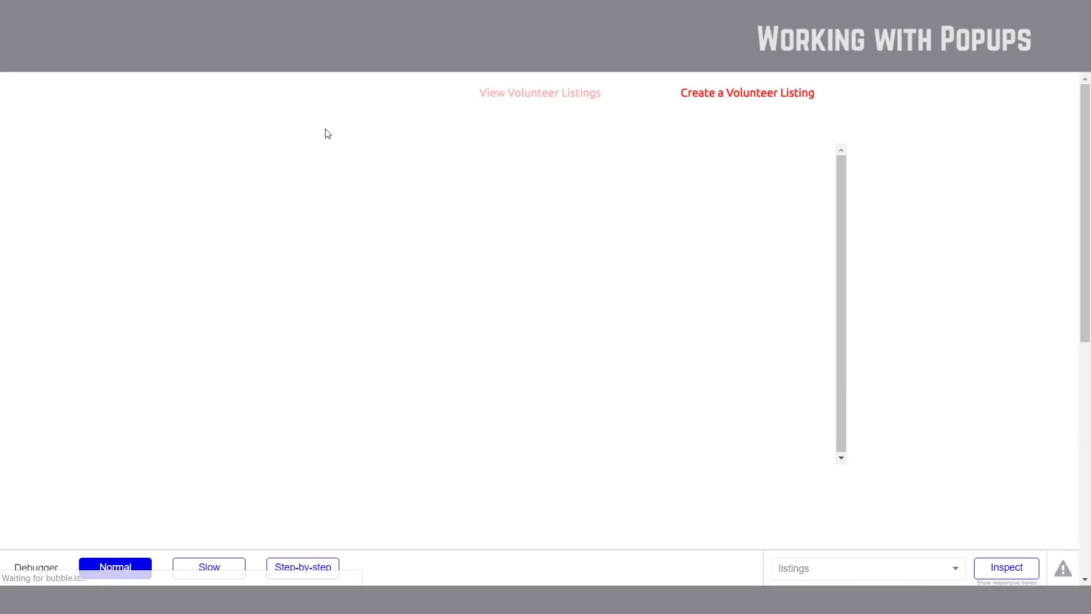
Step: Open and close the Apply popup from the Website maintenance, Write articles and Social media listings
click(585, 205)
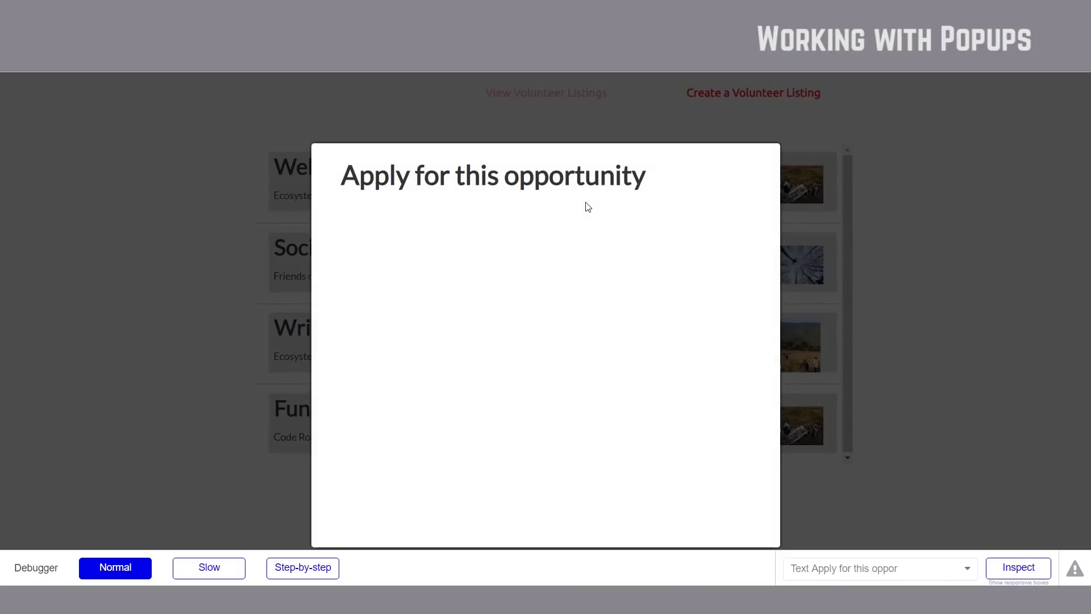
click(828, 234)
click(592, 338)
key(Escape)
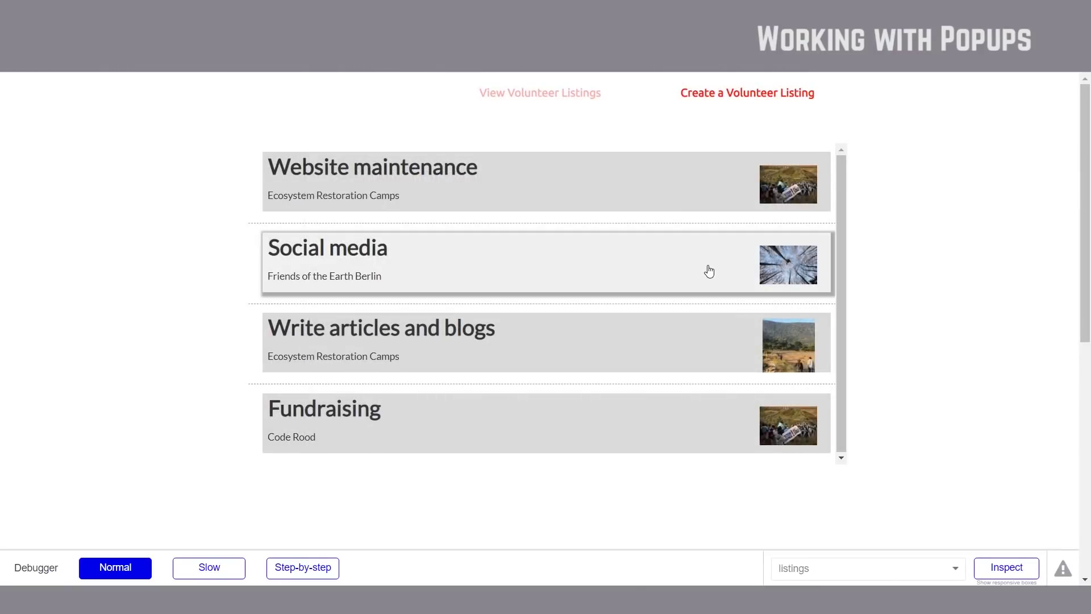
click(623, 280)
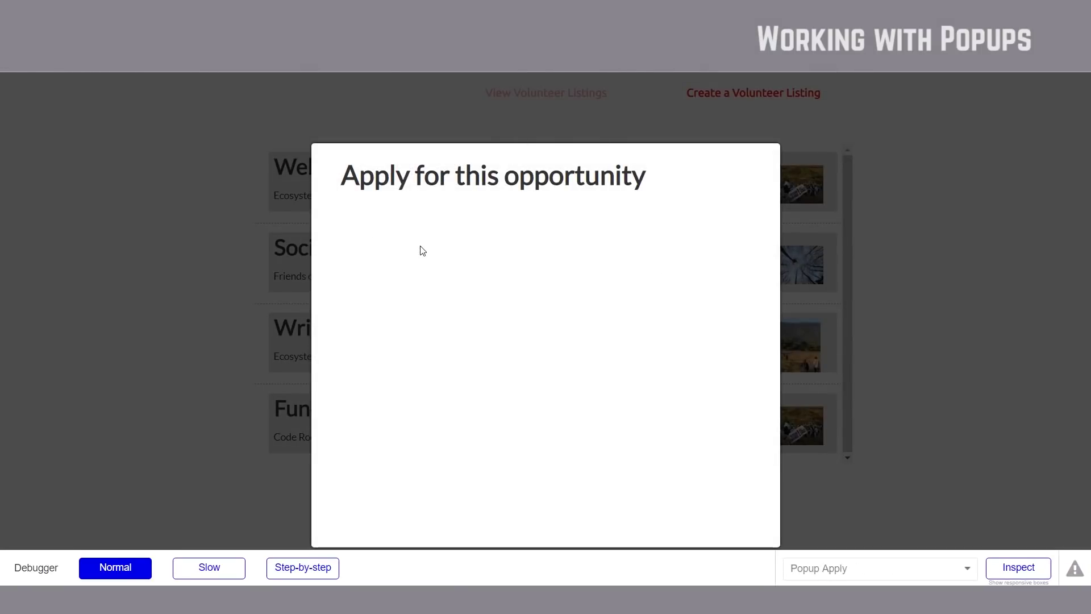
key(Escape)
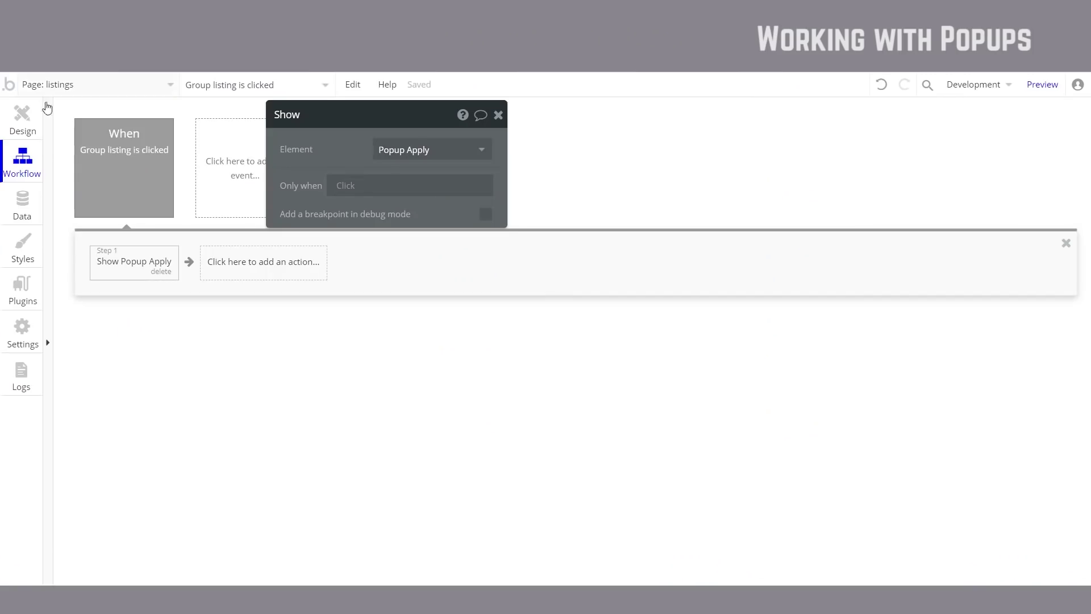
click(45, 108)
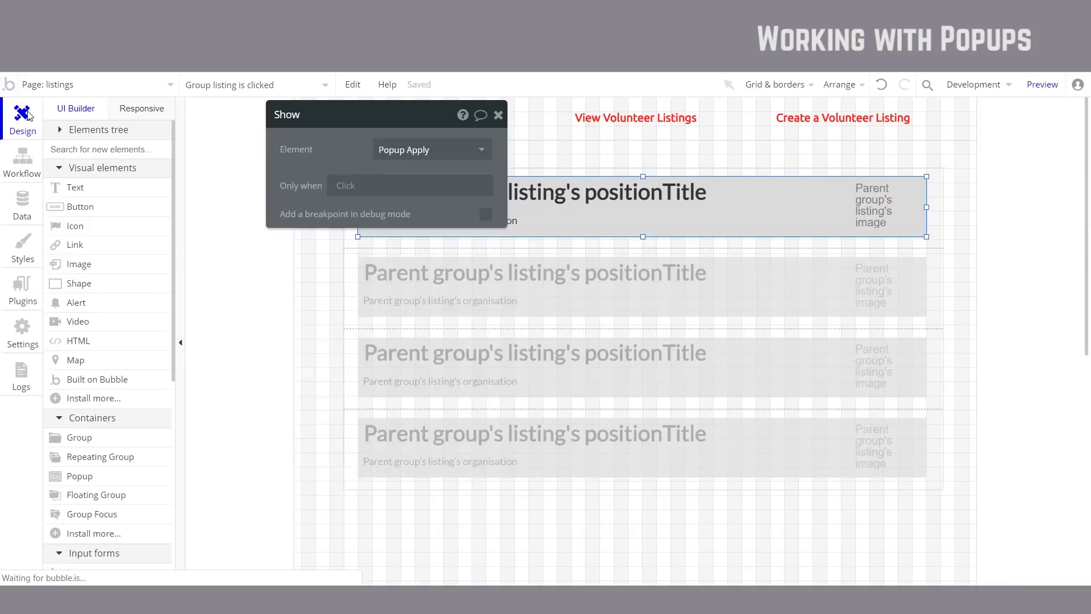
Step: Select Popup Apply in the Elements tree and set its Type of content to listing
click(57, 129)
click(64, 182)
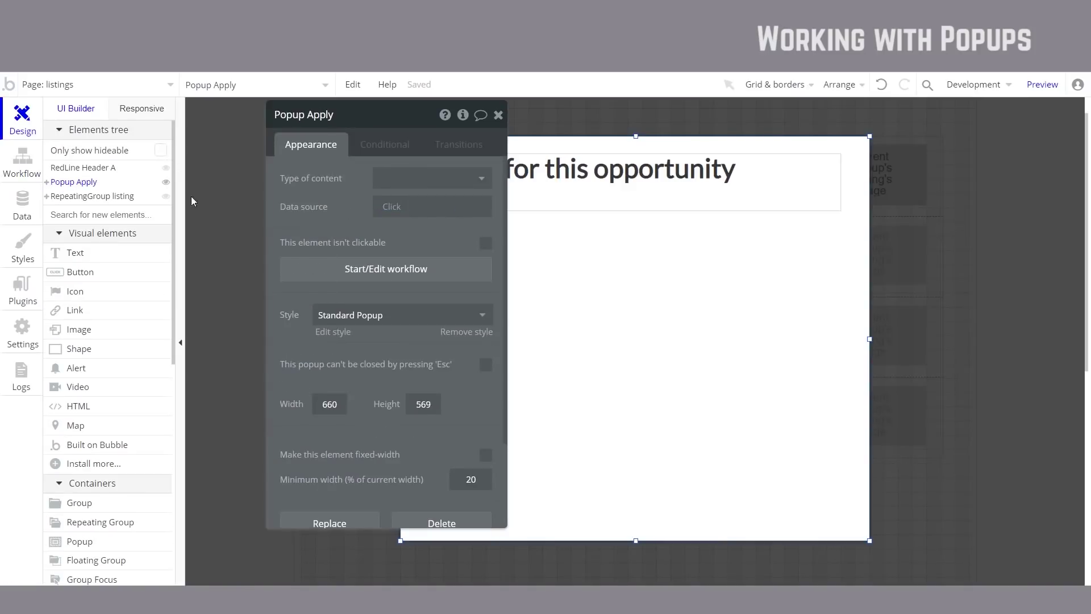
drag(499, 122, 498, 121)
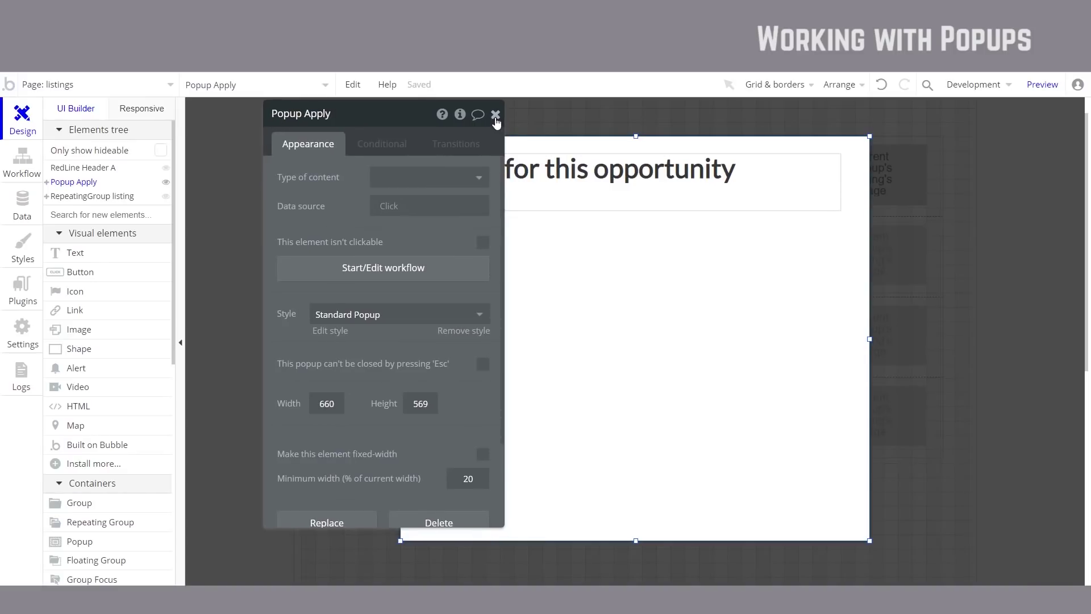
click(495, 115)
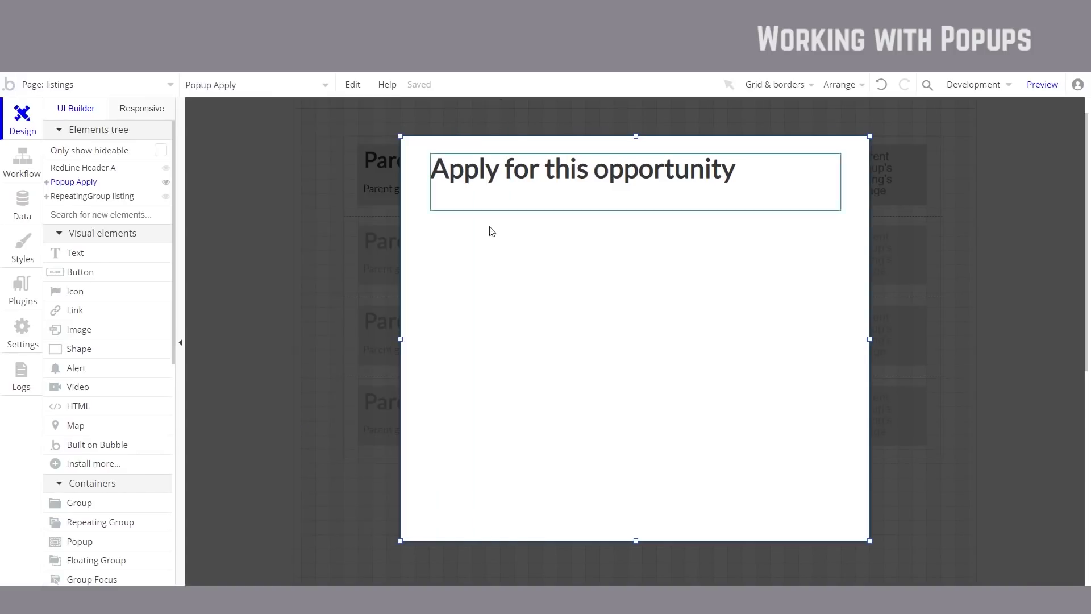
double_click(543, 290)
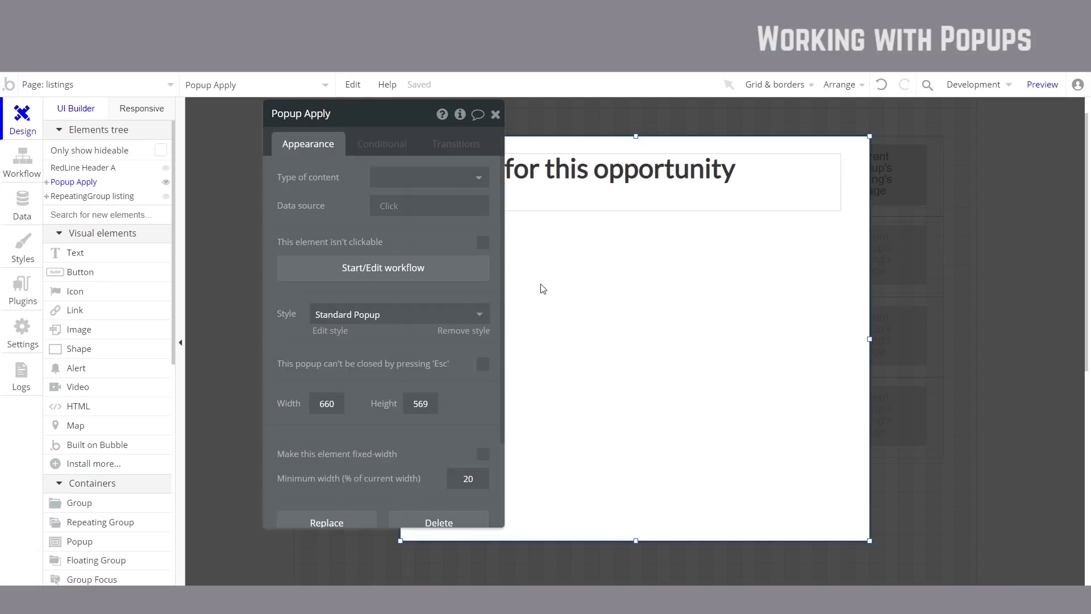
drag(351, 222, 300, 310)
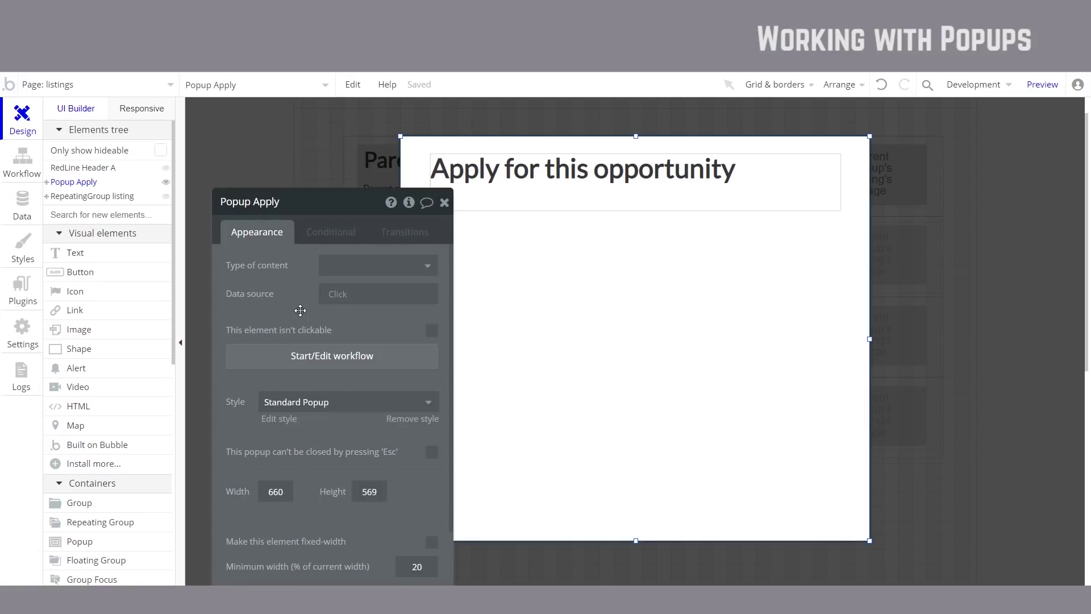
click(358, 273)
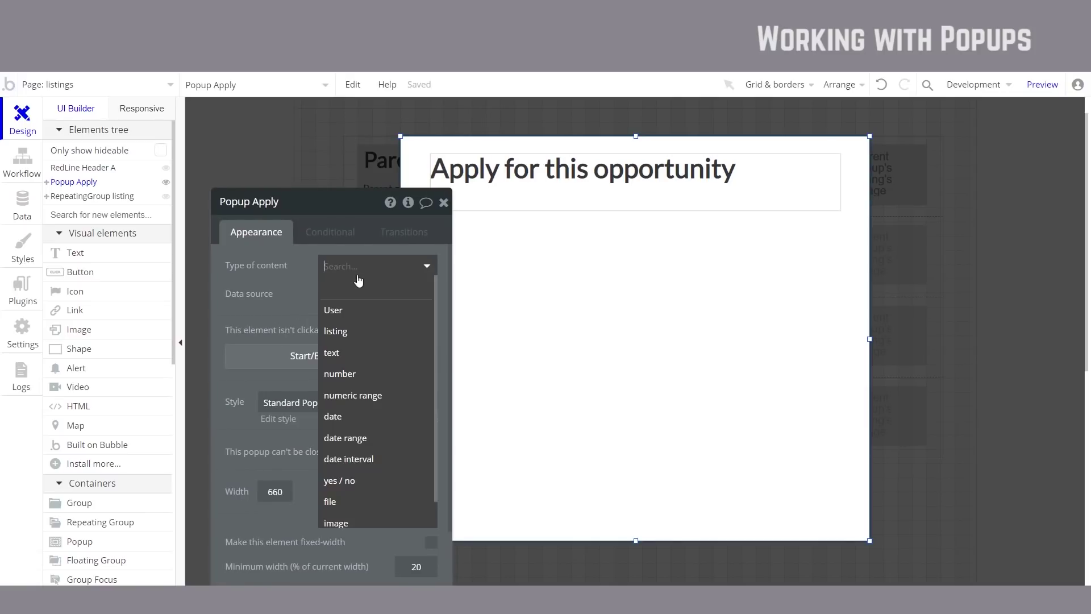
click(339, 330)
drag(339, 329, 279, 267)
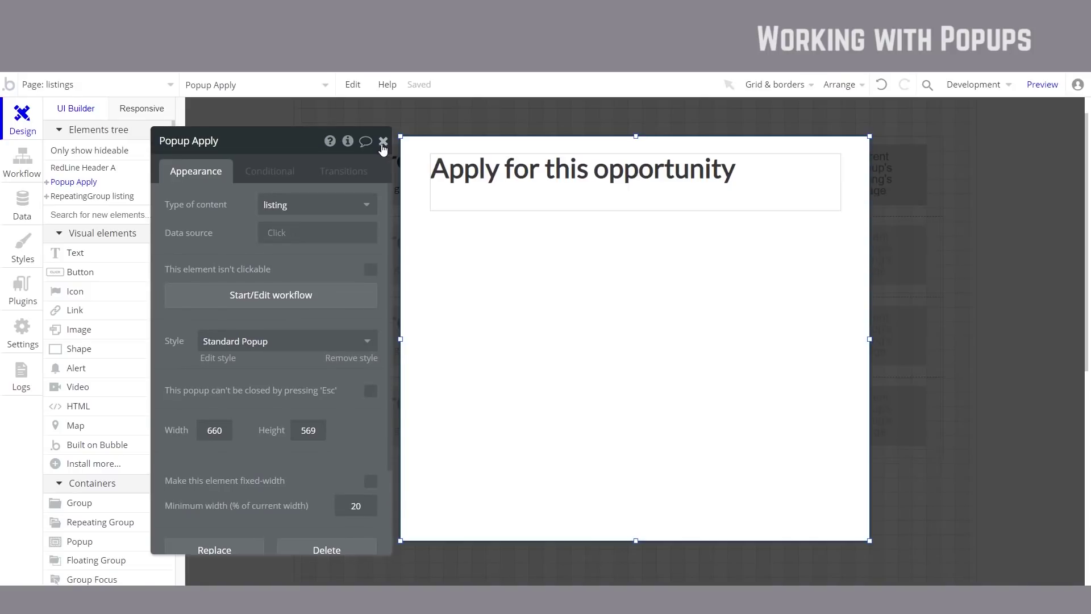
click(383, 142)
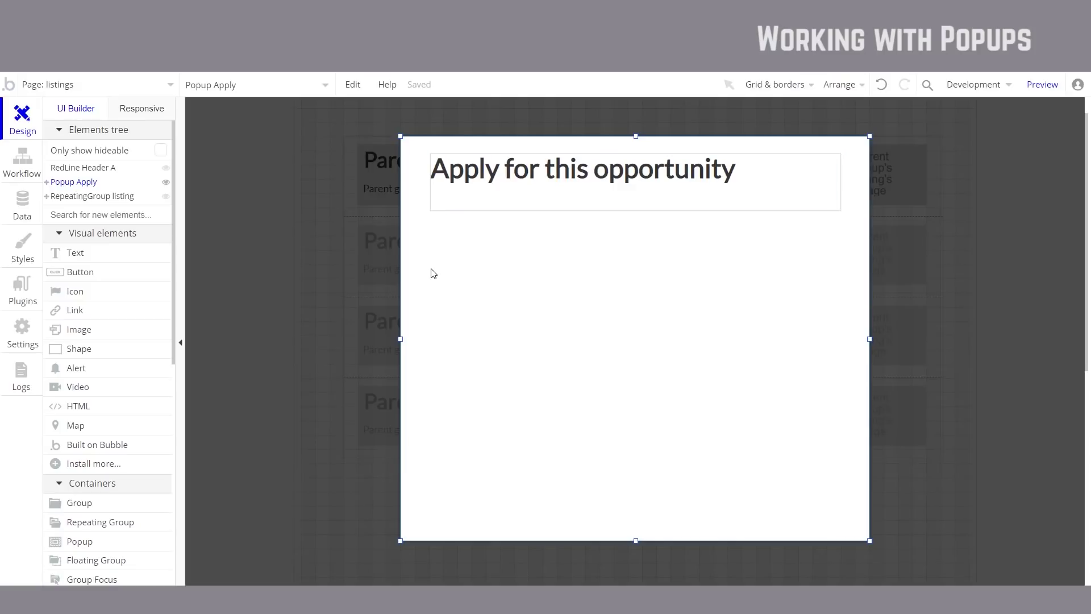
Step: Open the Group listing's click workflow from the listings page
click(263, 314)
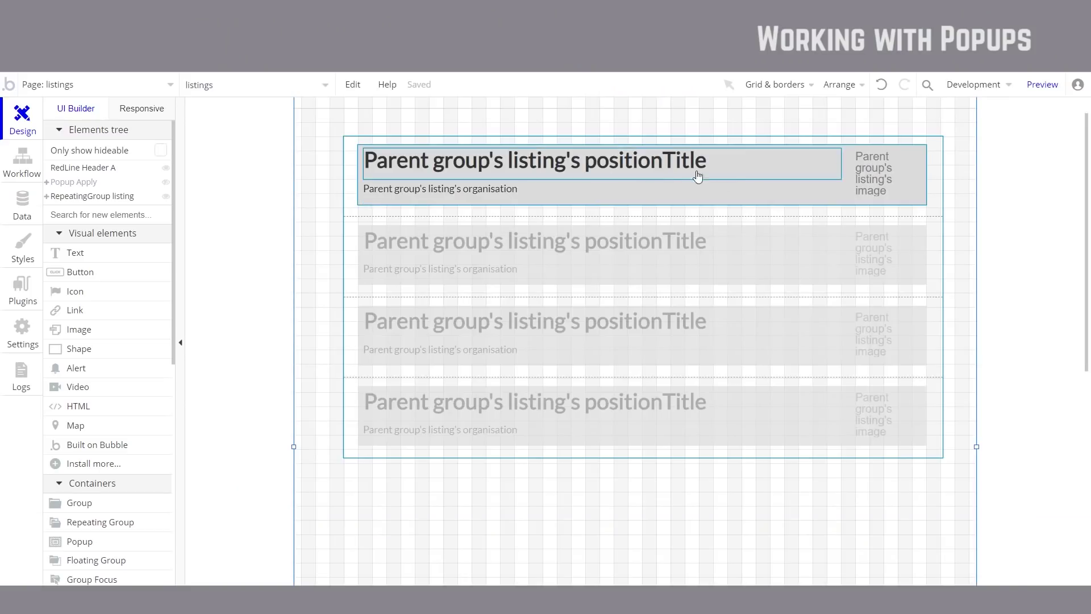
double_click(762, 195)
click(338, 301)
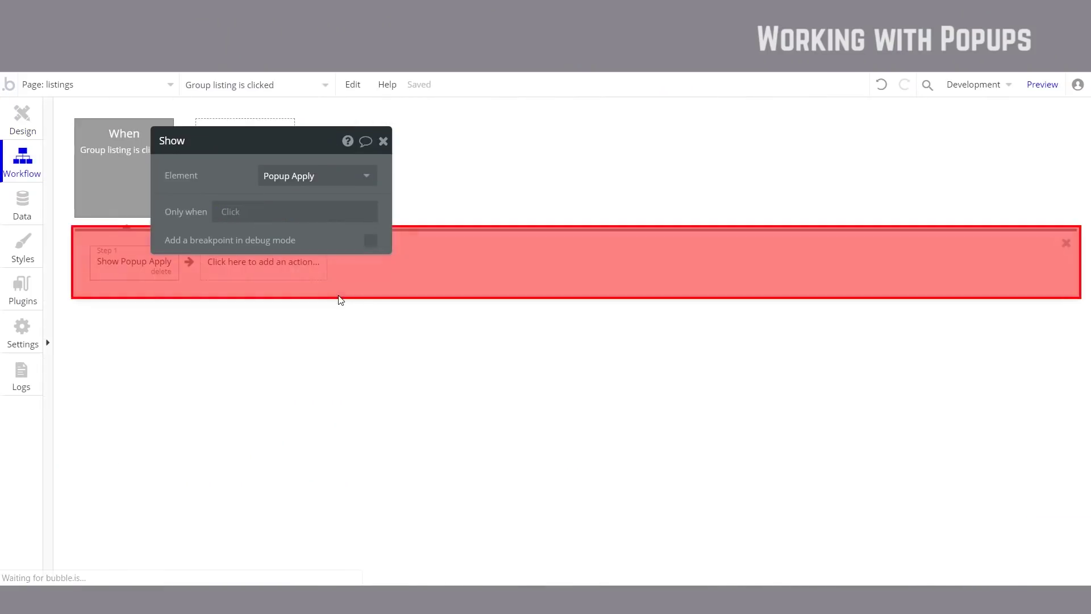
Step: Insert a new action before Show Popup Apply and choose Element Actions > Display data
mouse_move(144, 261)
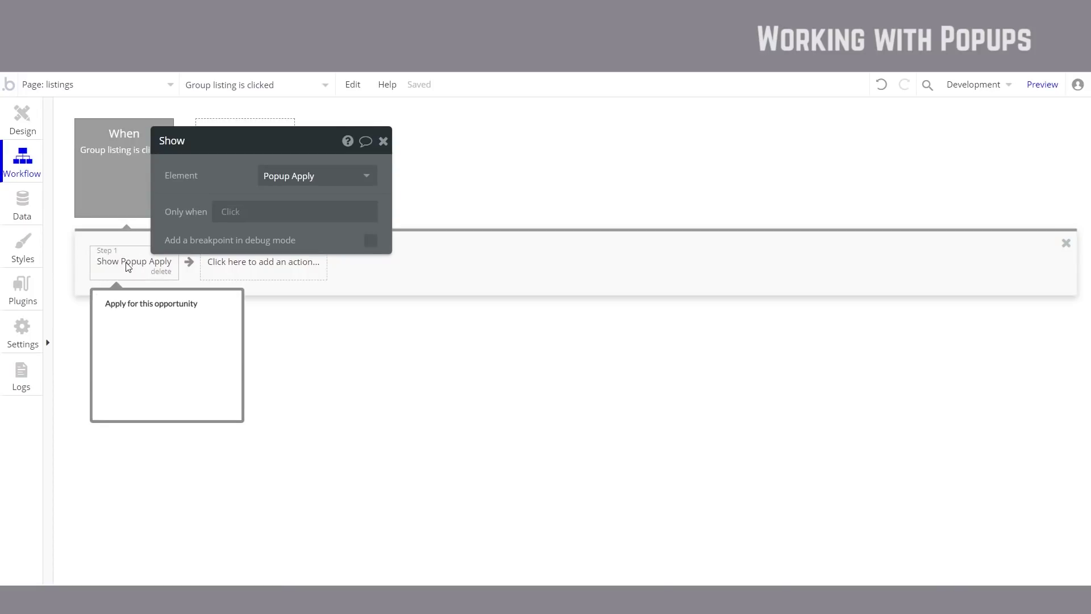
right_click(142, 265)
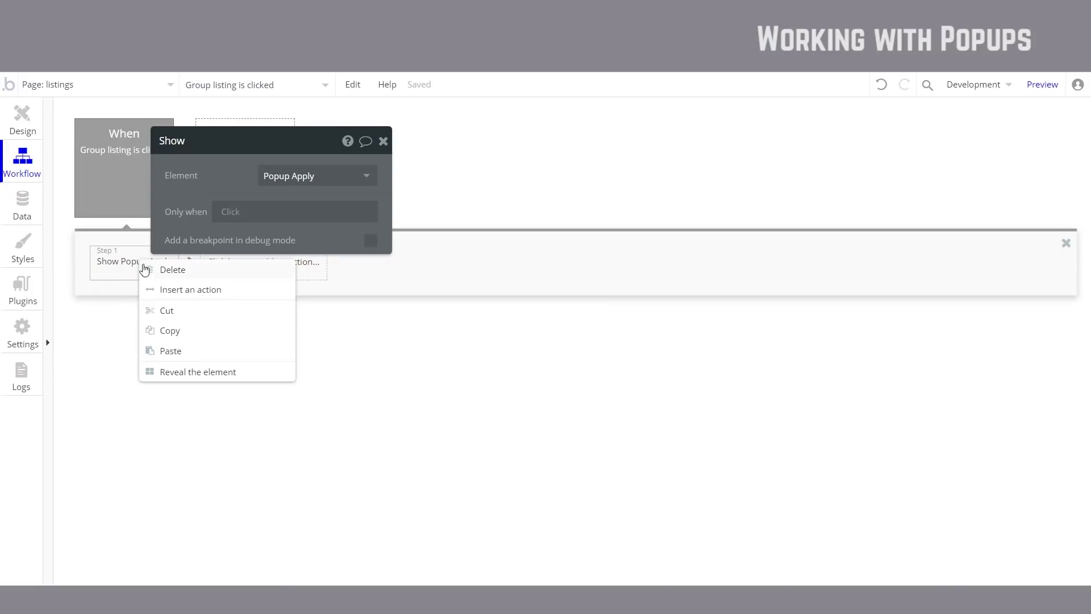
click(191, 290)
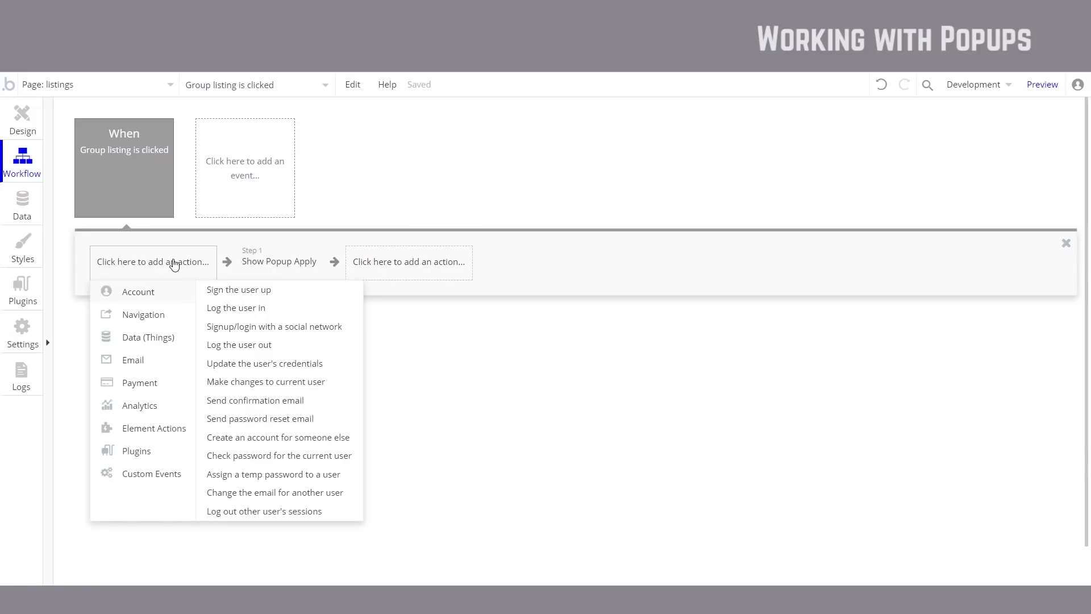
mouse_move(145, 174)
mouse_move(175, 429)
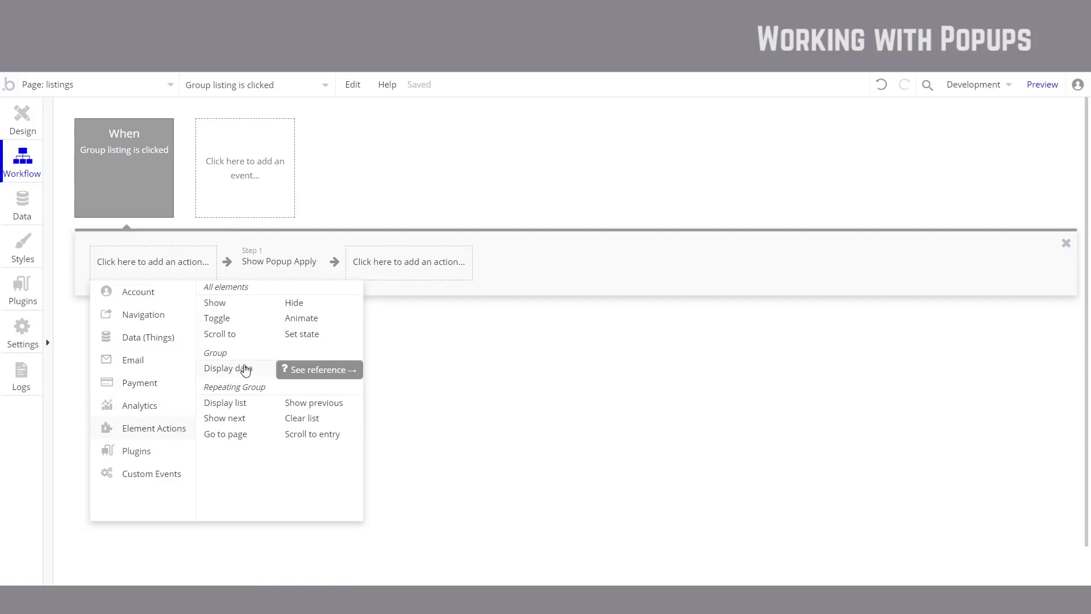
Step: Add a Display data step sending This Group's listing to Popup Apply, then return to Design
click(245, 370)
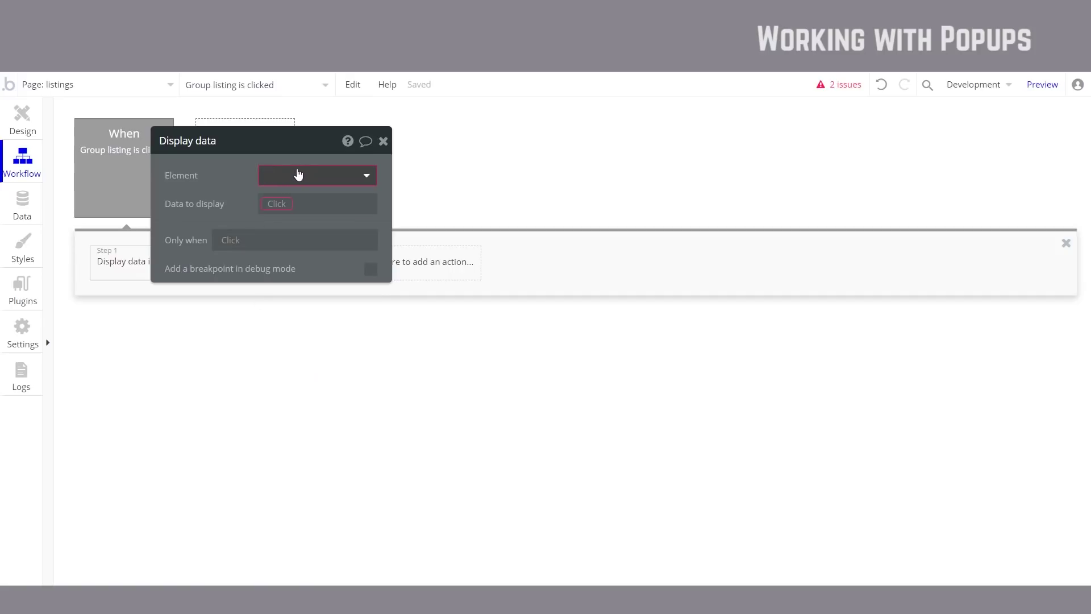
click(313, 175)
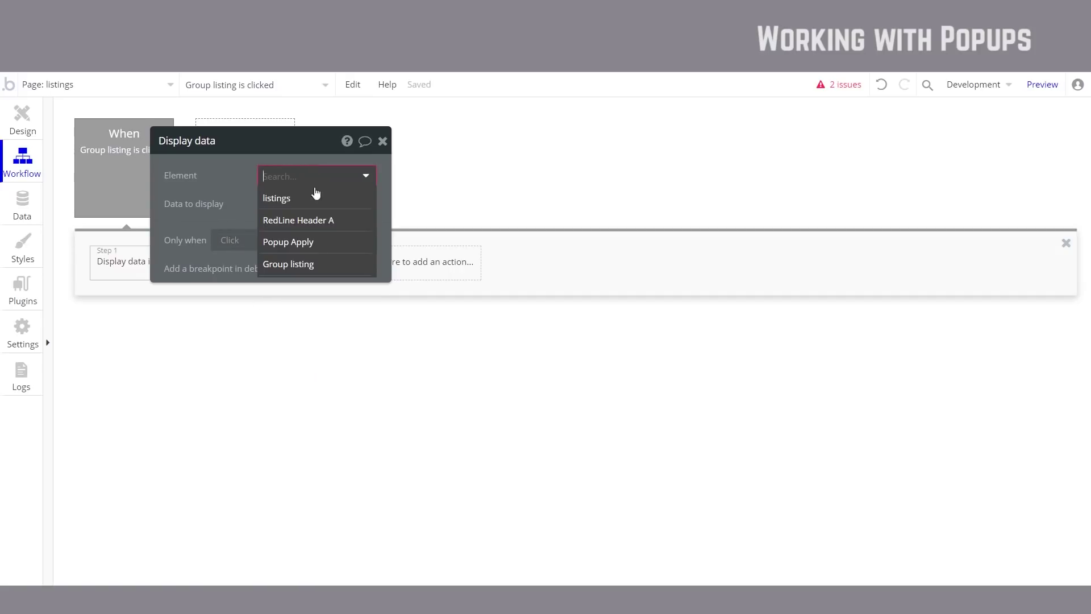
click(316, 243)
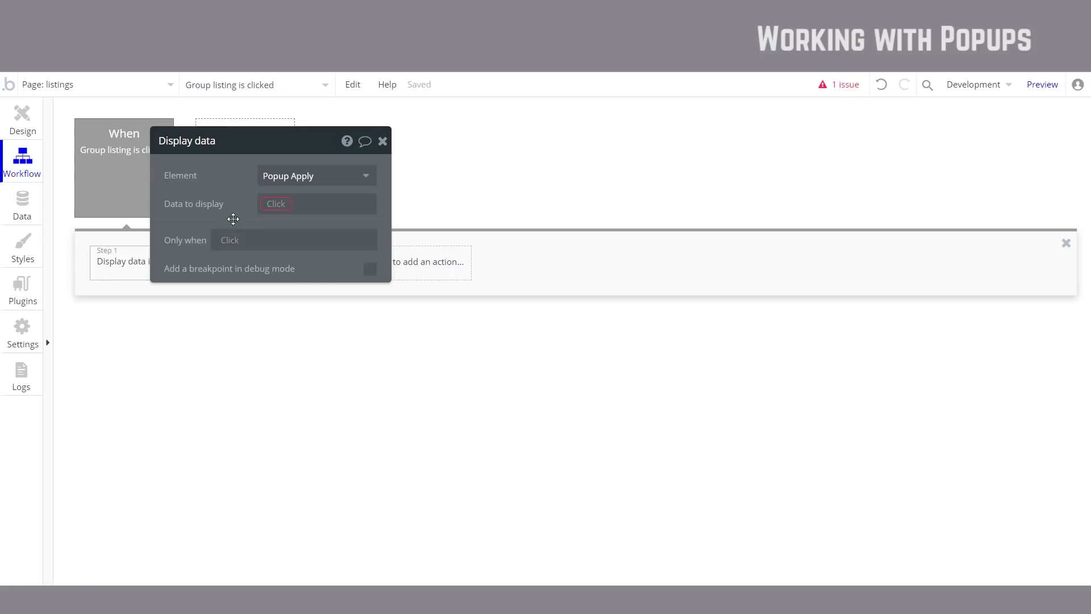
drag(231, 205, 472, 189)
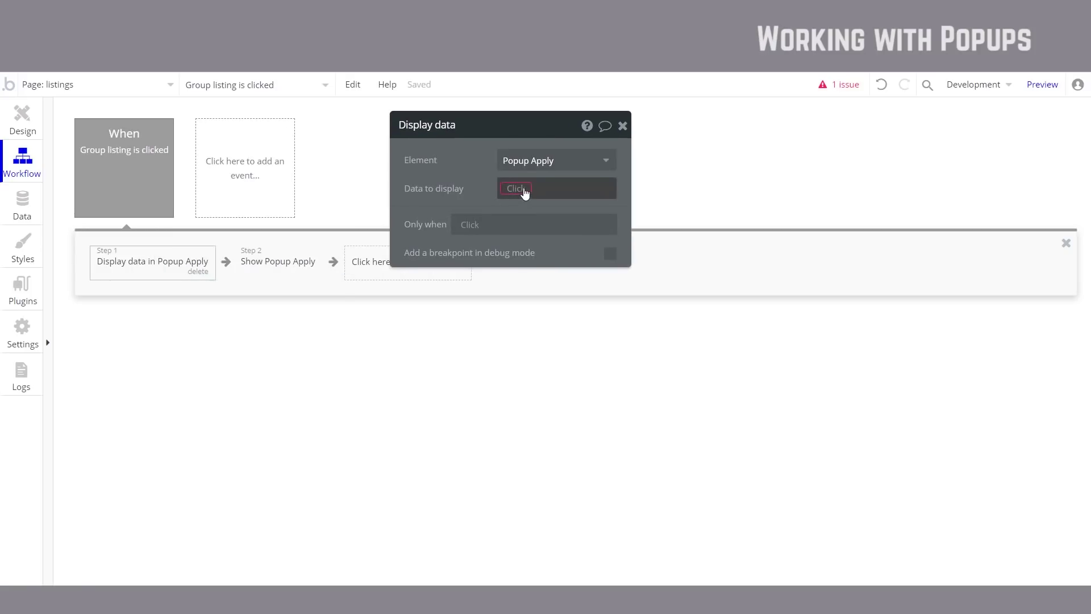
click(523, 191)
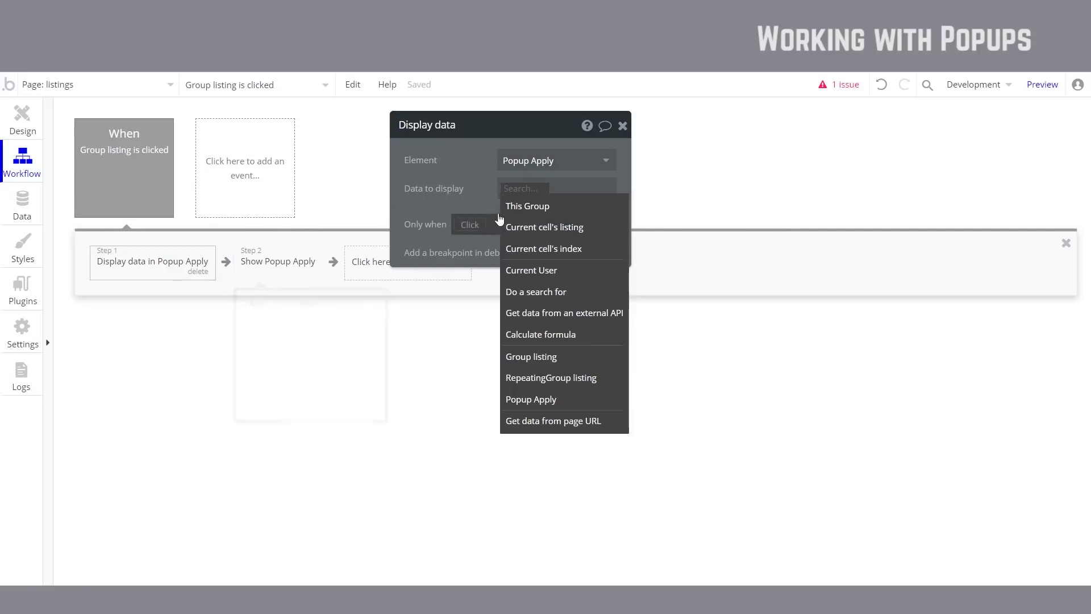
click(529, 205)
click(450, 204)
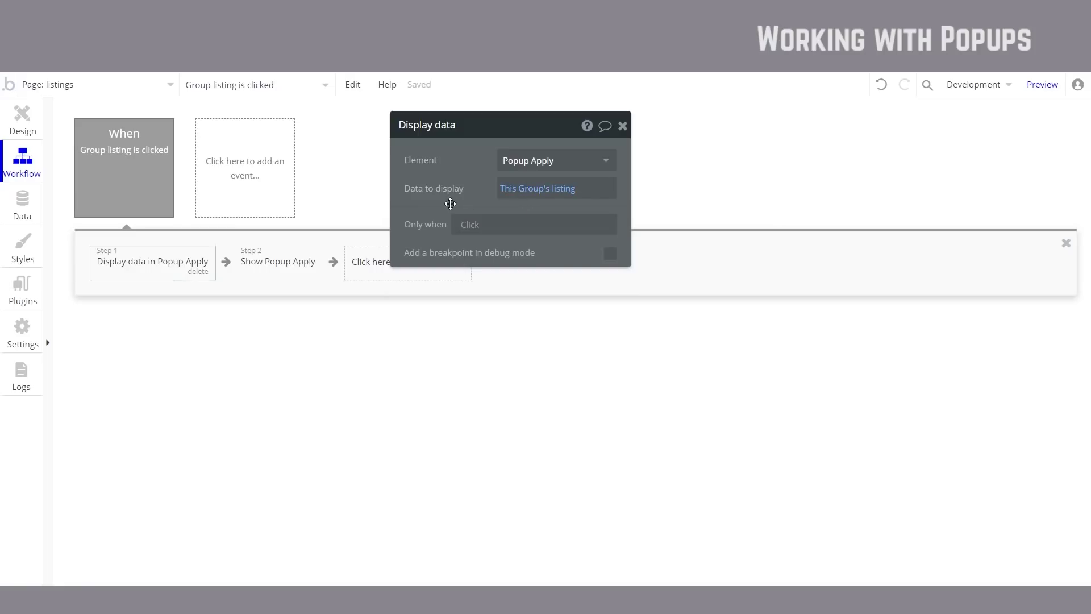
click(32, 125)
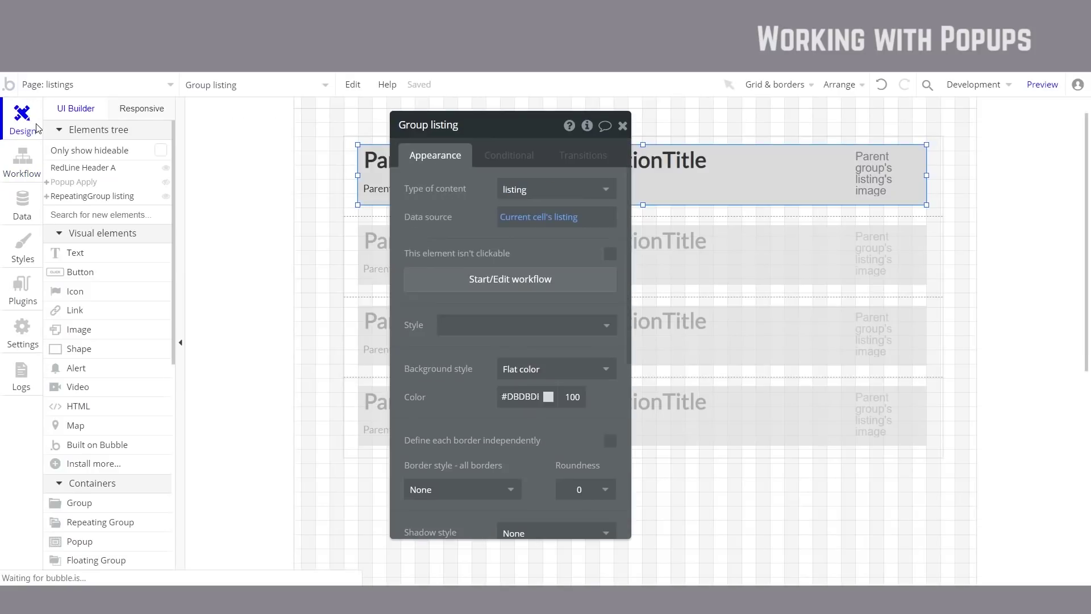
Step: Edit the Popup Apply heading, deleting 'this opportunity' after 'Apply for'
click(89, 185)
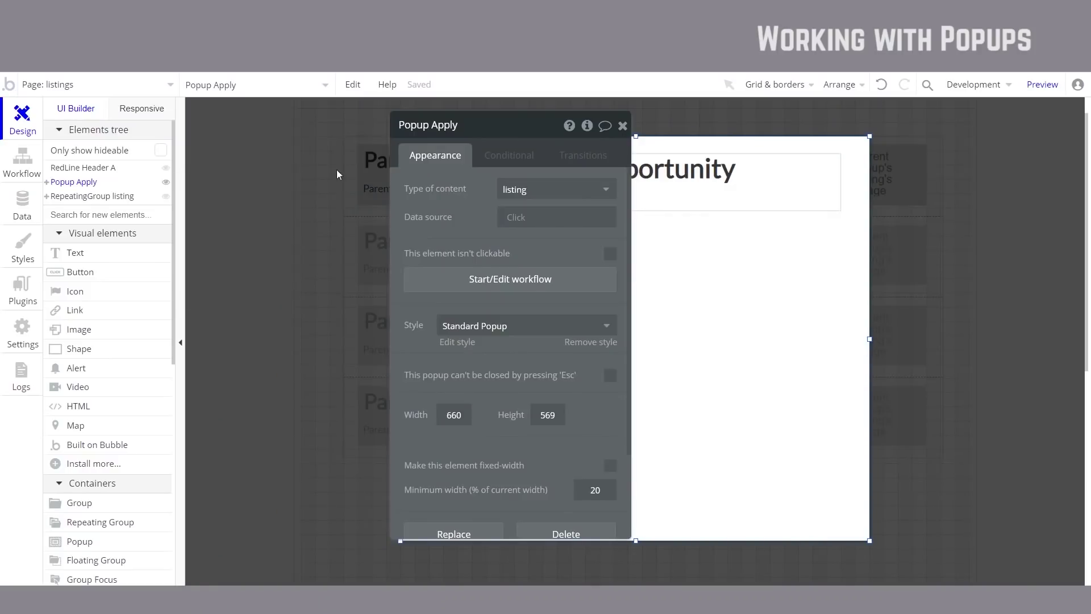
click(623, 126)
double_click(529, 182)
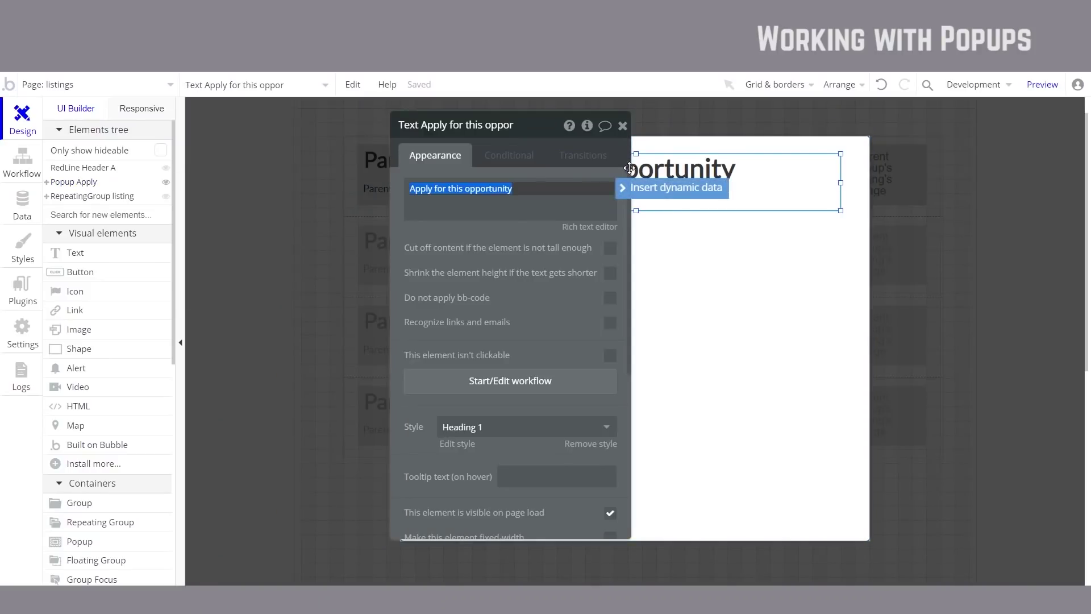
triple_click(500, 189)
click(500, 190)
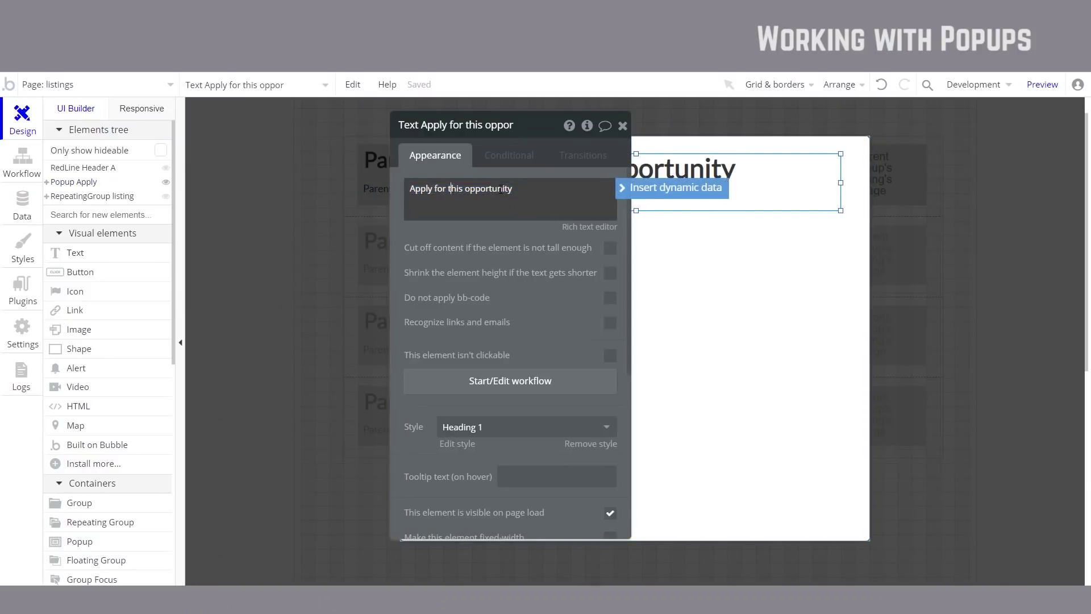
drag(500, 189, 456, 191)
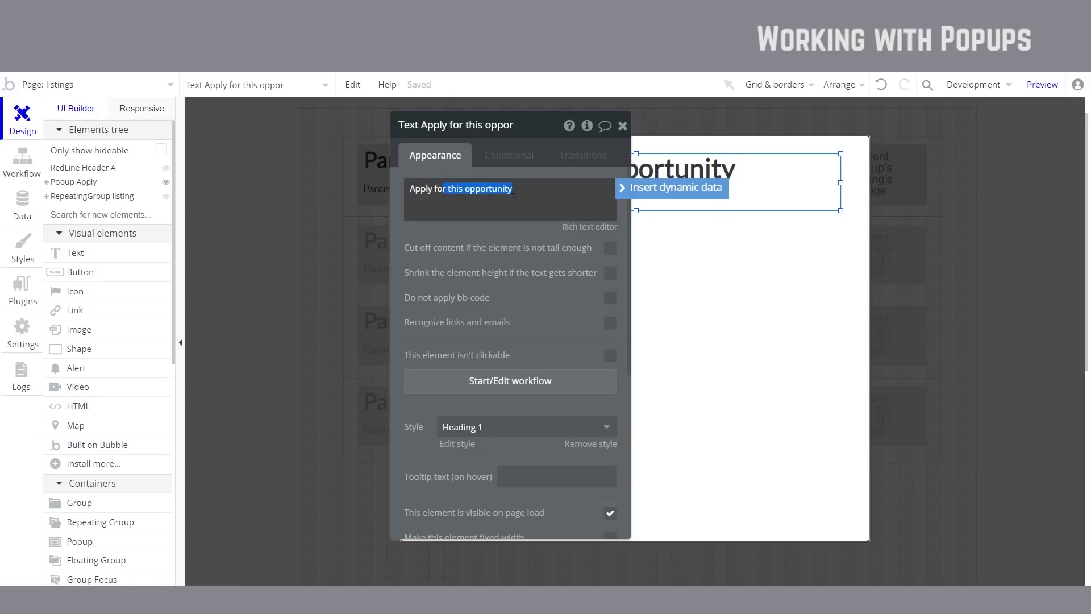
key(BackSpace)
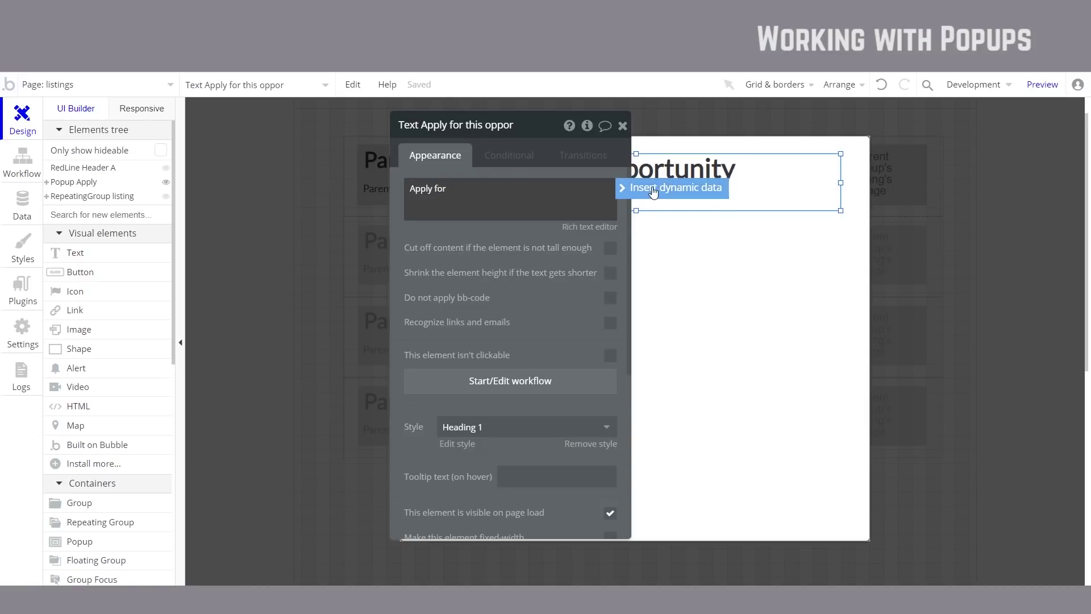
Step: Append dynamic data Parent group's listing's positionTitle to the heading
click(623, 193)
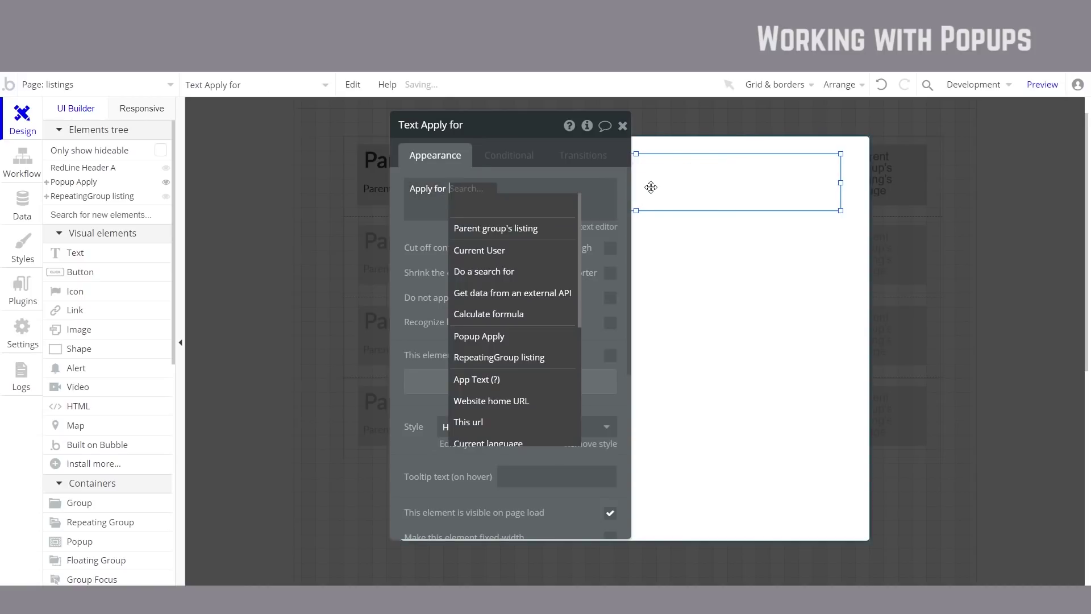
click(539, 233)
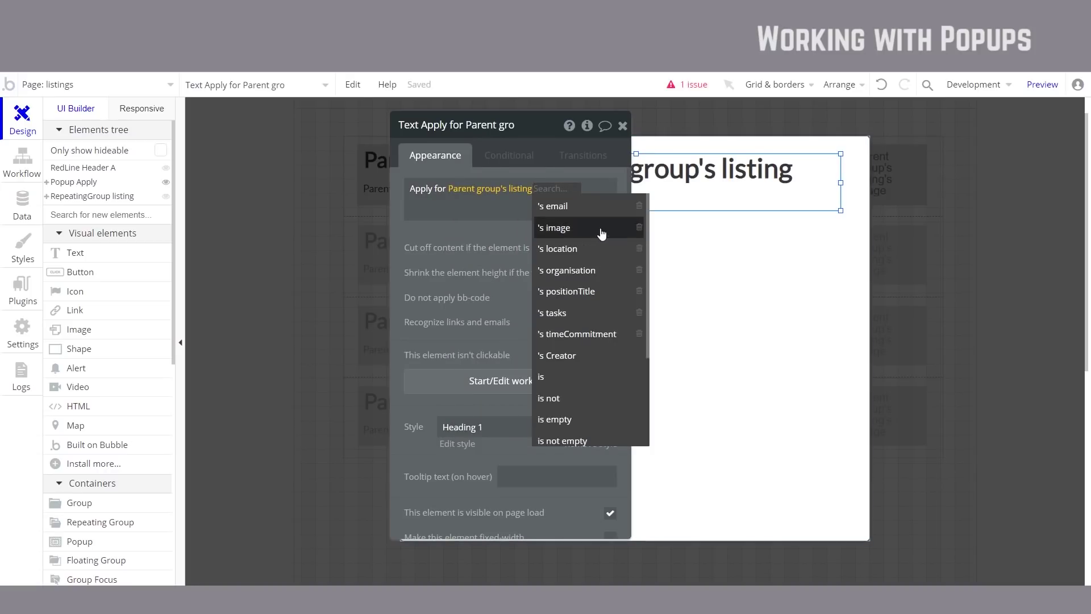
click(598, 291)
click(519, 283)
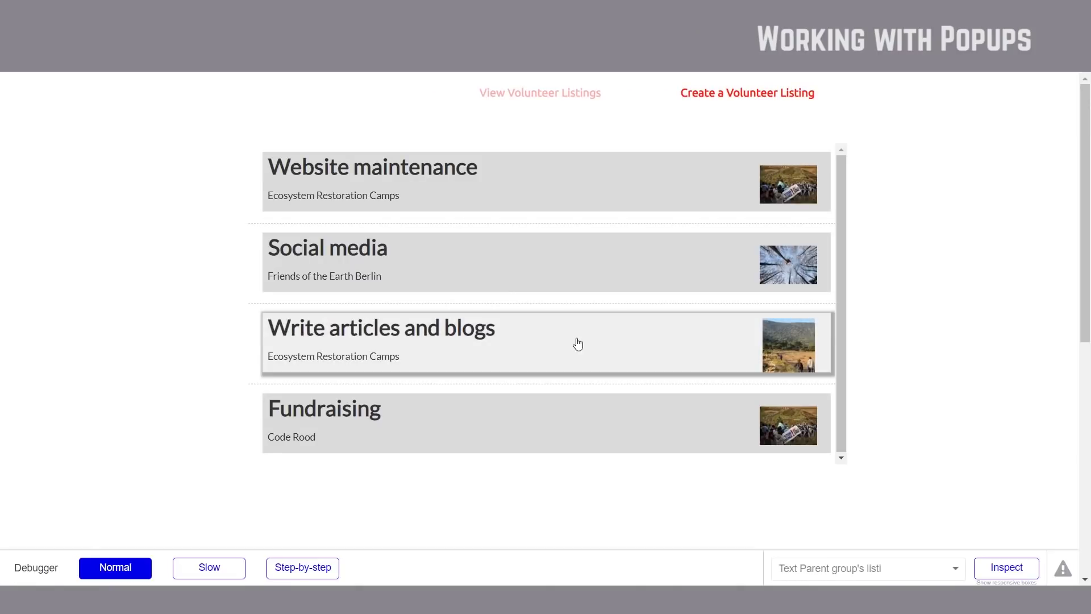
Step: In preview, open the Write articles and blogs listing's popup to check its title
click(576, 340)
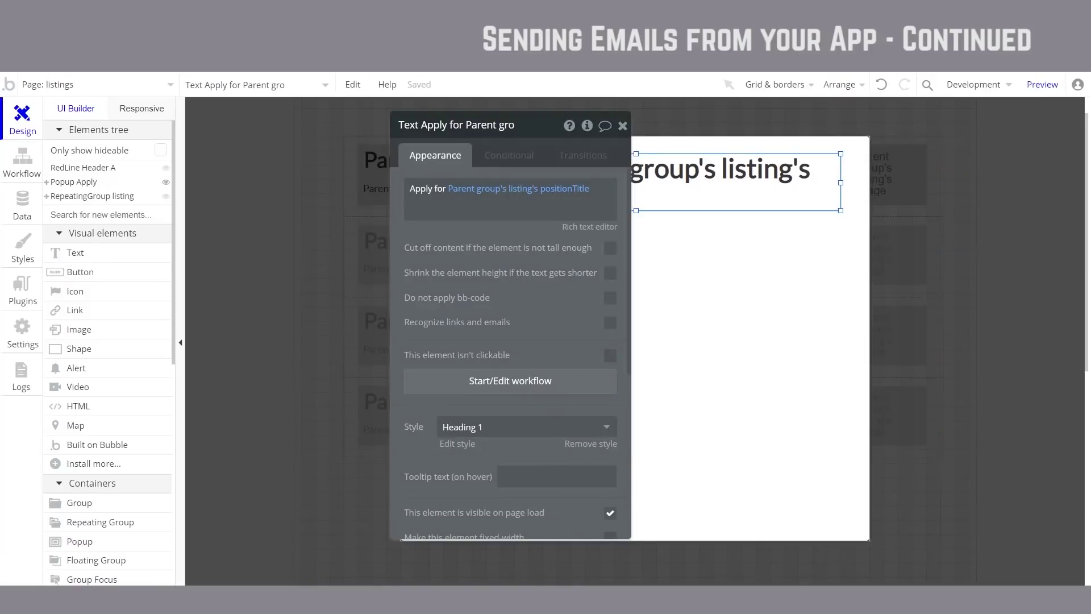
Step: Add an input below the popup heading with placeholder 'Your name'
click(622, 125)
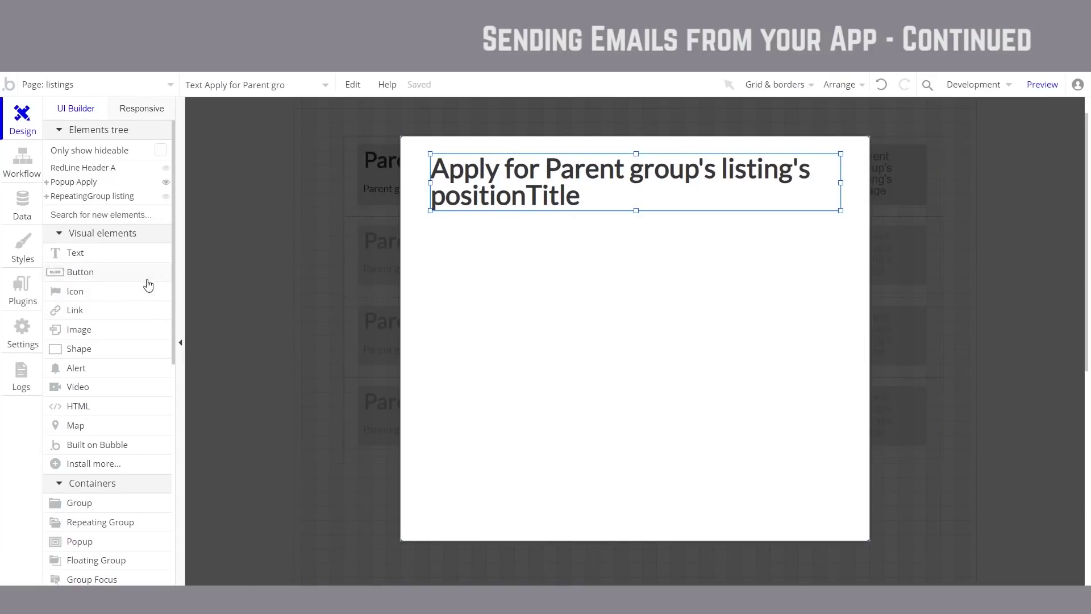
scroll(126, 355, down, 3)
scroll(126, 356, down, 1)
click(90, 425)
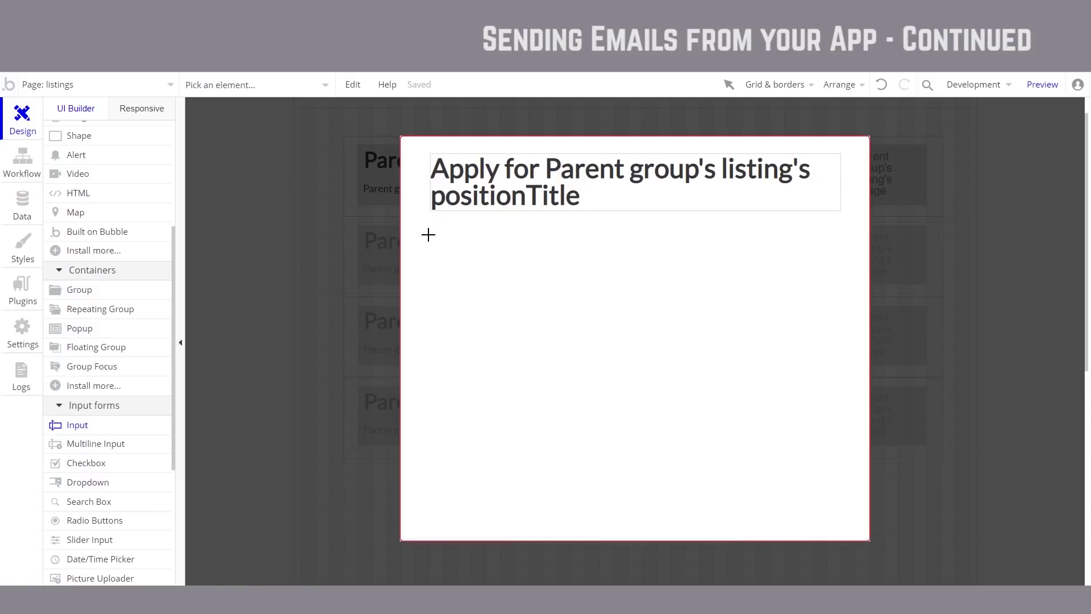
drag(444, 232, 672, 262)
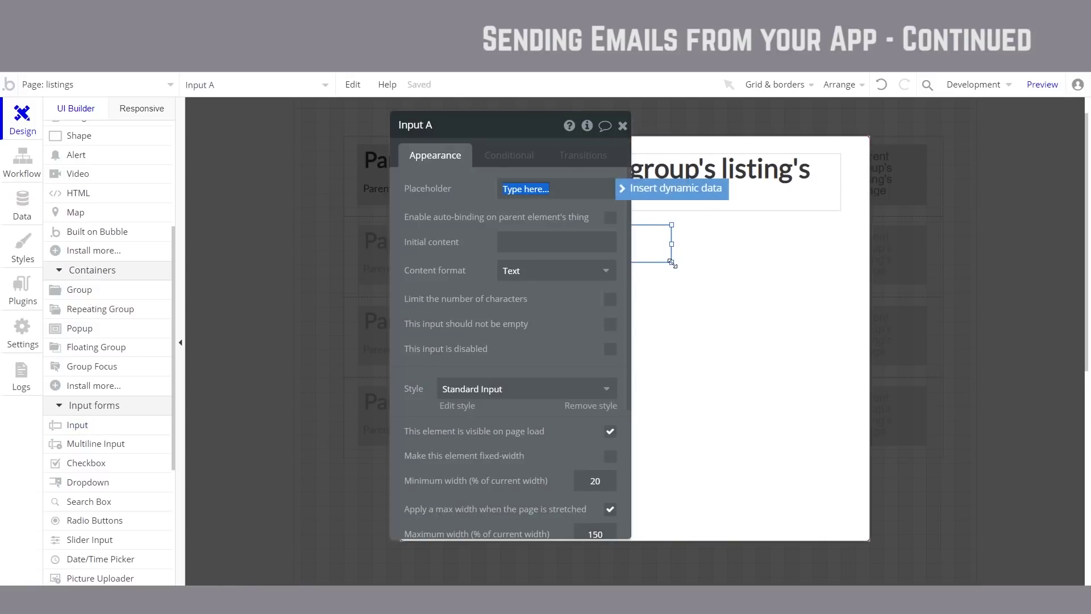
drag(444, 230, 754, 294)
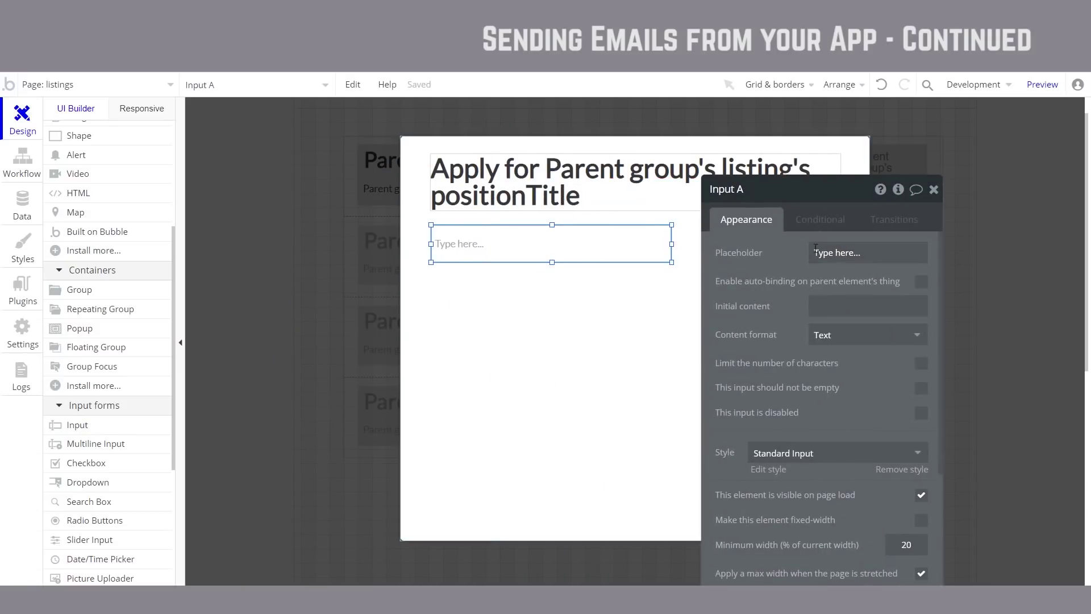
click(833, 250)
text(N)
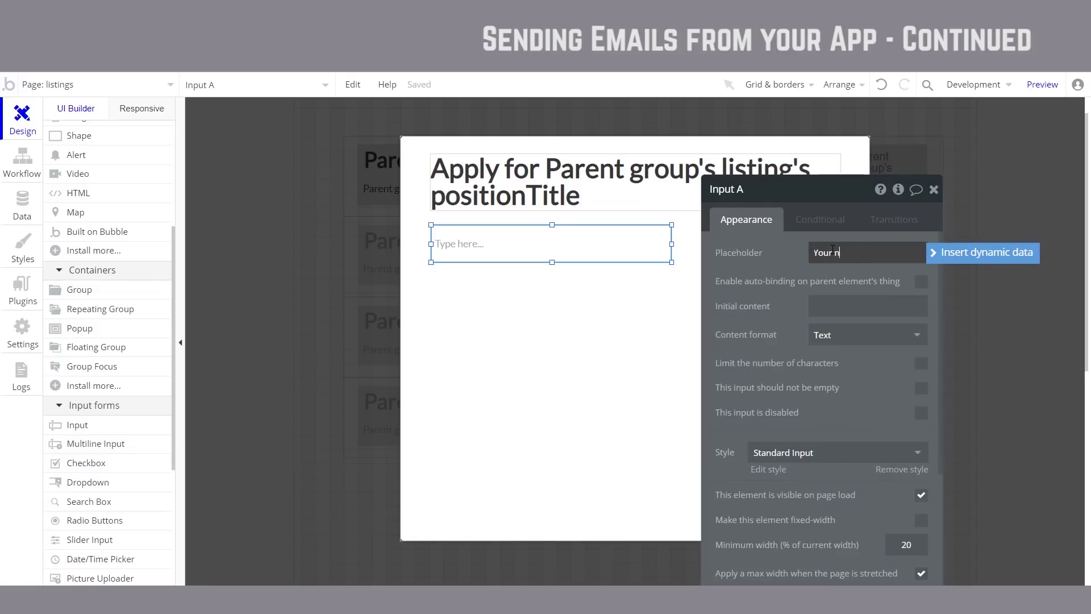
text(our name)
key(Escape)
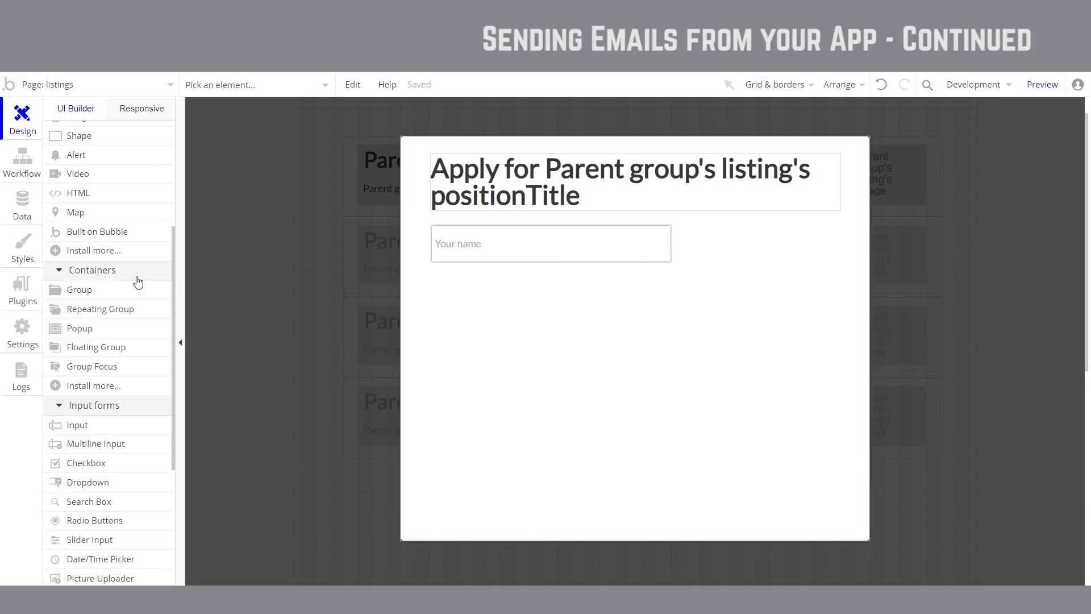
Step: Add a second input below it with placeholder 'Your prior relevant experience'
scroll(122, 280, up, 3)
scroll(116, 358, down, 4)
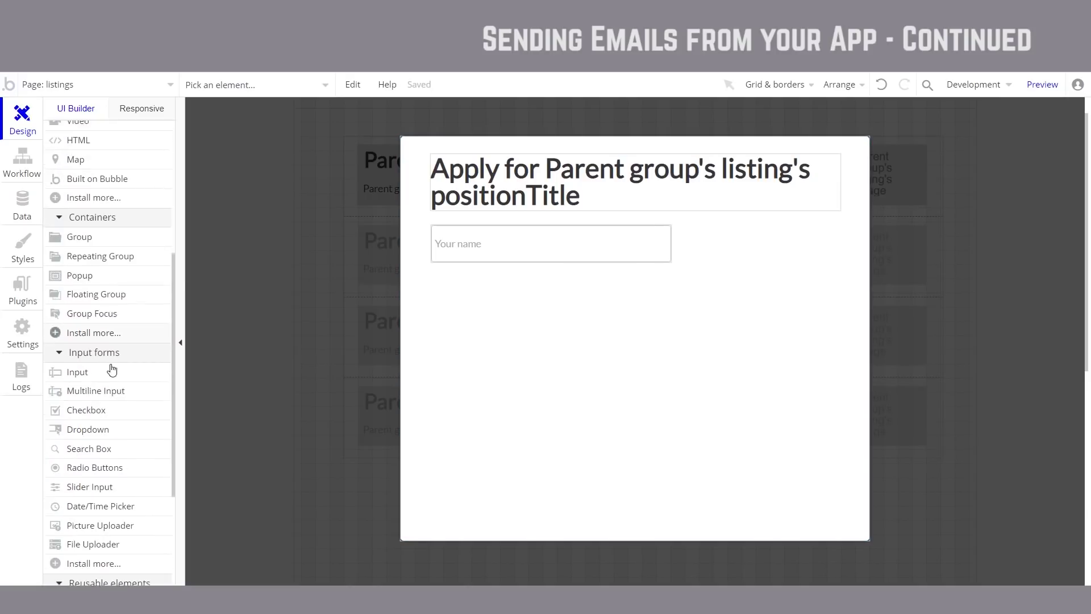
click(77, 354)
mouse_move(439, 276)
mouse_down()
mouse_move(670, 339)
mouse_move(719, 339)
mouse_up()
drag(610, 299, 602, 301)
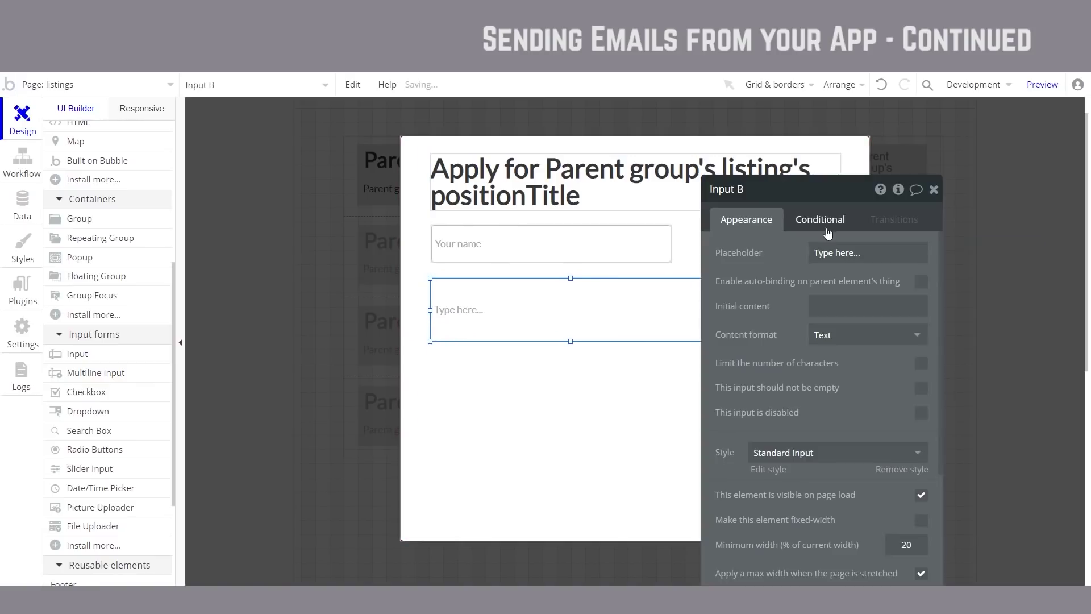
text(Your pri)
text(or)
text( ex)
text(relevant experience)
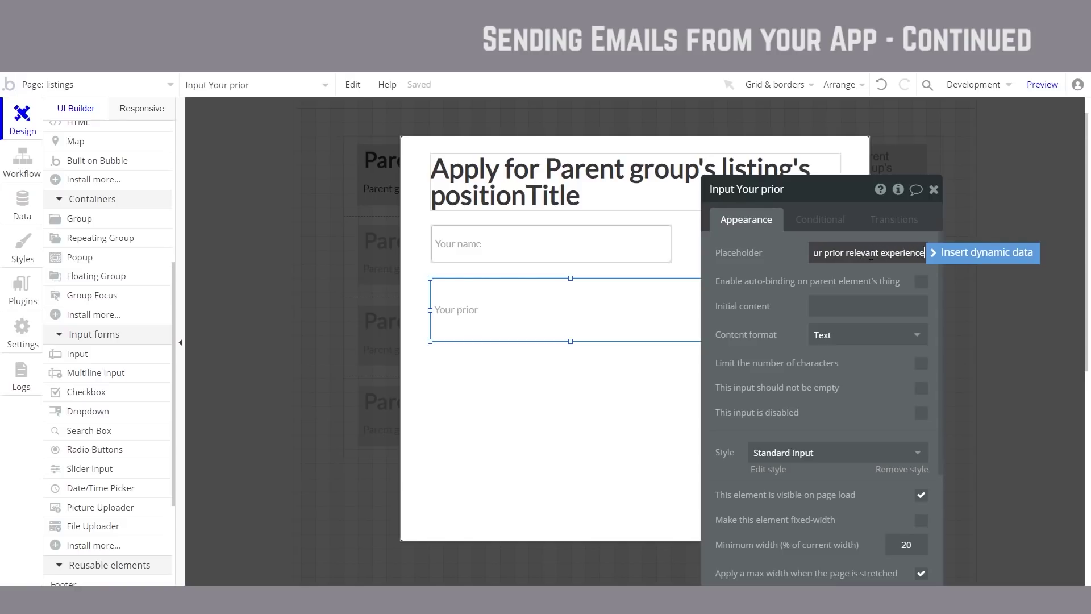
key(Escape)
click(618, 316)
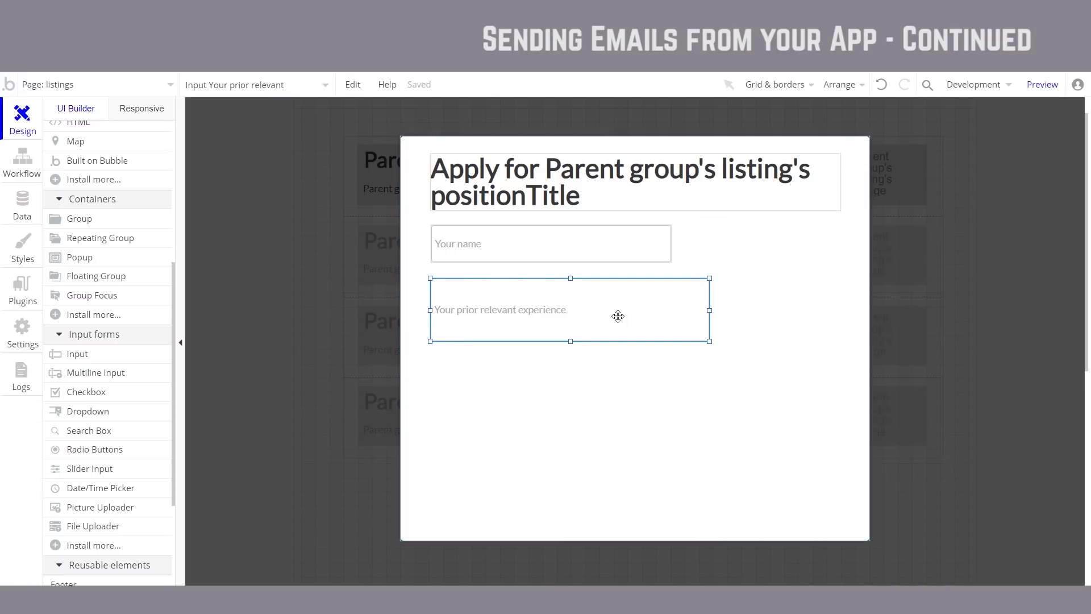
Step: Replace the experience input with a Multiline Input element
right_click(591, 305)
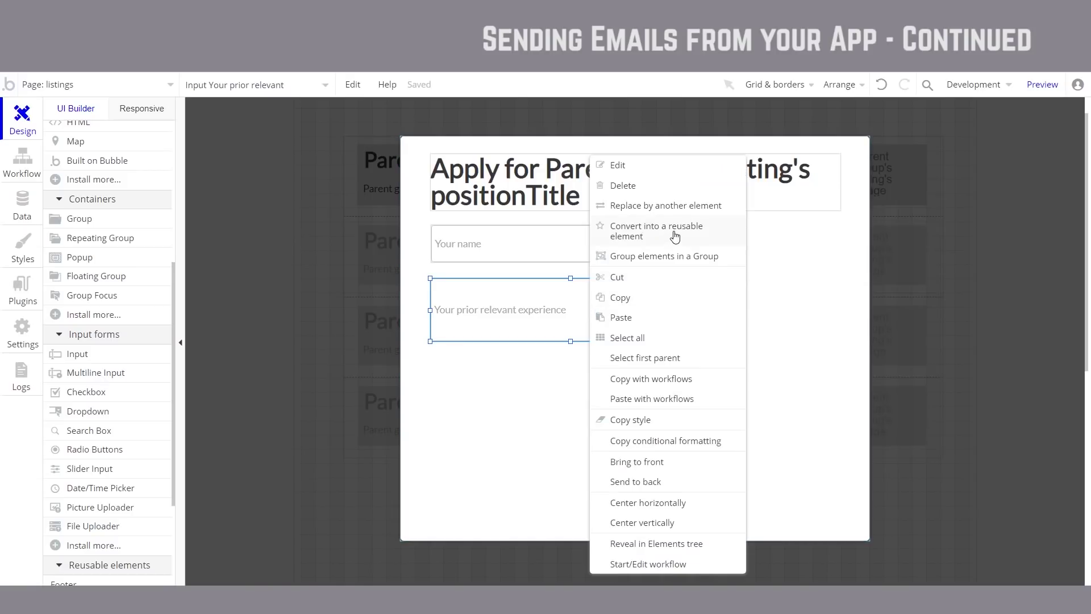
click(676, 207)
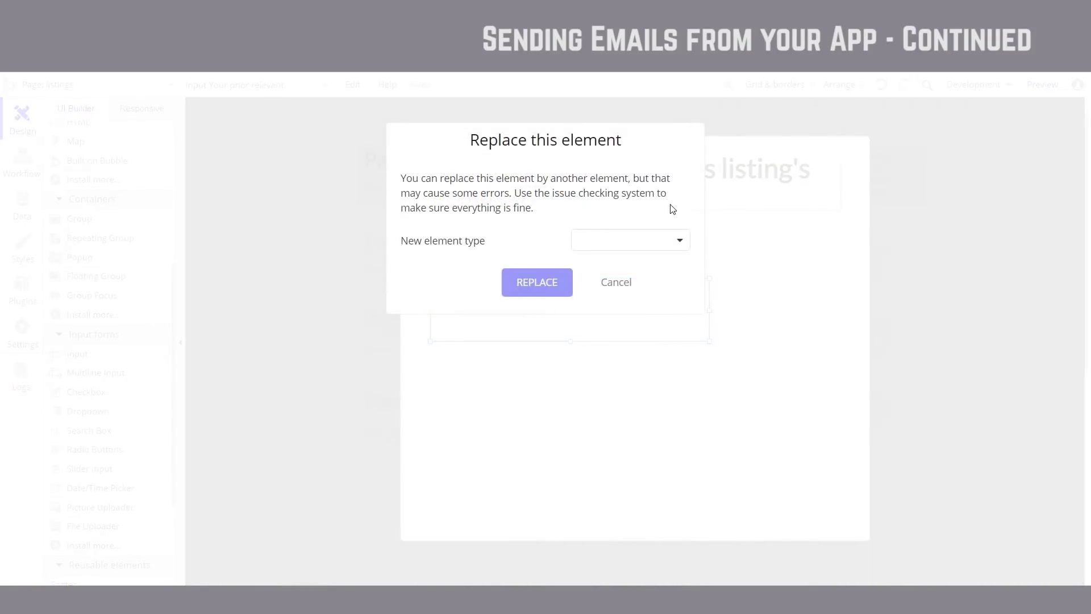
click(598, 241)
click(611, 290)
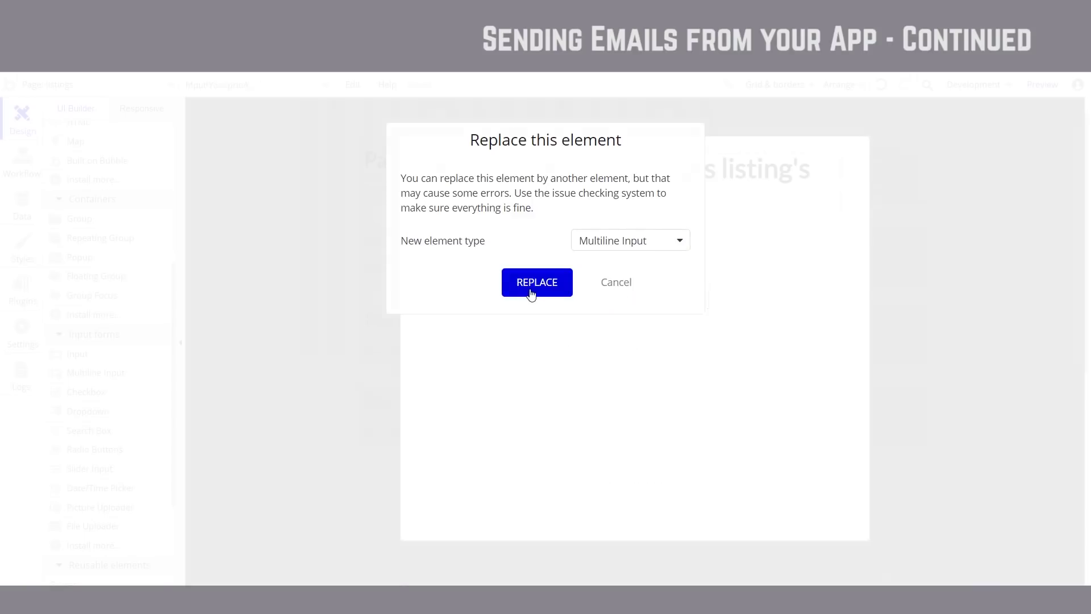
click(530, 292)
click(474, 327)
mouse_move(474, 327)
mouse_down()
mouse_move(448, 320)
mouse_move(464, 327)
mouse_up()
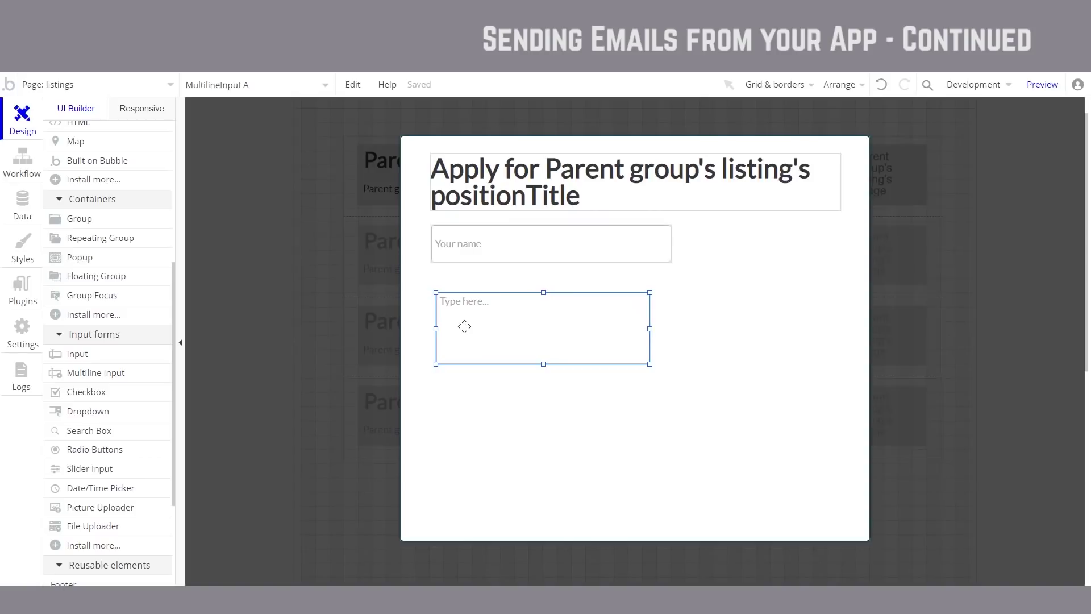
Step: Give the multiline box placeholder 'Your prior relevant experience' and widen it under the name field
double_click(464, 327)
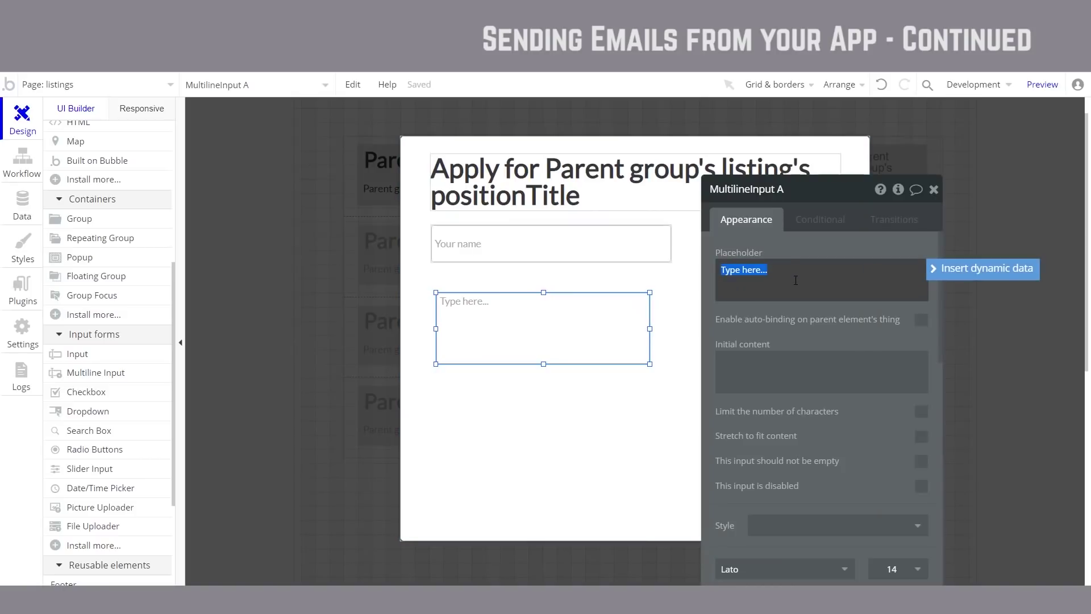
text(Your prior relevant experi)
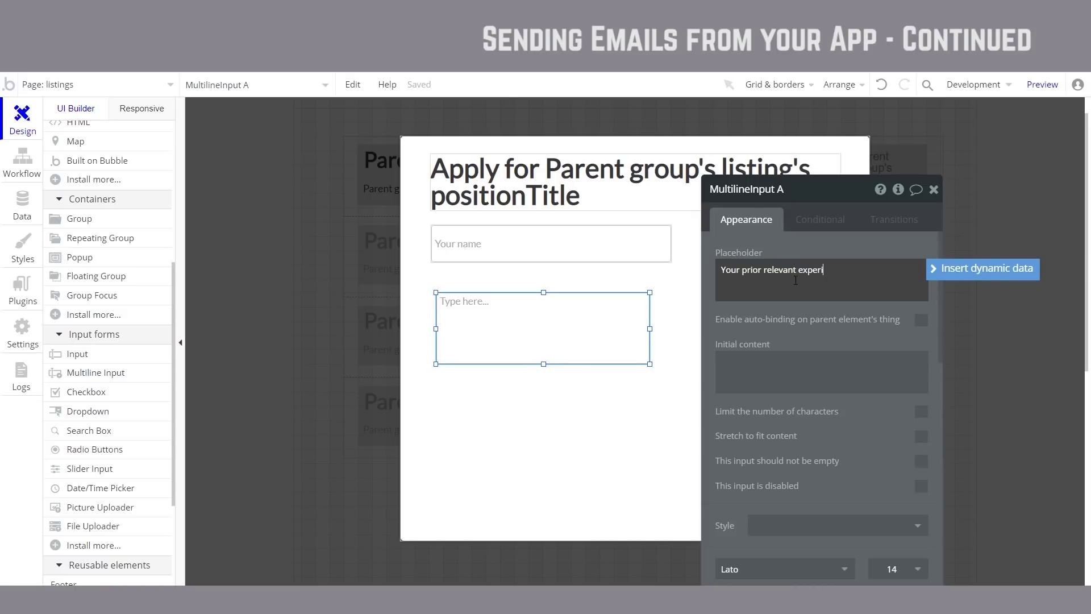
text(ence)
key(Escape)
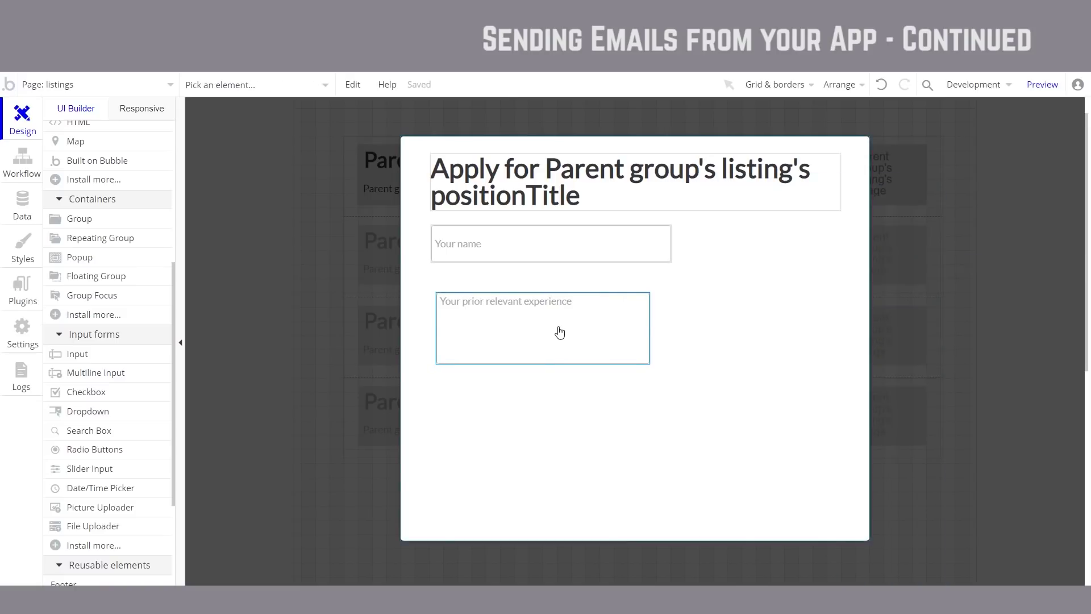
drag(559, 333, 548, 314)
drag(645, 314, 841, 304)
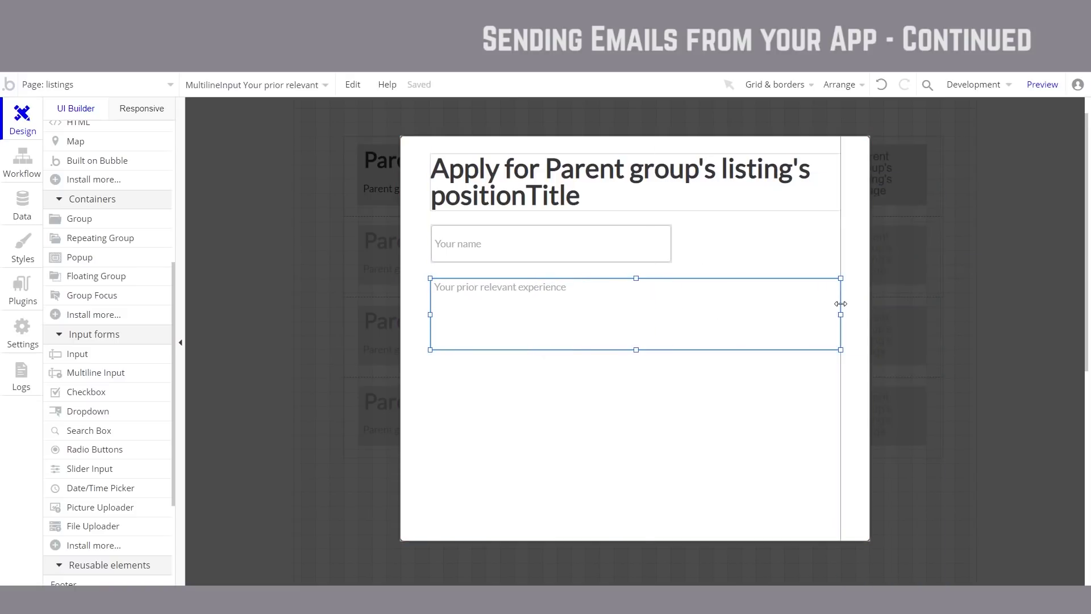
click(104, 360)
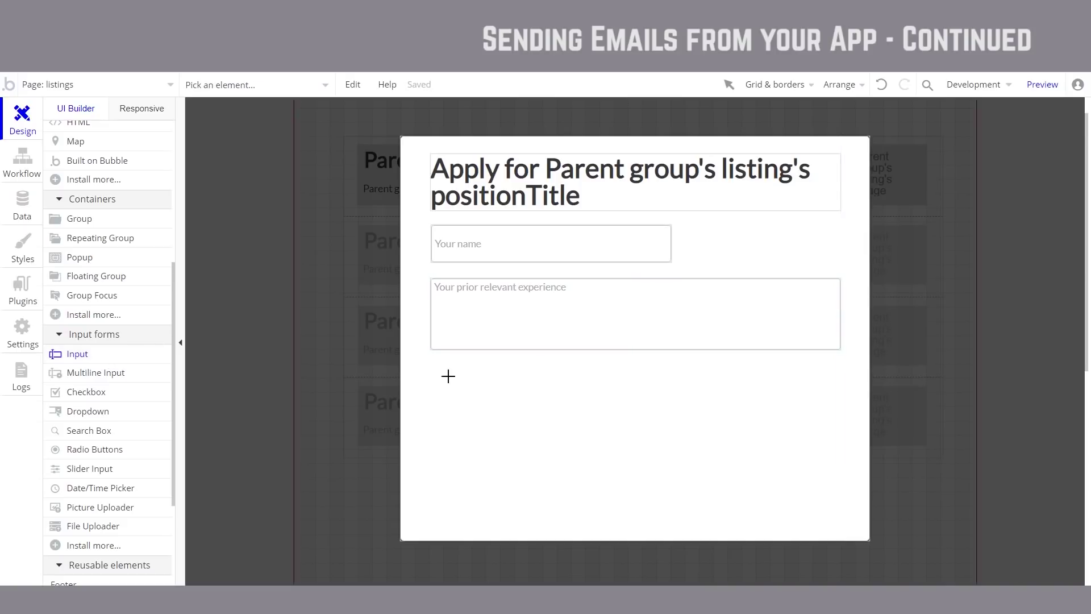
Step: Add a 'Your email' input with Email content format beside Your name
drag(432, 369, 678, 415)
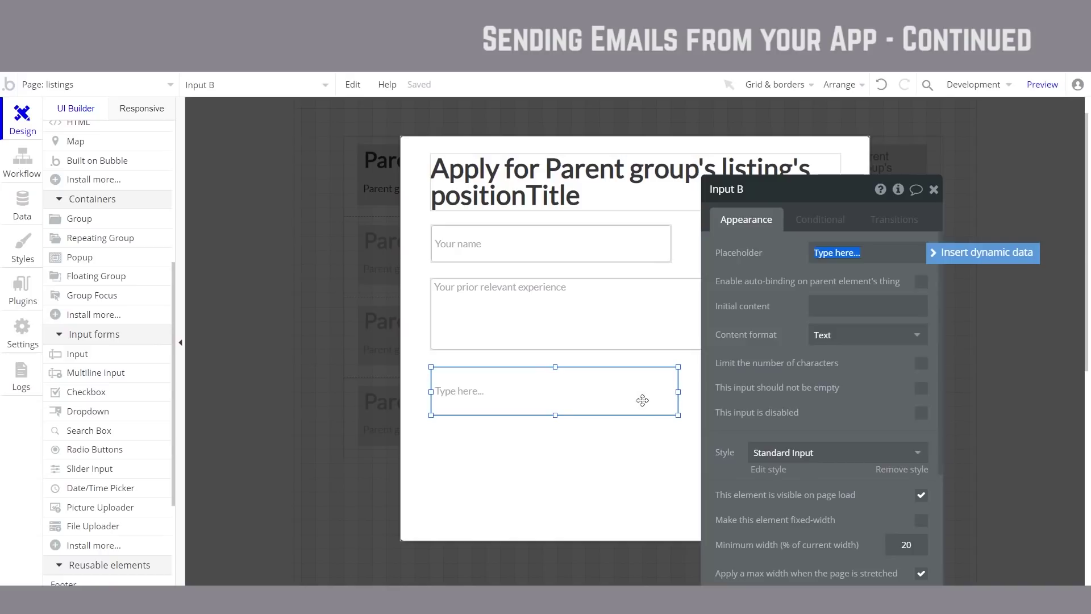
key(ctrl+z)
click(621, 233)
drag(603, 238, 692, 242)
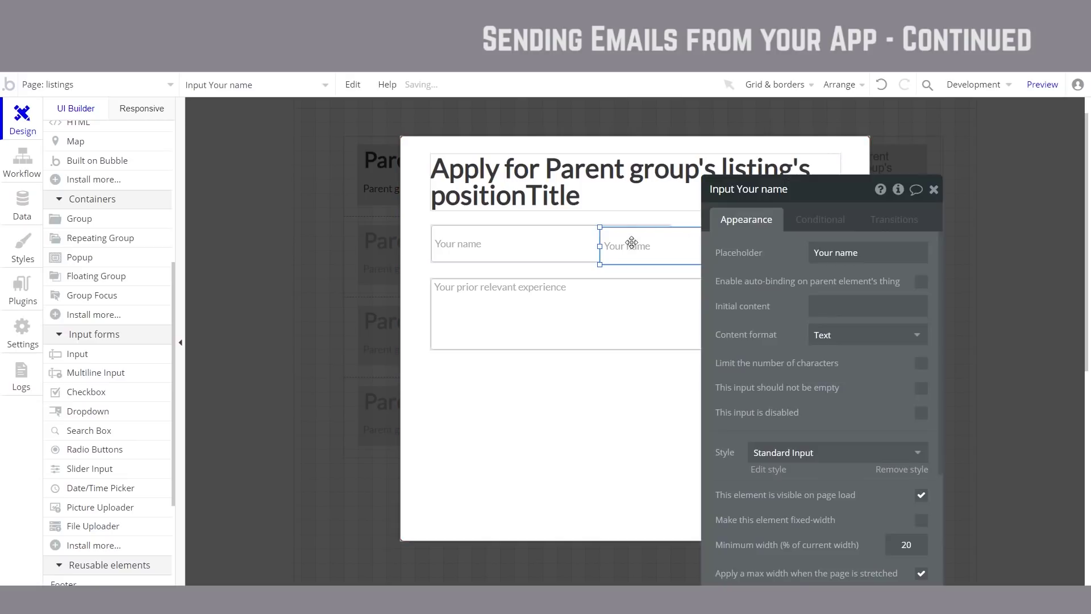
drag(613, 247, 680, 246)
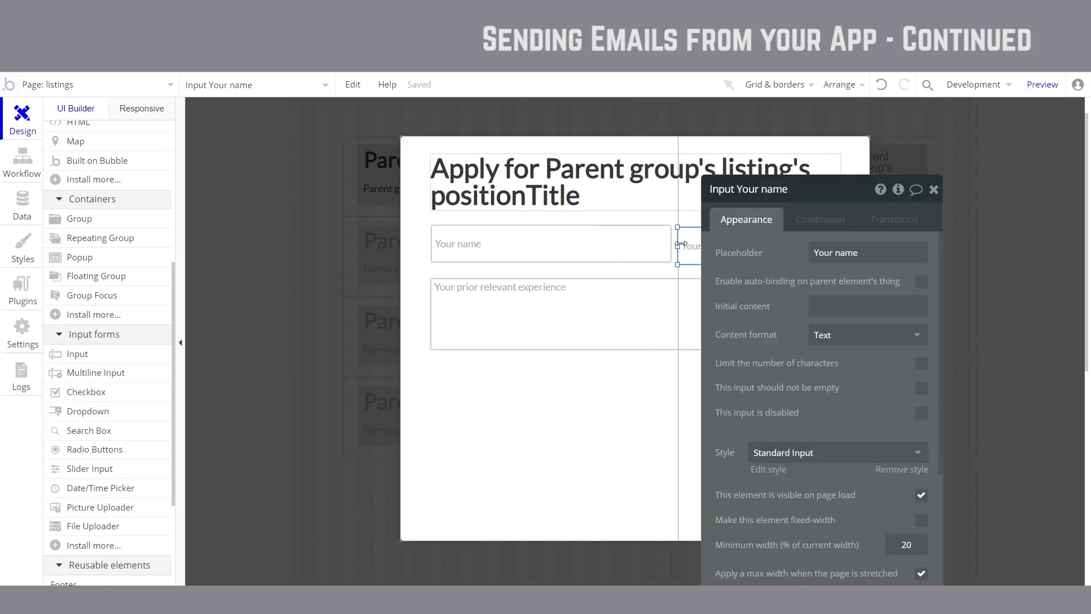
click(864, 265)
text(Your email)
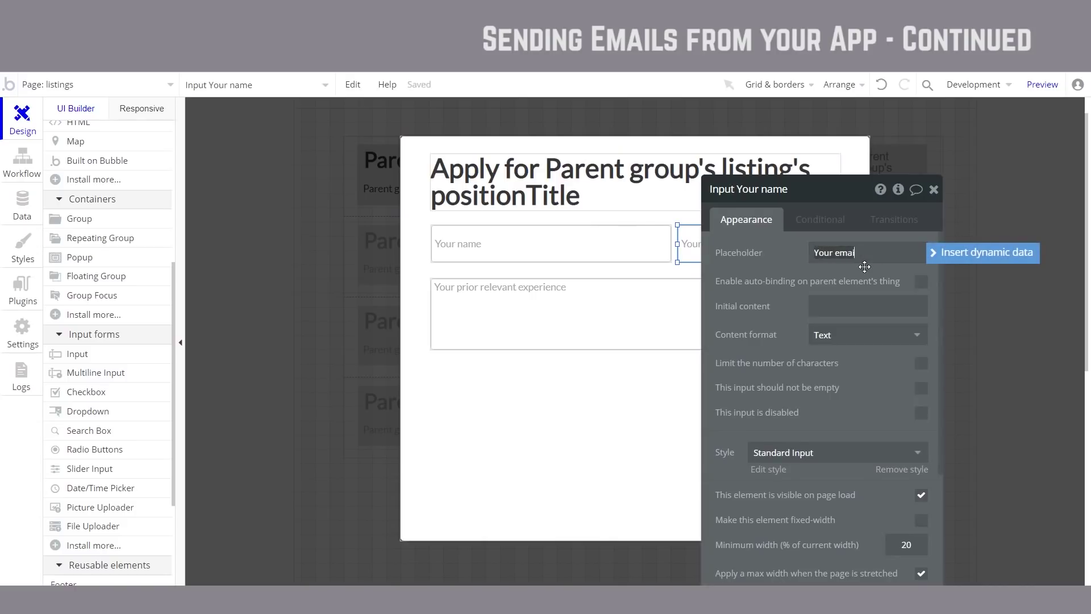
click(887, 339)
click(851, 379)
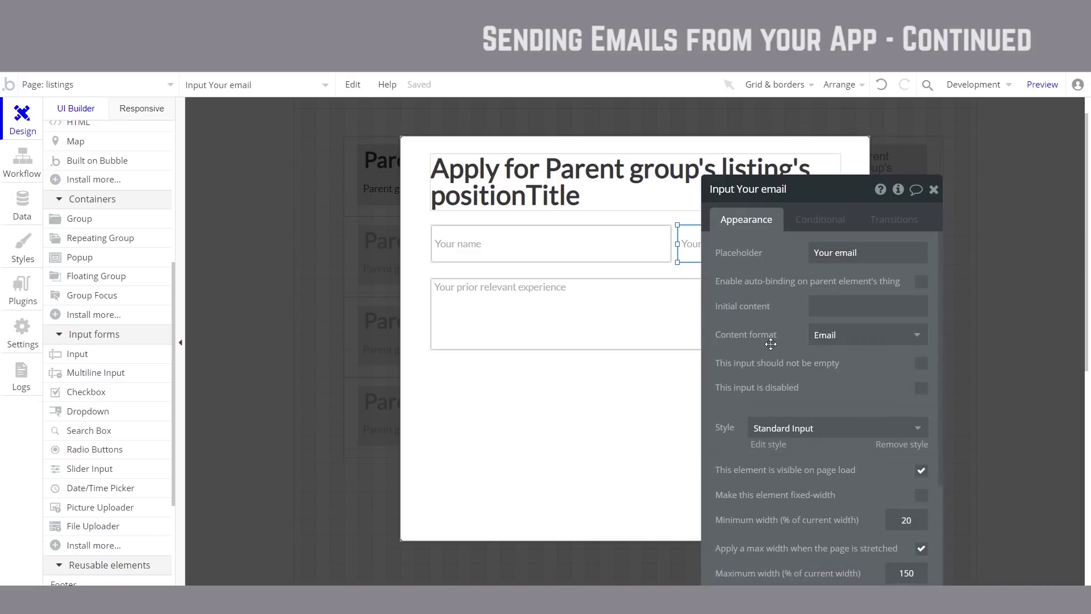
key(Escape)
Step: Rename the multiline experience input to 'Prior experience'
double_click(585, 331)
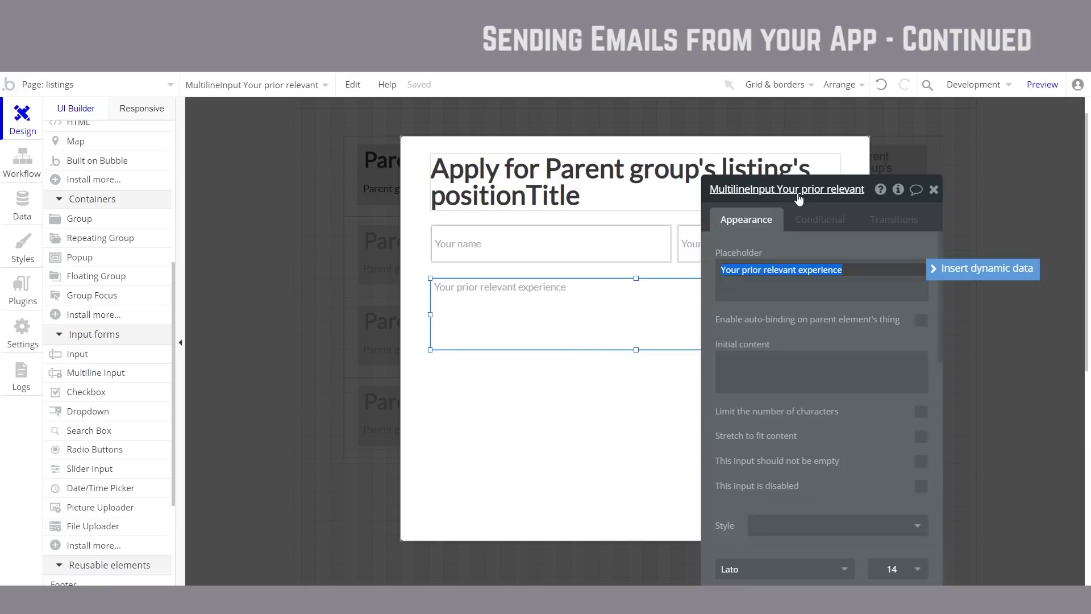
click(799, 193)
drag(777, 189, 869, 189)
text(Prior experience)
key(Return)
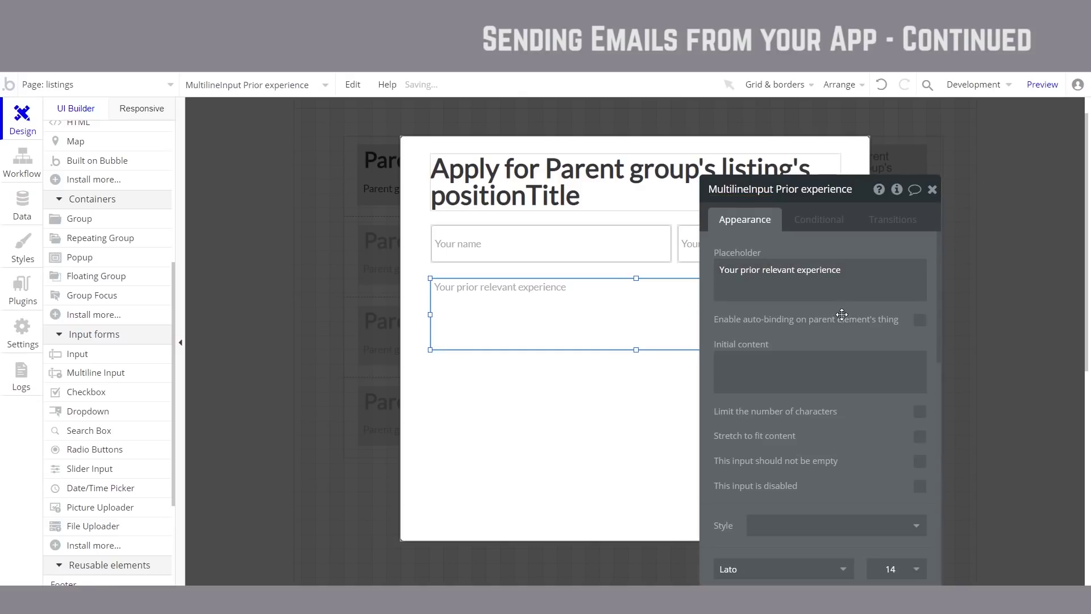
click(518, 249)
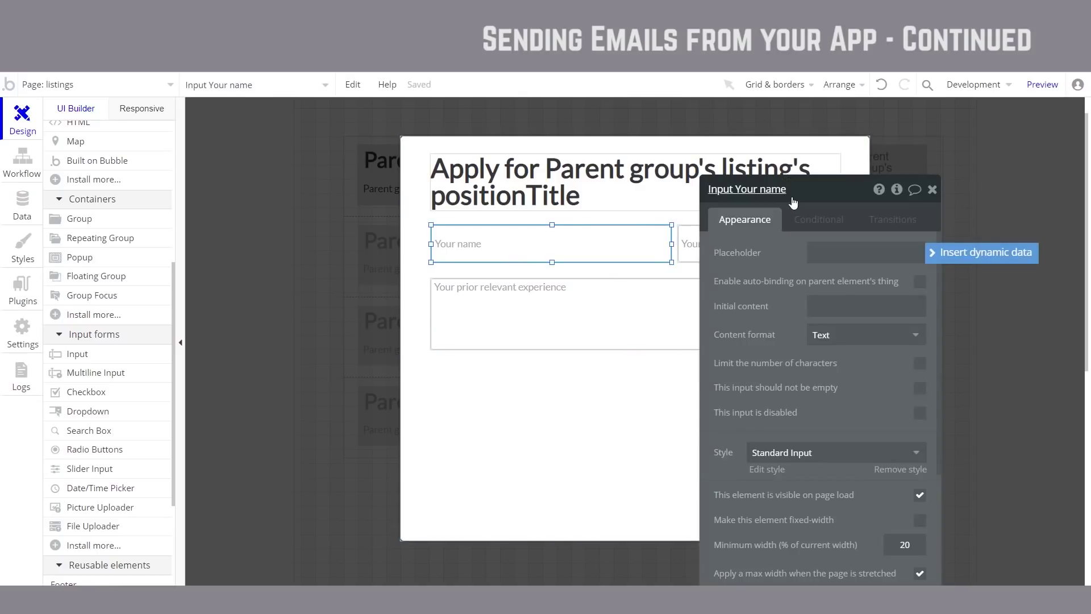
key(Escape)
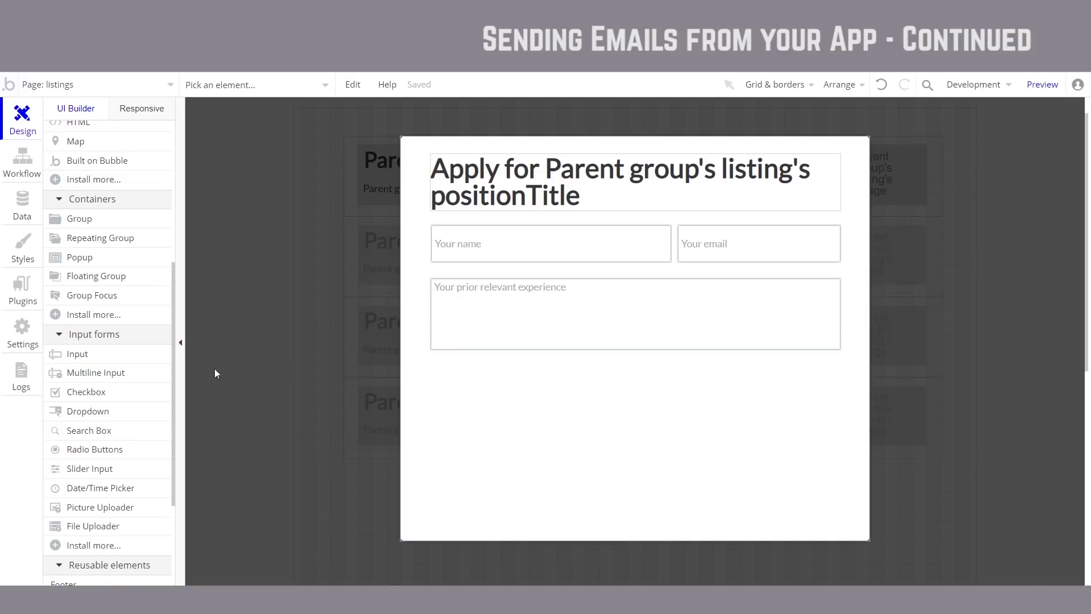
Step: Add an 'Apply for position' button below the experience box
scroll(199, 339, up, 1)
scroll(148, 334, up, 3)
scroll(147, 335, up, 1)
click(98, 203)
mouse_move(430, 393)
mouse_down()
mouse_move(575, 433)
mouse_move(734, 432)
mouse_up()
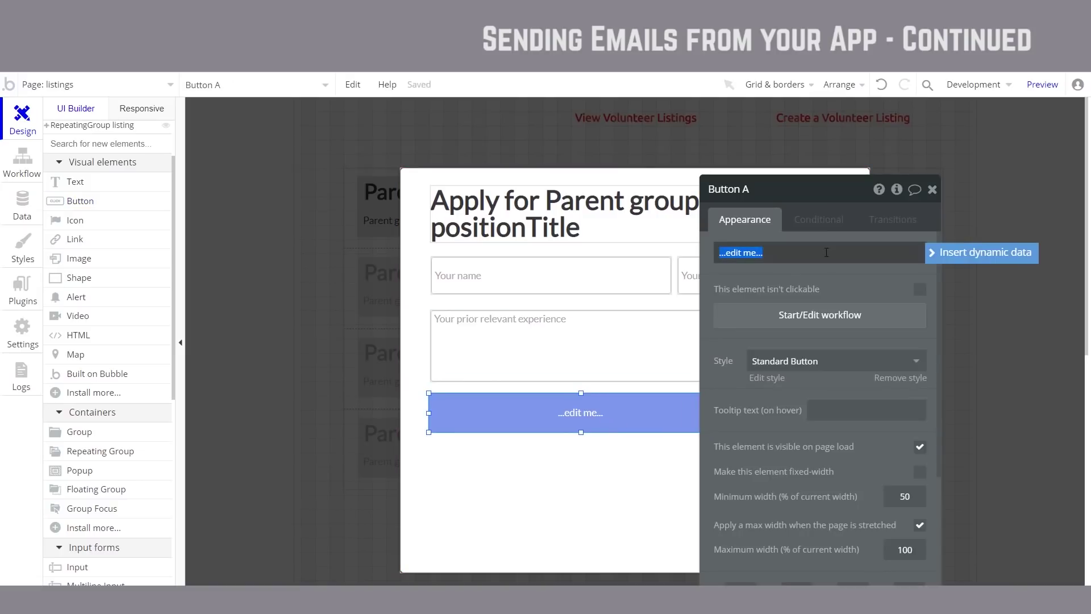
text(Apply for position)
key(Escape)
Step: Shorten the Apply popup so it ends just below the button
click(638, 490)
drag(636, 572, 636, 462)
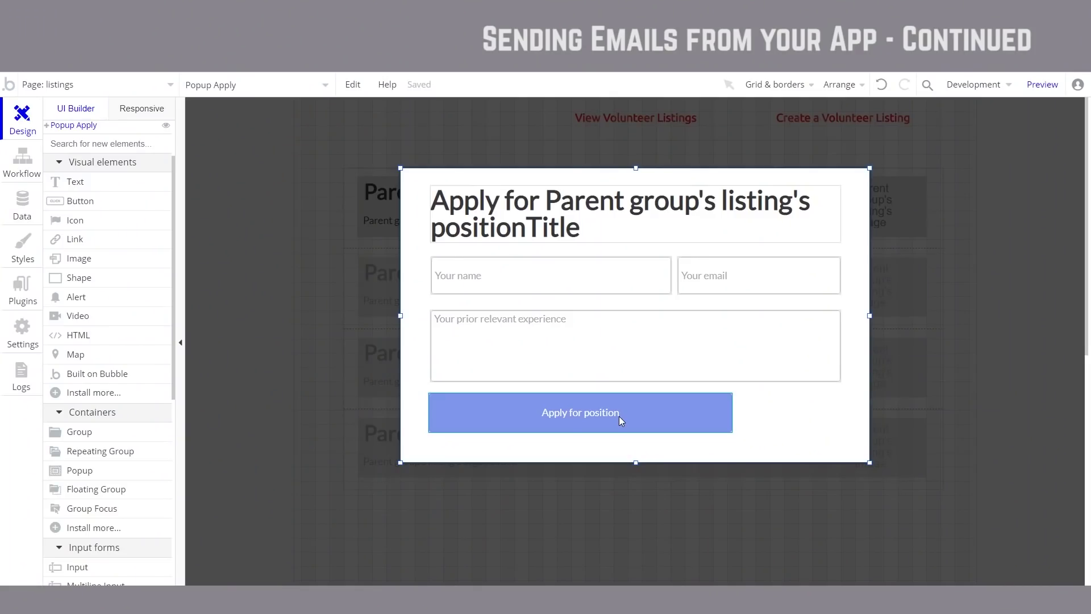
double_click(619, 419)
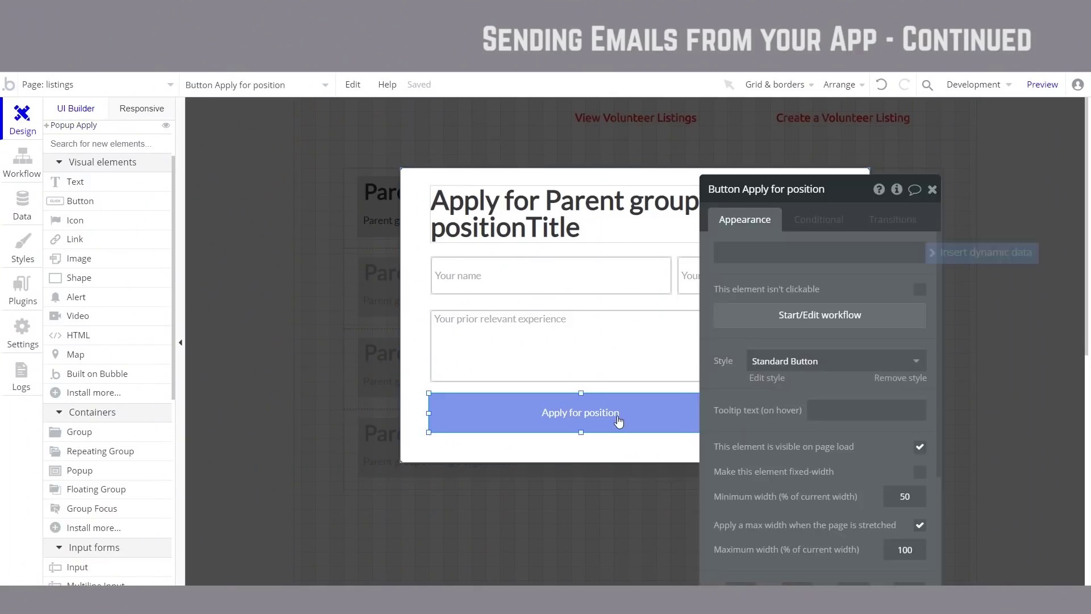
Step: Start the Apply for position button's click workflow with an Email > Send email action
click(831, 314)
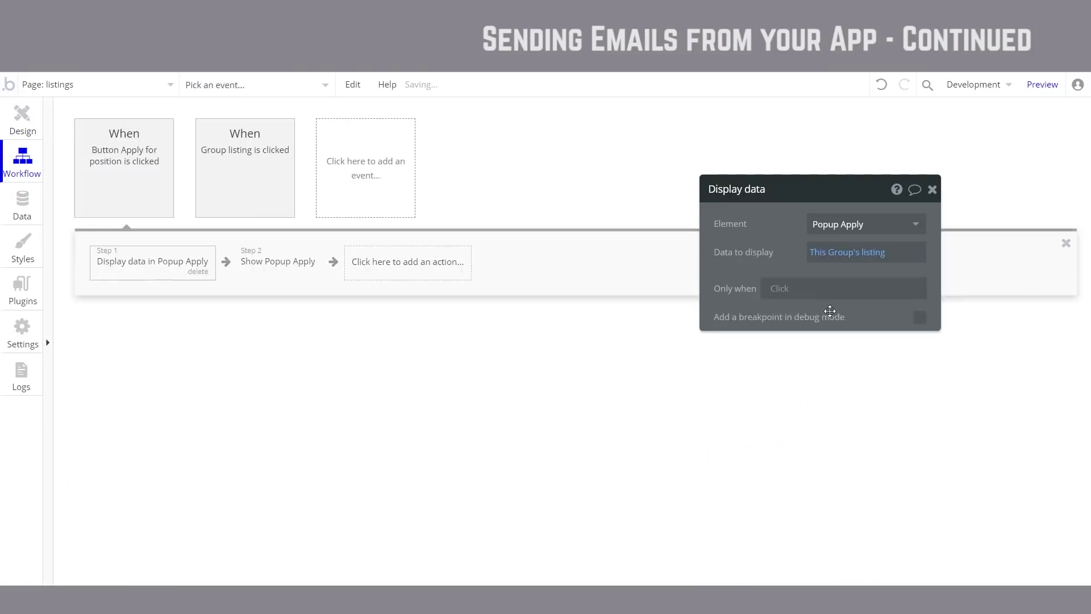
click(164, 274)
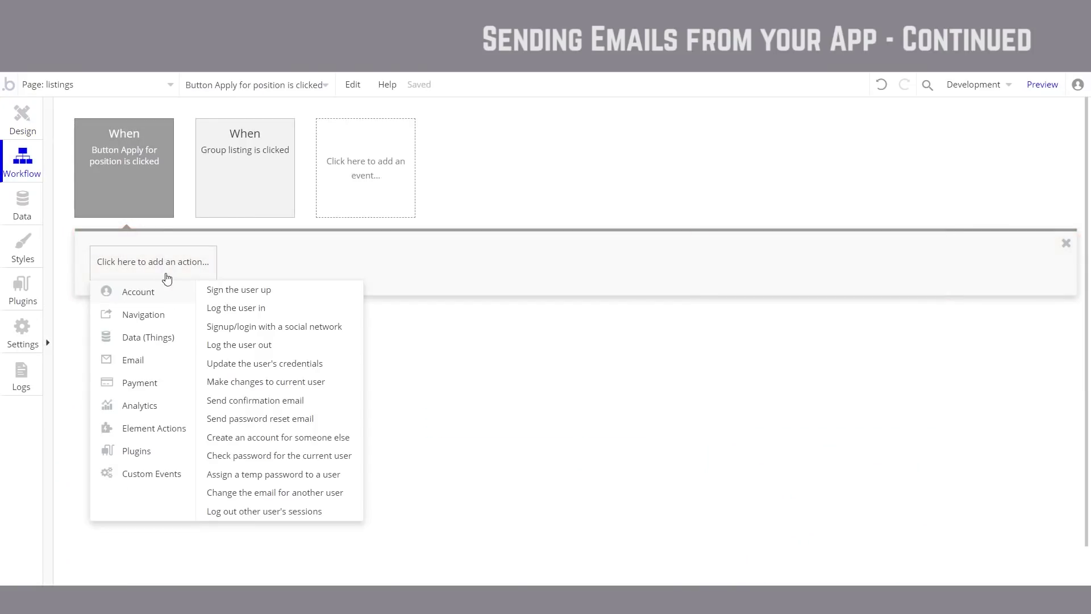
mouse_move(169, 433)
mouse_move(152, 366)
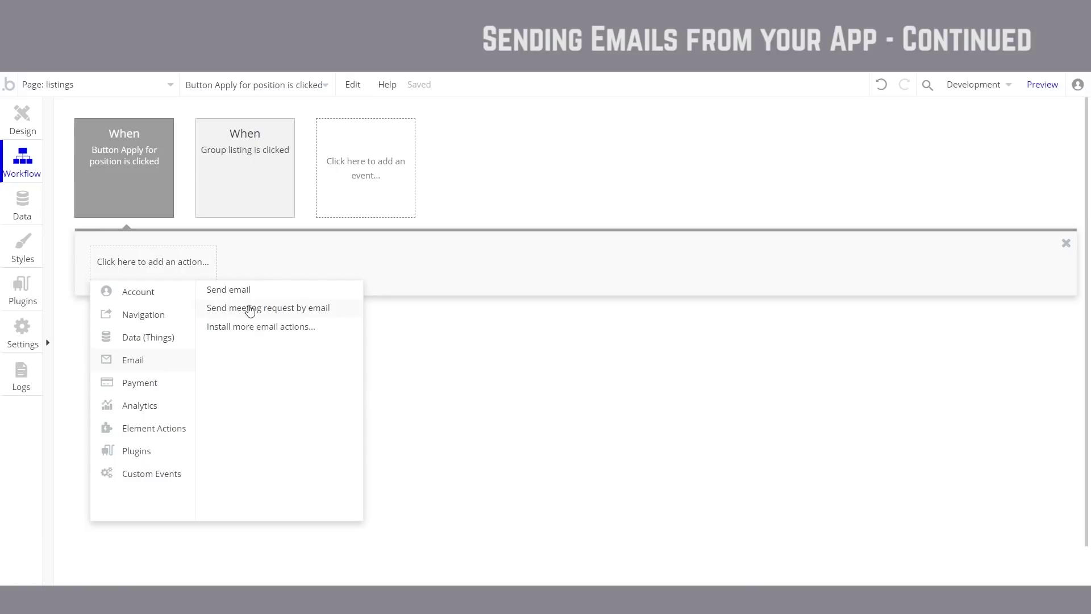
click(278, 294)
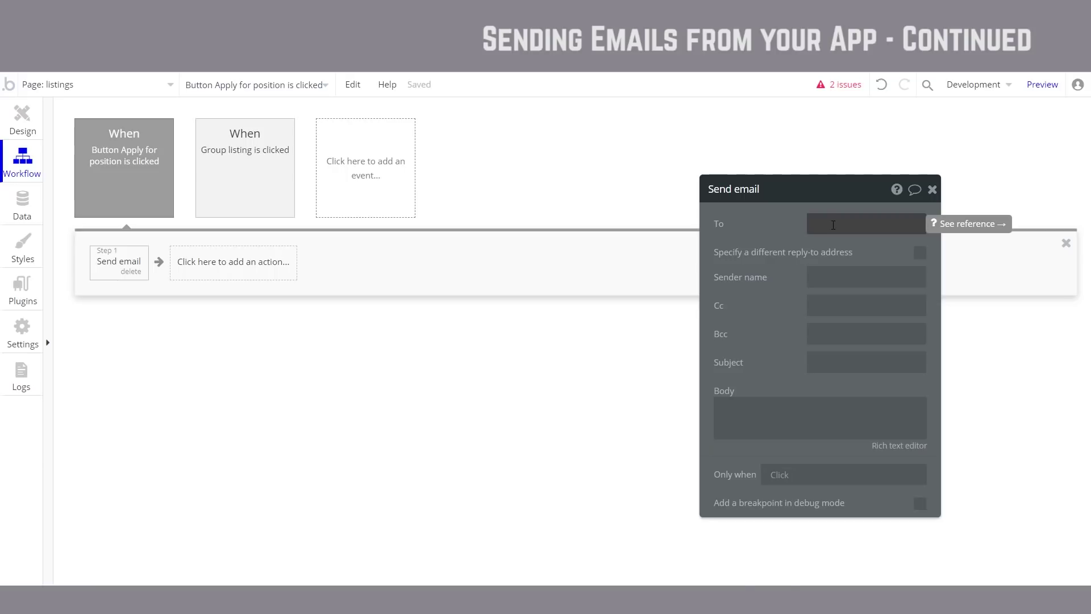
Step: Send the email to the parent group listing's email address, with sender name 'Our Red Line'
click(994, 224)
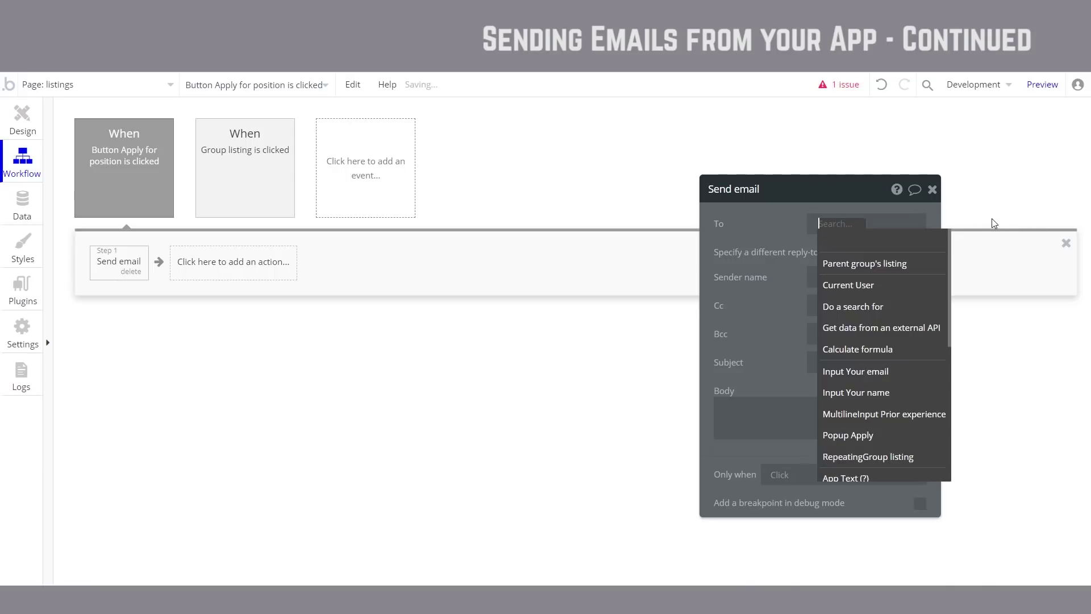
click(888, 264)
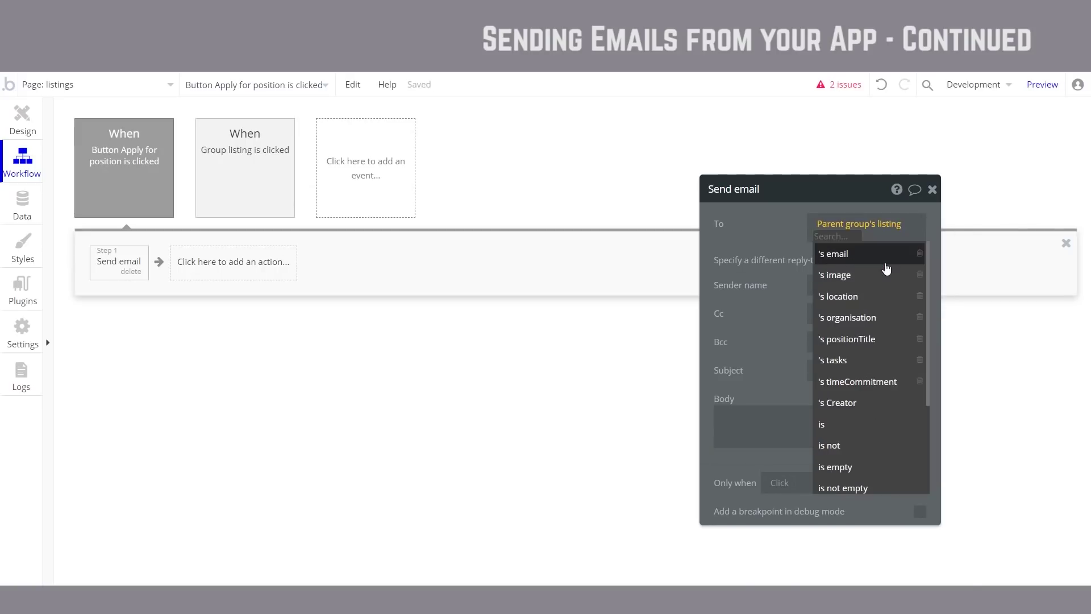
click(867, 259)
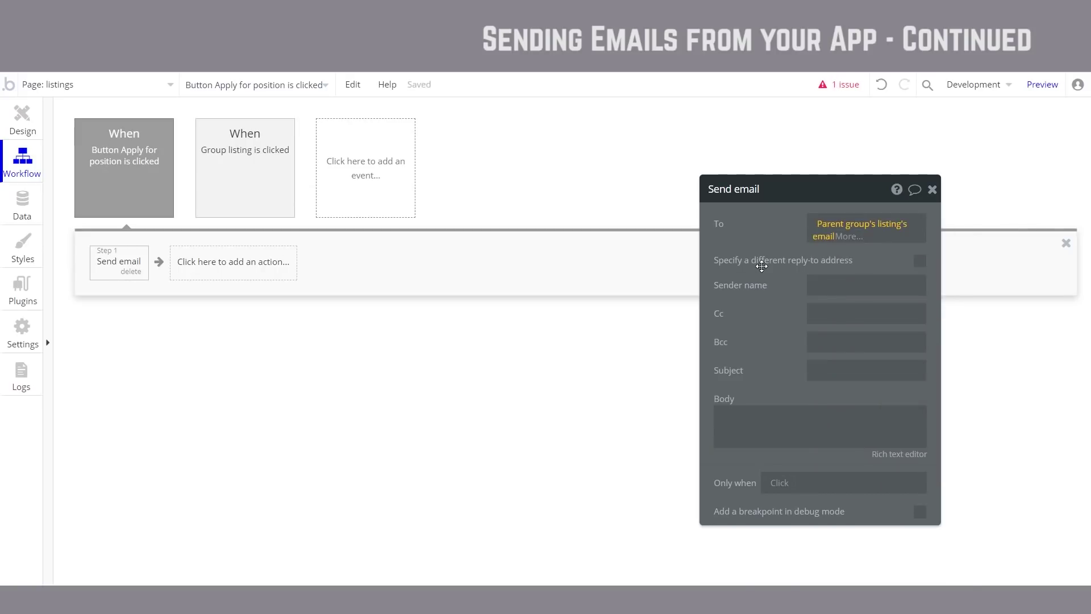
click(830, 288)
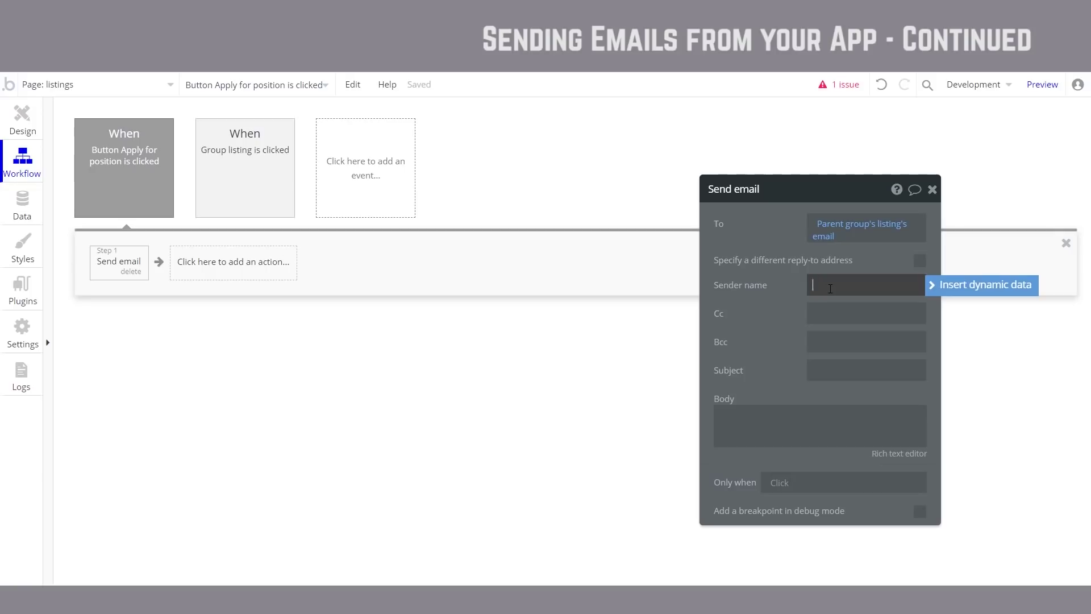
text(Our Red Line)
Step: Set the email subject to 'Someone just applied for your listing!'
click(834, 380)
text(some)
key(BackSpace)
key(BackSpace)
key(BackSpace)
key(BackSpace)
text(Someo)
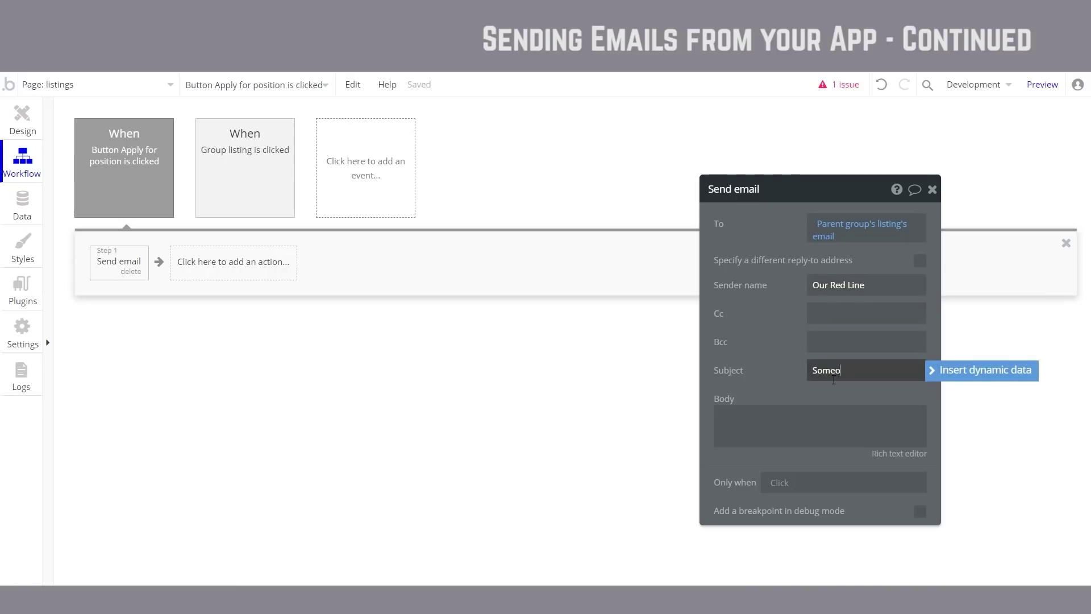
text(ne just applied for your listing!)
Step: Start the email body with 'Hello' followed by the listing's organisation name
click(783, 414)
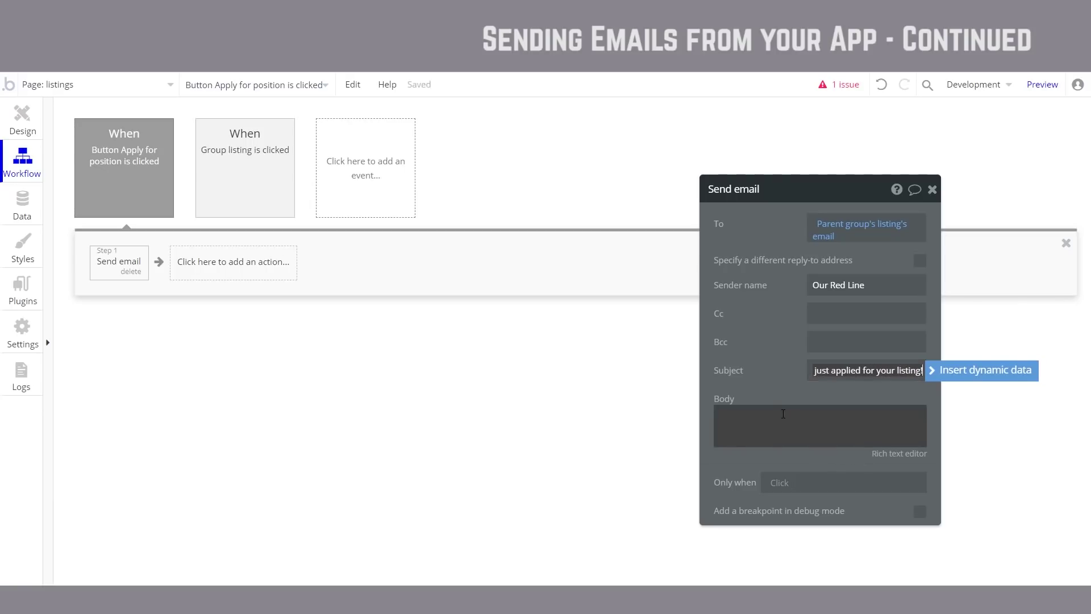
click(761, 415)
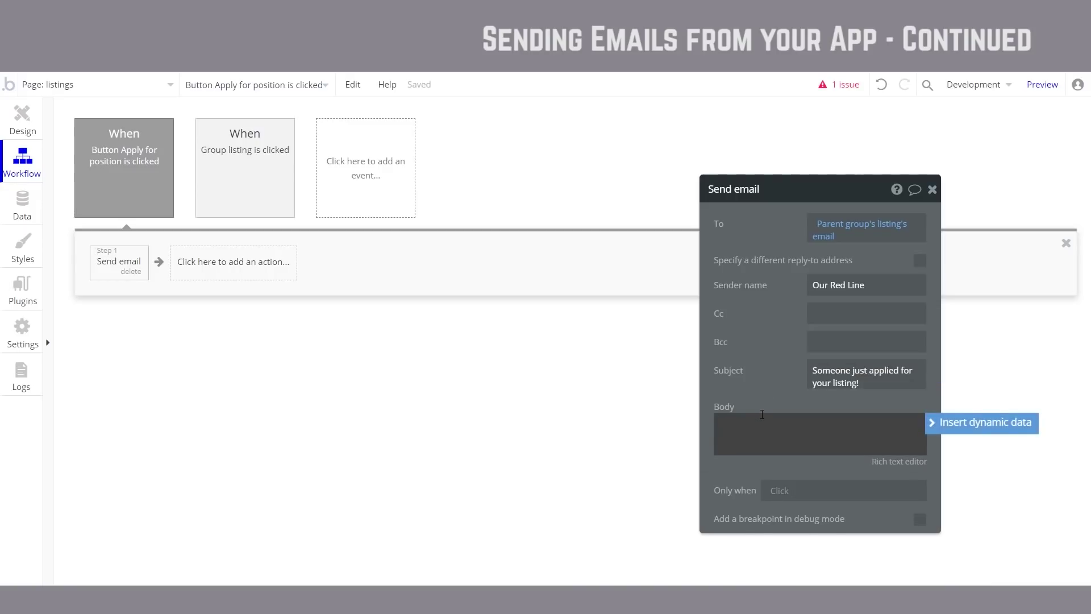
text(Hello)
click(979, 432)
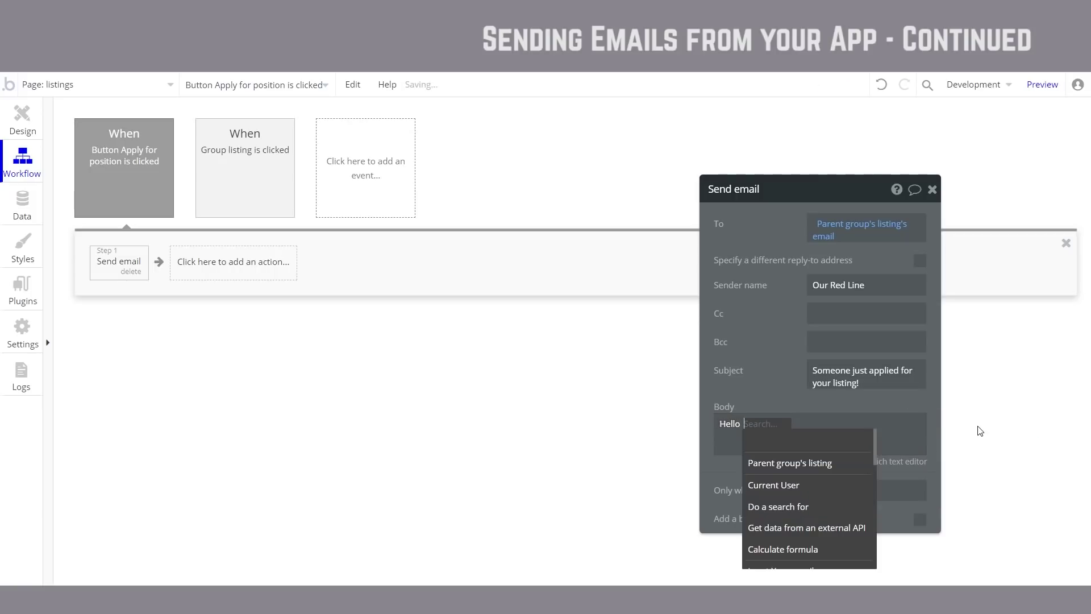
click(811, 462)
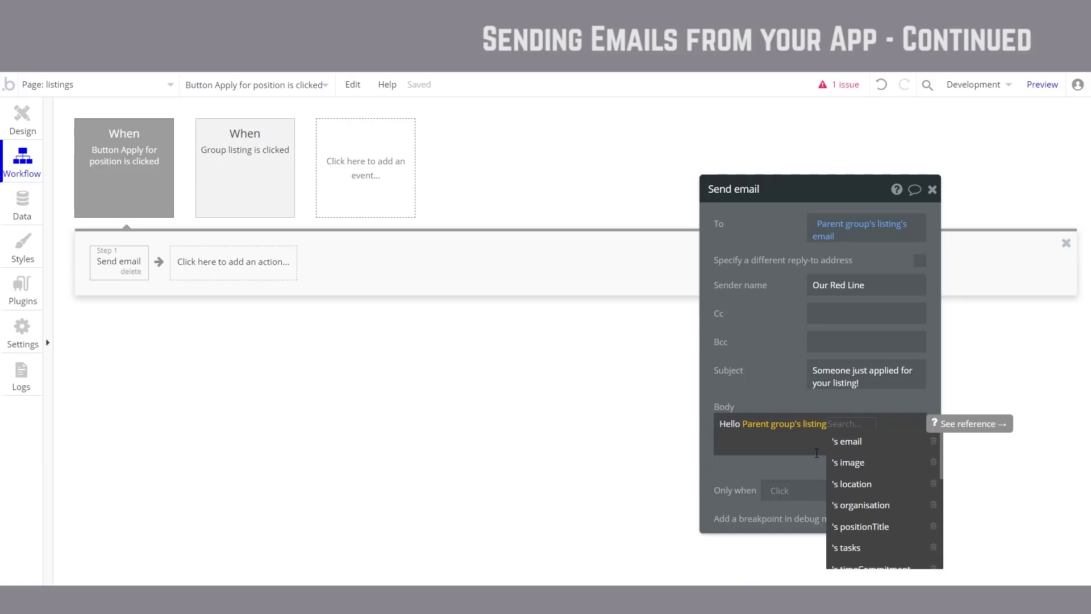
click(882, 506)
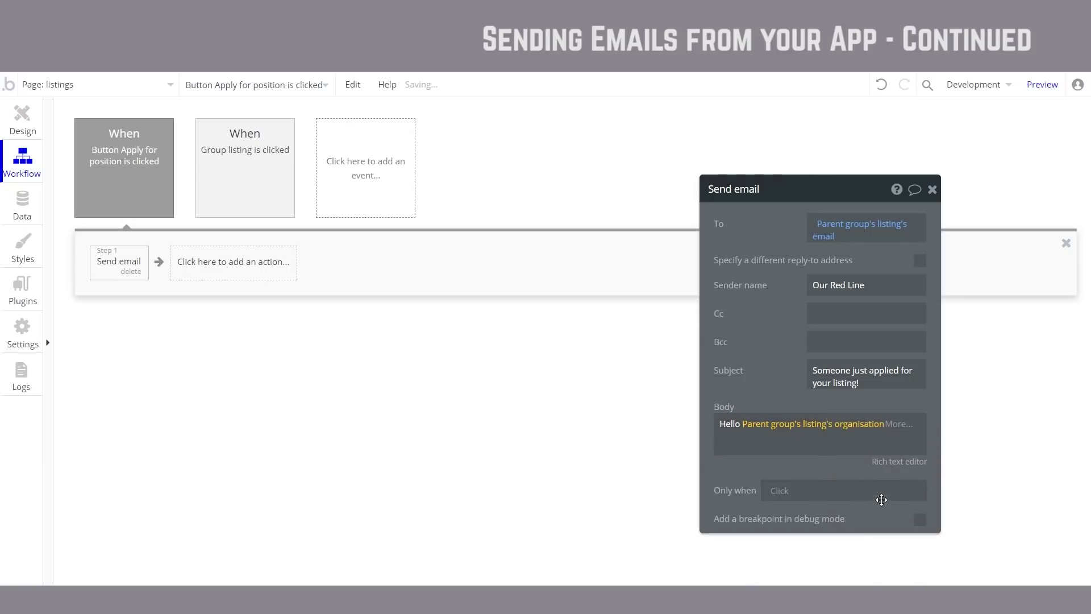
click(894, 436)
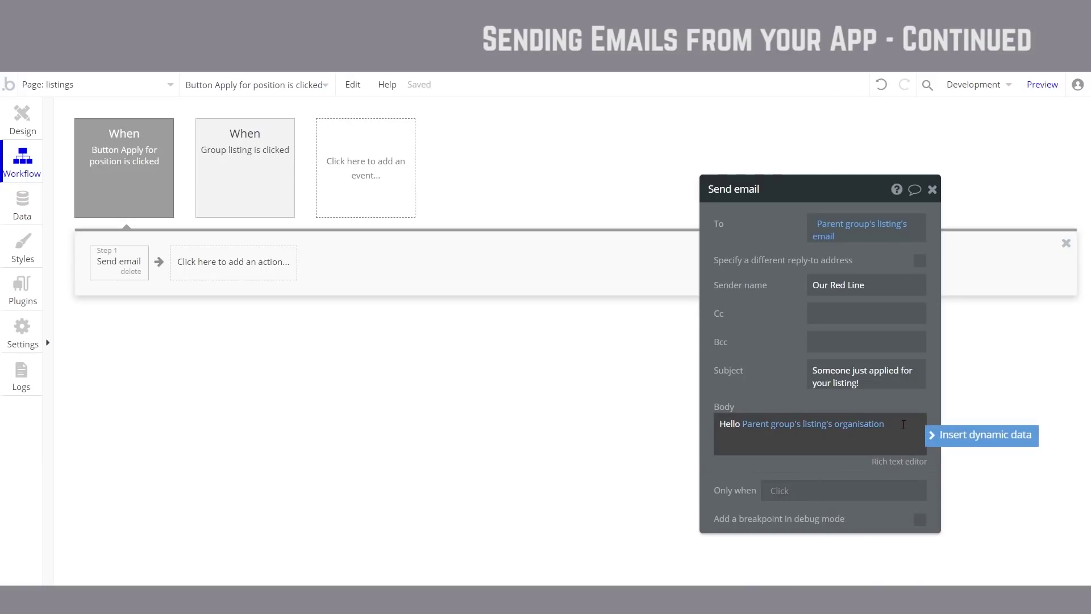
click(894, 438)
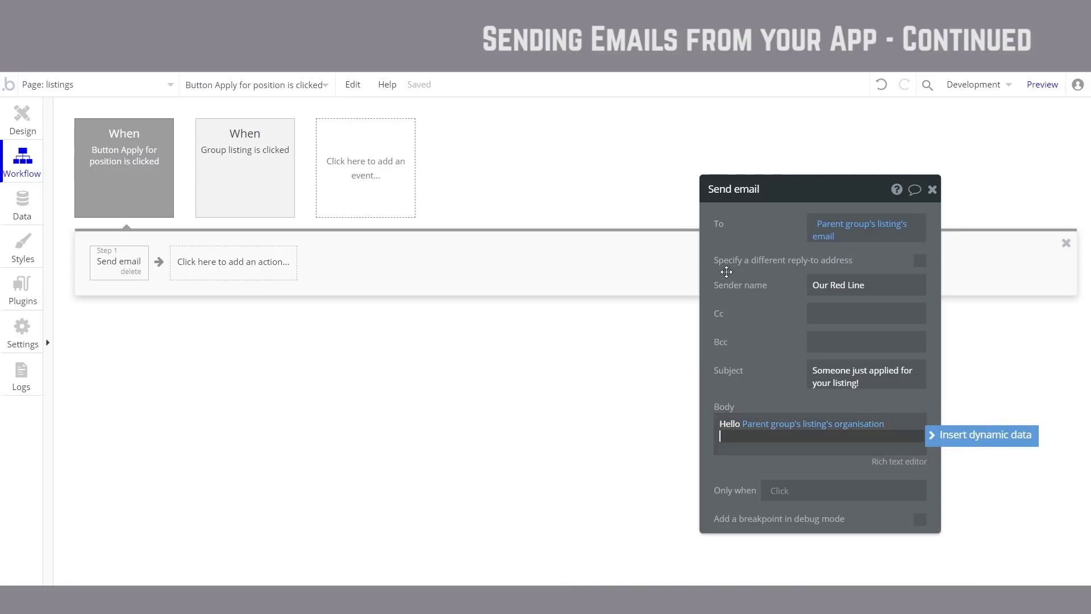
Step: Add the Your name input's value and 'has just applied for your position:' on new lines
drag(767, 336, 753, 216)
click(732, 315)
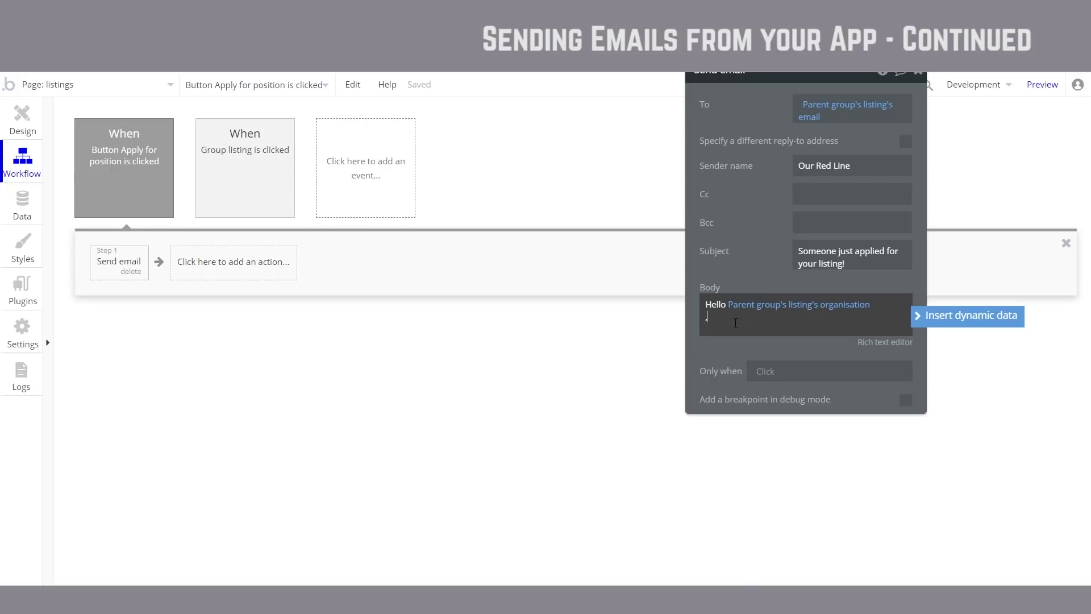
key(Return)
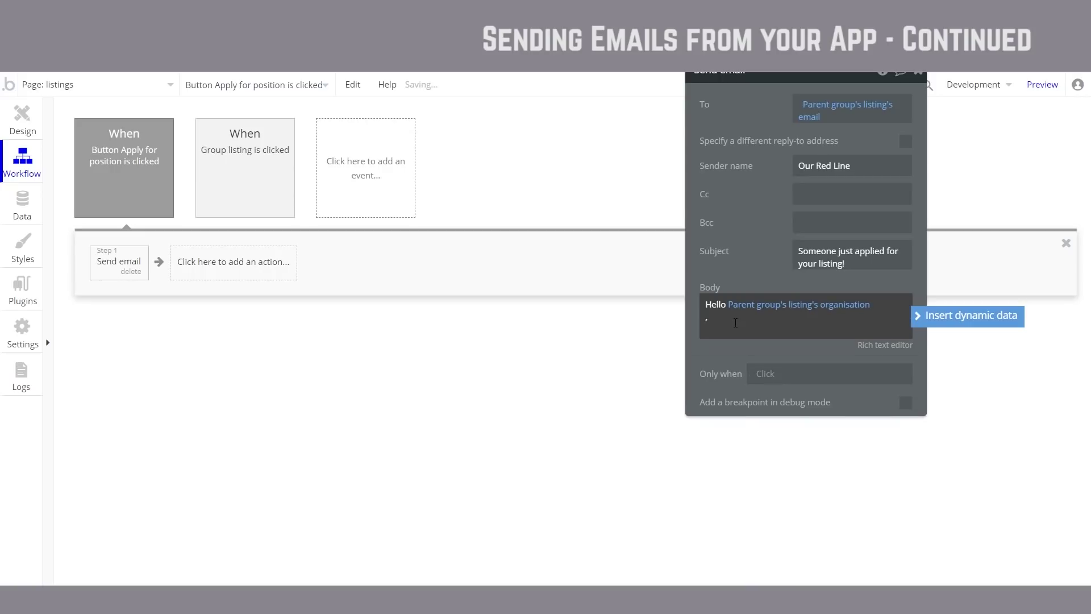
key(Return)
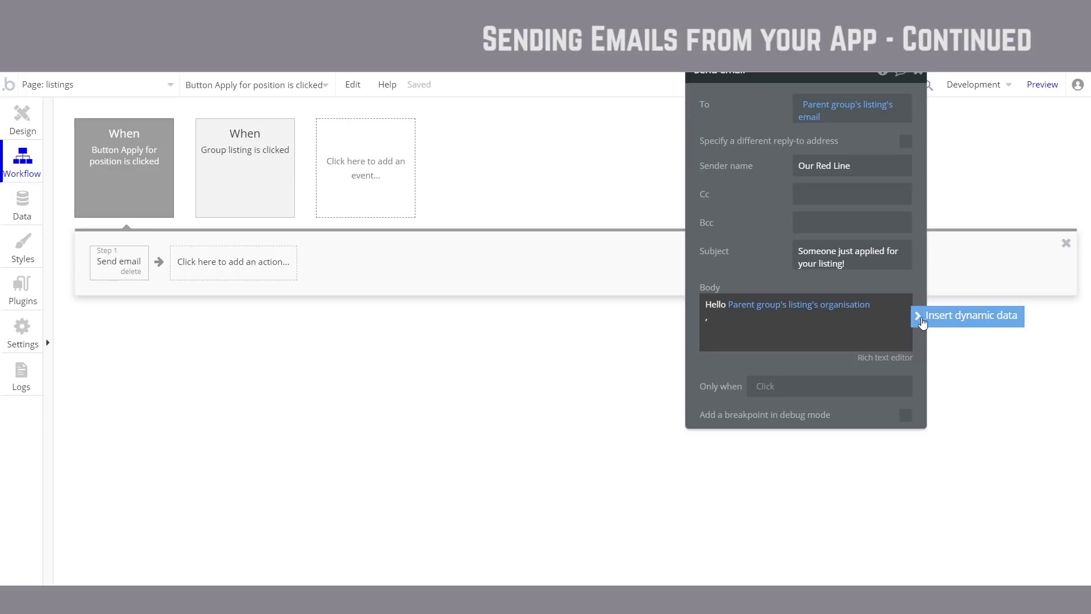
click(940, 317)
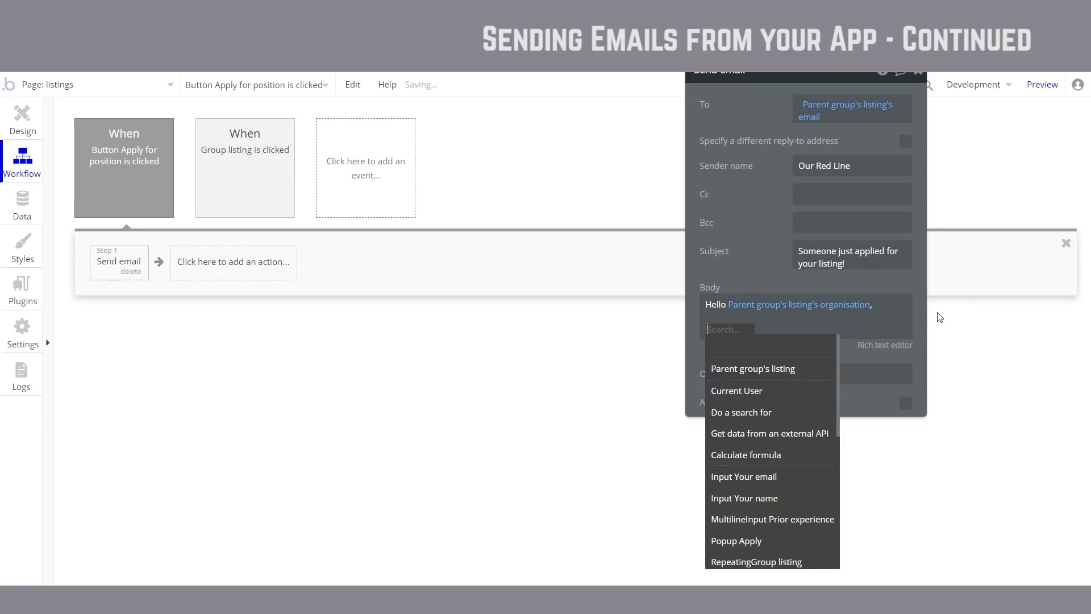
click(783, 498)
click(827, 347)
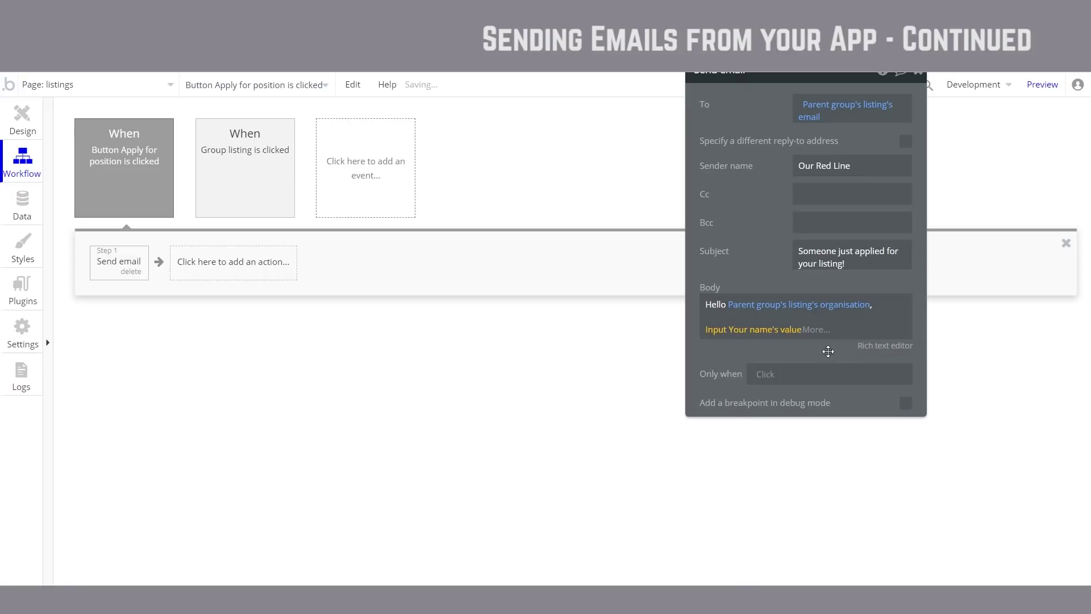
click(16, 132)
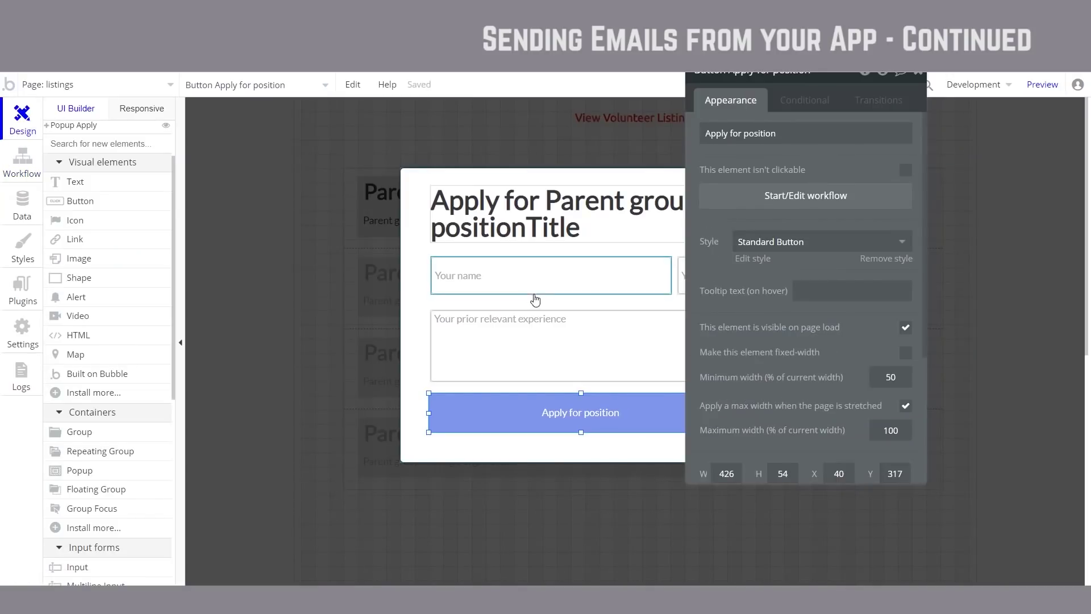
click(8, 174)
click(834, 324)
key(Return)
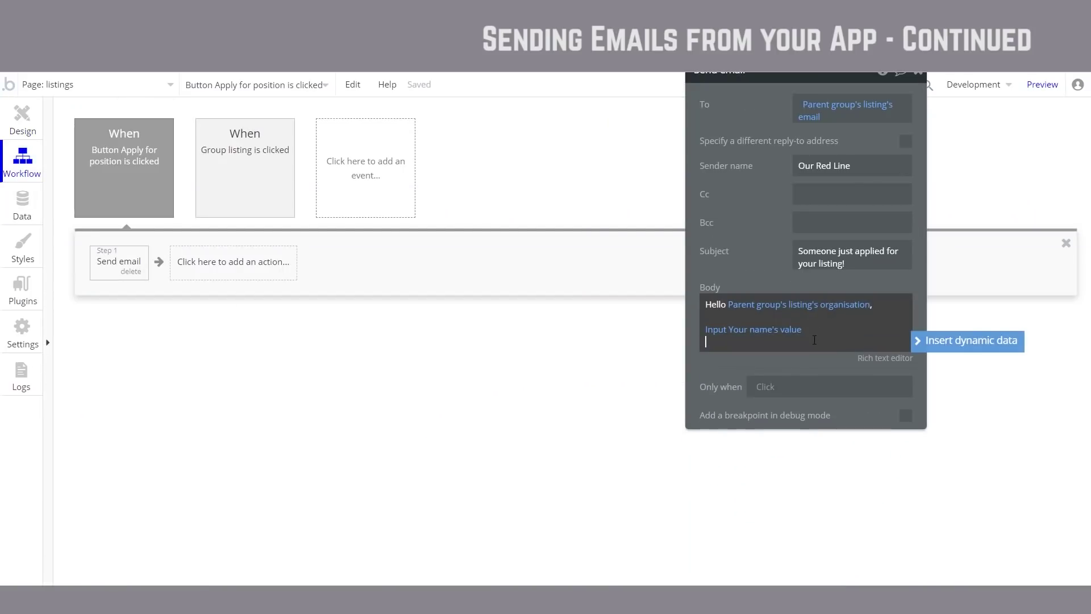
text(has just applied for y)
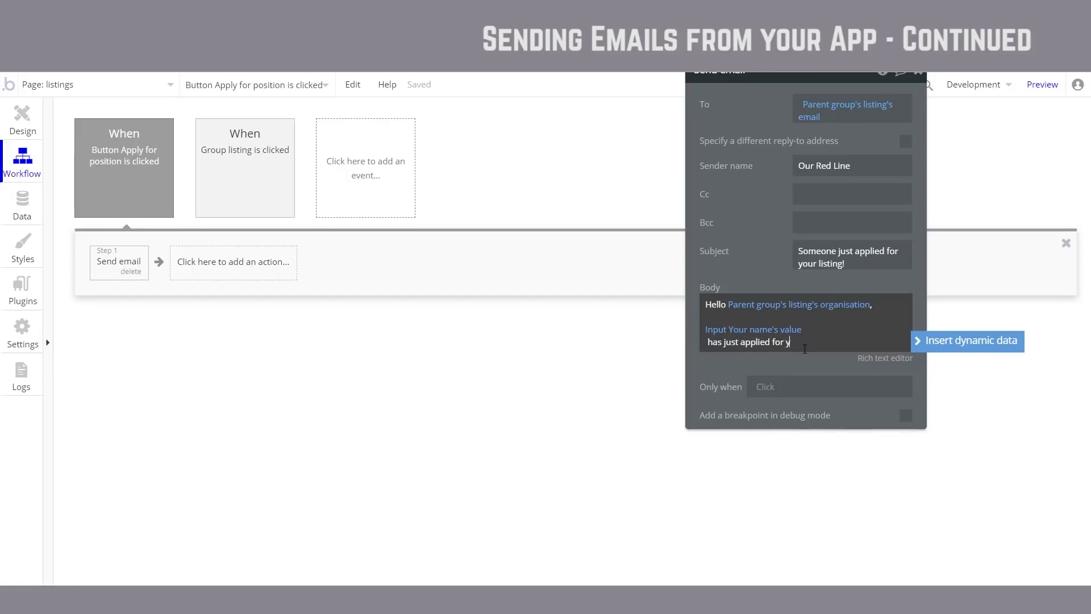
text(our position:)
Step: Insert the listing's positionTitle, then put 'Their prior experience is:' on its own line
click(955, 340)
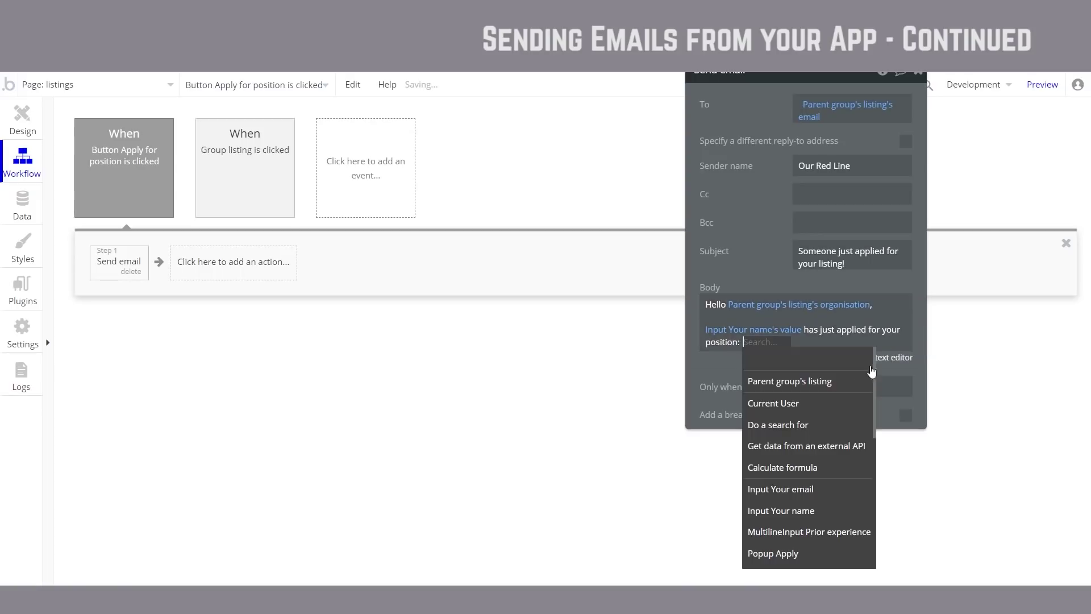
click(849, 385)
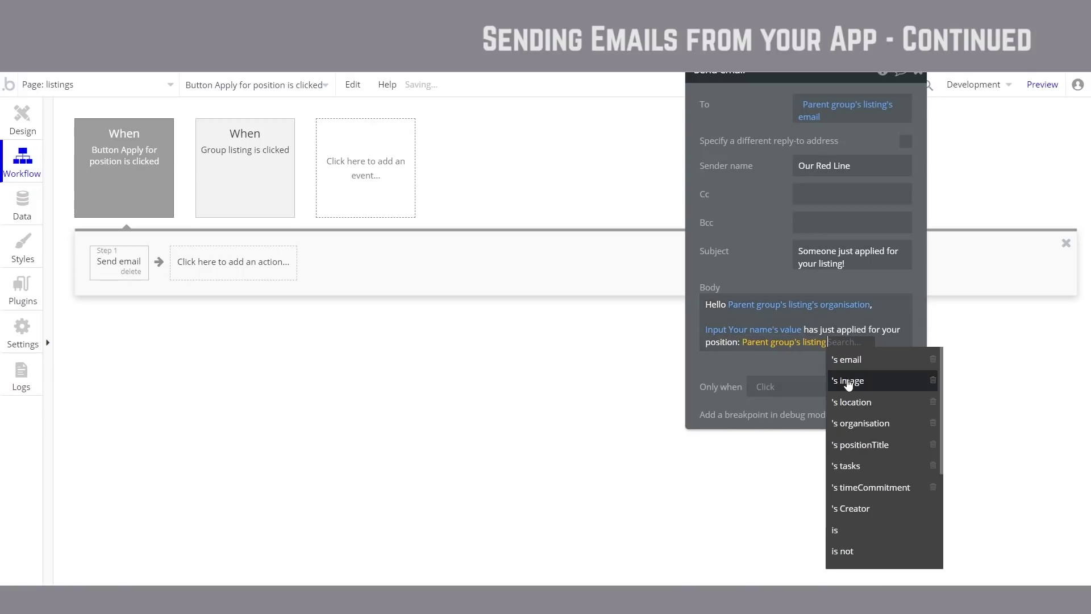
click(884, 448)
click(787, 356)
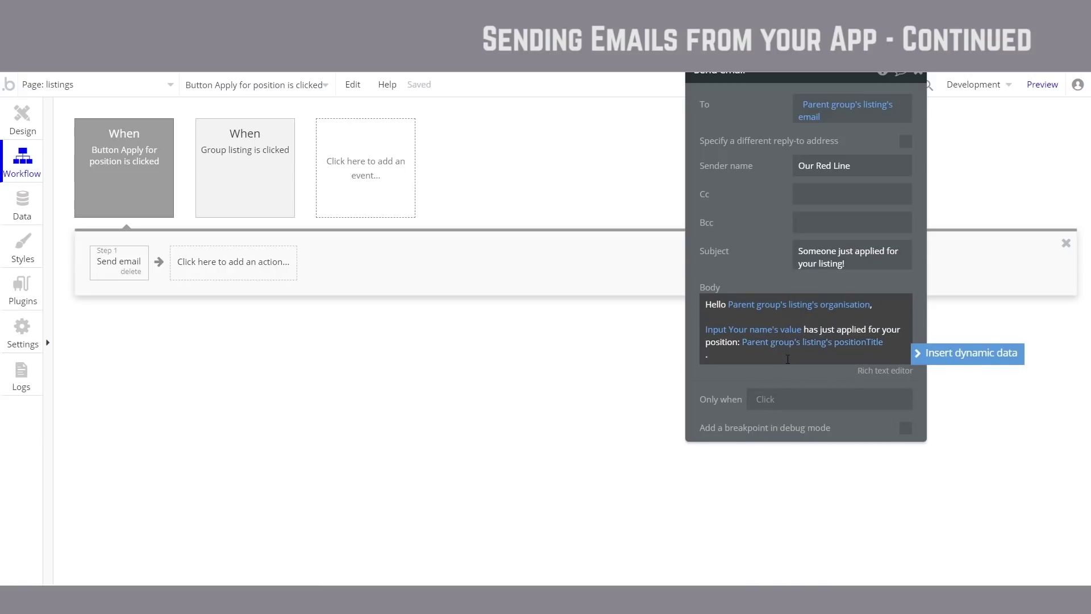
text(. Their prior experience is:)
key(ctrl+Left)
key(ctrl+Left)
key(Return)
key(Return)
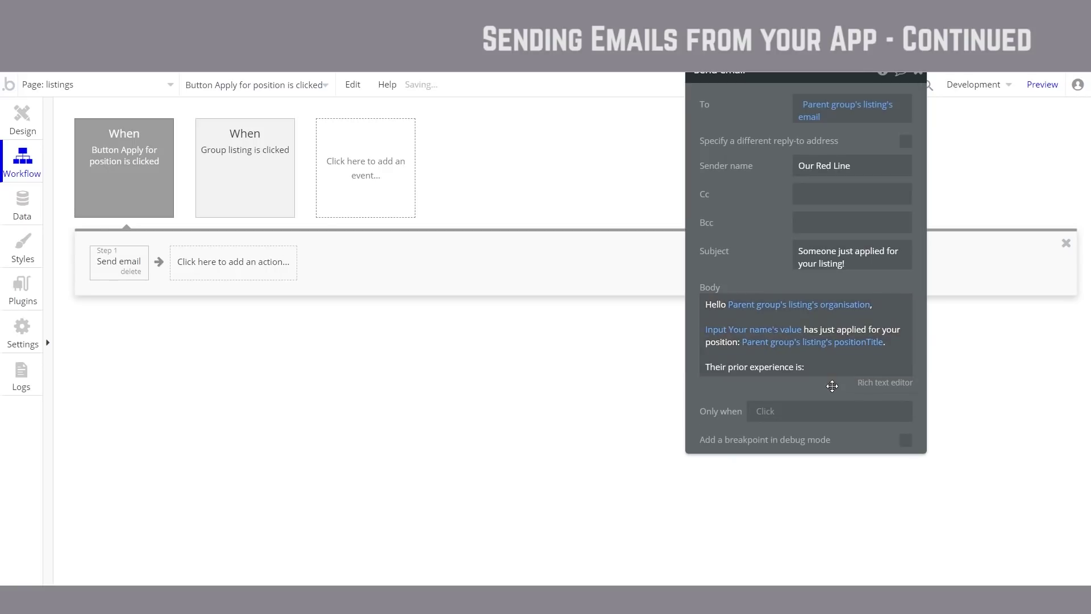
click(833, 371)
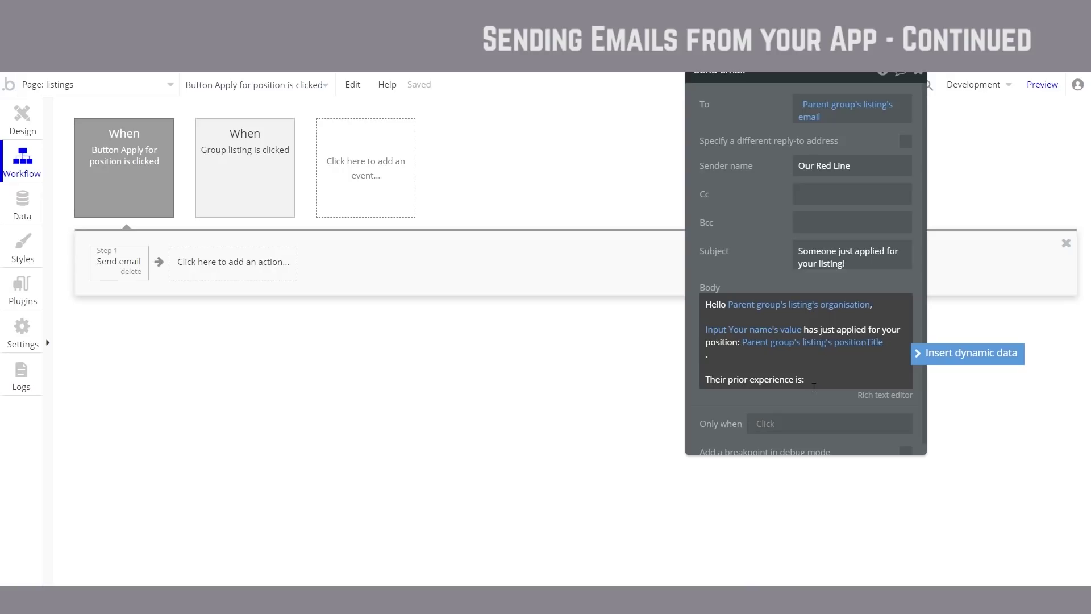
Step: Insert the Prior experience input's value converted to lowercase
click(998, 357)
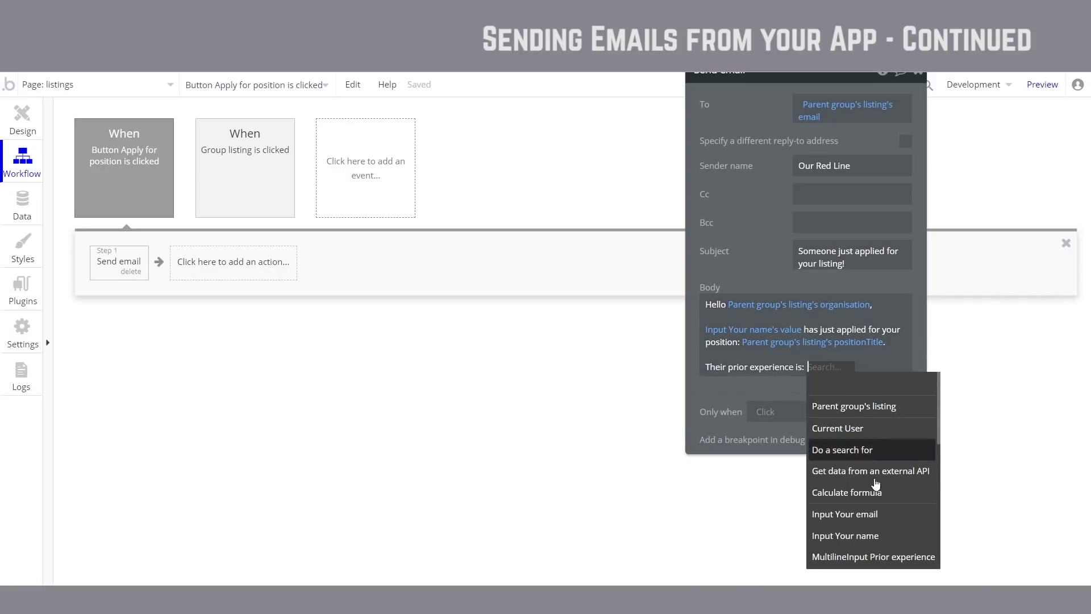
scroll(889, 517, down, 3)
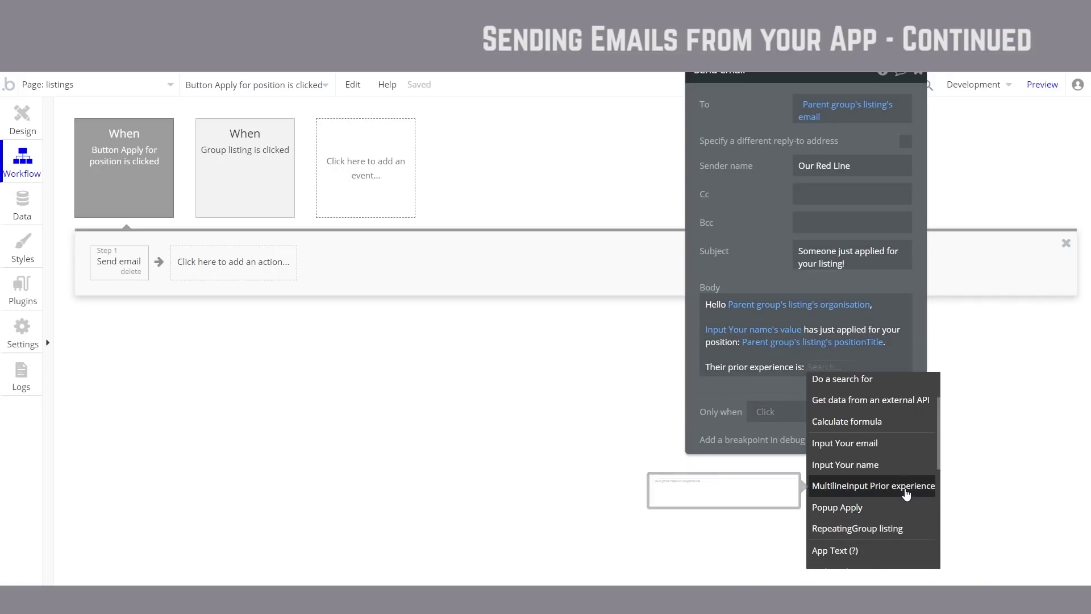
click(840, 487)
click(782, 397)
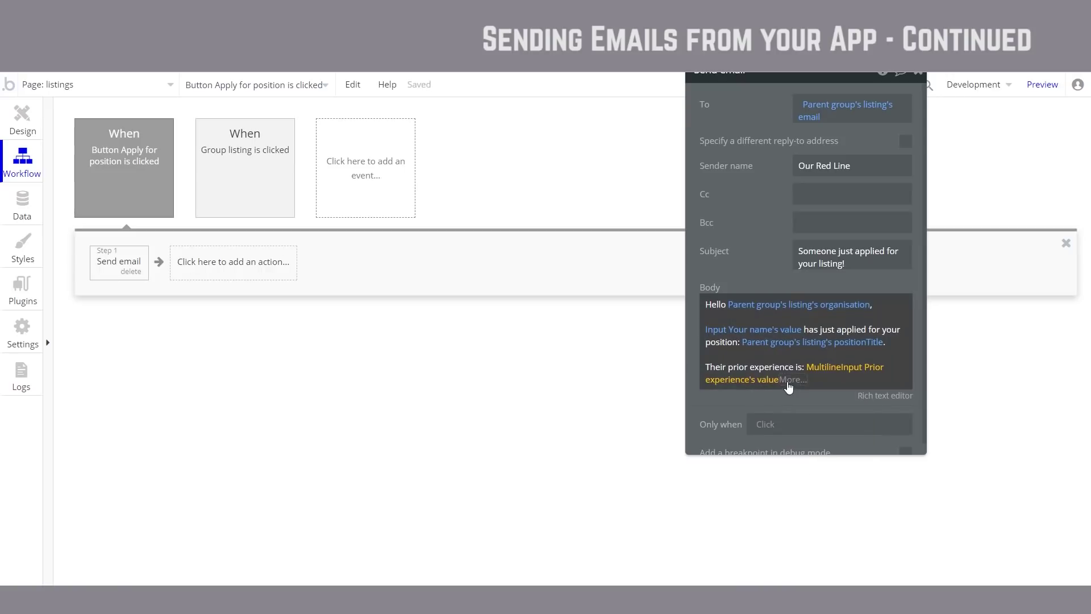
scroll(835, 460, down, 3)
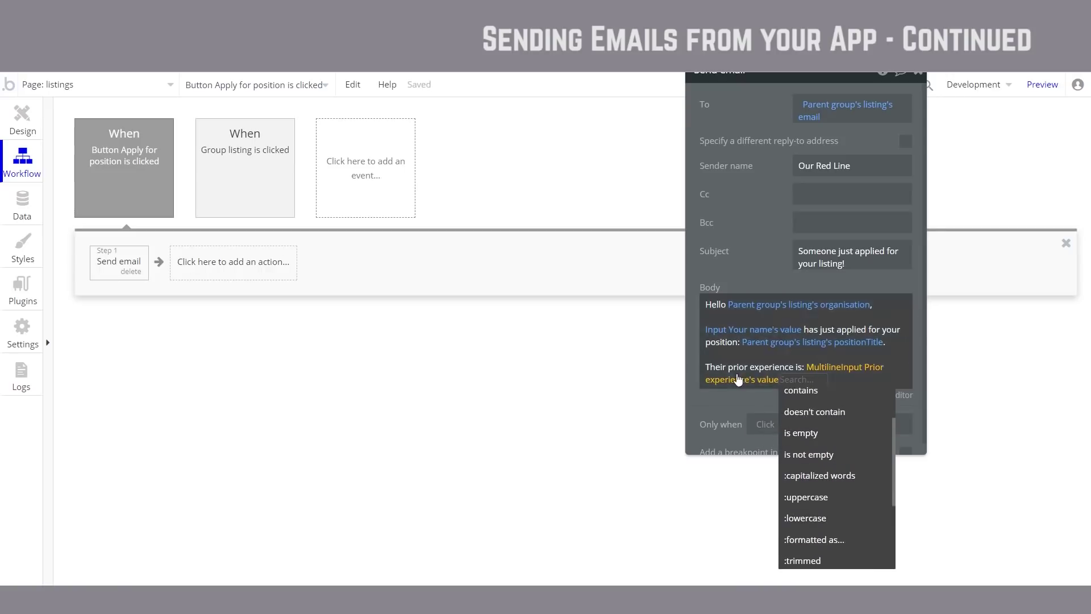
click(817, 519)
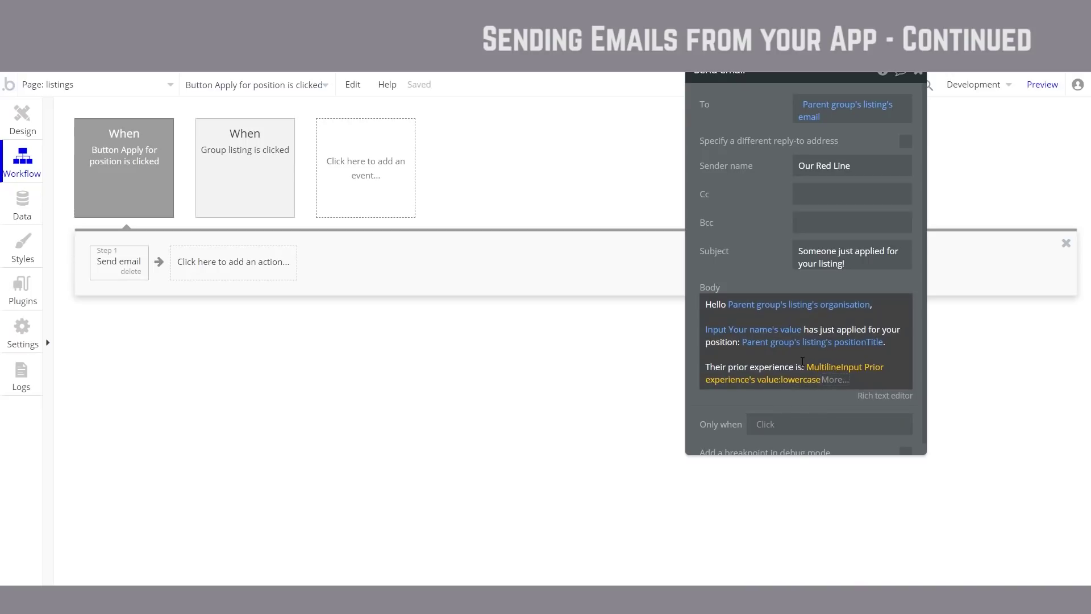
click(801, 364)
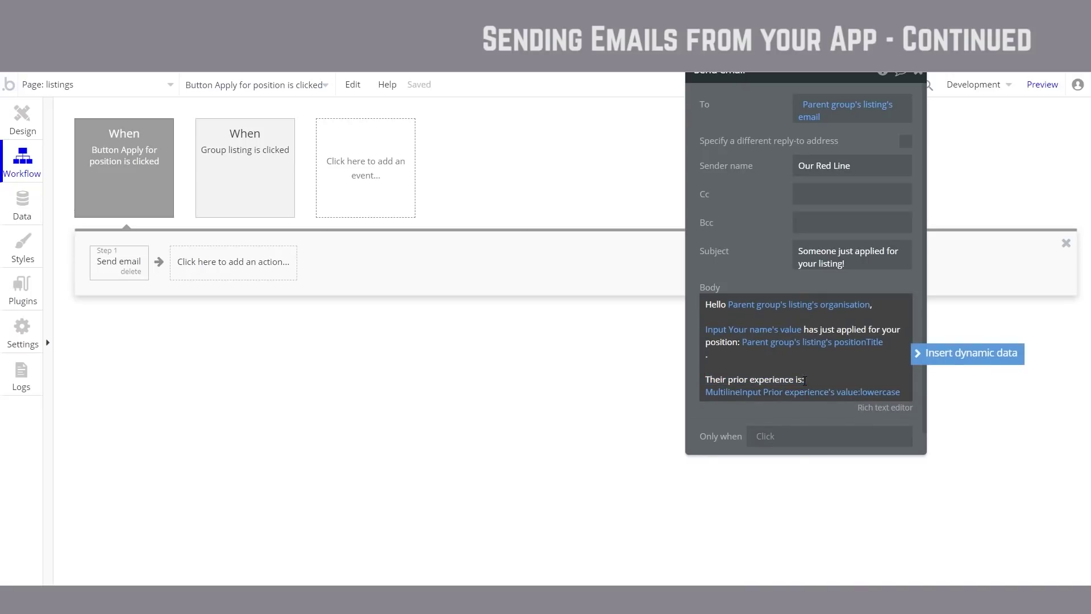
scroll(848, 323, down, 1)
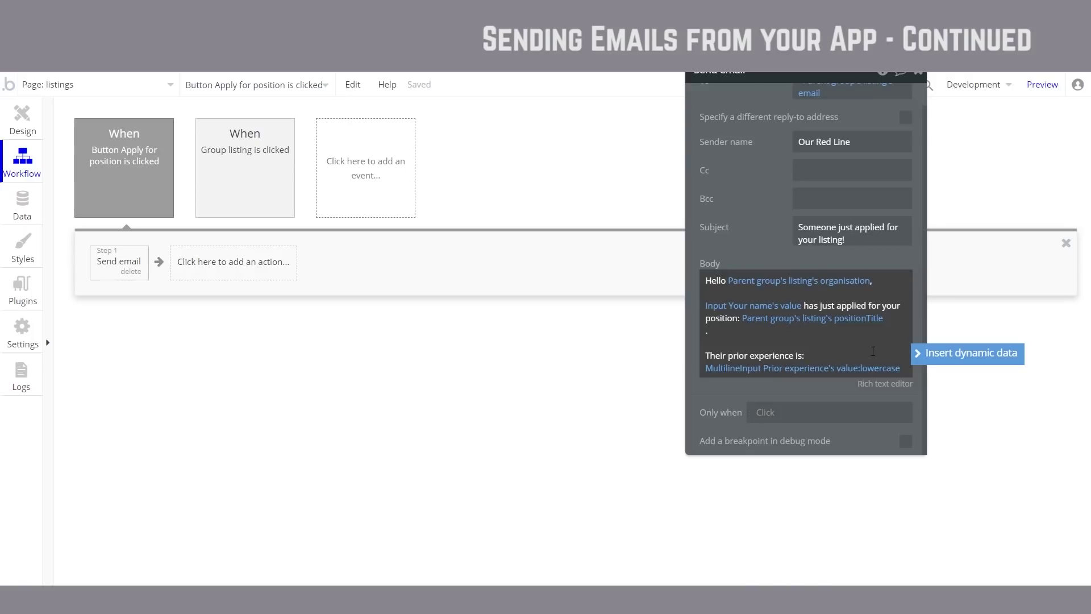
Step: Add a 'You can contact them' line followed by the Your email input's value
click(805, 356)
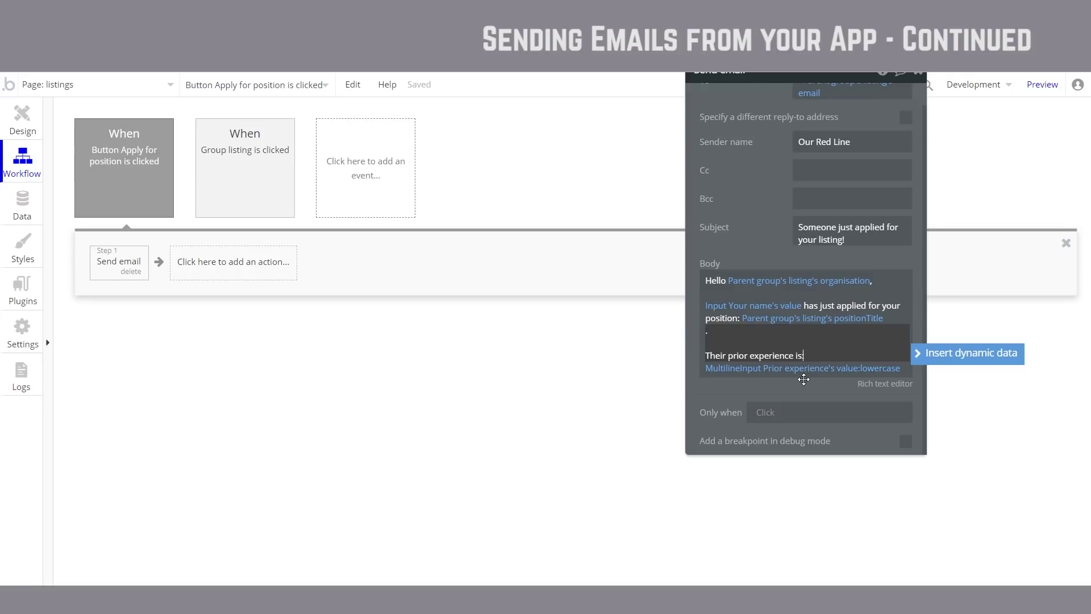
click(818, 376)
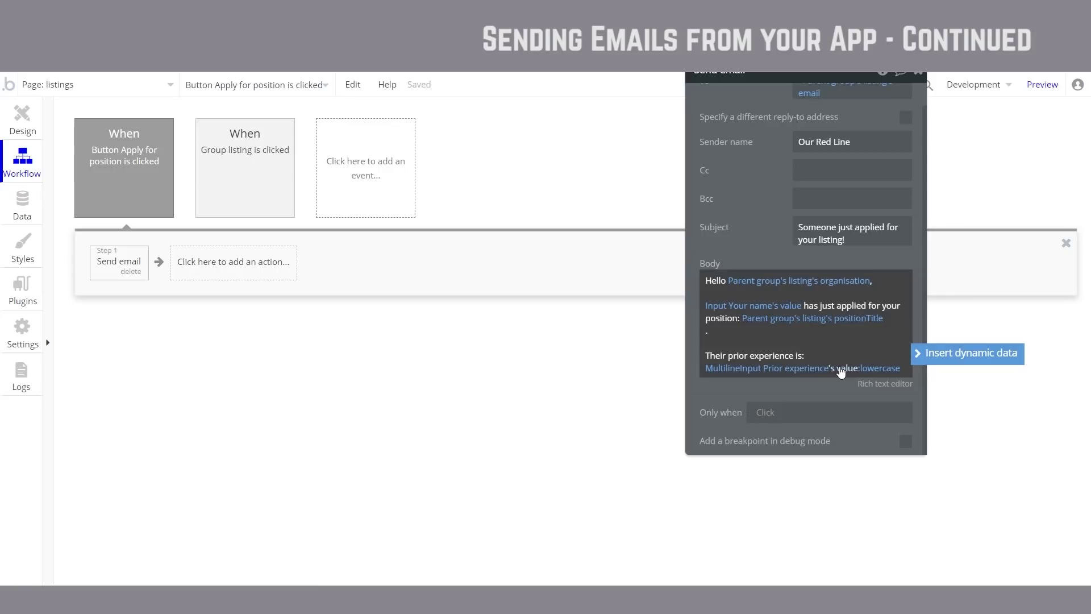
click(903, 366)
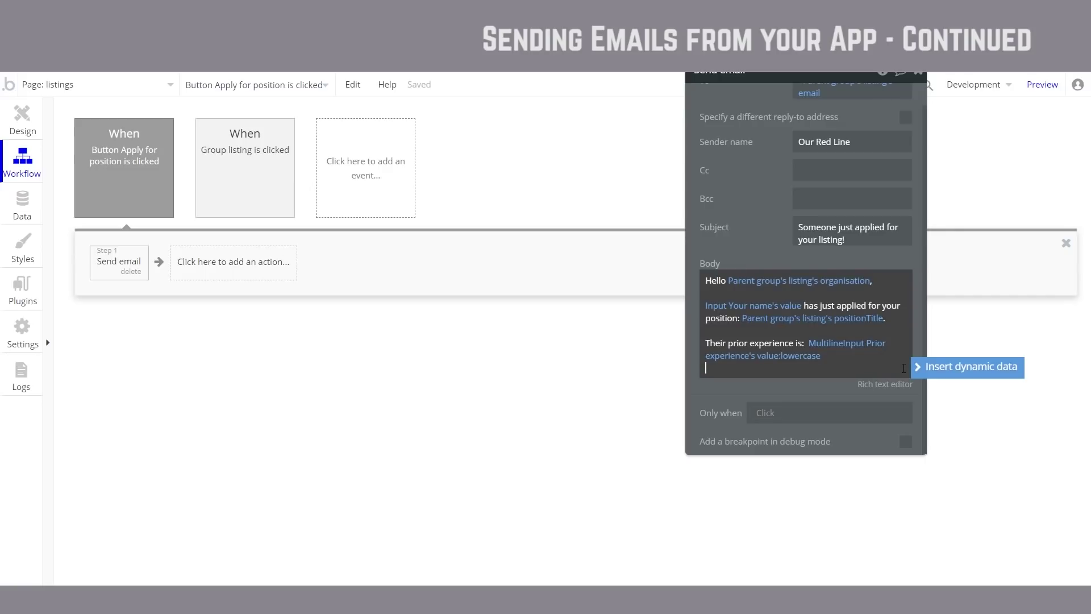
key(Return)
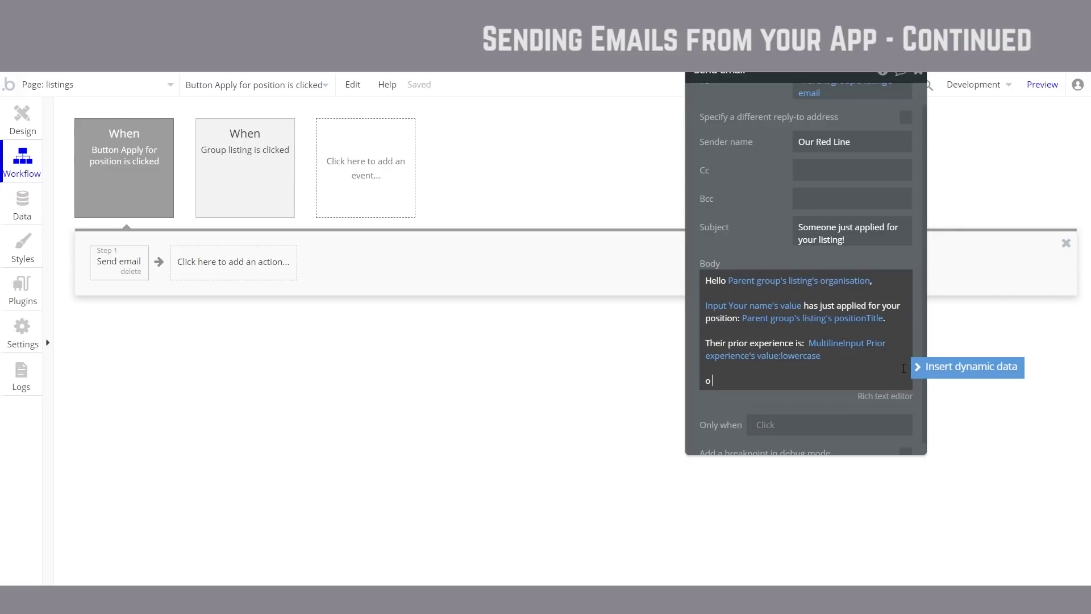
text(You can contact them)
click(967, 367)
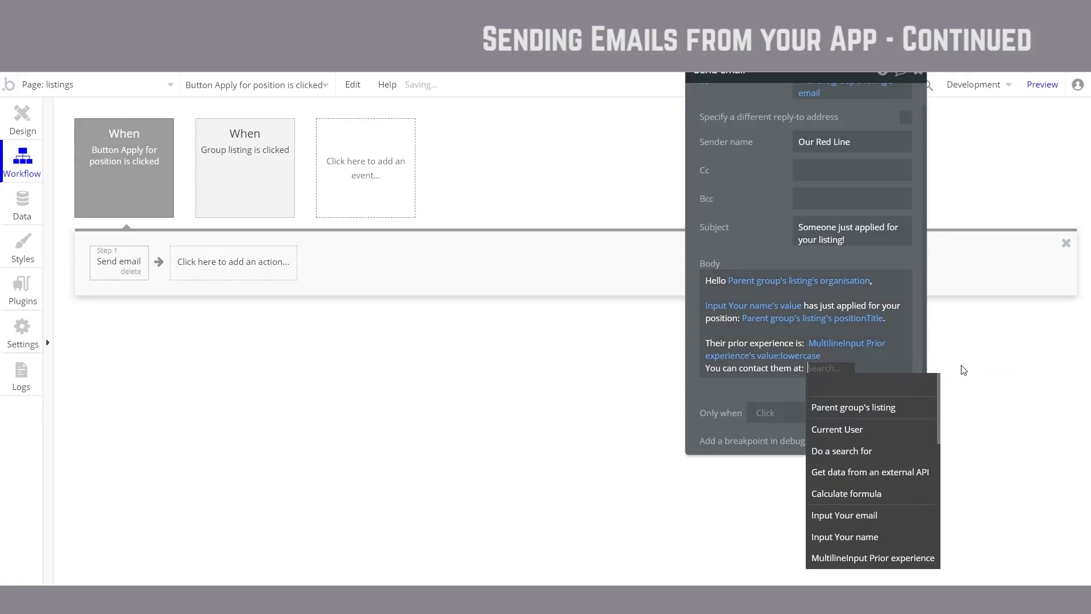
scroll(898, 466, down, 1)
click(882, 451)
click(727, 397)
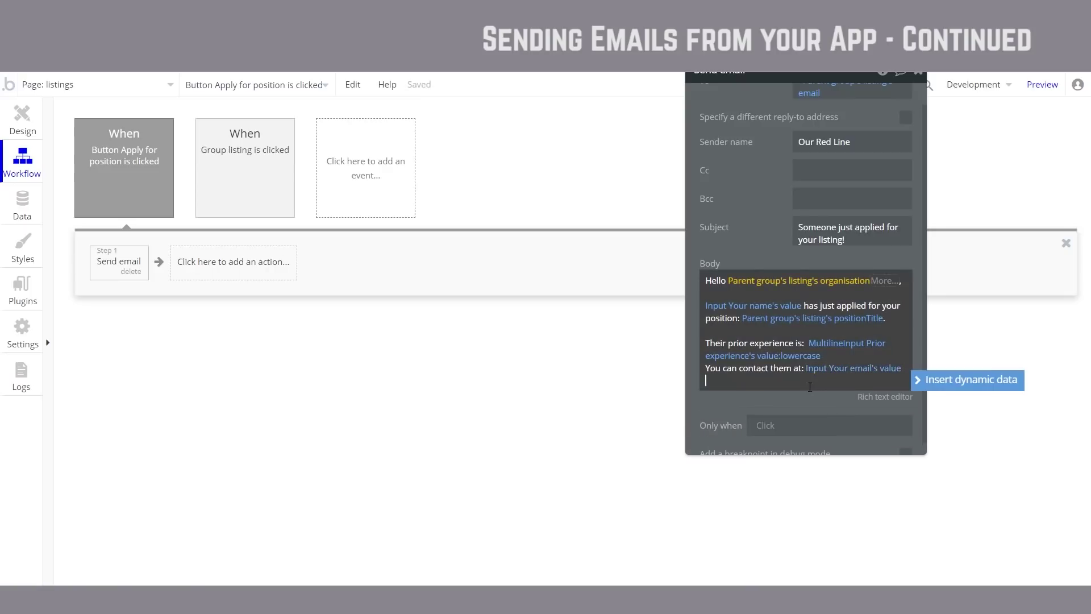
Step: Sign the body off with 'Cheers!' and 'Our Red LIne' on separate lines
key(Return)
text(Cheers!)
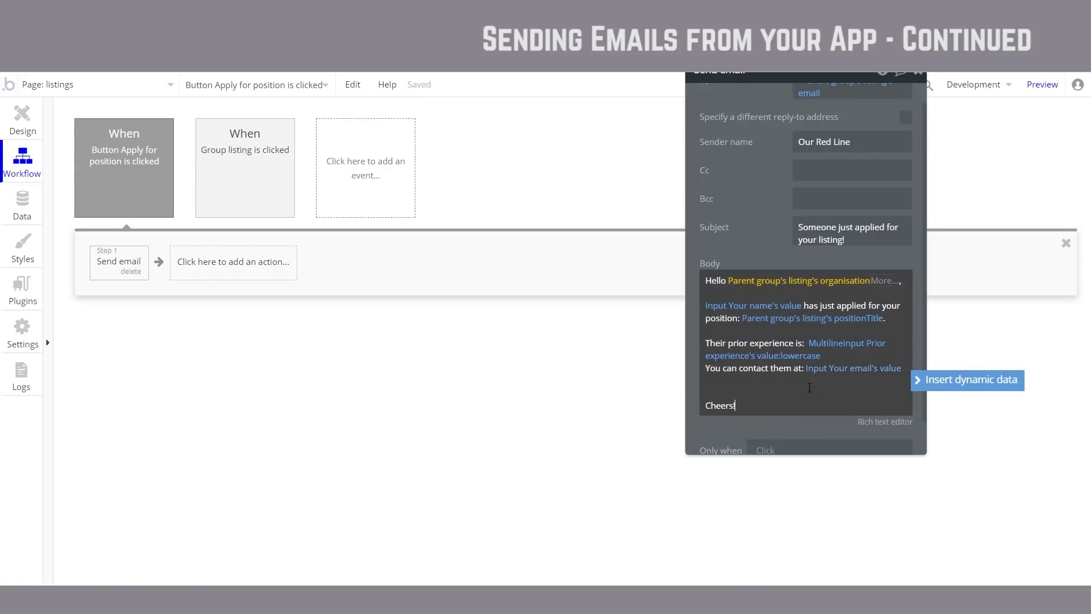
key(Return)
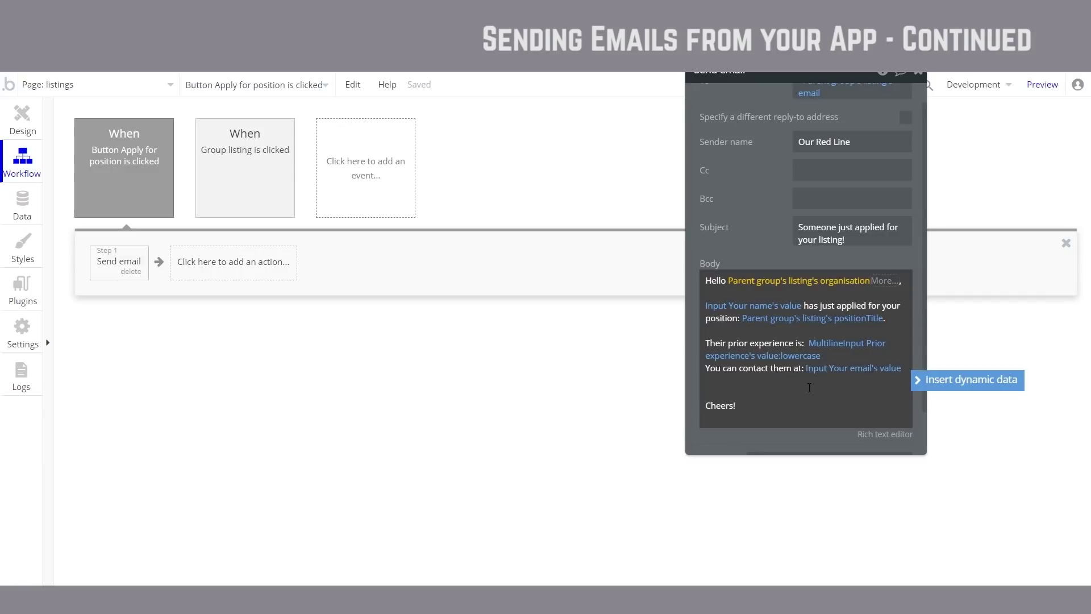
text(Our Red LIne)
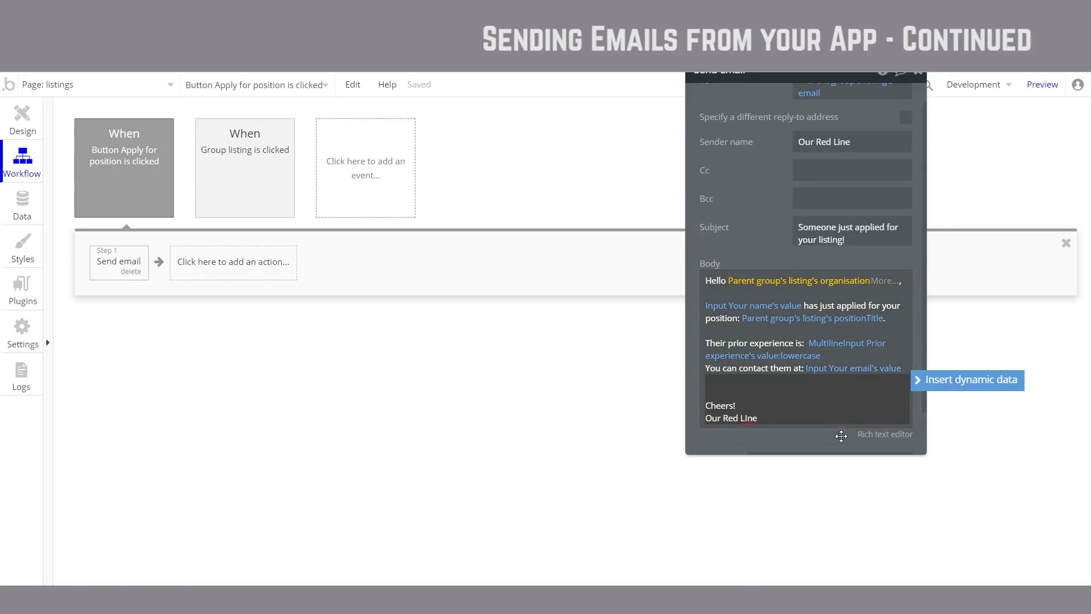
Step: Cancel the rich text editor without changes and drag the Send email panel fully into view
click(883, 433)
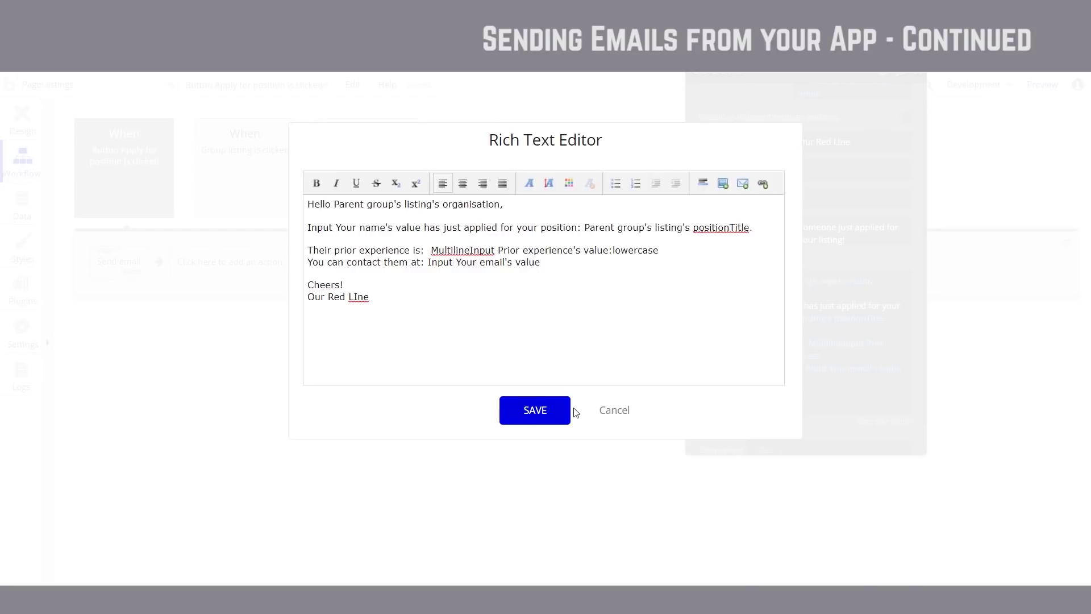
click(614, 411)
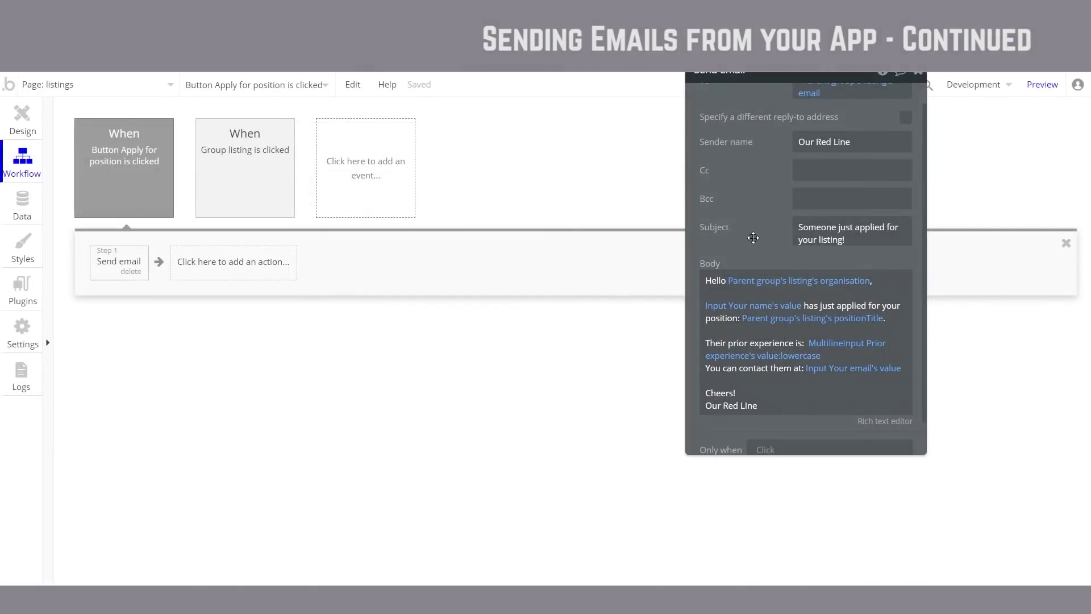
drag(757, 196, 729, 271)
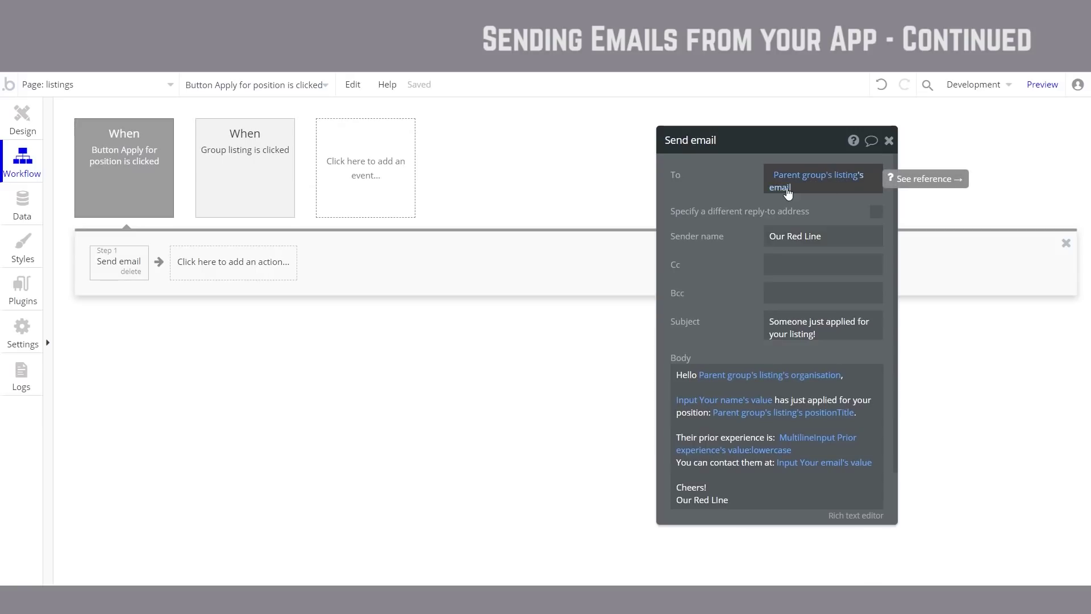
mouse_move(821, 189)
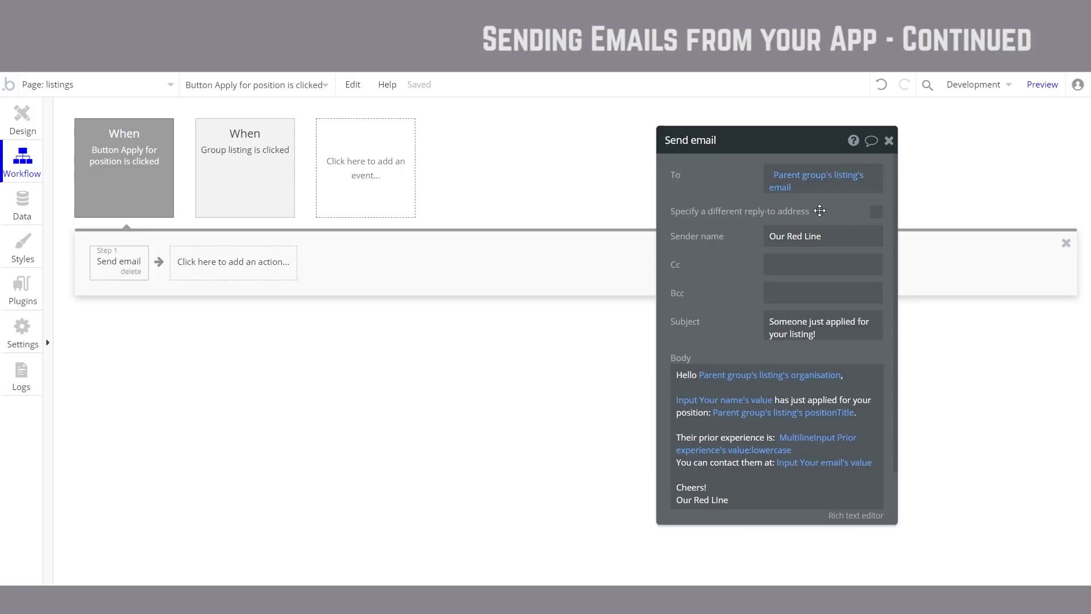
Step: Load mailinator.com in a new Chrome tab
mouse_move(820, 210)
key(ctrl+t)
text(mai)
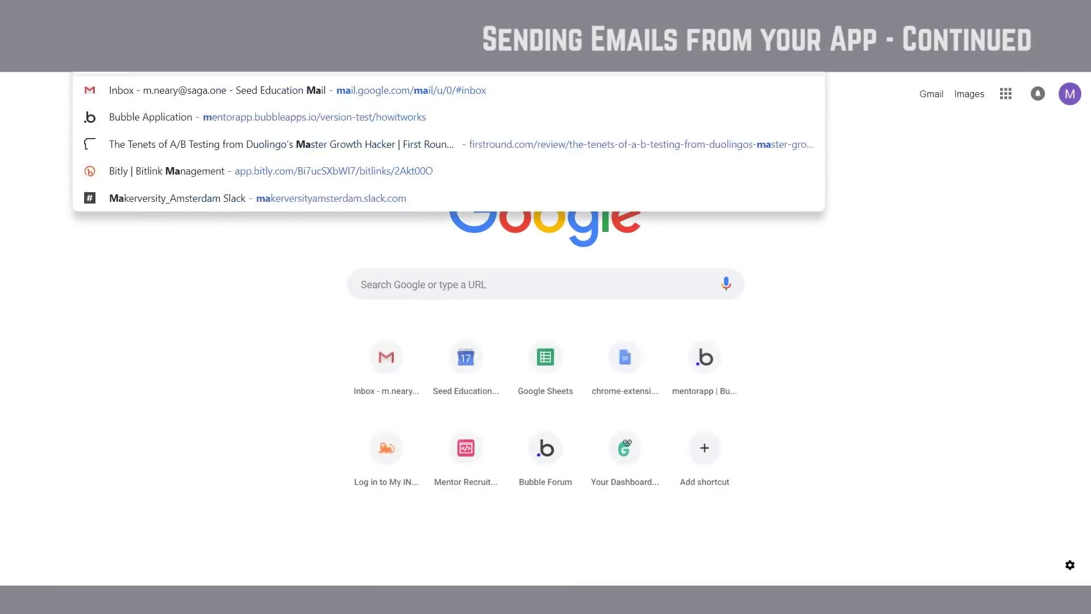
text(linator.com)
key(Return)
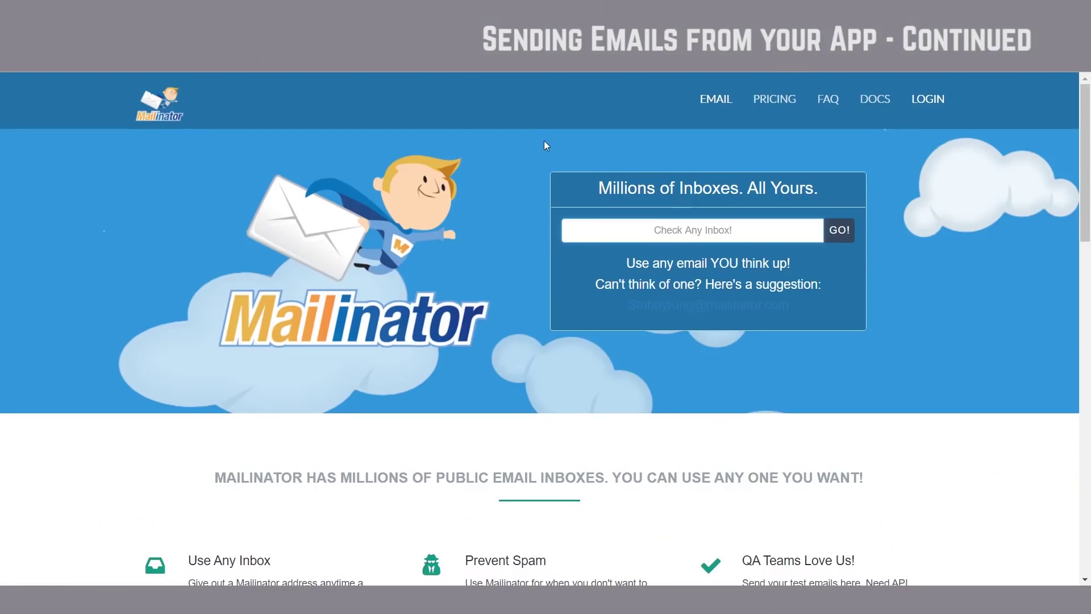
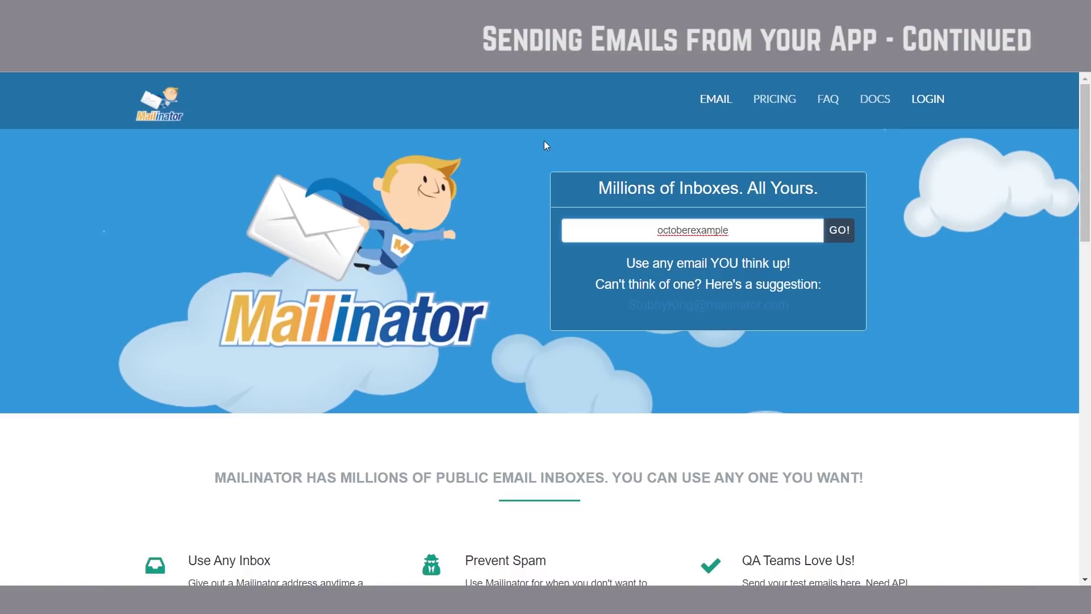
text(17)
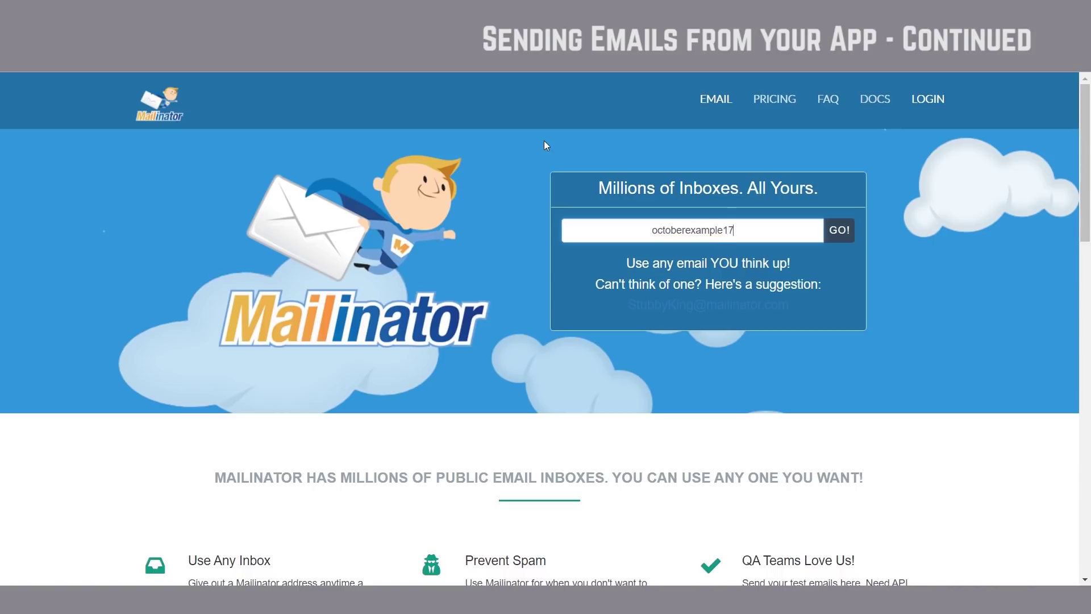
drag(733, 231, 608, 234)
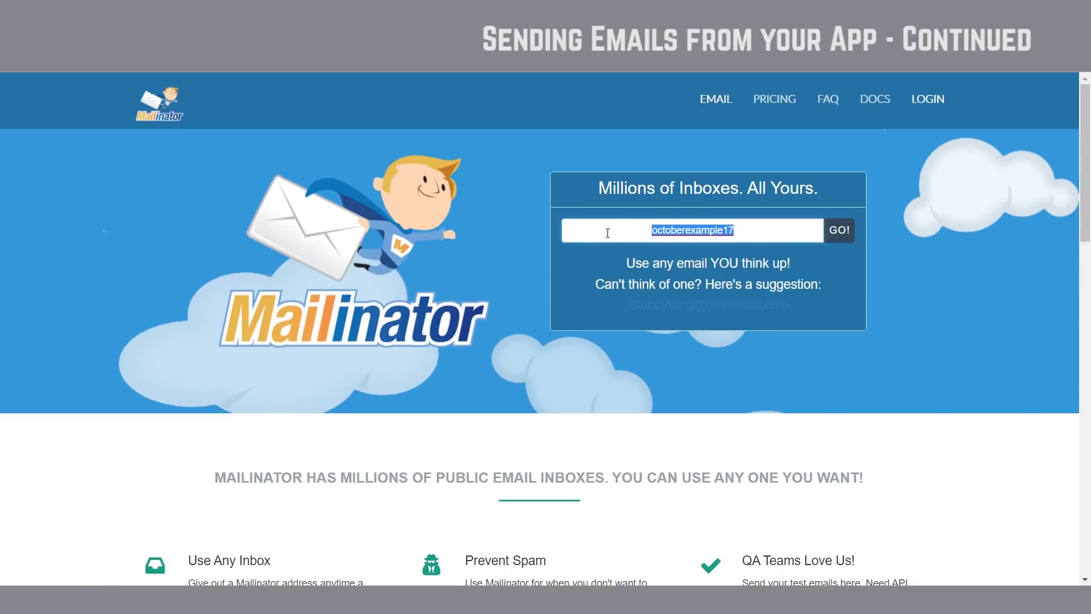
click(839, 230)
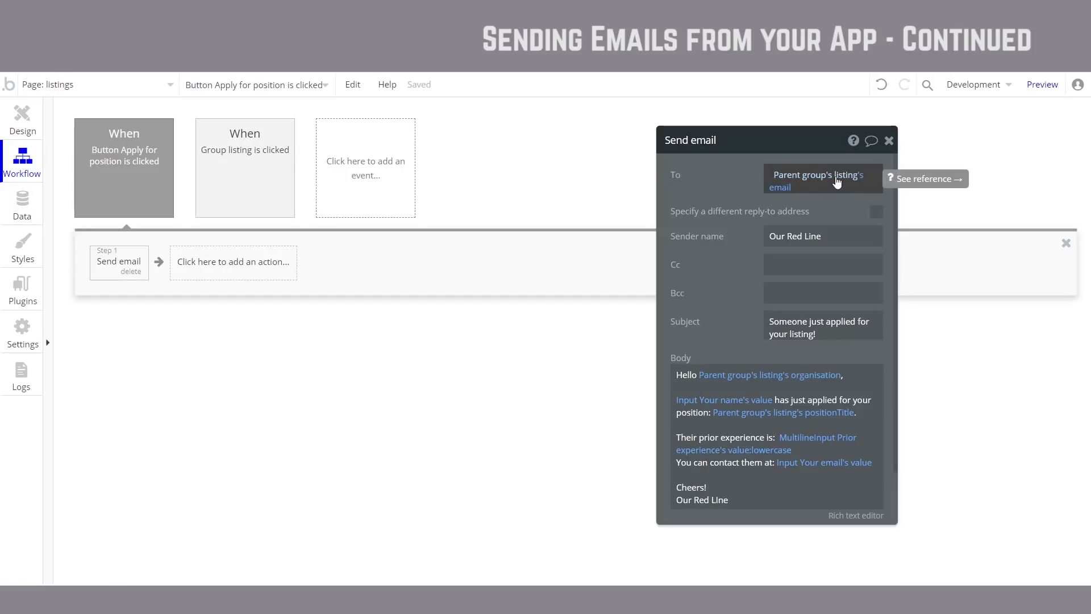
click(22, 205)
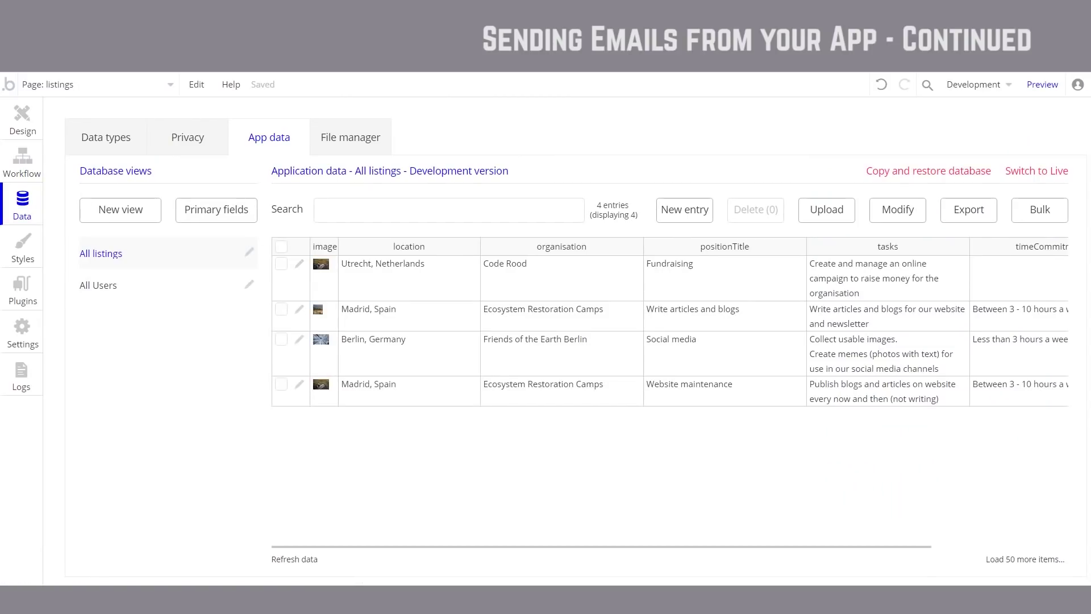
click(300, 265)
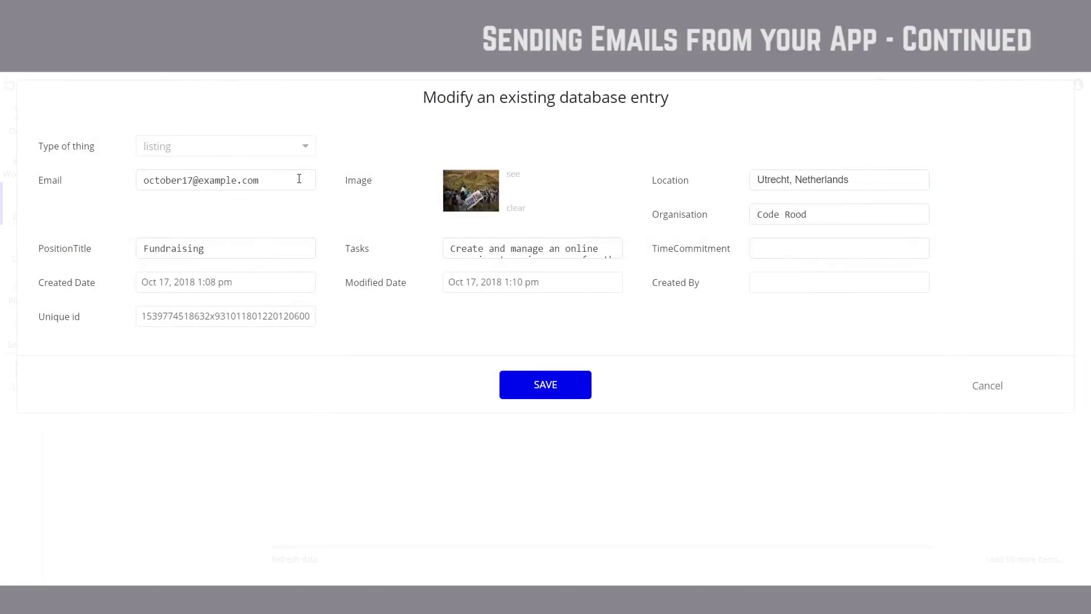
drag(299, 178, 90, 185)
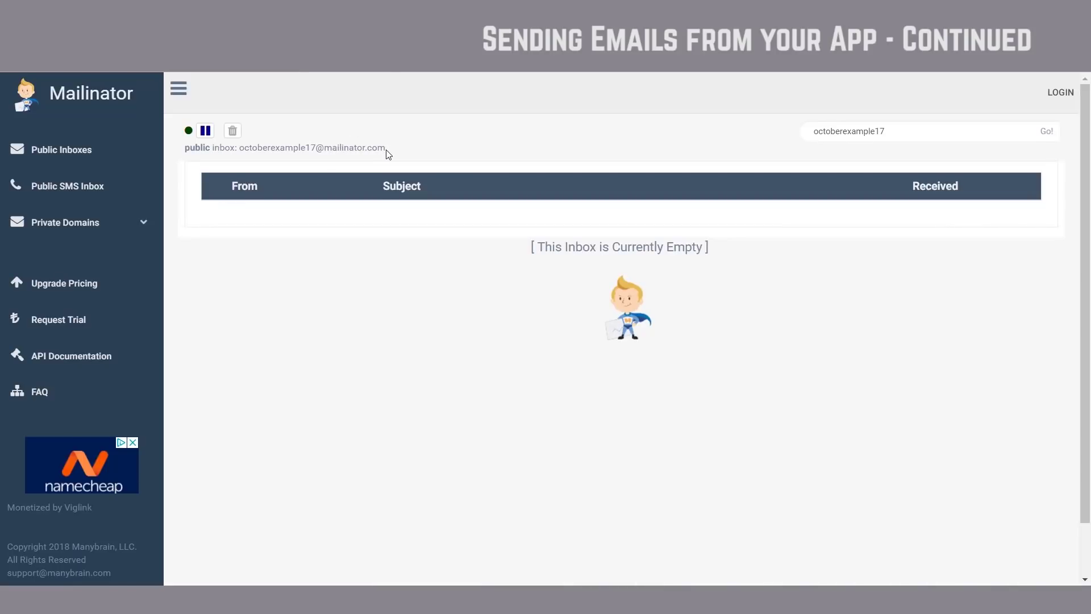
drag(386, 151, 241, 148)
key(ctrl+c)
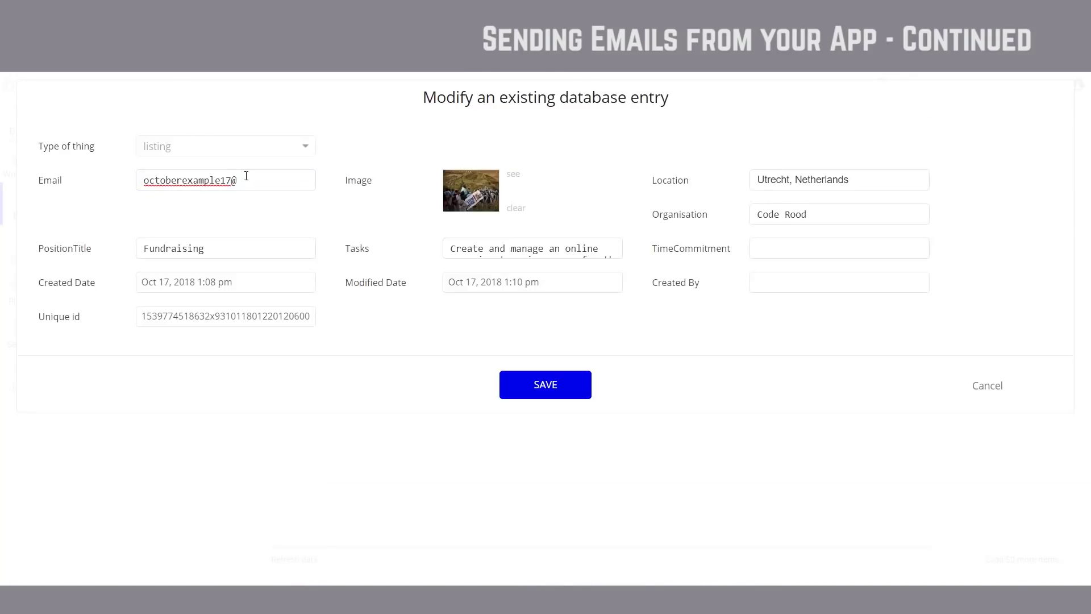
drag(246, 177, 85, 189)
key(ctrl+v)
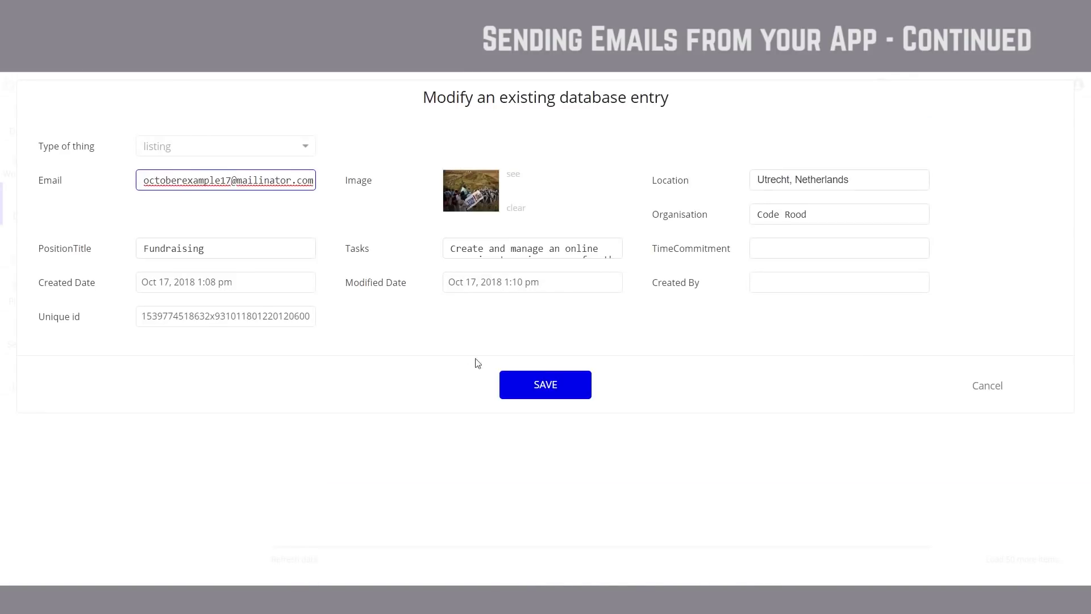
click(544, 385)
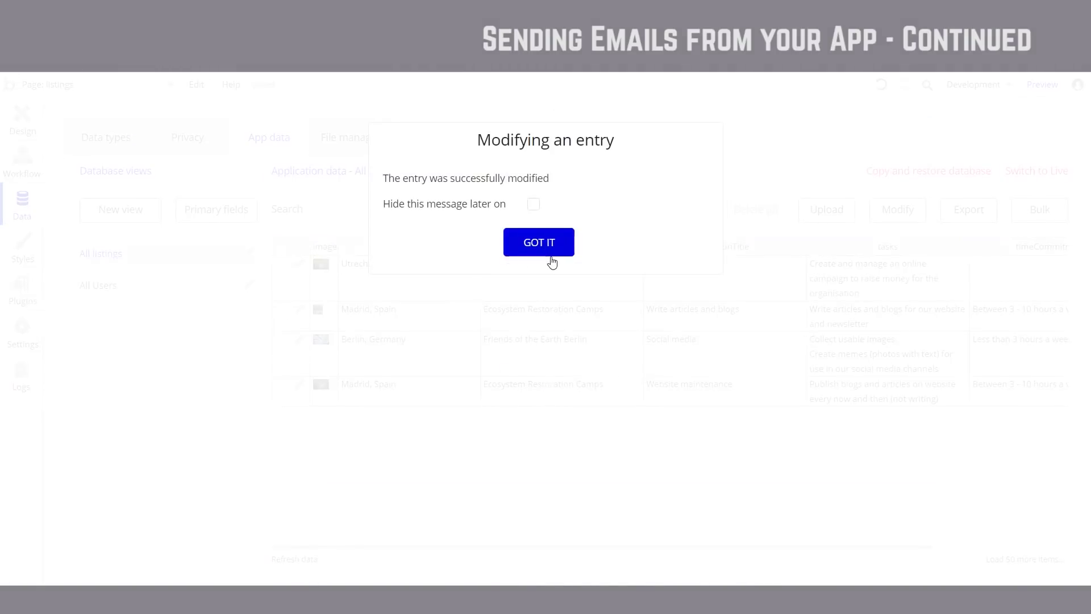
click(551, 247)
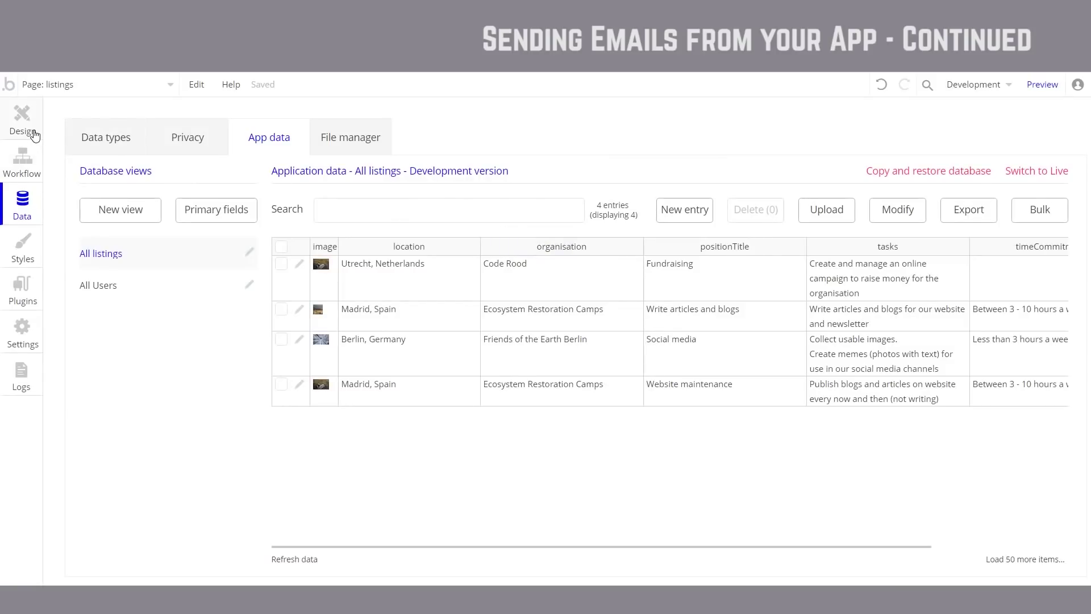
Step: Review the Apply popup and the Send email body's dynamic content, then return to Data
click(34, 134)
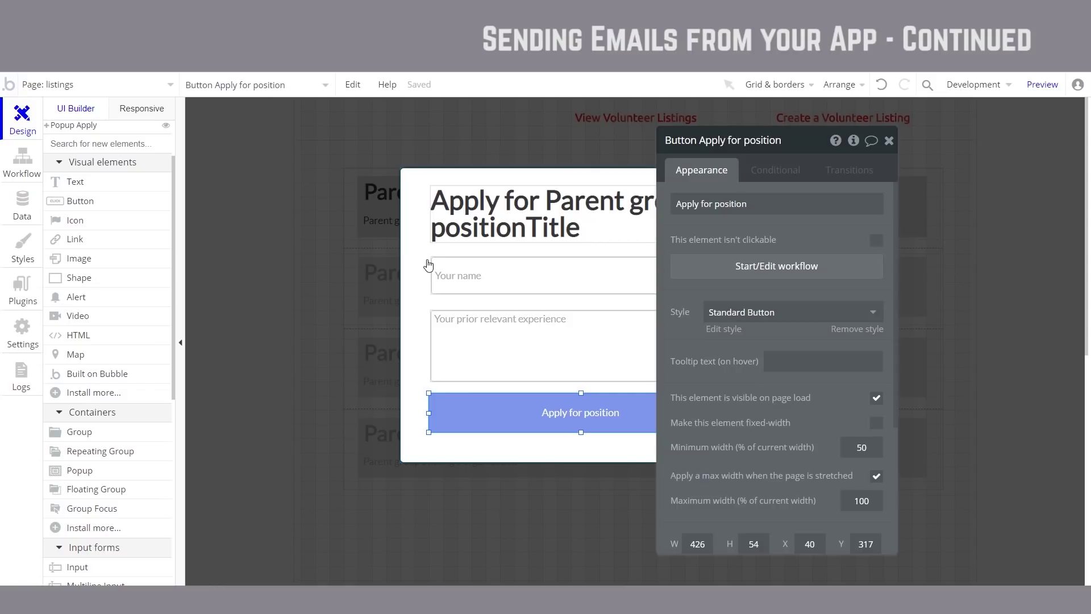
click(31, 173)
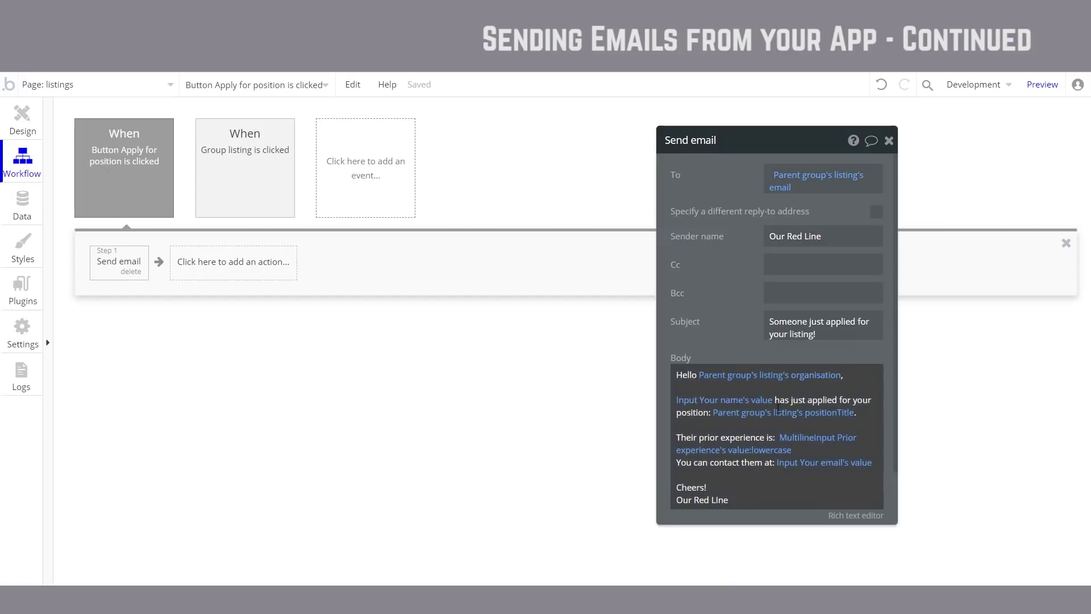
click(768, 457)
click(482, 283)
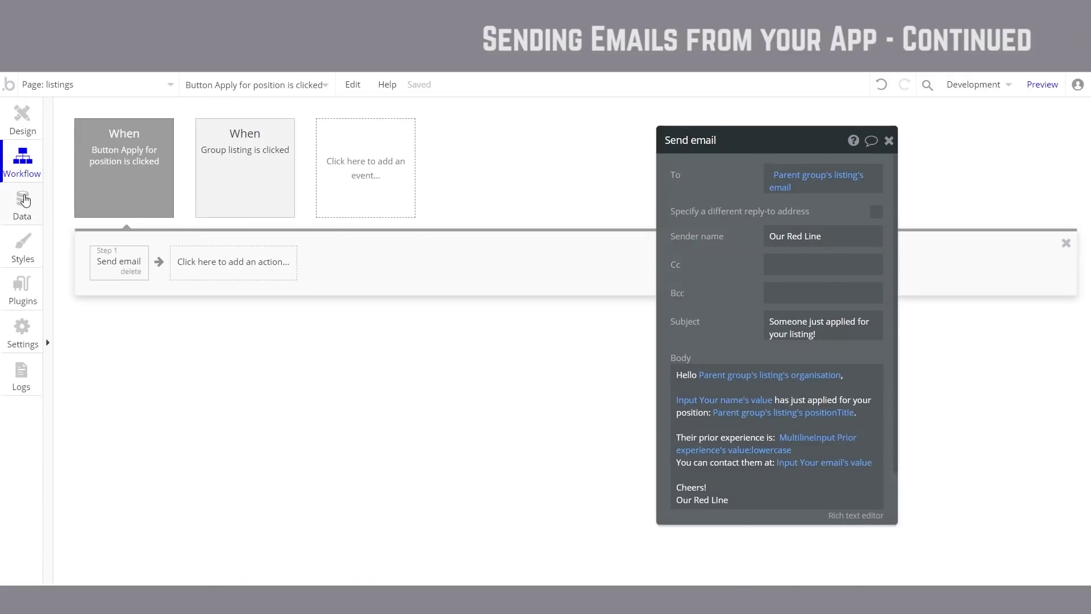
click(22, 204)
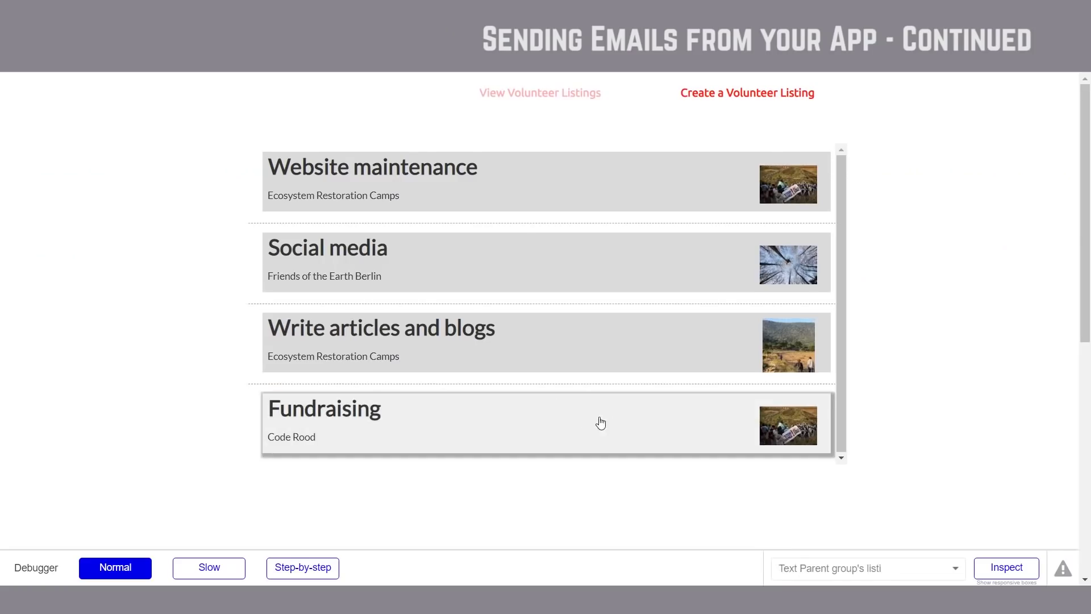
Step: Apply for Fundraising with the applicant's name, email and a 'platinum albums' experience note, typo corrected
click(613, 421)
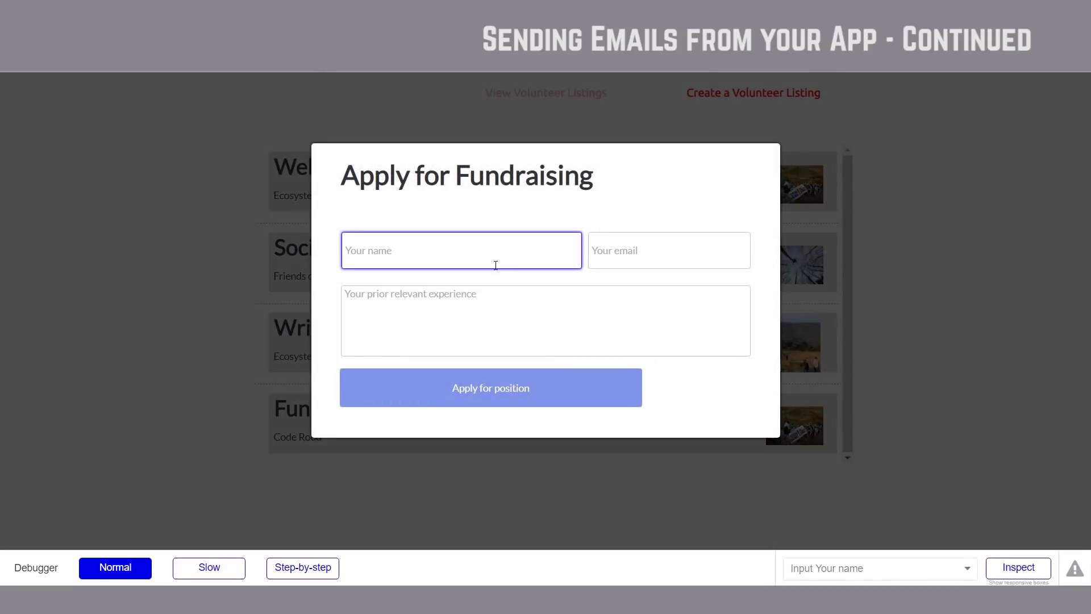
text(Frank Sinatra)
key(Tab)
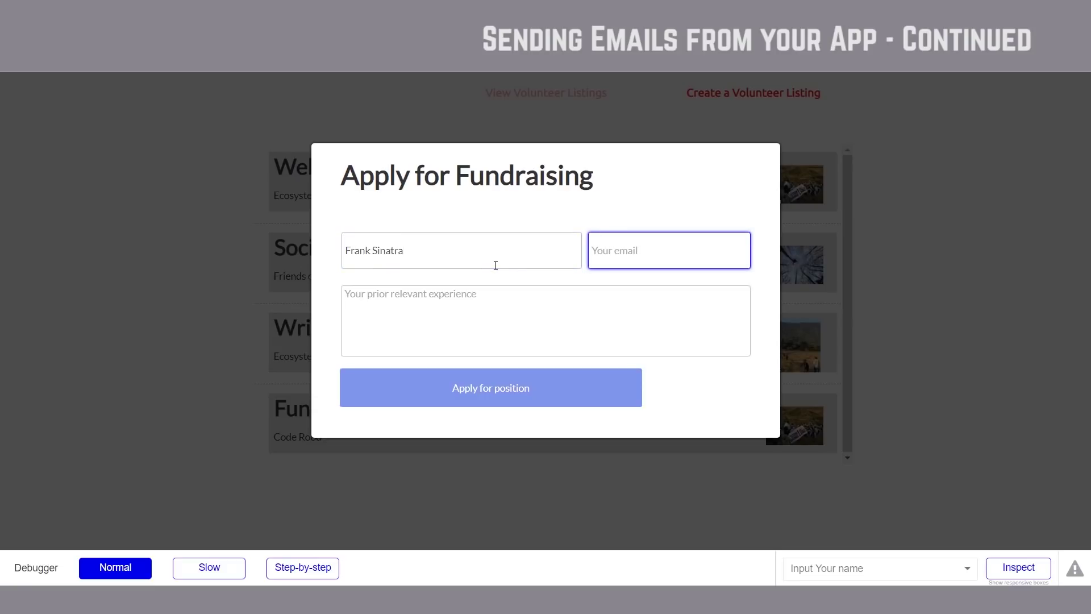
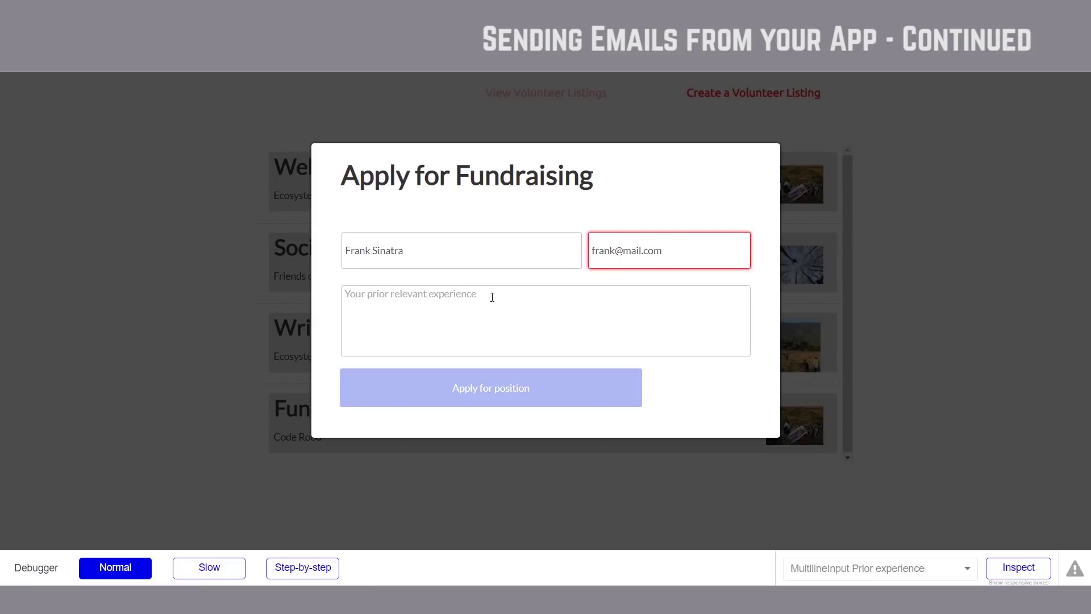
click(491, 298)
text(Have had)
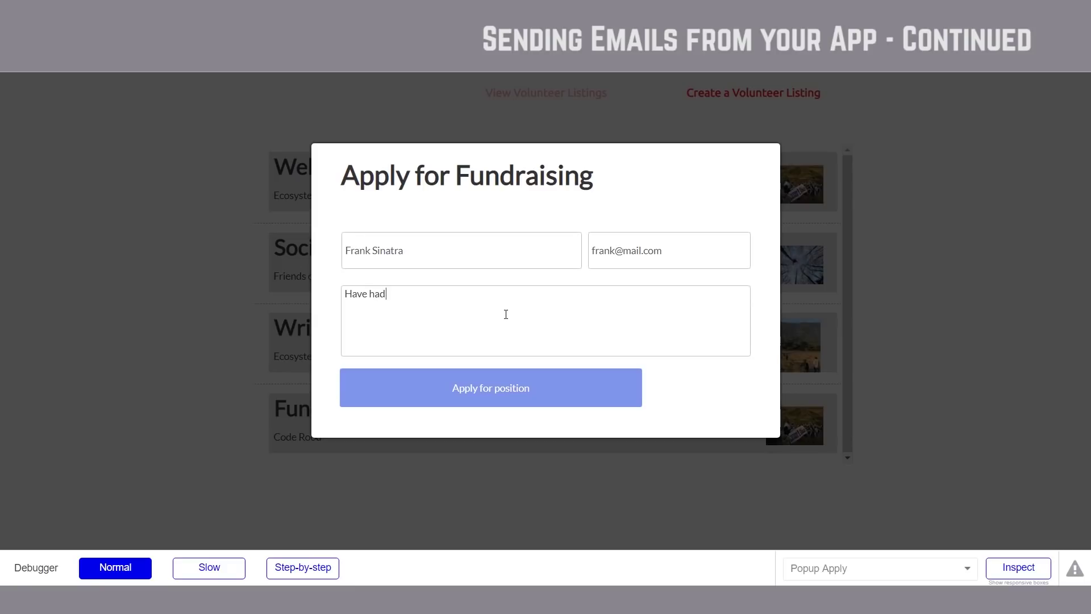
text( sereral platnium albums,)
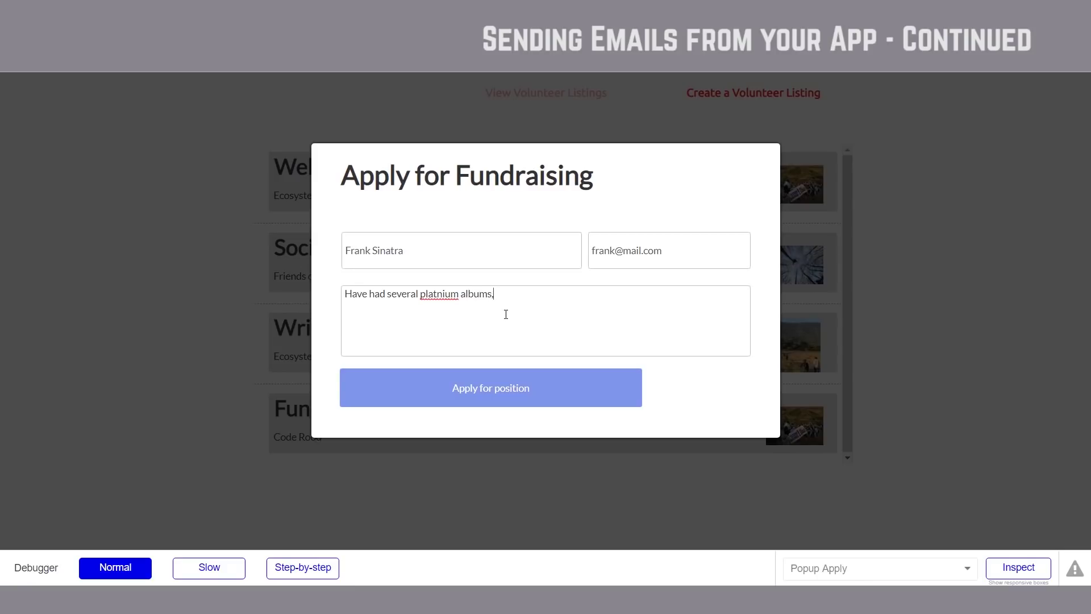
text( if that's relevant)
right_click(447, 300)
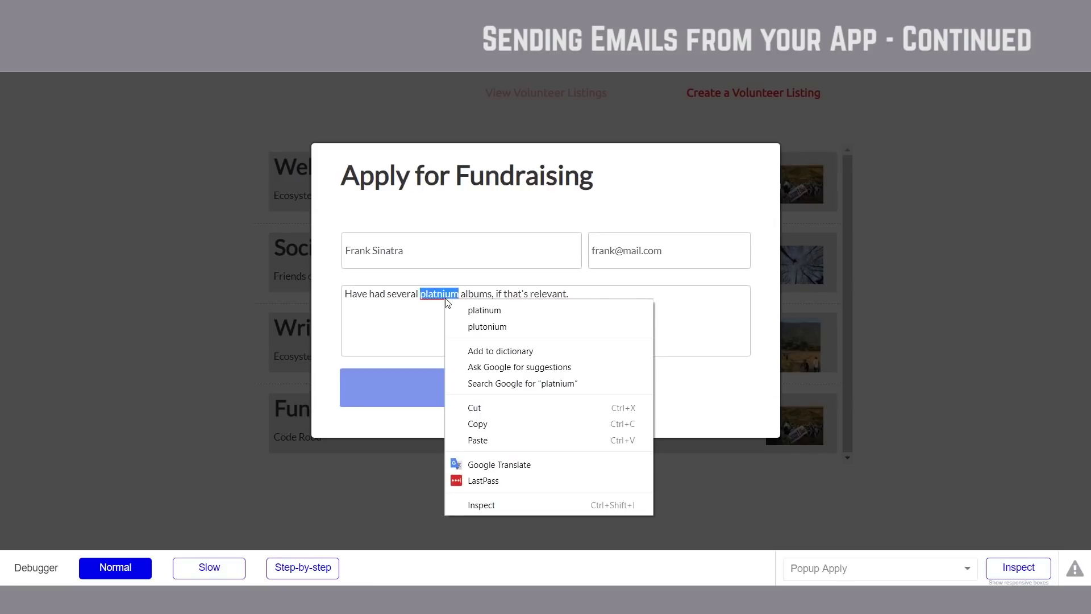
click(520, 312)
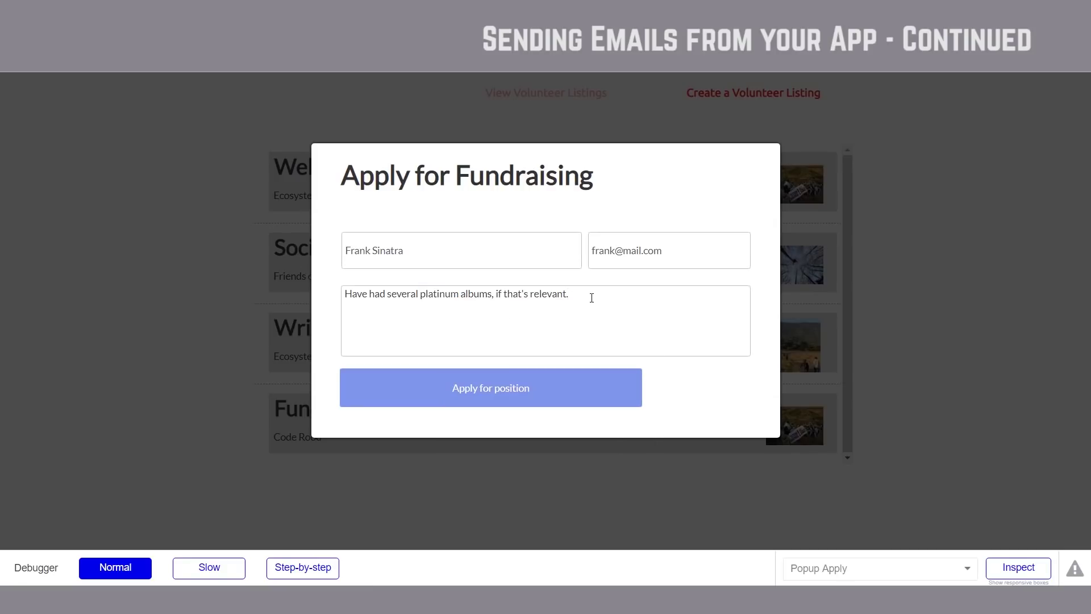
click(541, 389)
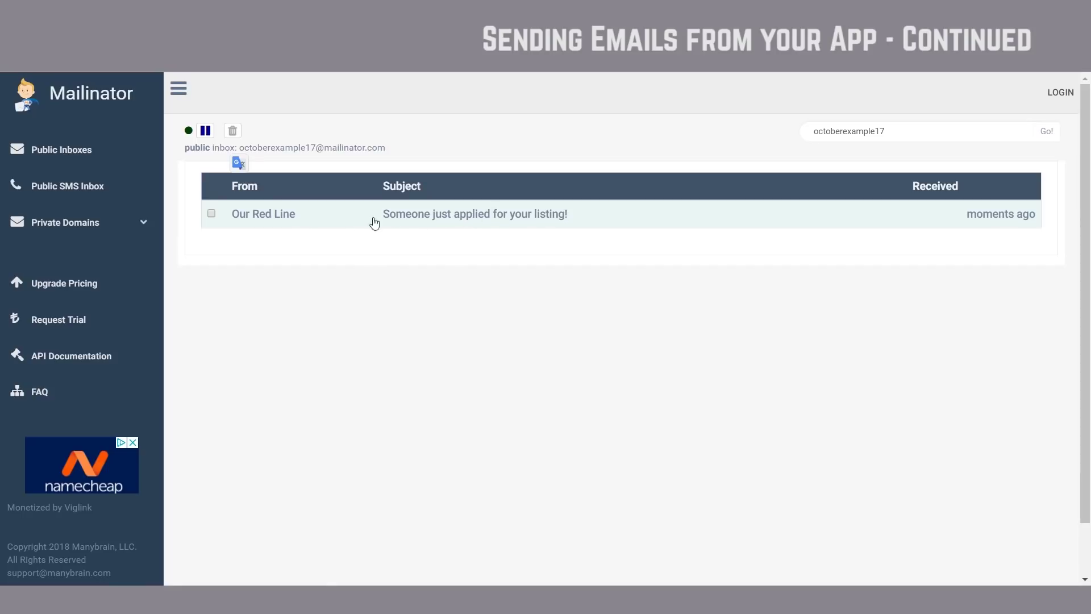
Step: Open Our Red Line's 'Someone just applied for your listing!' email in the Mailinator test inbox
click(623, 224)
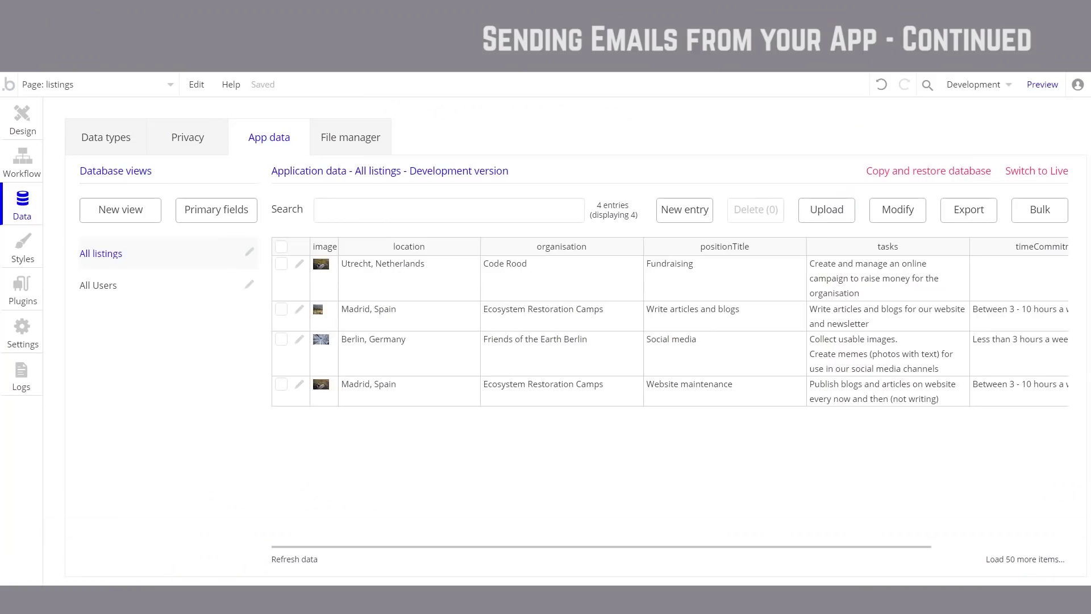
Step: Copy the Apply workflow's Send email step and paste it as a second Send email step
click(32, 160)
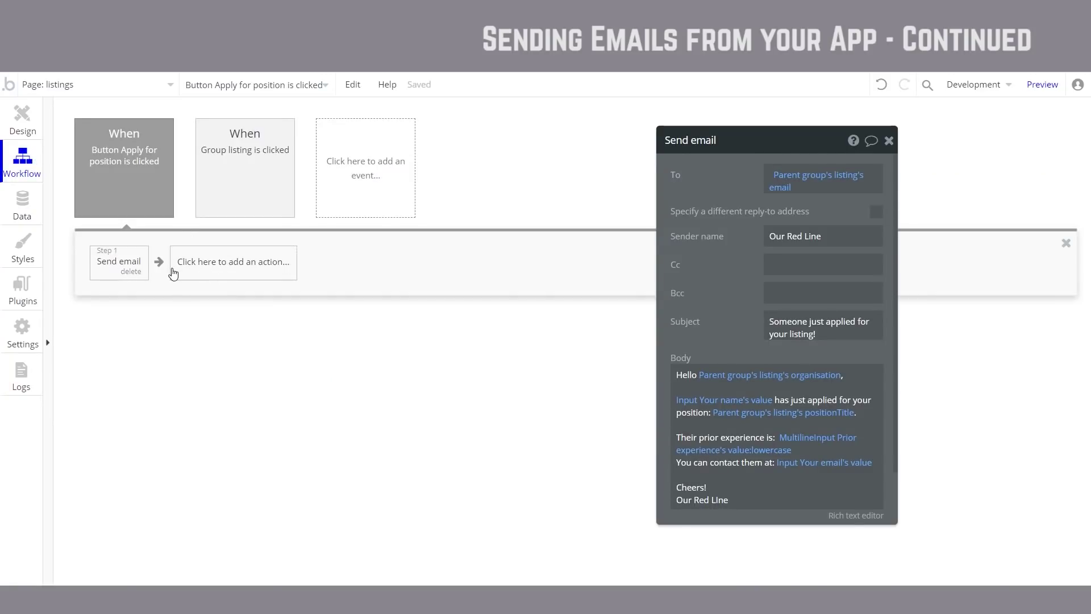
right_click(126, 266)
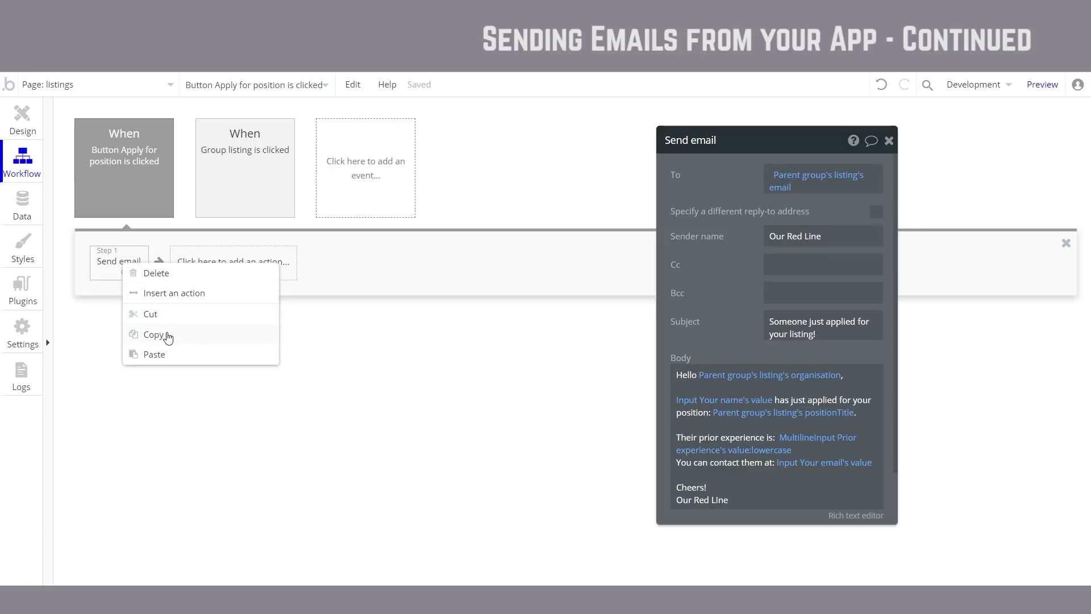
click(168, 338)
right_click(221, 264)
click(270, 272)
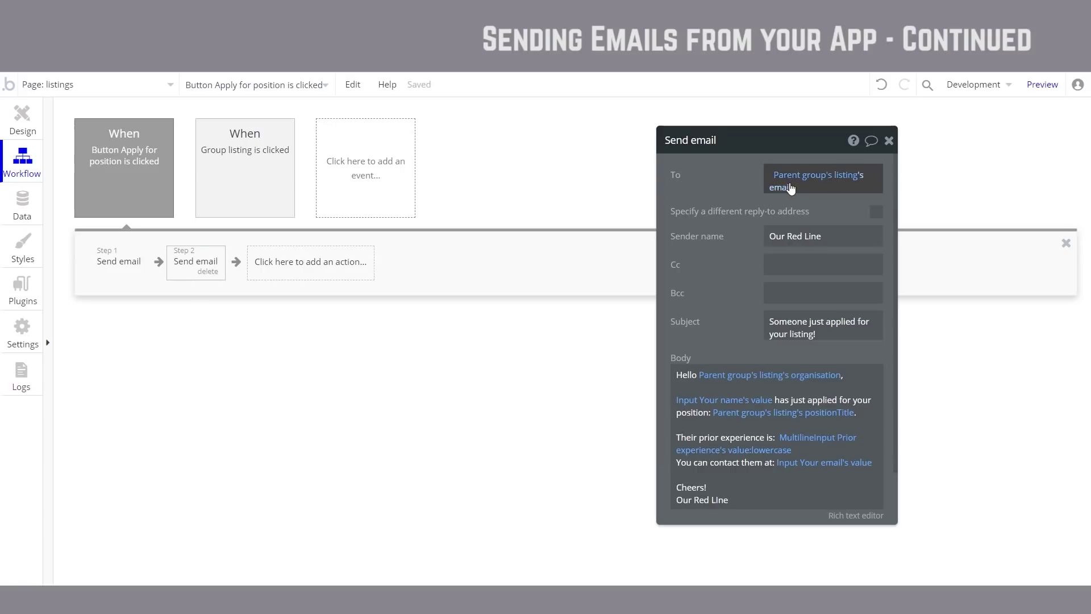
Step: Replace the second email's recipient with the copied Mailinator test inbox address
click(791, 188)
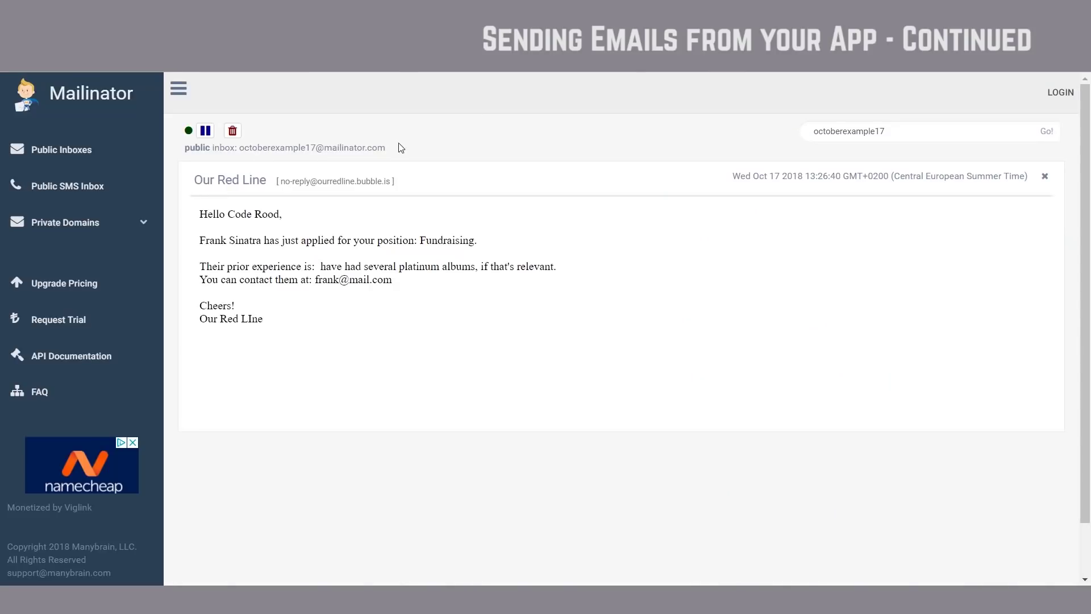
drag(400, 148, 233, 151)
key(ctrl+c)
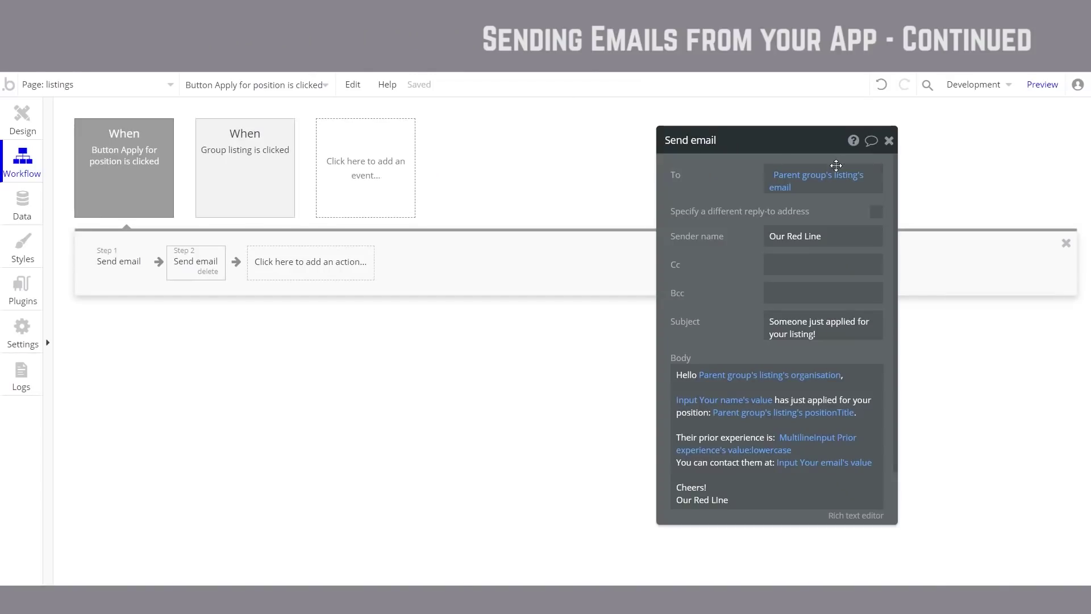
click(778, 184)
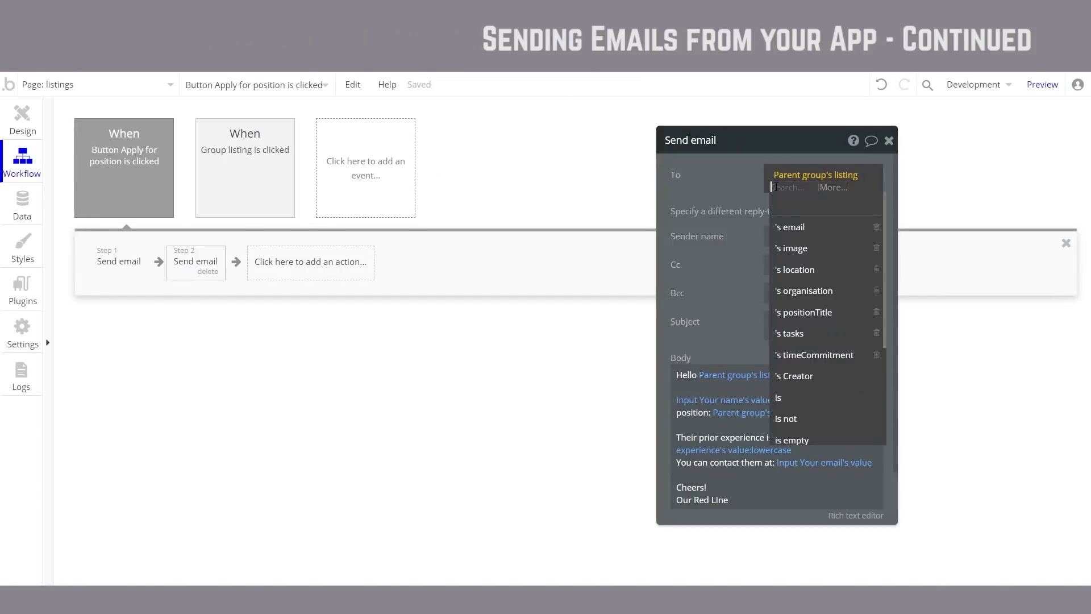
key(BackSpace)
key(ctrl+v)
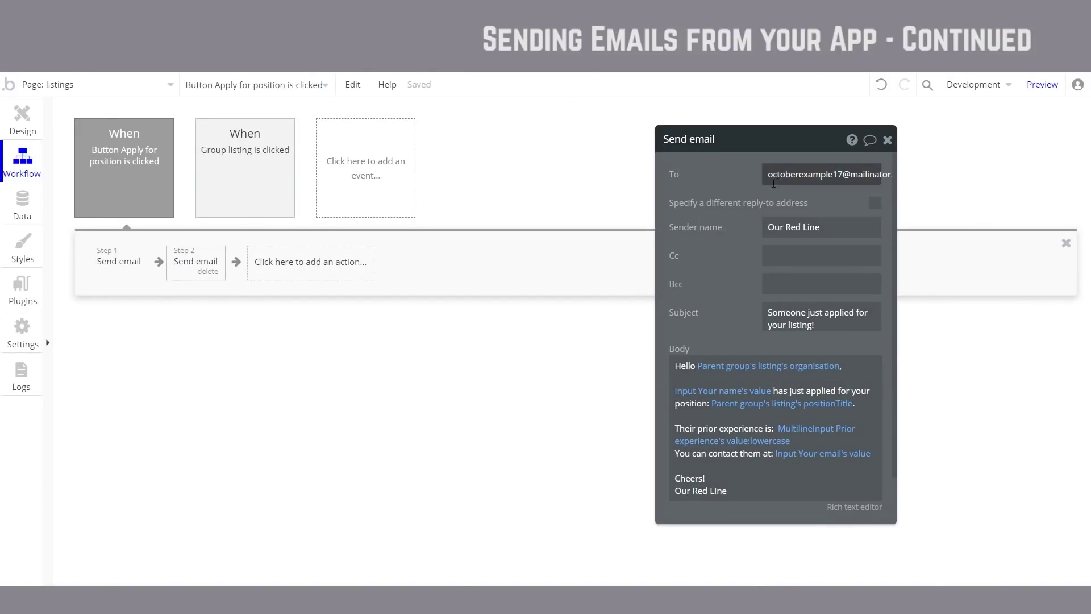
click(12, 110)
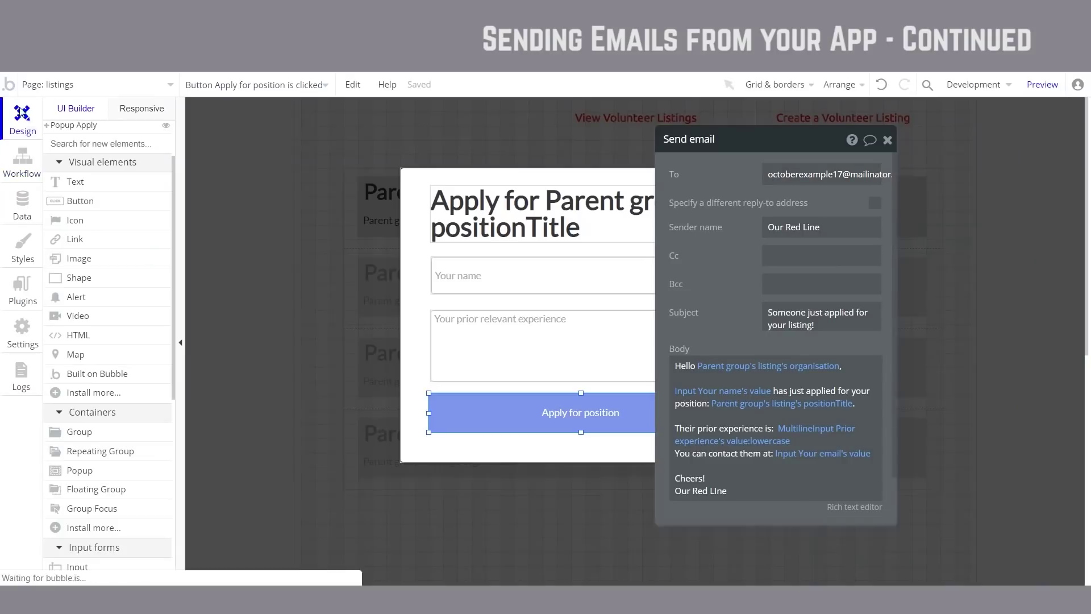
click(23, 164)
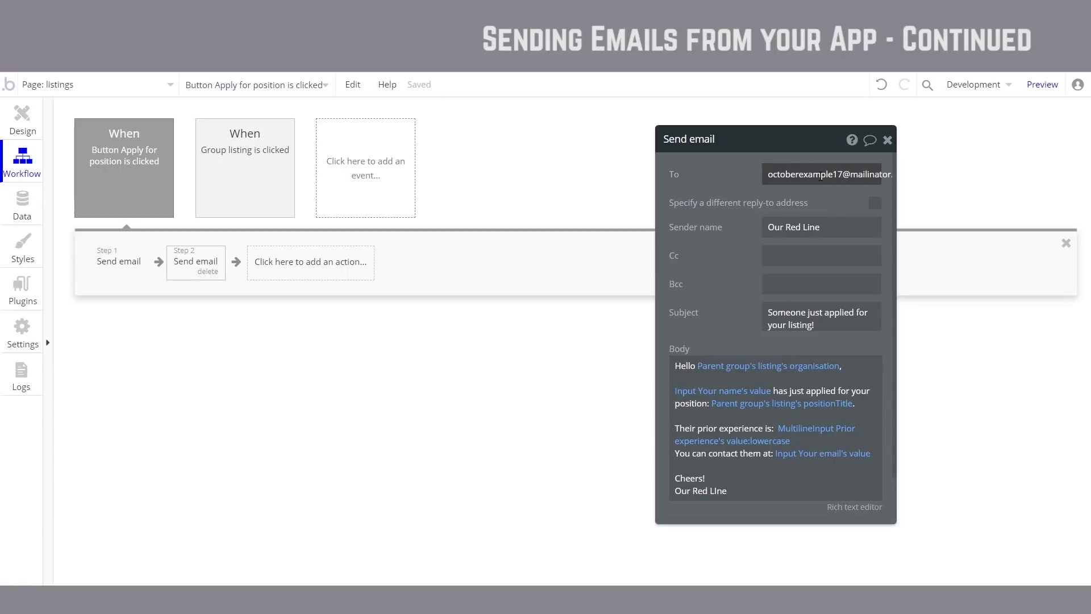
Step: Try Input Your email's value as recipient, then undo back to the test inbox address
mouse_move(828, 211)
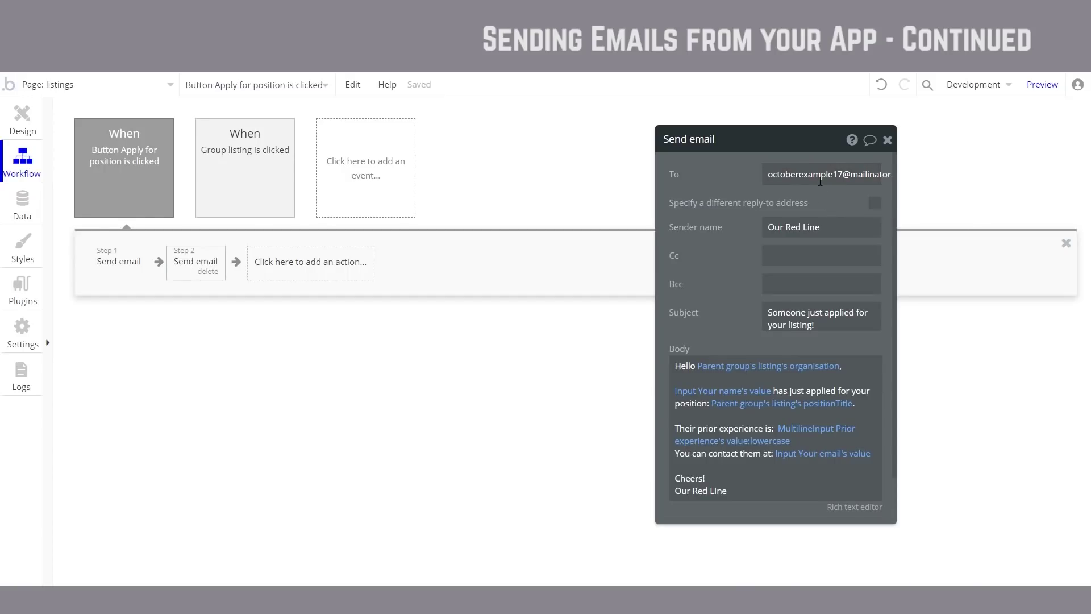
triple_click(820, 180)
key(BackSpace)
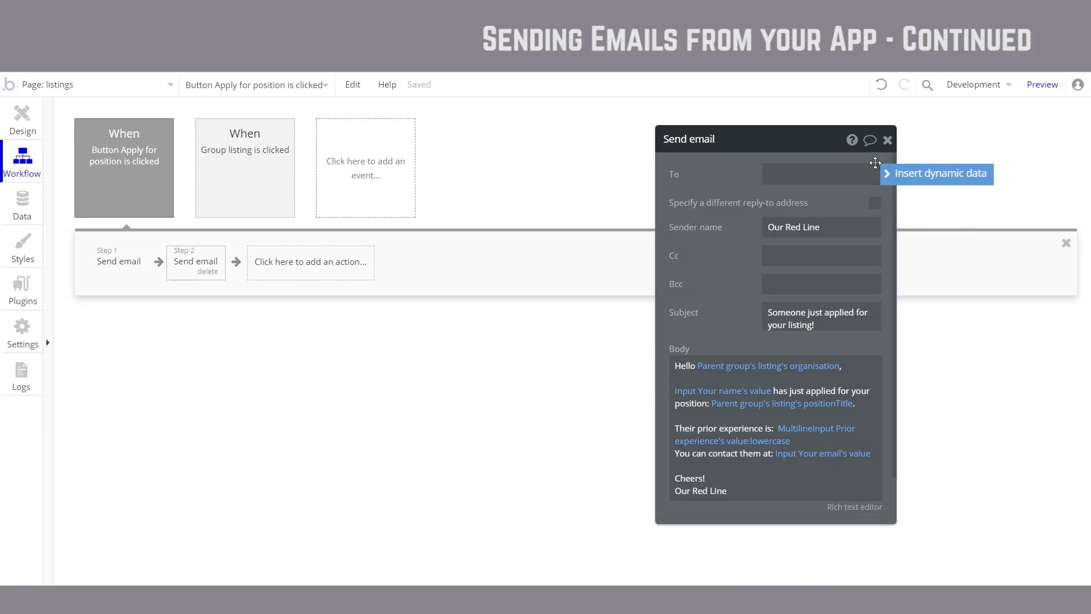
click(901, 173)
scroll(864, 228, down, 3)
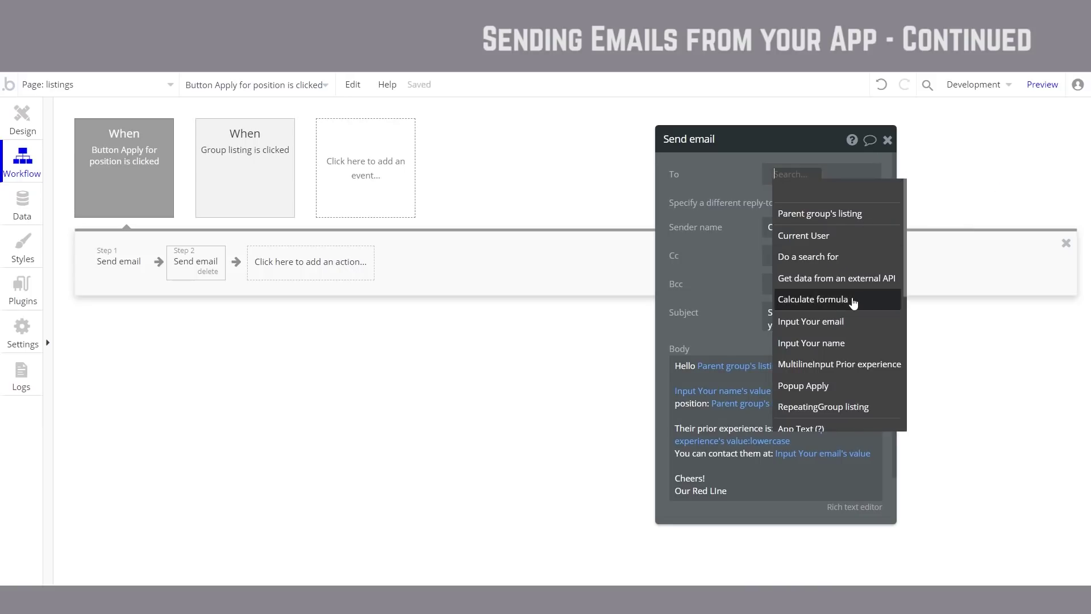
click(855, 257)
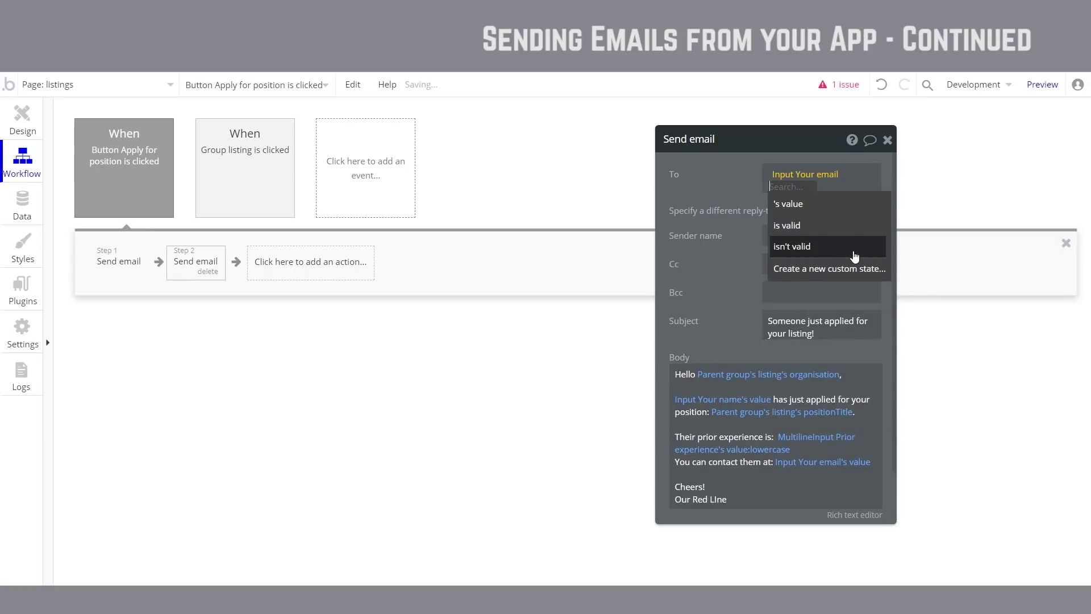
click(828, 205)
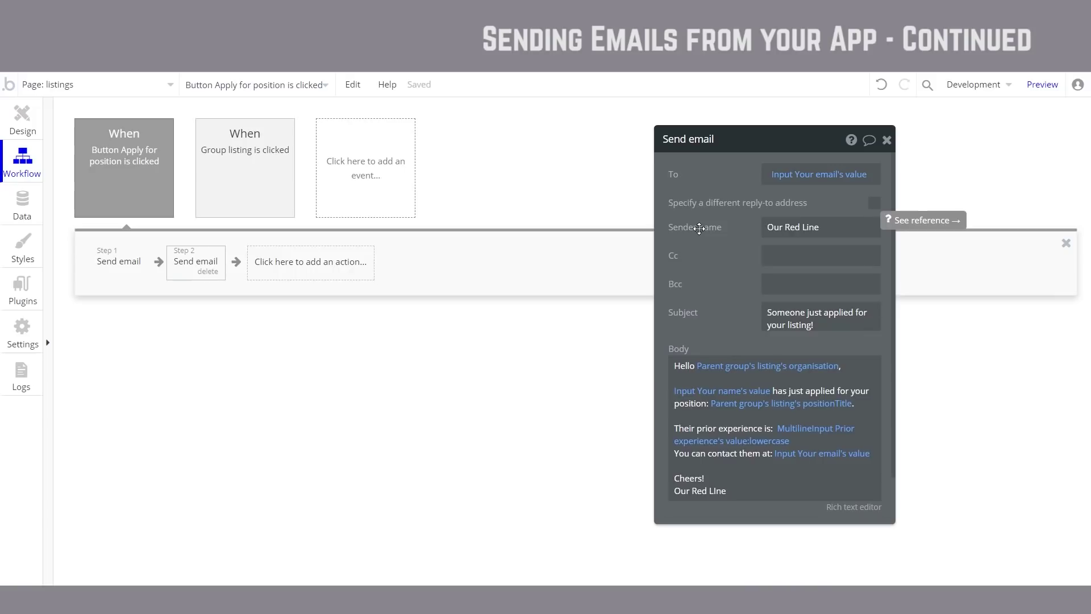
click(886, 87)
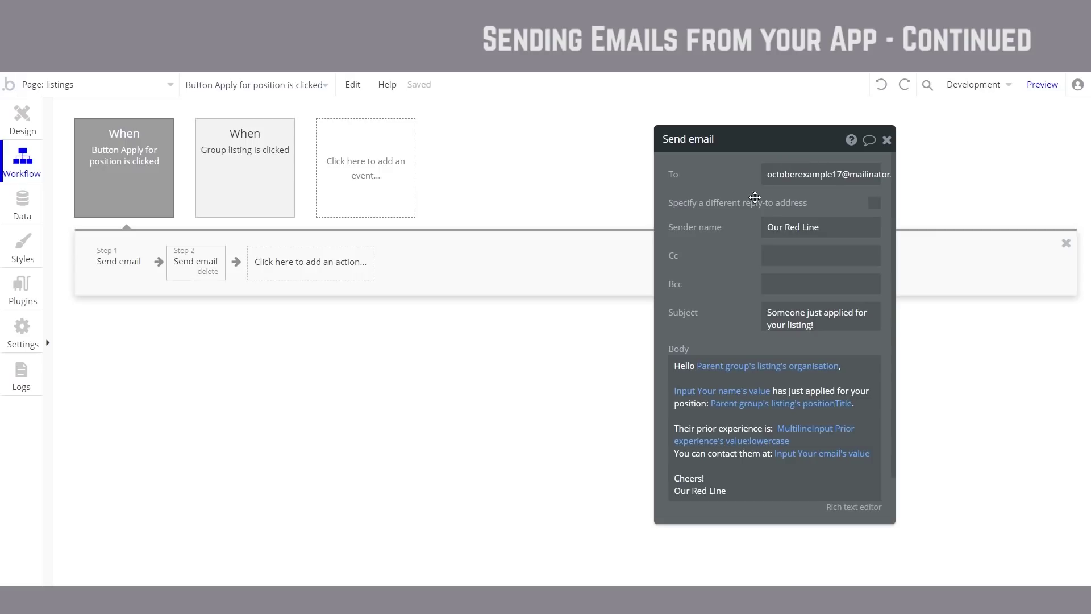
Step: Set the subject to 'We've sent your message to' followed by the listing's organisation
triple_click(824, 317)
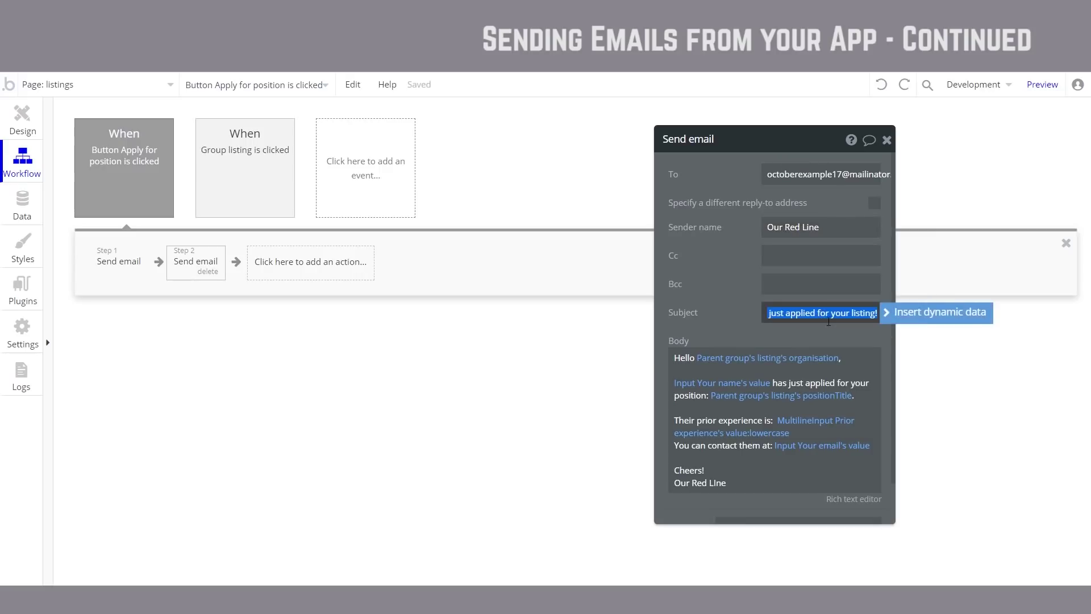
text(We've sent your)
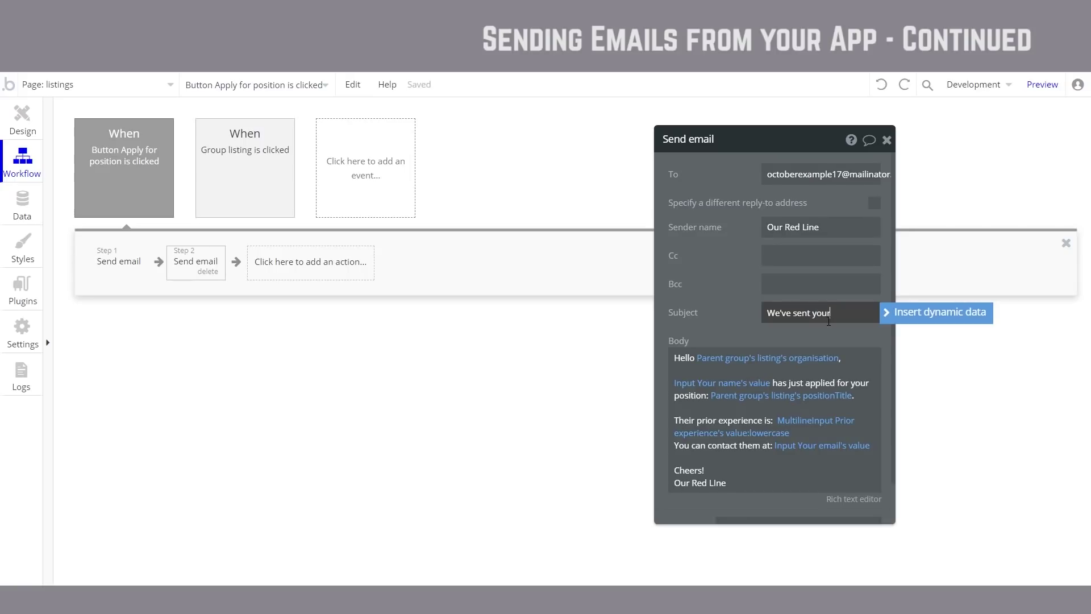
text( message to)
click(914, 319)
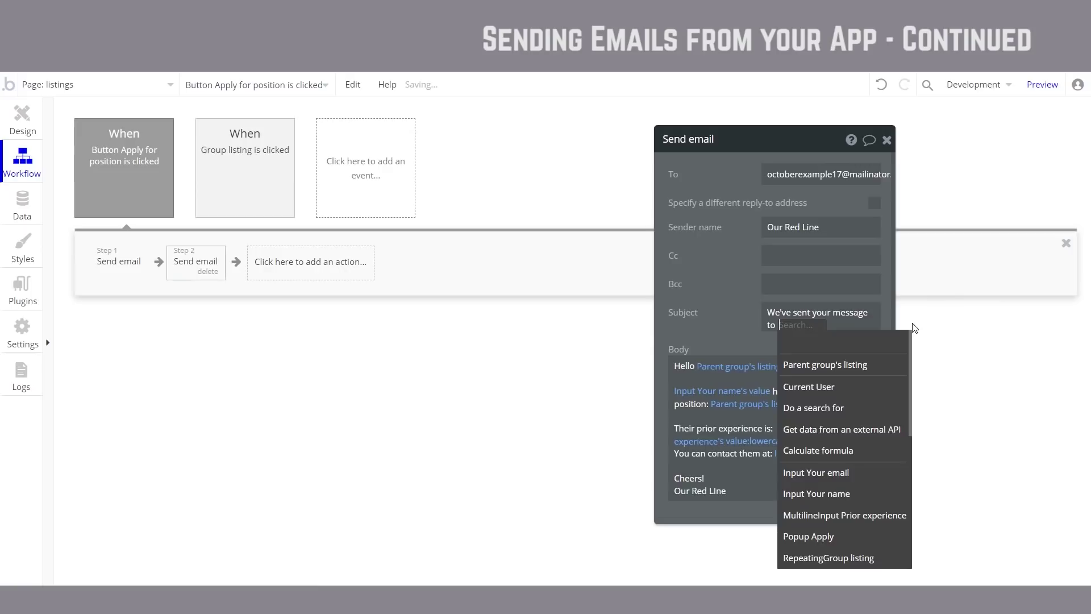
click(848, 365)
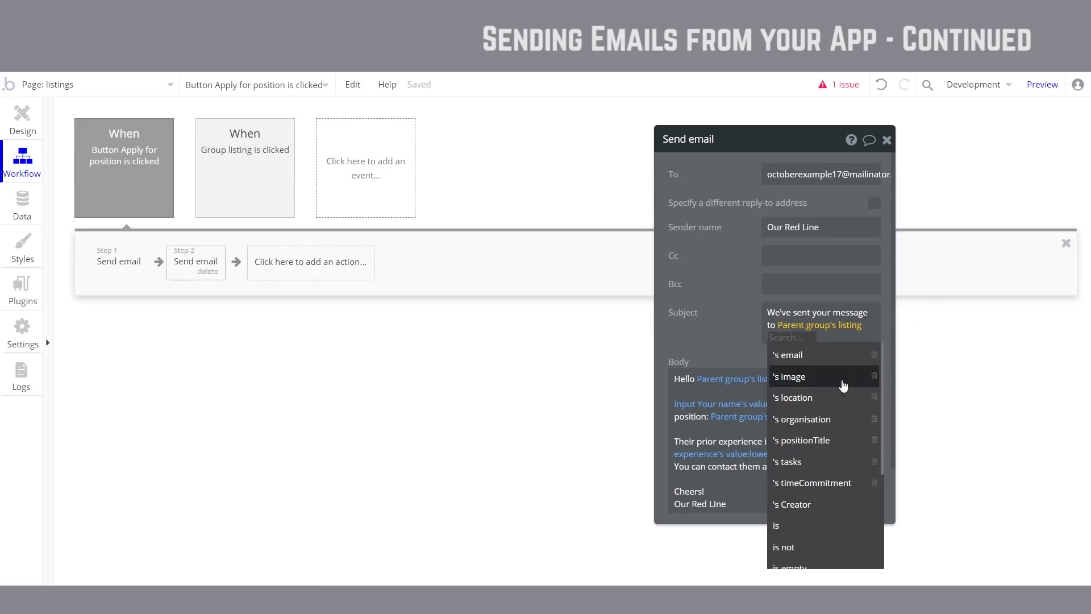
click(829, 444)
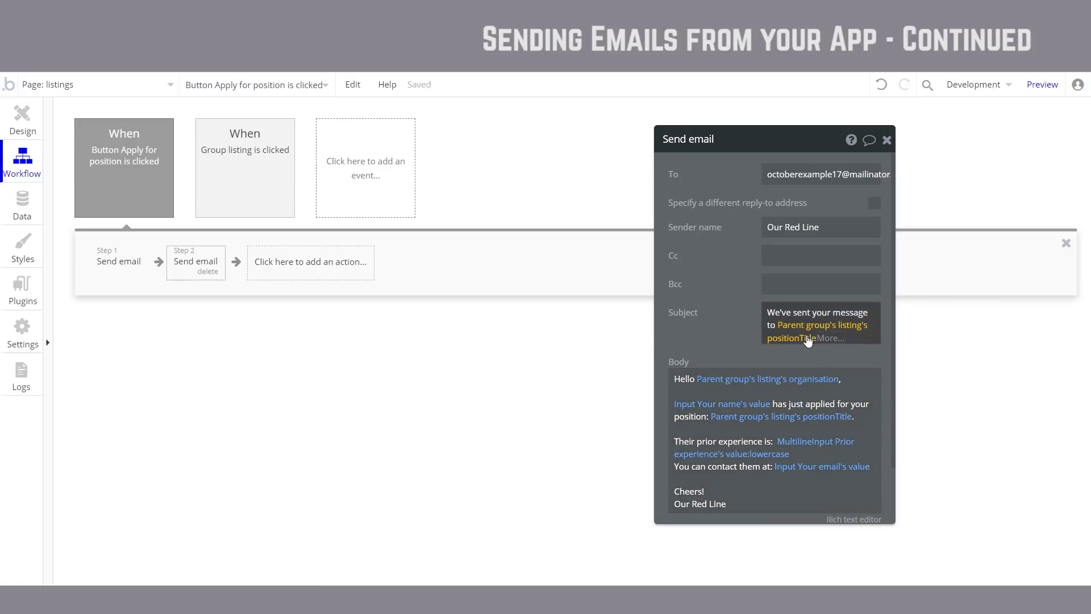
click(808, 340)
click(795, 442)
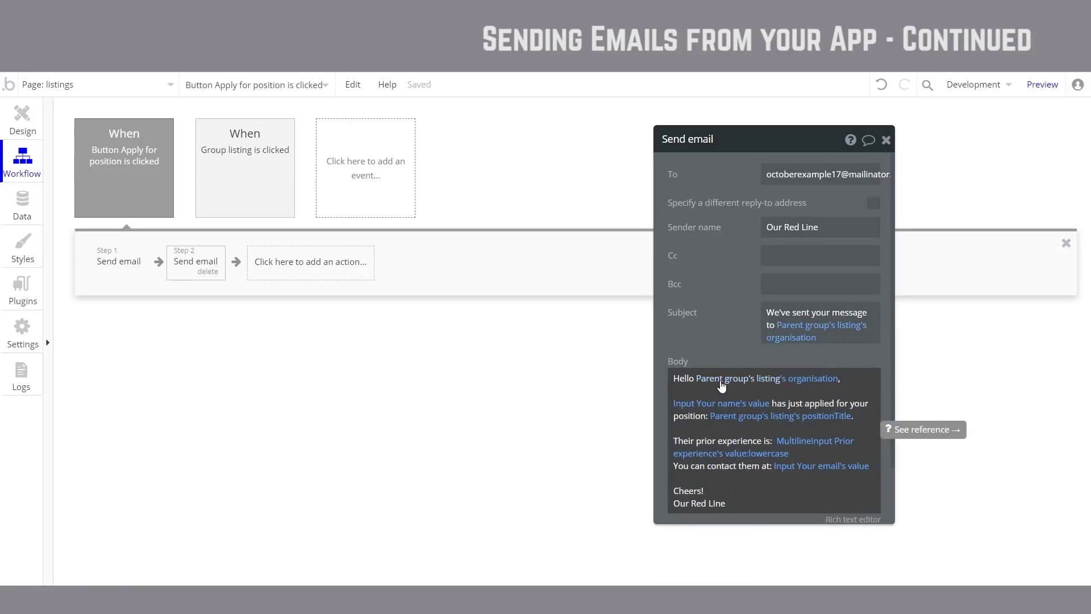
Step: Greet the applicant with Input Your name's value and remove the old body text
click(721, 385)
click(769, 547)
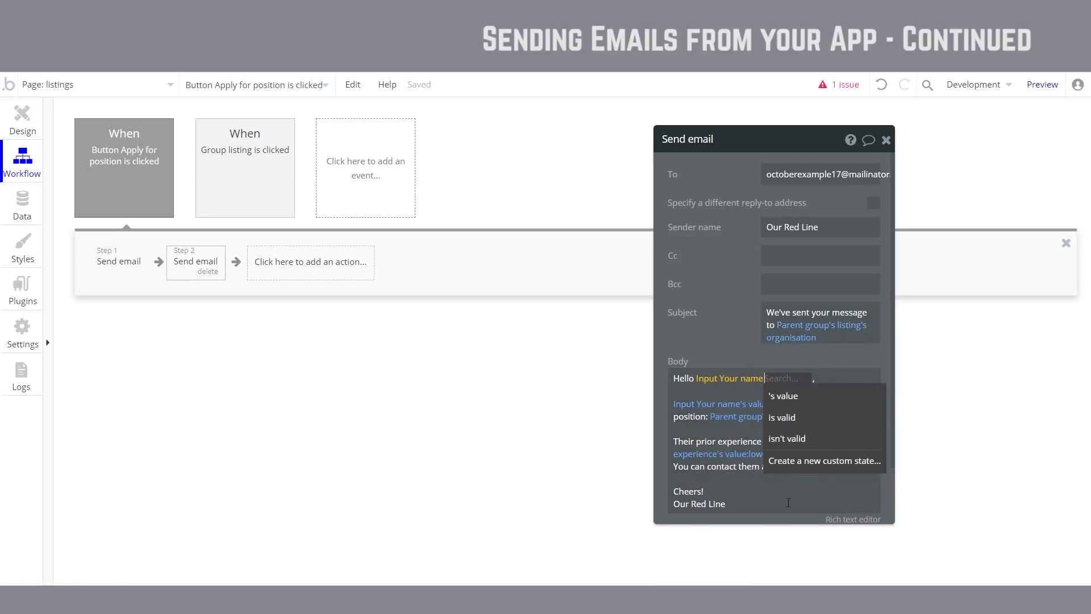
click(823, 397)
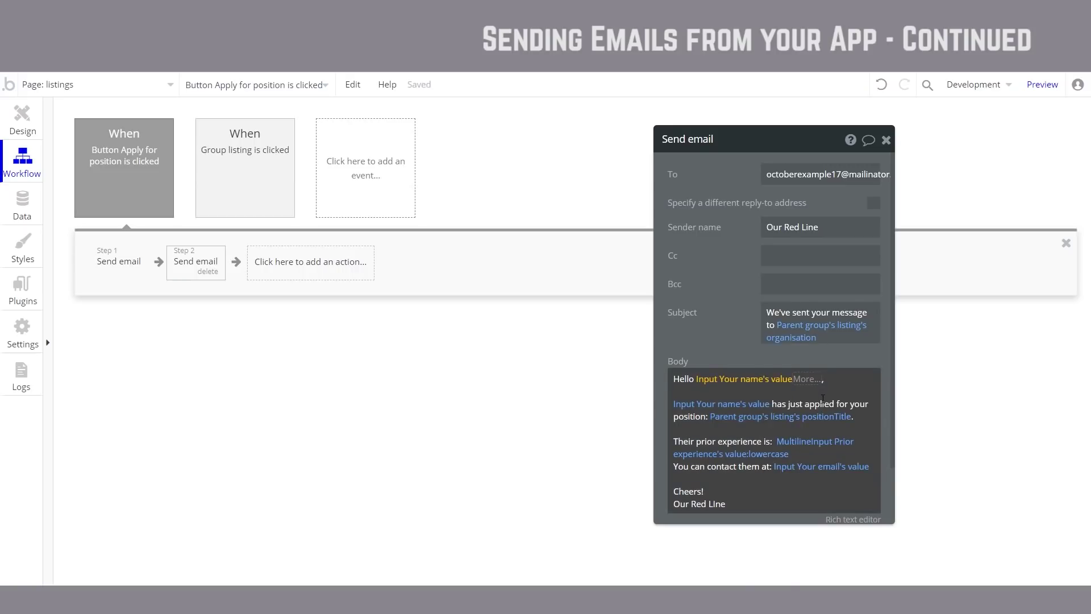
click(860, 465)
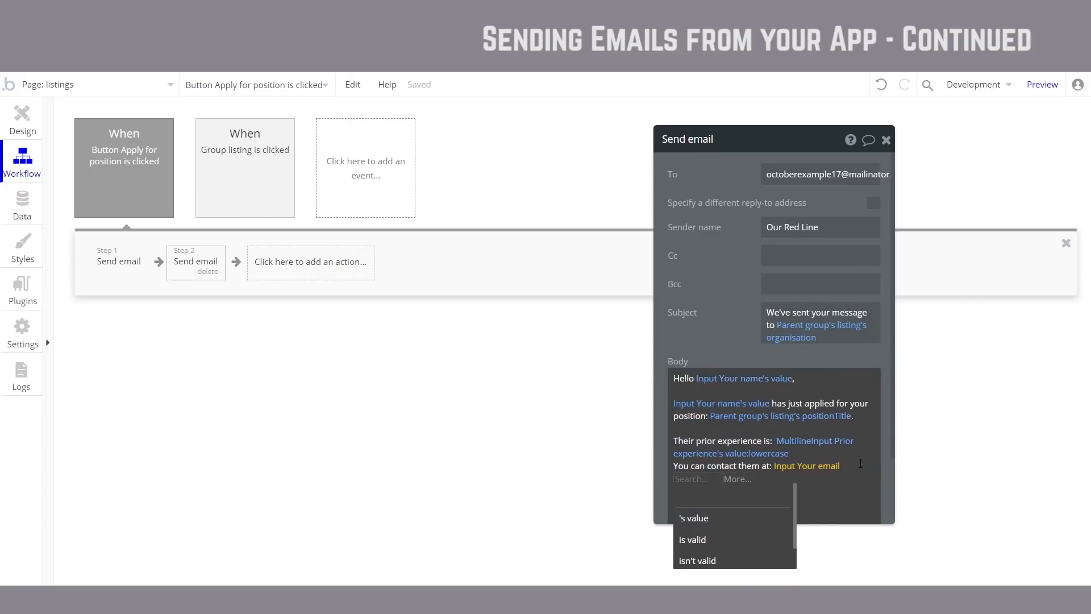
key(ctrl+z)
key(ctrl+z)
key(ctrl+z)
key(ctrl+z)
key(ctrl+z)
key(ctrl+z)
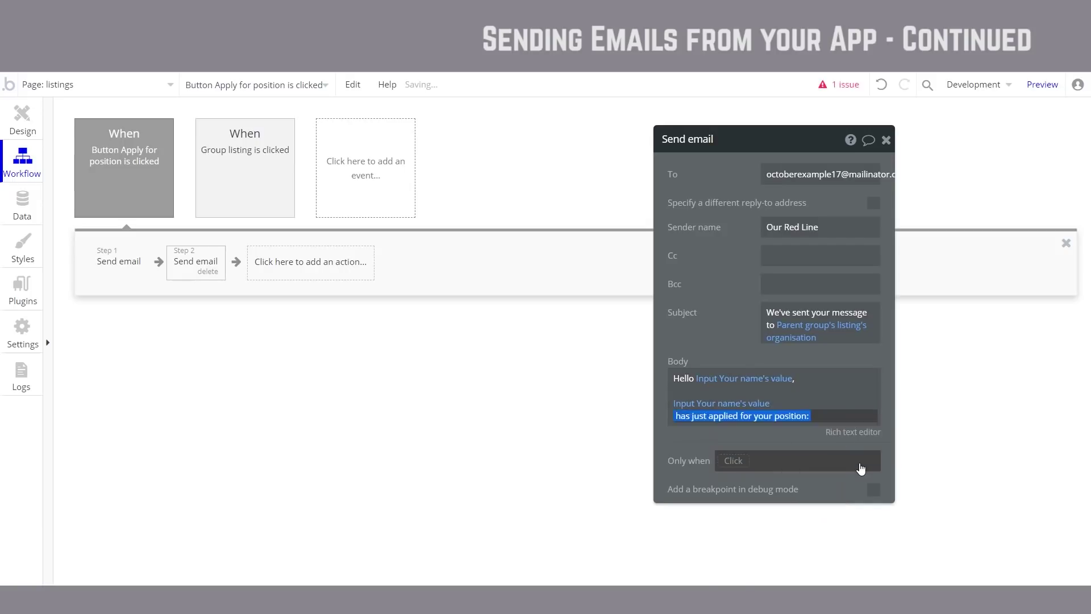
key(ctrl+z)
key(ctrl+z)
key(ctrl+z)
key(ctrl+z)
key(ctrl+z)
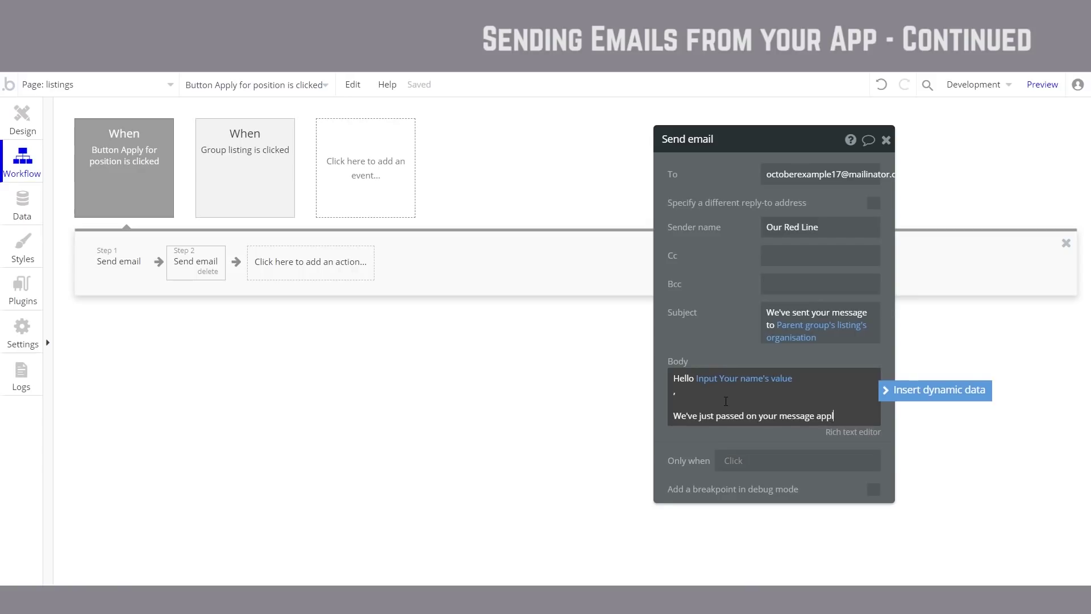
Step: Add 'the' plus the listing's positionTitle to the body, then a 'Cheers,' sign-off
text(the position:)
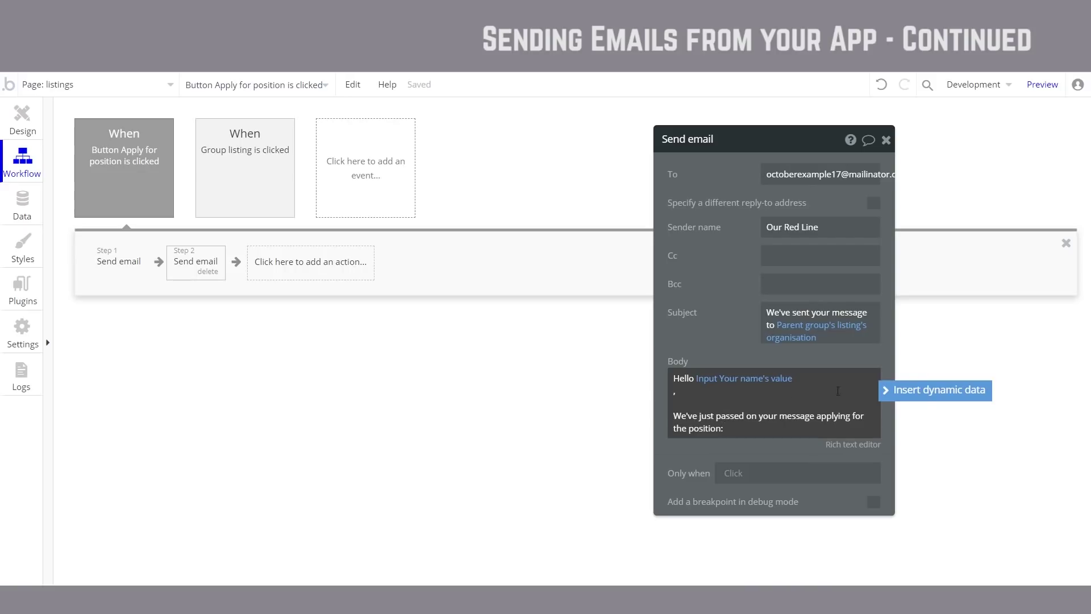
click(925, 397)
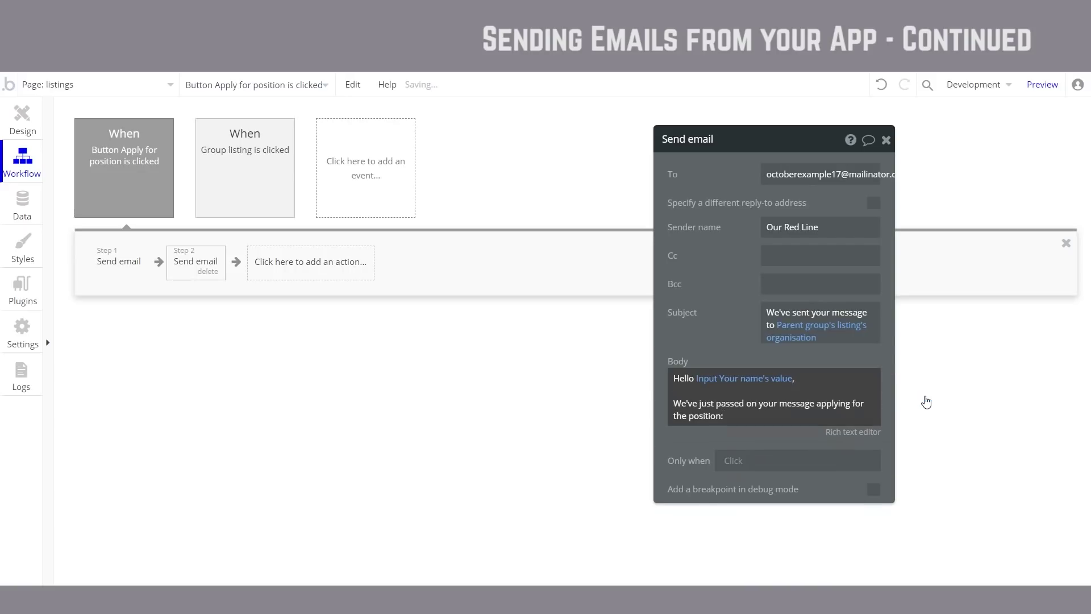
scroll(812, 489, down, 2)
scroll(813, 495, down, 3)
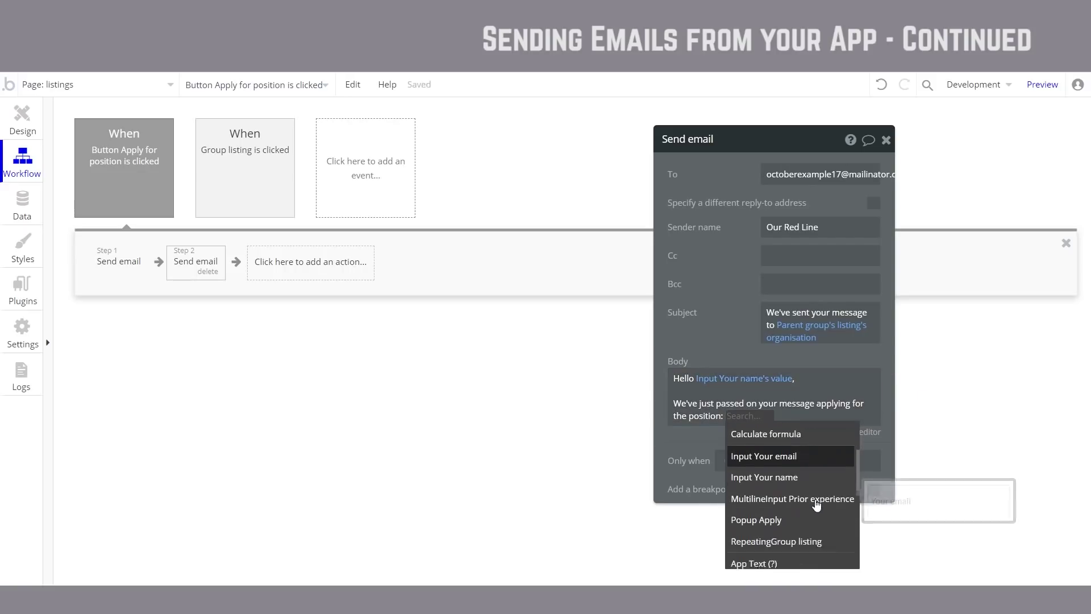
scroll(796, 469, up, 5)
click(797, 462)
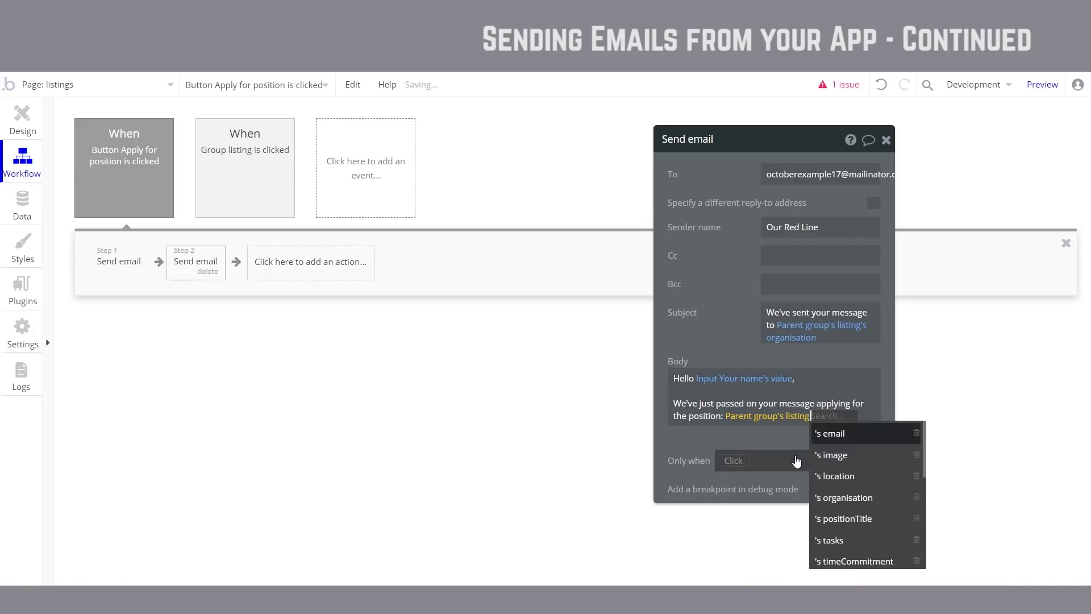
click(880, 518)
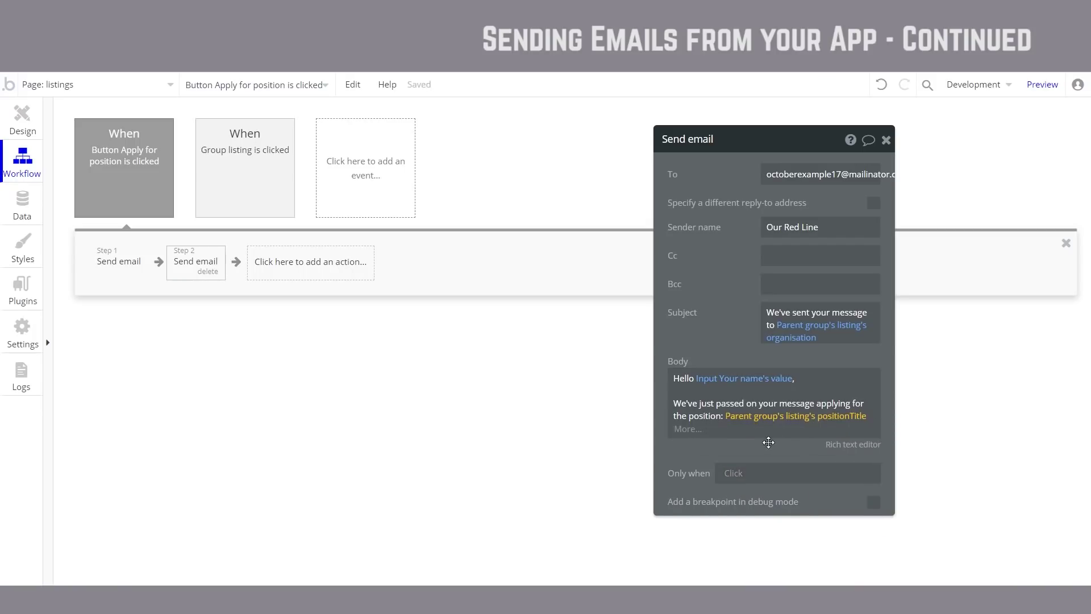
click(761, 436)
text(.)
key(Return)
key(Return)
text(Cheers,)
key(Return)
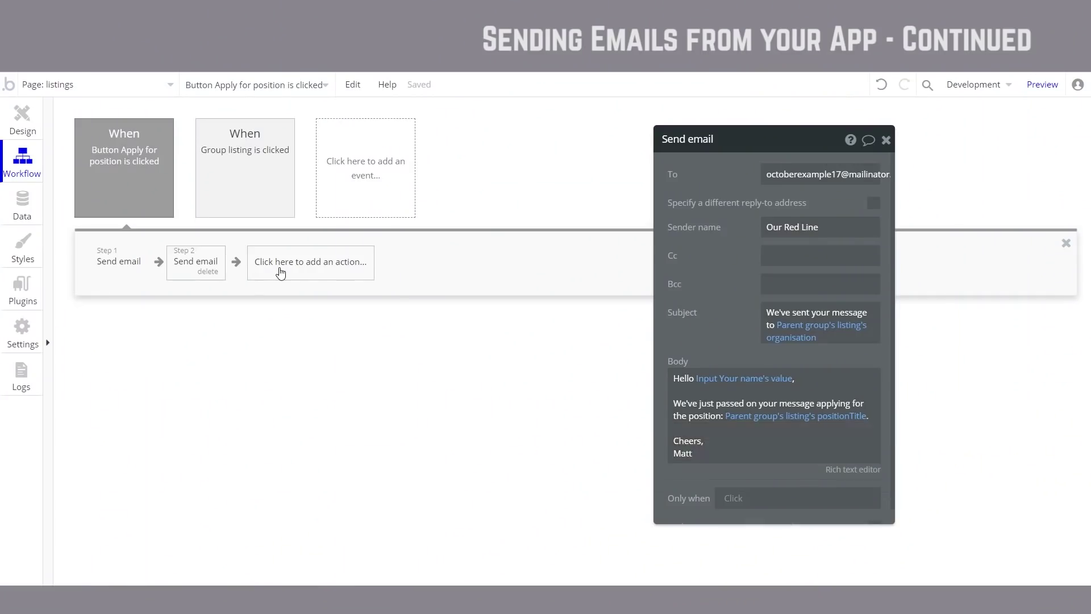
Step: Add a step to the Apply workflow that resets Popup Apply
click(279, 268)
mouse_move(308, 437)
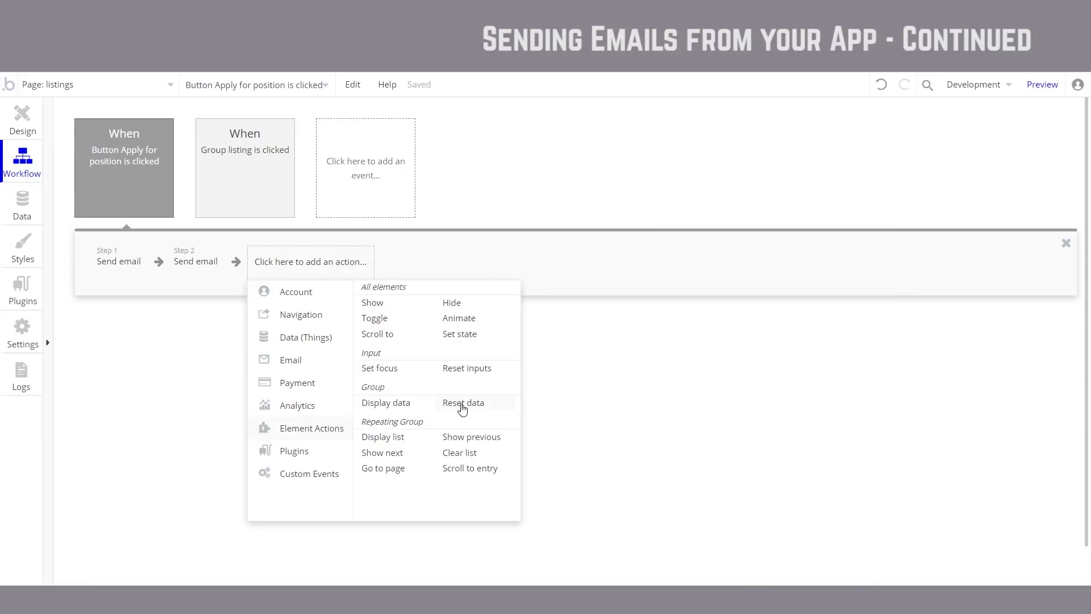
click(461, 404)
click(849, 176)
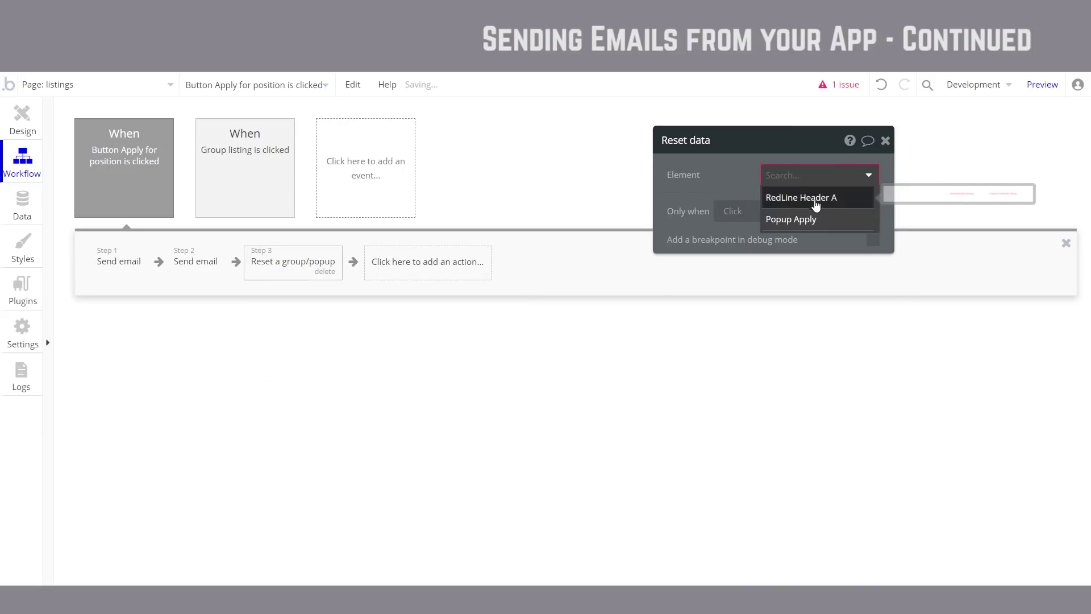
click(816, 219)
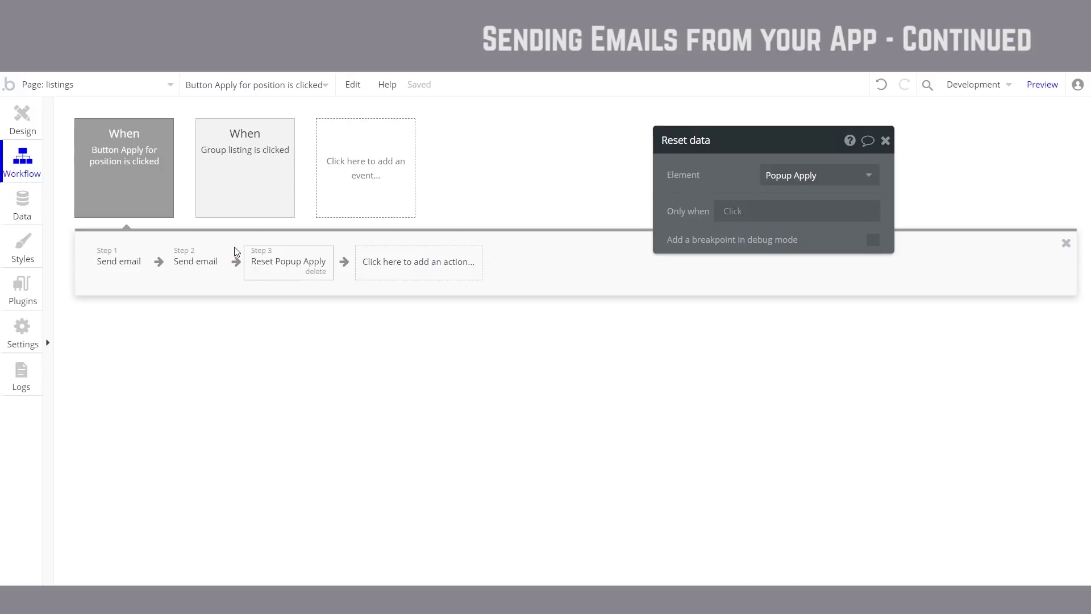
Step: Add a fourth step that hides the element Popup Apply
mouse_move(287, 262)
click(367, 267)
mouse_move(420, 428)
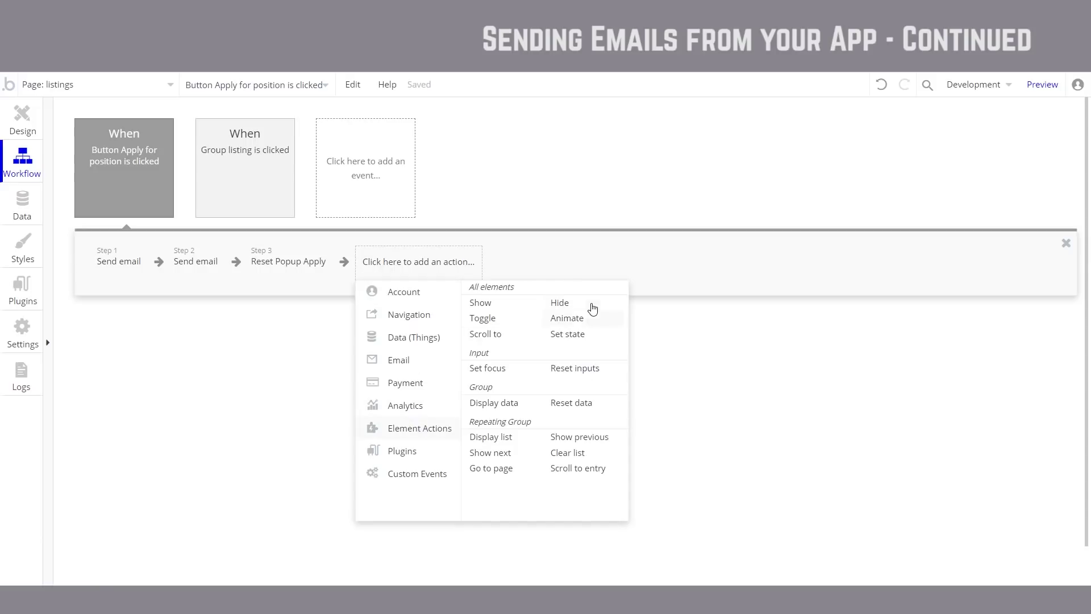
click(593, 307)
click(822, 177)
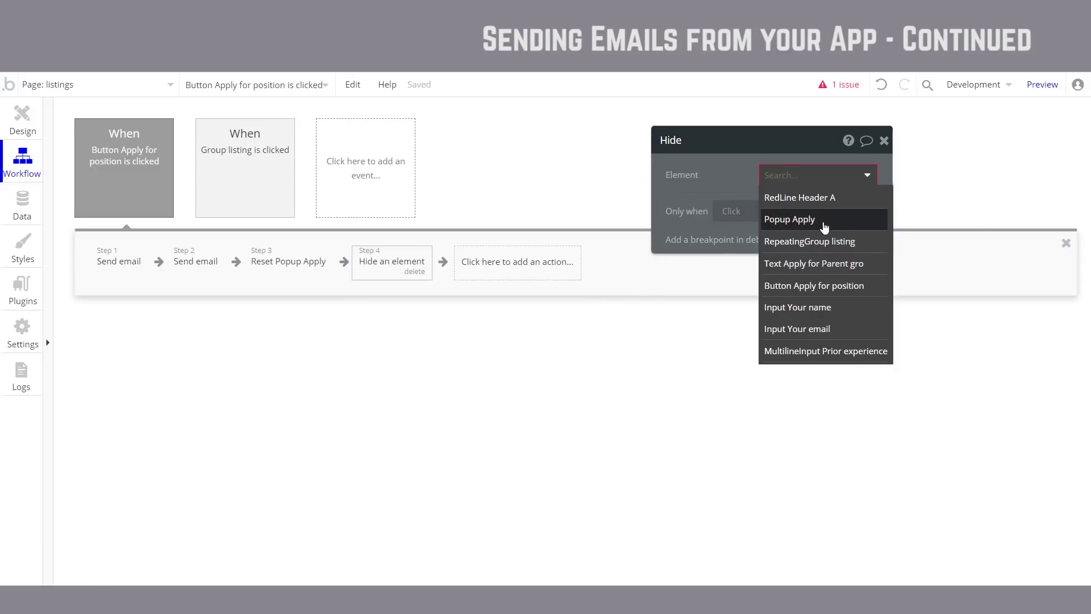
click(824, 224)
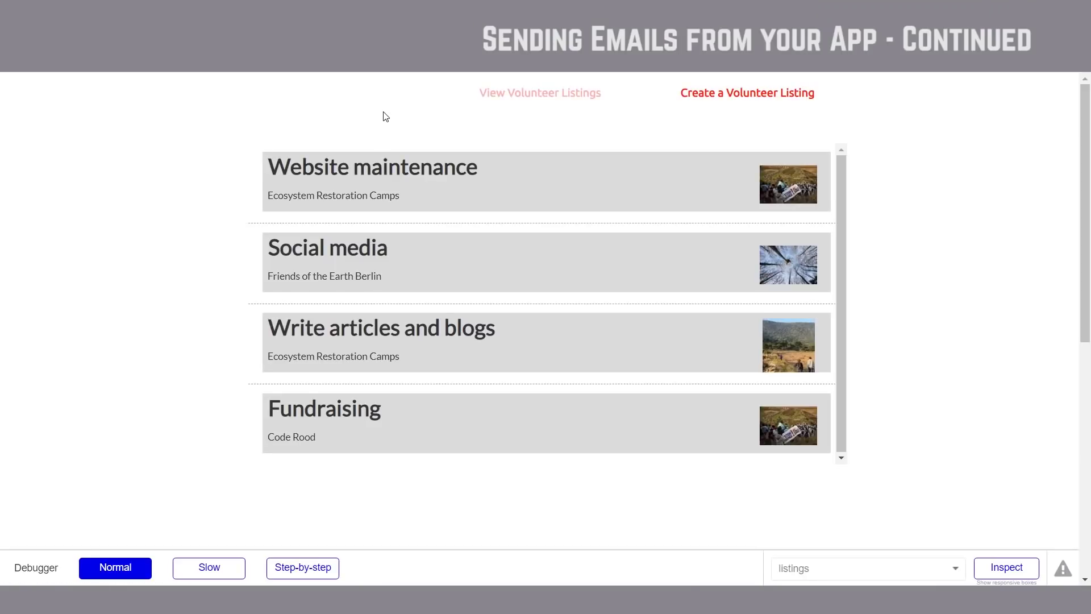
Step: Submit a test Fundraising application with name, email and experience, then reopen and close the emptied popup
click(495, 421)
click(417, 235)
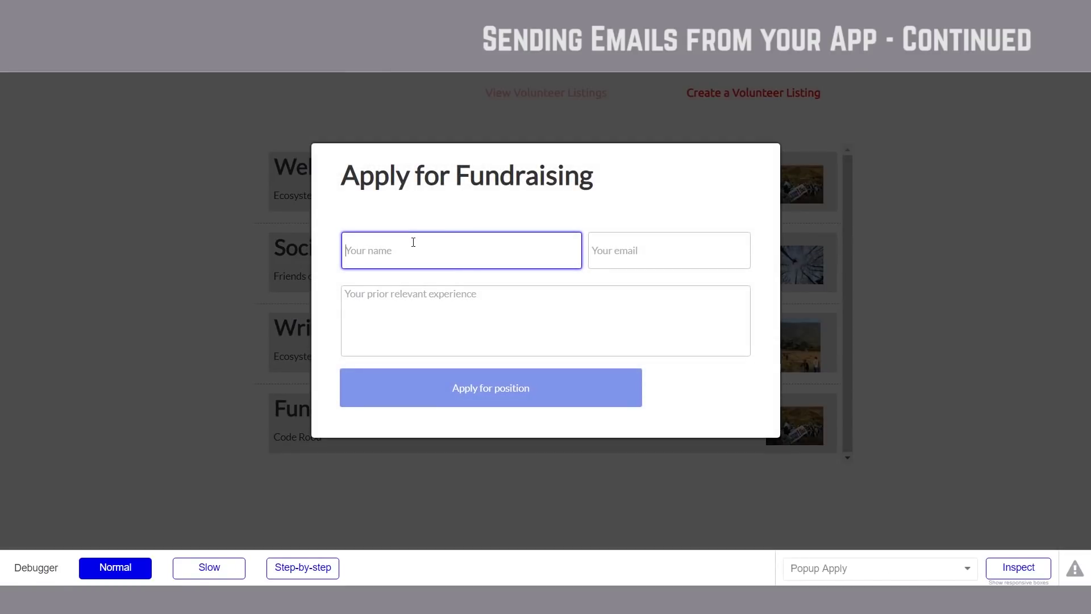
text(George)
key(Tab)
text(george@)
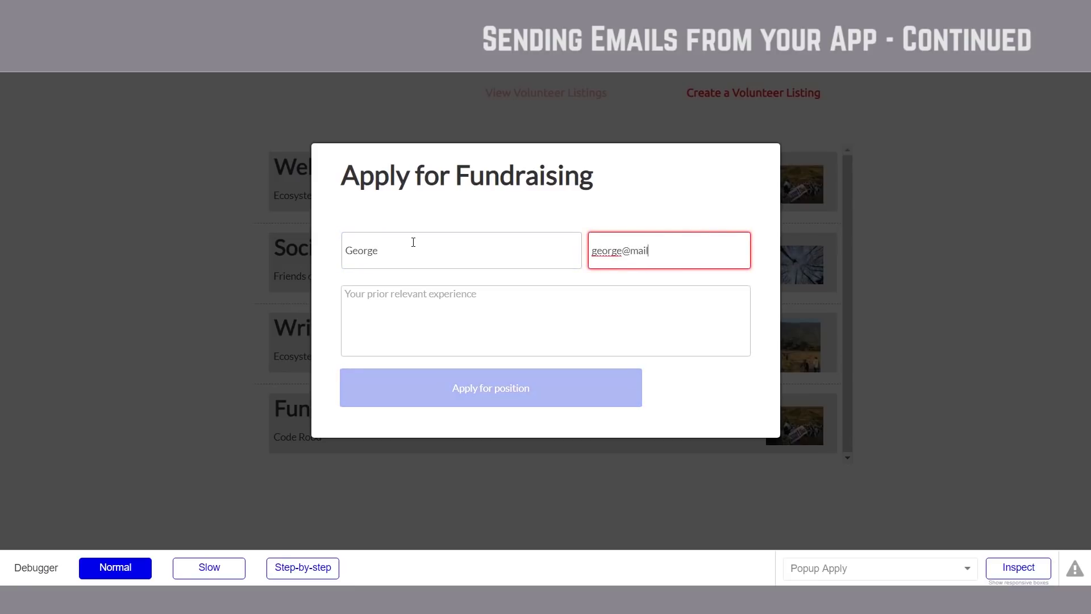
key(Tab)
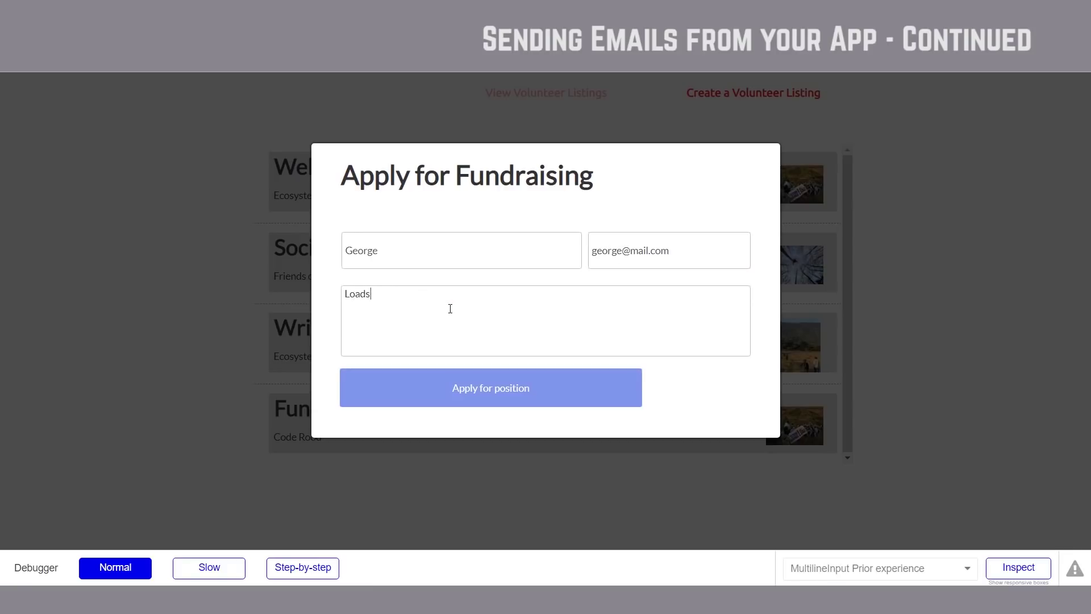
text(experiences. Love the planet and stuff)
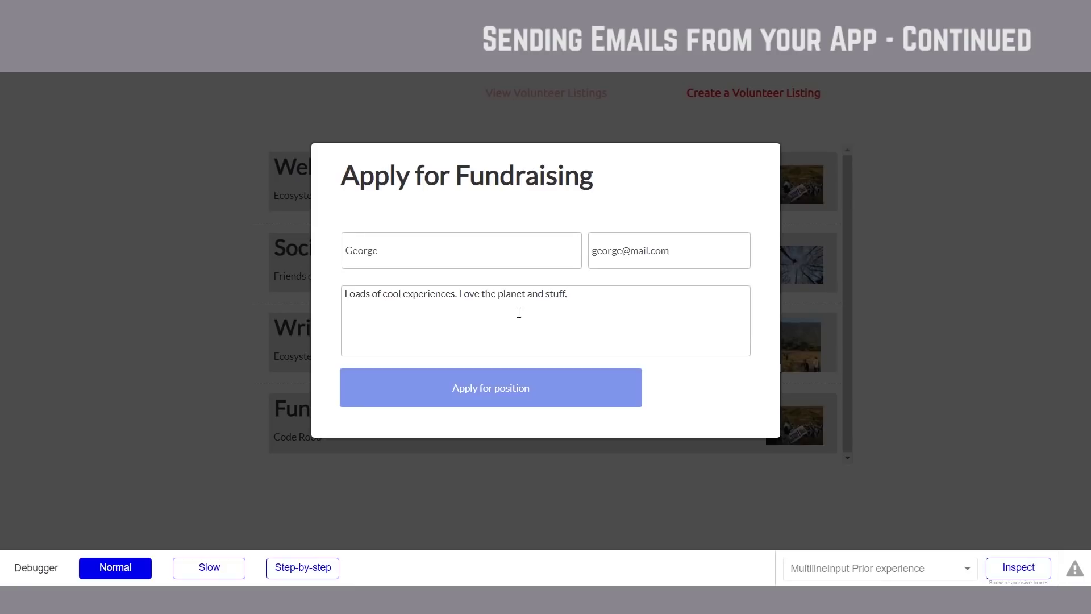
text(.)
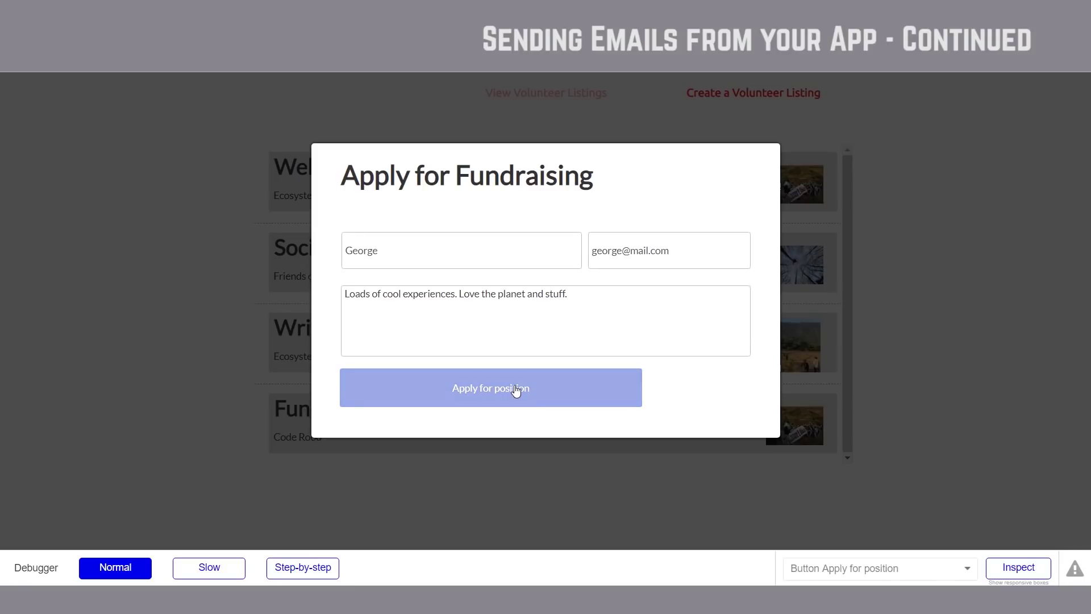
click(510, 401)
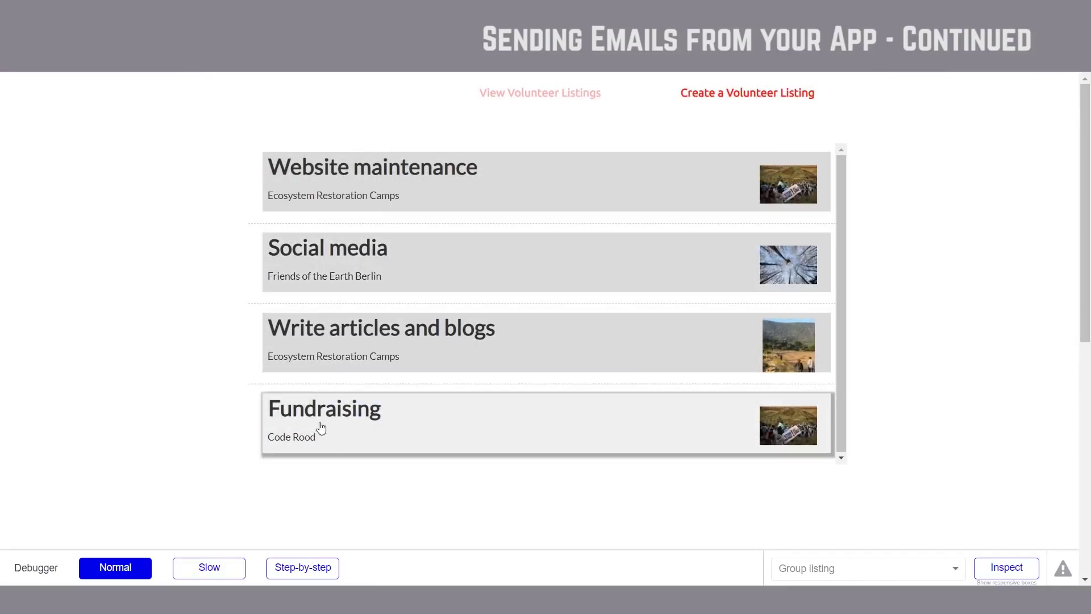
click(416, 424)
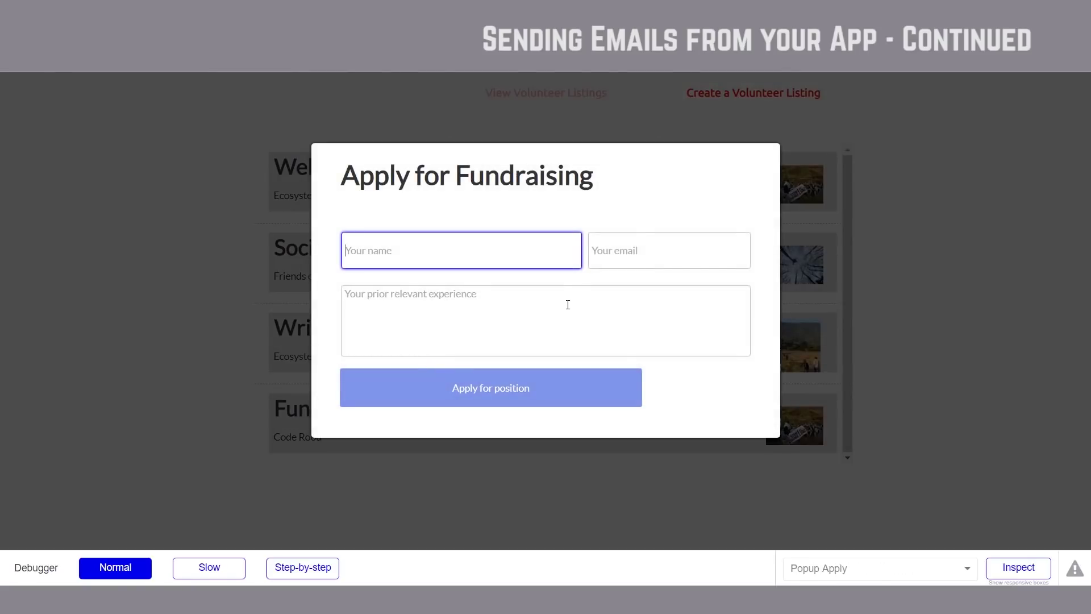
click(158, 340)
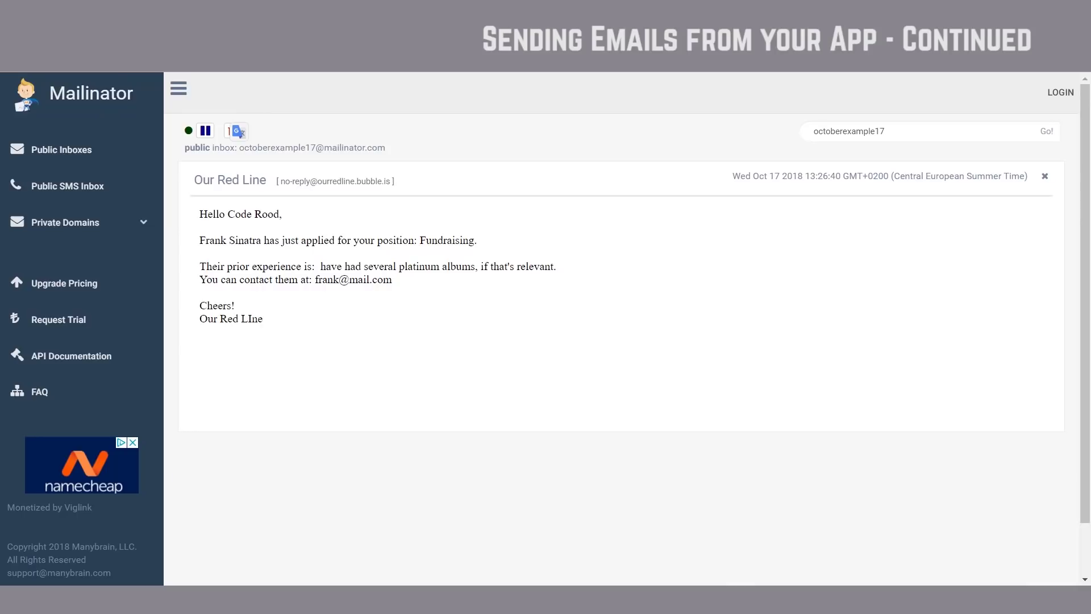
Step: Read the 'We've sent your message to Code Rood' confirmation, then the 'Someone just applied for your listing!' notice
key(alt+Left)
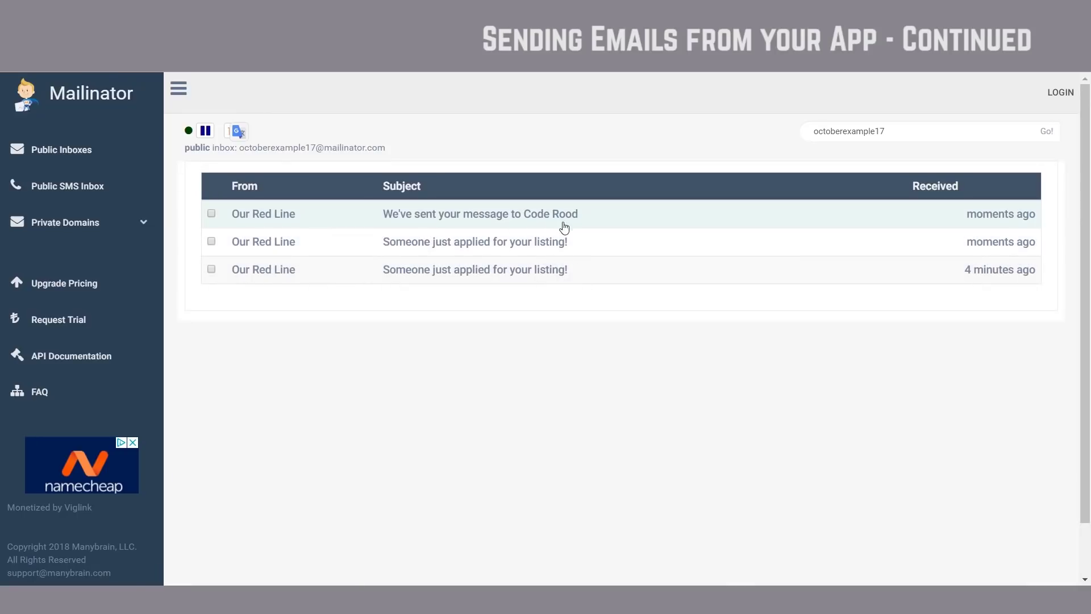
click(573, 219)
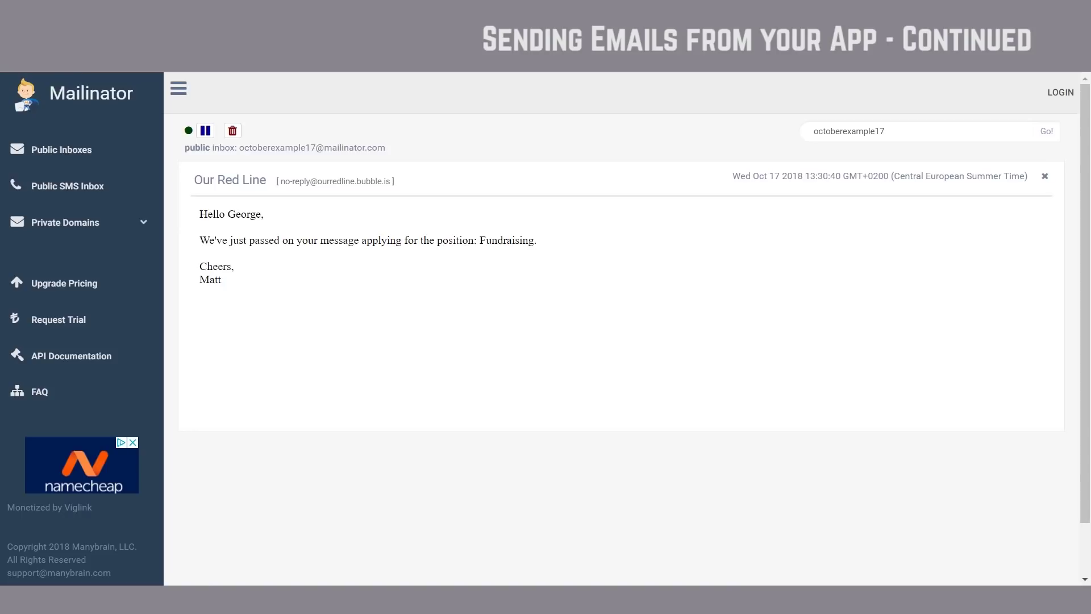
key(alt+Left)
click(280, 244)
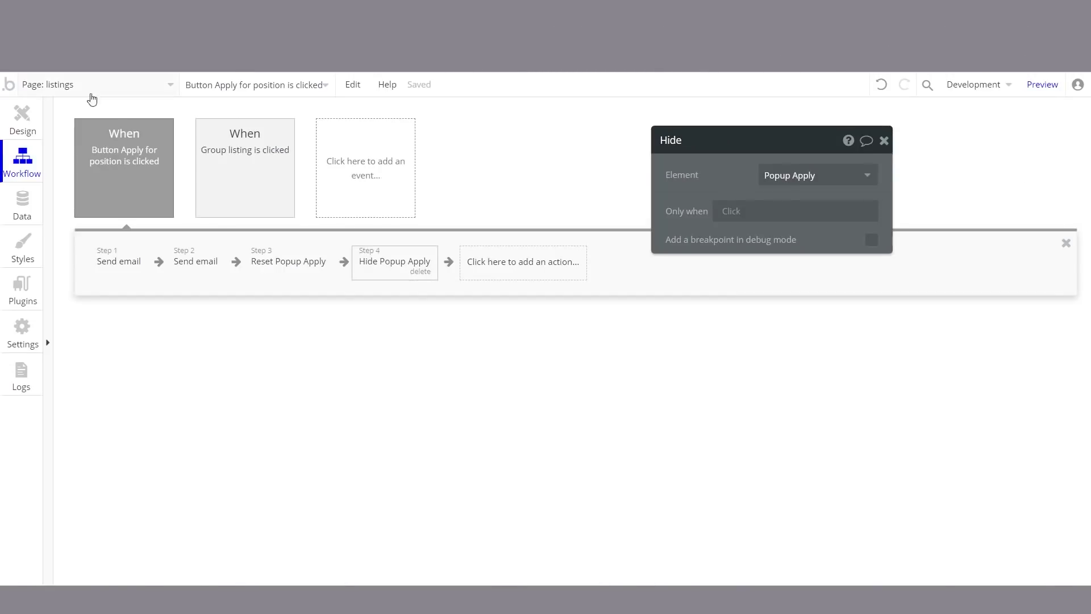
Step: In Design, clear the open panels and popup and open the RedLine Header reusable element
click(21, 116)
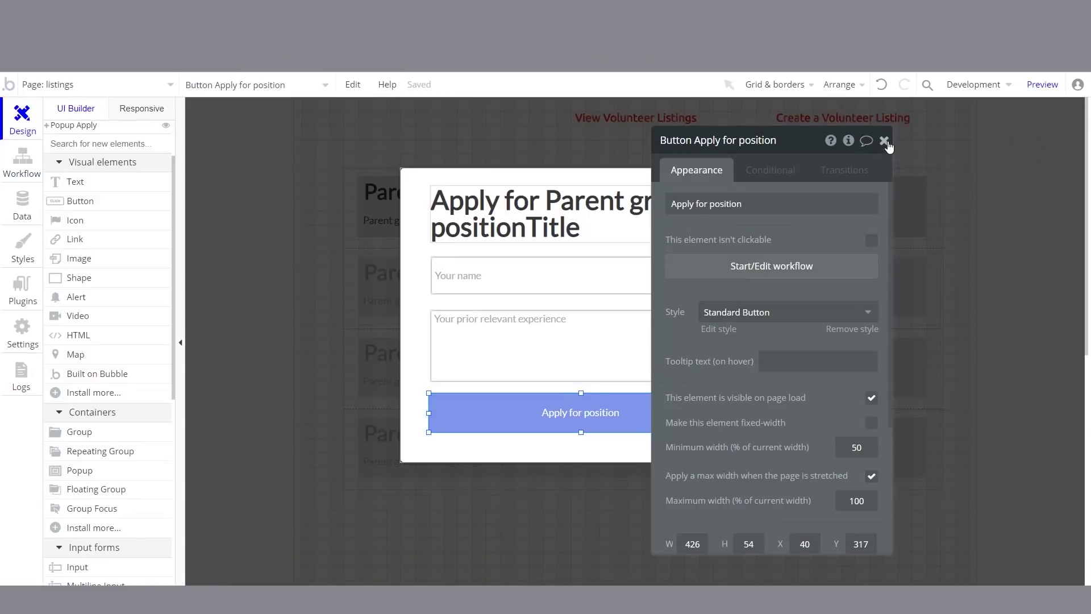
click(885, 141)
click(1017, 248)
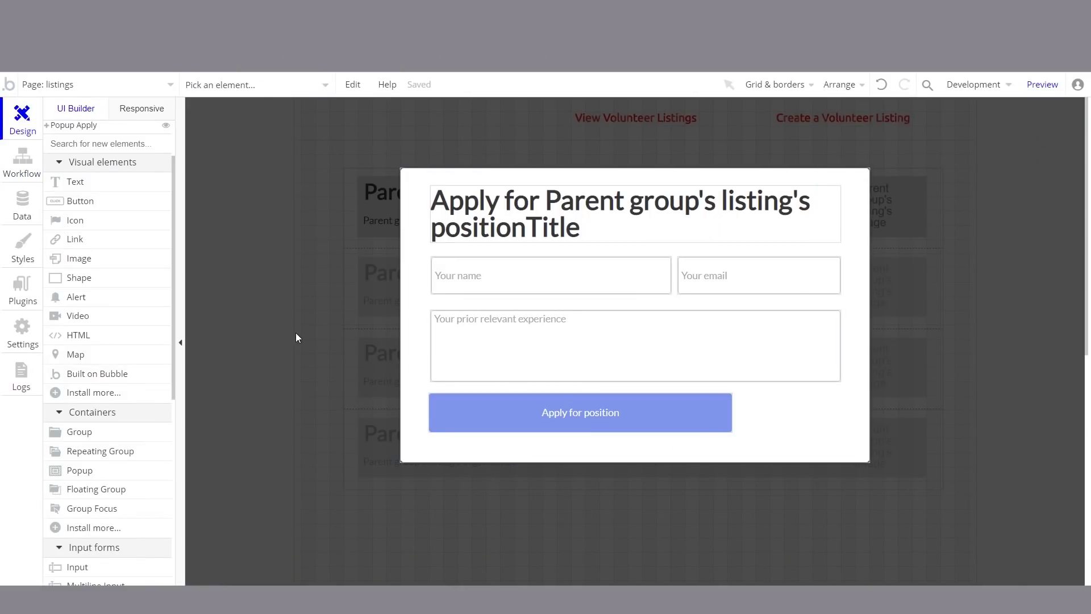
click(298, 331)
click(885, 141)
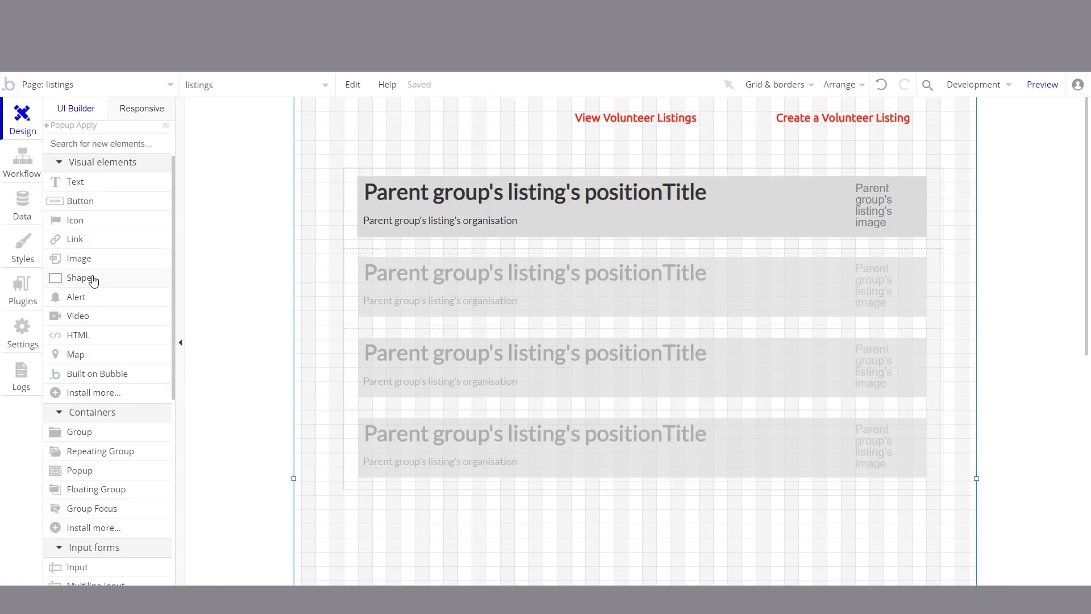
click(142, 82)
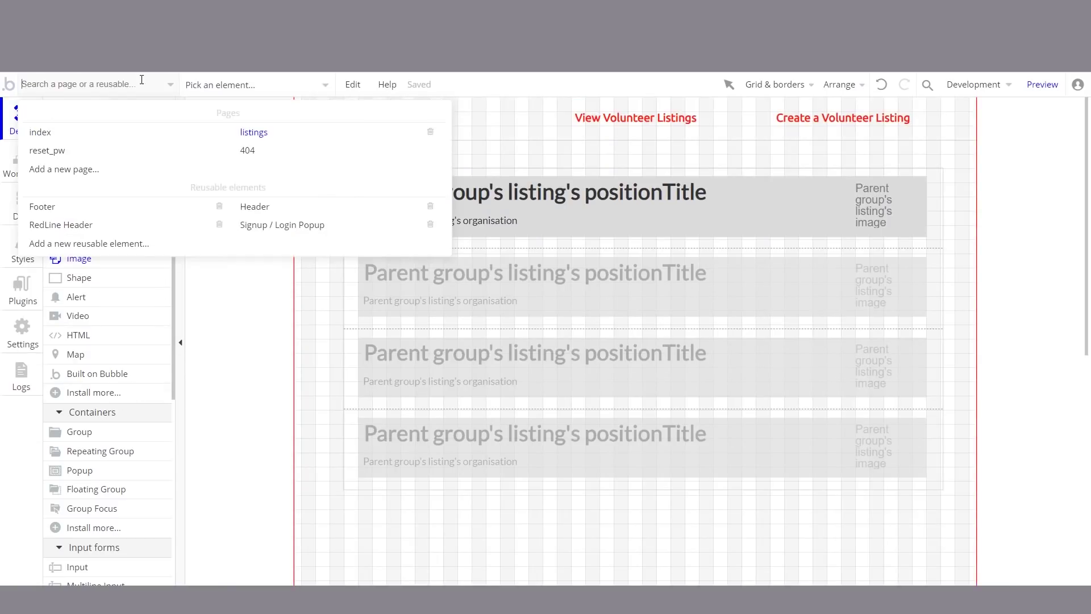
click(139, 234)
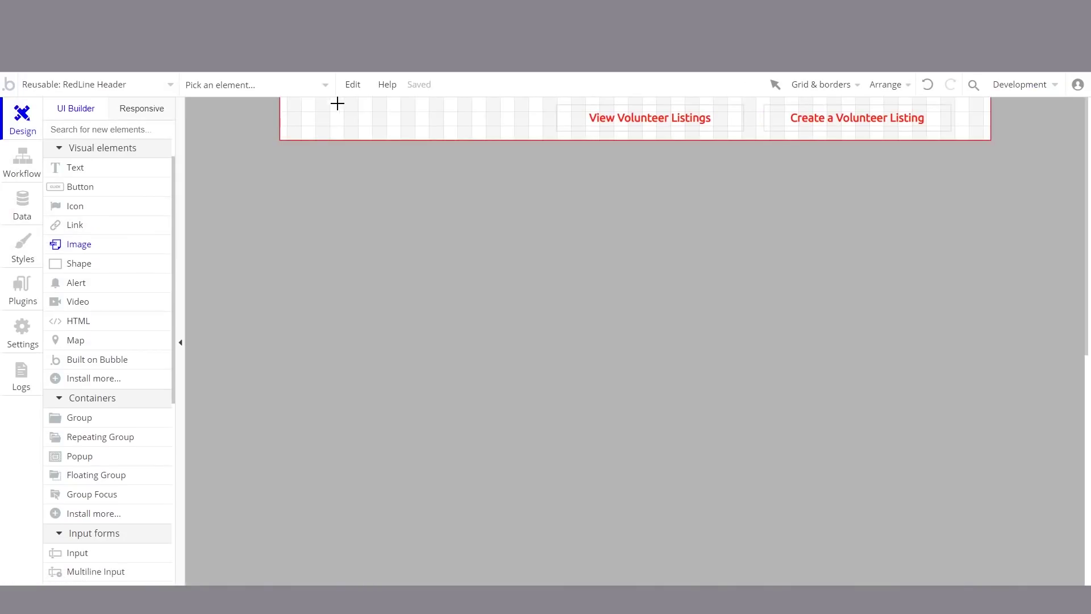
Step: Draw an image at the header's left end, upload the RedLine logo into it and position it
drag(304, 100, 398, 136)
key(Escape)
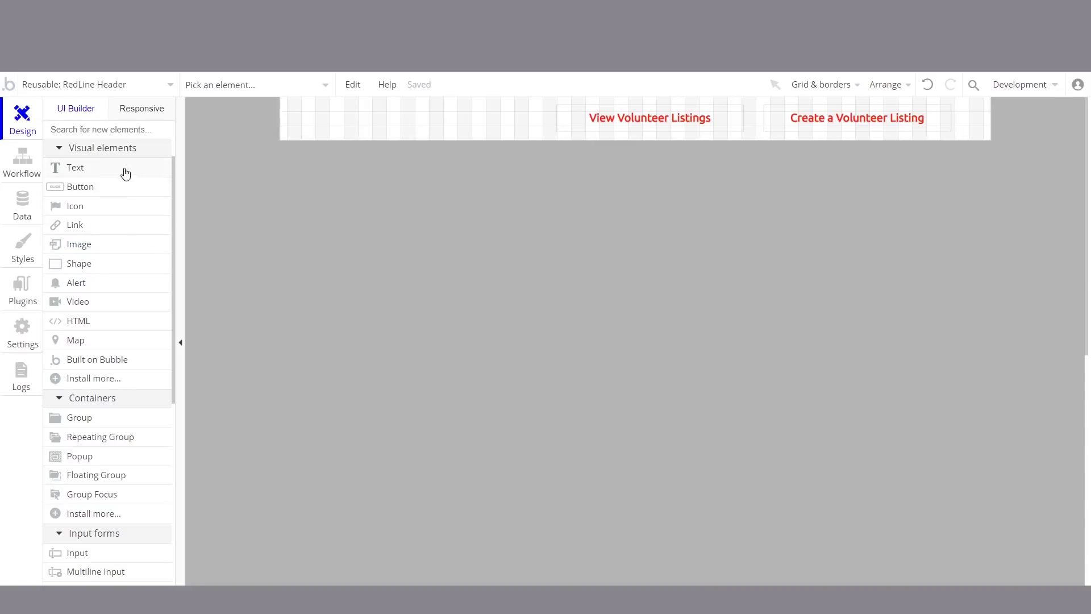
click(83, 244)
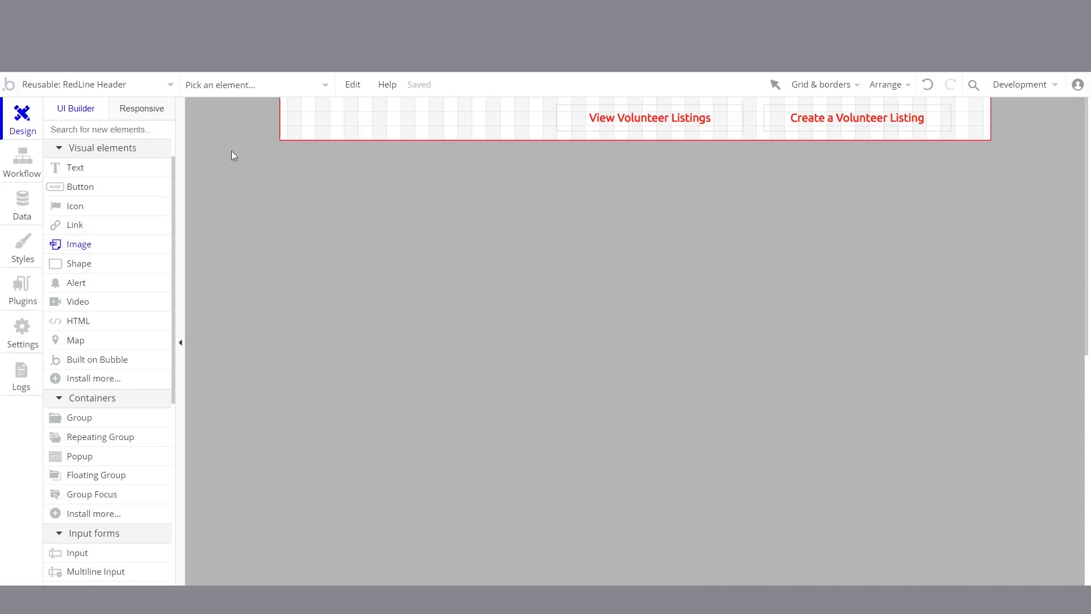
mouse_move(293, 101)
mouse_down()
mouse_move(312, 129)
mouse_move(373, 136)
mouse_up()
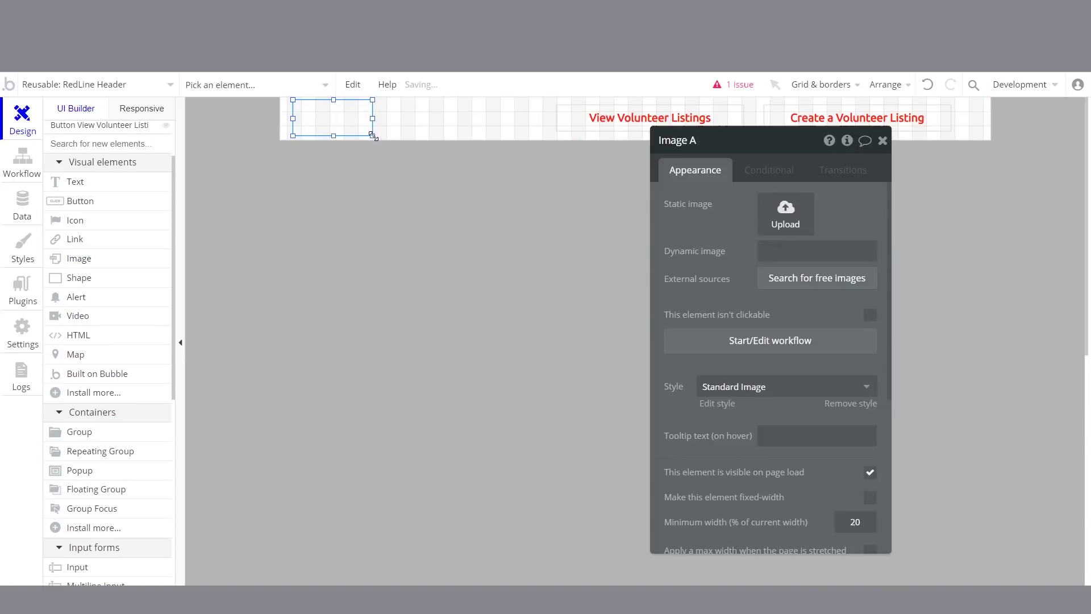
click(785, 227)
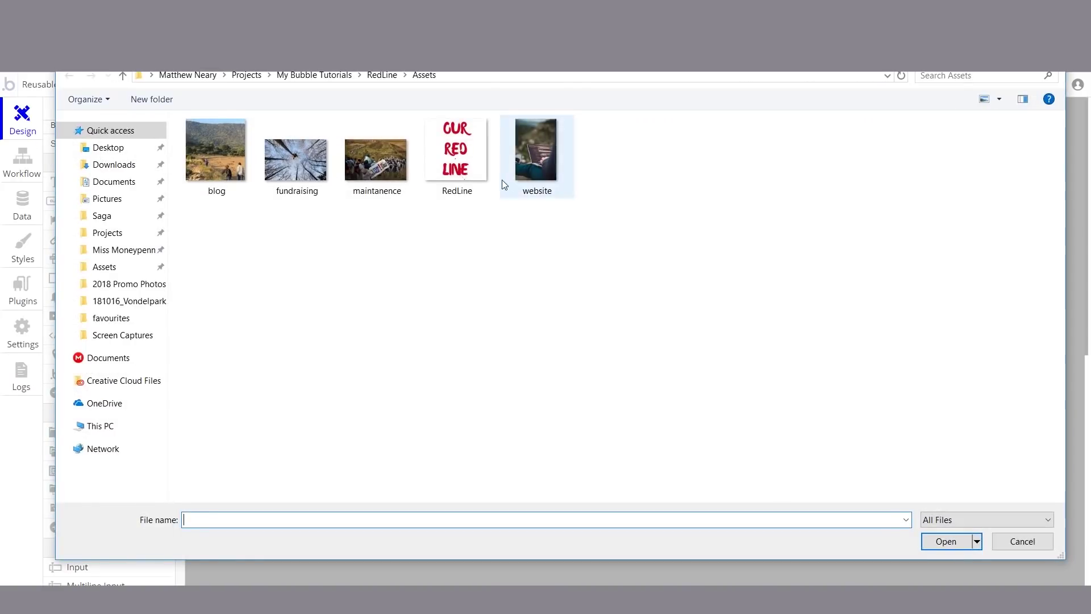
click(463, 171)
double_click(463, 171)
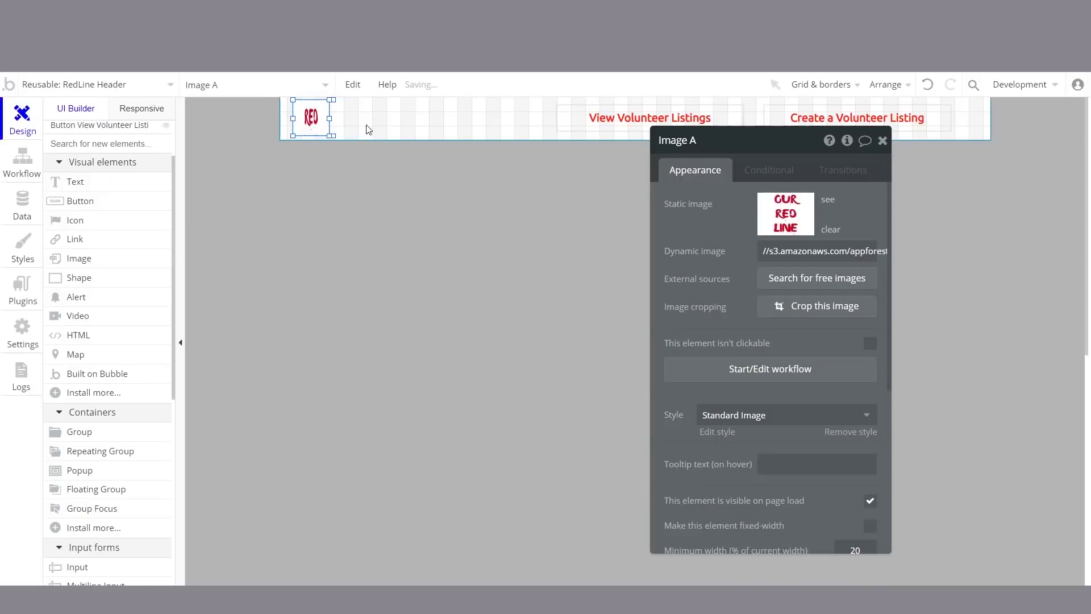
drag(310, 120, 360, 125)
double_click(360, 124)
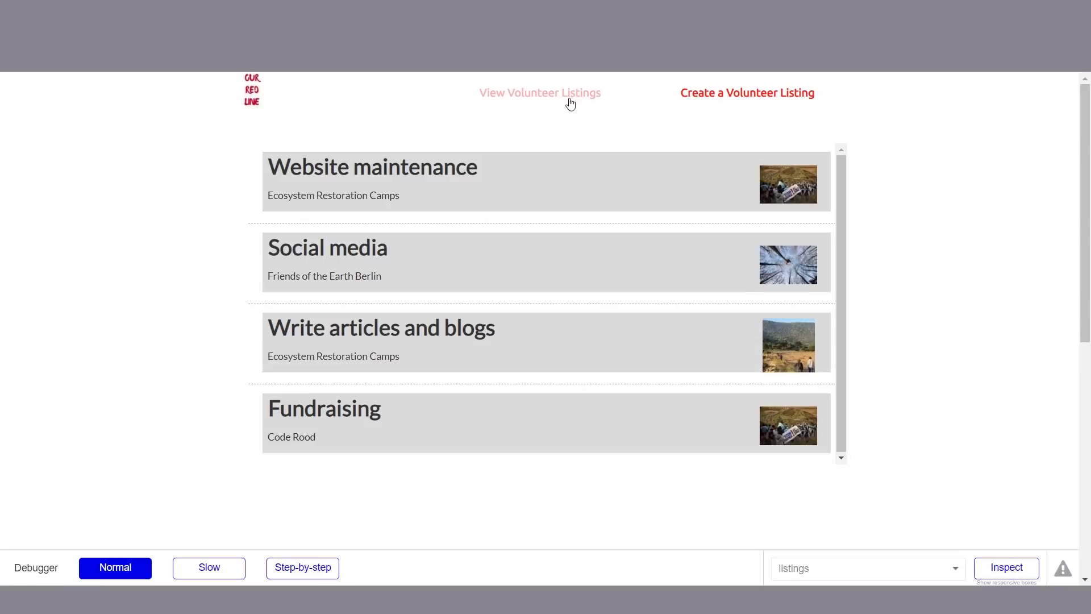
click(737, 99)
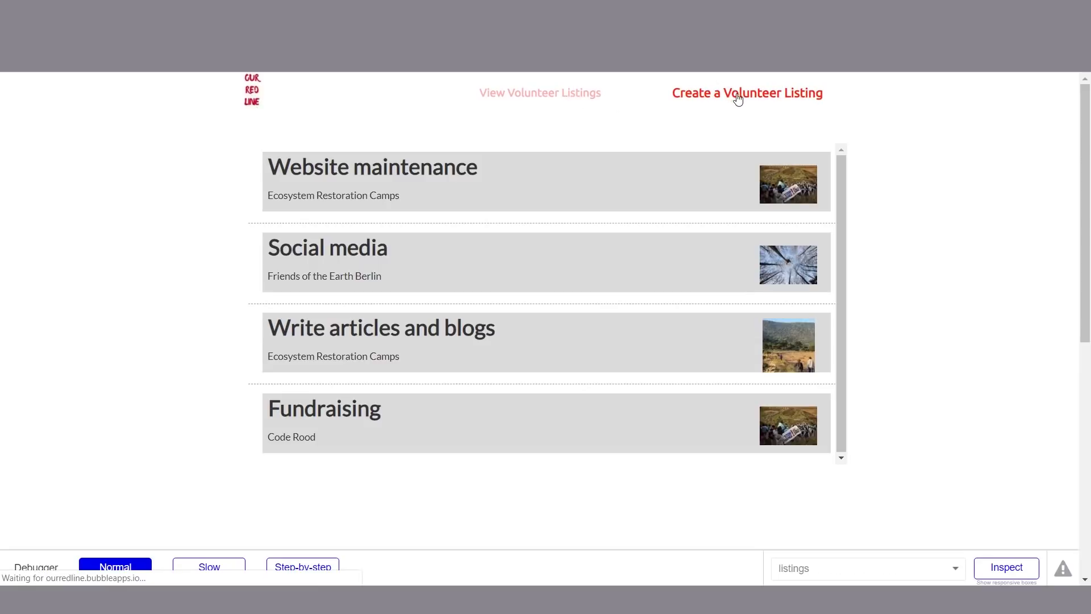